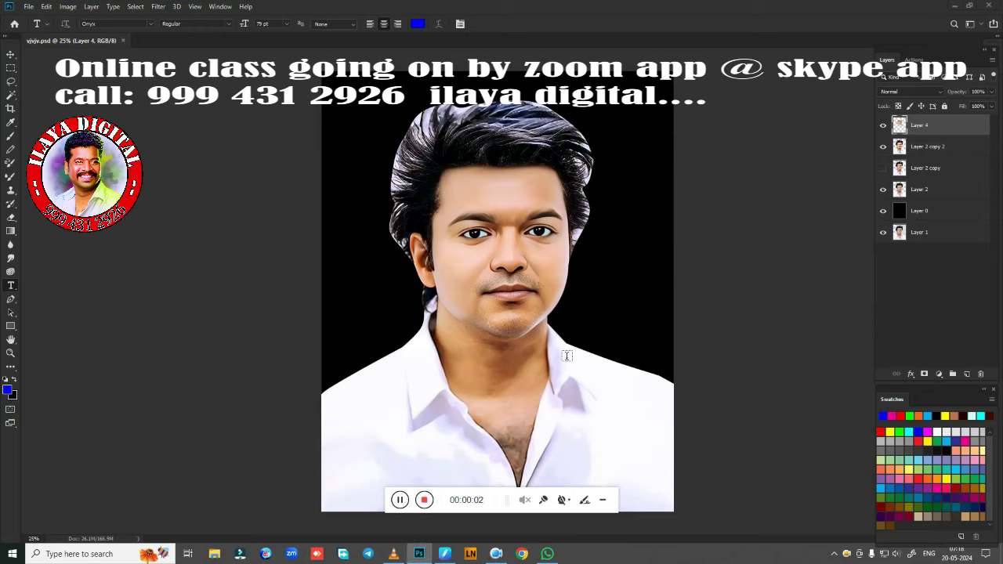
Step: Add and commit a placeholder text layer, then undo it so the portrait has no text
left_click(568, 359)
left_click(580, 388)
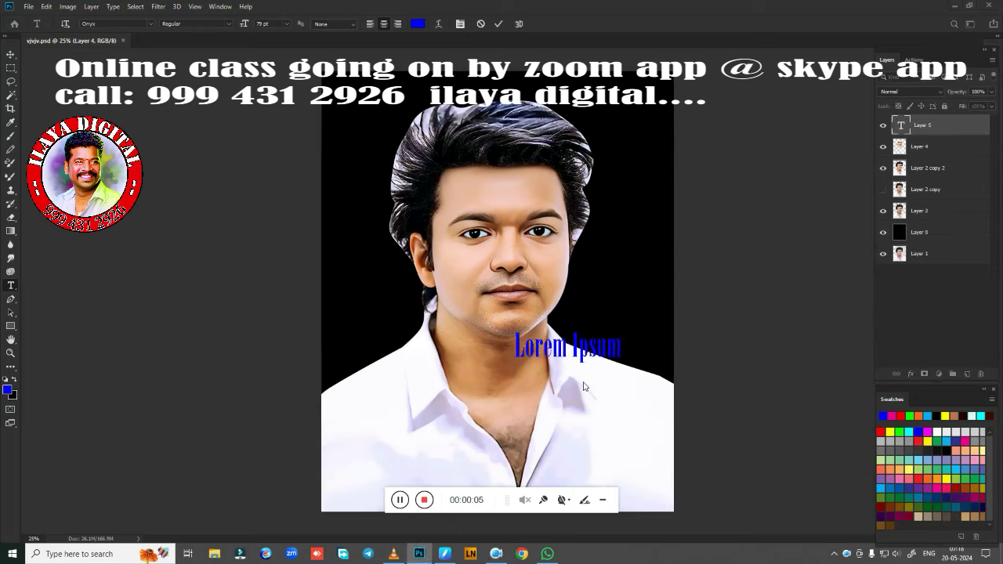
key("ctrl+z")
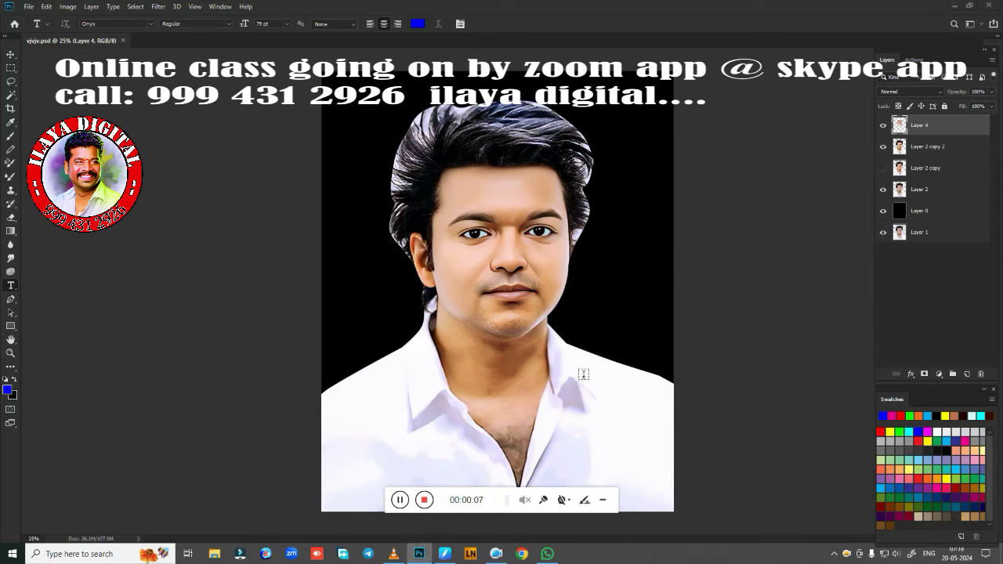
Step: Zoom in closely and centre the view on the lips and stubbled chin
scroll(523, 353, "up", 5)
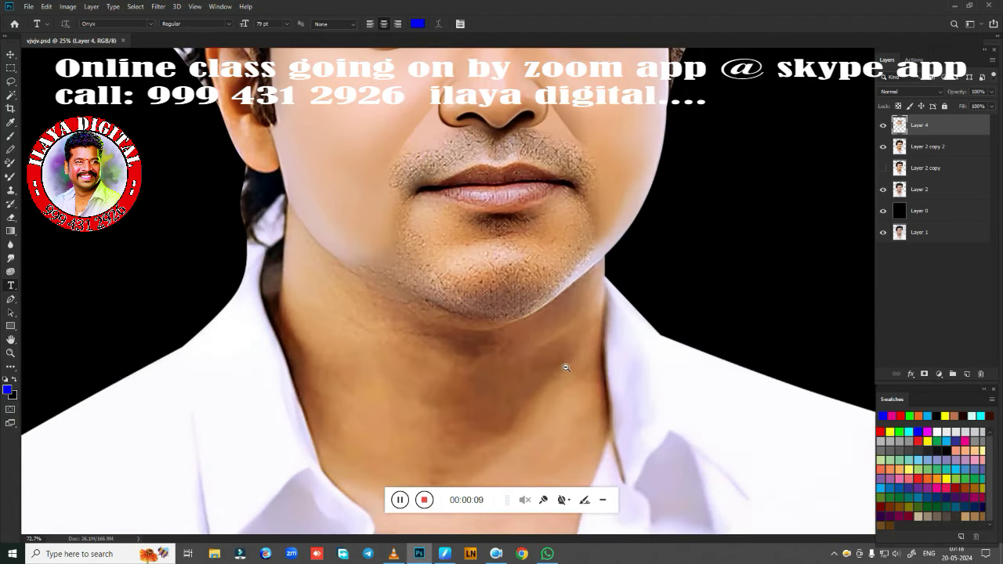
scroll(493, 343, "up", 2)
scroll(526, 359, "up", 2)
scroll(548, 392, "up", 2)
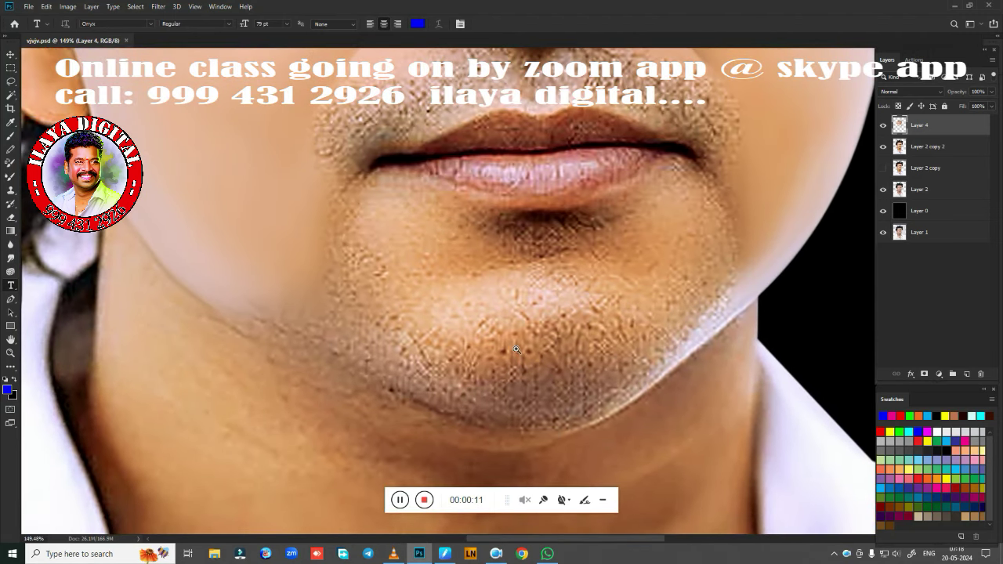
scroll(527, 335, "up", 2)
scroll(525, 341, "up", 2)
scroll(518, 359, "up", 1)
scroll(514, 372, "up", 1)
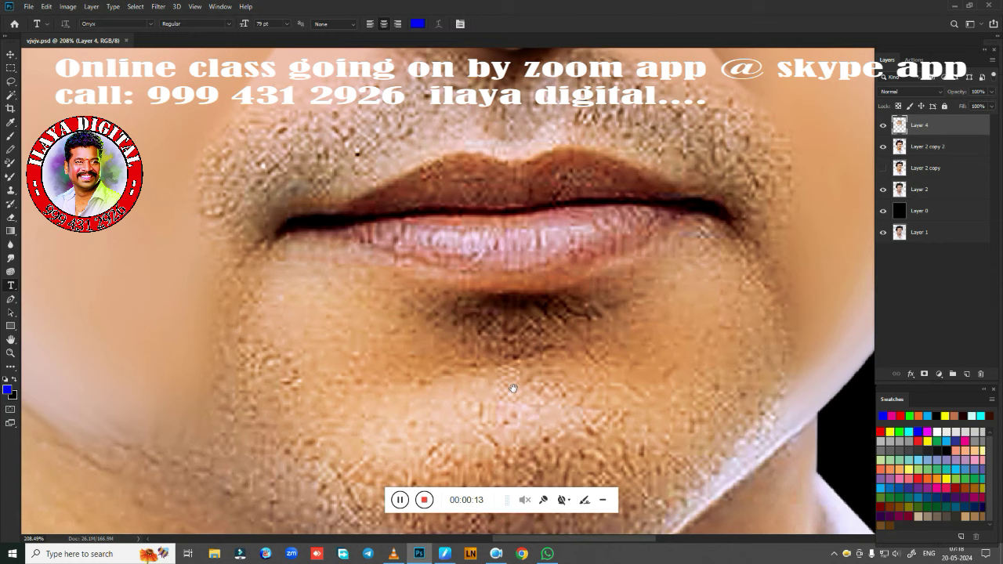
scroll(512, 377, "up", 1)
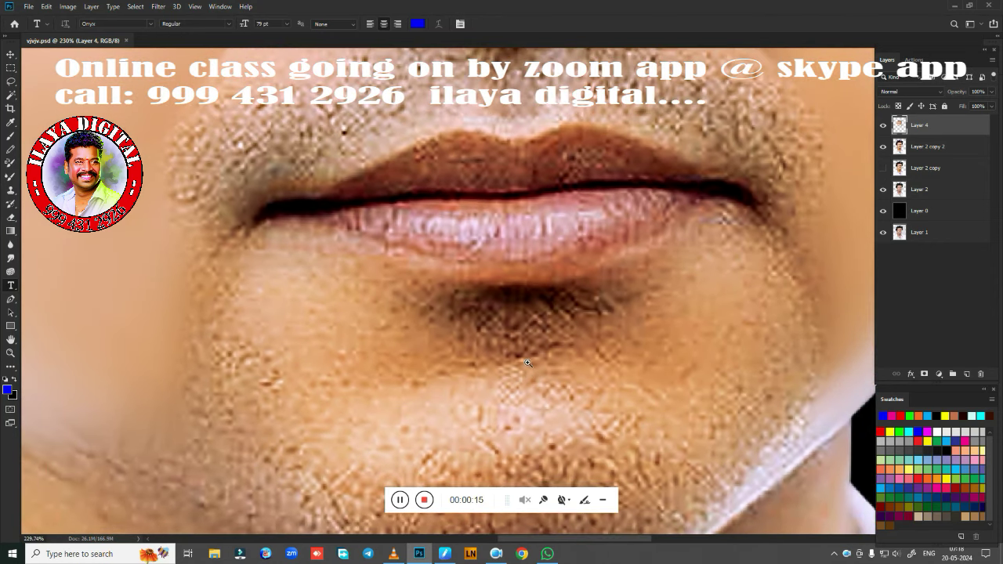
left_click_drag(512, 377, 489, 398)
Step: Set up a small Mixer Brush with the Very Wet, Light Mix preset on the lips
key("b")
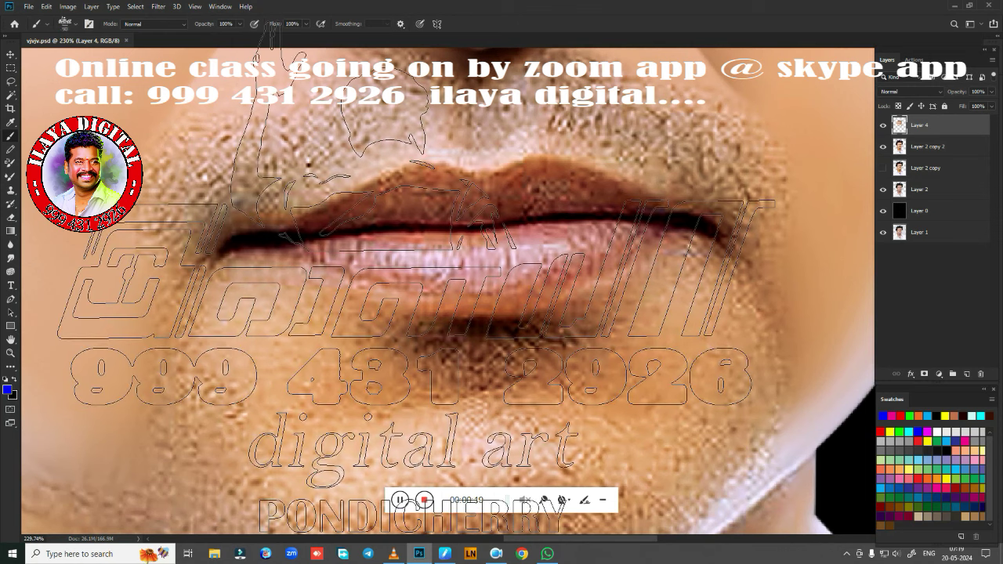
key("period")
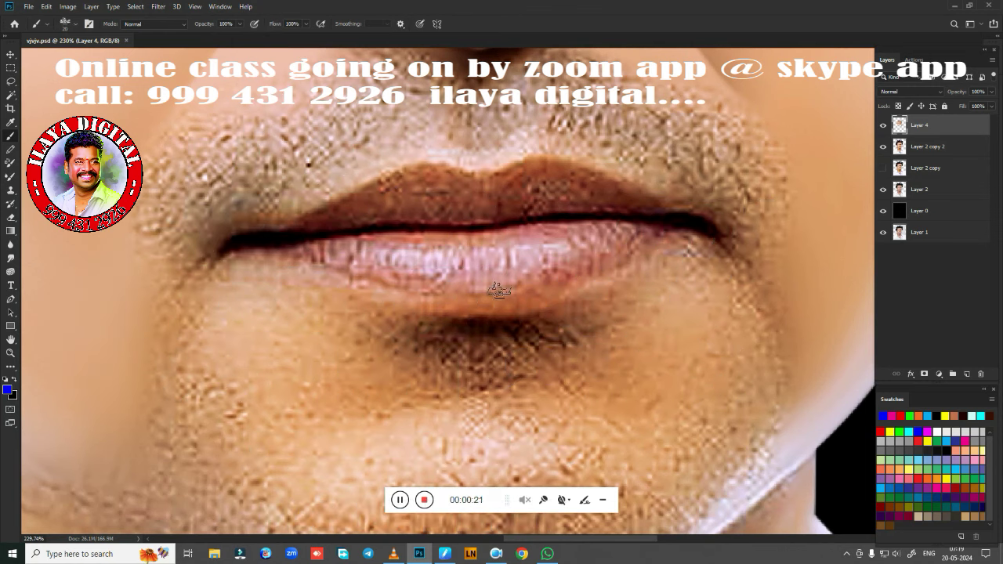
right_click(503, 290)
left_click(780, 448)
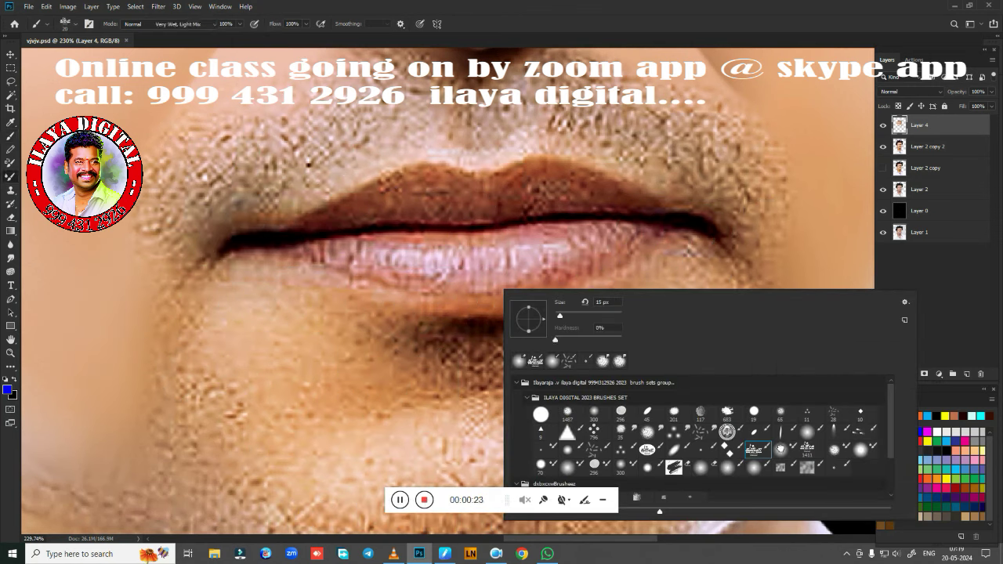
left_click(728, 30)
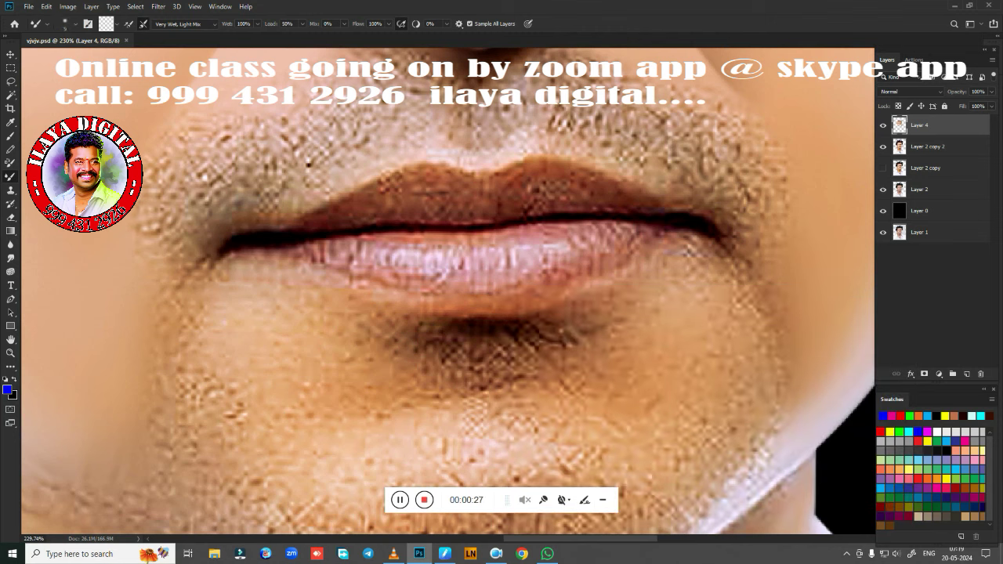
left_click(682, 250)
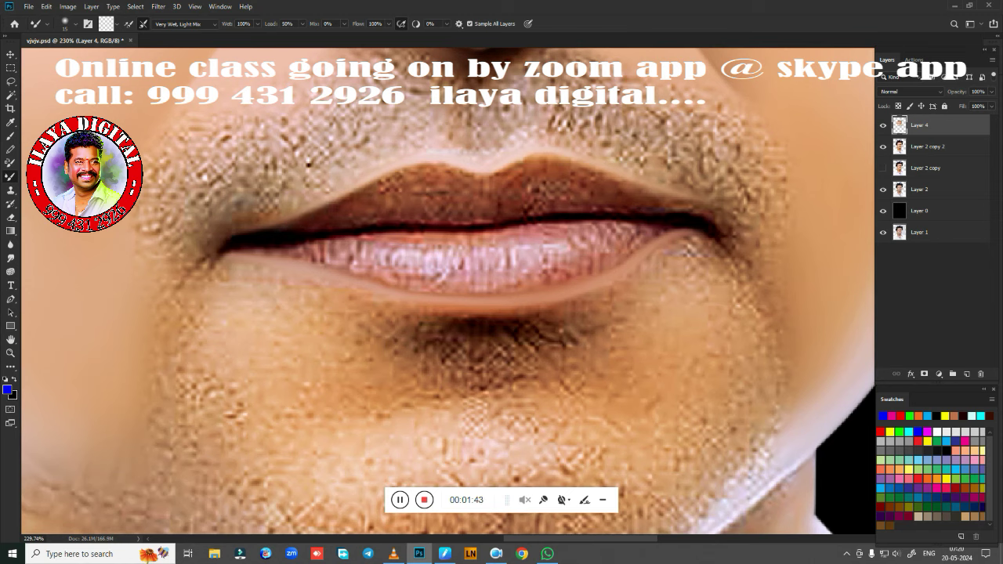
Step: Blend the upper-lip edge and lip line from left to right with the Mixer Brush
mouse_move(345, 201)
left_mouse_down()
mouse_move(441, 165)
mouse_move(482, 181)
left_mouse_up()
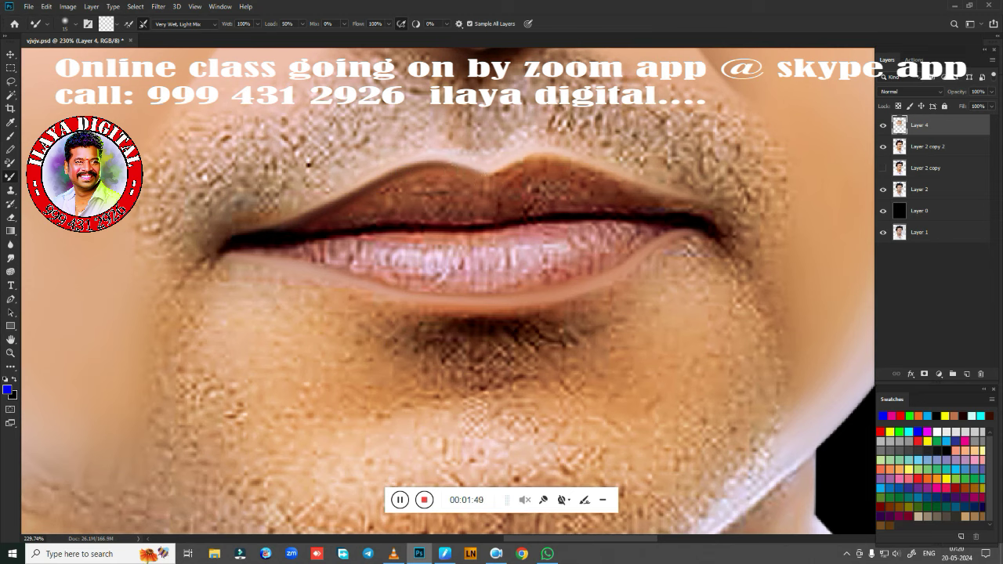
mouse_move(676, 205)
left_mouse_down()
mouse_move(611, 174)
mouse_move(527, 161)
left_mouse_up()
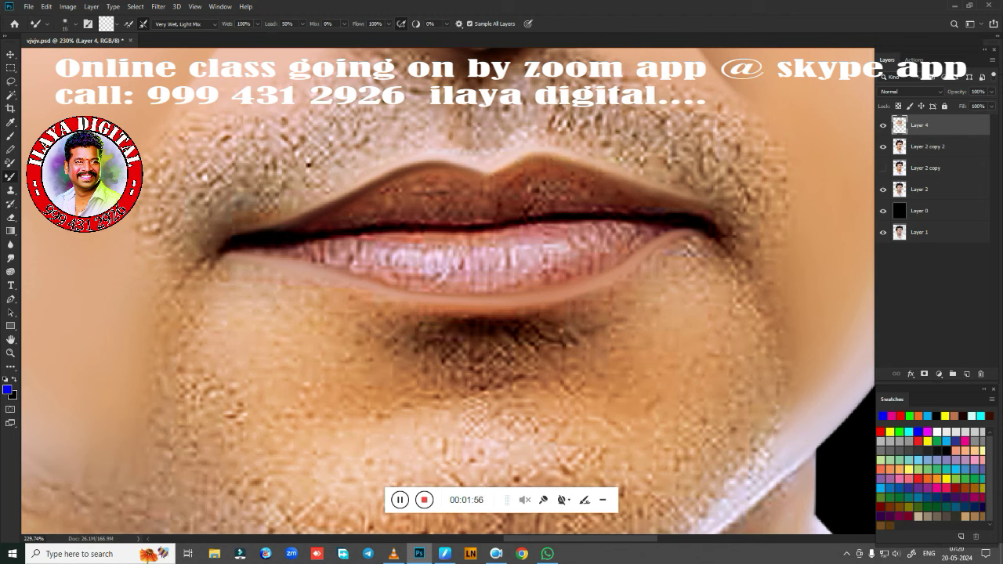
left_click_drag(381, 232, 349, 234)
left_click_drag(508, 226, 537, 216)
left_click_drag(619, 216, 451, 232)
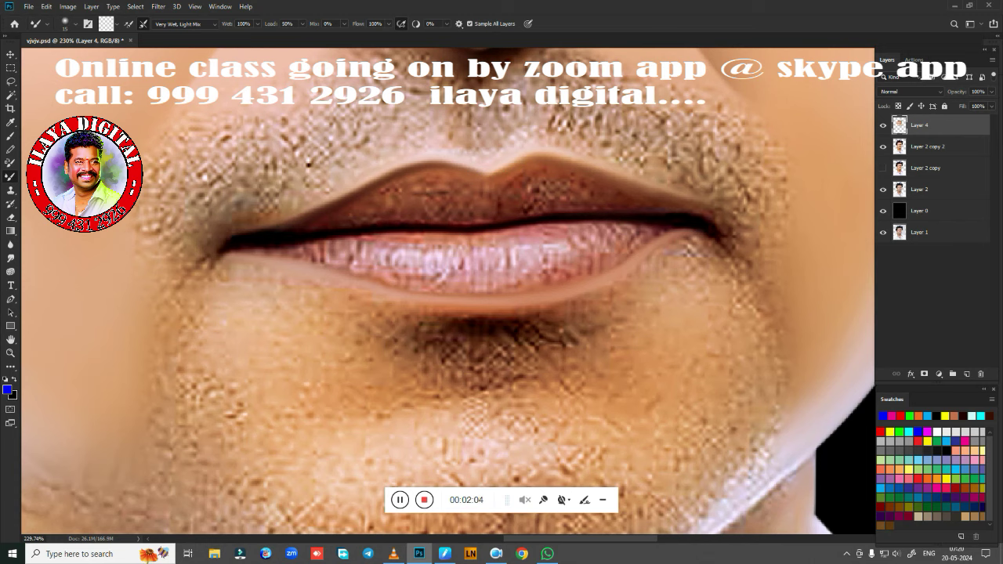
Step: Blend the lower-lip edge across its left, middle and right sections
left_click_drag(627, 251, 586, 279)
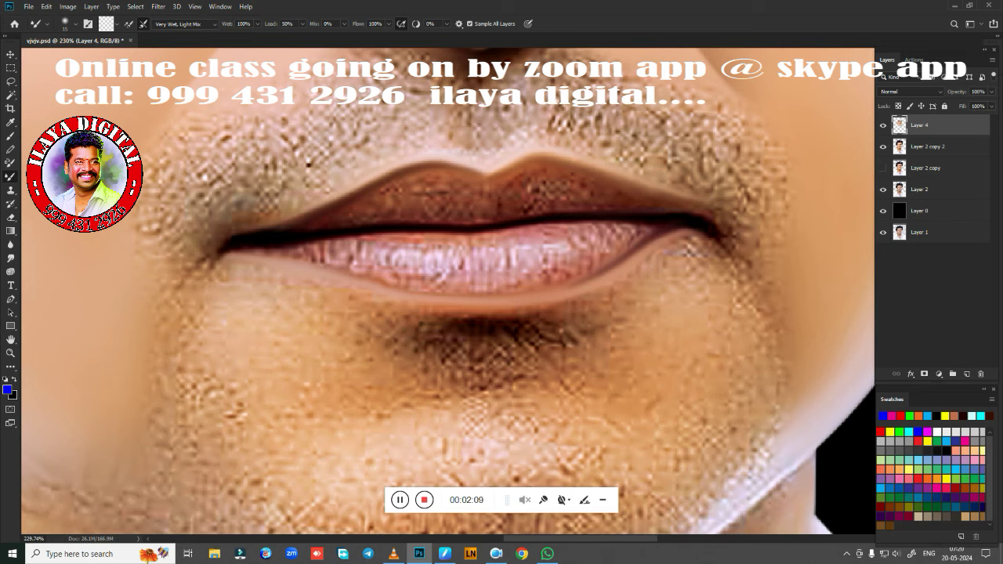
left_click_drag(612, 261, 510, 289)
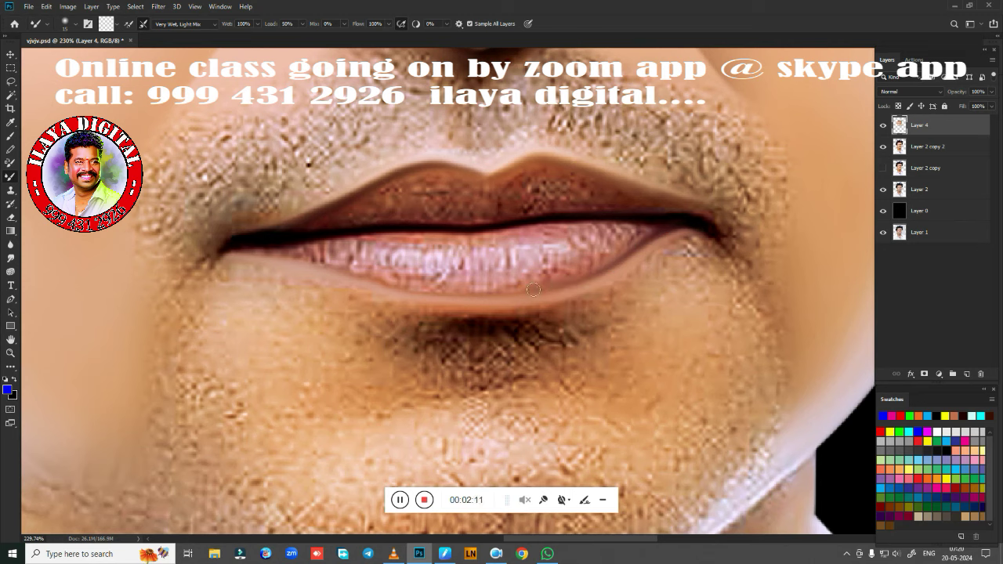
left_click_drag(254, 251, 398, 282)
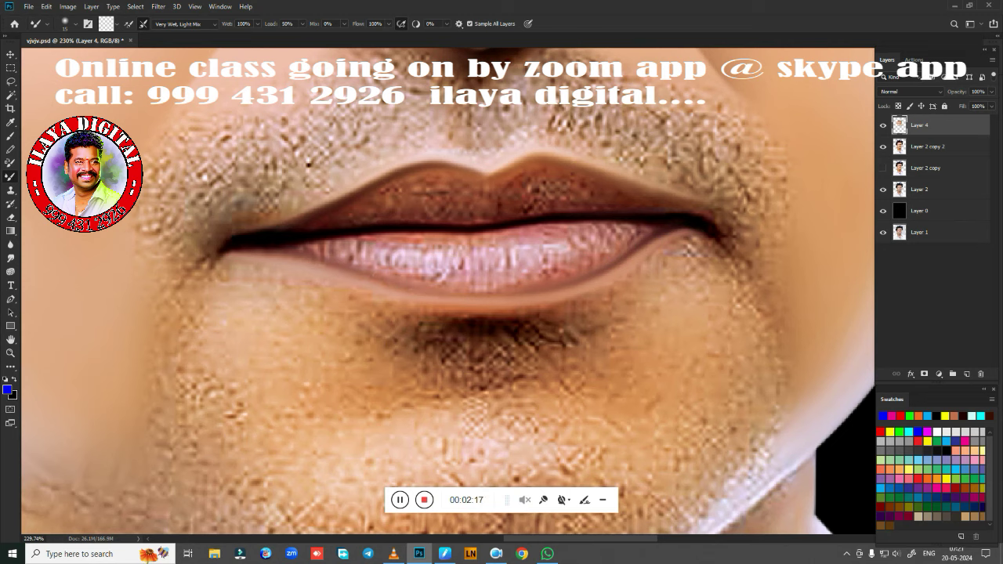
left_click_drag(314, 259, 431, 291)
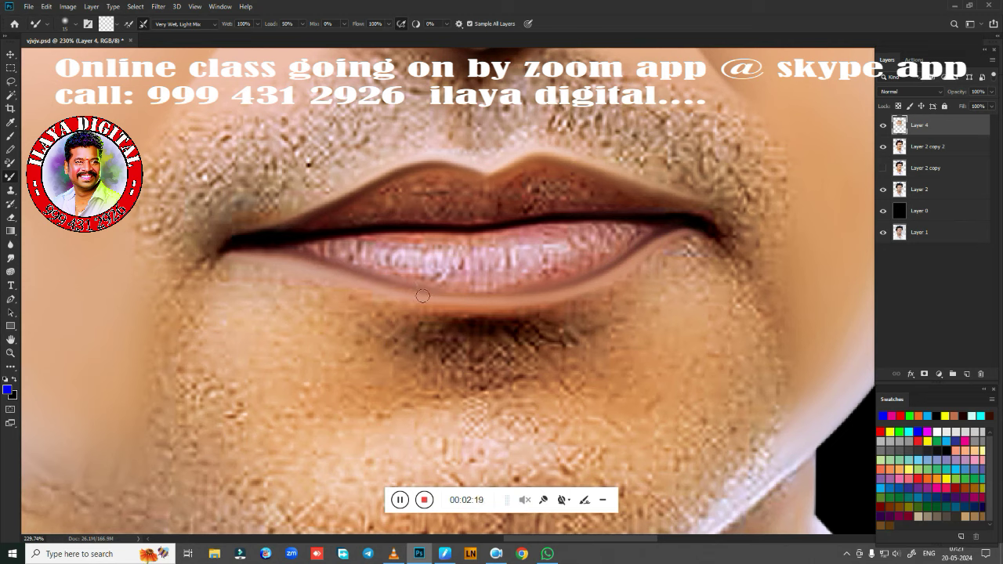
left_click_drag(511, 289, 486, 293)
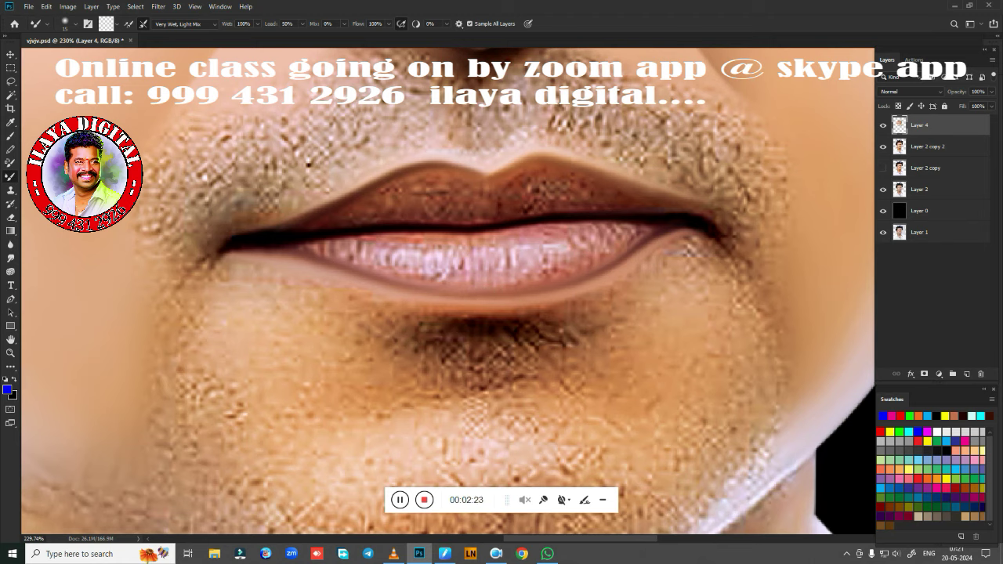
Step: With a smaller Smudge brush, smooth away the speckled texture on both lips
left_click(10, 257)
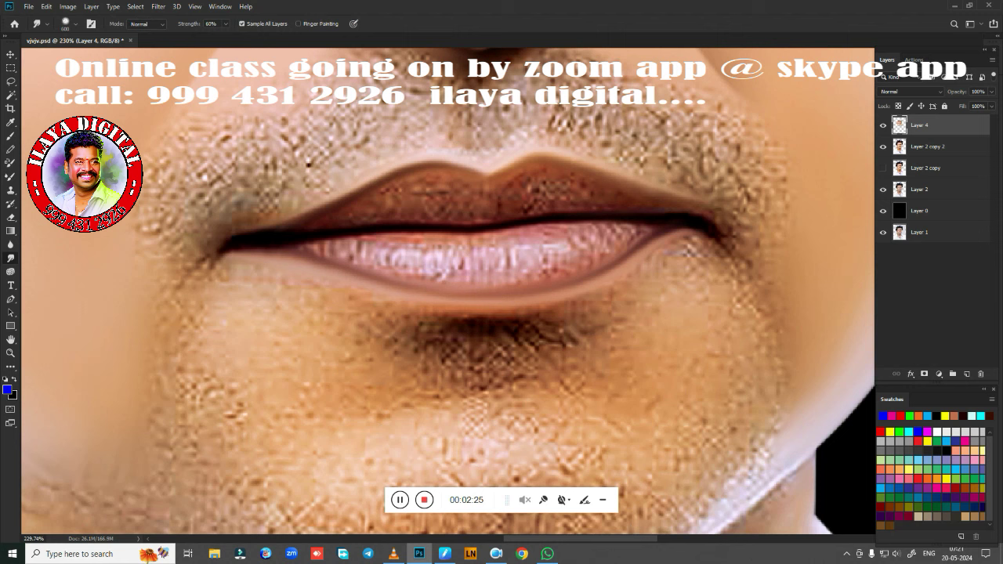
key("bracketleft")
key("bracketleft")
key("bracketleft")
key("bracketleft")
key("bracketleft")
left_click_drag(521, 258, 558, 252)
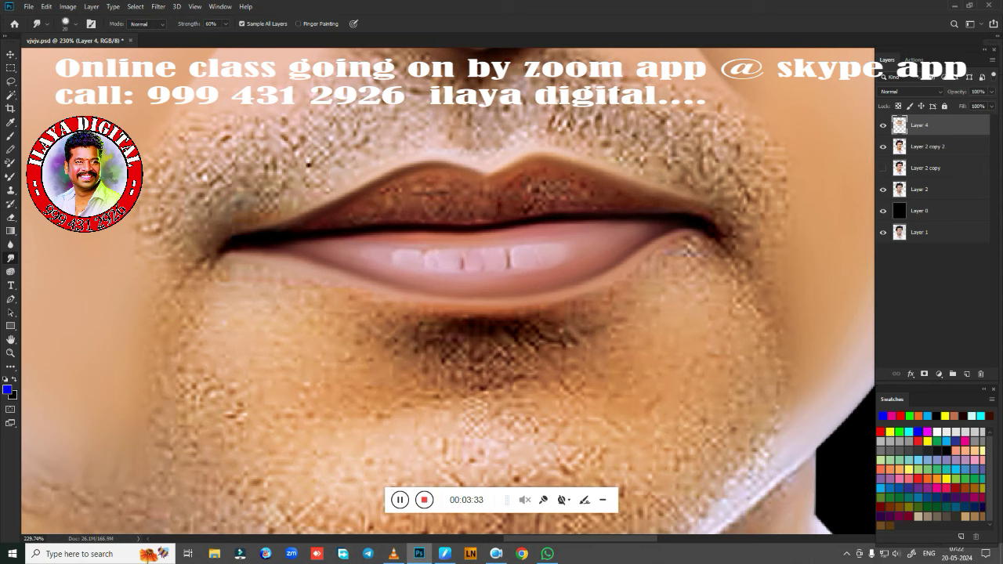
mouse_move(464, 188)
left_mouse_down()
mouse_move(453, 214)
mouse_move(359, 205)
left_mouse_up()
mouse_move(454, 186)
left_mouse_down()
mouse_move(352, 208)
mouse_move(437, 190)
mouse_move(431, 186)
mouse_move(465, 215)
left_mouse_up()
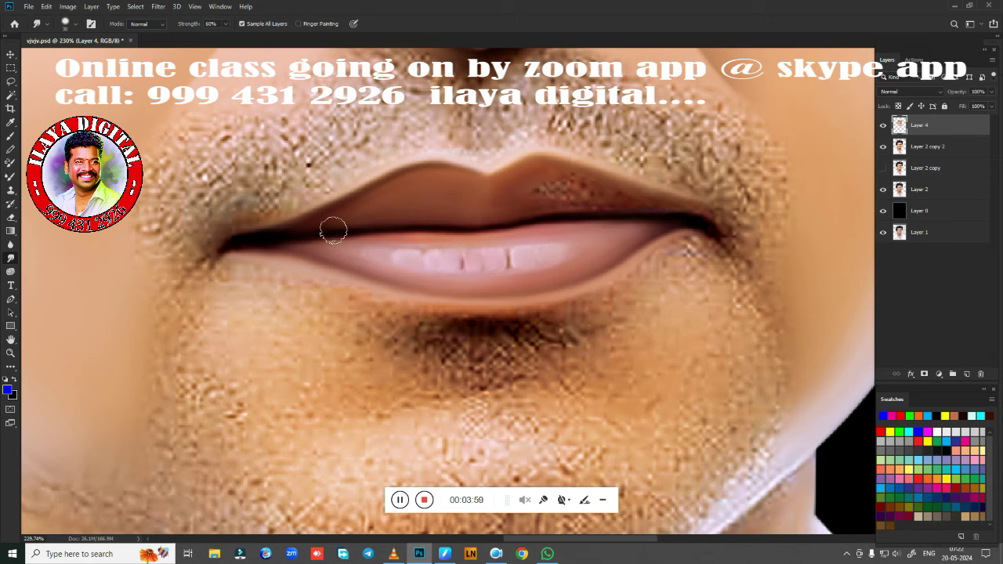
left_click_drag(557, 186, 593, 186)
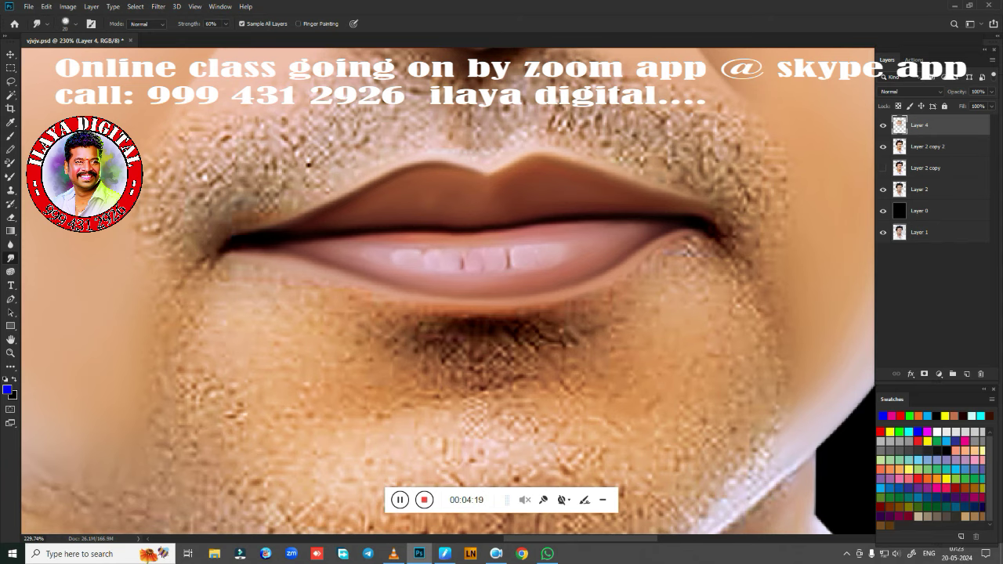
Step: Smudge the stubble below the right and left lip corners into smooth skin
scroll(608, 366, "down", 5)
scroll(549, 353, "down", 3)
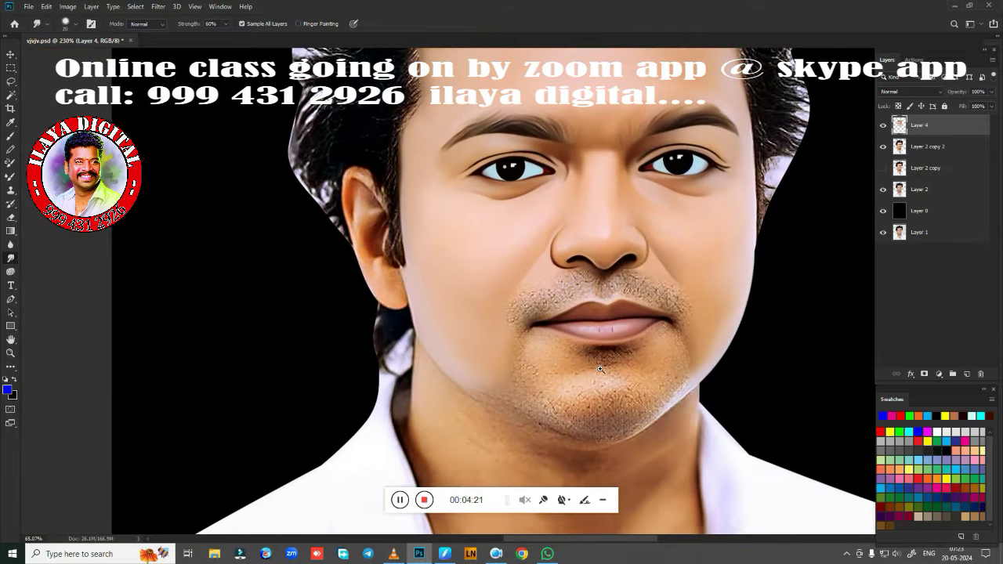
scroll(493, 338, "up", 6)
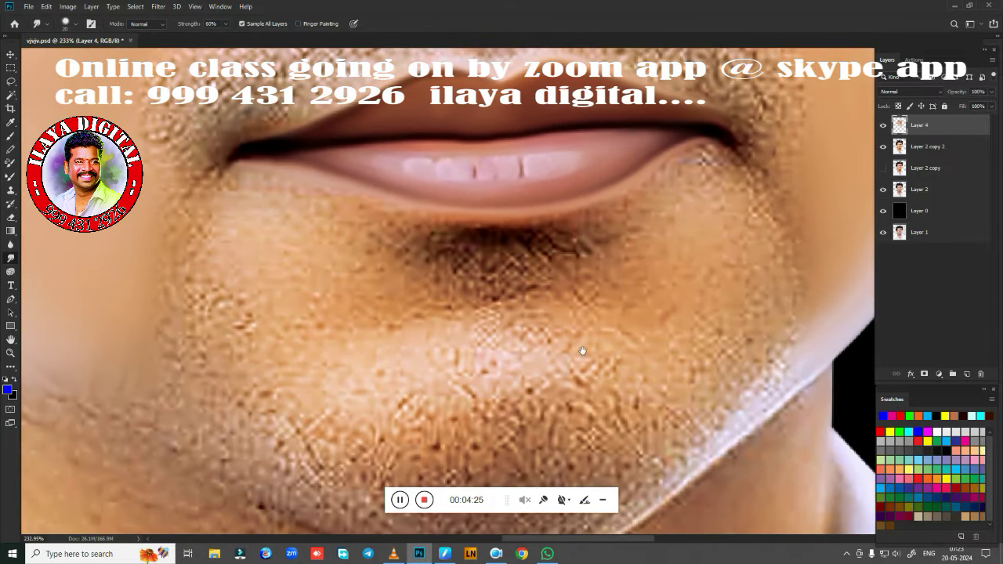
left_click_drag(582, 350, 570, 386)
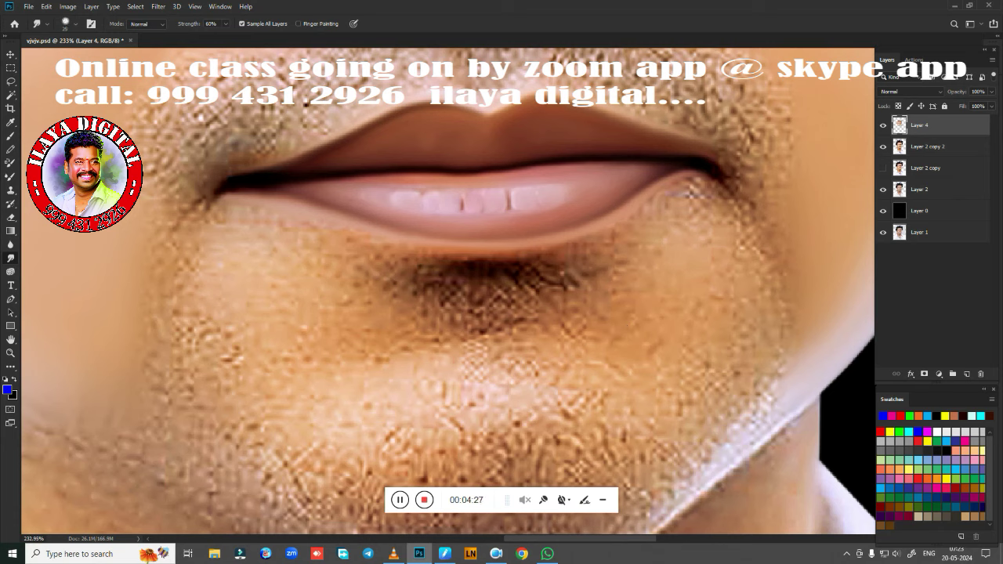
mouse_move(651, 225)
left_mouse_down()
mouse_move(697, 193)
mouse_move(723, 224)
mouse_move(722, 251)
mouse_move(656, 236)
mouse_move(694, 269)
mouse_move(694, 258)
left_mouse_up()
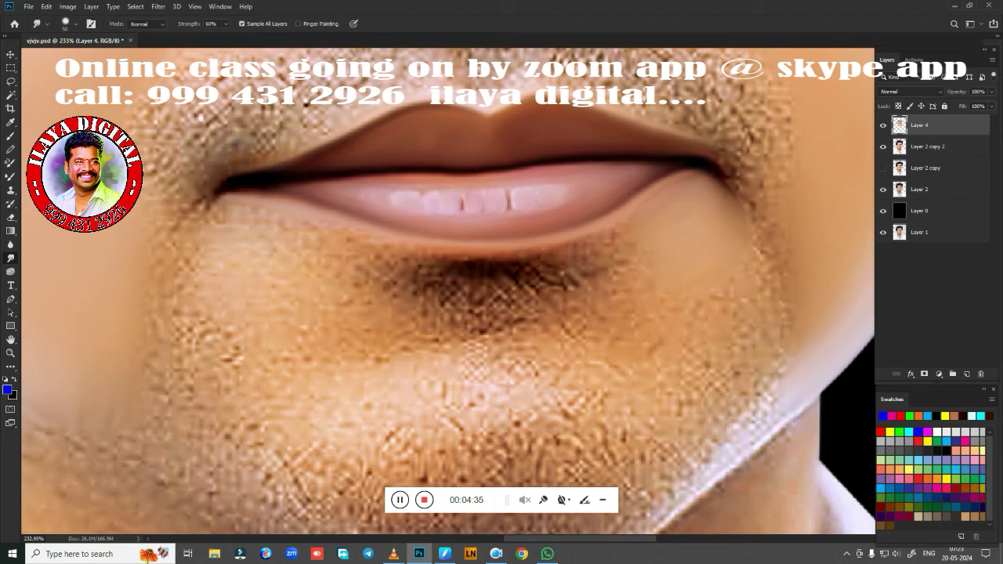
mouse_move(578, 258)
left_mouse_down()
mouse_move(615, 247)
mouse_move(583, 261)
mouse_move(598, 282)
mouse_move(622, 259)
mouse_move(660, 323)
left_mouse_up()
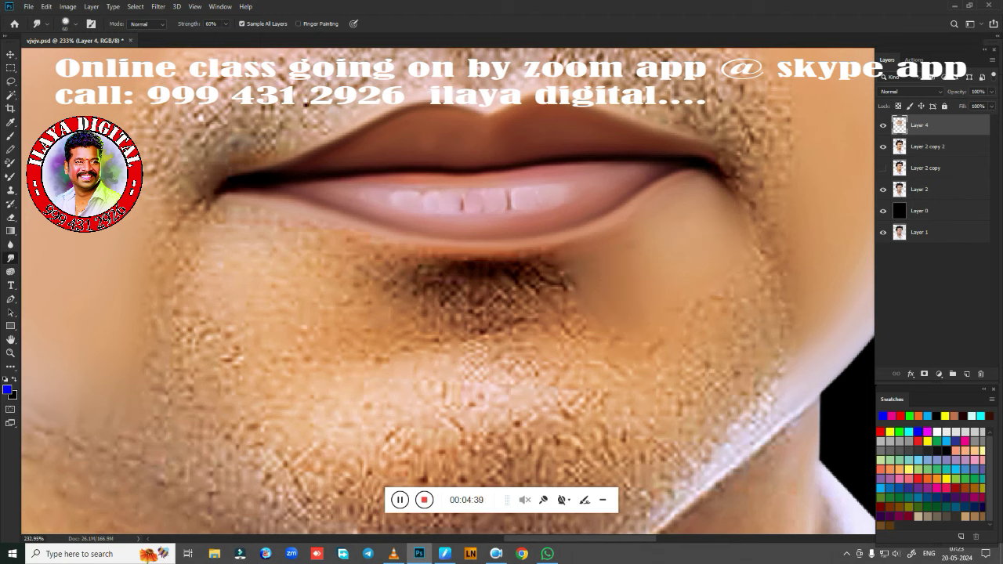
mouse_move(227, 243)
left_mouse_down()
mouse_move(233, 228)
mouse_move(269, 227)
mouse_move(308, 232)
mouse_move(341, 255)
left_mouse_up()
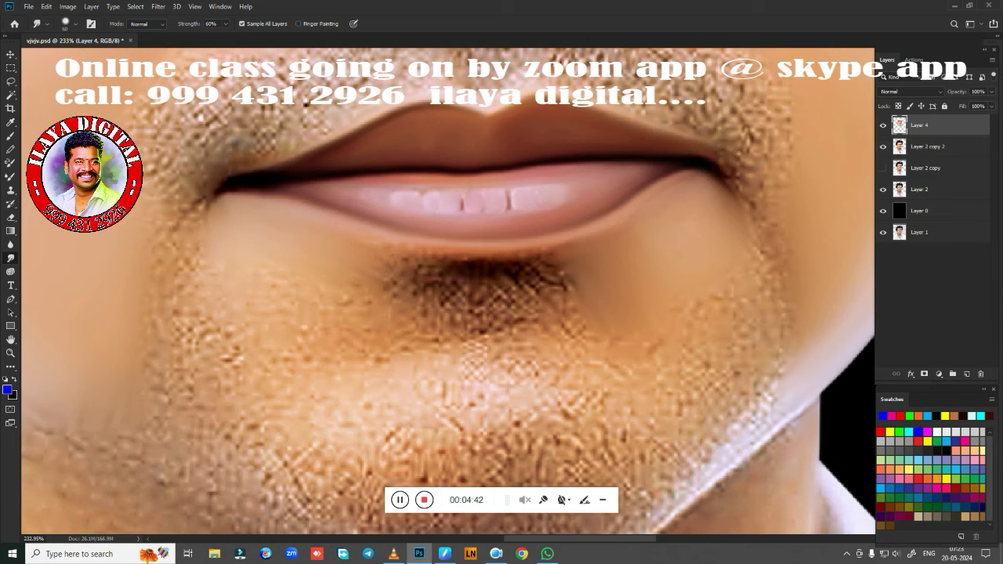
mouse_move(235, 262)
left_mouse_down()
mouse_move(309, 277)
mouse_move(252, 317)
left_mouse_up()
Step: Smooth the stubble and shadow directly beneath the centre of the lower lip
mouse_move(358, 298)
left_mouse_down()
mouse_move(383, 279)
mouse_move(363, 324)
mouse_move(347, 325)
mouse_move(365, 318)
left_mouse_up()
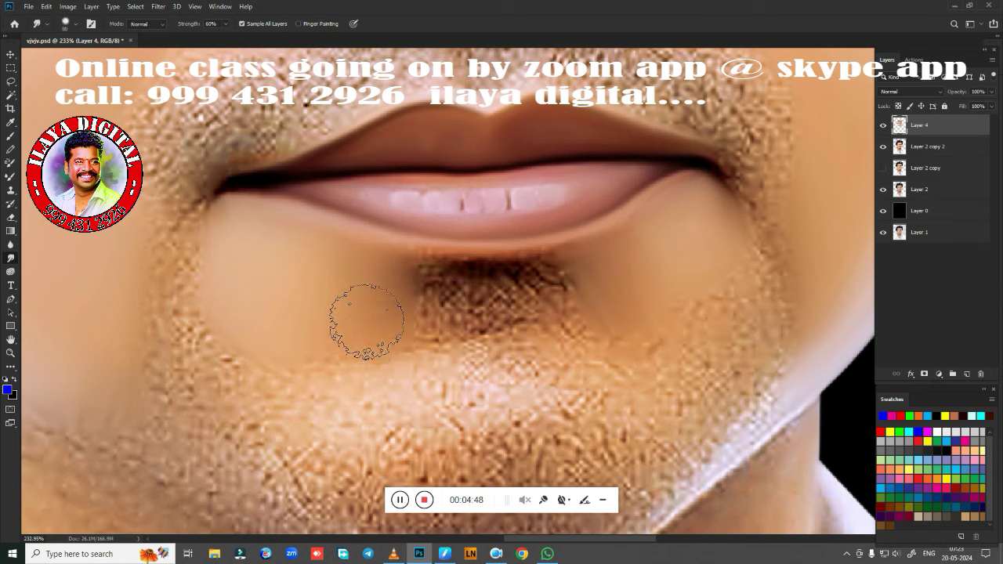
mouse_move(454, 293)
left_mouse_down()
mouse_move(427, 278)
mouse_move(567, 268)
mouse_move(415, 273)
mouse_move(517, 276)
mouse_move(432, 277)
left_mouse_up()
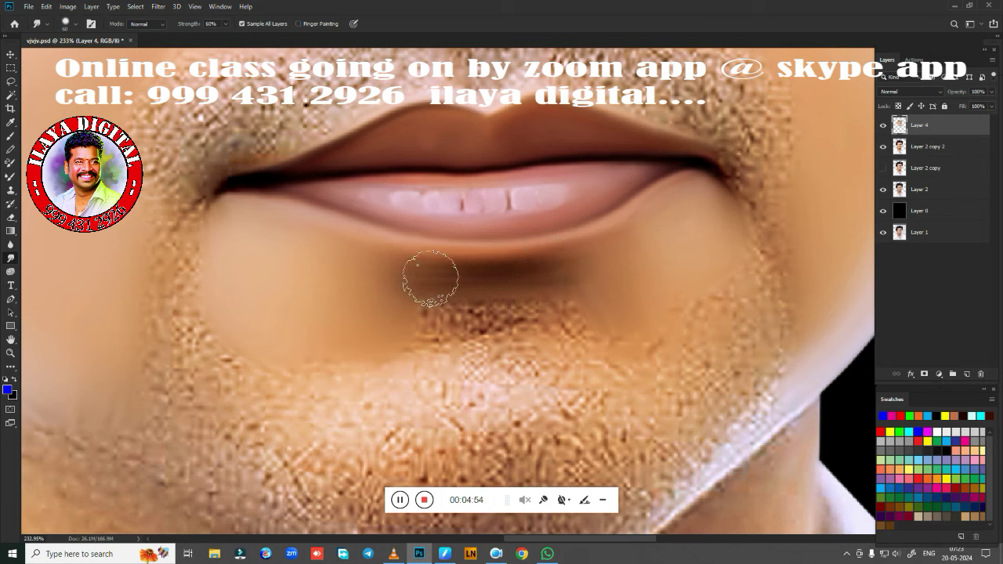
mouse_move(439, 313)
left_mouse_down()
mouse_move(572, 321)
mouse_move(514, 329)
mouse_move(449, 323)
mouse_move(577, 318)
left_mouse_up()
mouse_move(577, 318)
left_mouse_down()
mouse_move(418, 335)
mouse_move(557, 329)
left_mouse_up()
mouse_move(557, 329)
left_mouse_down()
mouse_move(424, 304)
mouse_move(489, 310)
left_mouse_up()
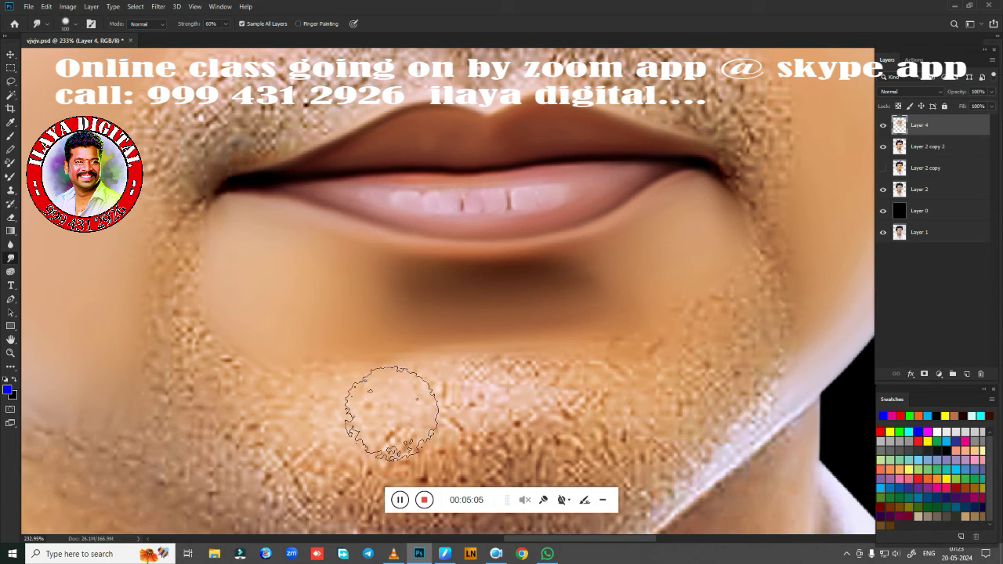
Step: Smear the chin beard and right-jaw speckles smooth, using a larger brush for the left chin
mouse_move(385, 403)
left_mouse_down()
mouse_move(533, 376)
mouse_move(399, 399)
mouse_move(586, 398)
mouse_move(600, 410)
mouse_move(555, 420)
mouse_move(543, 441)
mouse_move(593, 381)
mouse_move(426, 392)
mouse_move(430, 410)
left_mouse_up()
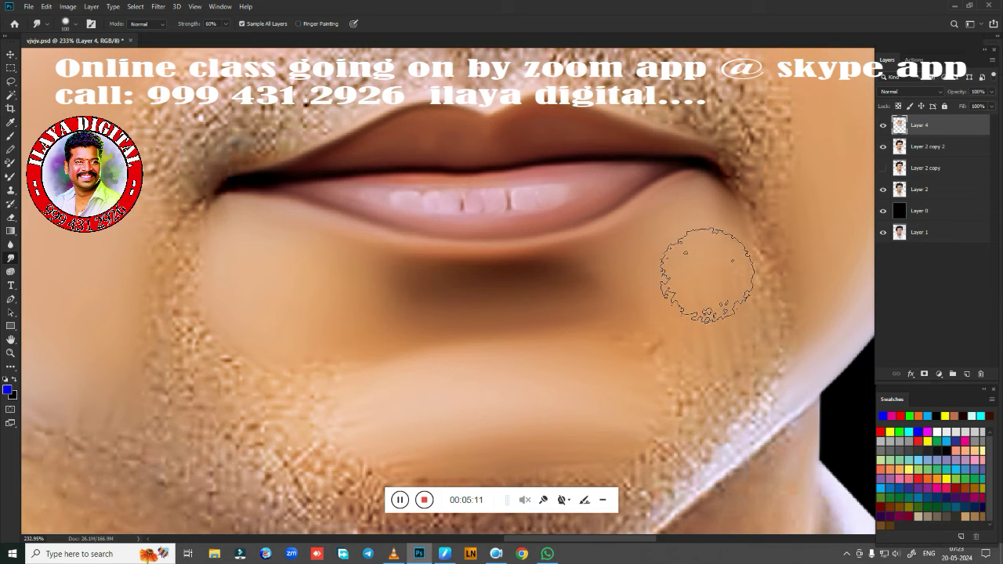
mouse_move(694, 268)
left_mouse_down()
mouse_move(716, 358)
mouse_move(683, 291)
mouse_move(690, 360)
left_mouse_up()
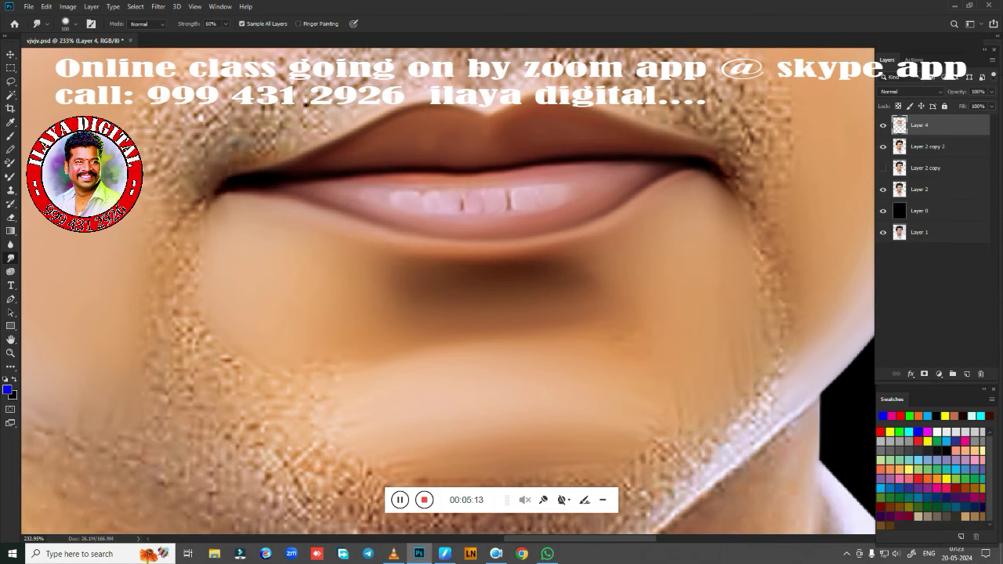
key("bracketright")
mouse_move(258, 398)
left_mouse_down()
mouse_move(242, 410)
mouse_move(465, 402)
left_mouse_up()
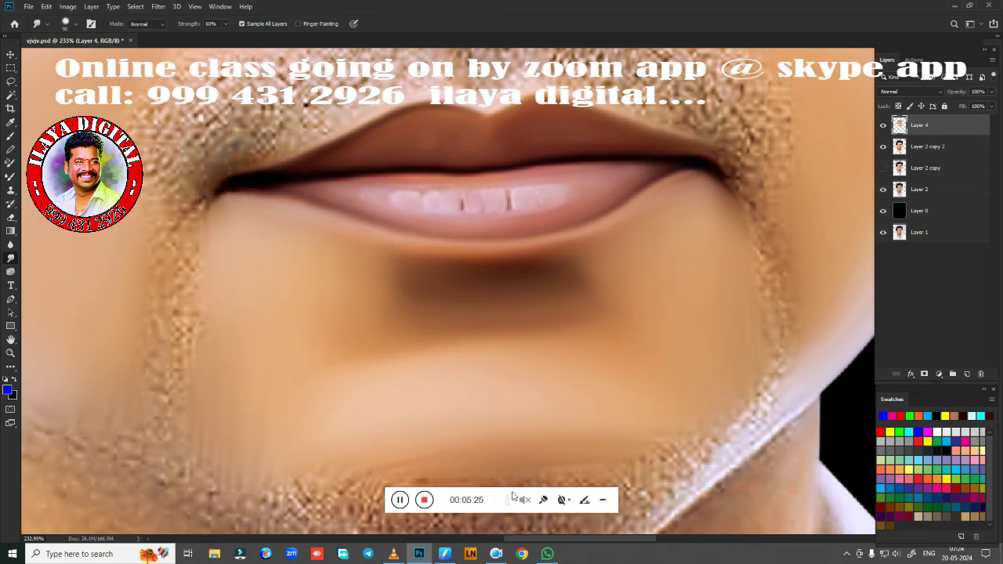
scroll(581, 432, "down", 5)
Step: Smudge the chin stubble and soften the right jawline toward the chin
left_click_drag(593, 392, 628, 237)
scroll(628, 236, "down", 3)
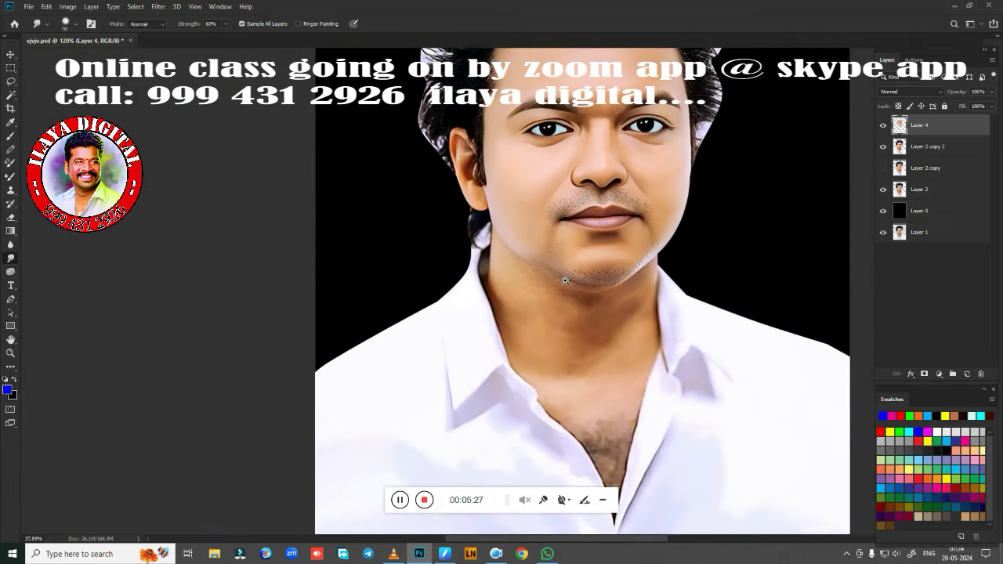
scroll(628, 237, "up", 3)
scroll(628, 237, "up", 1)
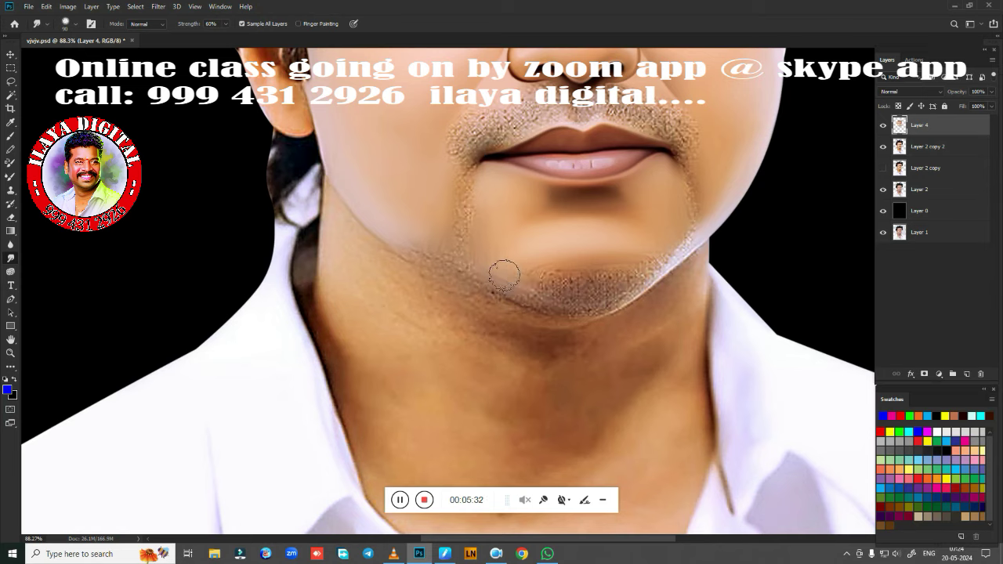
left_click_drag(518, 284, 568, 295)
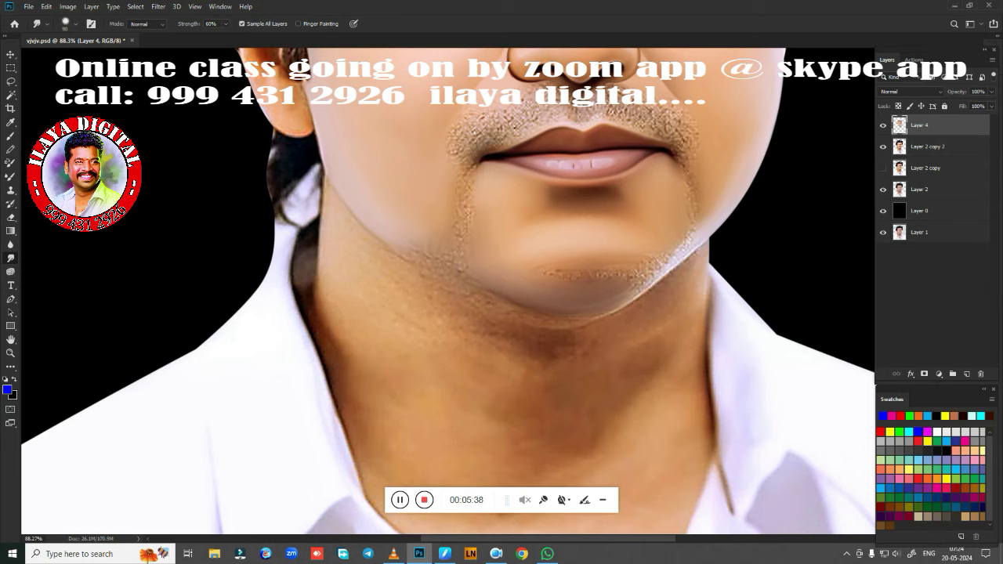
left_click_drag(702, 229, 629, 289)
left_click_drag(697, 231, 628, 291)
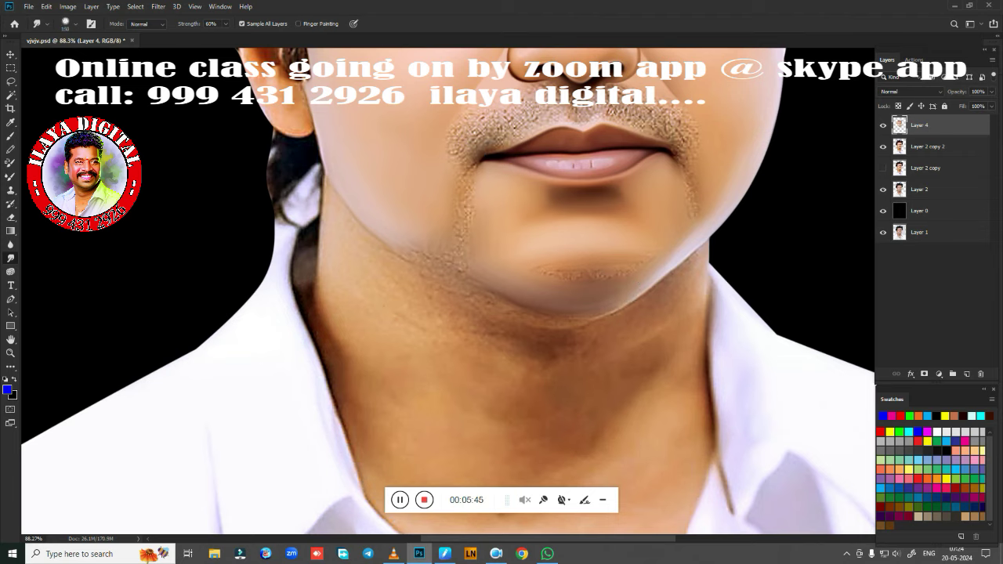
Step: Resize the brush and blend the lower chin and the stubble below both moustache corners
key("bracketright")
key("bracketleft")
key("bracketleft")
key("bracketleft")
key("bracketleft")
key("bracketleft")
key("bracketleft")
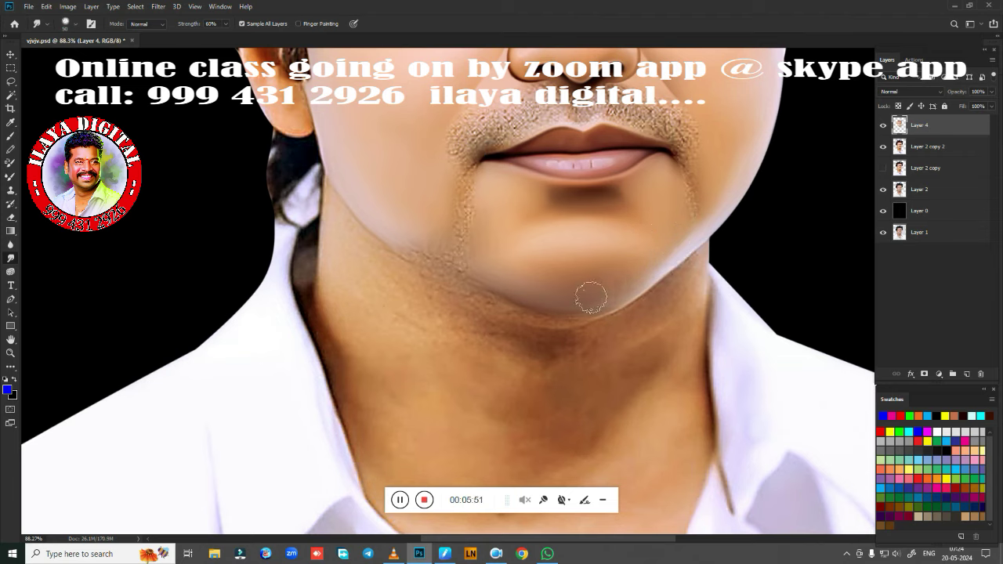
key("bracketright")
mouse_move(401, 237)
left_mouse_down()
mouse_move(488, 271)
mouse_move(388, 217)
mouse_move(421, 249)
mouse_move(466, 250)
mouse_move(432, 230)
mouse_move(459, 257)
left_mouse_up()
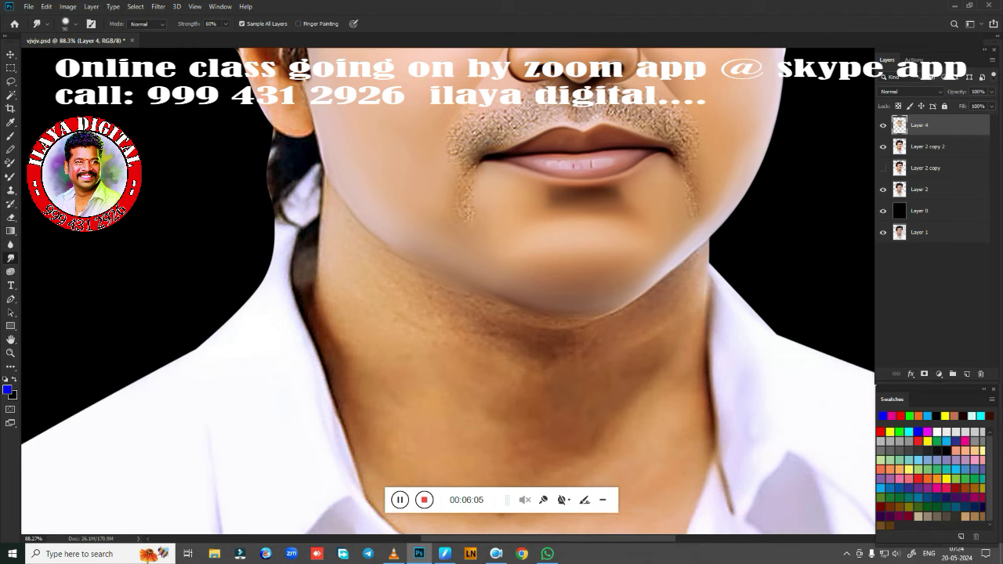
mouse_move(698, 181)
left_mouse_down()
mouse_move(685, 222)
mouse_move(697, 211)
left_mouse_up()
mouse_move(455, 184)
left_mouse_down()
mouse_move(447, 179)
mouse_move(477, 190)
mouse_move(470, 224)
left_mouse_up()
scroll(556, 389, "down", 2)
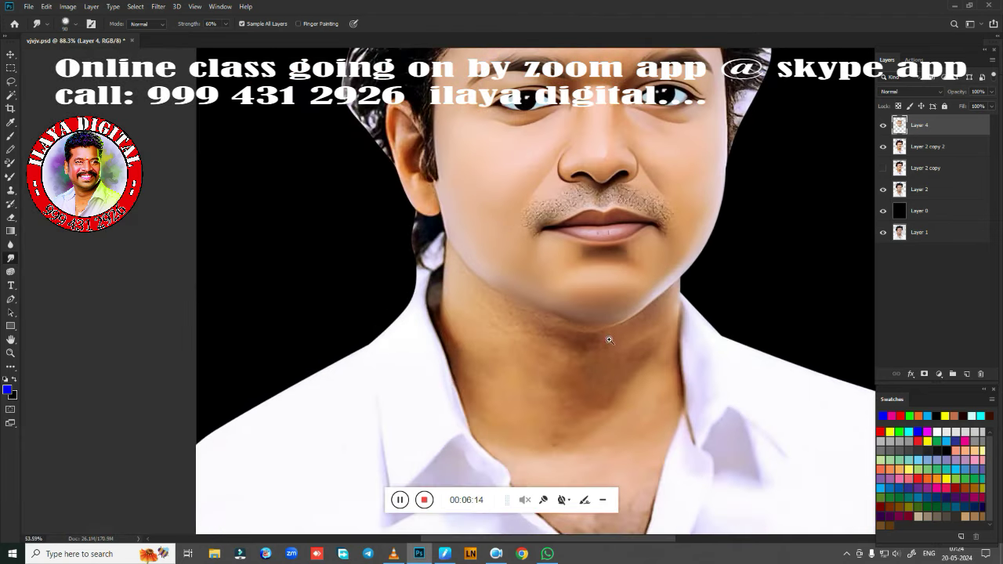
scroll(556, 390, "down", 1)
scroll(557, 389, "up", 1)
scroll(556, 389, "up", 3)
scroll(557, 389, "up", 1)
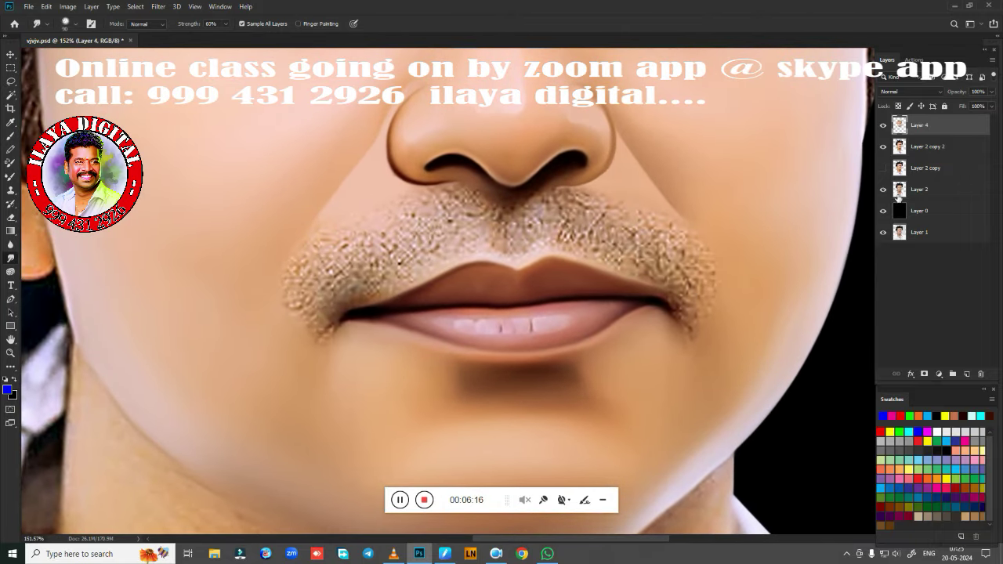
left_click_drag(681, 342, 630, 370)
Step: Add a new empty Layer 5 and hide Layer 4 to see the original moustache
left_click(967, 374)
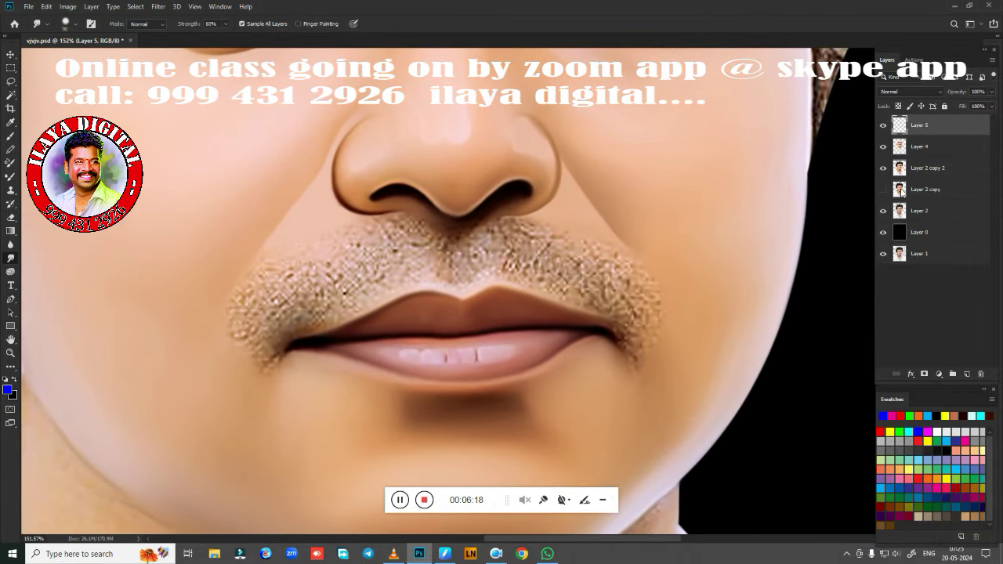
left_click(883, 147)
scroll(546, 364, "up", 2)
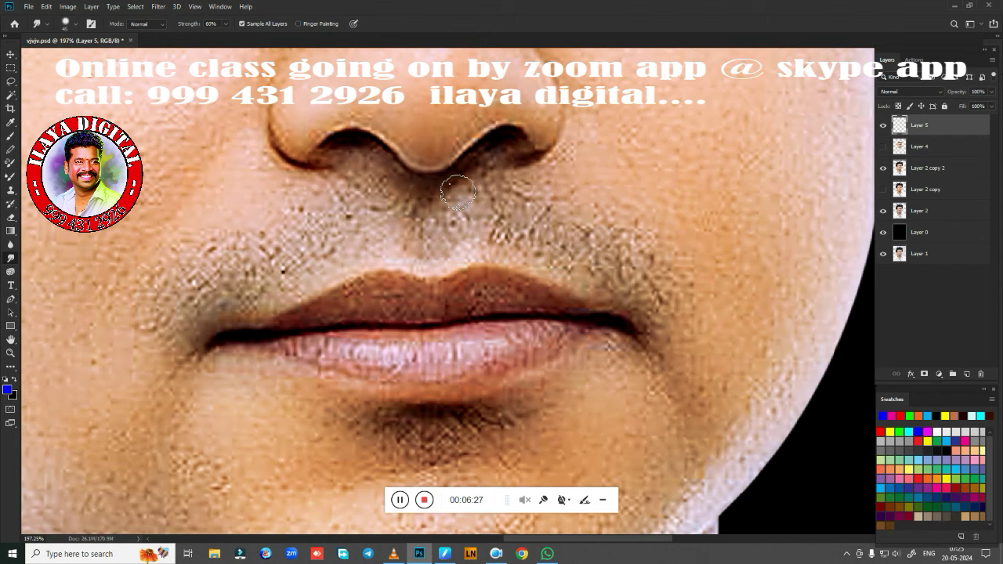
Step: Smudge the moustache into soft streaked strands, then show Layer 4 and fit the view
mouse_move(470, 214)
left_mouse_down()
mouse_move(495, 195)
mouse_move(617, 242)
mouse_move(667, 358)
left_mouse_up()
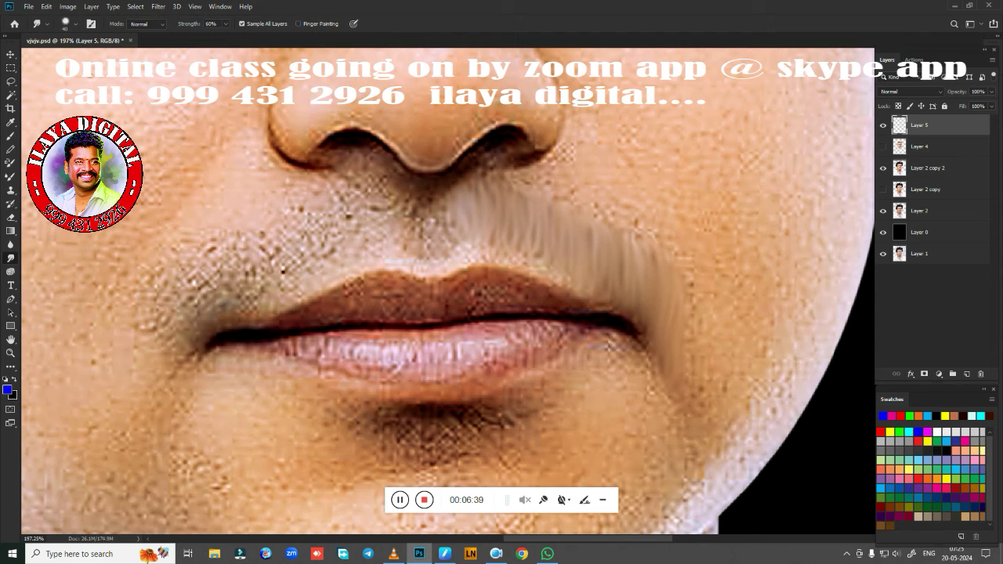
mouse_move(190, 280)
left_mouse_down()
mouse_move(208, 266)
mouse_move(236, 288)
mouse_move(264, 233)
mouse_move(286, 235)
mouse_move(311, 262)
mouse_move(337, 207)
mouse_move(359, 227)
mouse_move(396, 221)
mouse_move(411, 235)
mouse_move(458, 200)
mouse_move(466, 247)
left_mouse_up()
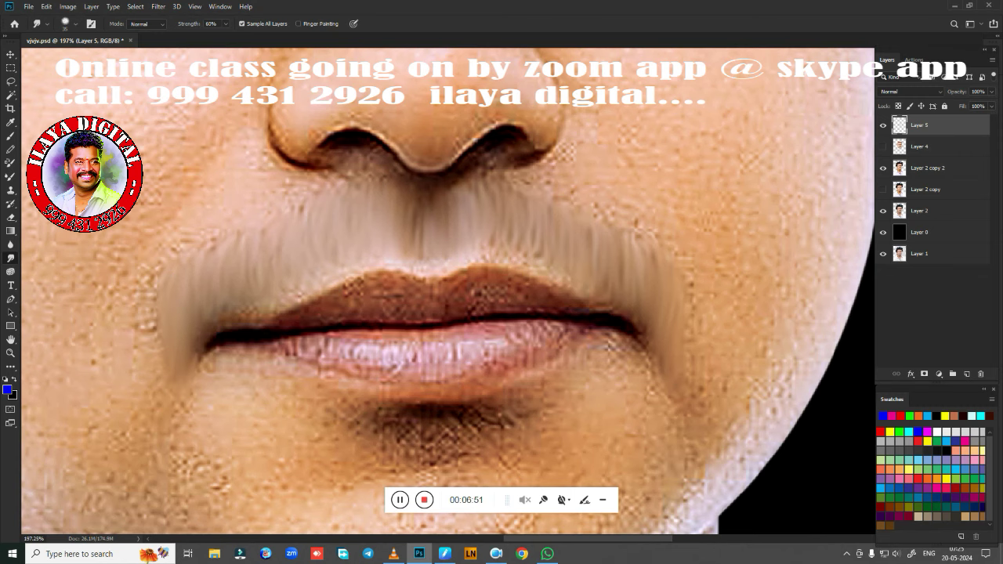
left_click(883, 147)
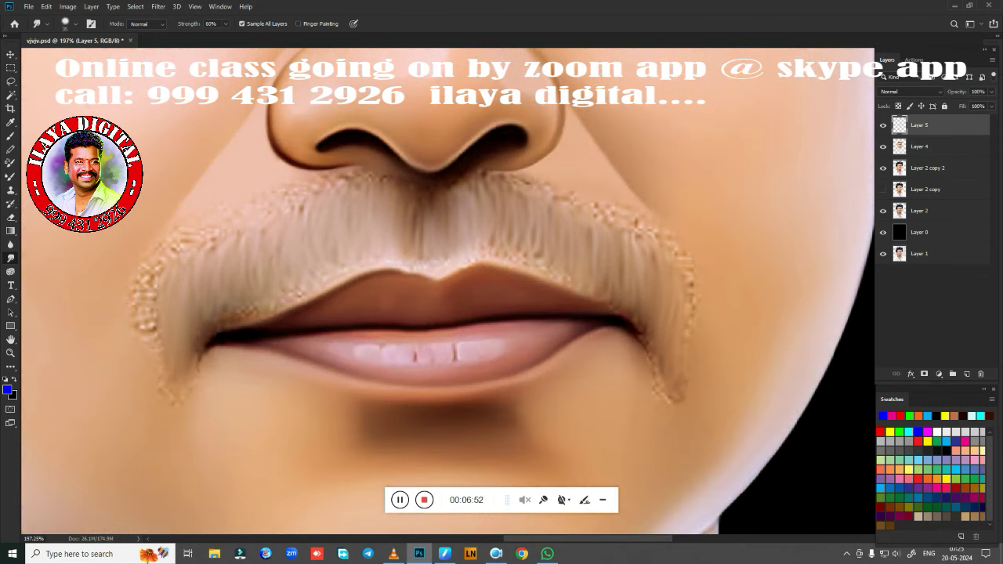
key("ctrl+0")
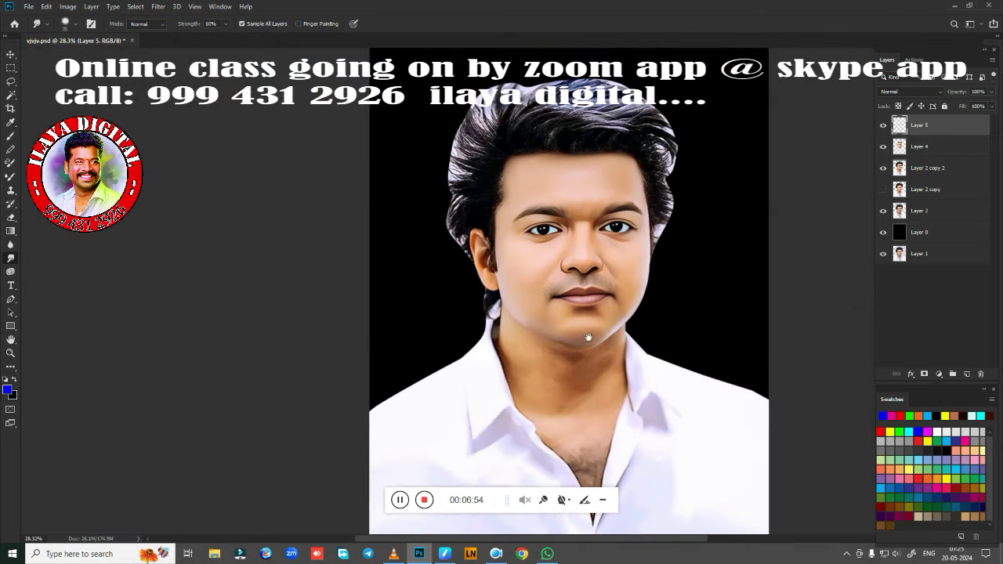
Step: Soften the moustache's right edge and its edge along the upper lip
scroll(589, 337, "up", 5)
scroll(565, 391, "up", 4)
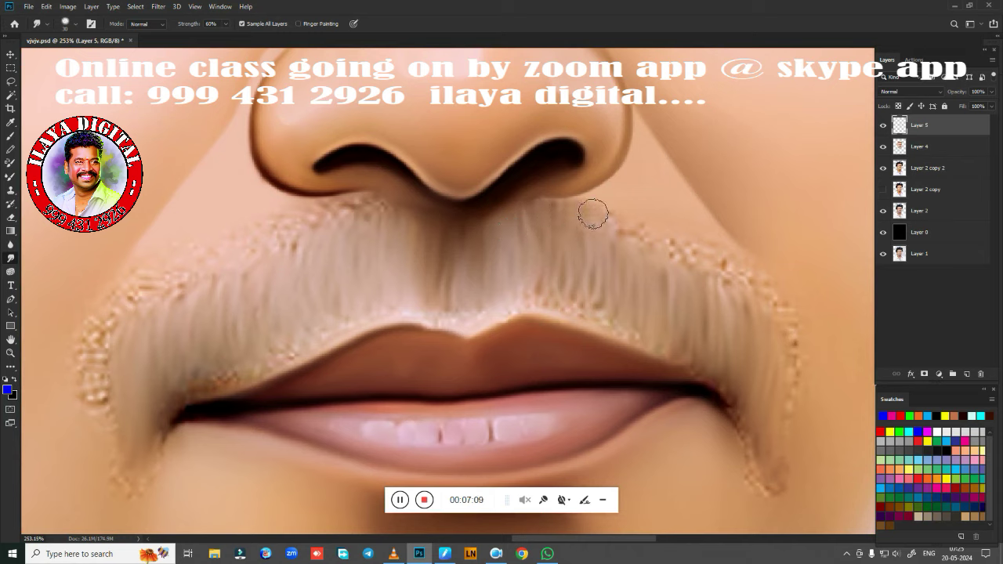
mouse_move(663, 277)
left_mouse_down()
mouse_move(670, 244)
mouse_move(765, 311)
mouse_move(776, 501)
left_mouse_up()
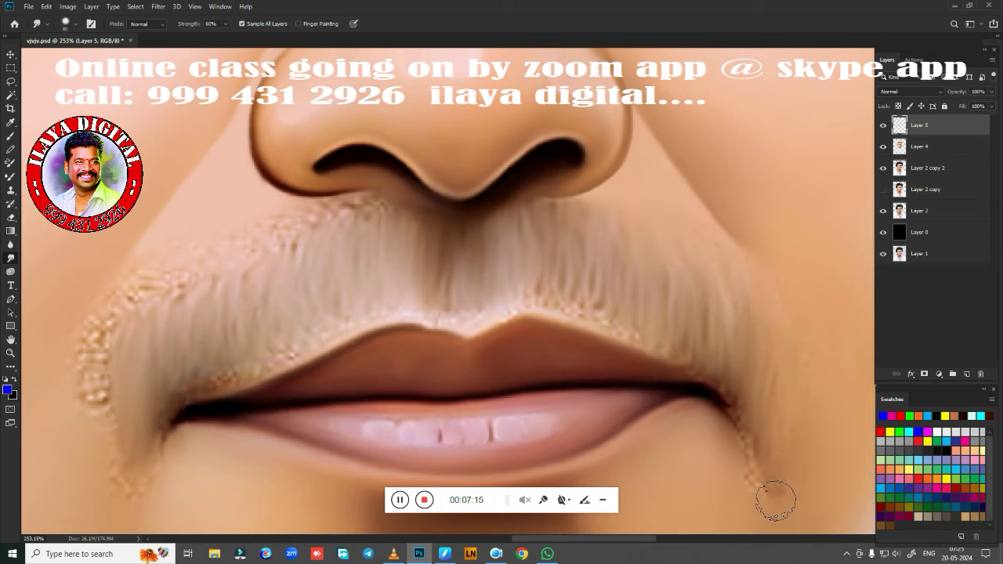
left_click_drag(728, 399, 756, 502)
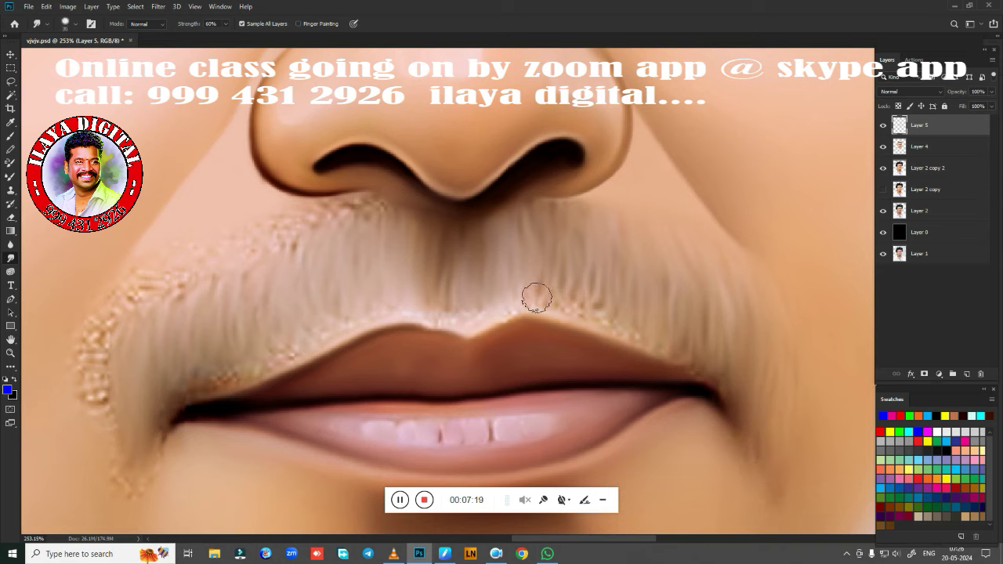
left_click_drag(536, 294, 627, 313)
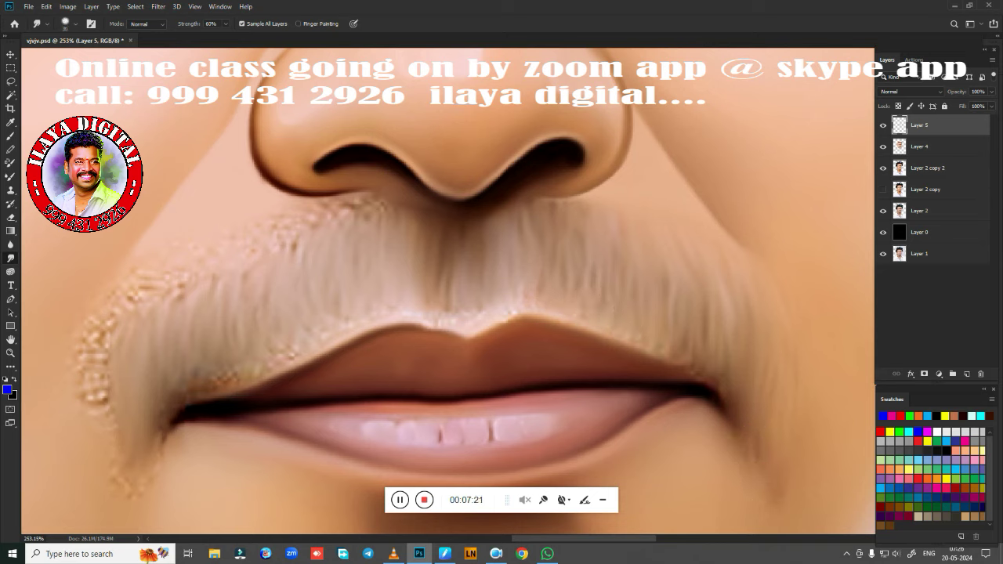
mouse_move(673, 343)
left_mouse_down()
mouse_move(728, 386)
mouse_move(652, 363)
left_mouse_up()
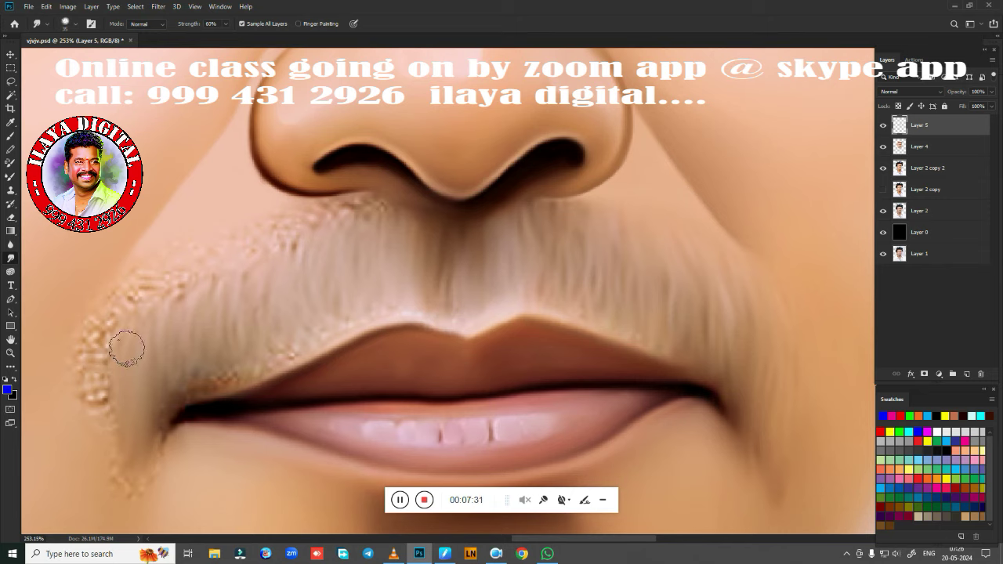
Step: Smooth the bubbly texture on the moustache's left side, left cheek and left lip corner
mouse_move(128, 347)
left_mouse_down()
mouse_move(209, 239)
mouse_move(387, 223)
left_mouse_up()
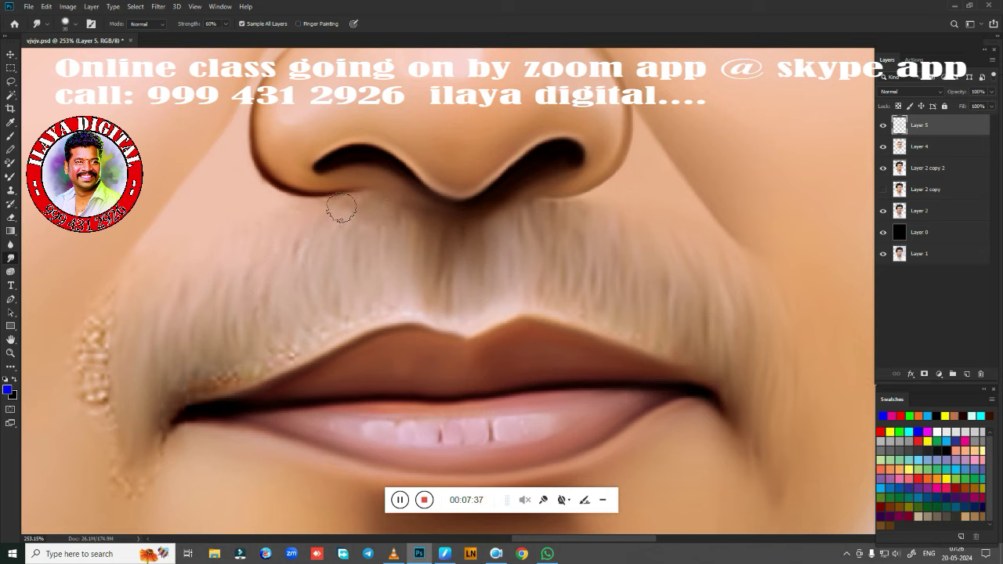
left_click_drag(359, 238, 396, 235)
mouse_move(97, 372)
left_mouse_down()
mouse_move(94, 325)
mouse_move(80, 345)
left_mouse_up()
left_click_drag(117, 478, 127, 510)
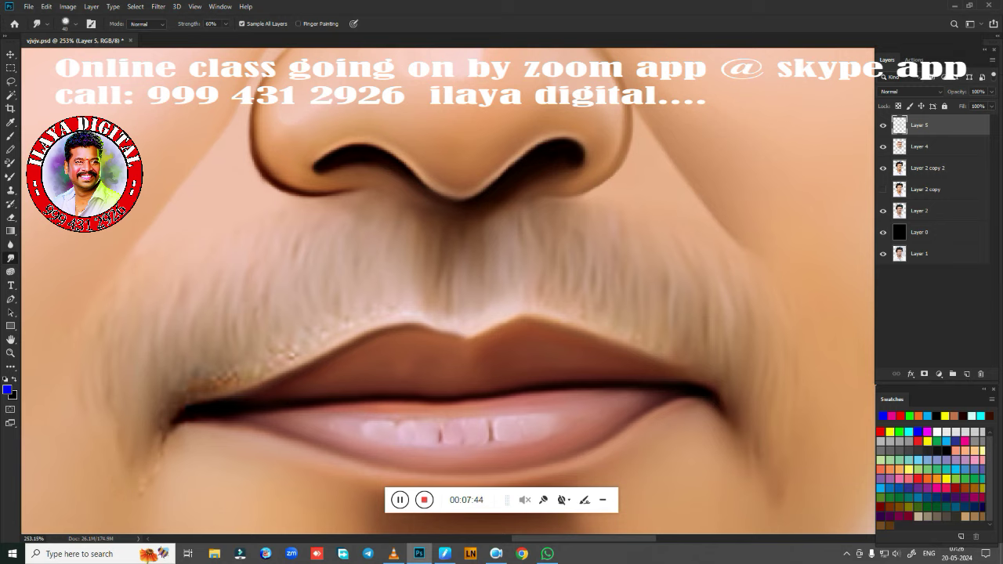
left_click_drag(165, 460, 148, 495)
mouse_move(185, 384)
left_mouse_down()
mouse_move(212, 365)
mouse_move(237, 378)
mouse_move(273, 361)
left_mouse_up()
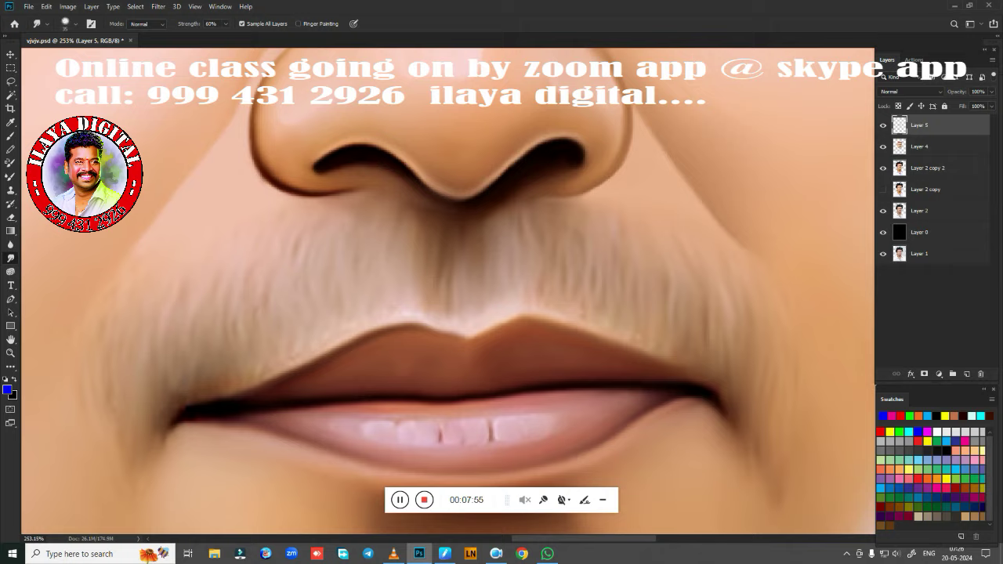
key("ctrl+0")
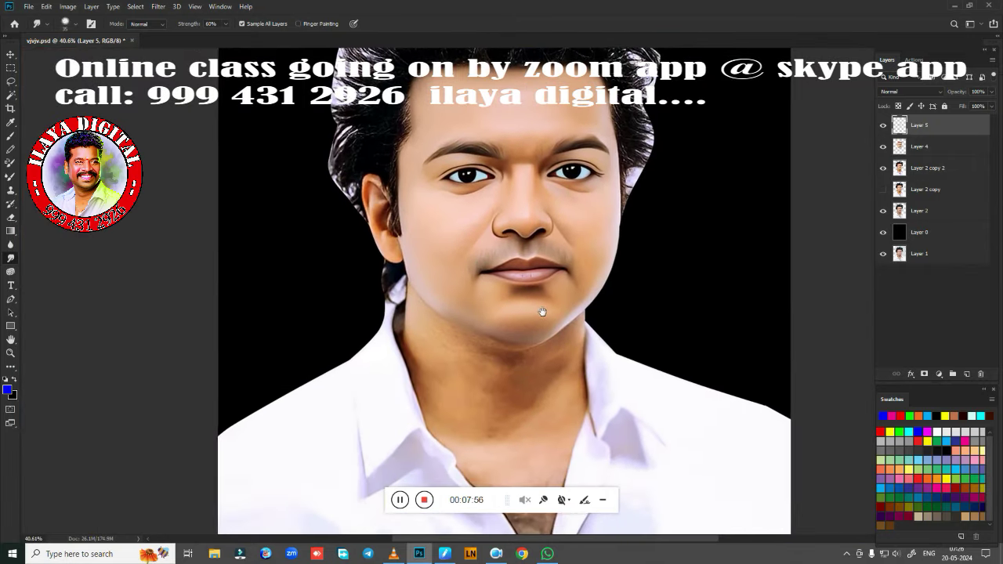
left_click_drag(542, 313, 544, 313)
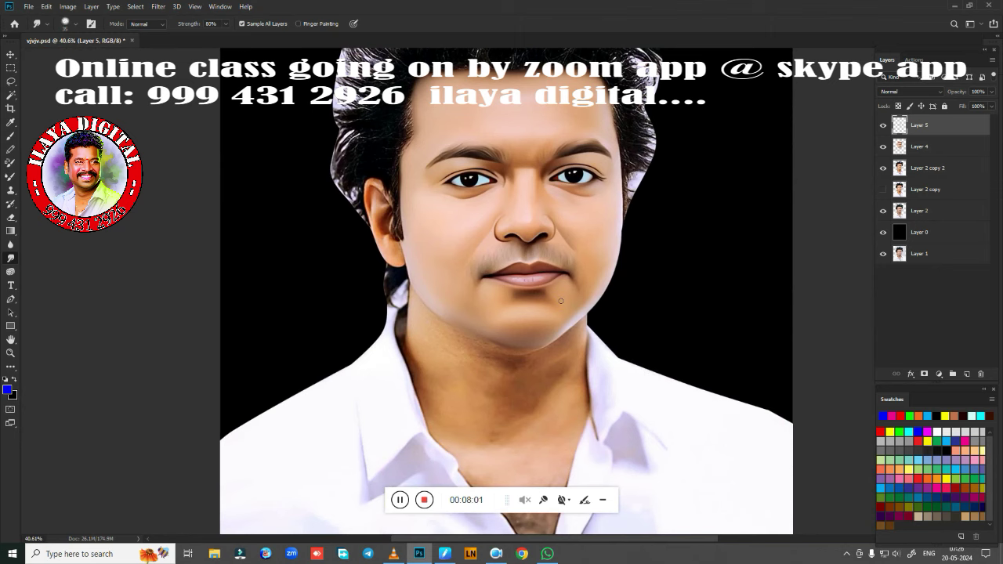
Step: Fit the whole image, shrink the brush, and move the view down to the neck and collar
scroll(561, 300, "up", 3)
scroll(561, 301, "up", 2)
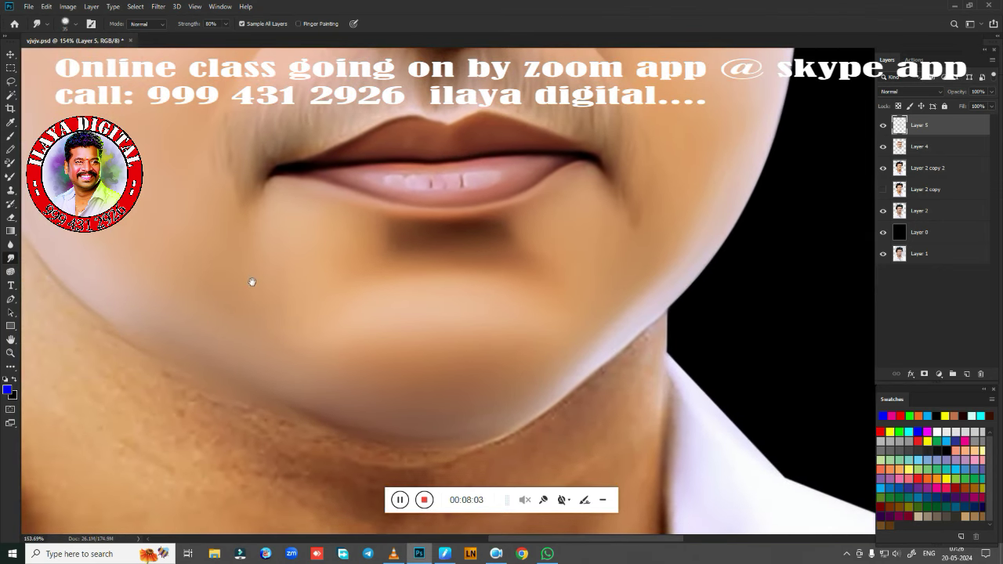
left_click_drag(251, 282, 306, 448)
scroll(310, 431, "down", 3)
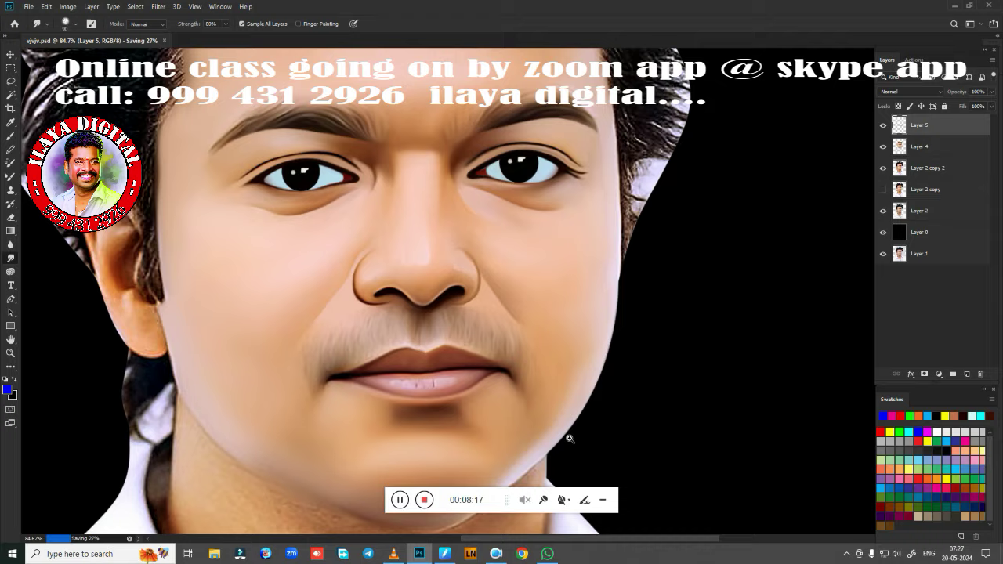
key("ctrl+0")
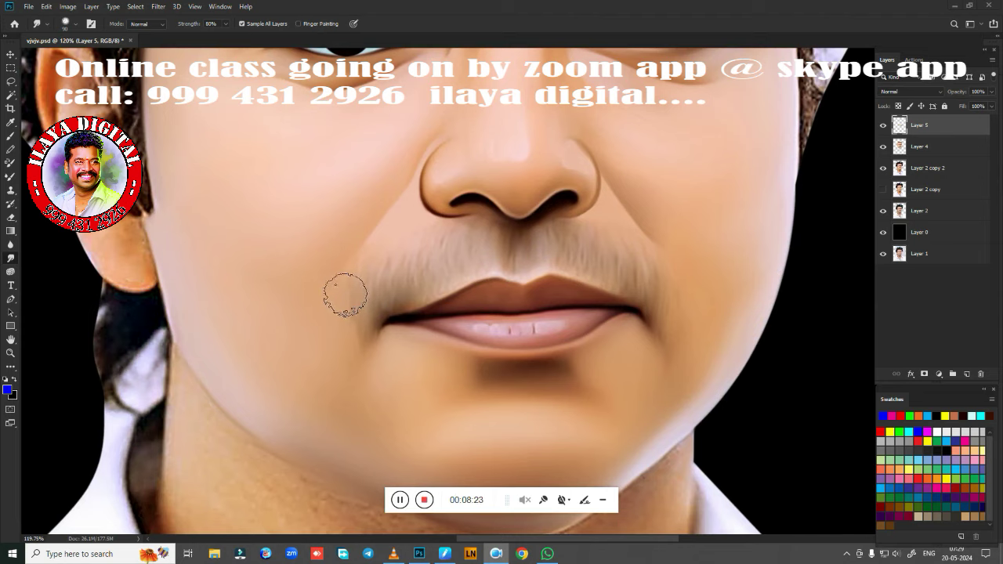
key("bracketleft")
key("bracketleft")
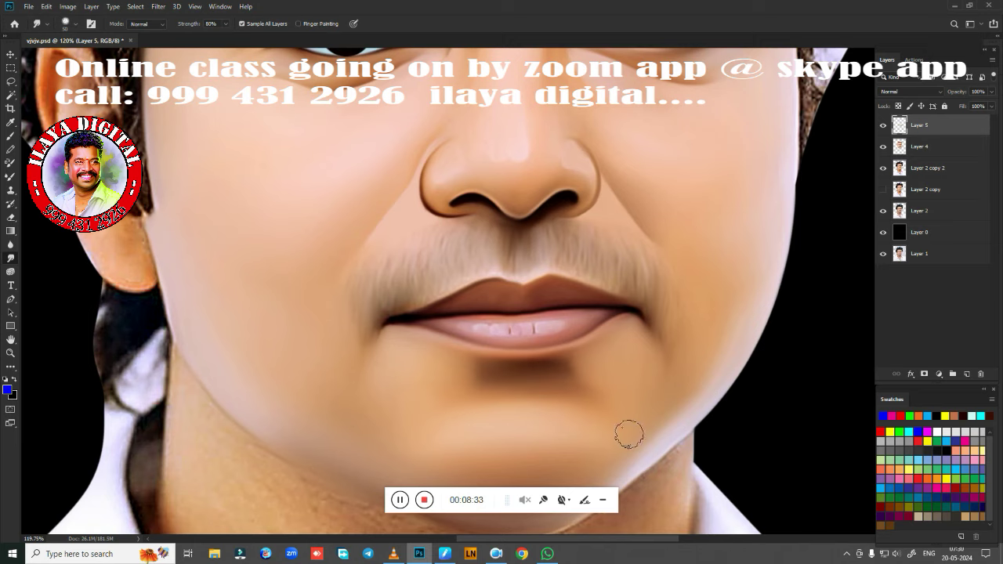
scroll(602, 423, "down", 5)
mouse_move(602, 423)
left_mouse_down()
mouse_move(598, 372)
mouse_move(591, 459)
left_mouse_up()
scroll(591, 459, "up", 2)
Step: Smudge the jawline near the chin and both neck edges into soft, smooth shading
left_click_drag(591, 332, 577, 224)
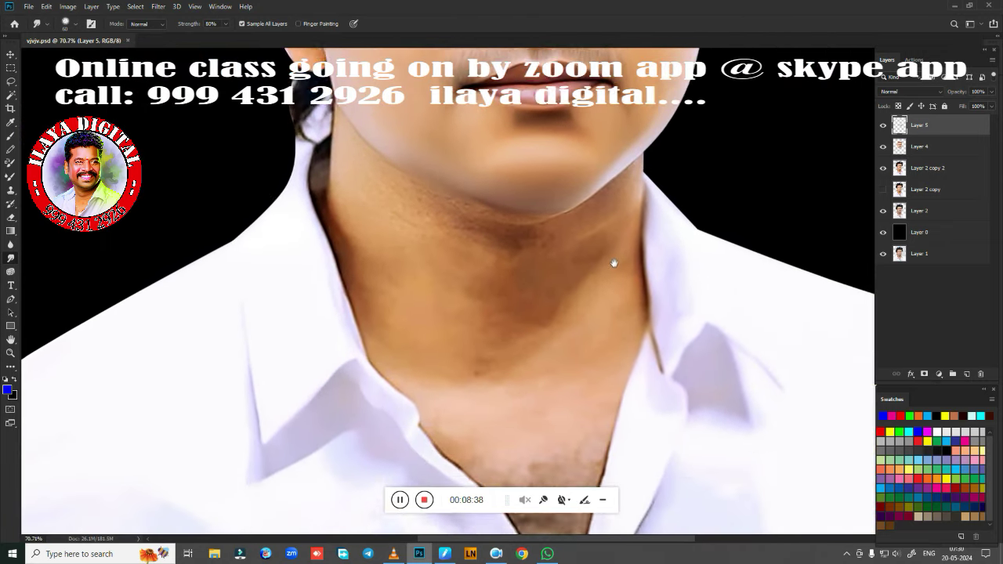
left_click_drag(615, 264, 601, 260)
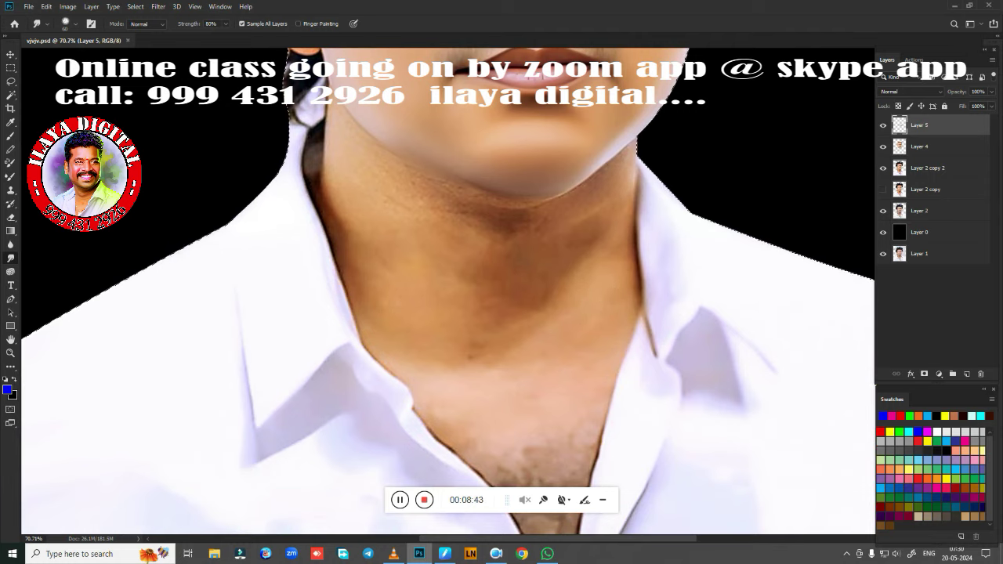
scroll(596, 376, "up", 1)
left_click_drag(586, 235, 605, 357)
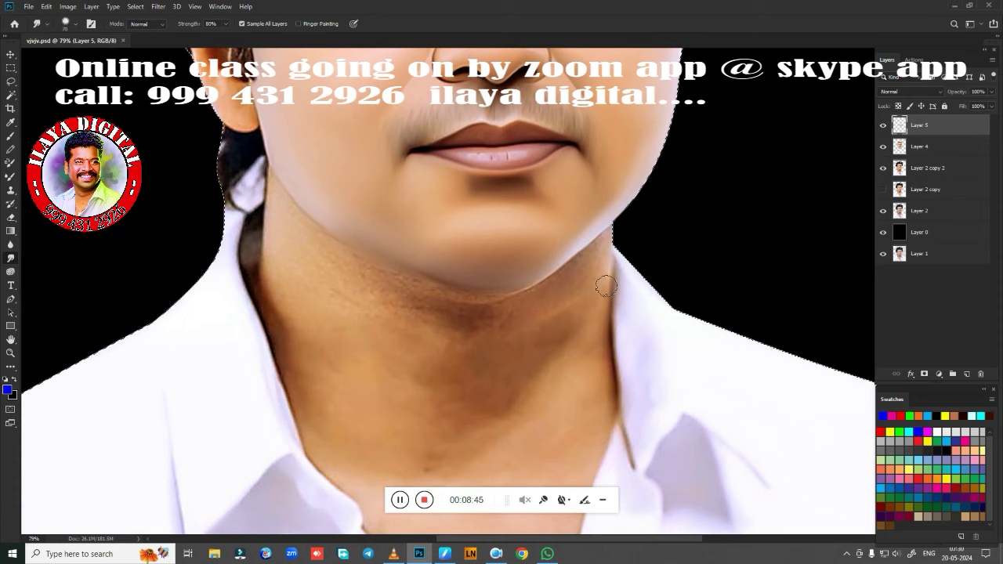
left_click_drag(580, 273, 519, 311)
left_click_drag(600, 343, 602, 431)
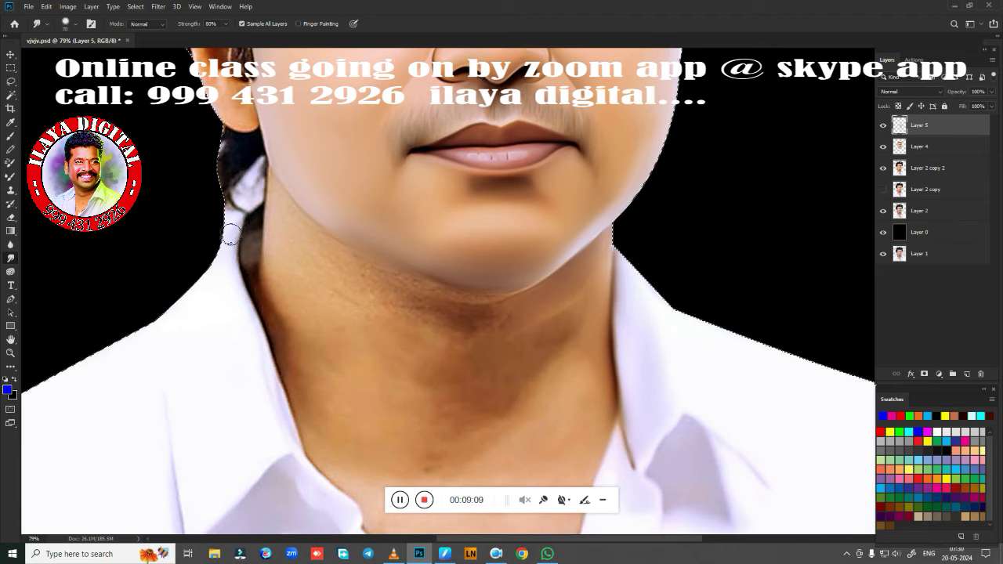
left_click_drag(235, 223, 247, 213)
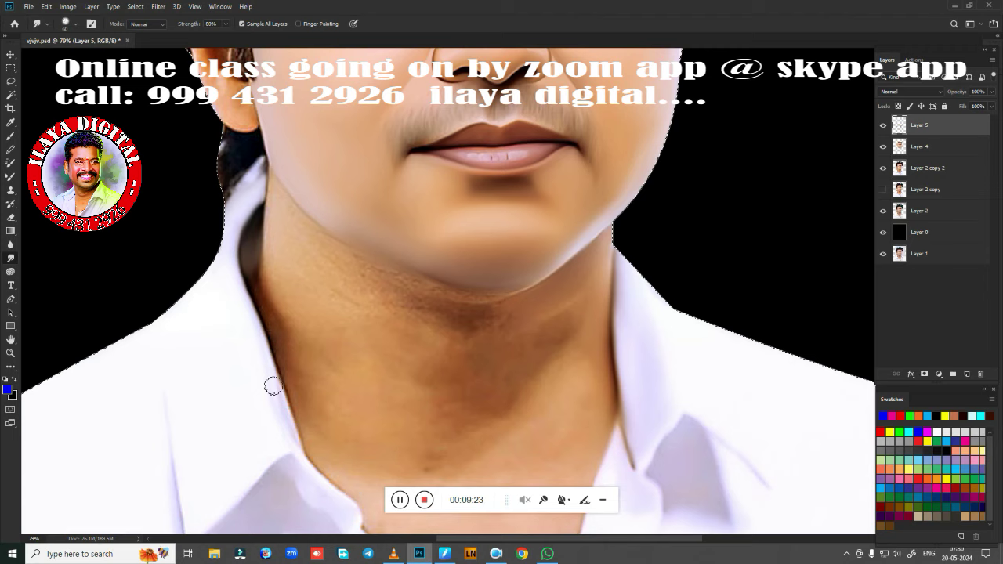
mouse_move(266, 271)
left_mouse_down()
mouse_move(268, 224)
mouse_move(266, 262)
left_mouse_up()
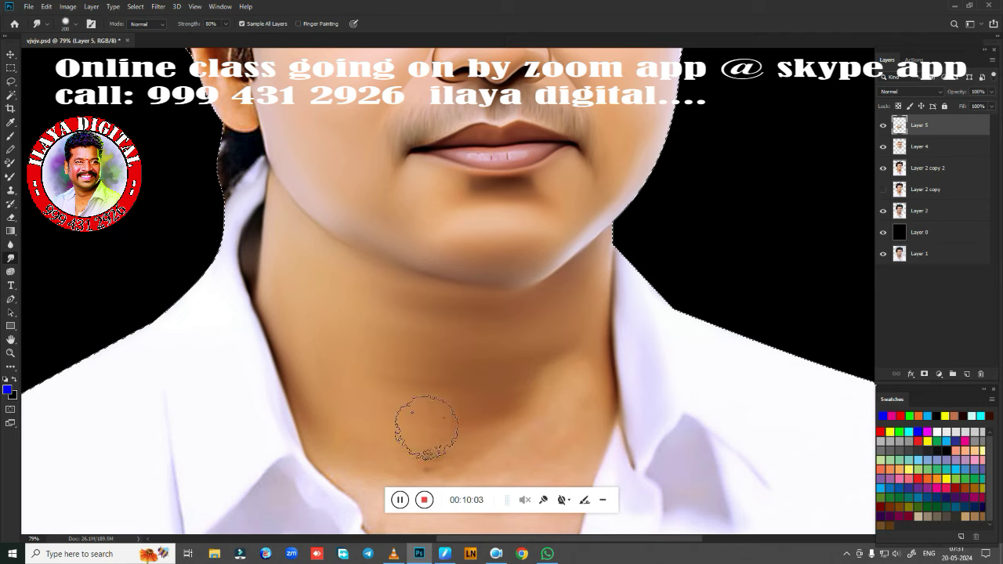
Step: Smear the V-neck chest hair into skin tone and soften the collar's dark edge, enlarging the smudge brush
left_click_drag(545, 438, 589, 222)
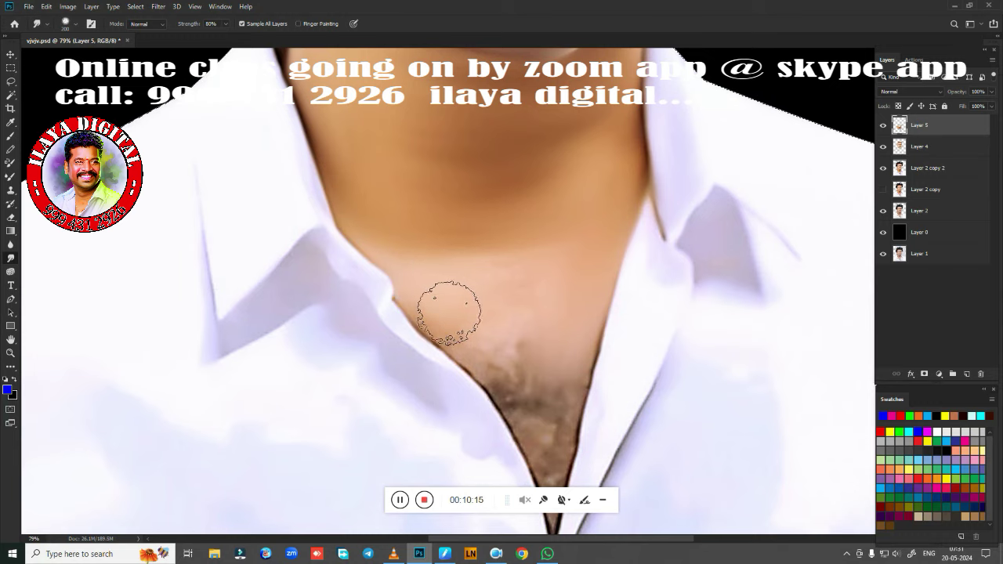
scroll(449, 312, "down", 3)
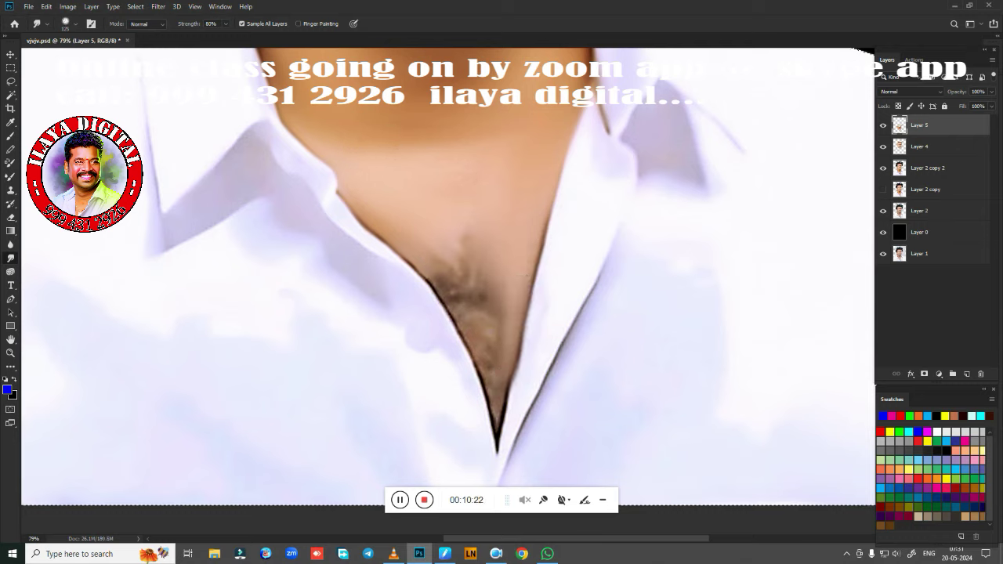
mouse_move(447, 282)
left_mouse_down()
mouse_move(437, 269)
mouse_move(482, 360)
mouse_move(475, 285)
mouse_move(490, 321)
mouse_move(504, 261)
mouse_move(493, 337)
mouse_move(463, 369)
mouse_move(512, 398)
left_mouse_up()
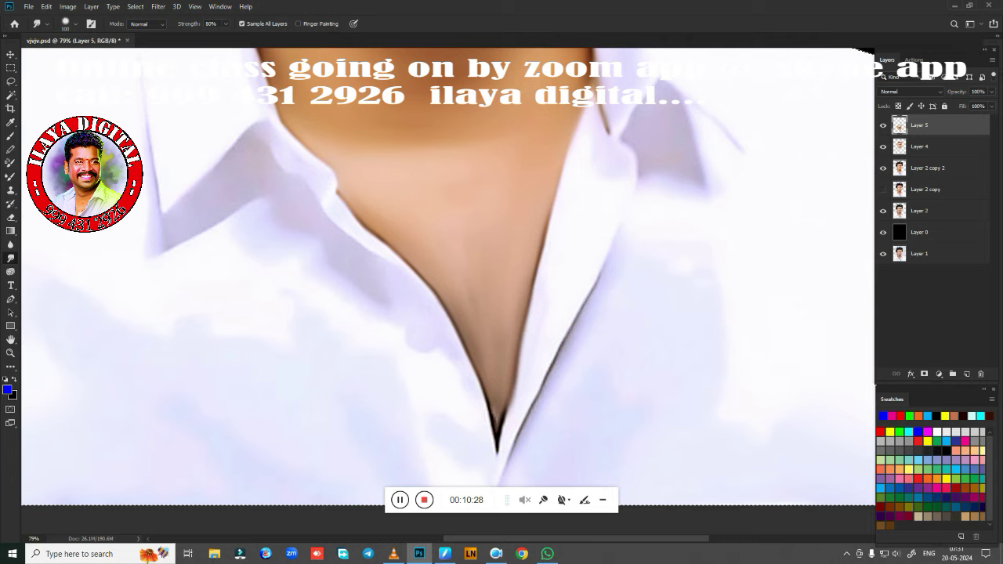
left_click_drag(533, 290, 514, 382)
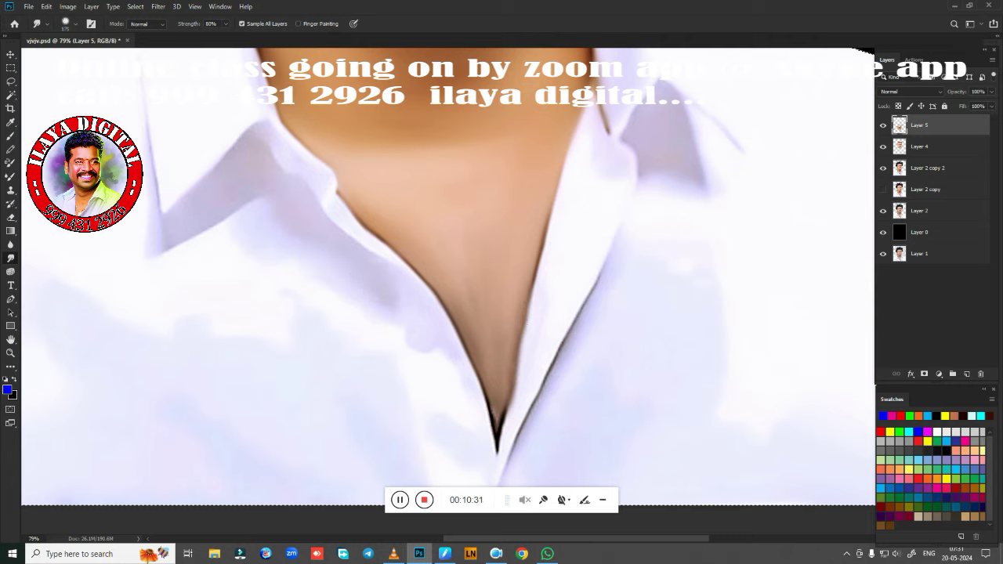
key("bracketright")
key("bracketright")
key("bracketright")
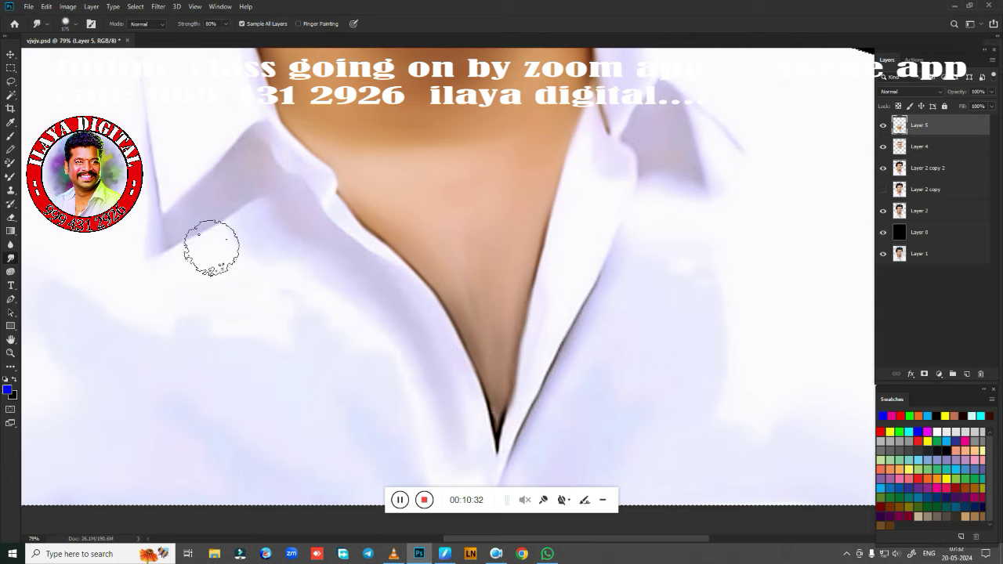
key("bracketleft")
key("bracketleft")
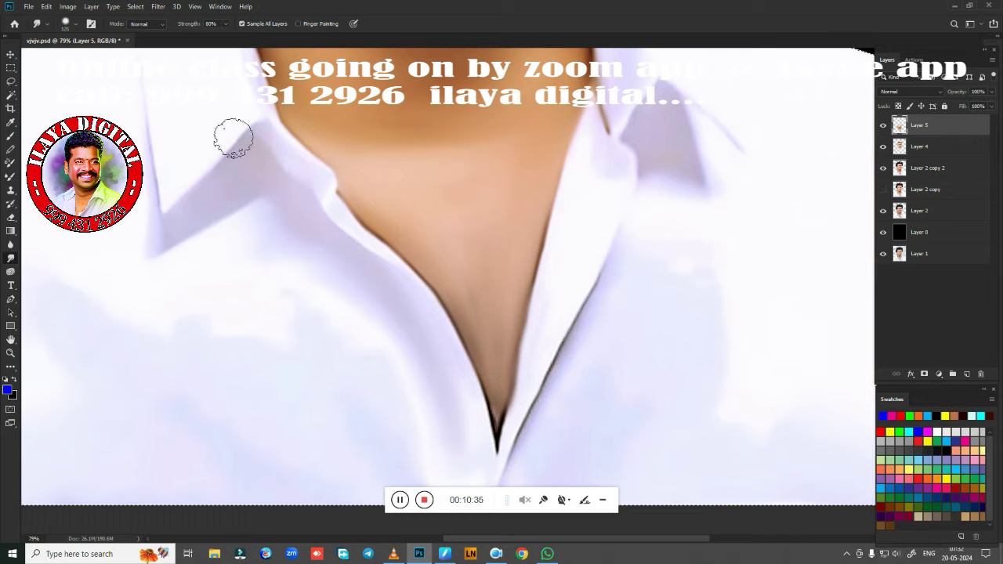
key("bracketright")
key("bracketright")
key("bracketright")
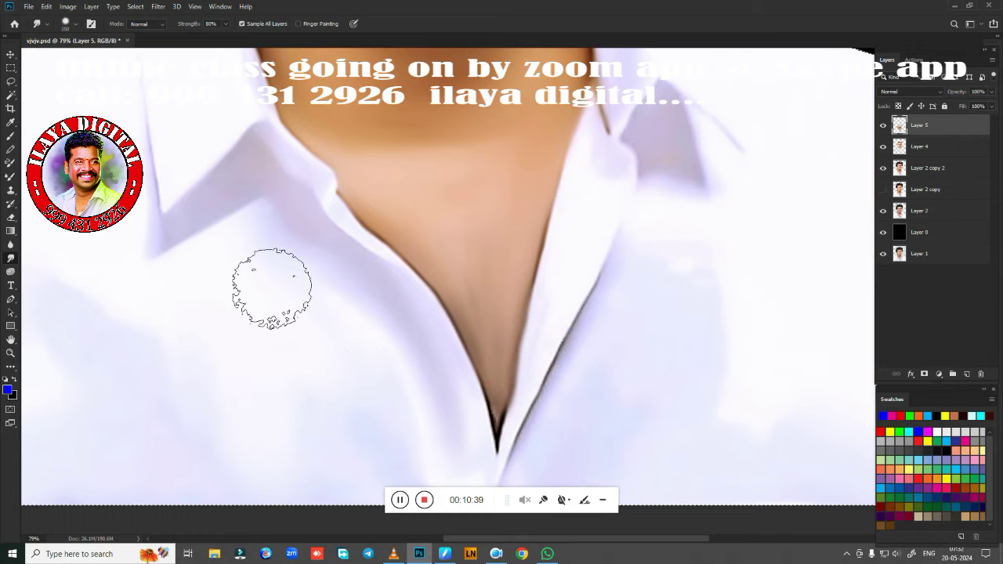
key("p")
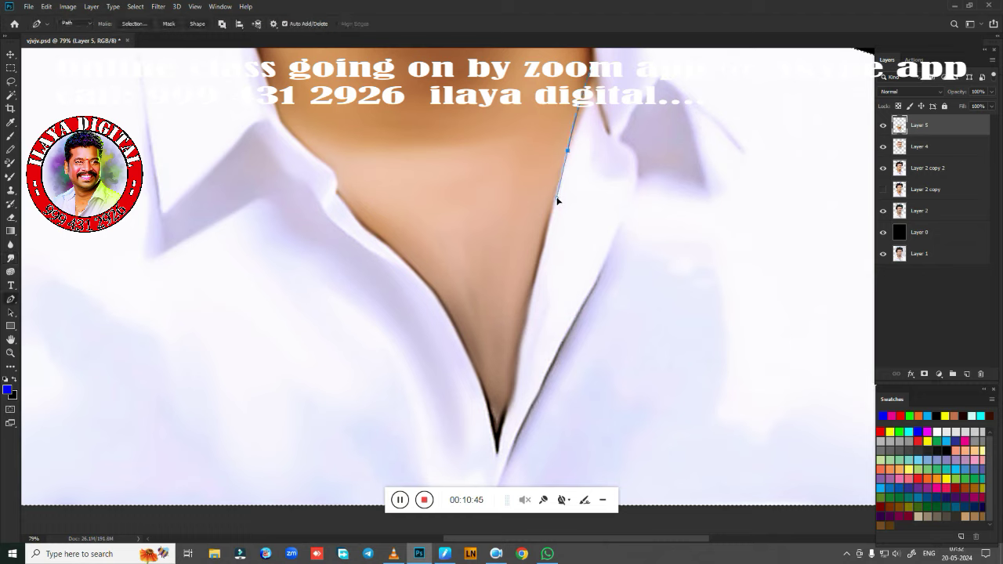
Step: Trace a Pen path down the right collar edge to the V tip and up the left collar edge
left_click_drag(557, 200, 559, 177)
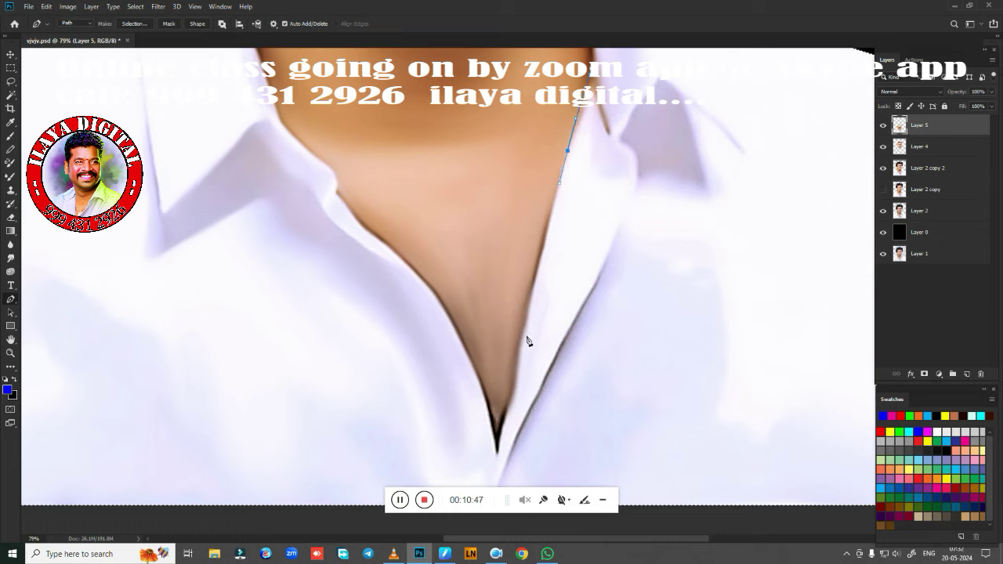
left_click_drag(527, 317, 520, 361)
left_click(498, 455)
left_click_drag(464, 351, 449, 328)
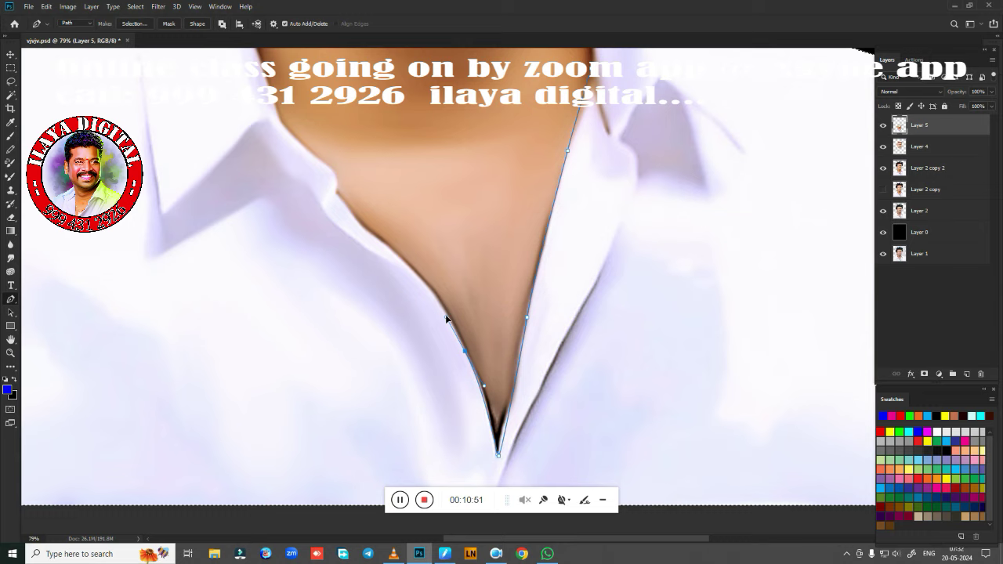
left_click_drag(388, 249, 361, 228)
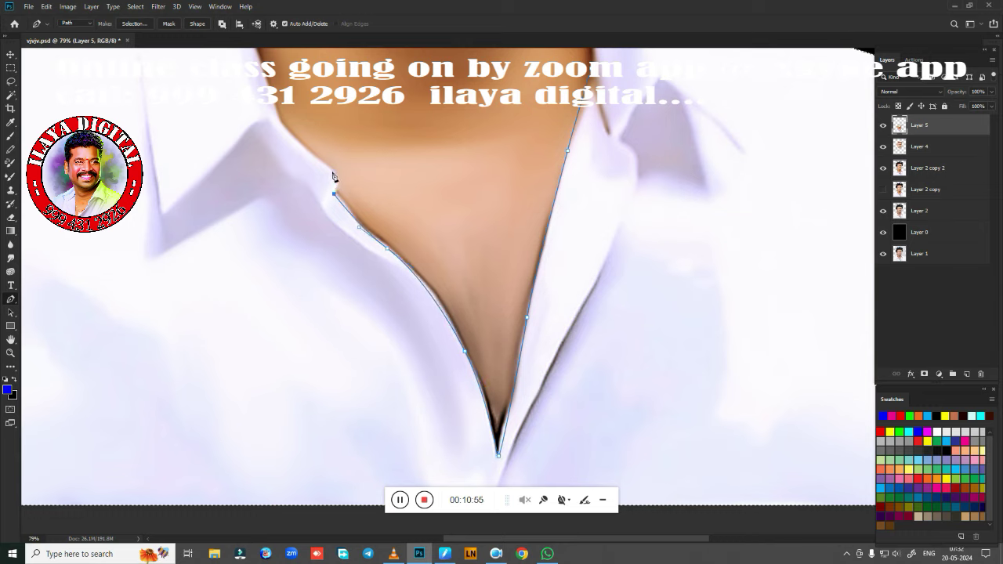
left_click_drag(334, 193, 326, 171)
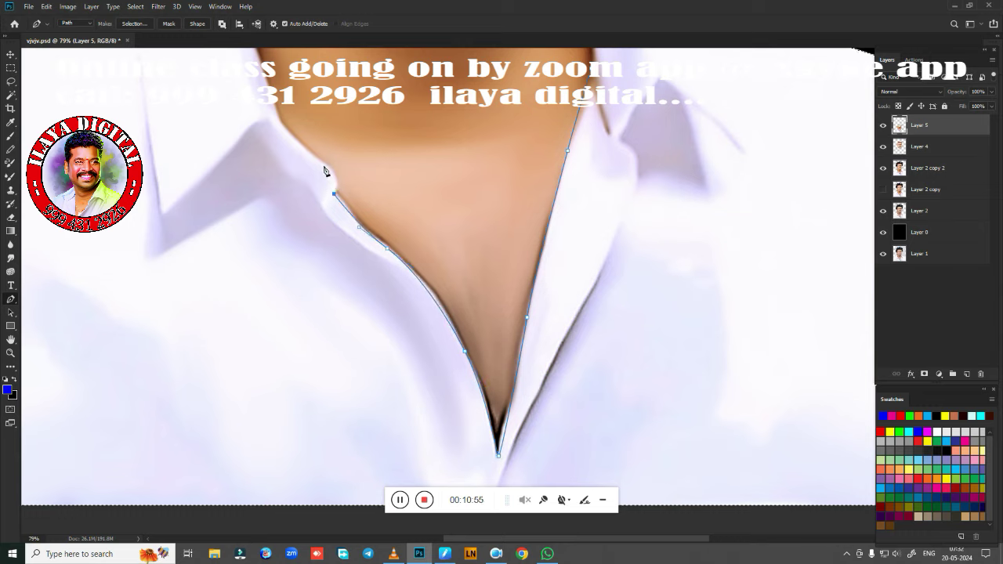
left_click(280, 123)
Step: Continue the path up the left side of the neck and across past the lips to the right jaw
left_click_drag(320, 128, 363, 253)
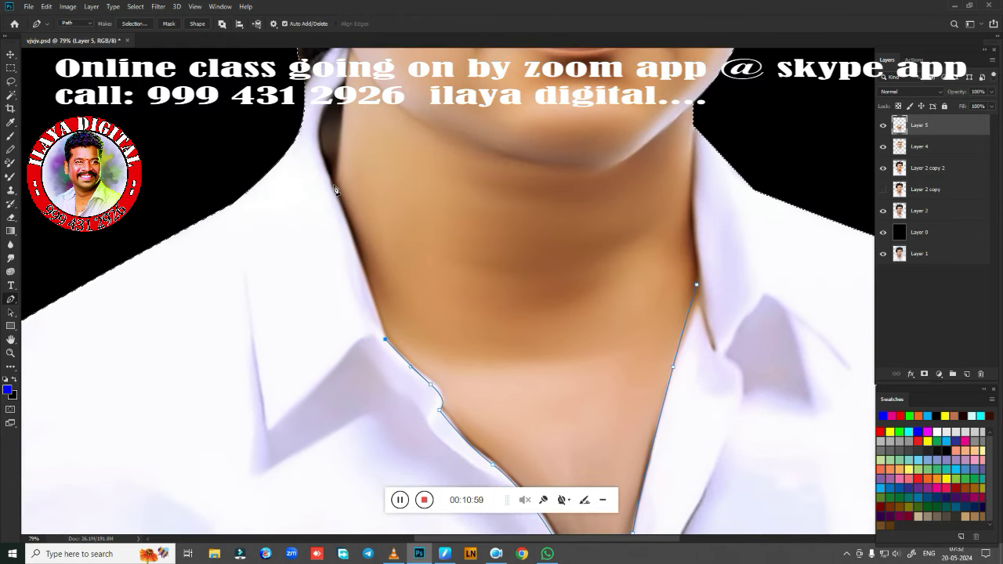
left_click(334, 186)
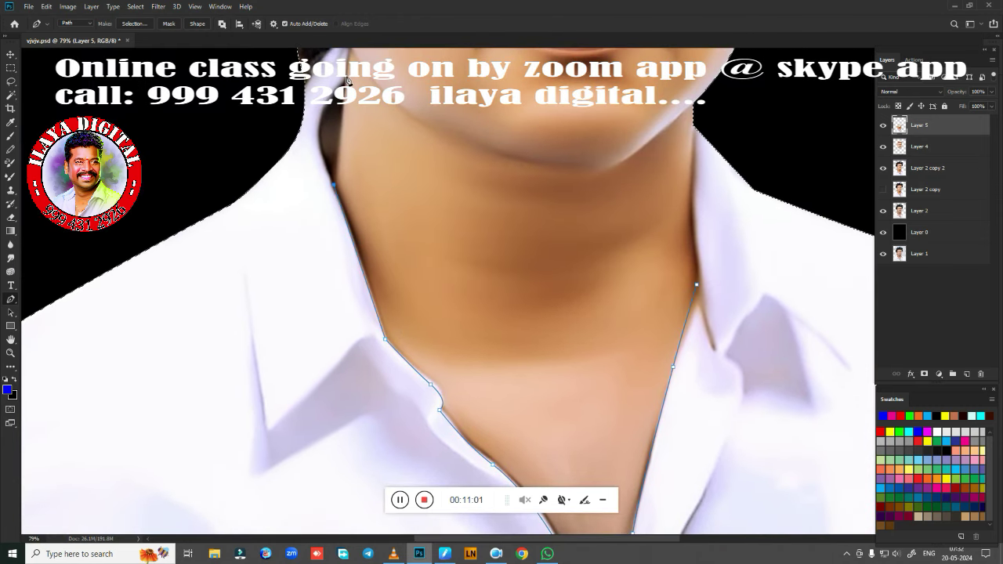
left_click(346, 74)
left_click_drag(349, 81, 374, 176)
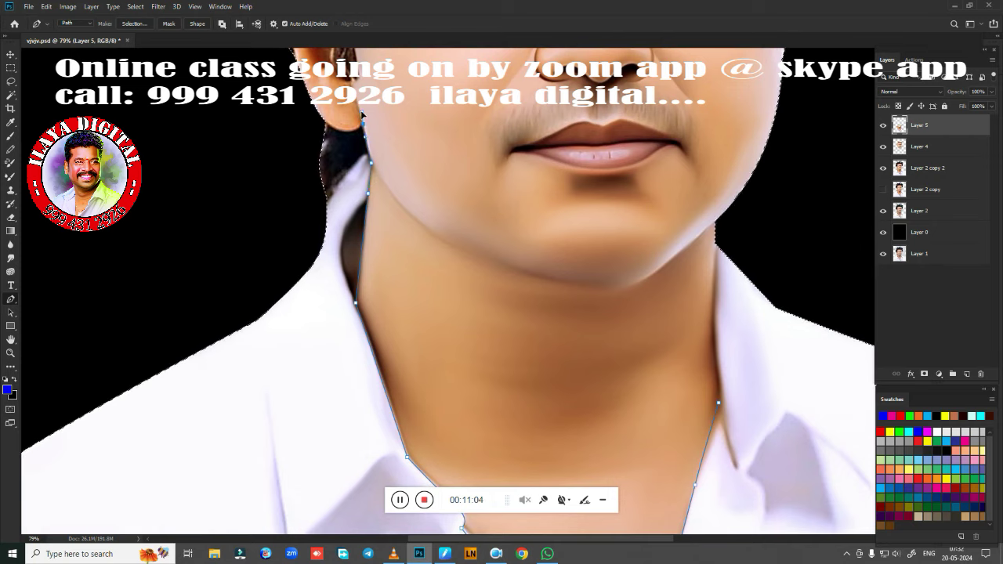
left_click(547, 109)
left_click(740, 148)
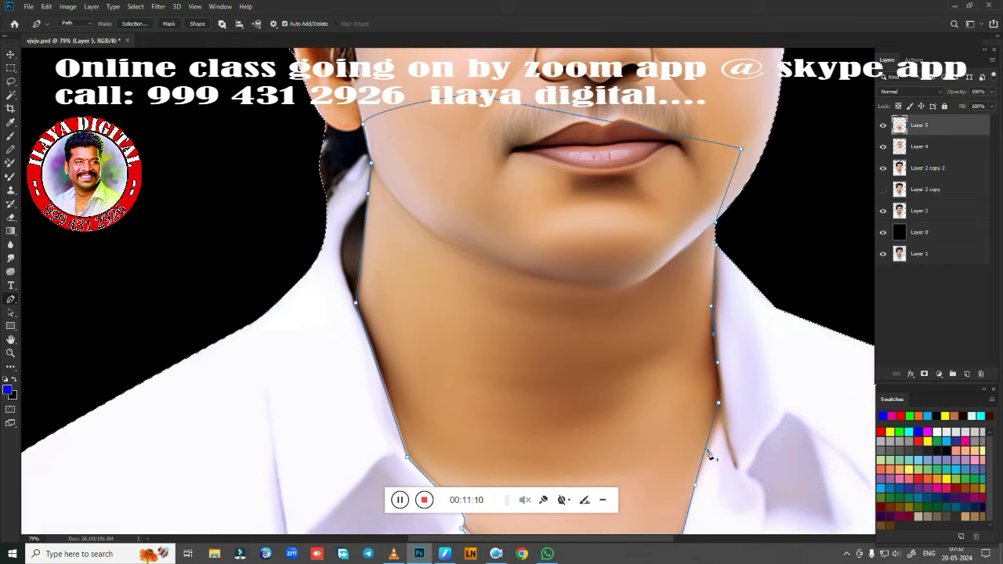
Step: Load the neck path as a selection, feather it, and merge Layer 4 into Layer 5
key("ctrl+Return")
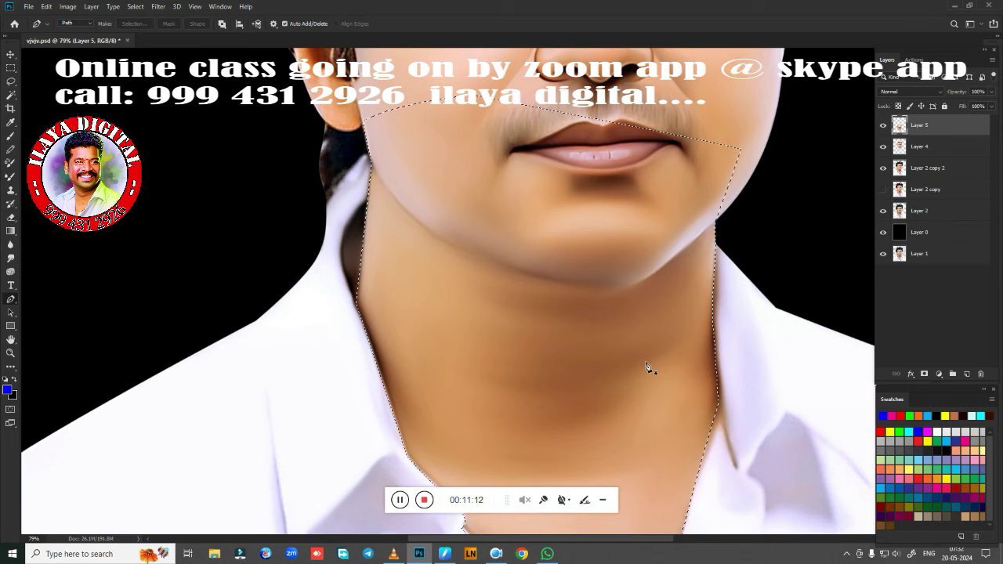
key("shift+F6")
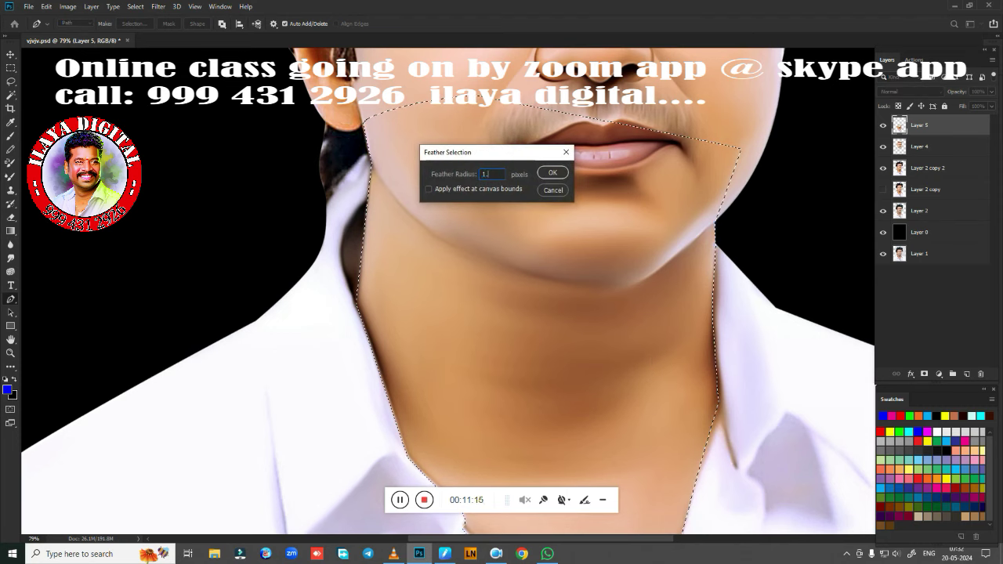
key("BackSpace")
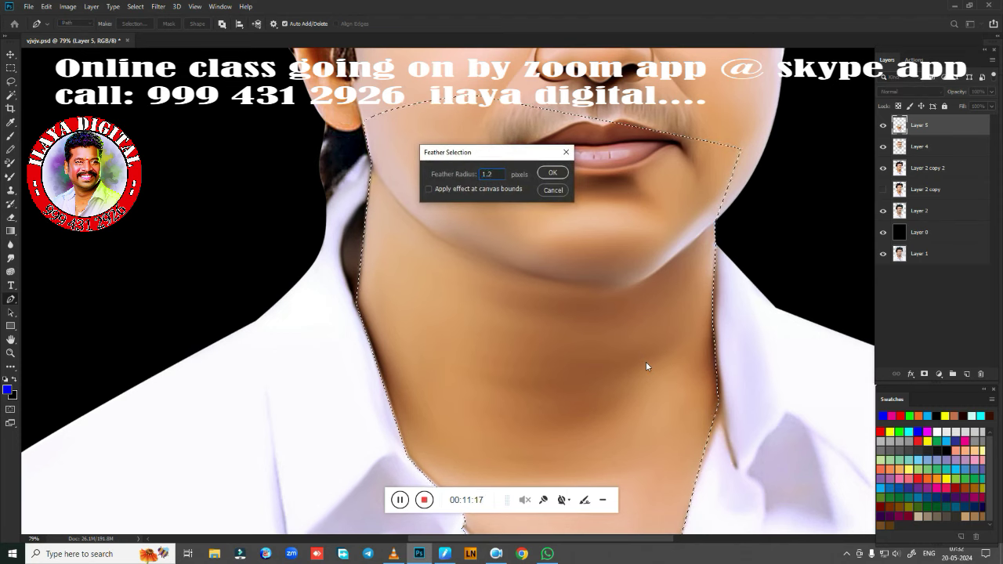
key("Return")
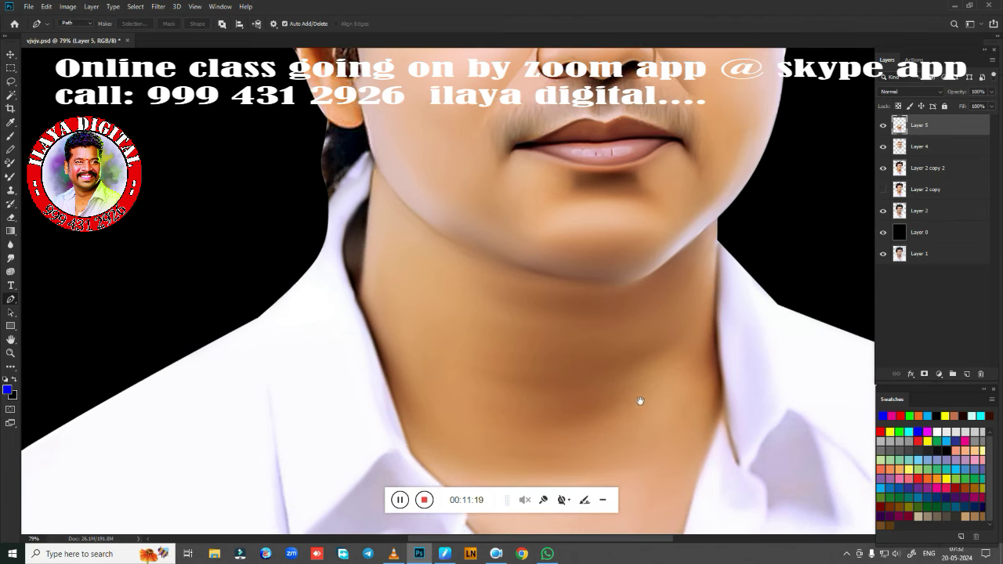
left_click_drag(641, 401, 635, 352)
key("ctrl+e")
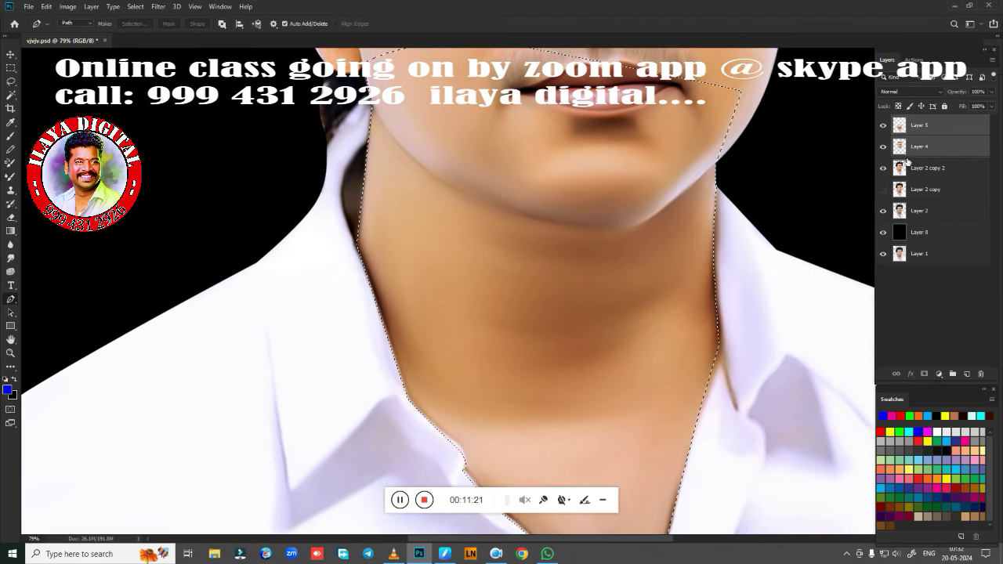
Step: Smudge the neck skin edge along the left collar and near the V-neck tip within the selection
key("r")
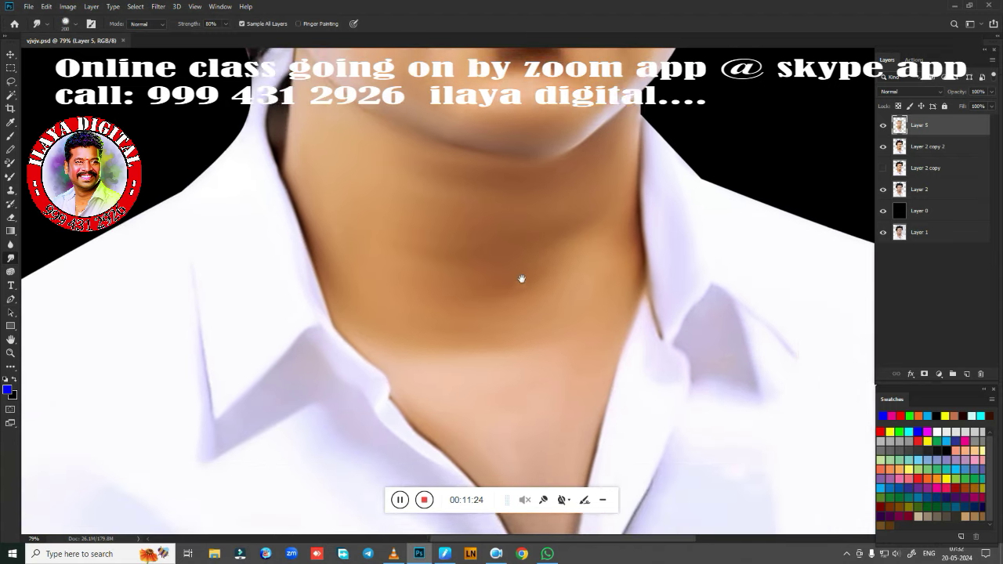
left_click_drag(600, 331, 432, 332)
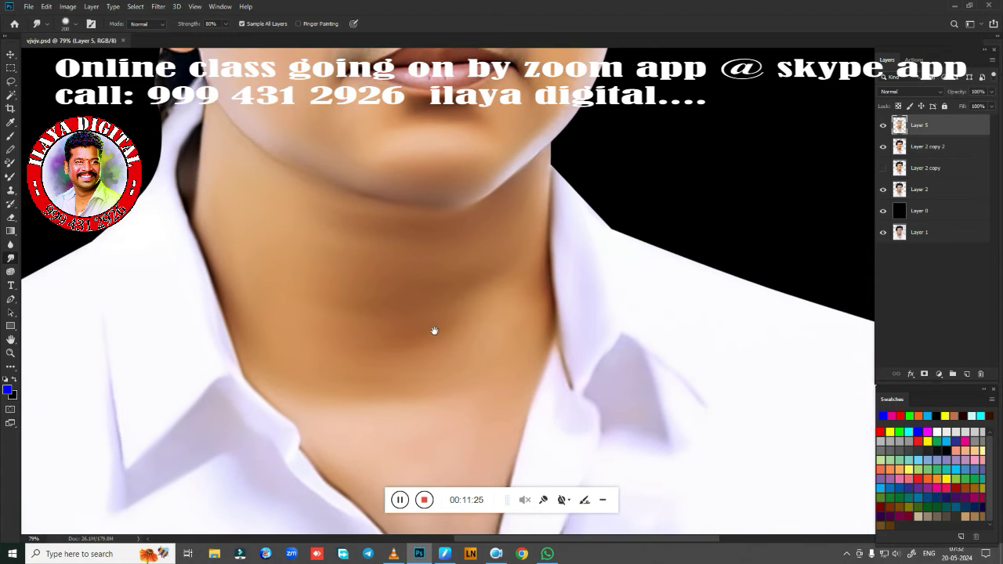
key("bracketleft")
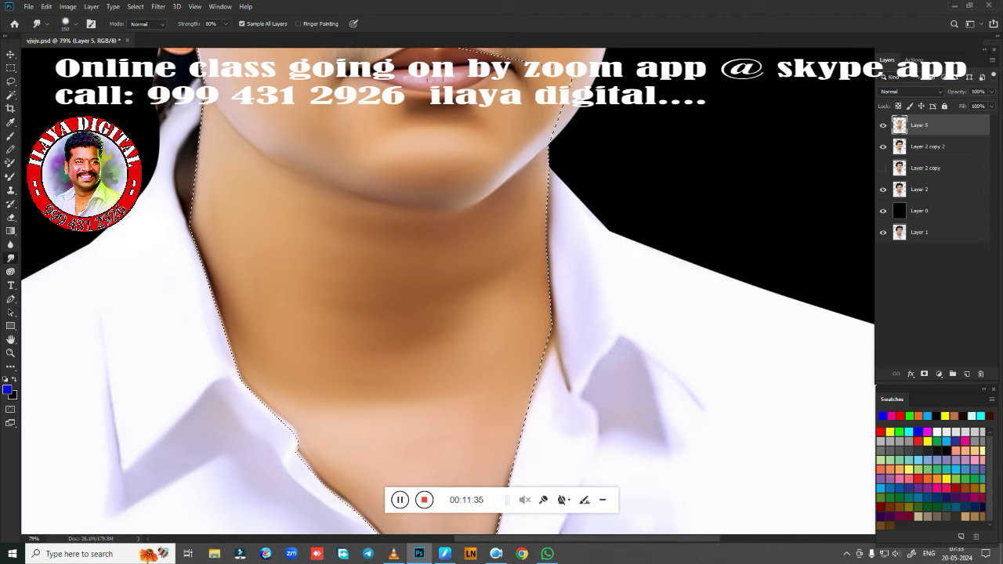
key("bracketright")
key("bracketright")
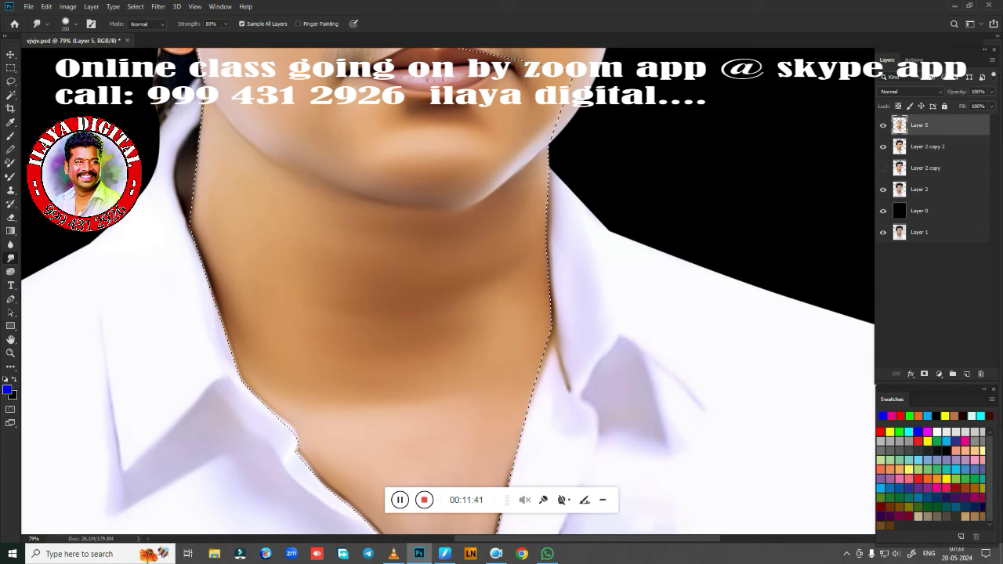
left_click_drag(536, 391, 638, 168)
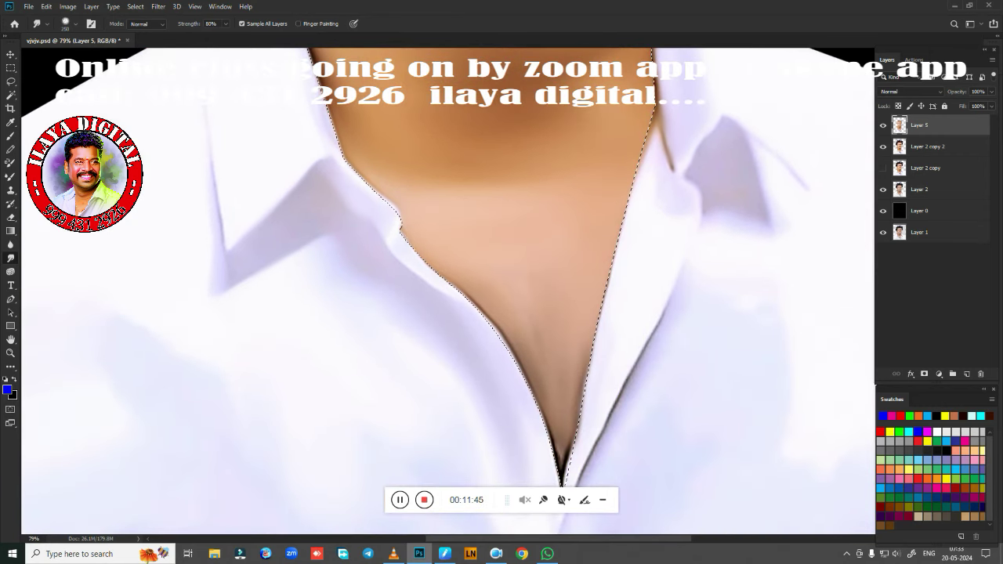
left_click_drag(439, 263, 529, 376)
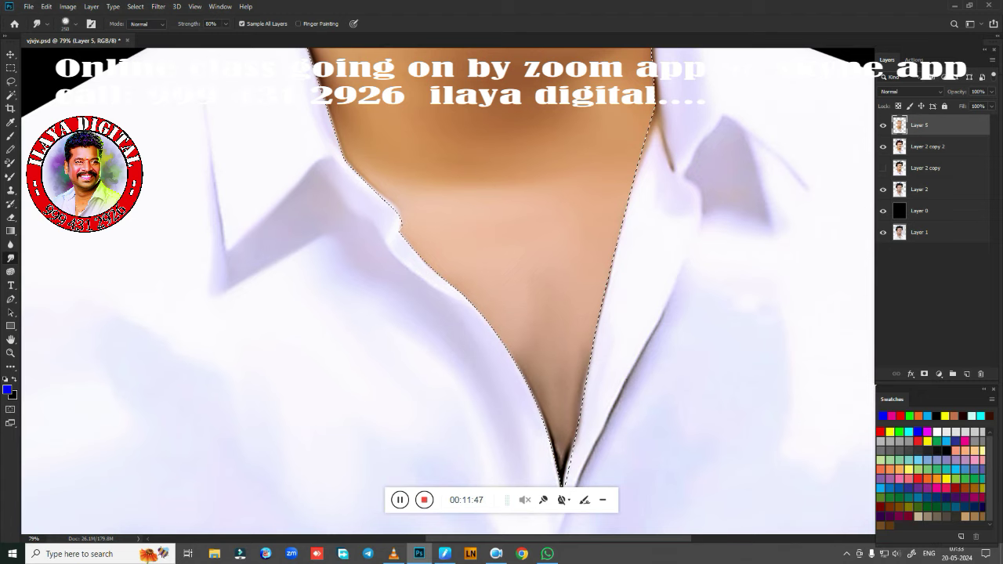
key("ctrl+d")
left_click_drag(605, 348, 615, 238)
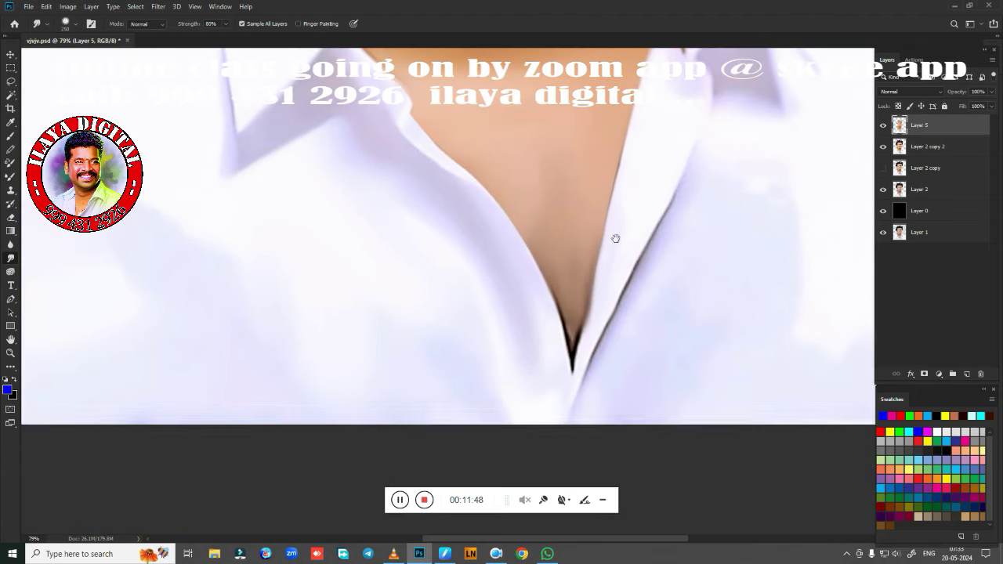
key("ctrl+shift+d")
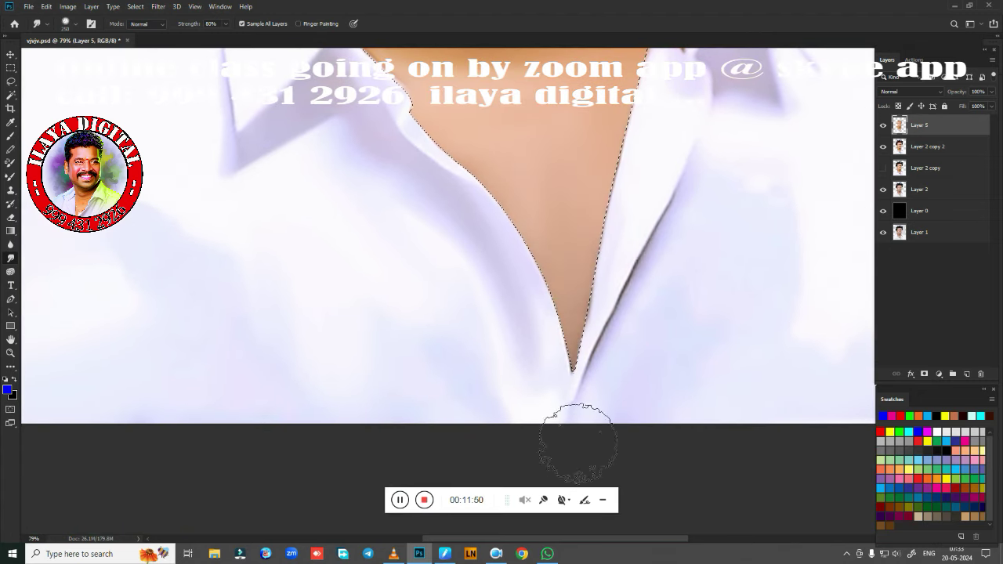
left_click_drag(580, 368, 576, 306)
scroll(533, 373, "up", 3)
scroll(551, 385, "up", 2)
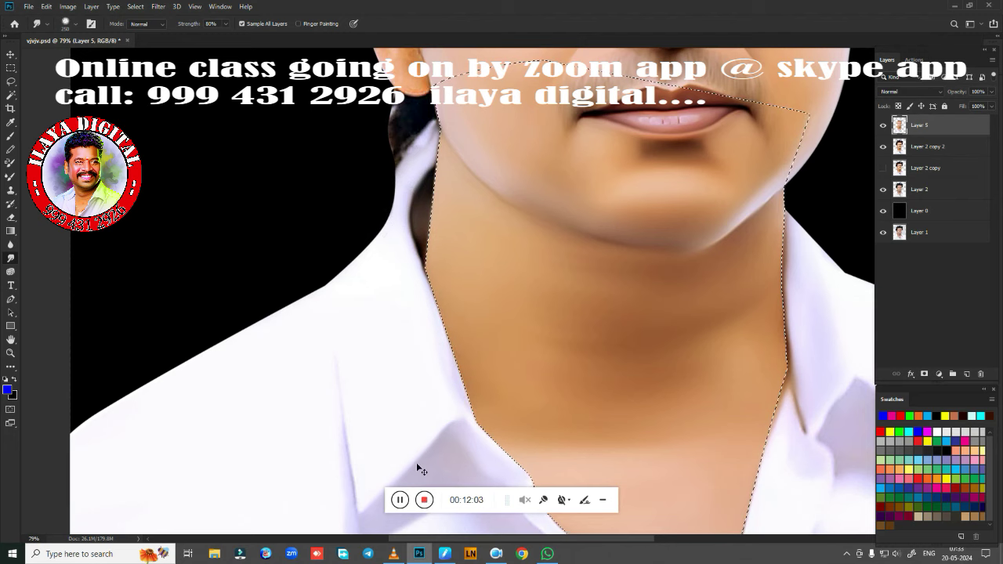
Step: Feather the neck selection by 1.5 px, then smudge the V-neck's lower right skin edge smooth
key("shift+F6")
key("Return")
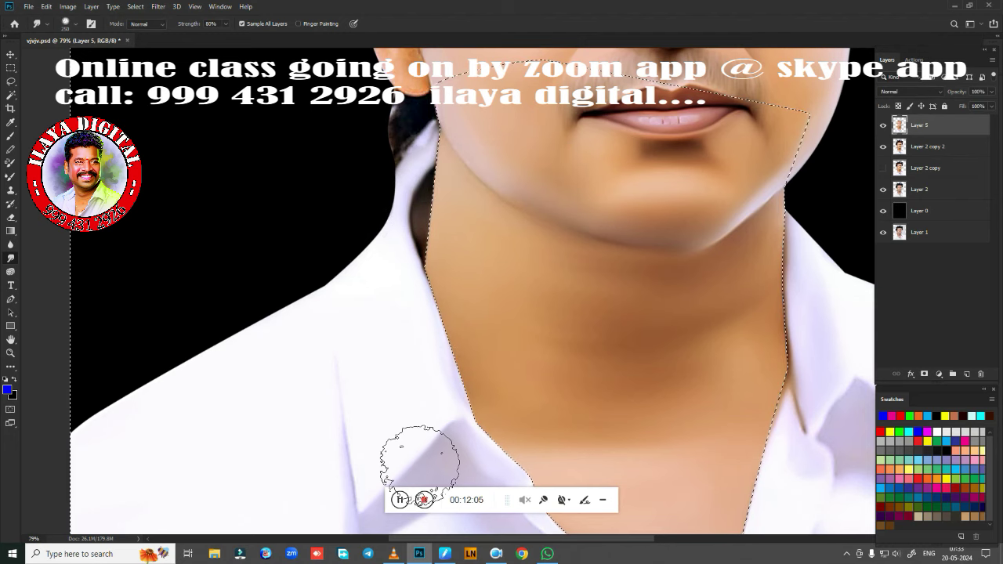
left_click_drag(612, 369, 493, 307)
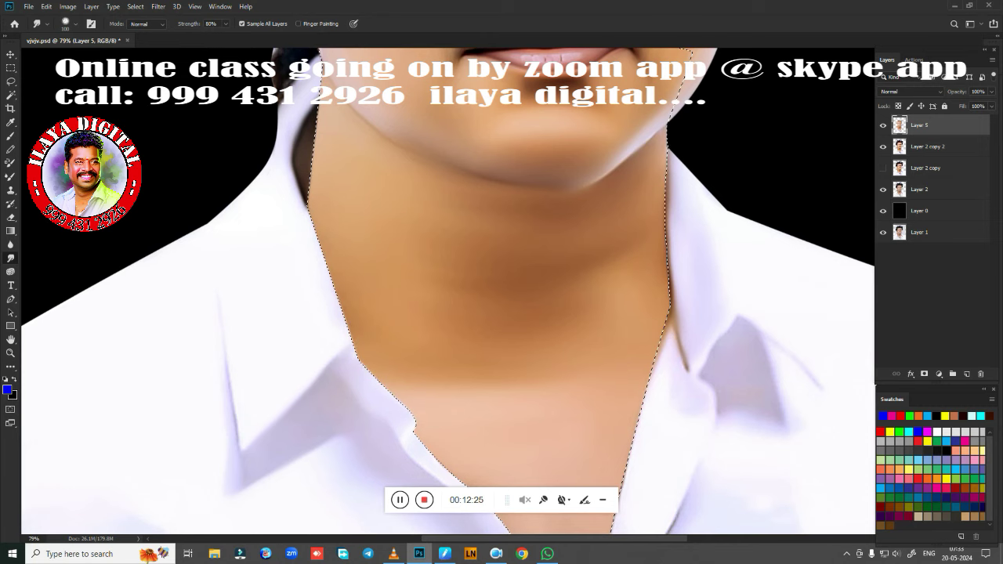
left_click_drag(485, 401, 423, 196)
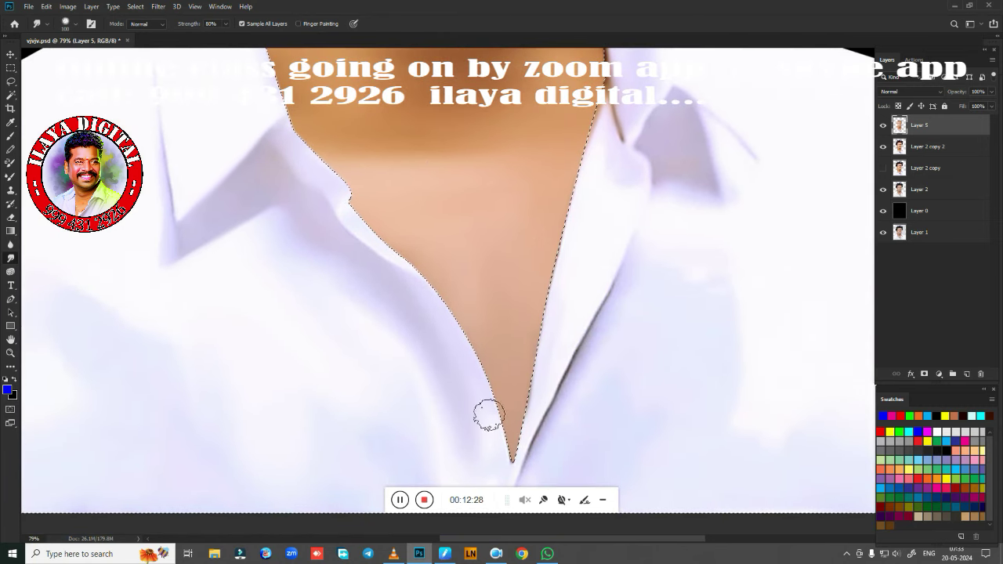
mouse_move(497, 459)
left_mouse_down()
mouse_move(523, 392)
mouse_move(518, 420)
left_mouse_up()
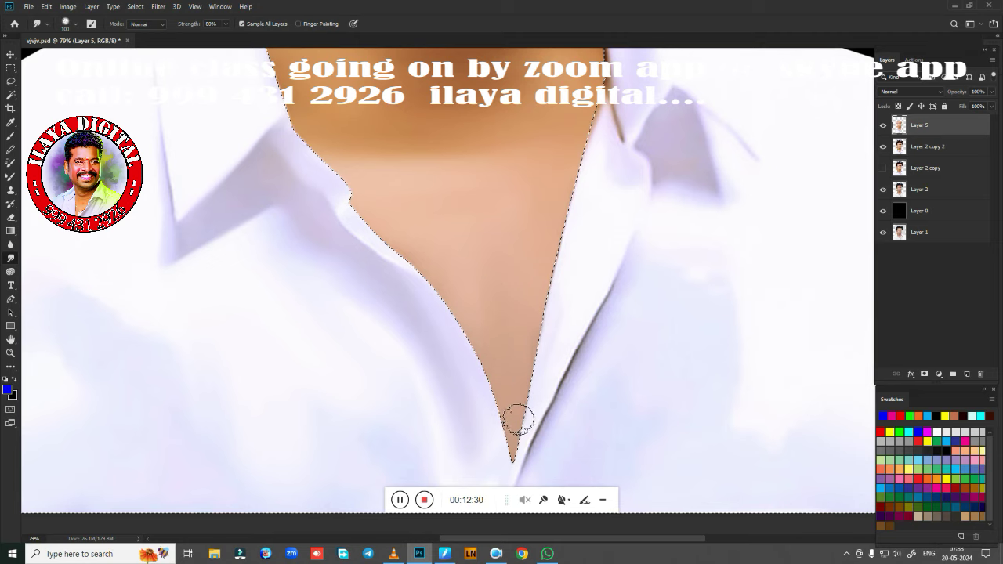
left_click_drag(541, 344, 551, 256)
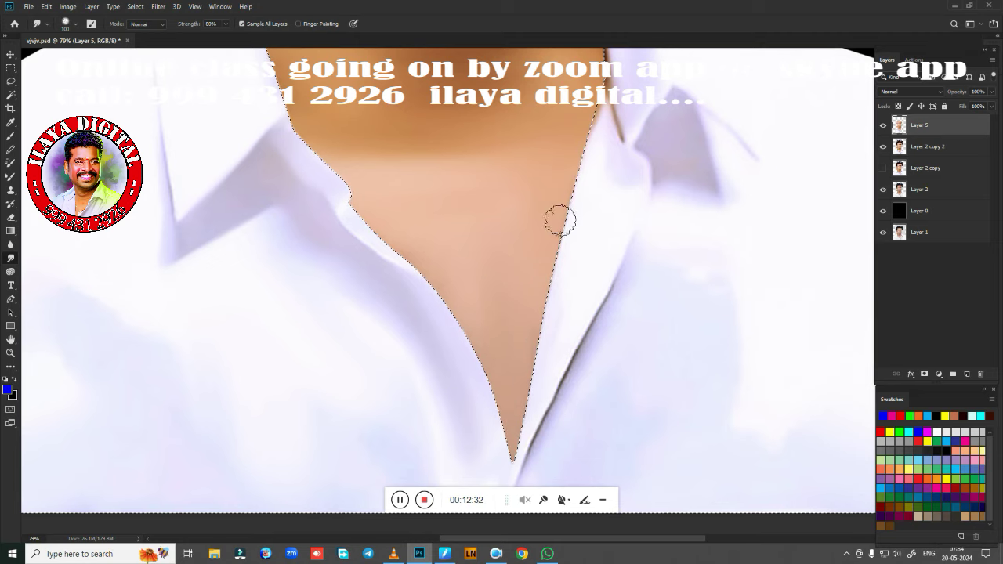
left_click_drag(585, 262, 504, 444)
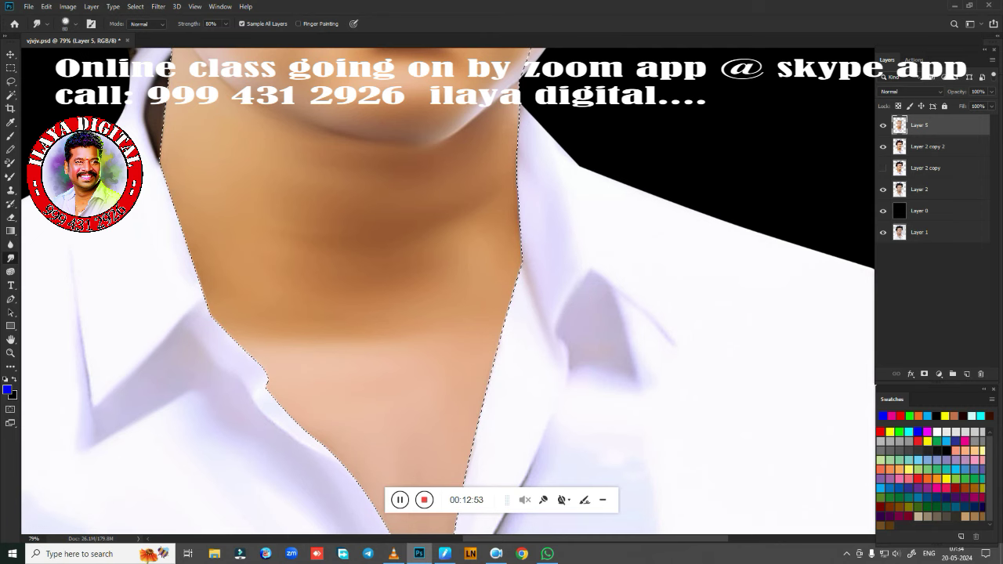
Step: Load the layer outline as a selection and smooth the shirt edge and grey collar shadow
scroll(537, 373, "down", 5)
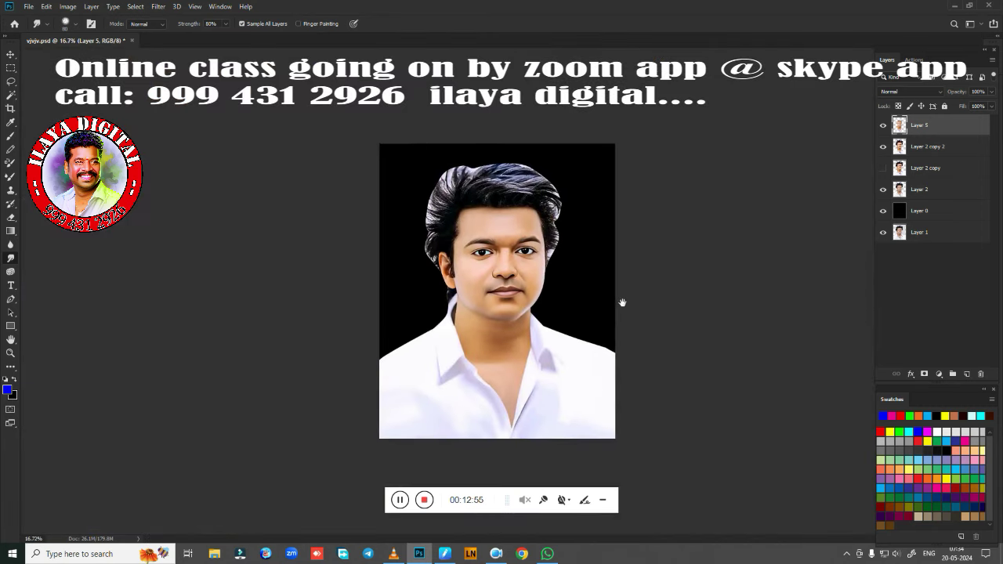
scroll(603, 352, "up", 3)
scroll(622, 363, "up", 2)
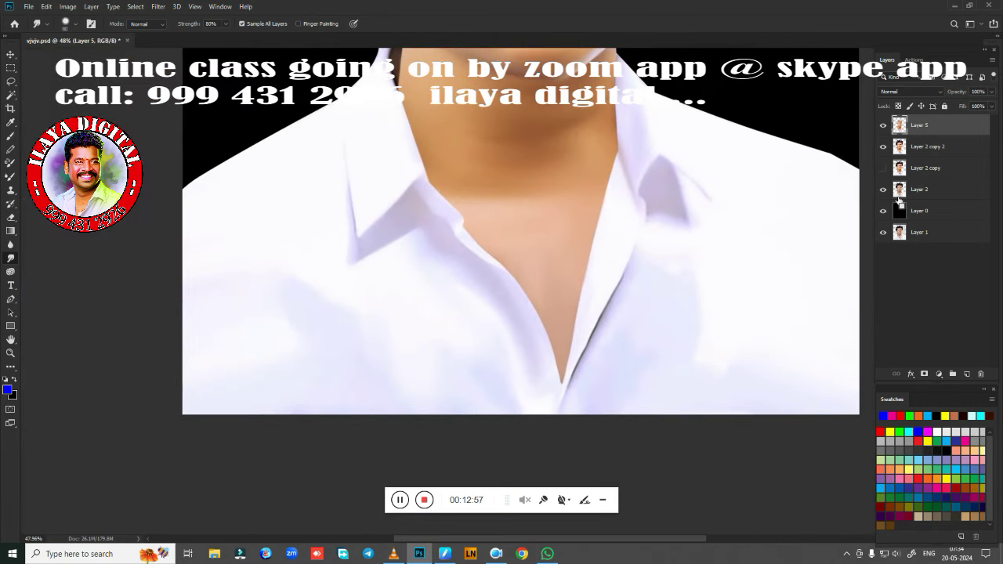
left_click(900, 192, "ctrl")
left_click_drag(677, 309, 459, 384)
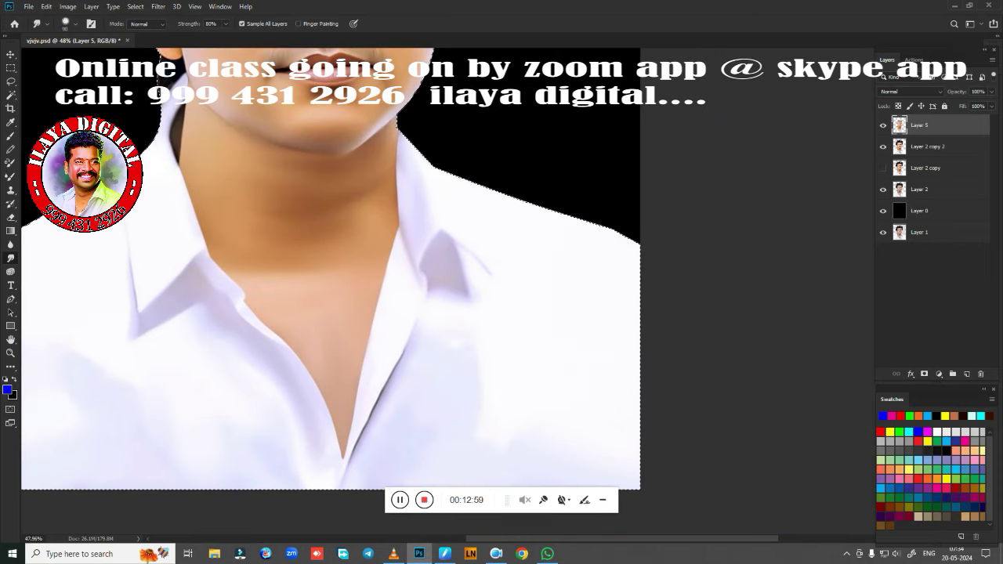
mouse_move(440, 193)
left_mouse_down()
mouse_move(528, 186)
mouse_move(549, 210)
left_mouse_up()
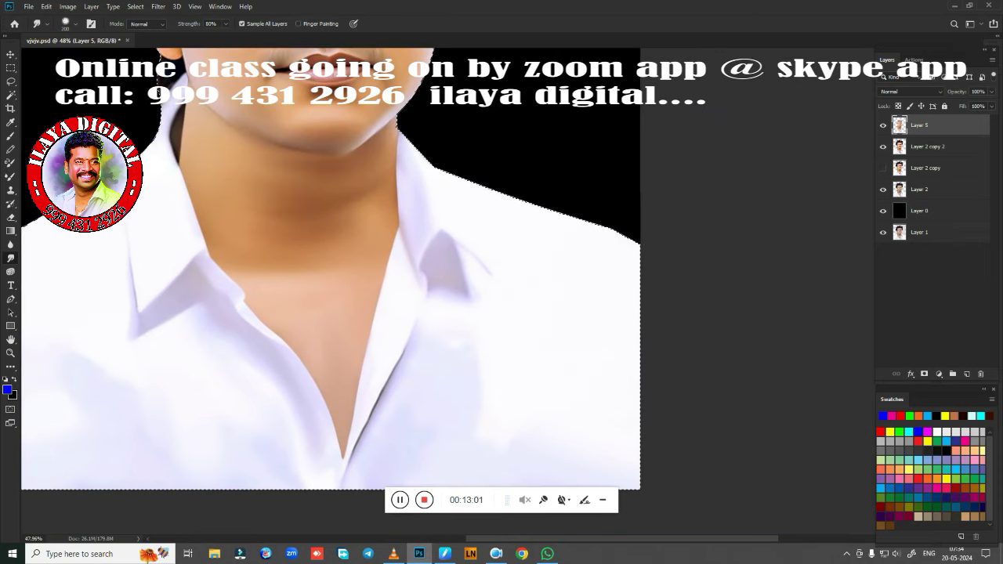
mouse_move(462, 259)
left_mouse_down()
mouse_move(459, 284)
mouse_move(443, 254)
mouse_move(507, 292)
mouse_move(452, 298)
mouse_move(436, 314)
mouse_move(461, 337)
mouse_move(441, 347)
mouse_move(432, 332)
left_mouse_up()
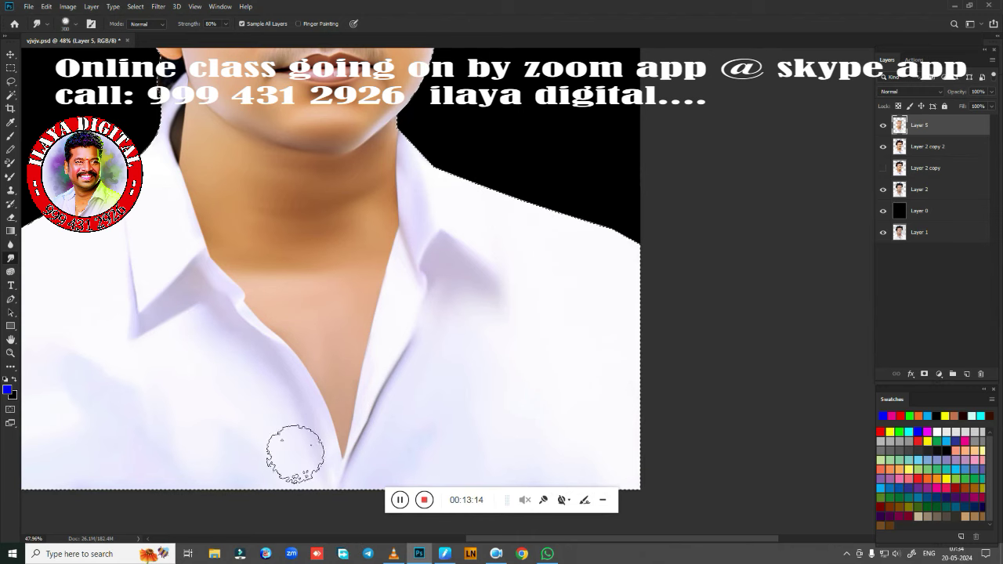
Step: Smooth the bluish blotches on the lower-left shirt
left_click_drag(274, 486, 672, 400)
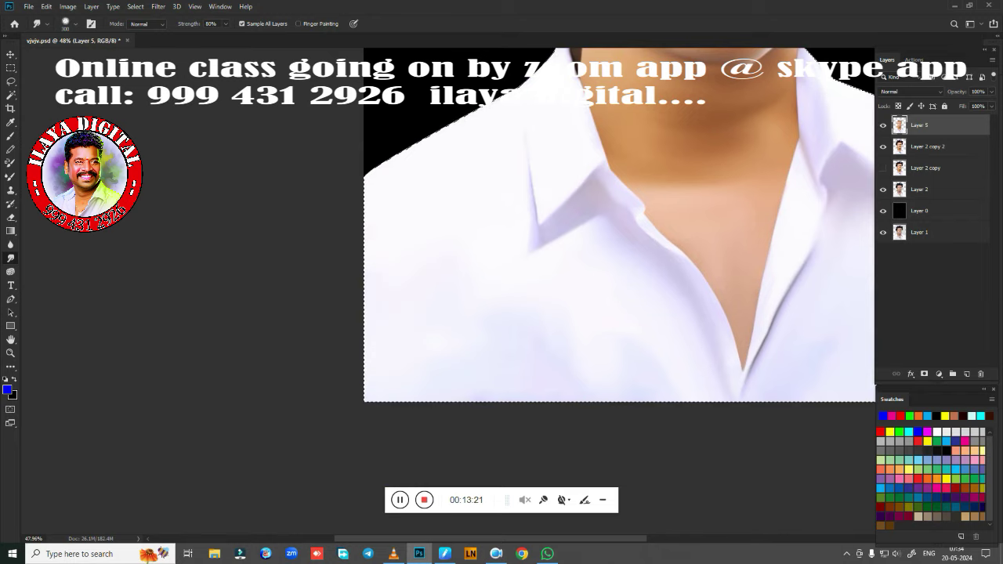
left_click_drag(466, 347, 479, 313)
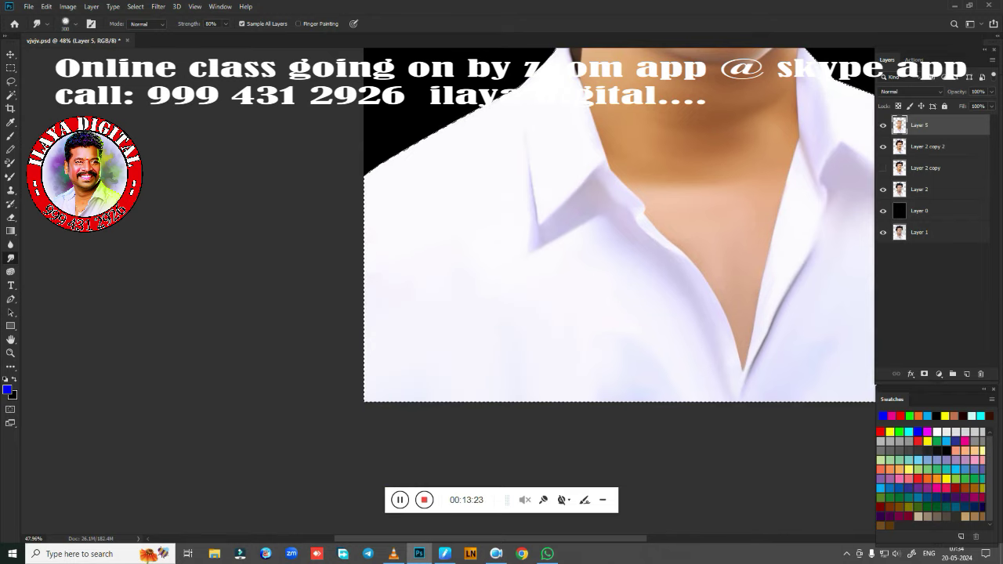
left_click_drag(552, 297, 372, 464)
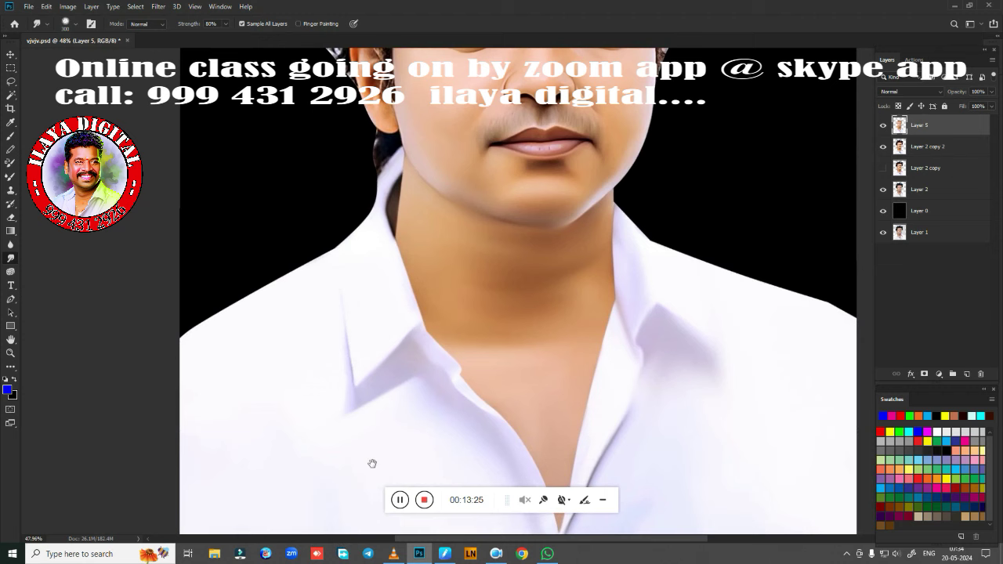
Step: Add empty Layer 6 above Layer 5, show Layer 2 copy, and smudge the jawline hair into the collar
key("ctrl+h")
left_click_drag(330, 324, 387, 500)
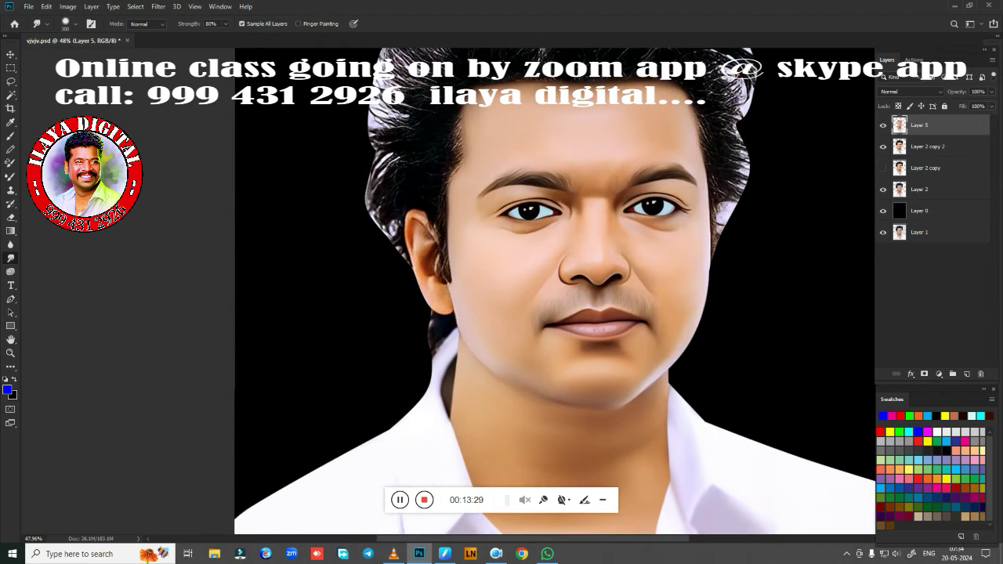
left_click(967, 374)
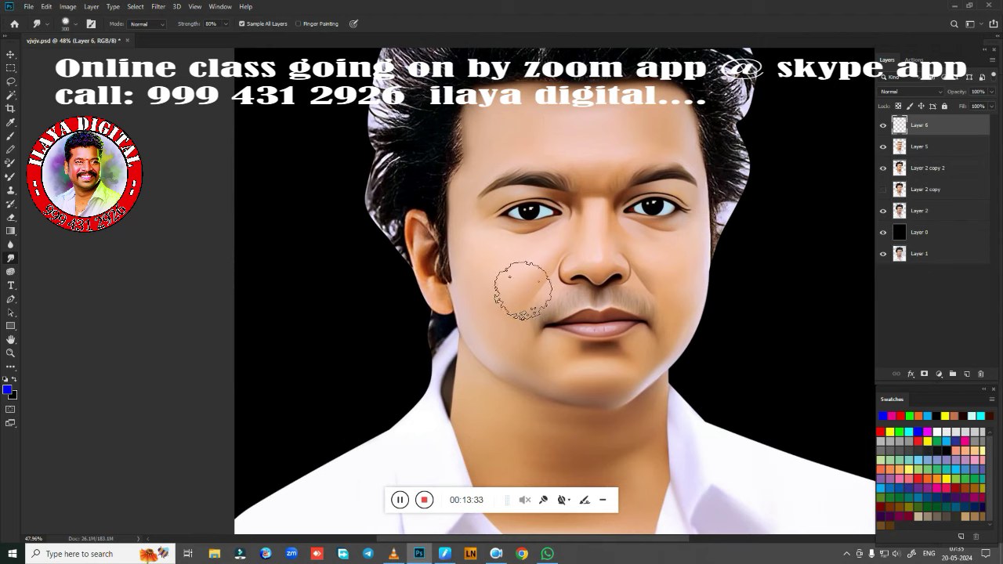
left_click(883, 190)
scroll(496, 335, "up", 3)
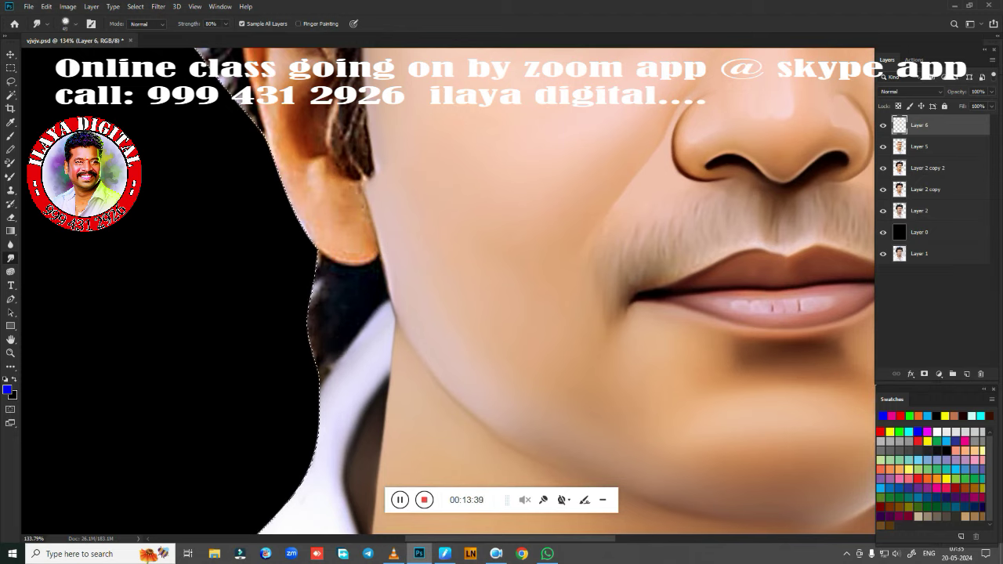
left_click_drag(331, 337, 328, 362)
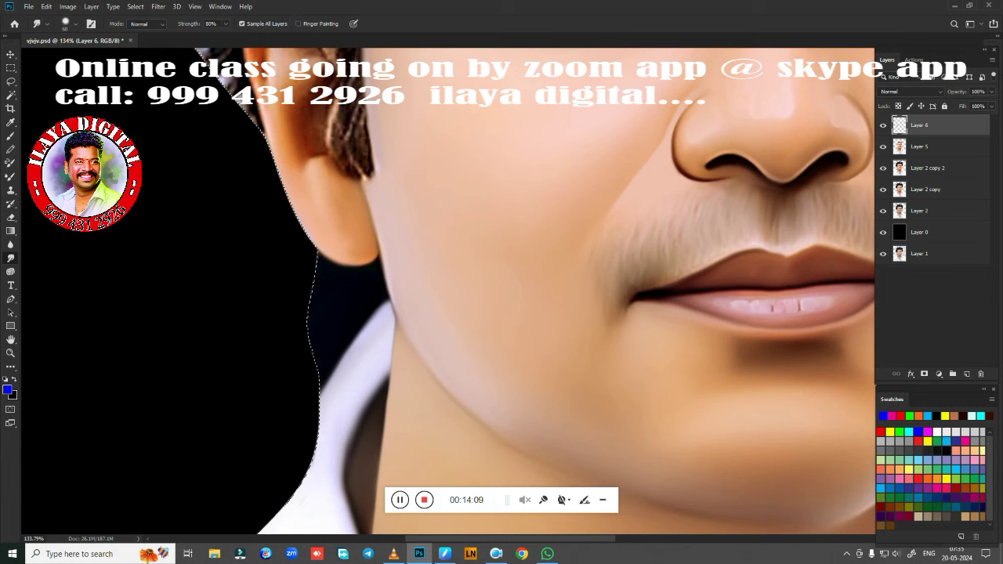
scroll(307, 287, "up", 5)
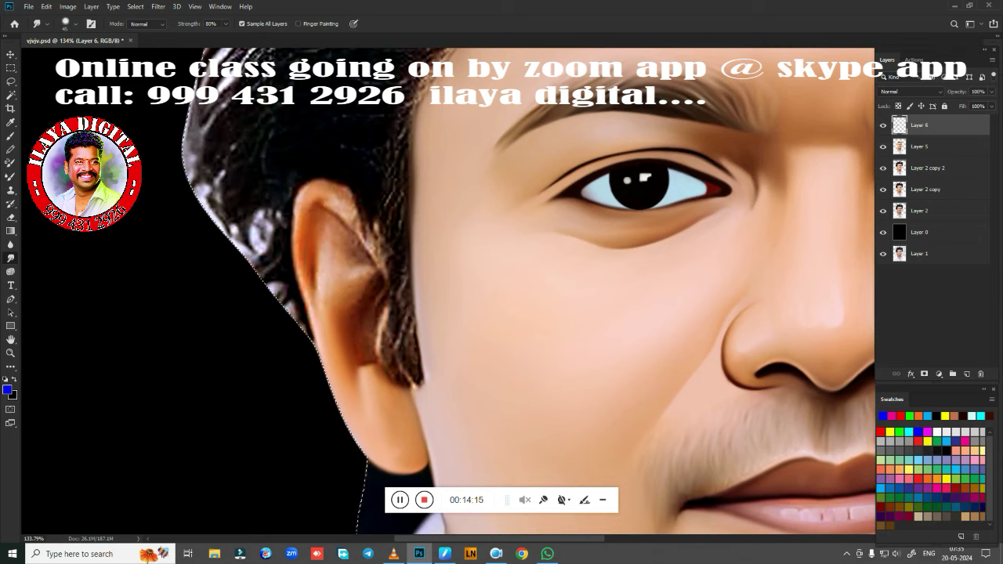
Step: Smudge the ear's edges, inner brown band and shading down to the earlobe smooth
mouse_move(354, 222)
left_mouse_down()
mouse_move(368, 239)
mouse_move(333, 190)
mouse_move(371, 235)
mouse_move(387, 296)
left_mouse_up()
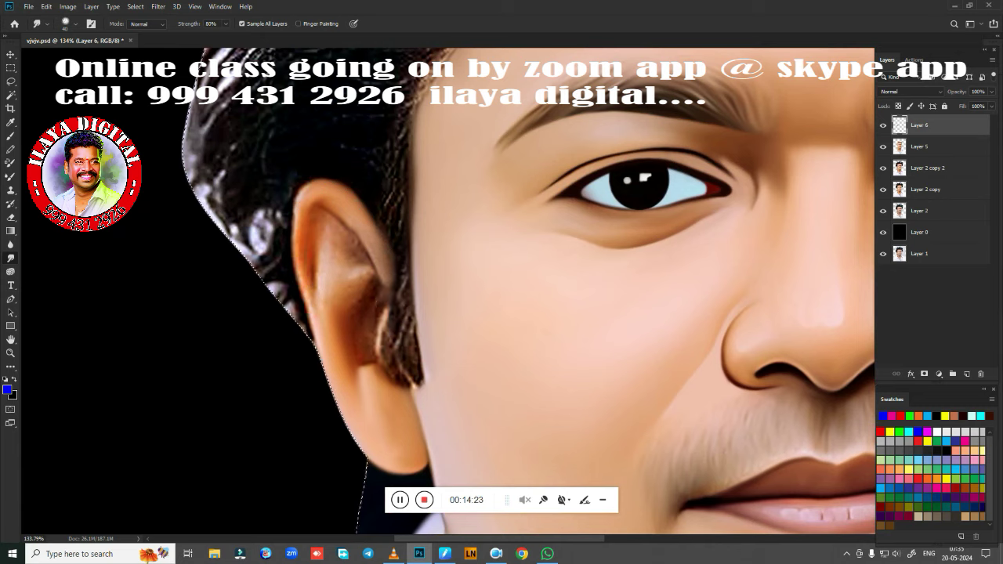
mouse_move(315, 190)
left_mouse_down()
mouse_move(299, 267)
mouse_move(311, 337)
left_mouse_up()
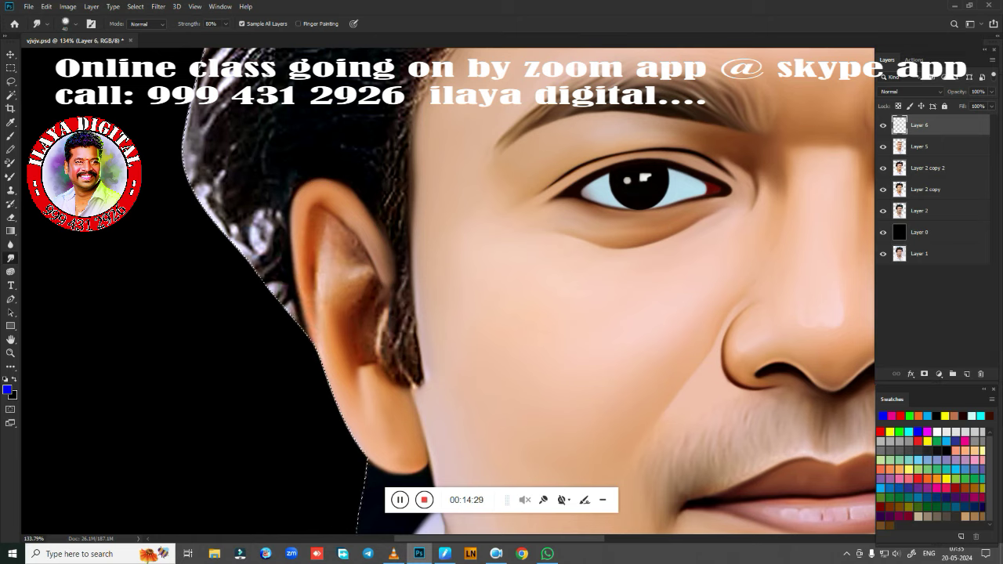
left_click_drag(317, 243, 313, 317)
left_click_drag(312, 262, 312, 323)
left_click_drag(325, 217, 354, 253)
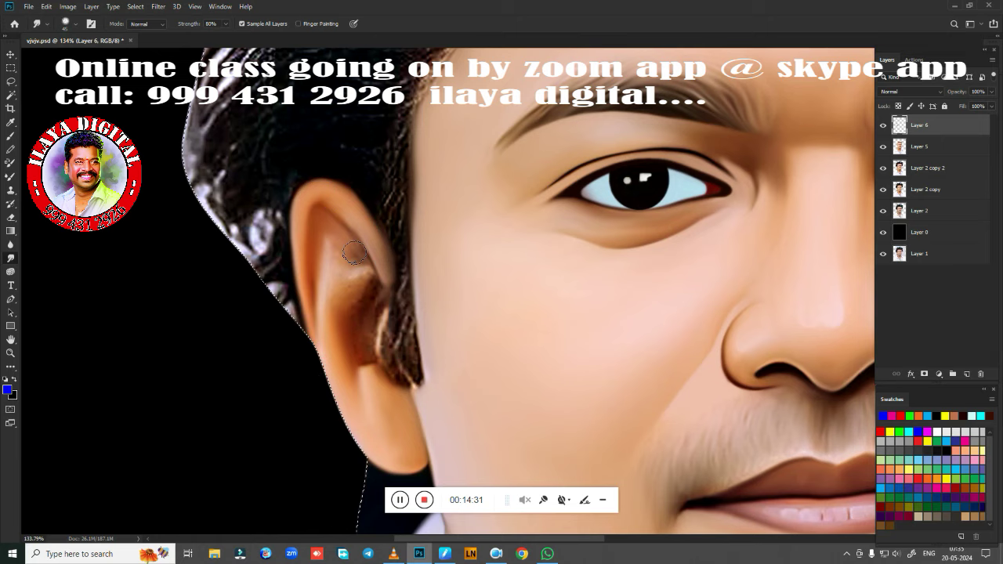
left_click_drag(329, 215, 365, 266)
mouse_move(328, 236)
left_mouse_down()
mouse_move(331, 273)
mouse_move(362, 276)
mouse_move(352, 329)
mouse_move(374, 291)
left_mouse_up()
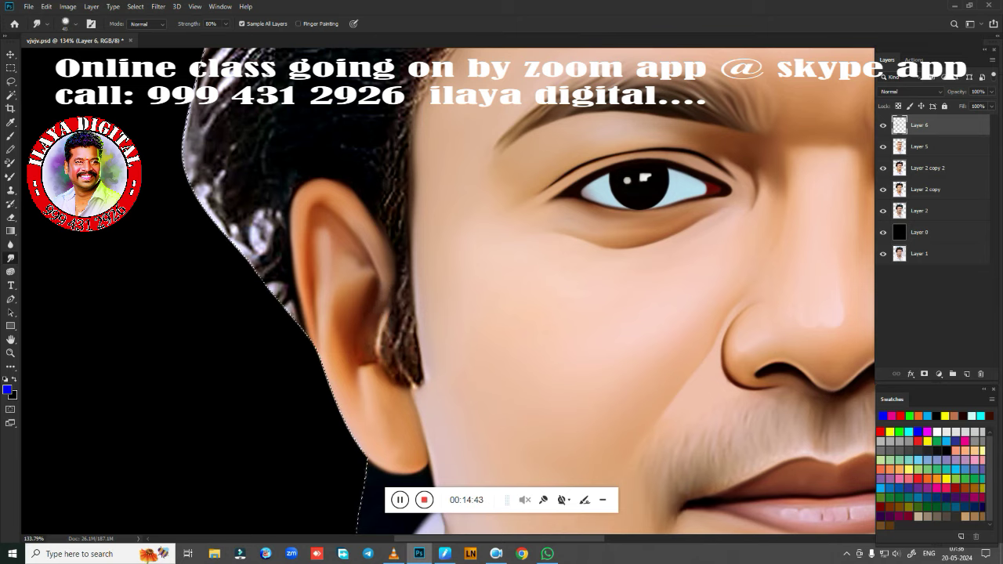
left_click_drag(378, 337, 382, 320)
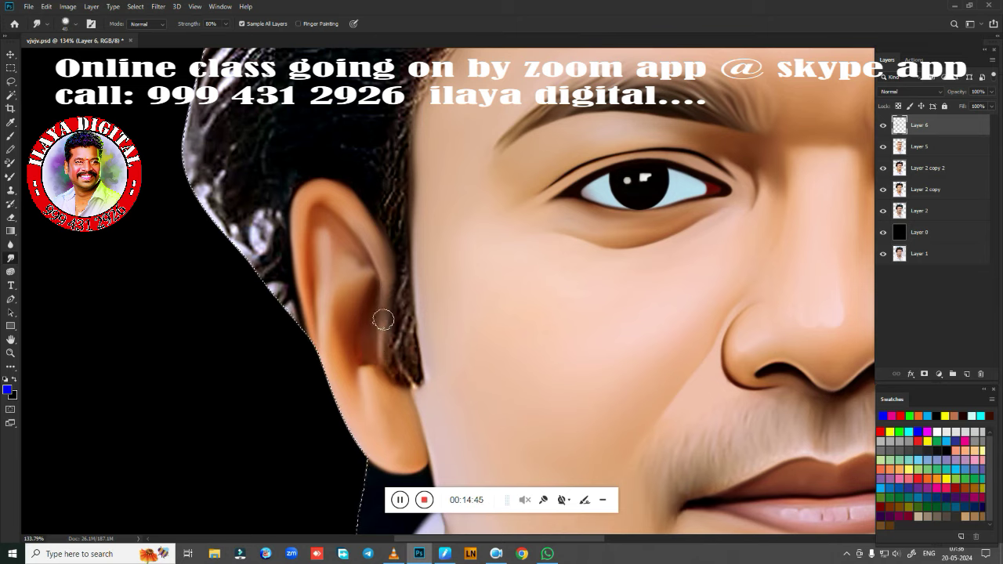
left_click_drag(385, 302, 381, 357)
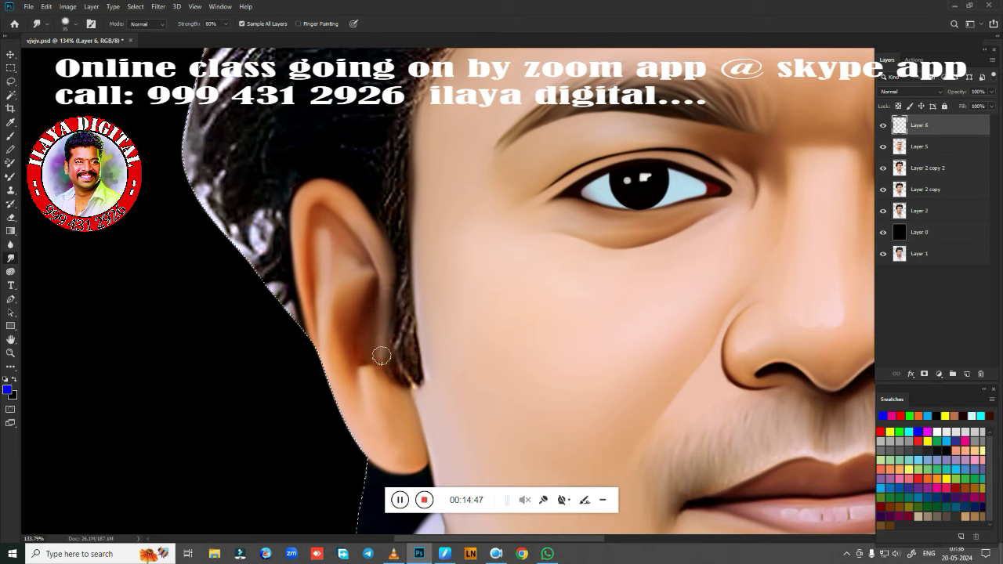
left_click_drag(388, 319, 401, 382)
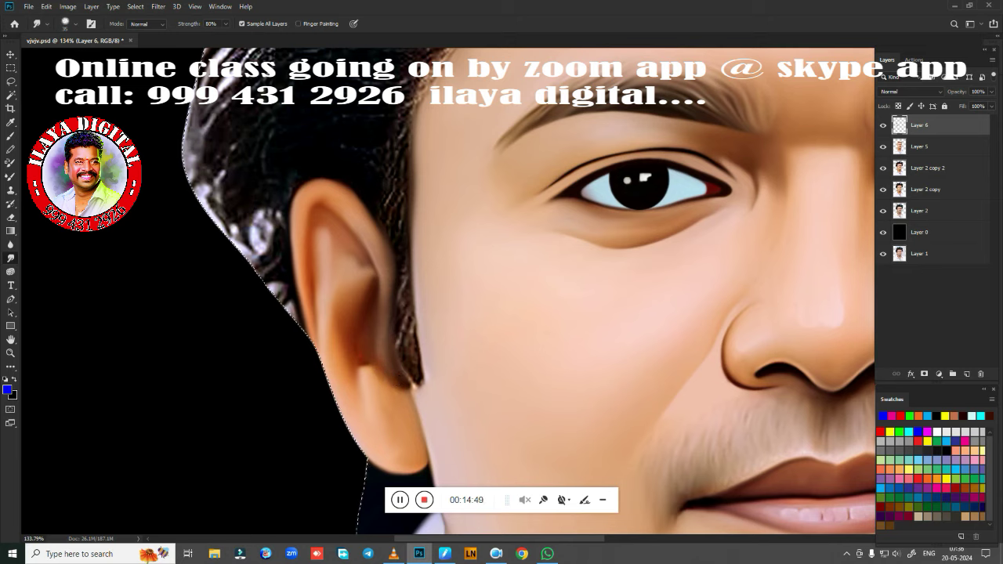
left_click_drag(353, 336, 367, 364)
Step: Smooth the dark hair strip behind the ear and darken the bright hair streaks at the outline
mouse_move(276, 227)
left_mouse_down()
mouse_move(274, 201)
mouse_move(263, 239)
left_mouse_up()
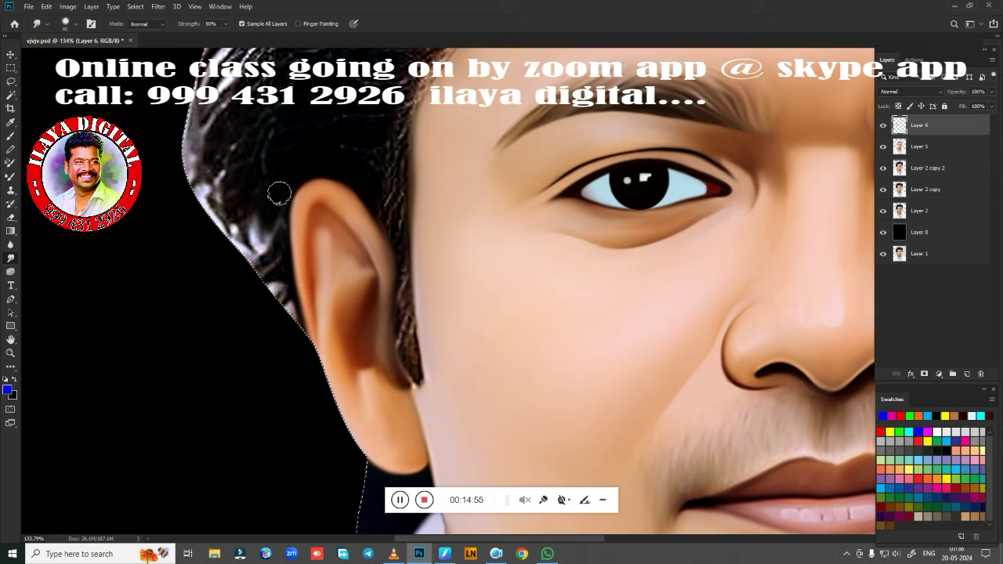
left_click_drag(284, 181, 279, 270)
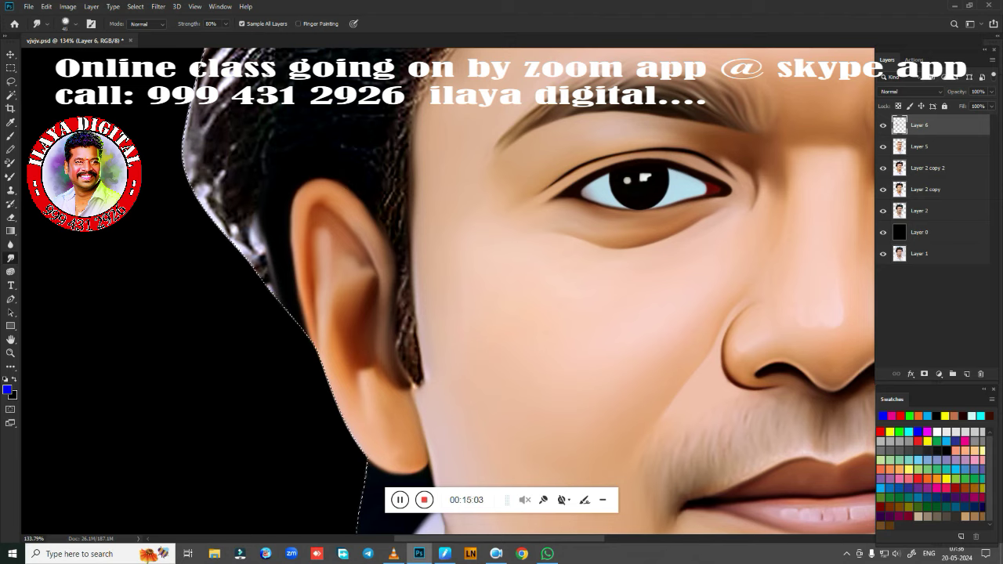
left_click_drag(386, 189, 405, 338)
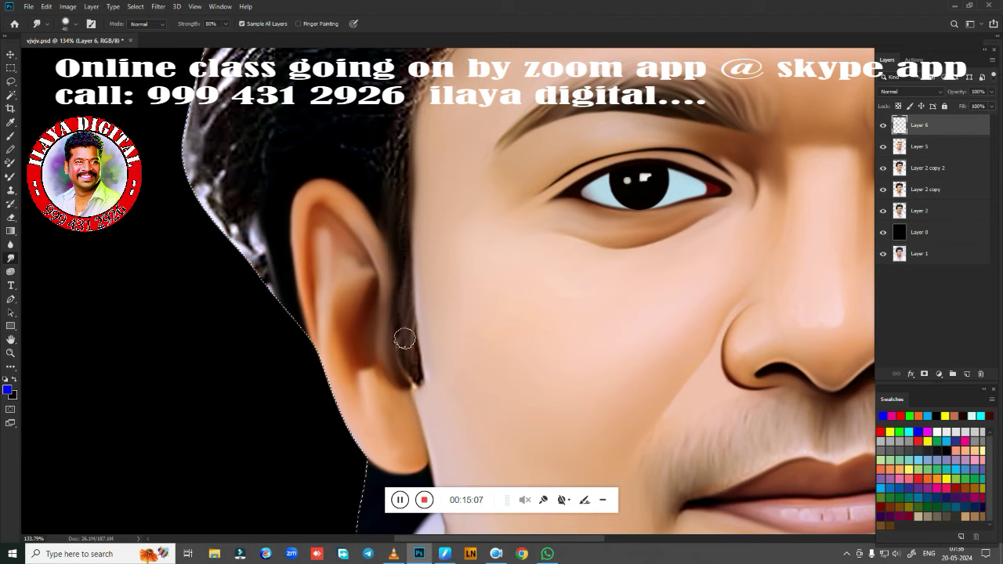
left_click_drag(404, 377, 422, 390)
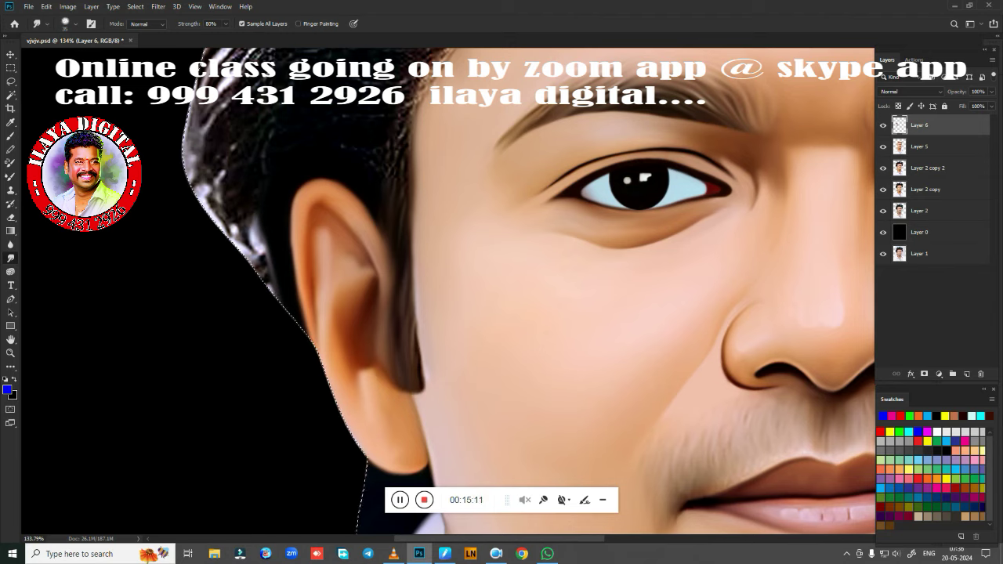
mouse_move(413, 365)
left_mouse_down()
mouse_move(405, 284)
mouse_move(413, 341)
left_mouse_up()
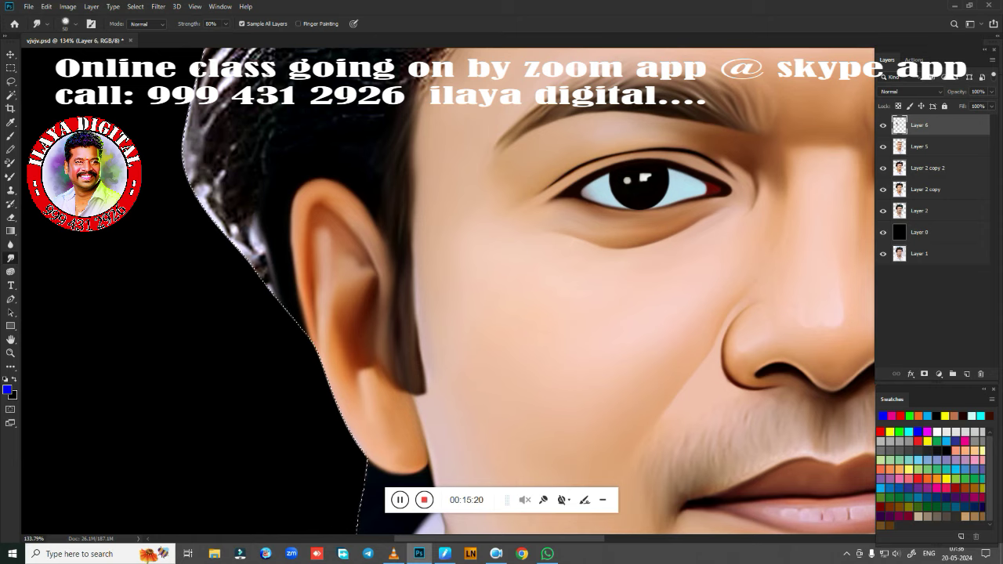
left_click_drag(416, 134, 417, 210)
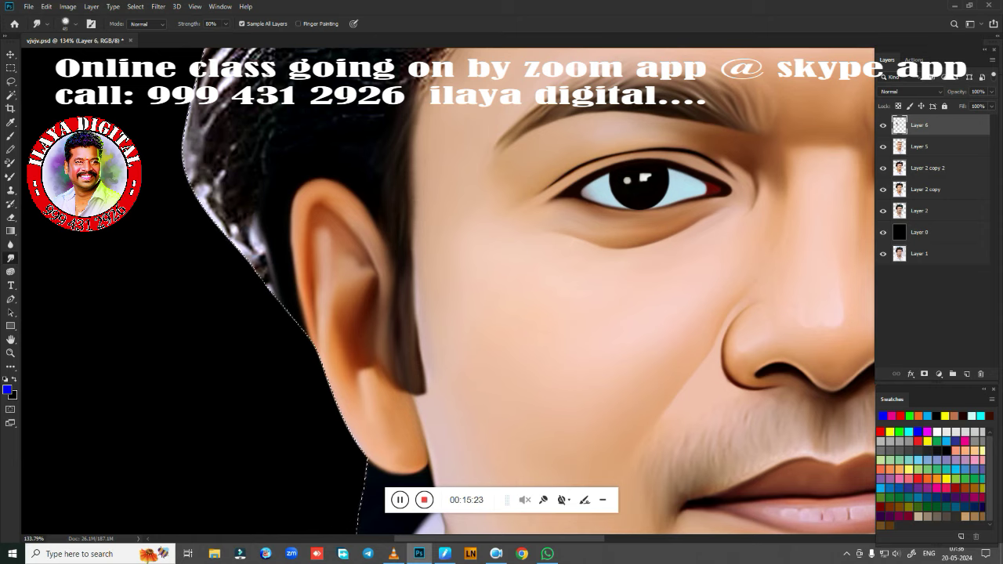
left_click_drag(194, 117, 235, 235)
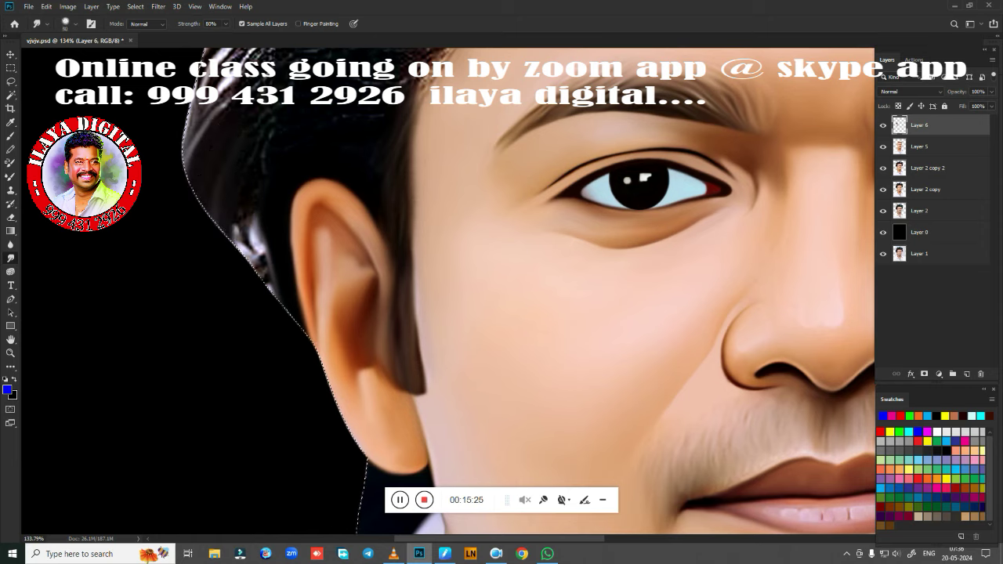
left_click_drag(212, 203, 271, 302)
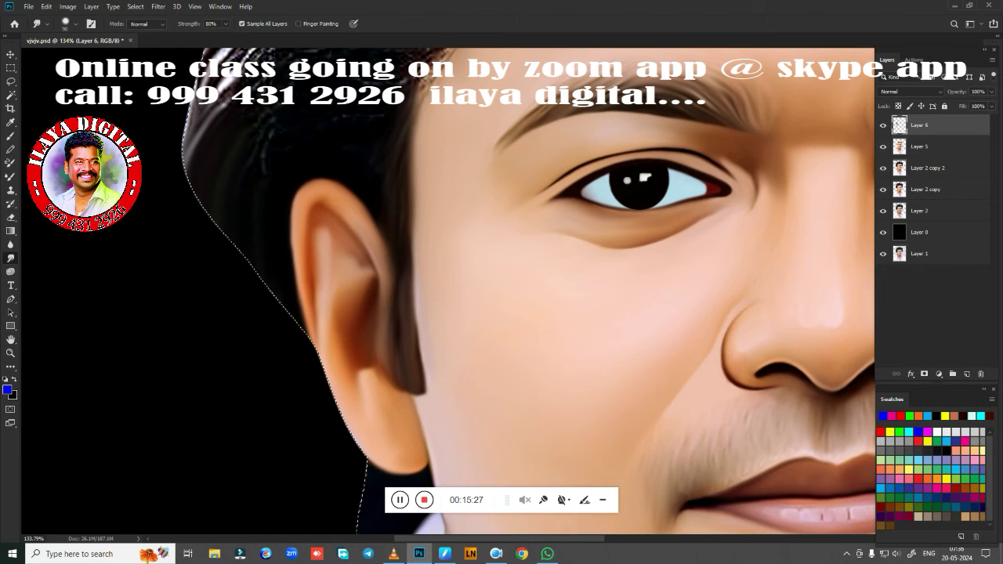
left_click_drag(471, 347, 561, 549)
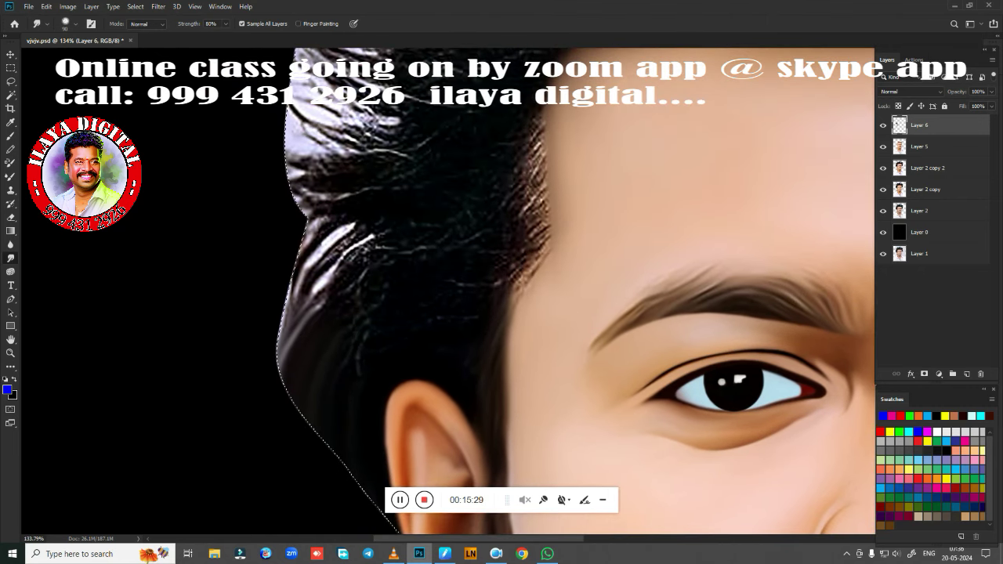
Step: Smear the light hair streaks along the outline darker, up toward the top of the hair
left_click_drag(376, 223, 264, 296)
left_click_drag(369, 246, 283, 361)
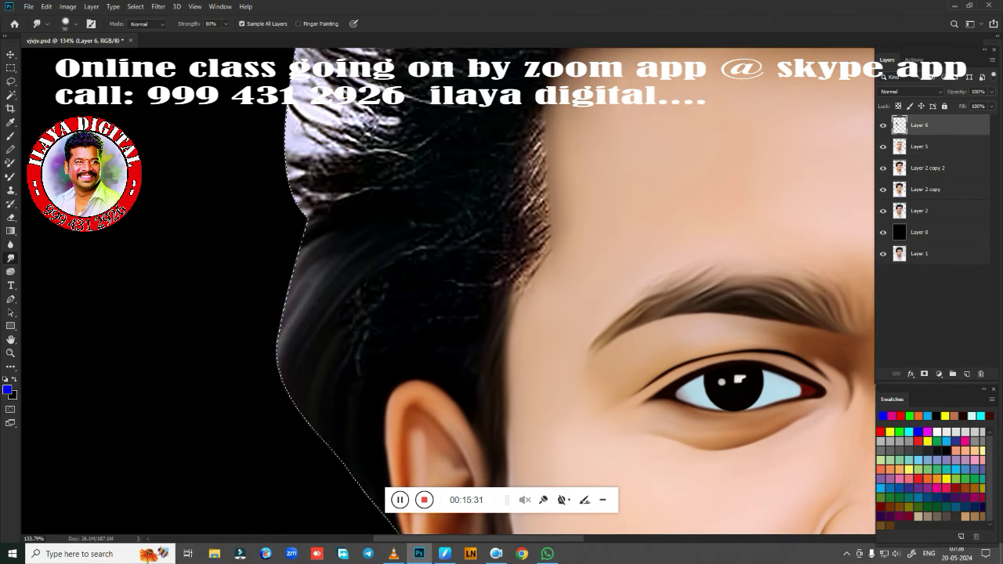
left_click_drag(333, 262, 286, 392)
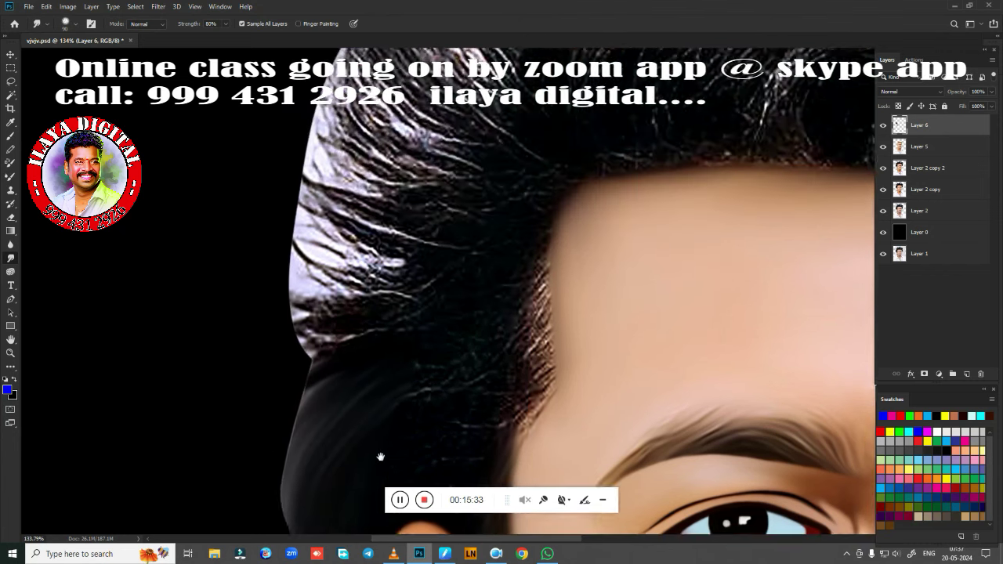
left_click_drag(338, 313, 361, 498)
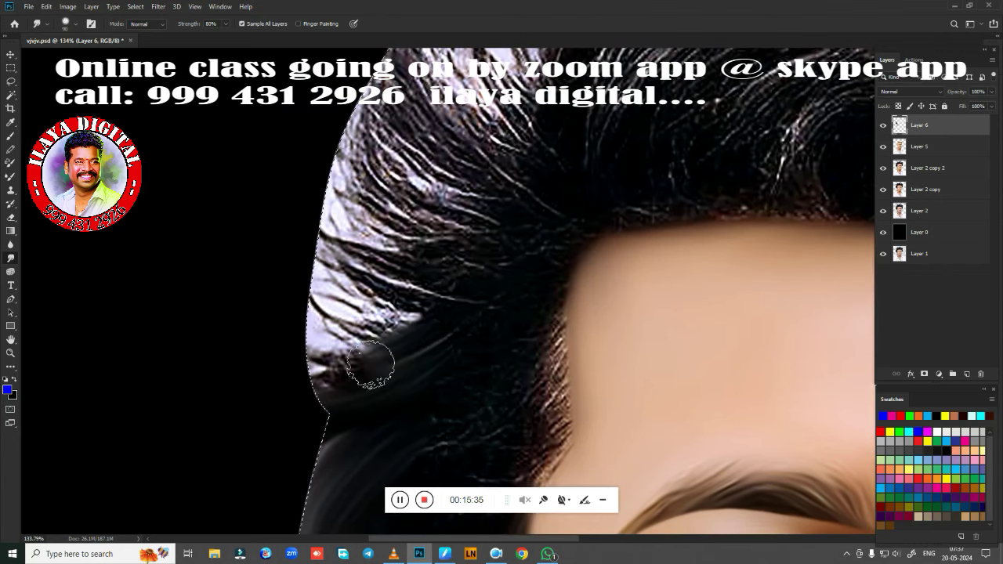
left_click_drag(370, 365, 313, 373)
left_click_drag(424, 327, 270, 305)
left_click_drag(391, 302, 321, 298)
left_click_drag(376, 251, 291, 193)
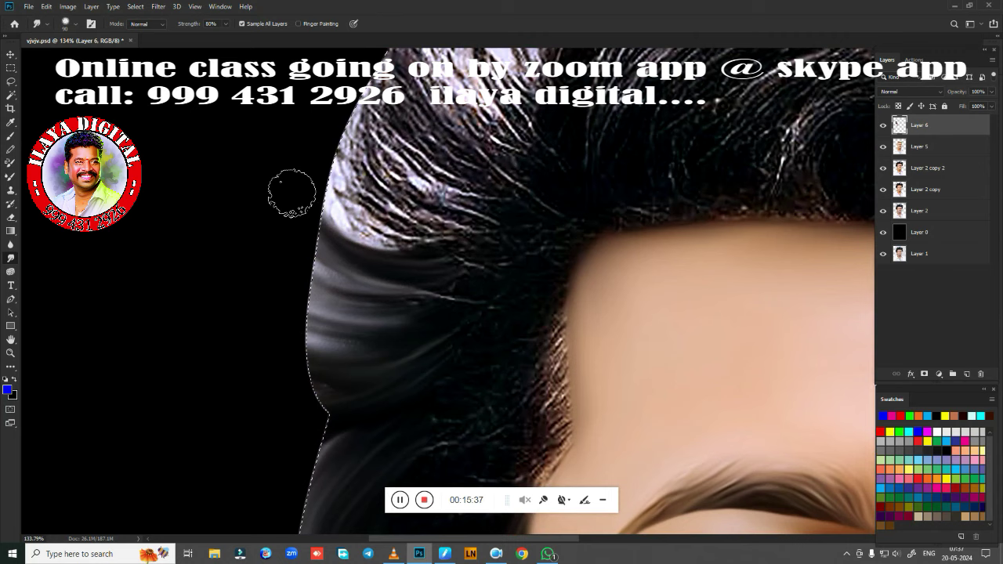
mouse_move(439, 231)
left_mouse_down()
mouse_move(337, 208)
mouse_move(328, 156)
mouse_move(290, 180)
left_mouse_up()
left_click_drag(435, 310, 314, 275)
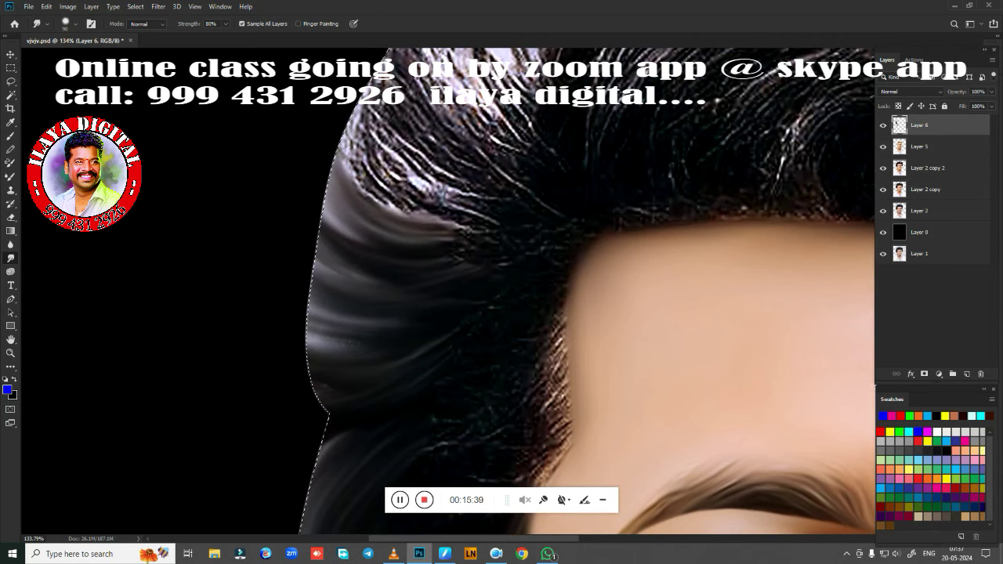
left_click_drag(381, 358, 314, 391)
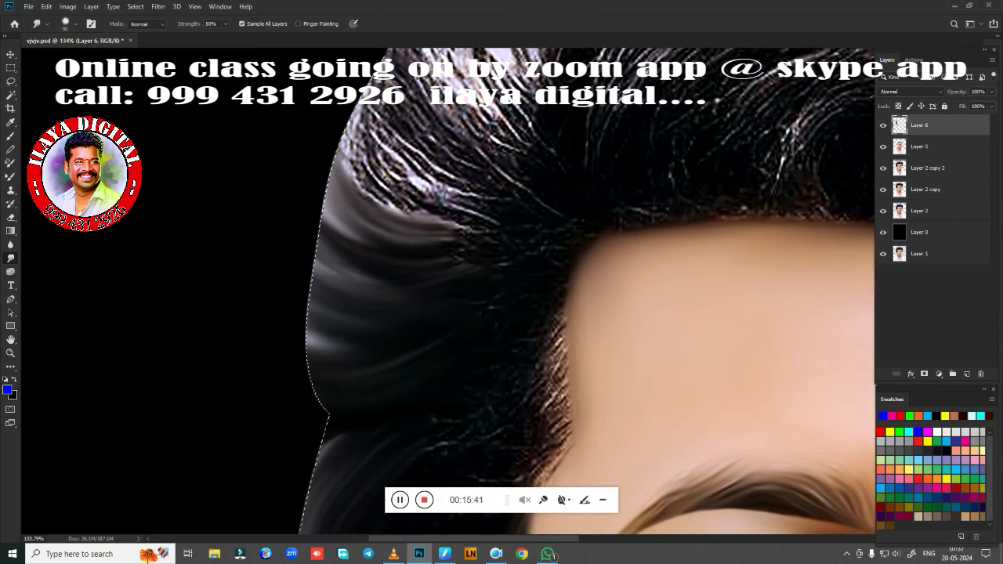
Step: Sweep the upper and lower left hair into smooth grey streaks toward the outline
left_click_drag(423, 313, 291, 459)
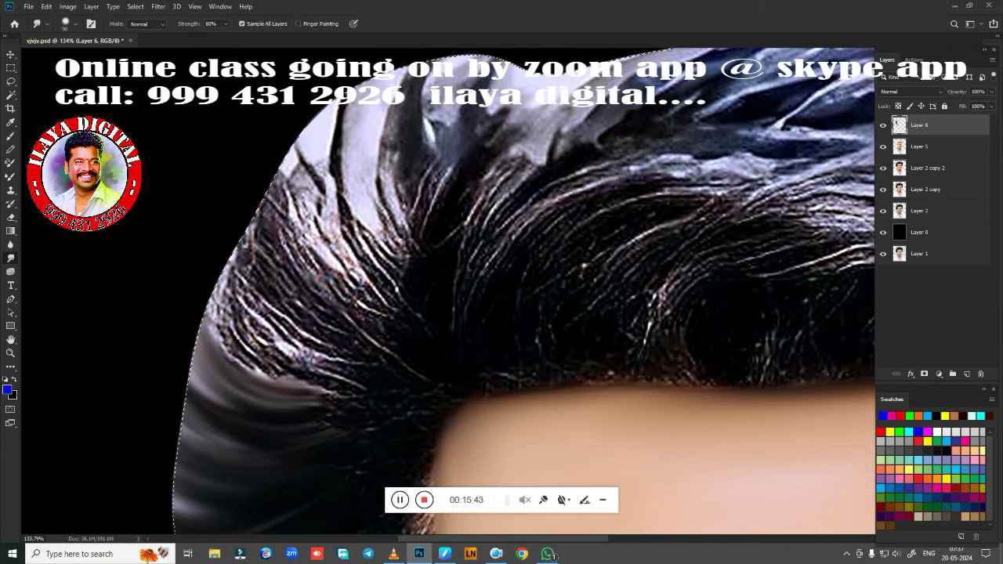
left_click_drag(298, 368, 210, 262)
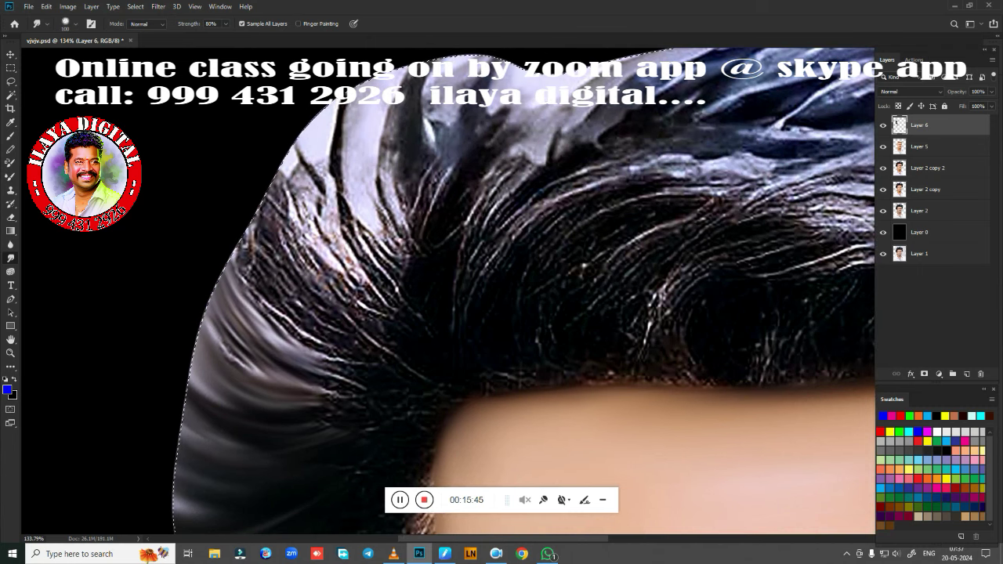
left_click_drag(308, 336, 220, 223)
left_click_drag(318, 301, 250, 135)
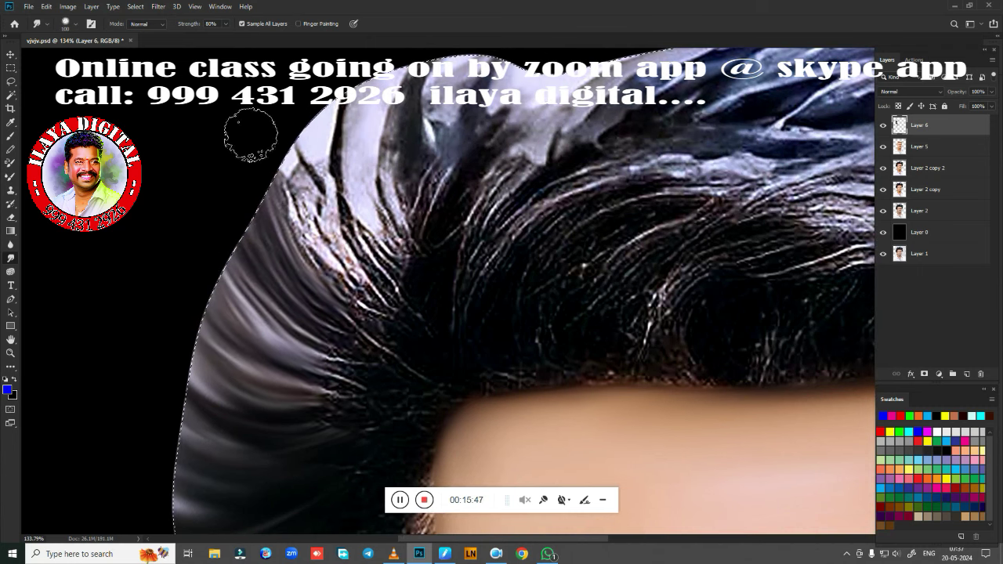
left_click_drag(310, 223, 294, 117)
left_click_drag(298, 262, 242, 193)
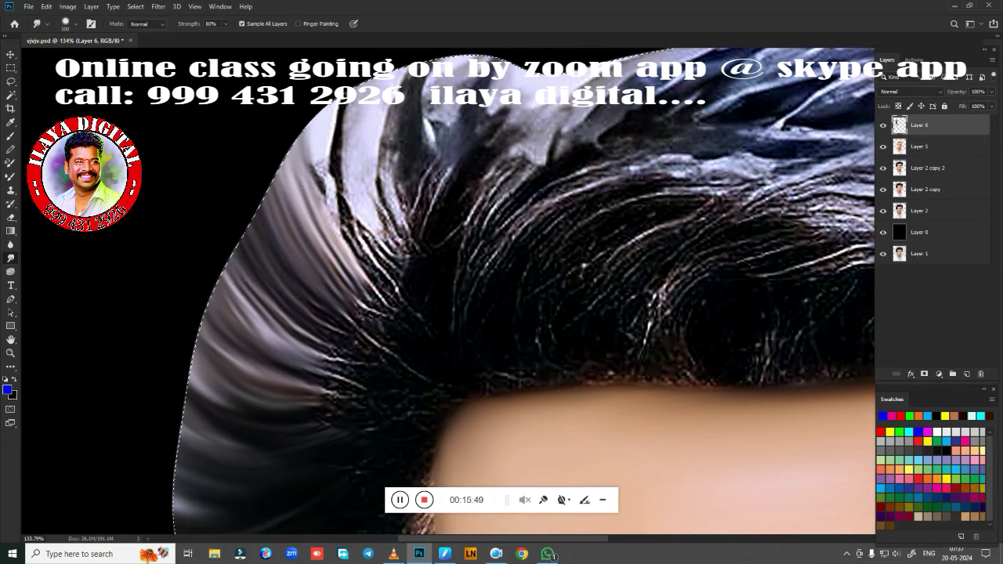
left_click_drag(270, 376, 168, 269)
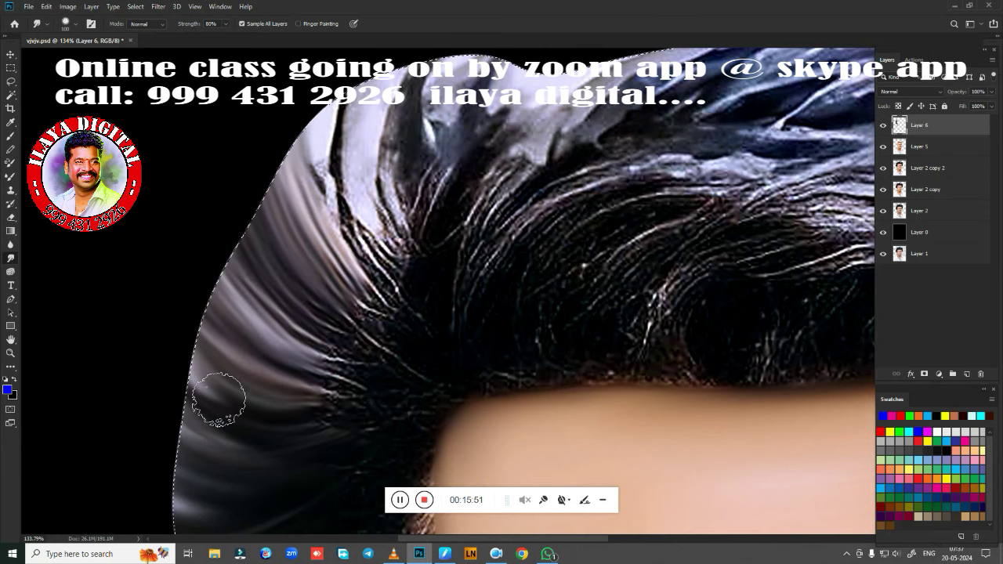
left_click_drag(205, 433, 151, 391)
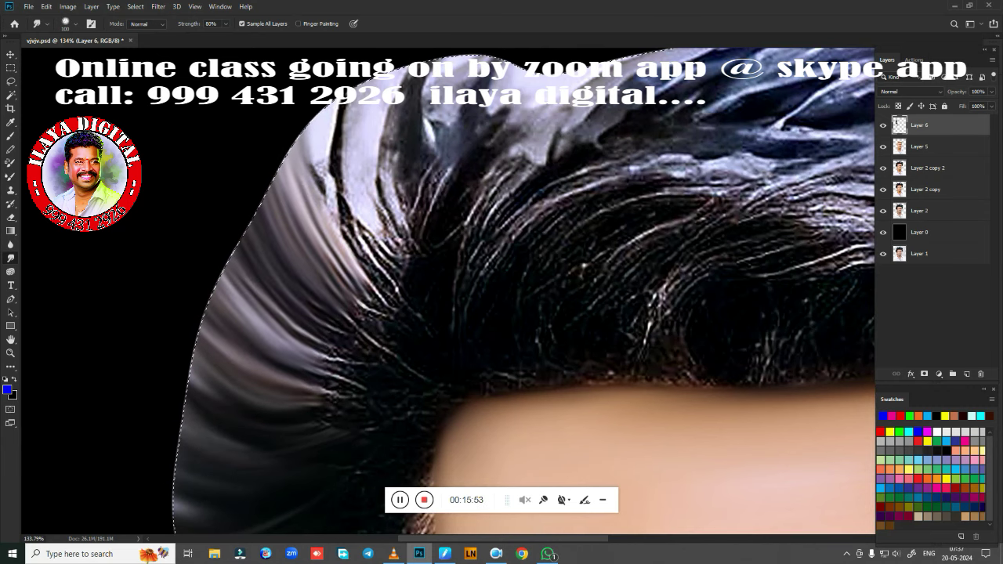
scroll(313, 485, "up", 3)
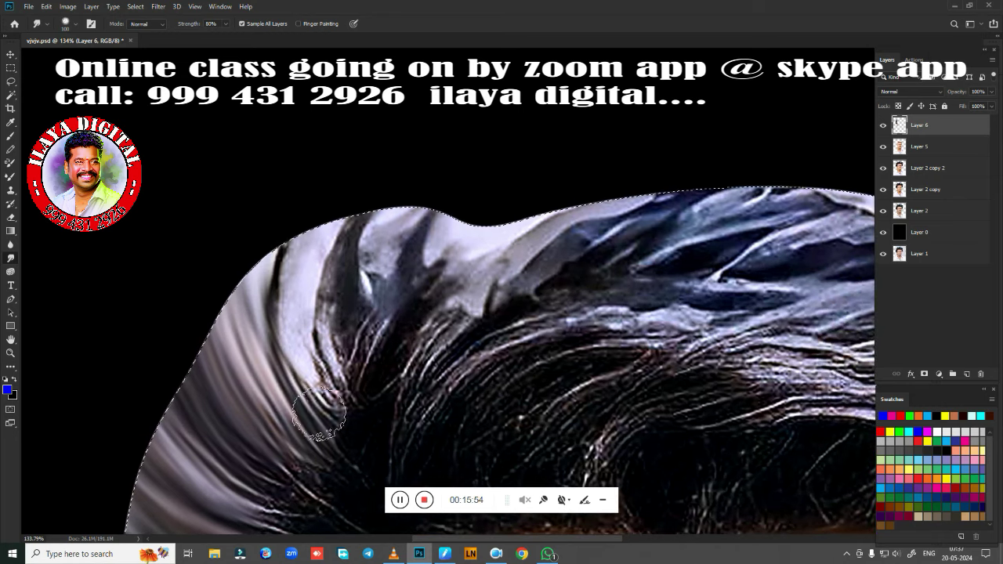
Step: Blend the light hair over the dark streaks across the left and middle hair
left_click_drag(321, 423, 298, 236)
mouse_move(353, 392)
left_mouse_down()
mouse_move(338, 300)
mouse_move(376, 235)
left_mouse_up()
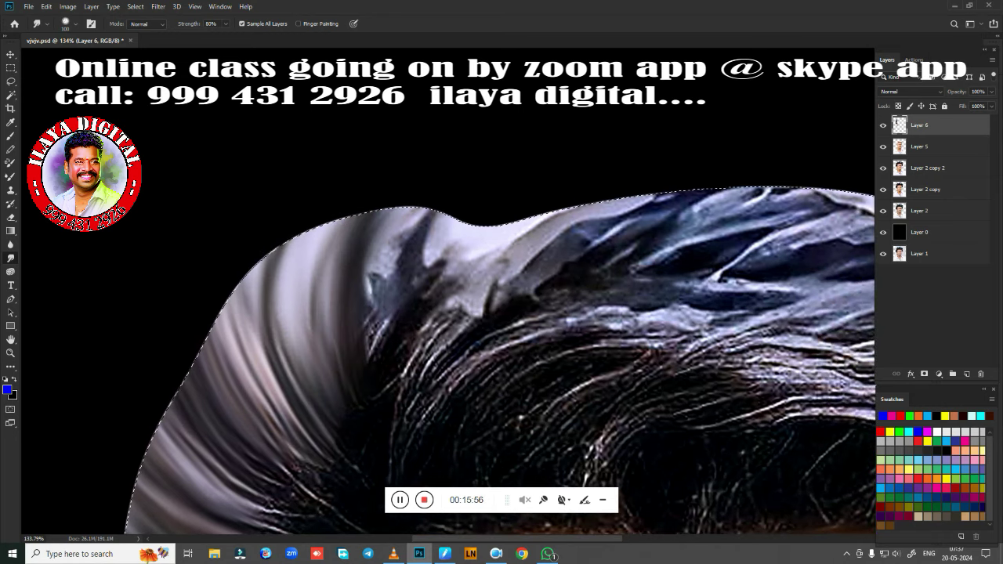
left_click_drag(392, 353, 408, 235)
left_click_drag(423, 345, 439, 251)
left_click_drag(438, 313, 549, 235)
left_click_drag(408, 312, 493, 228)
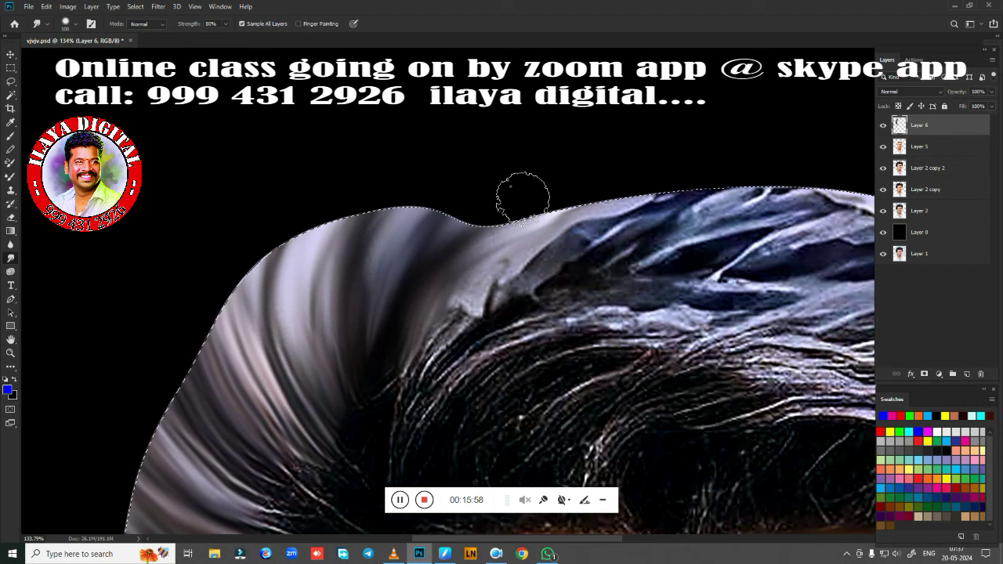
left_click_drag(376, 356, 358, 285)
left_click_drag(345, 320, 400, 231)
left_click_drag(344, 388, 305, 227)
Step: Smudge the left hair edge darker and smoother
left_click_drag(278, 392, 270, 259)
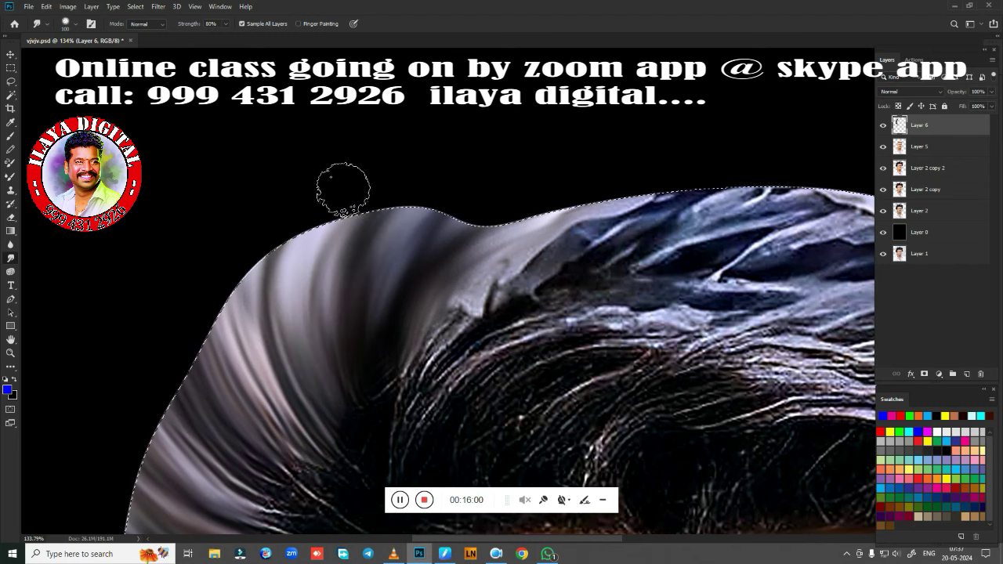
left_click_drag(235, 376, 263, 259)
left_click_drag(492, 326, 472, 257)
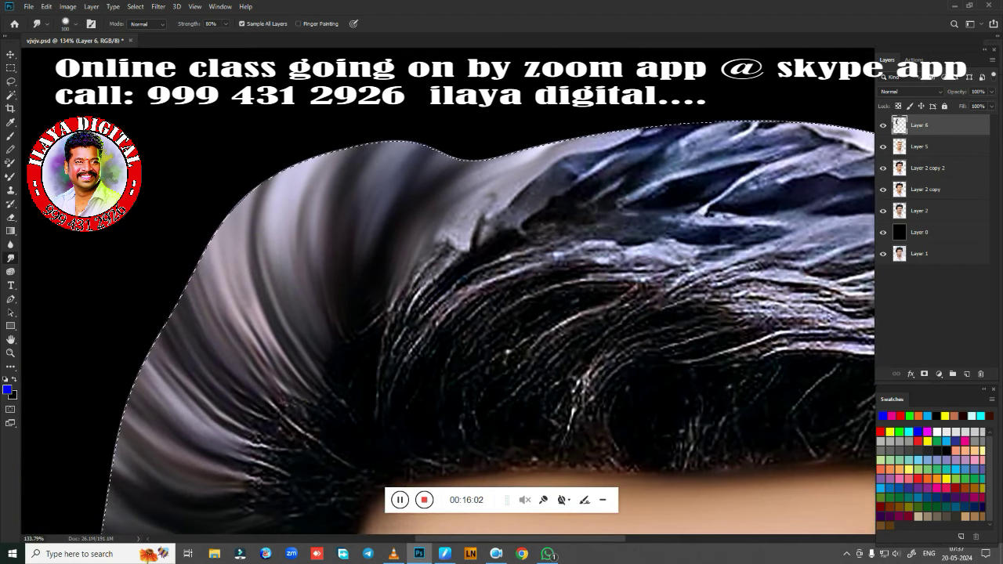
left_click_drag(235, 368, 223, 259)
left_click_drag(266, 345, 255, 247)
left_click_drag(271, 290, 251, 184)
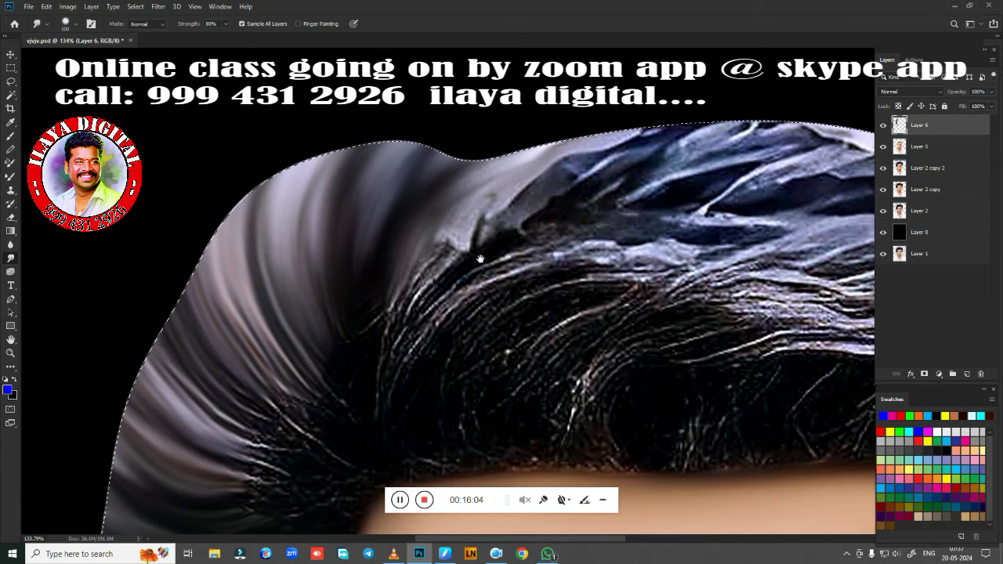
Step: Smooth the upper hair edge into flowing bands, blending away the dark streaks
left_click_drag(540, 133, 314, 219)
mouse_move(235, 369)
left_mouse_down()
mouse_move(286, 282)
mouse_move(470, 227)
left_mouse_up()
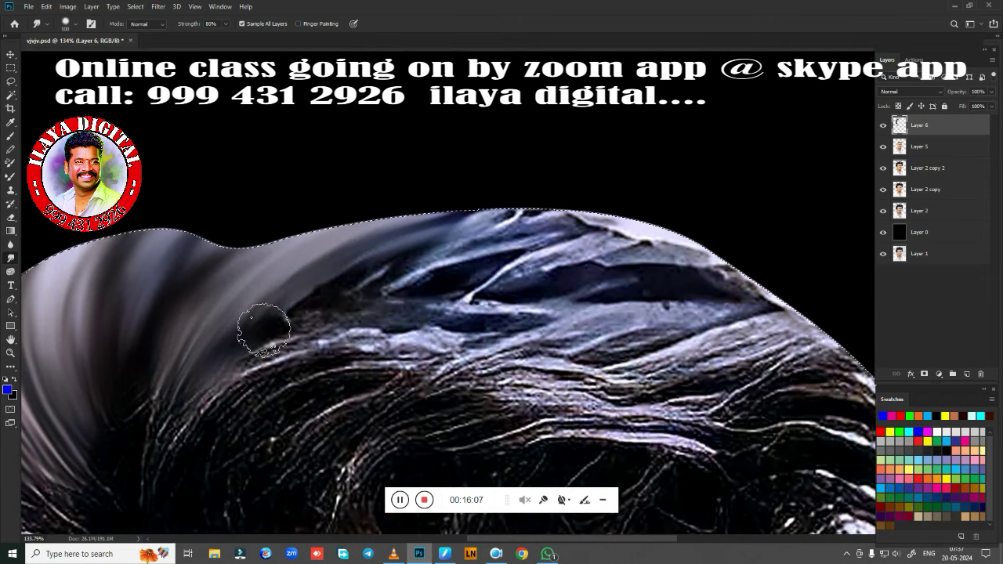
left_click_drag(261, 329, 557, 212)
left_click_drag(329, 290, 627, 212)
left_click_drag(423, 274, 705, 239)
mouse_move(470, 306)
left_mouse_down()
mouse_move(672, 247)
mouse_move(706, 258)
left_mouse_up()
left_click_drag(579, 298, 760, 282)
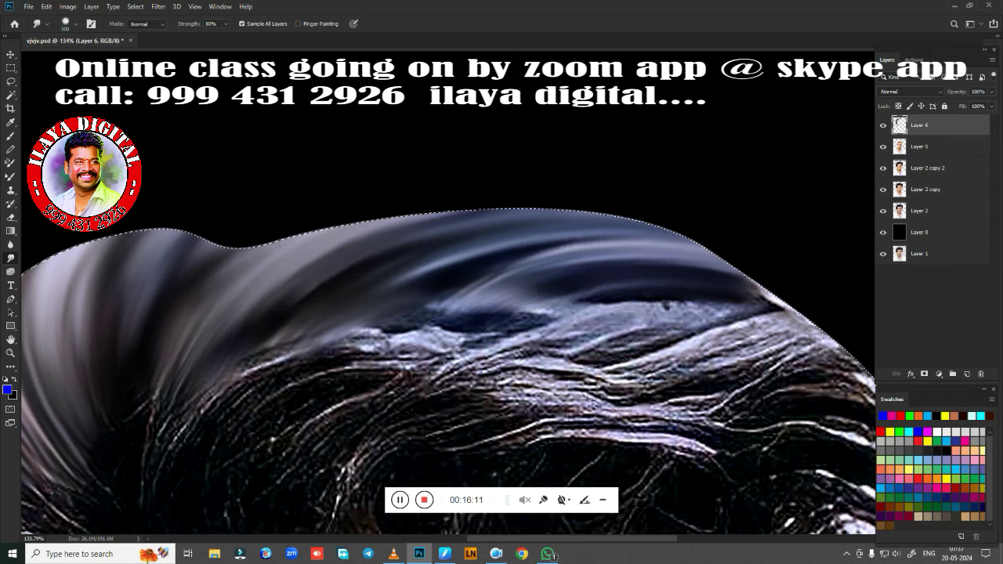
Step: Smudge the upper hair band and right-edge strands into flowing light streaks
mouse_move(509, 313)
left_mouse_down()
mouse_move(325, 262)
mouse_move(593, 235)
left_mouse_up()
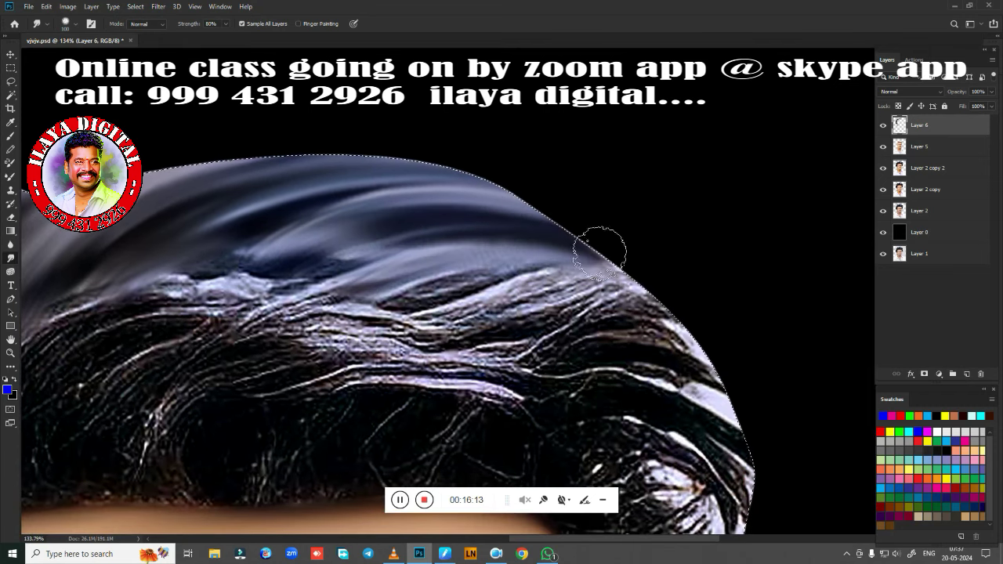
left_click_drag(396, 294, 651, 269)
left_click_drag(462, 322, 689, 326)
left_click_drag(485, 305, 737, 376)
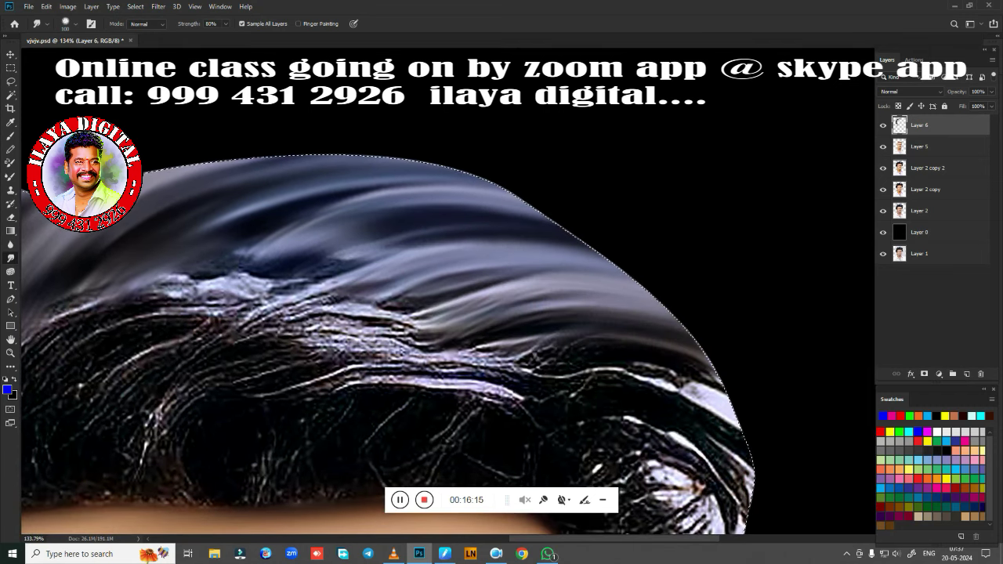
left_click_drag(557, 345, 756, 415)
left_click_drag(572, 368, 792, 493)
left_click_drag(755, 398, 652, 136)
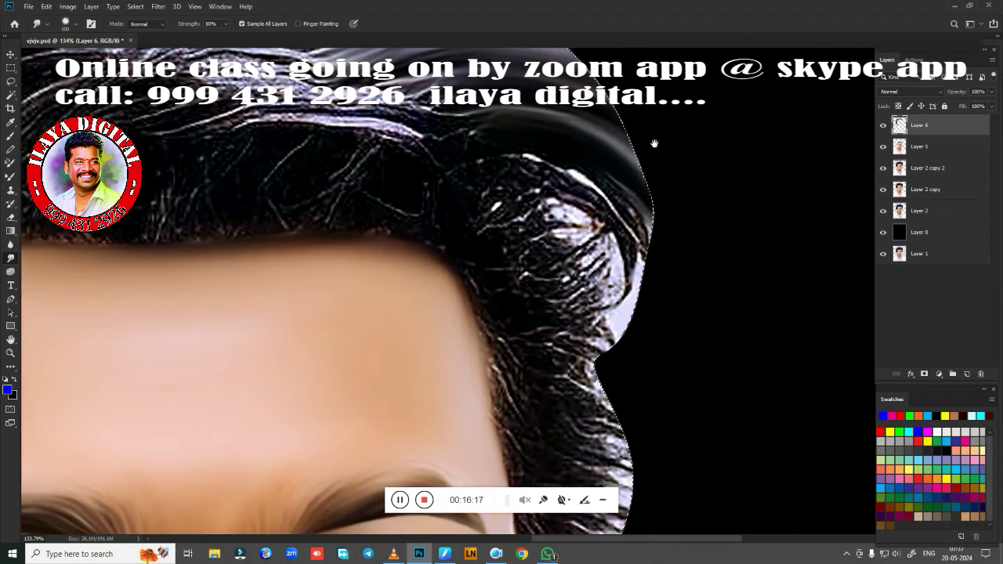
Step: Smudge the right hair edge into darker streaks, undoing one stroke and reworking the bright strands
left_click_drag(501, 157, 615, 211)
left_click_drag(565, 164, 650, 314)
left_click_drag(537, 157, 651, 239)
left_click_drag(502, 192, 615, 344)
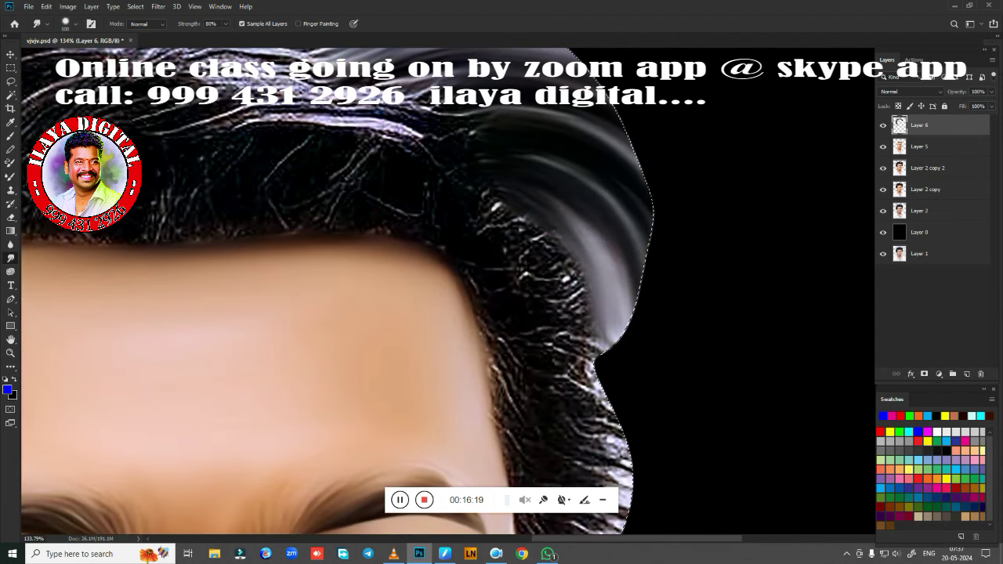
key("ctrl+z")
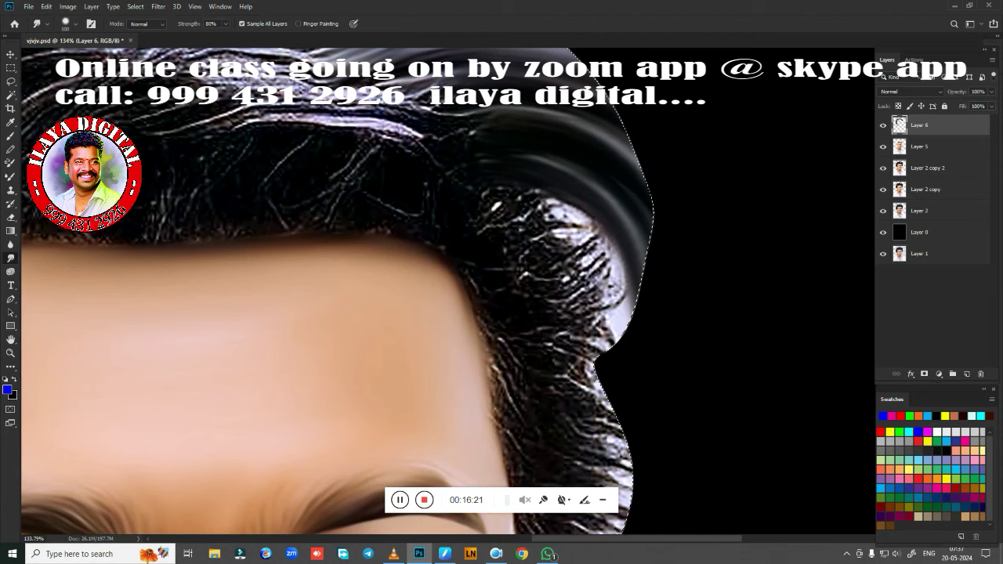
mouse_move(517, 243)
left_mouse_down()
mouse_move(564, 290)
mouse_move(574, 341)
mouse_move(599, 340)
left_mouse_up()
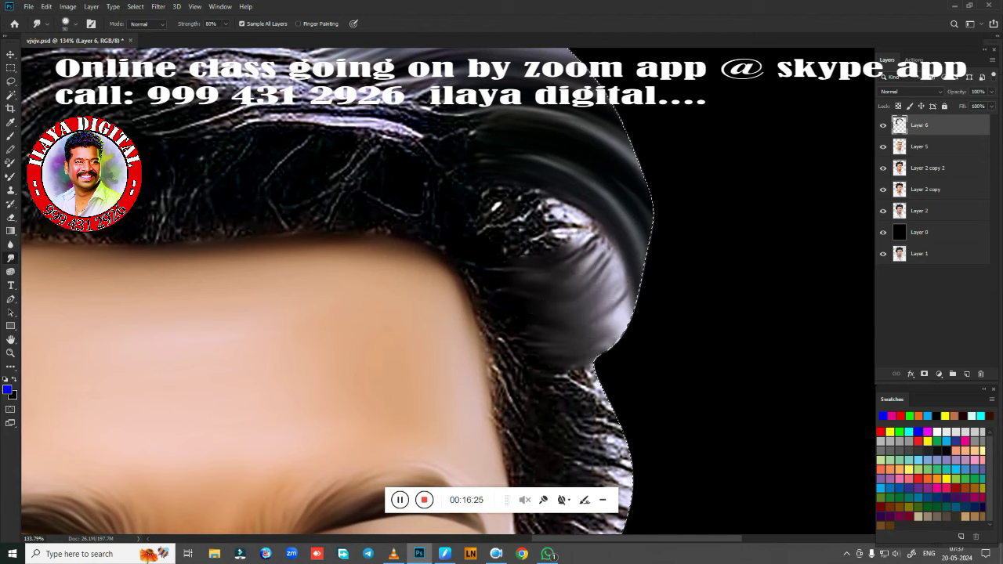
mouse_move(471, 215)
left_mouse_down()
mouse_move(510, 197)
mouse_move(528, 209)
mouse_move(497, 253)
mouse_move(564, 235)
mouse_move(638, 284)
mouse_move(572, 259)
mouse_move(584, 259)
mouse_move(551, 286)
mouse_move(576, 251)
mouse_move(631, 297)
mouse_move(627, 251)
mouse_move(604, 345)
left_mouse_up()
Step: Smooth the bright streaks down the hair edge beside the eye and nose into the background
left_click_drag(674, 426, 640, 258)
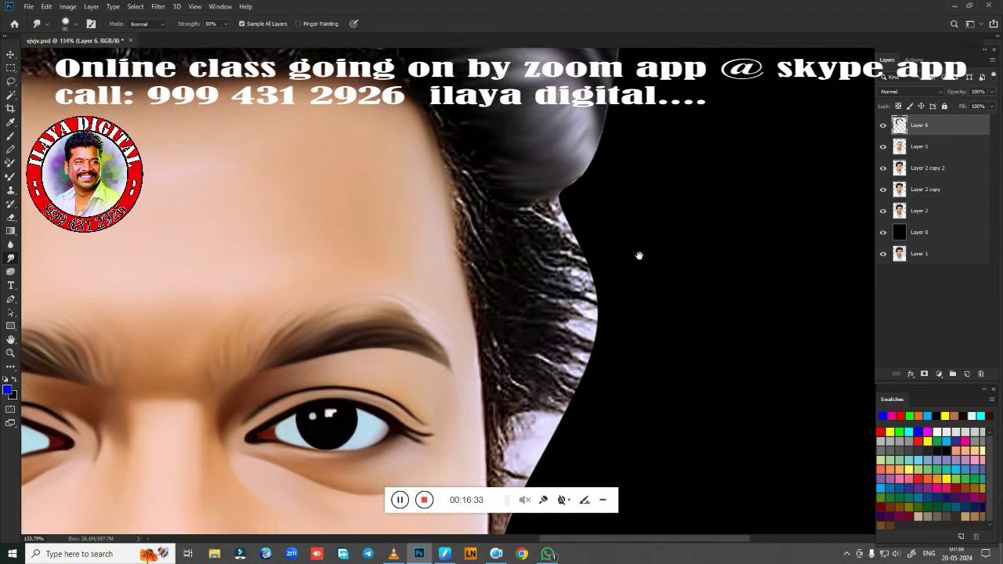
mouse_move(509, 204)
left_mouse_down()
mouse_move(564, 207)
mouse_move(580, 314)
left_mouse_up()
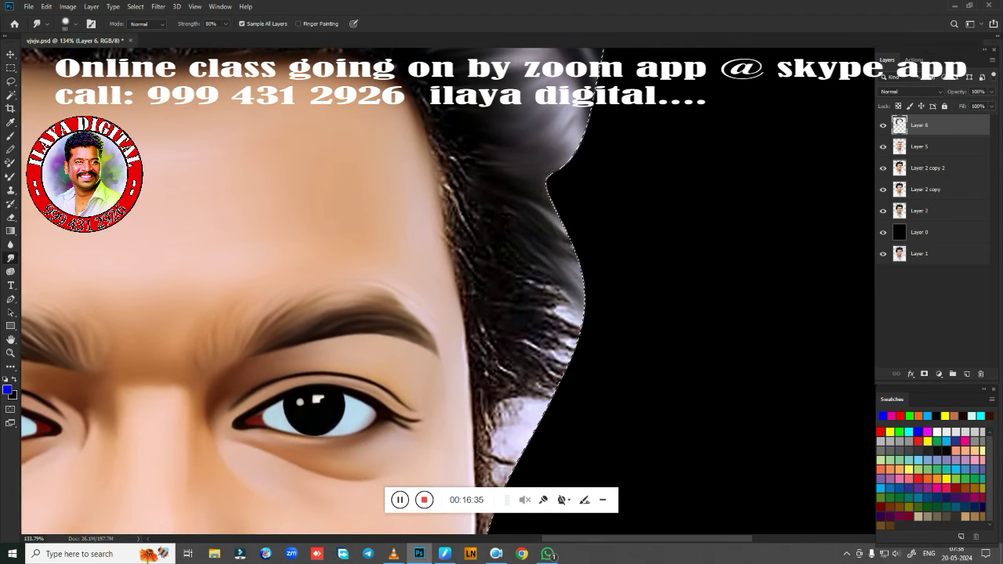
left_click_drag(541, 251, 579, 345)
mouse_move(548, 196)
left_mouse_down()
mouse_move(572, 274)
mouse_move(556, 368)
mouse_move(568, 408)
left_mouse_up()
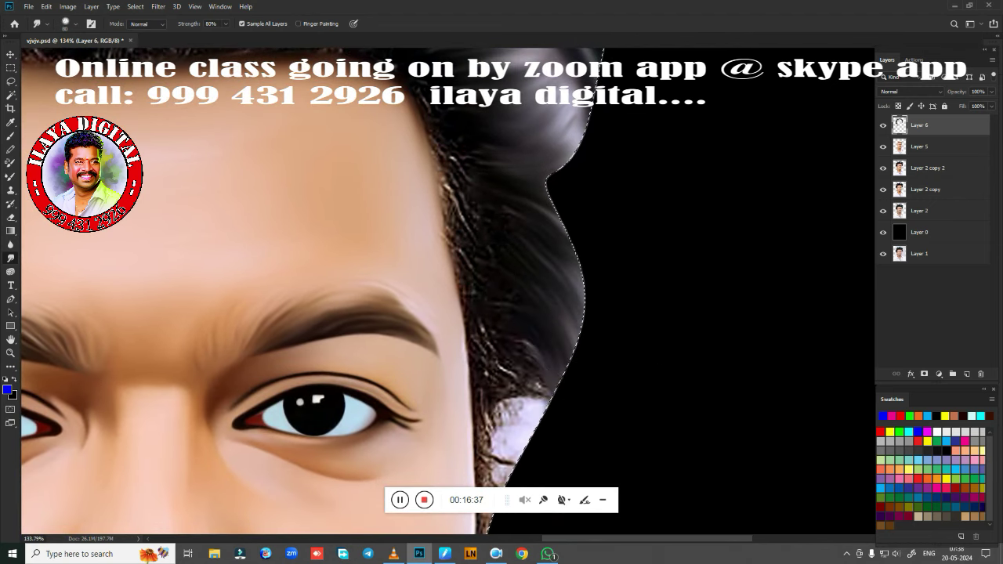
left_click_drag(575, 303, 630, 104)
left_click_drag(553, 172, 584, 271)
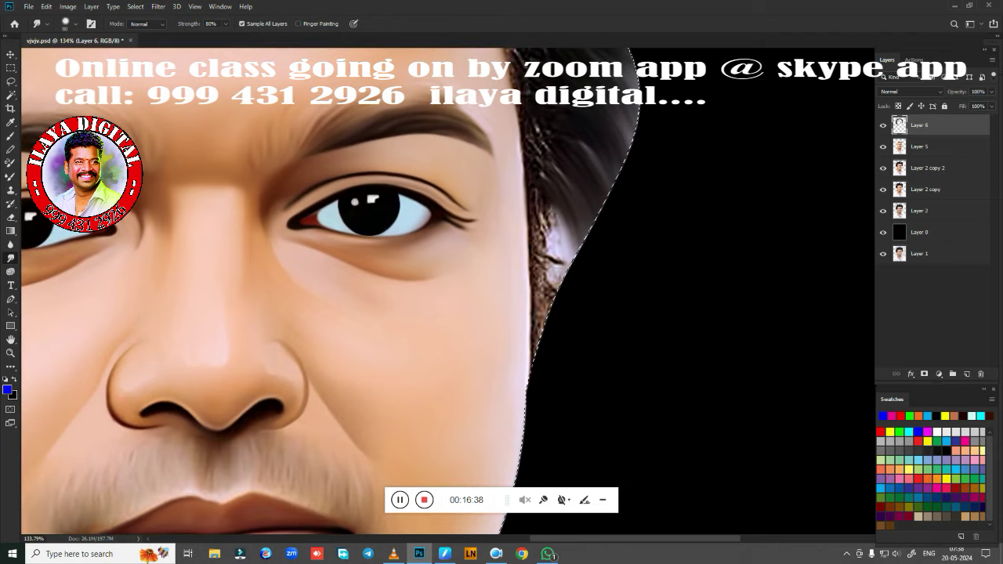
left_click_drag(549, 196, 568, 306)
left_click_drag(541, 216, 560, 352)
left_click_drag(532, 251, 543, 364)
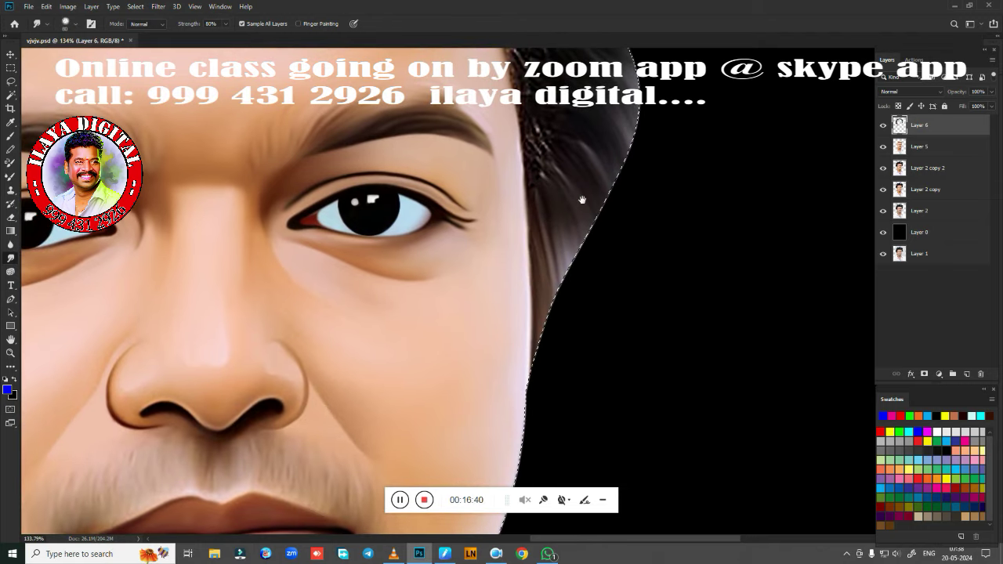
Step: Darken and smudge the remaining bright strands on the right side near the forehead
left_click_drag(583, 200, 653, 466)
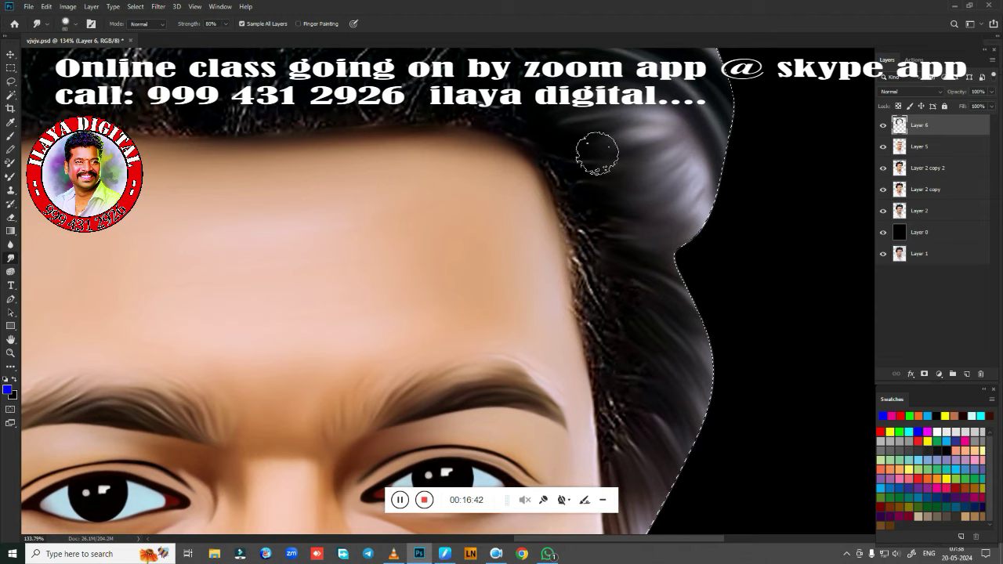
mouse_move(597, 153)
left_mouse_down()
mouse_move(620, 293)
mouse_move(614, 331)
mouse_move(644, 385)
mouse_move(618, 410)
mouse_move(647, 365)
mouse_move(679, 192)
left_mouse_up()
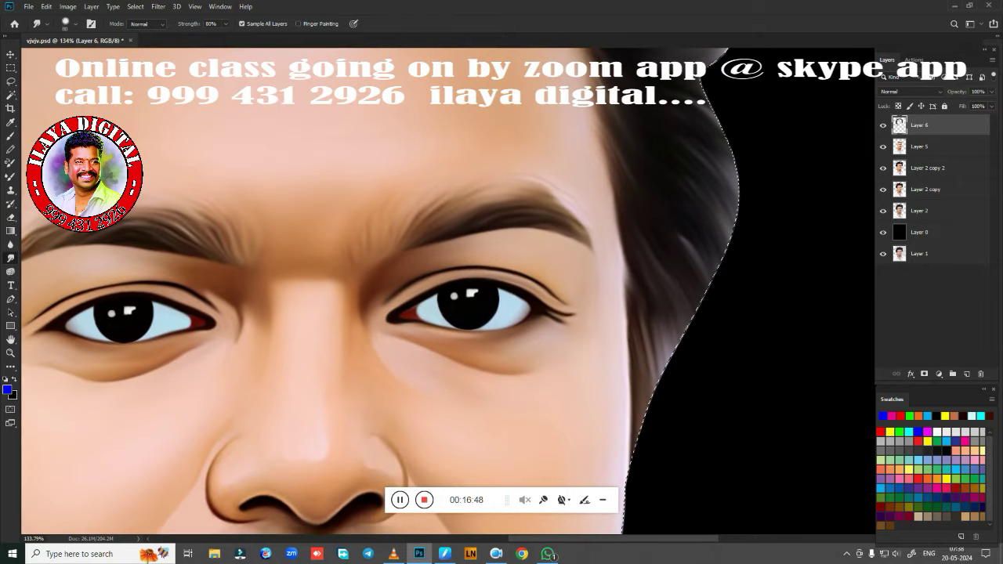
left_click_drag(649, 277, 650, 279)
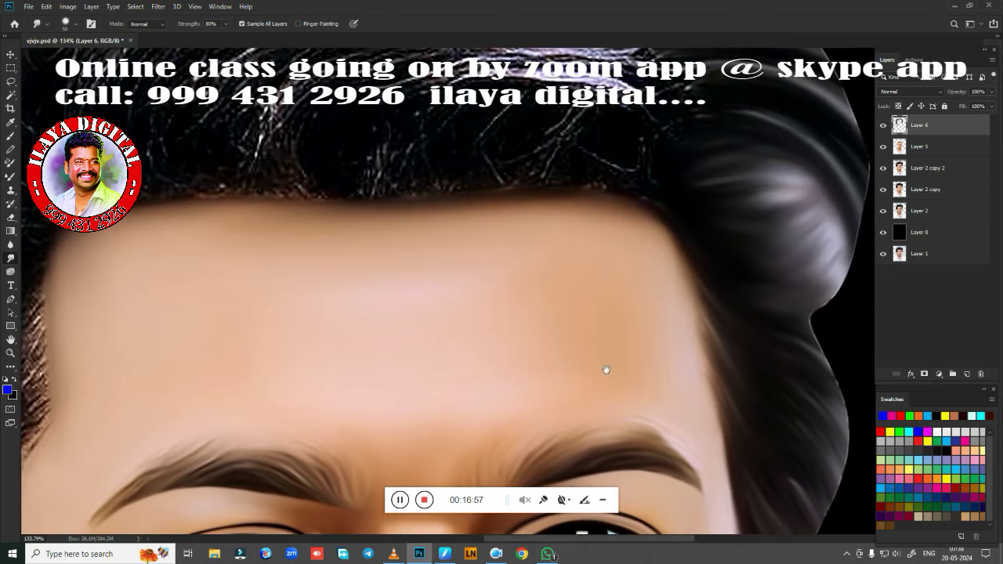
left_click_drag(604, 363, 728, 459)
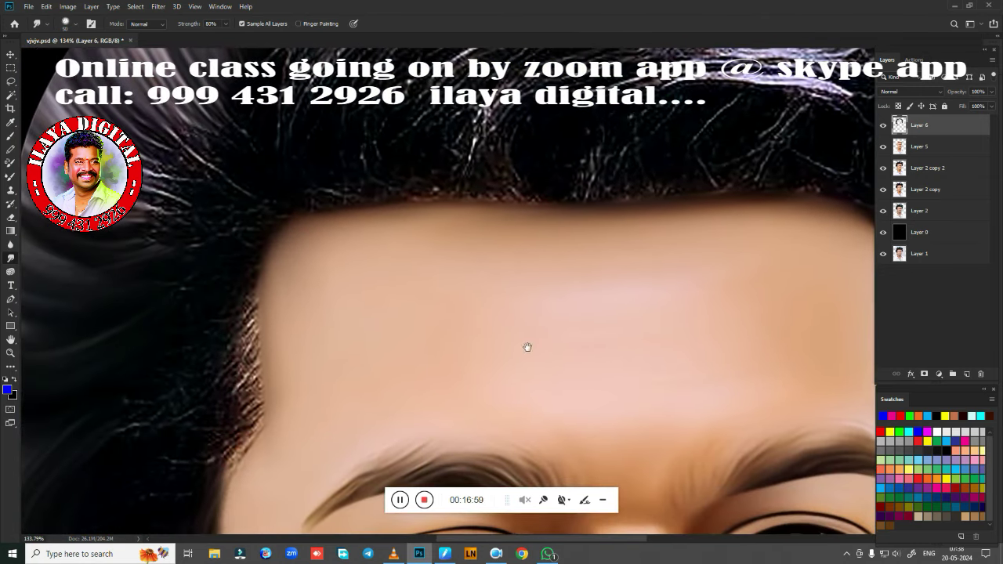
Step: Smudge the left forehead hairline and side hair to blend away the bright specks
left_click_drag(526, 347, 642, 309)
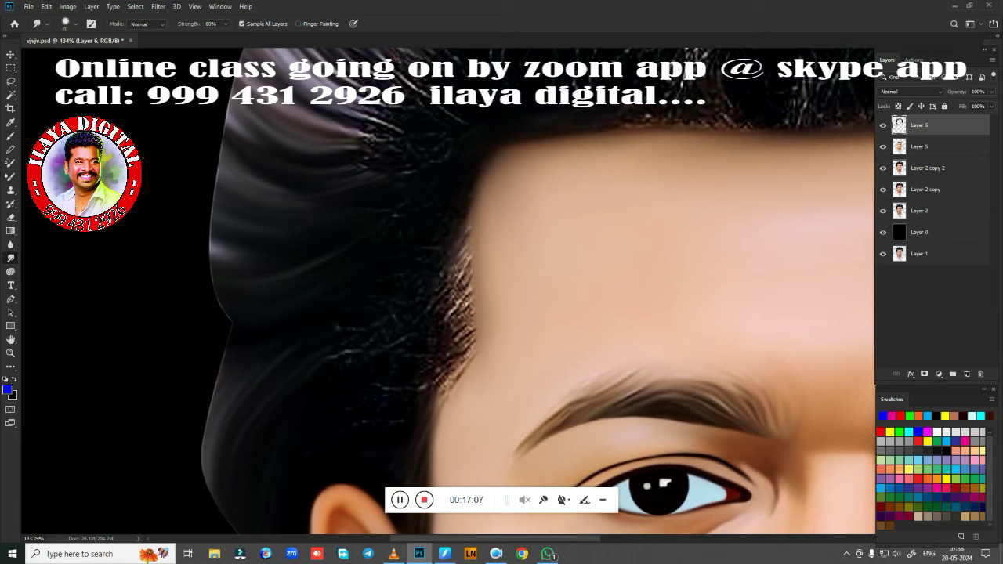
mouse_move(412, 287)
left_mouse_down()
mouse_move(455, 270)
mouse_move(462, 313)
mouse_move(446, 352)
mouse_move(460, 357)
mouse_move(445, 411)
left_mouse_up()
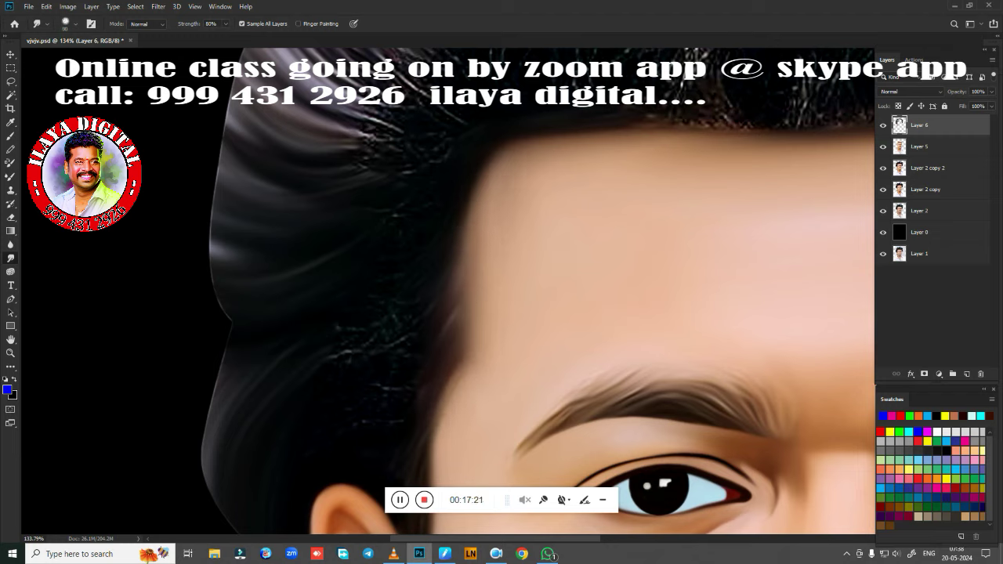
left_click_drag(720, 150, 735, 130)
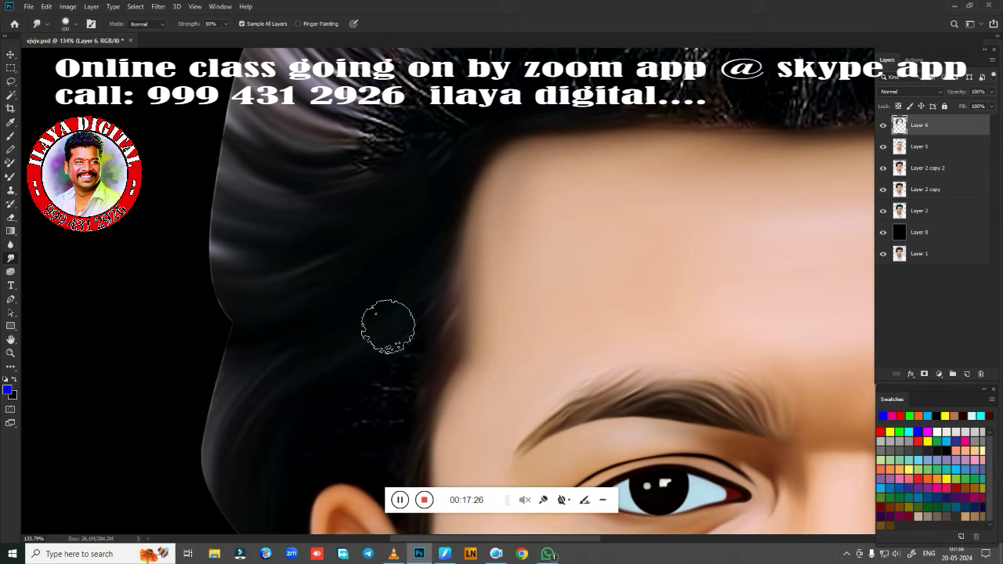
left_click_drag(376, 347, 401, 326)
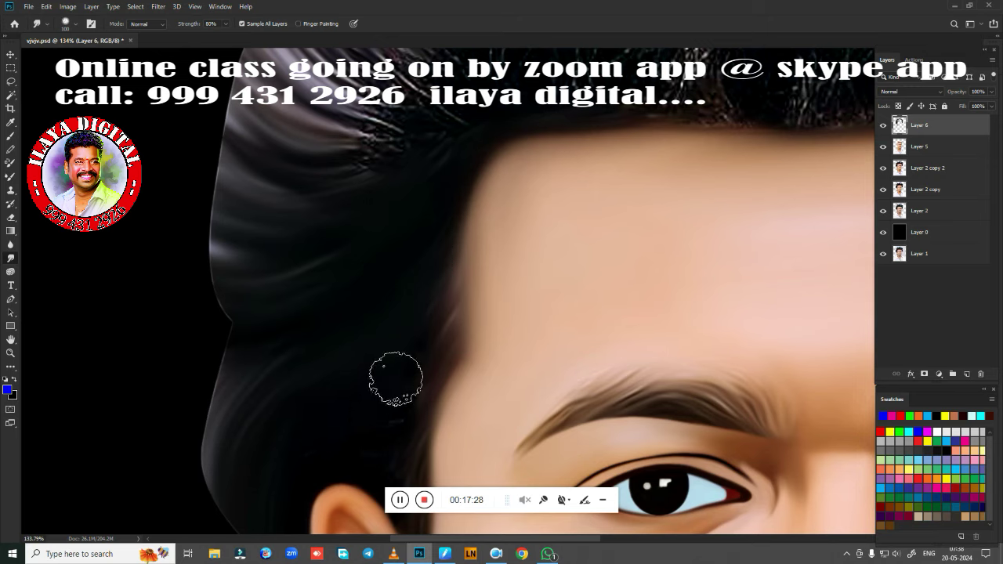
left_click_drag(392, 378, 378, 416)
Step: Smudge the bright strands at the lower-left and upper hairline into smooth hair
scroll(336, 423, "up", 5)
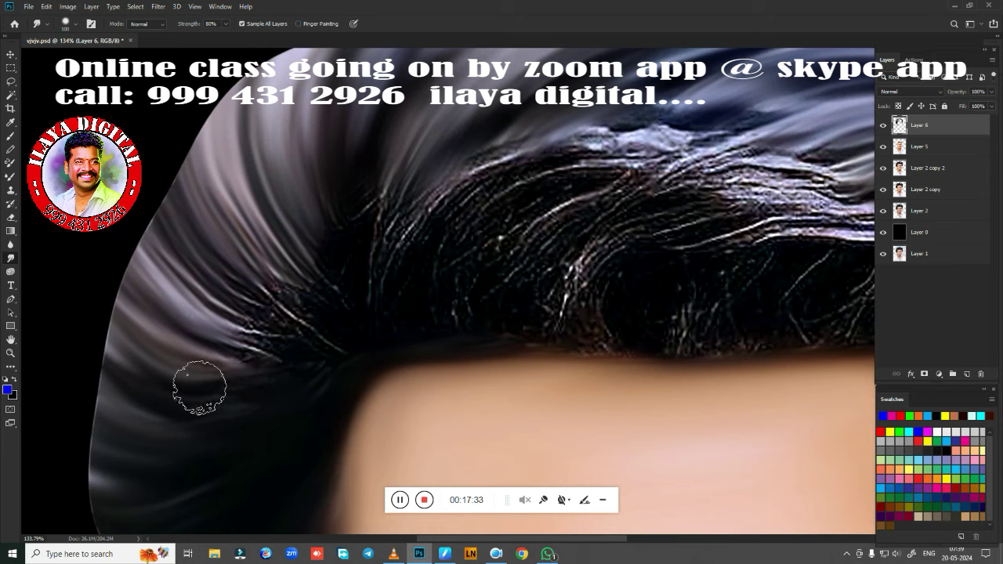
left_click_drag(224, 308, 354, 272)
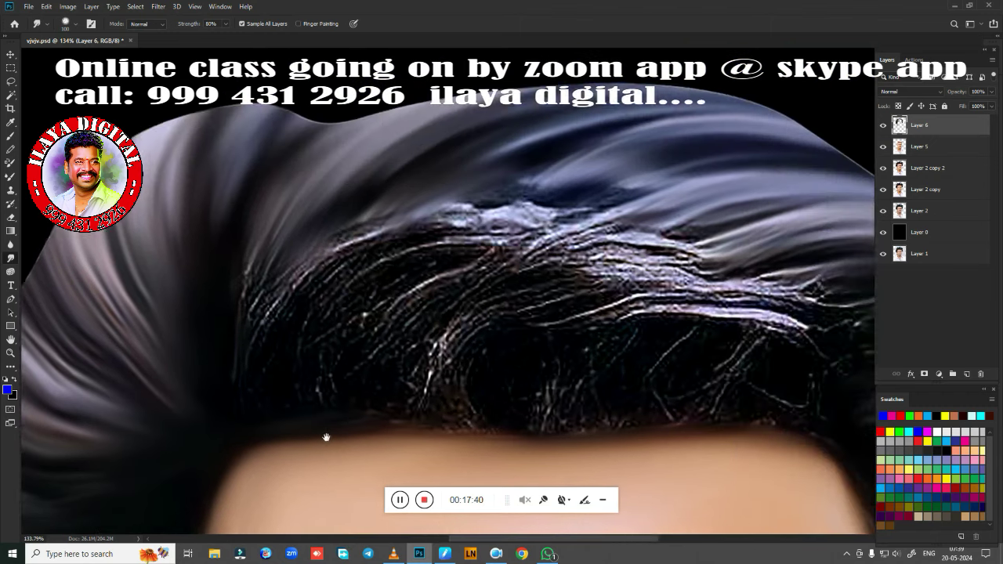
left_click_drag(329, 351, 246, 407)
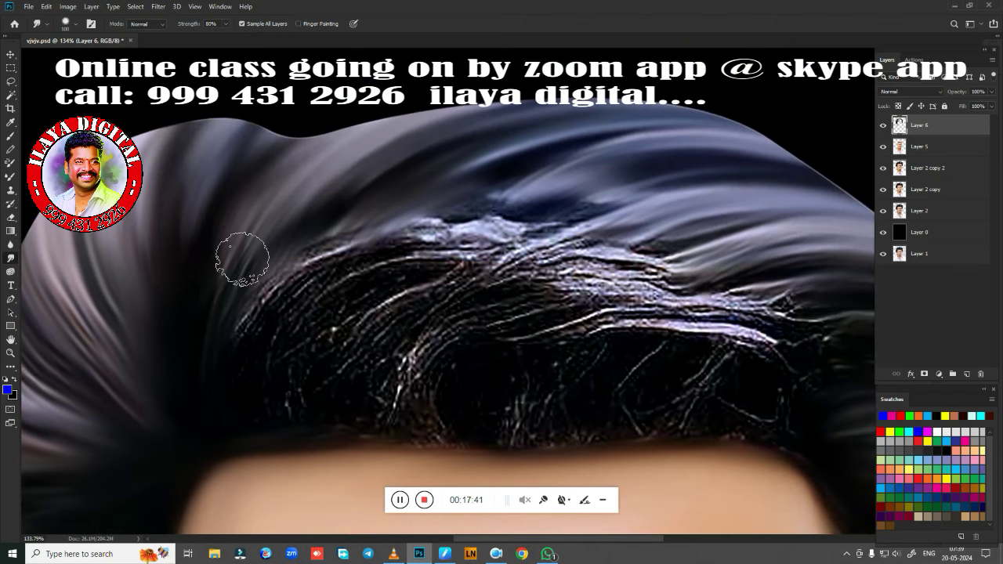
left_click_drag(235, 358, 369, 246)
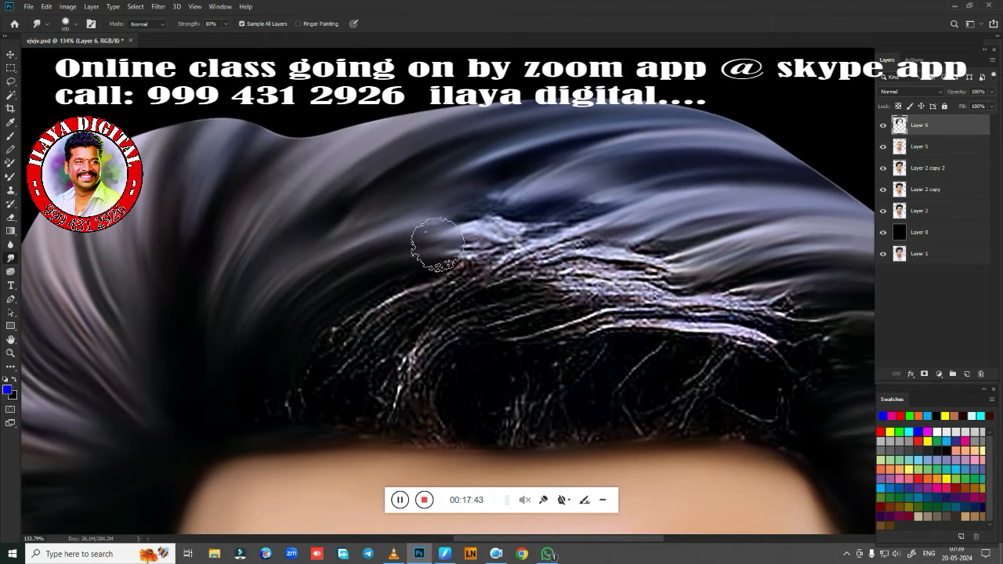
mouse_move(437, 273)
left_mouse_down()
mouse_move(384, 336)
mouse_move(415, 358)
mouse_move(533, 308)
mouse_move(674, 313)
mouse_move(556, 251)
left_mouse_up()
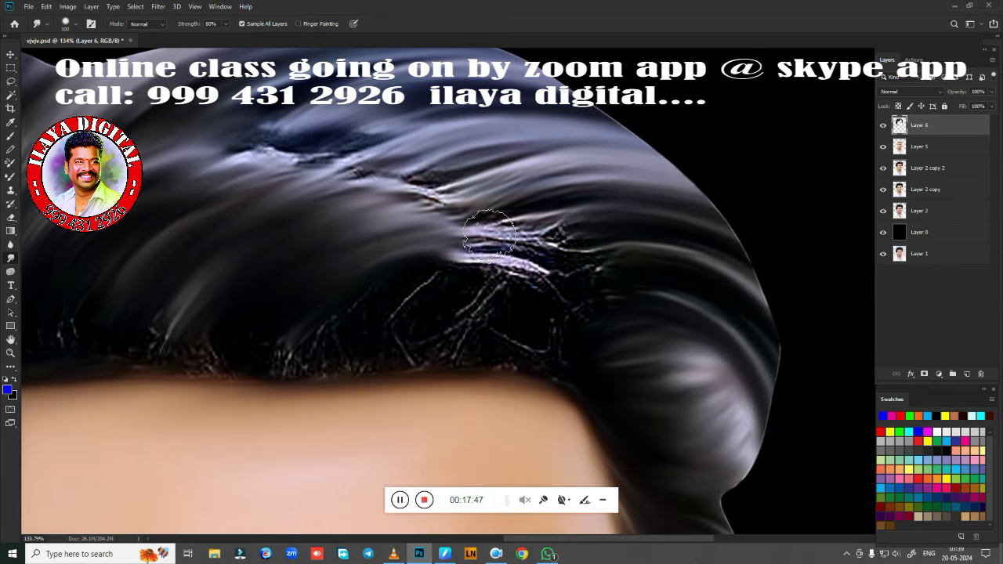
mouse_move(471, 298)
left_mouse_down()
mouse_move(551, 262)
mouse_move(585, 285)
mouse_move(614, 337)
mouse_move(601, 362)
mouse_move(546, 361)
left_mouse_up()
Step: Soften the full forehead hairline and blend away the crown's crack details, then fit the image
left_click_drag(365, 362, 683, 264)
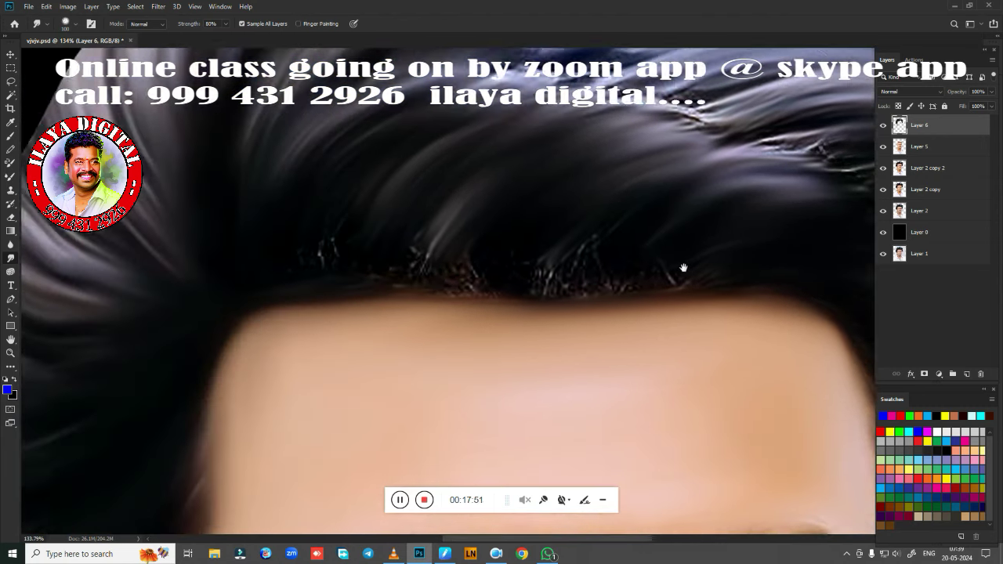
mouse_move(318, 262)
left_mouse_down()
mouse_move(371, 253)
mouse_move(463, 262)
mouse_move(616, 231)
mouse_move(653, 235)
mouse_move(577, 287)
mouse_move(416, 287)
mouse_move(609, 284)
left_mouse_up()
mouse_move(355, 304)
left_mouse_down()
mouse_move(504, 287)
mouse_move(320, 293)
mouse_move(470, 332)
left_mouse_up()
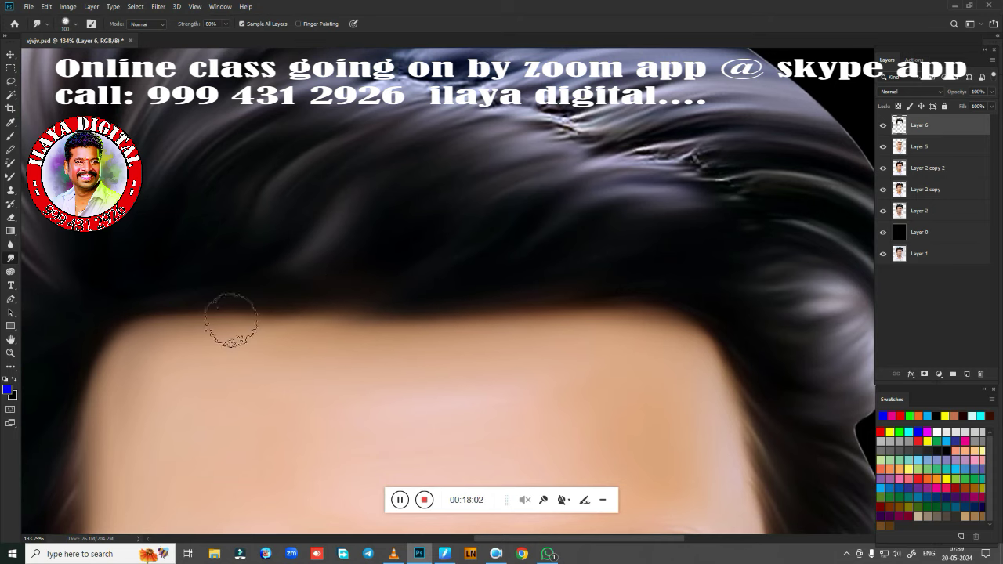
left_click_drag(533, 322, 506, 456)
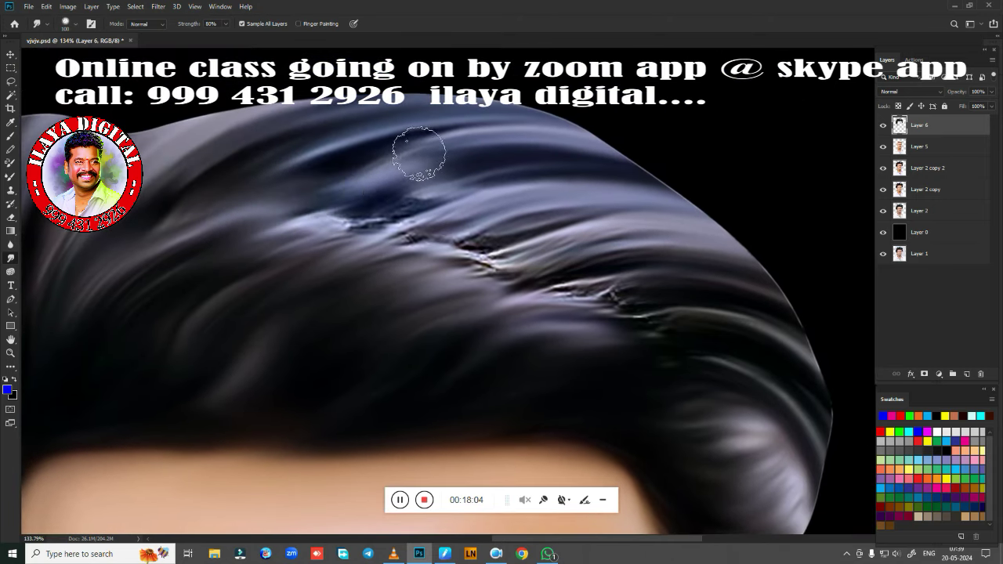
mouse_move(272, 233)
left_mouse_down()
mouse_move(538, 190)
mouse_move(577, 212)
mouse_move(547, 250)
mouse_move(573, 274)
mouse_move(541, 298)
mouse_move(587, 315)
mouse_move(600, 340)
mouse_move(737, 382)
left_mouse_up()
key("ctrl+0")
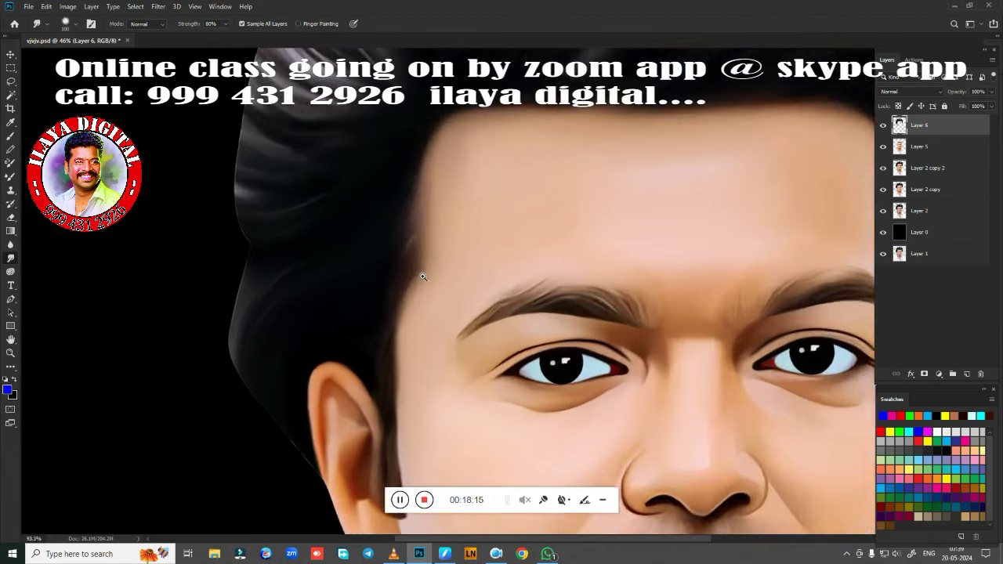
Step: Smudge the upper-left hair and strands above the forehead, then zoom out to the whole portrait
mouse_move(392, 246)
left_mouse_down()
mouse_move(431, 257)
mouse_move(470, 352)
left_mouse_up()
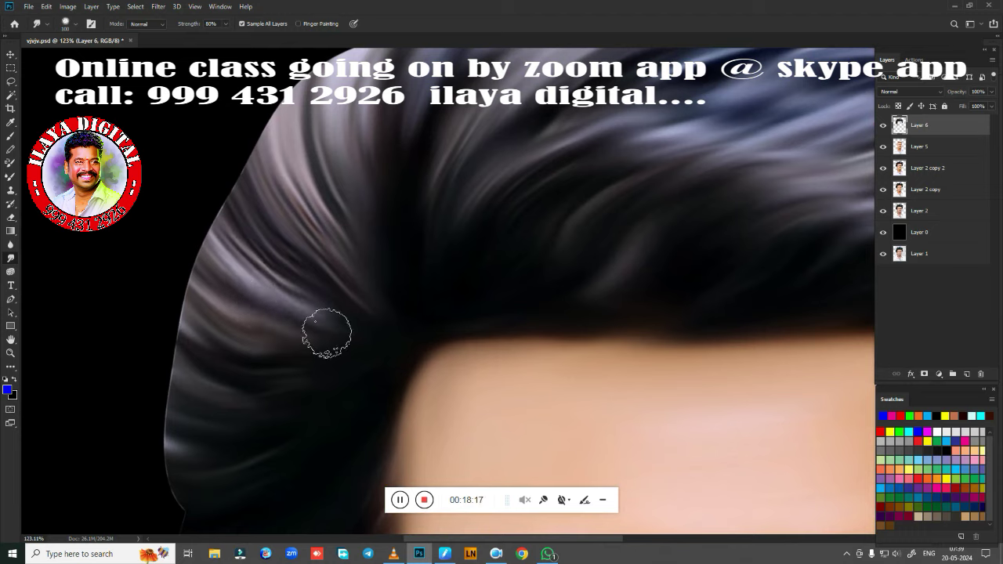
left_click_drag(280, 208, 324, 202)
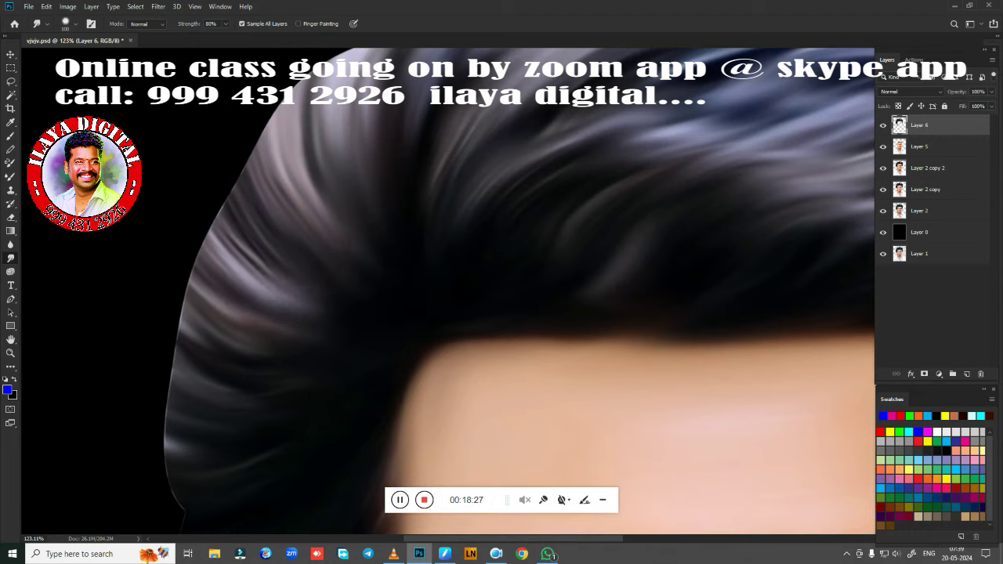
scroll(420, 368, "down", 5)
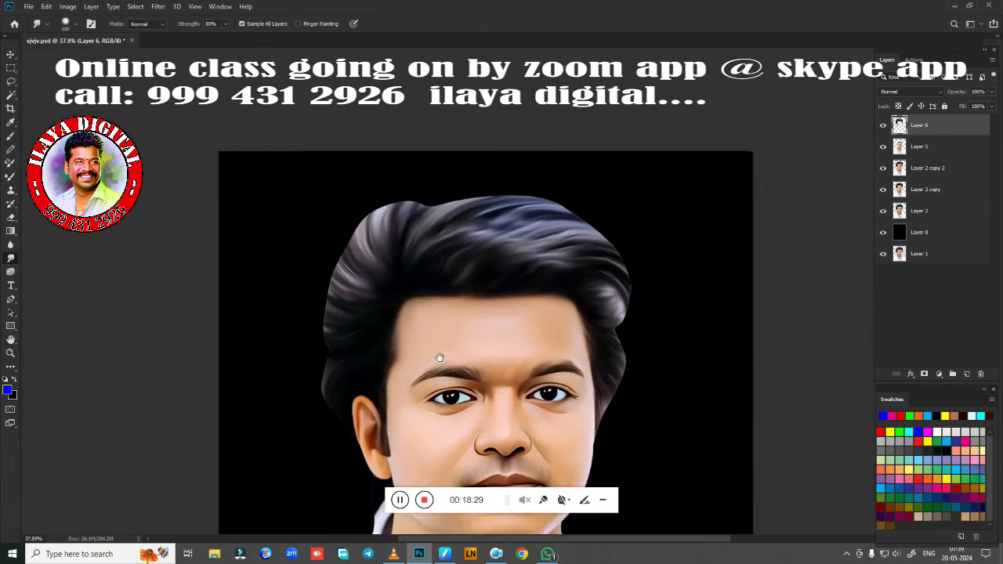
scroll(328, 344, "up", 2)
scroll(326, 322, "up", 1)
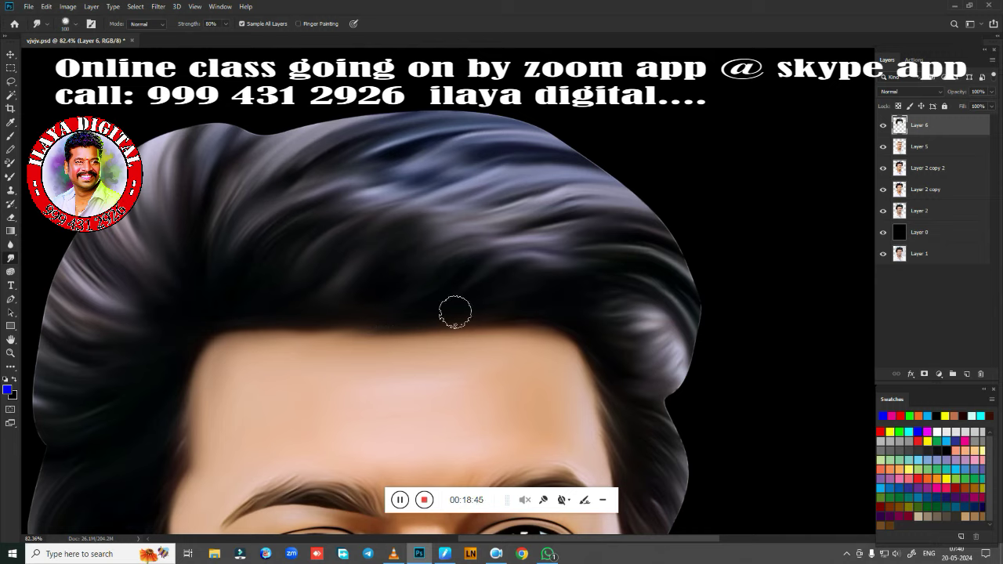
left_click_drag(450, 255, 523, 228)
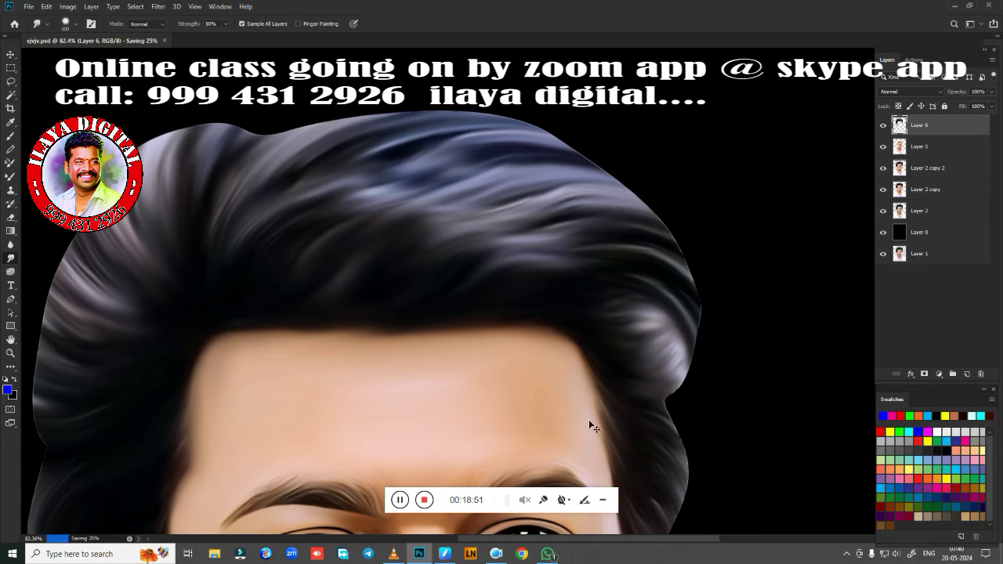
scroll(588, 419, "down", 3)
scroll(605, 292, "down", 2)
scroll(605, 293, "down", 1)
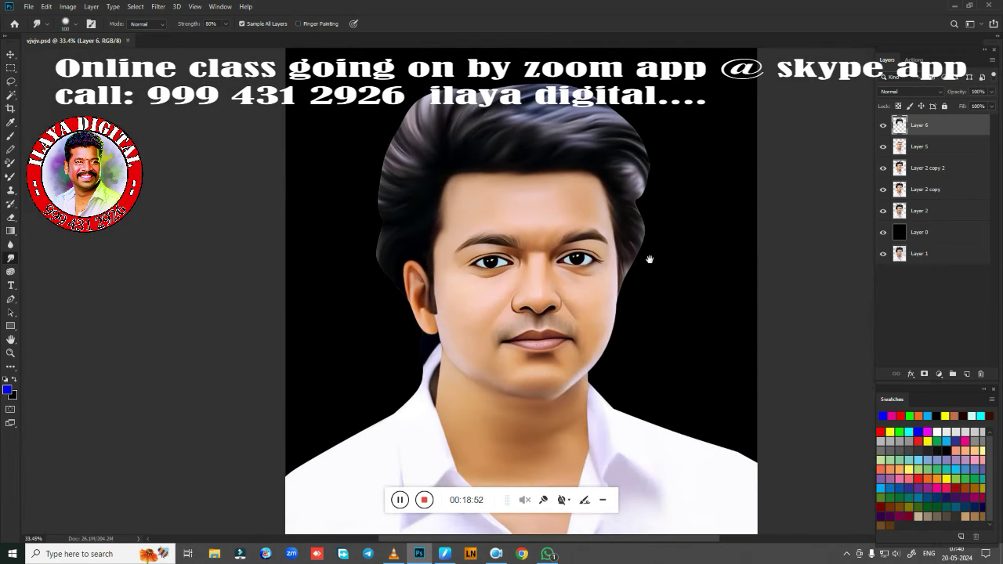
scroll(632, 338, "down", 1)
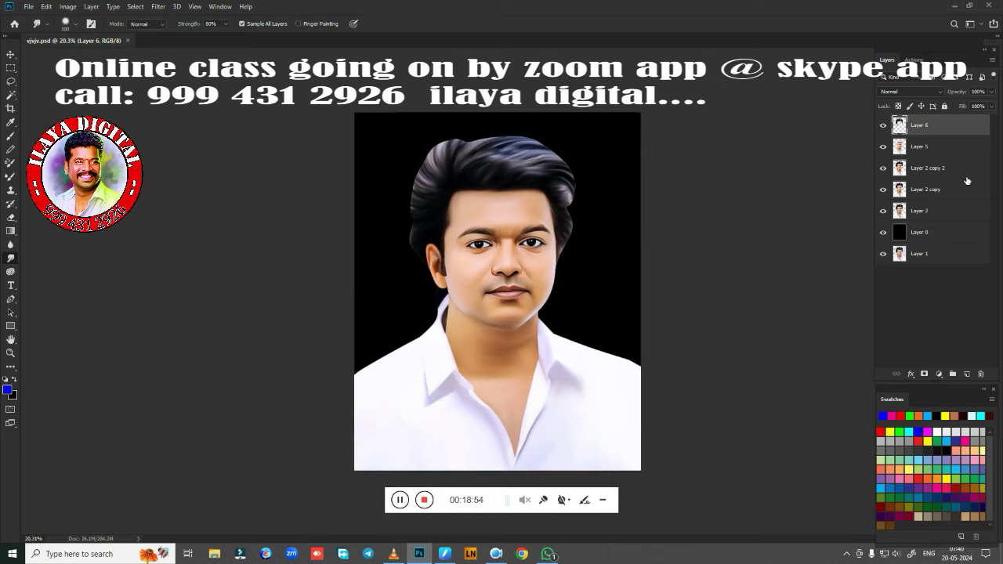
Step: Merge Layer 5 through Layer 2 copy 2 into Layer 6, save, and duplicate it as Layer 6 copy
left_click(928, 146, "shift")
left_click(928, 170, "shift")
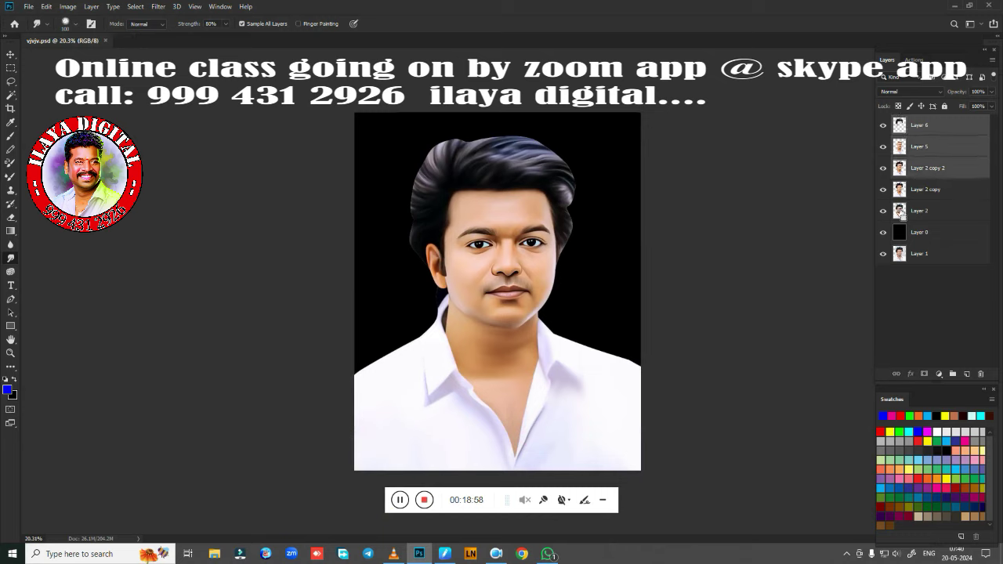
key("ctrl+e")
key("ctrl+s")
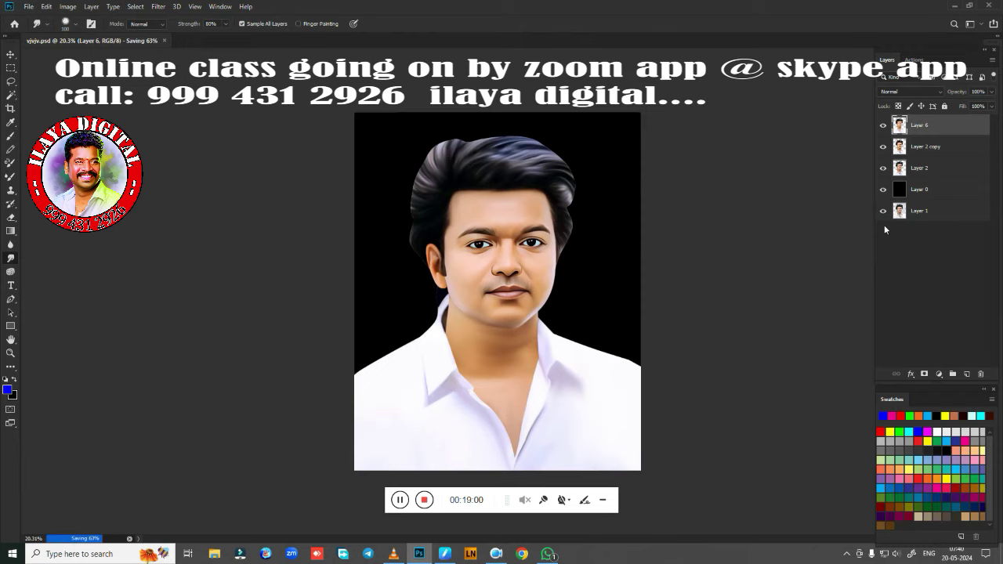
key("ctrl+j")
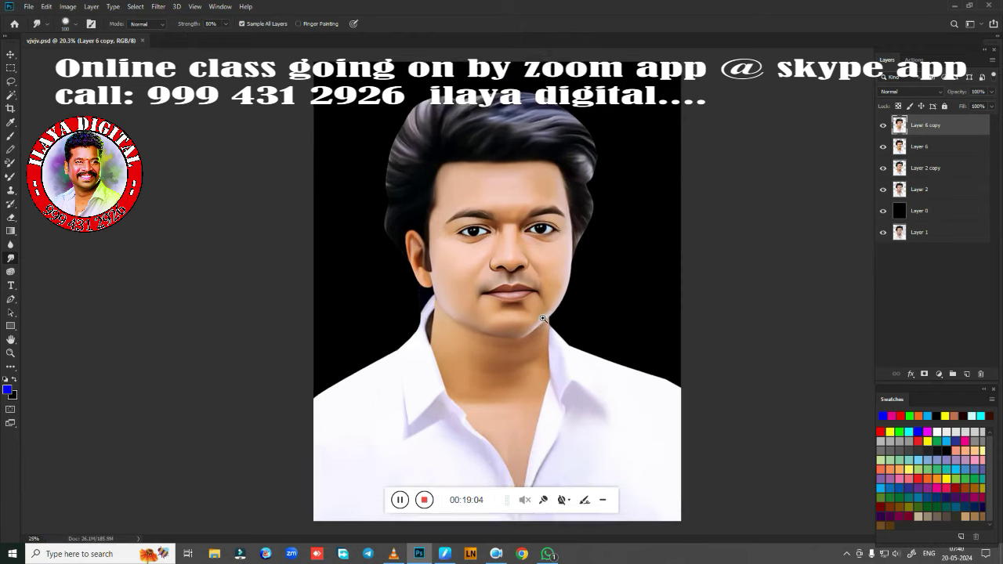
Step: Lighten the black Layer 0 background to grey with Hue/Saturation Lightness +50
scroll(523, 311, "up", 4)
left_click(951, 219)
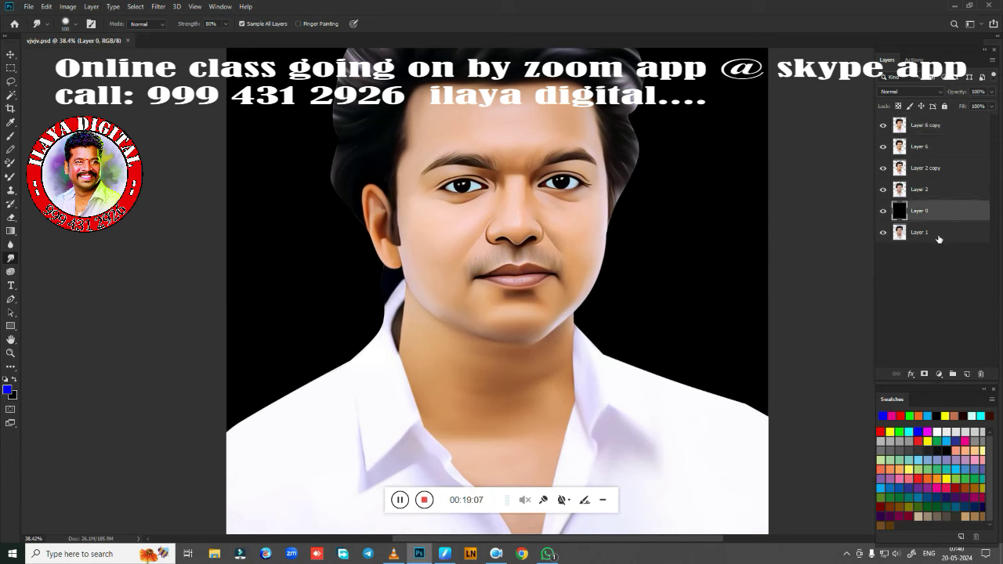
key("ctrl+u")
left_click(823, 192)
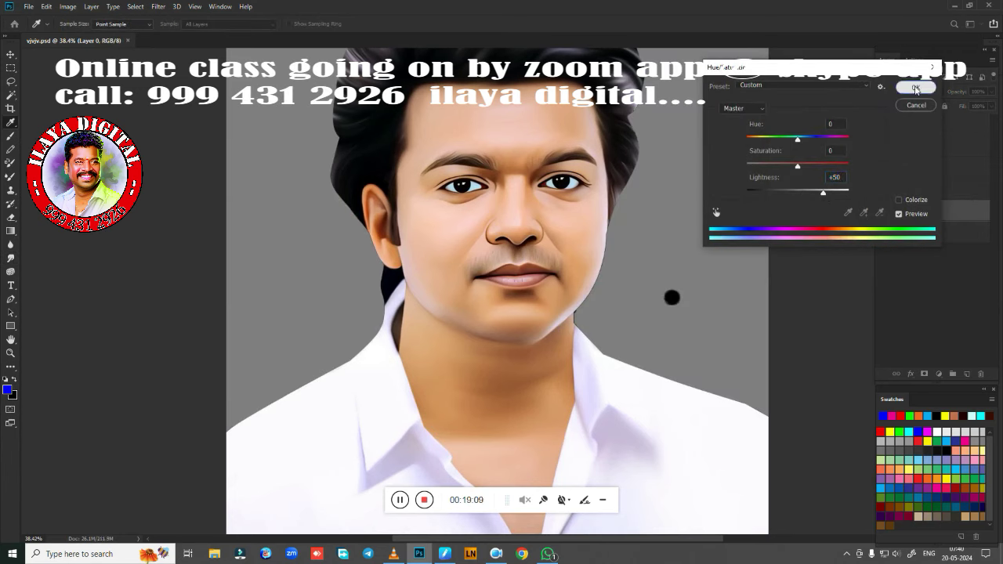
left_click(915, 89)
Step: Load the subject's outline as a slightly feathered selection, activate Layer 6 copy, then deselect
left_click(899, 194, "ctrl")
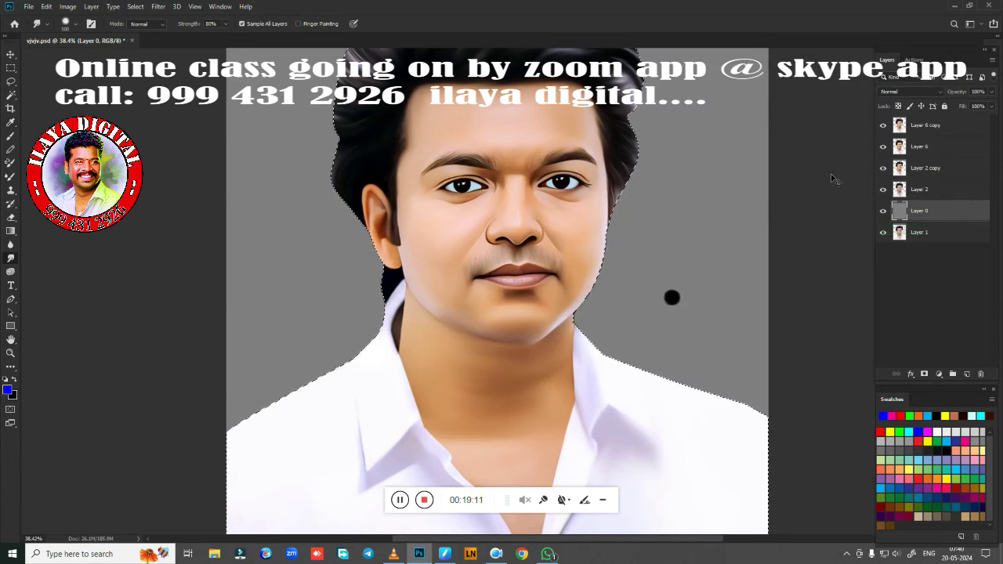
key("shift+F6")
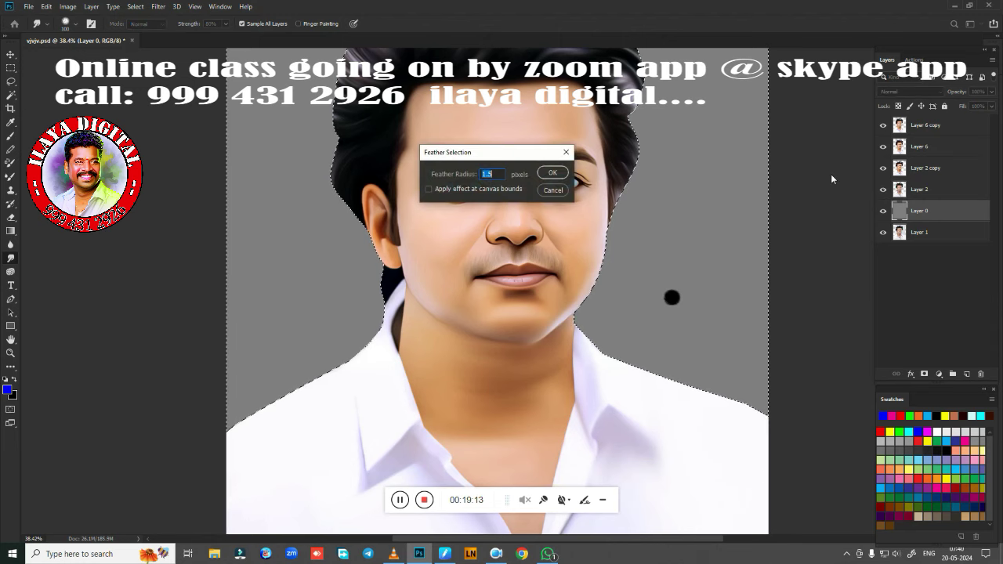
type("1")
key("Return")
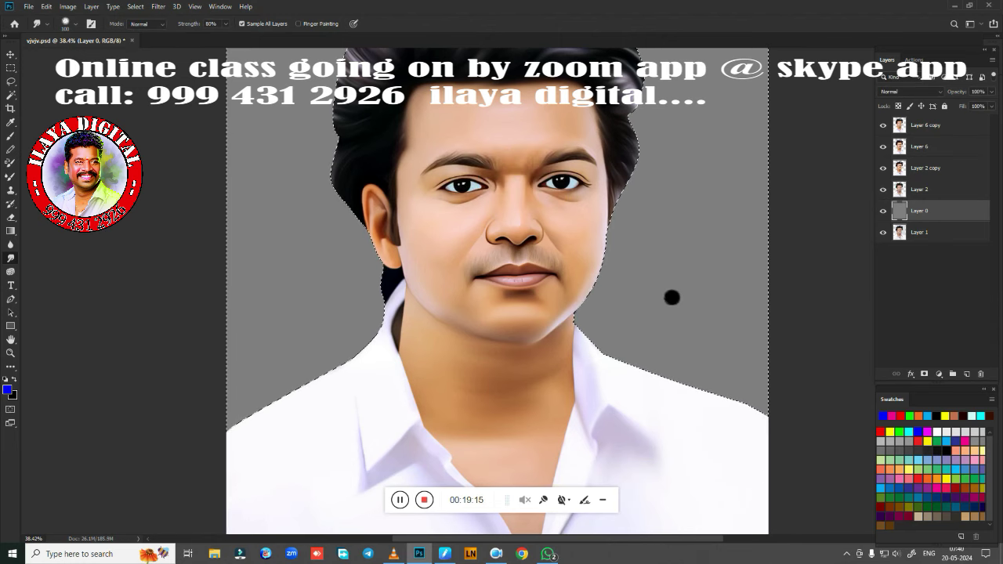
left_click(941, 189)
left_click(940, 169)
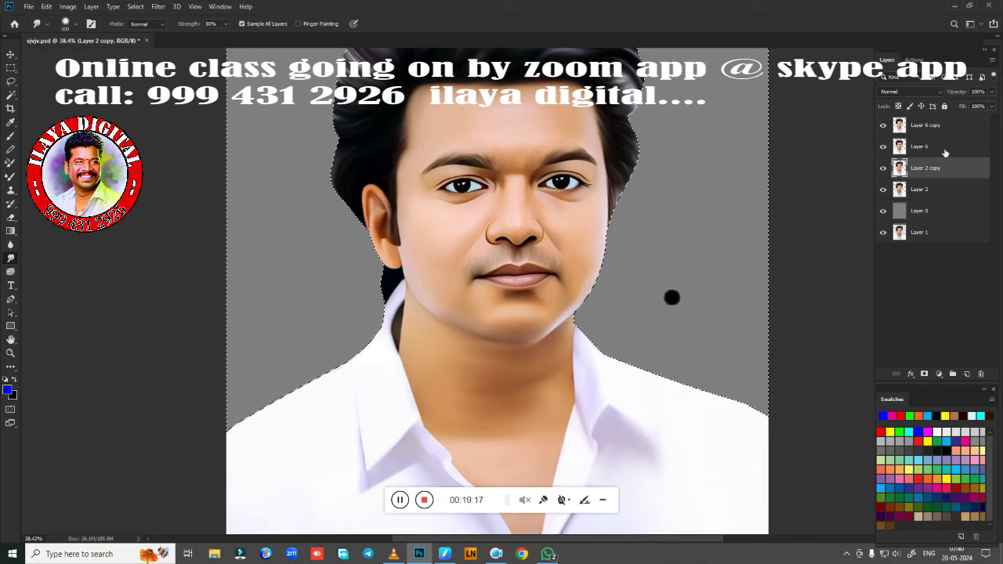
left_click(939, 147)
left_click(937, 127)
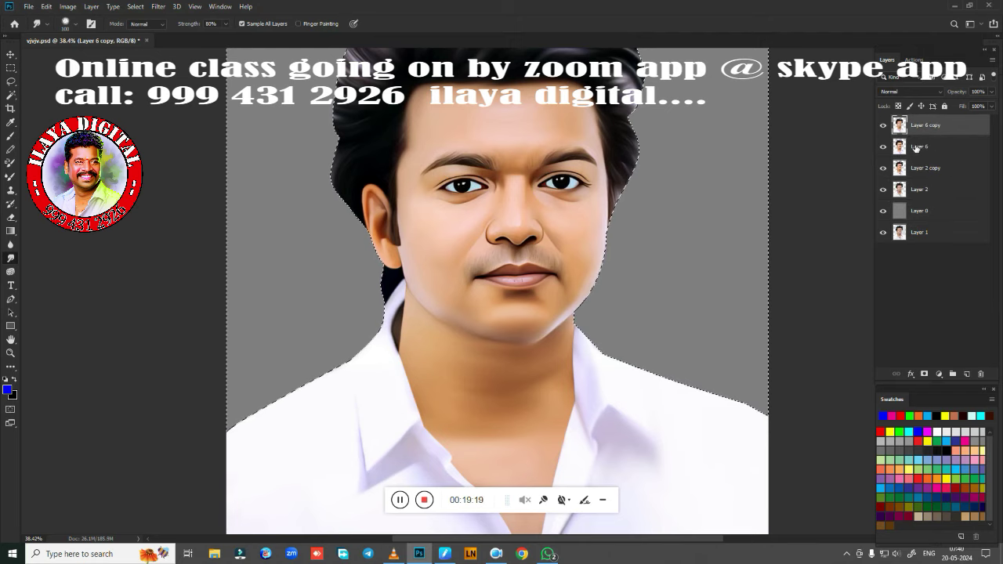
key("ctrl+d")
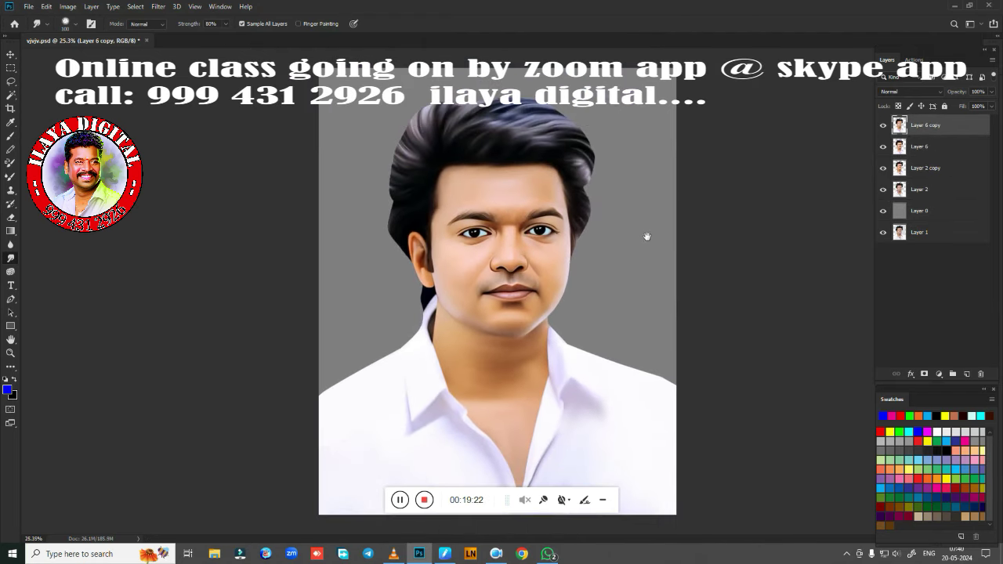
left_click_drag(560, 251, 602, 290)
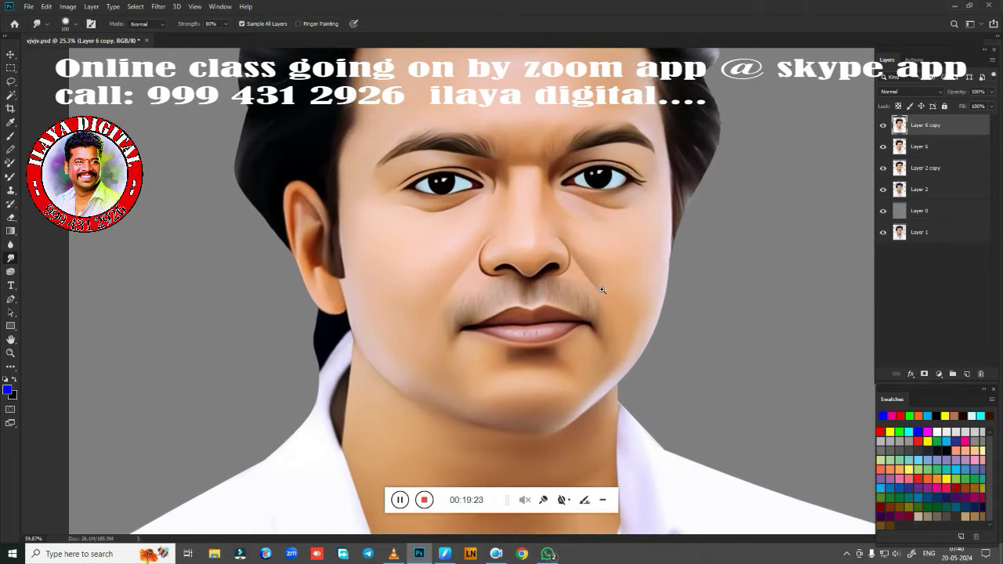
scroll(681, 345, "down", 3)
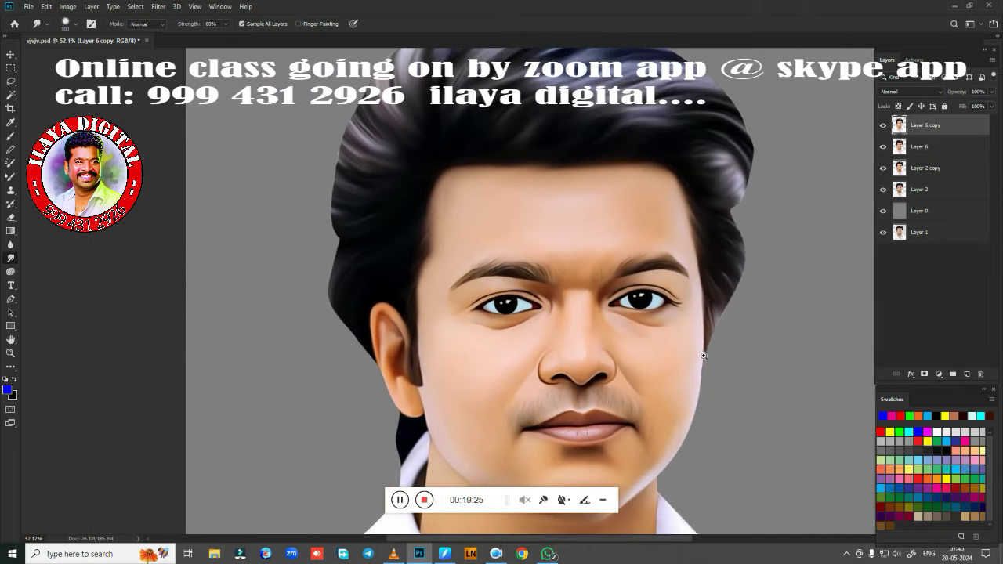
left_click_drag(703, 356, 647, 274)
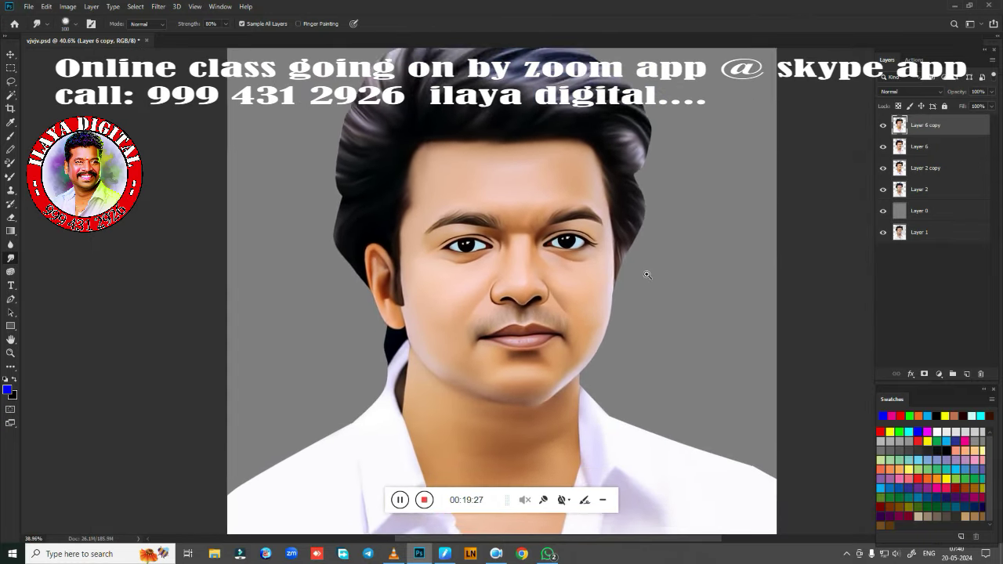
scroll(648, 274, "down", 2)
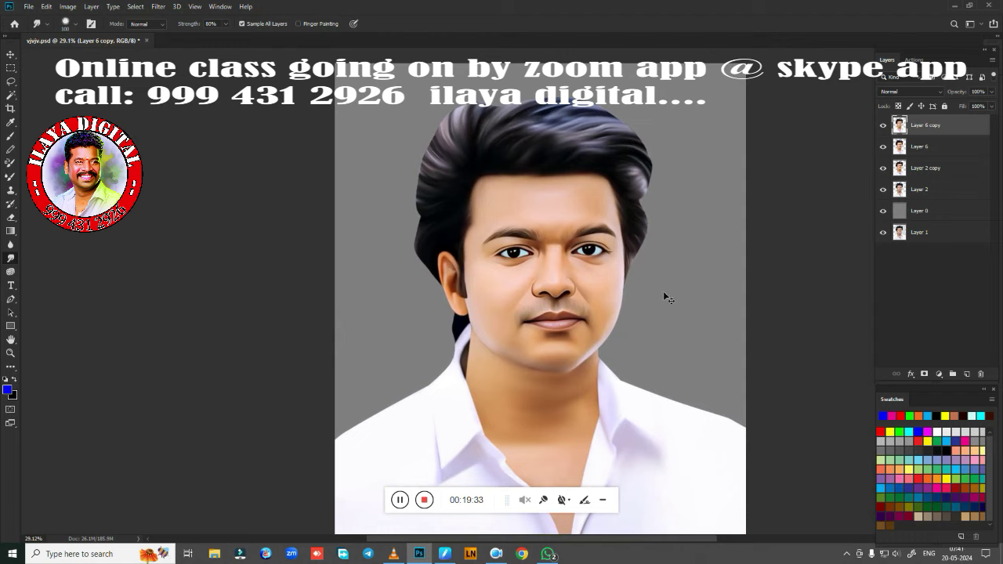
Step: Boost Layer 6 copy's saturation to about +28 with Hue/Saturation
key("ctrl+u")
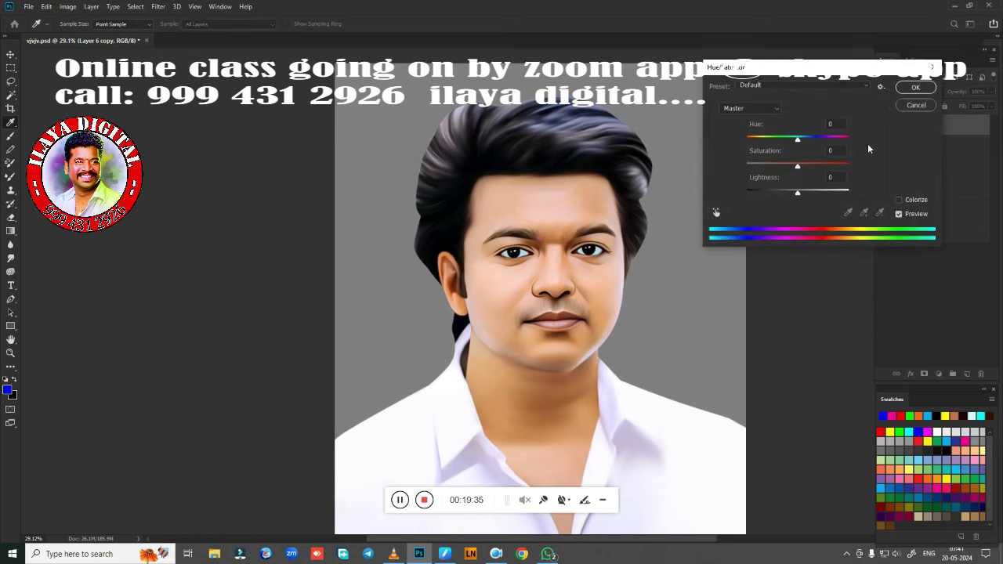
left_click_drag(799, 165, 813, 165)
left_click(913, 89)
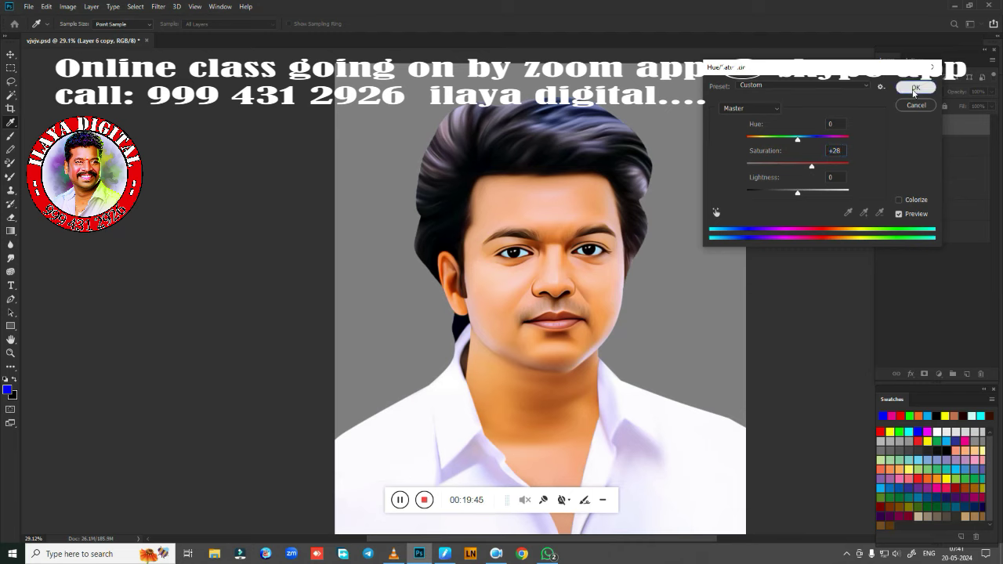
Step: Apply Color Balance shifting midtones toward yellow and highlights toward blue
key("ctrl+b")
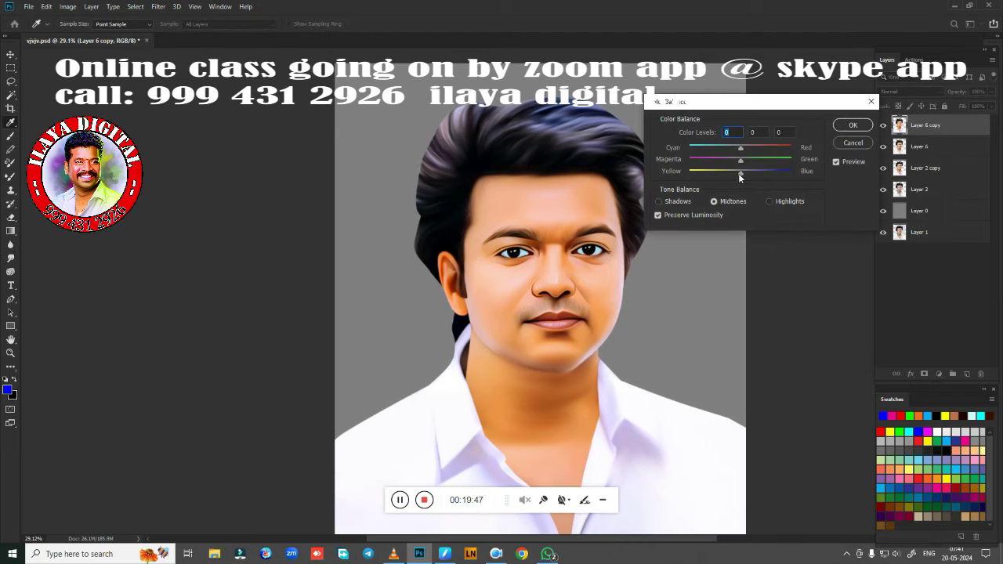
mouse_move(739, 178)
left_mouse_down()
mouse_move(749, 148)
mouse_move(735, 171)
left_mouse_up()
left_click(659, 201)
left_click(769, 202)
mouse_move(741, 172)
left_mouse_down()
mouse_move(752, 173)
mouse_move(734, 160)
mouse_move(749, 173)
left_mouse_up()
left_click(842, 129)
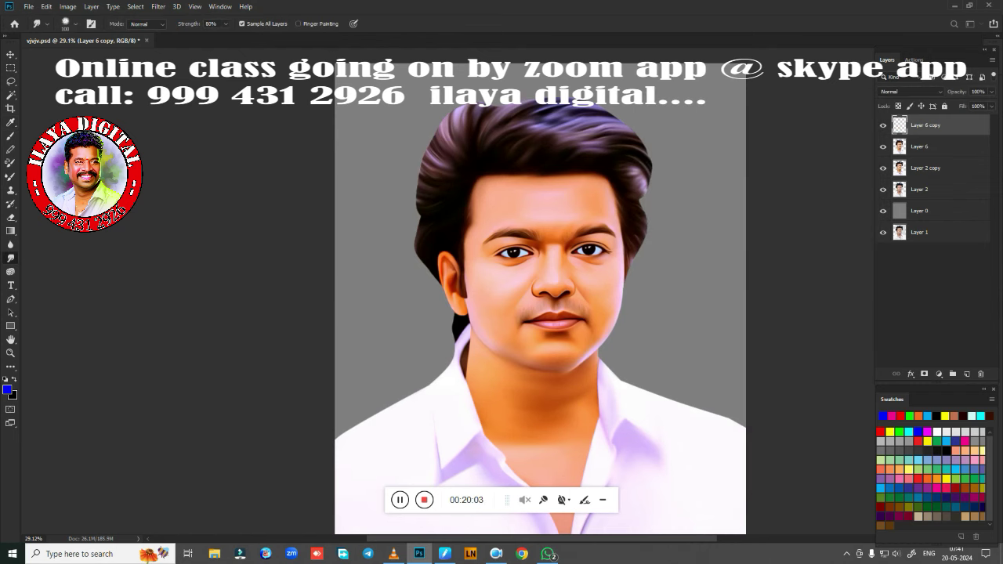
Step: Bring up the Selective Color dialog via Image > Adjustments and move it off the face
key("ctrl+plus")
key("ctrl+plus")
left_click_drag(690, 315, 680, 338)
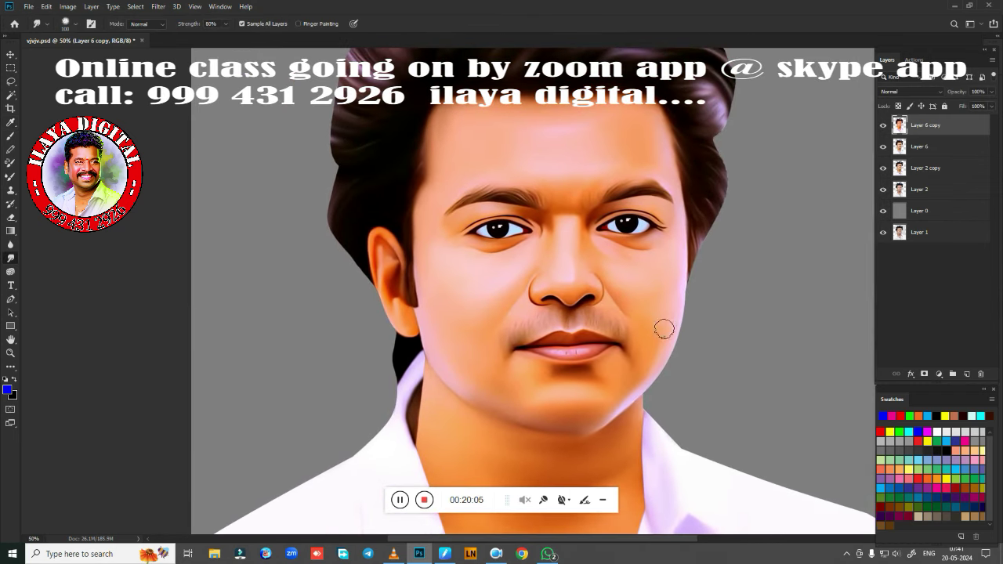
key("alt+i")
key("j")
key("s")
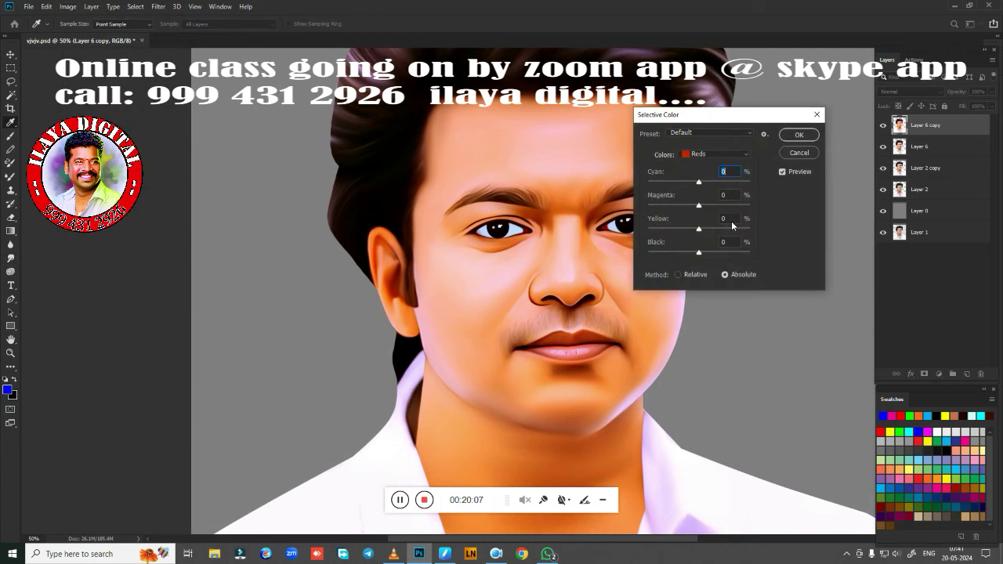
mouse_move(799, 235)
left_mouse_down()
mouse_move(799, 98)
mouse_move(826, 99)
left_mouse_up()
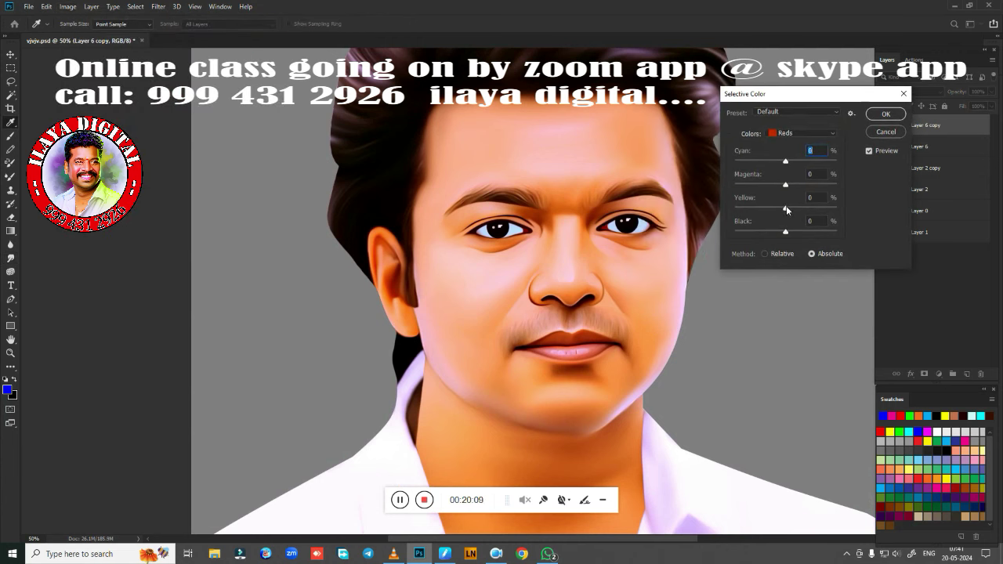
Step: Selective Color: Reds more yellow, less cyan and black; Whites Yellow +3; Blacks more black
left_click_drag(786, 208, 800, 209)
left_click_drag(785, 162, 782, 166)
left_click_drag(786, 233, 784, 233)
left_click(800, 140)
left_click(807, 202)
left_click_drag(785, 208, 776, 210)
left_click(803, 133)
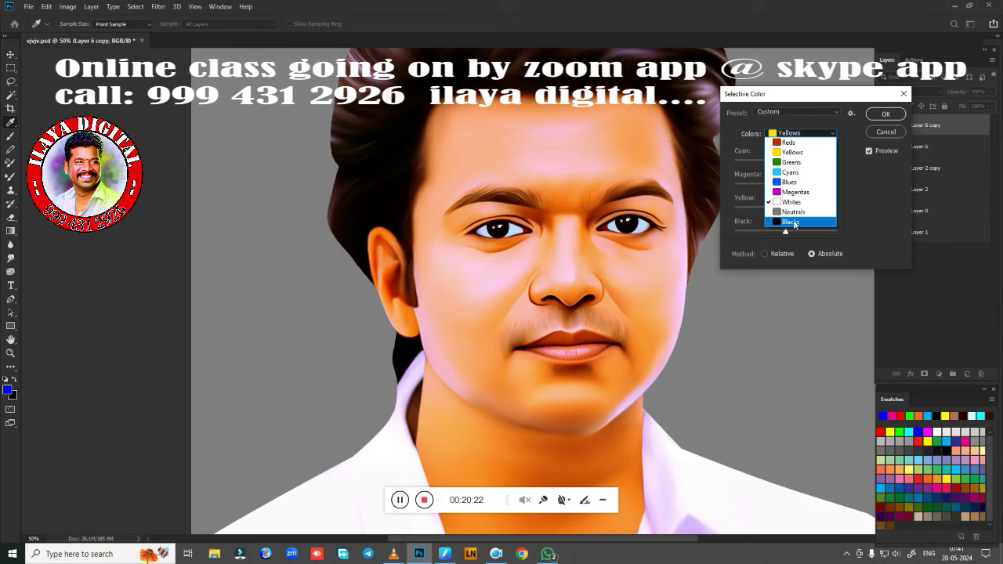
left_click(807, 221)
mouse_move(785, 232)
left_mouse_down()
mouse_move(794, 233)
mouse_move(784, 234)
left_mouse_up()
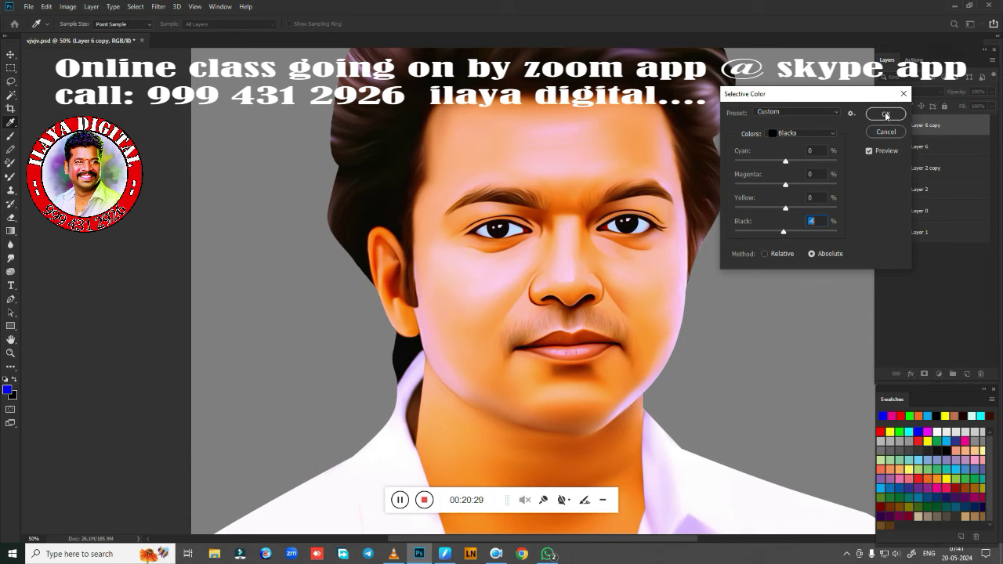
left_click(885, 114)
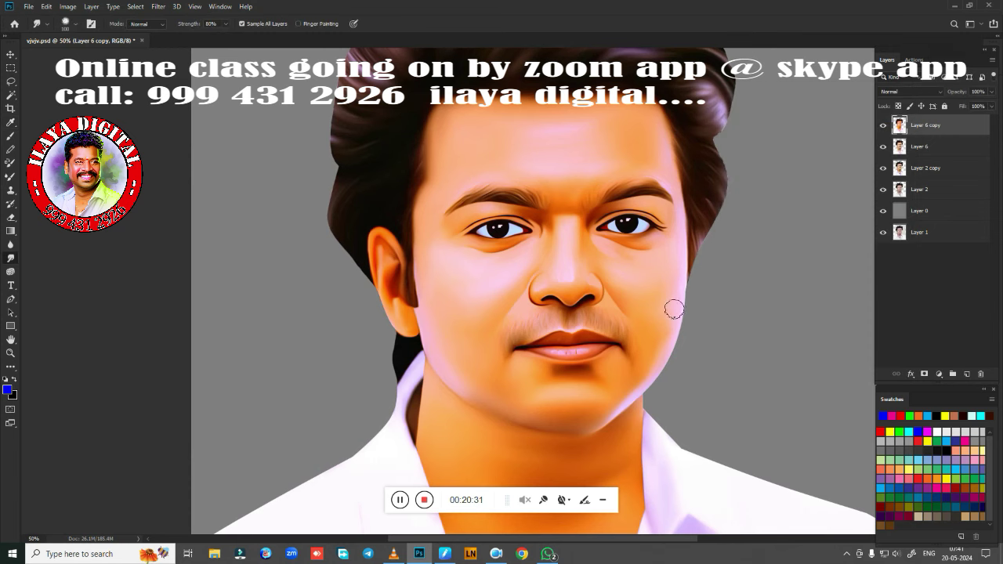
Step: Zoom in on the mouth and outline both lips with the Lasso tool
scroll(671, 307, "down", 3, "alt")
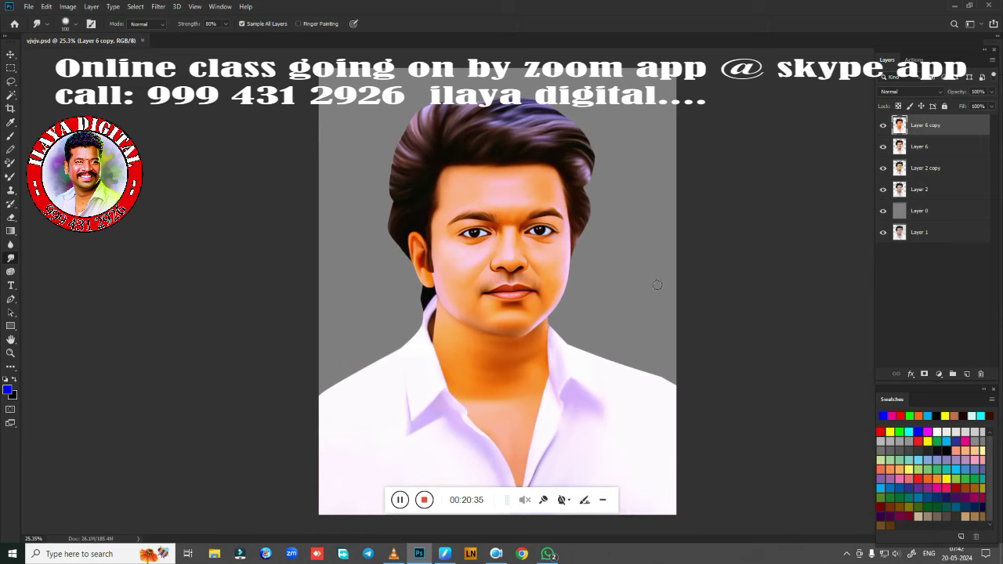
mouse_move(543, 303)
left_mouse_down()
mouse_move(595, 332)
mouse_move(628, 300)
left_mouse_up()
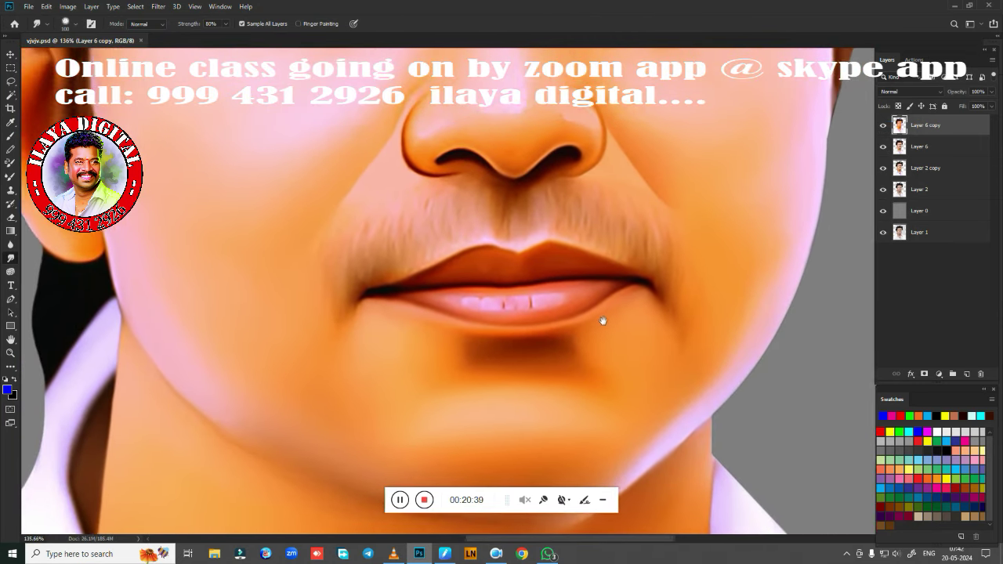
key("l")
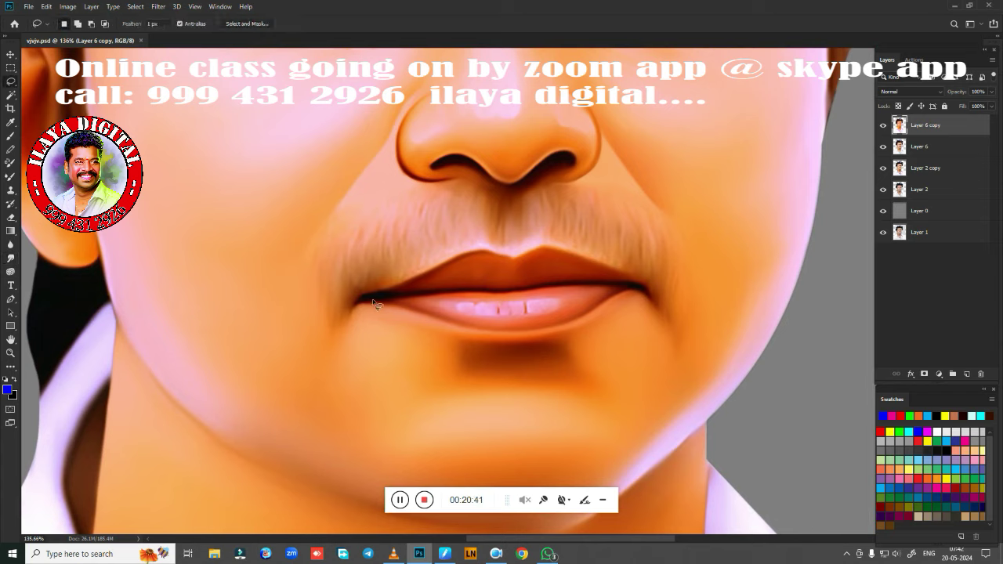
left_click_drag(361, 298, 398, 290)
mouse_move(445, 266)
left_mouse_down()
mouse_move(558, 250)
mouse_move(641, 287)
left_mouse_up()
left_click_drag(502, 333, 363, 300)
Step: Feather the lip selection by 2 px and copy it to a new Layer 7
key("shift+F6")
type("2")
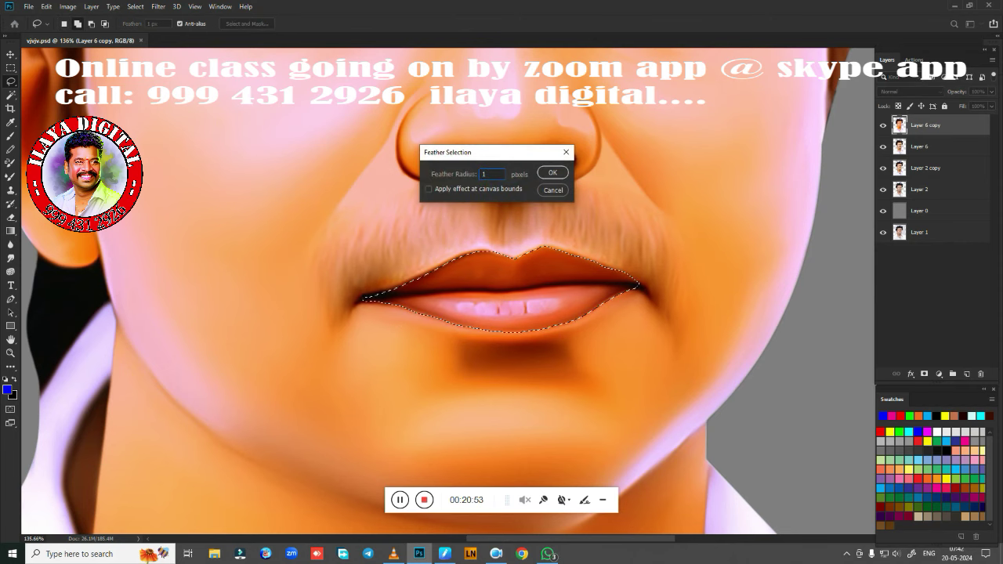
key("Return")
key("ctrl+j")
scroll(672, 340, "down", 3)
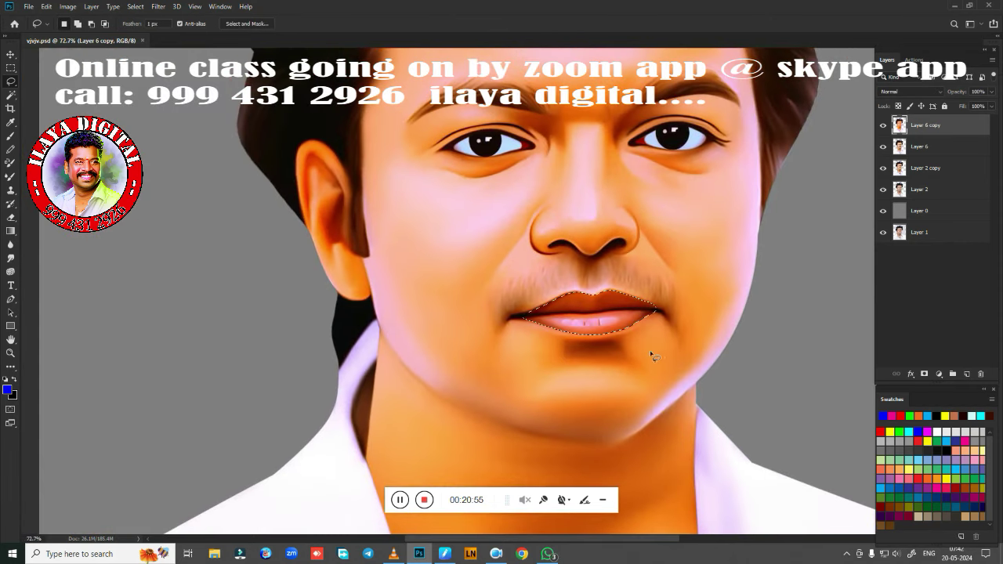
Step: Darken the lips in Curves by moving the black input point right
key("ctrl+m")
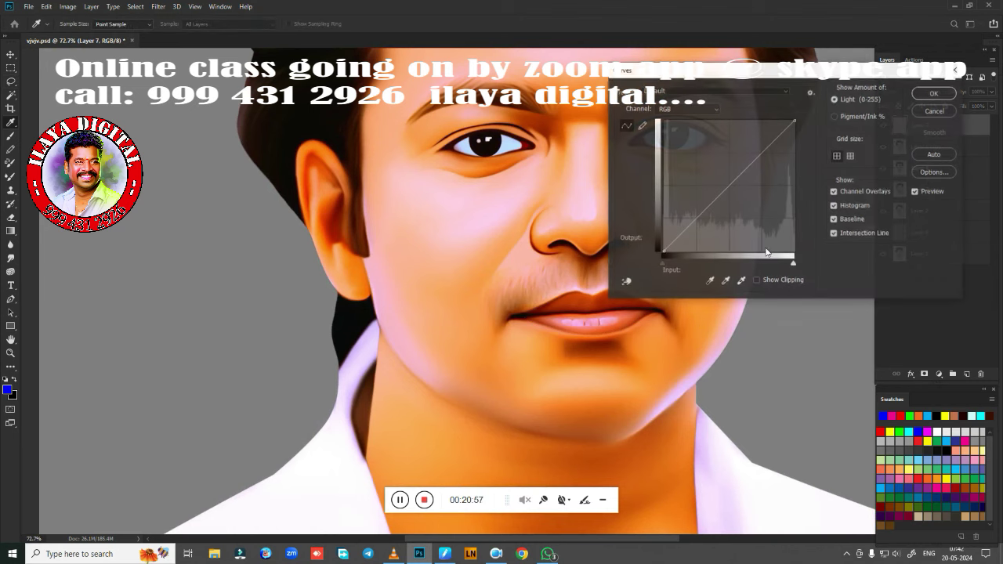
left_click_drag(663, 264, 678, 260)
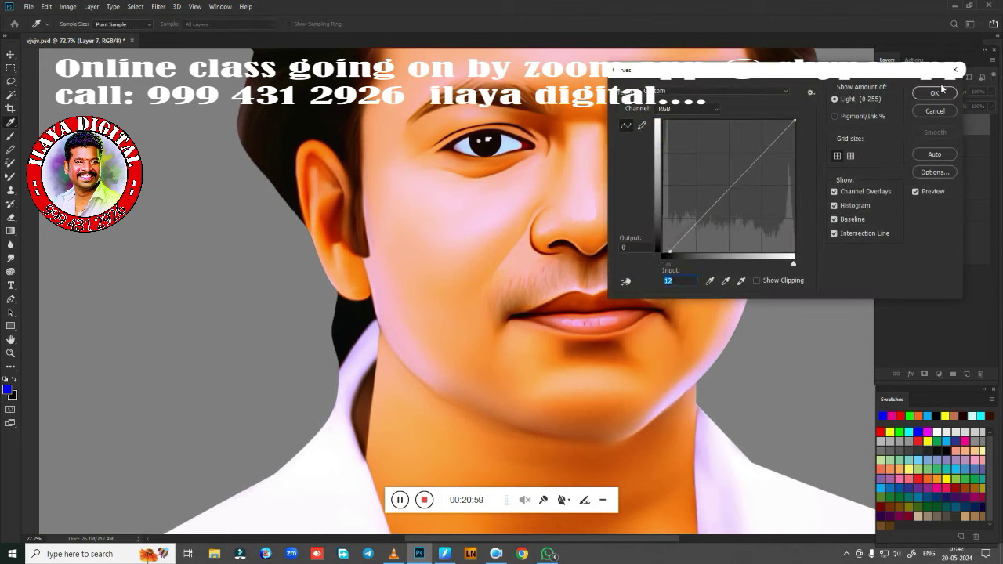
left_click(938, 91)
Step: Raise the lips' saturation and nudge the hue slightly in Hue/Saturation
key("ctrl+u")
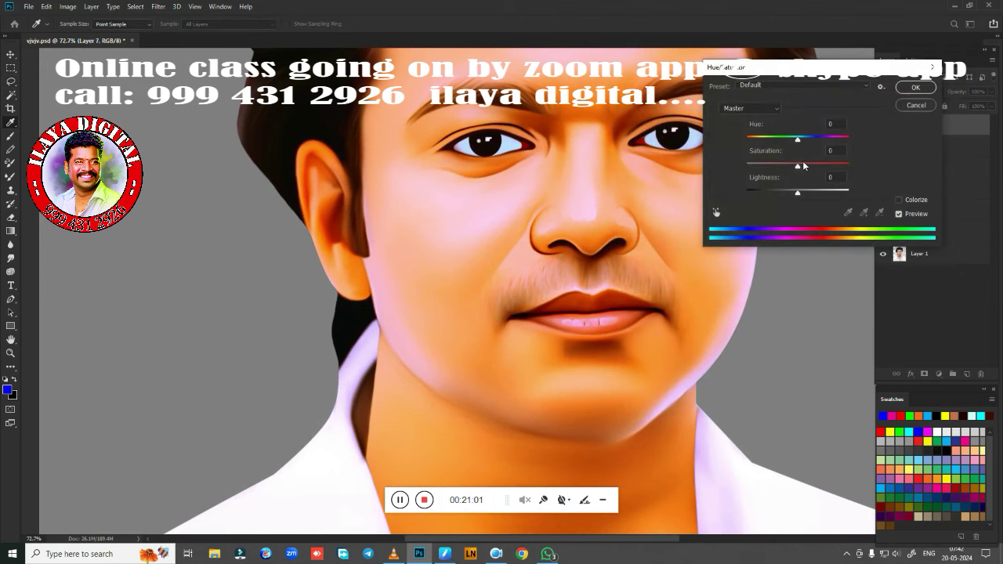
mouse_move(798, 167)
left_mouse_down()
mouse_move(791, 141)
mouse_move(802, 167)
left_mouse_up()
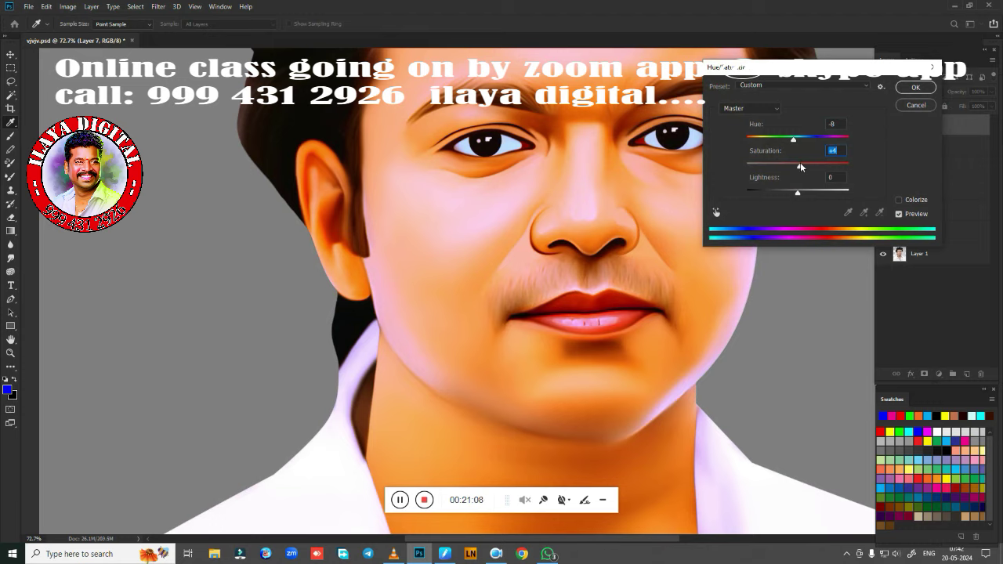
left_click_drag(794, 141, 795, 142)
left_click(915, 88)
Step: Set the lip Layer 7 Fill to about 65% and merge it down into Layer 6 copy
scroll(716, 309, "down", 3)
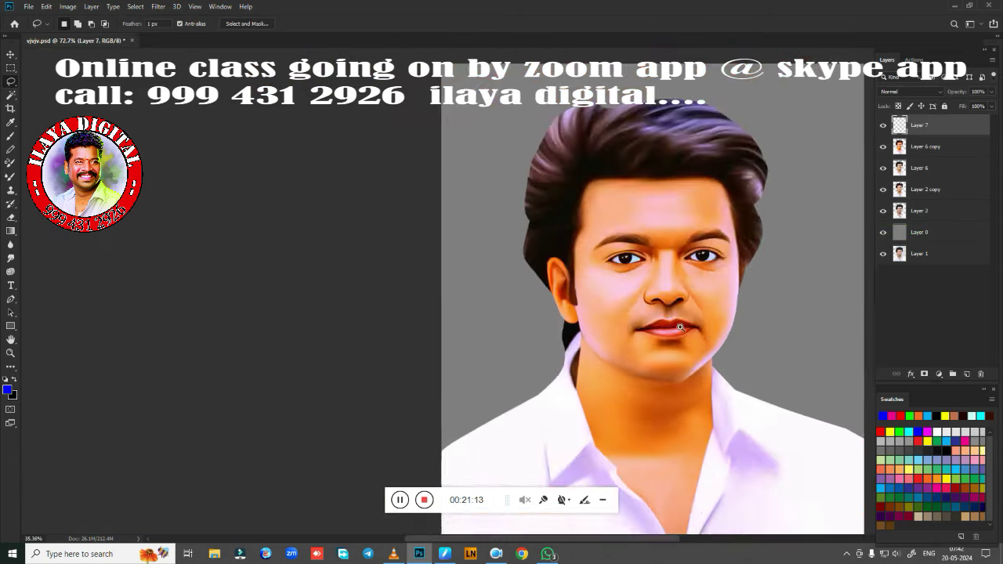
key("ctrl+0")
left_click_drag(558, 323, 612, 317)
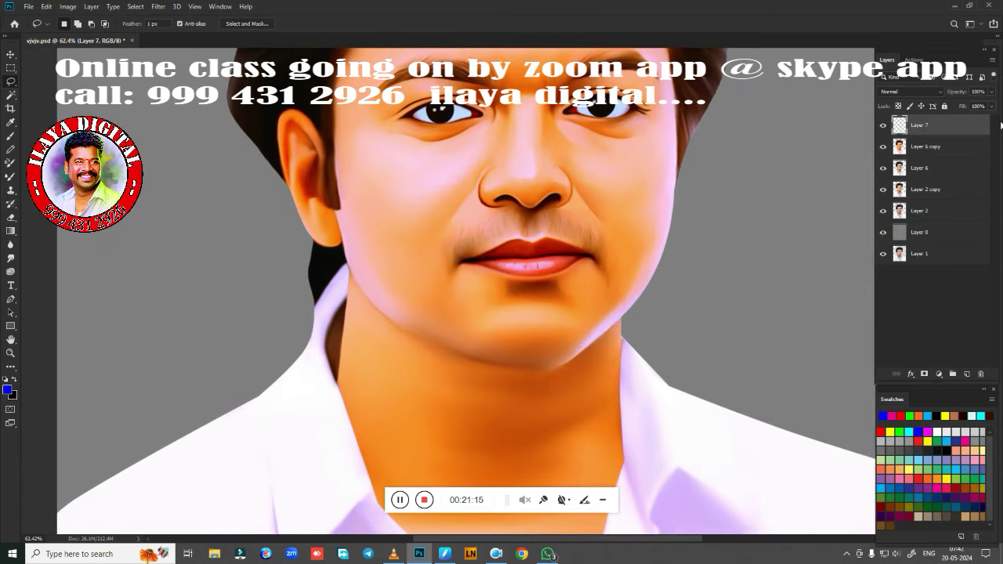
left_click_drag(991, 106, 947, 125)
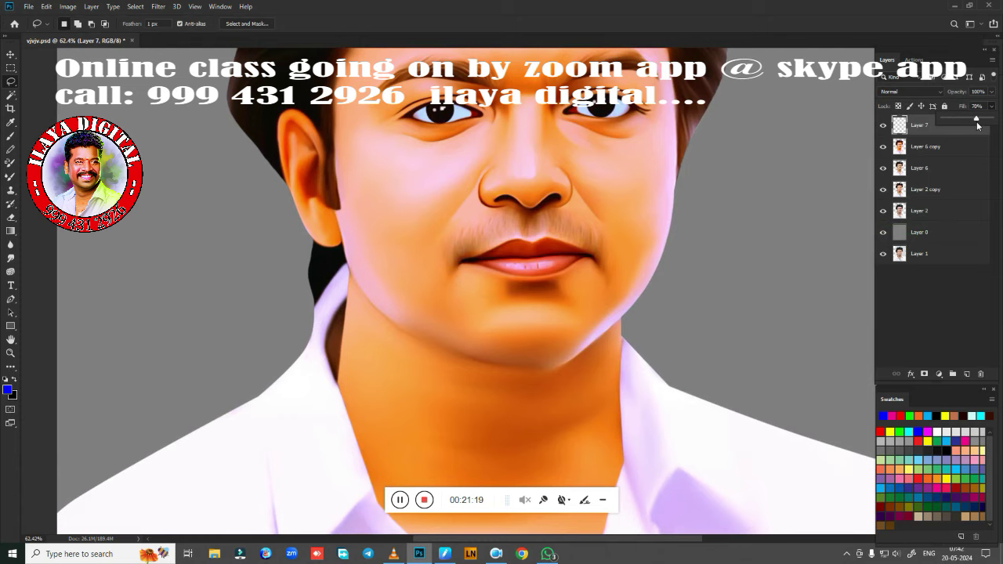
left_click_drag(968, 121, 993, 123)
left_click_drag(783, 329, 680, 343)
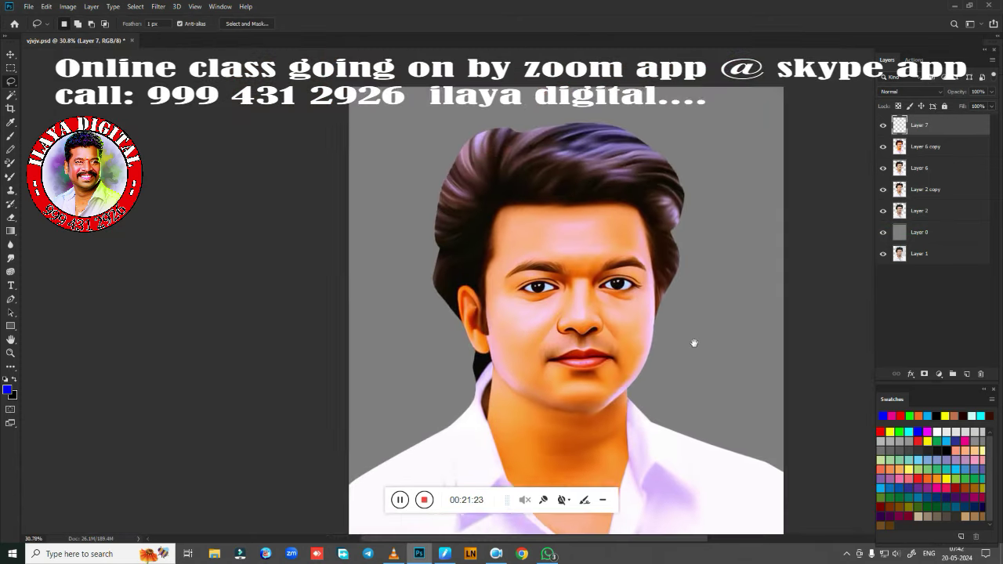
scroll(680, 343, "up", 3)
left_click_drag(992, 107, 977, 123)
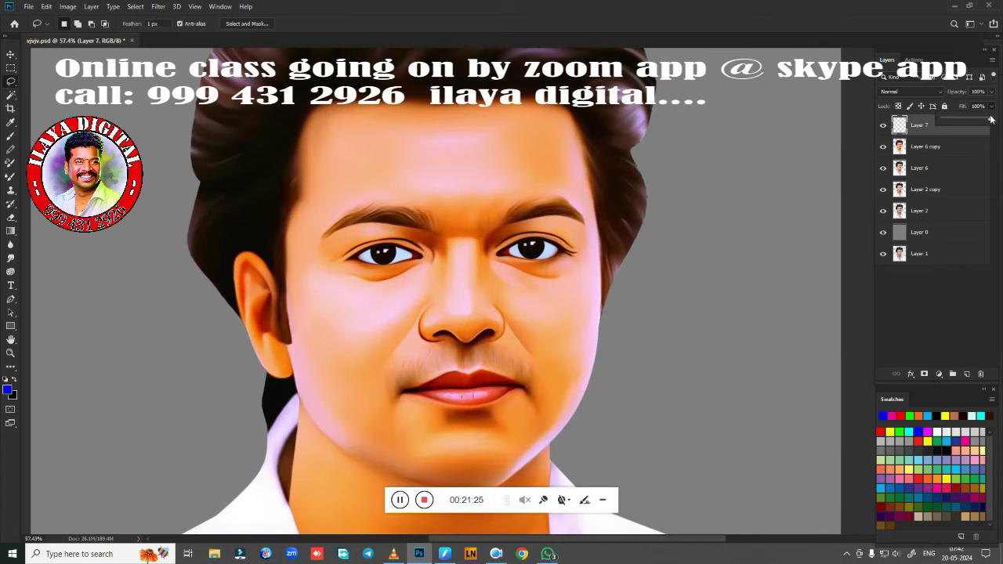
left_click(971, 148, "shift")
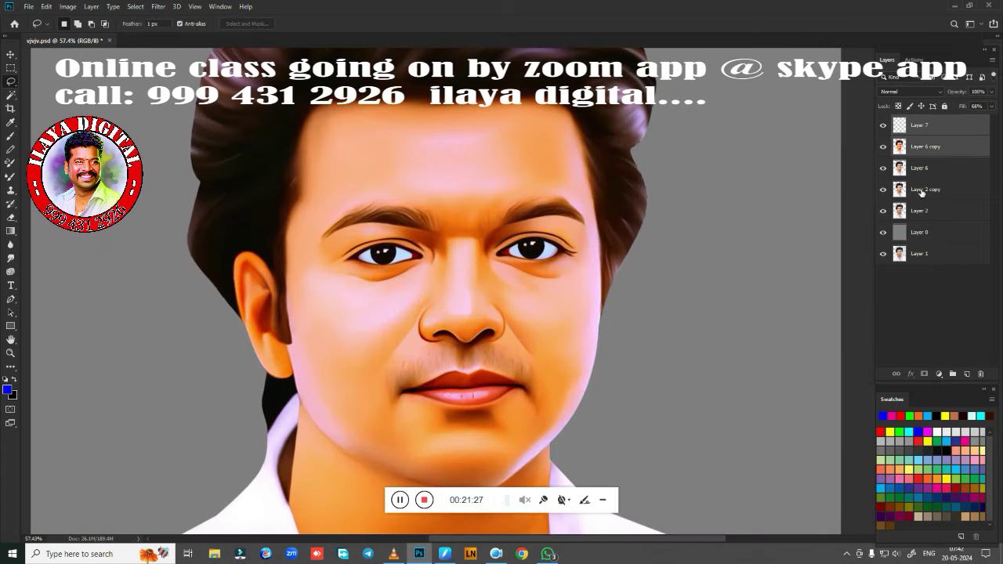
key("ctrl+e")
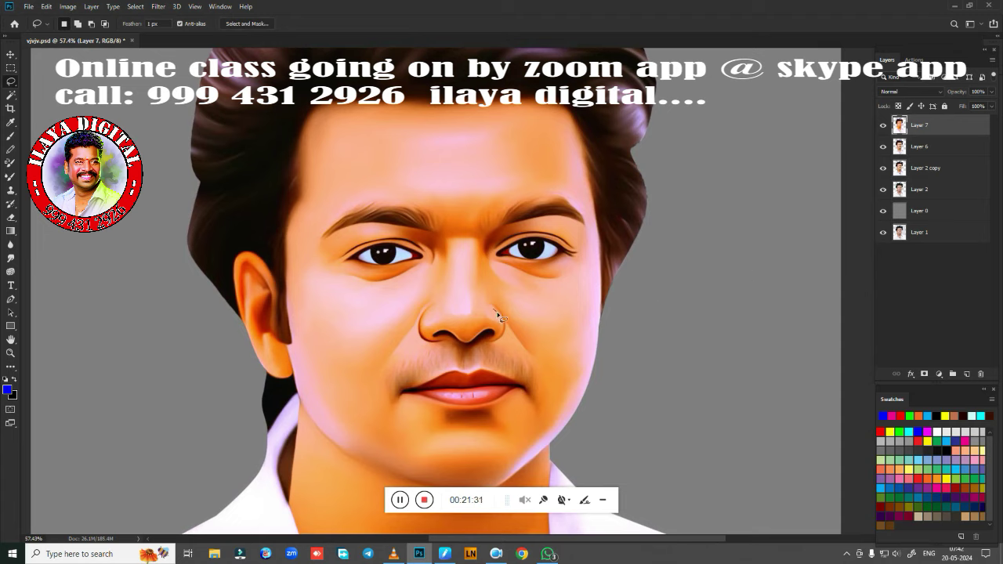
Step: Lasso the forehead, nose and under-eye cheeks and feather the selection
mouse_move(559, 371)
left_mouse_down()
mouse_move(492, 231)
mouse_move(323, 308)
mouse_move(495, 325)
left_mouse_up()
key("shift+F6")
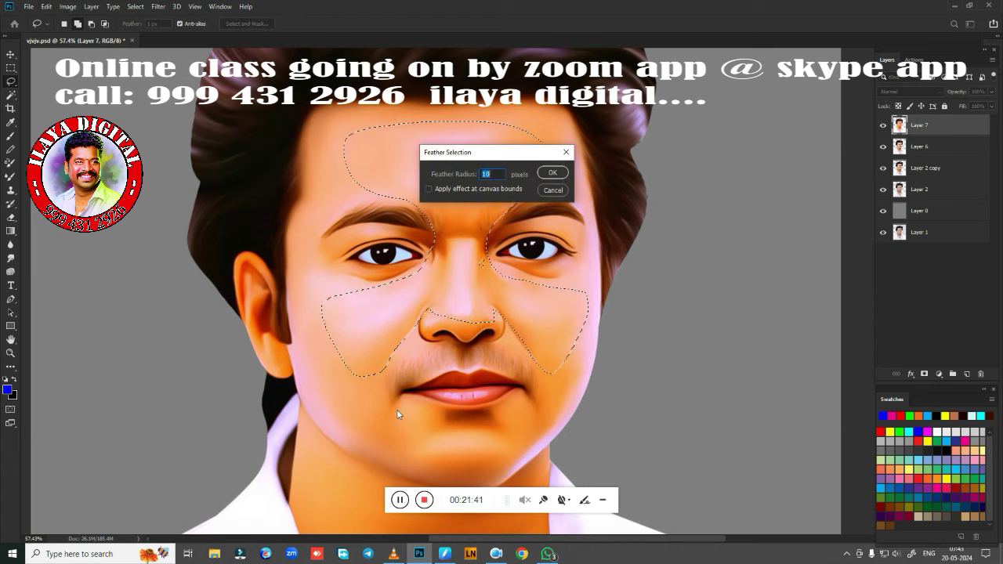
key("Return")
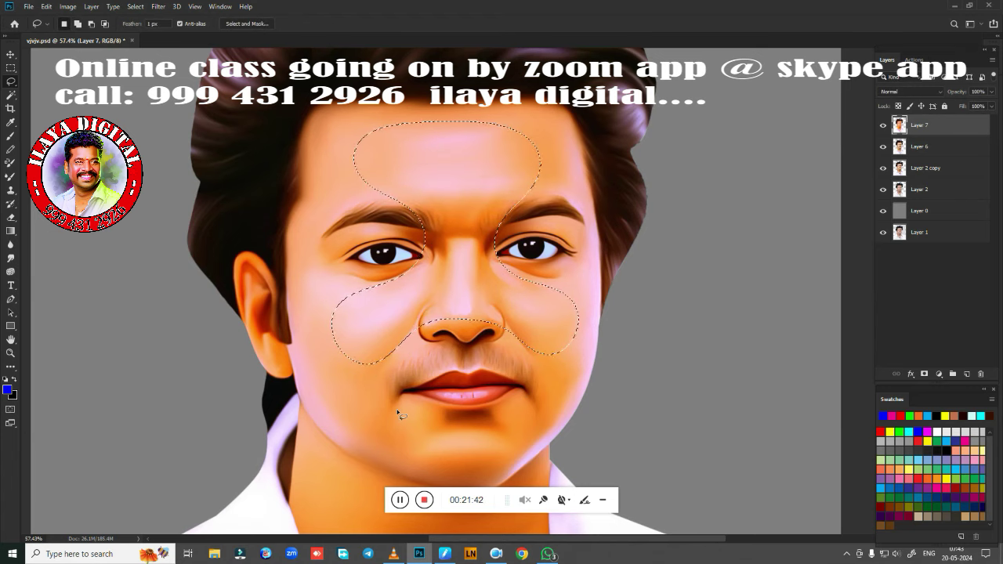
Step: Fill the selection with 50% Gray at 10% opacity, then feather it much wider
key("shift+F5")
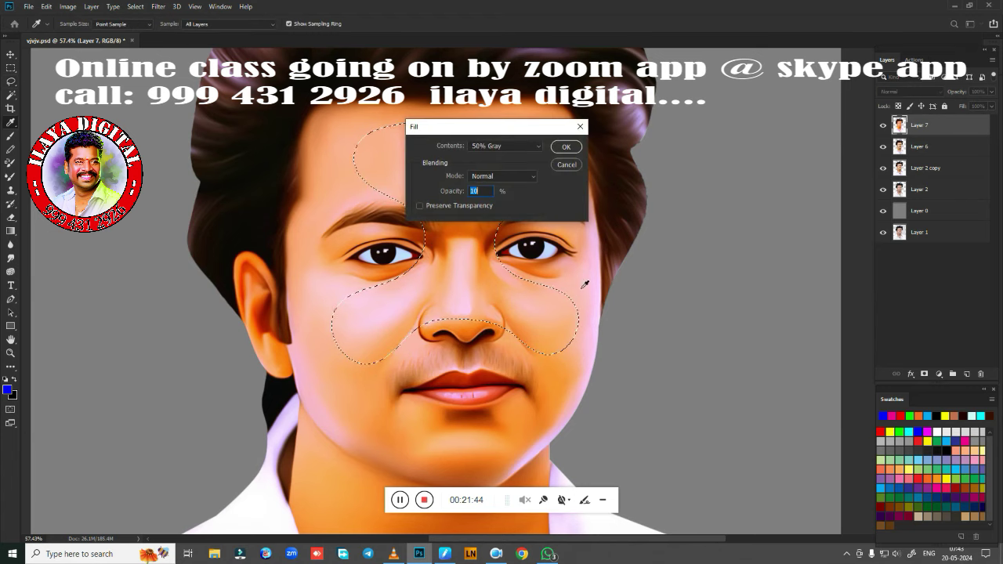
key("Return")
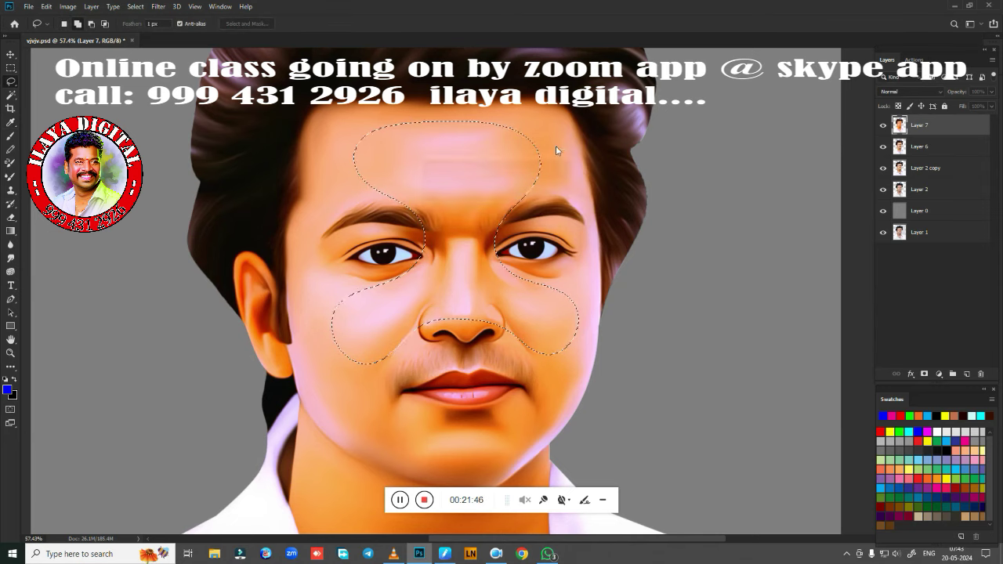
key("shift+F6")
key("Return")
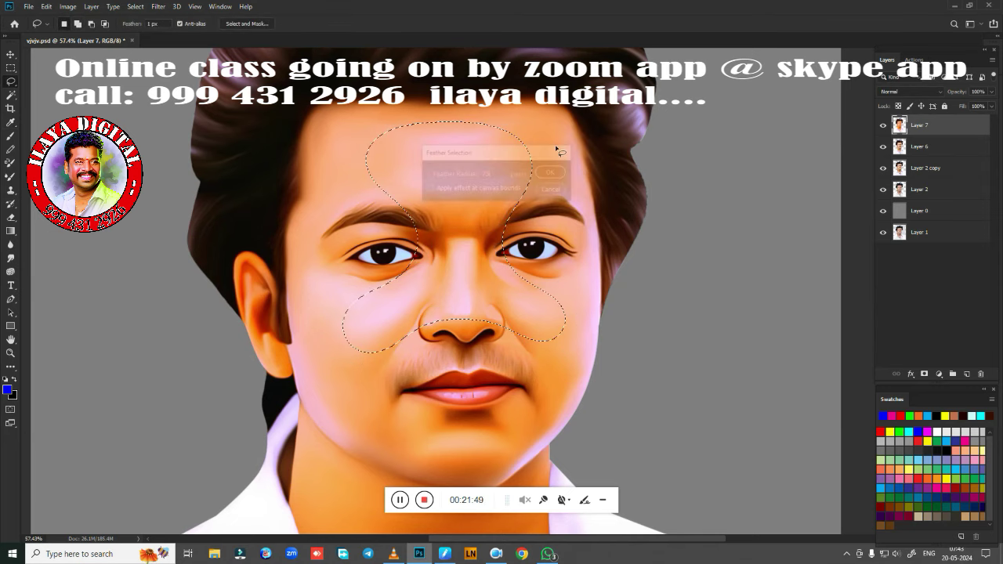
Step: In Color Balance, shift the midtones slightly toward Magenta and toward Red
key("ctrl+b")
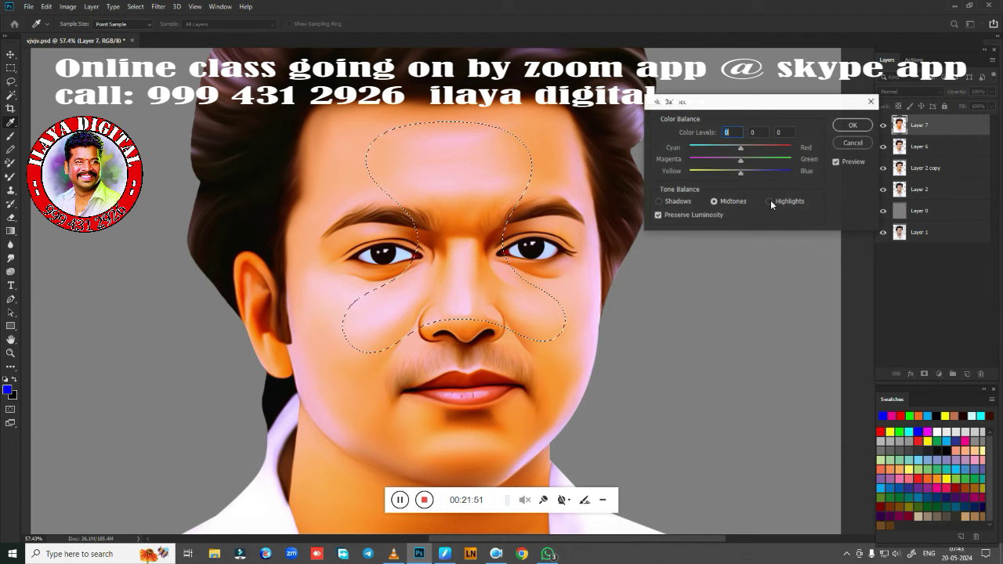
left_click_drag(737, 160, 739, 163)
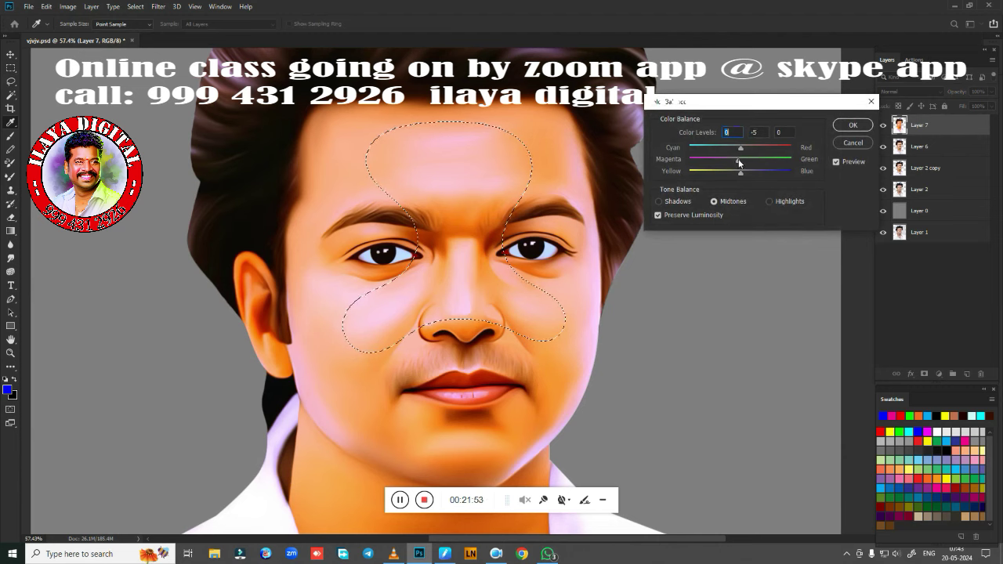
key("Tab")
left_click_drag(739, 160, 736, 160)
left_click_drag(736, 161, 736, 163)
left_click_drag(745, 148, 752, 148)
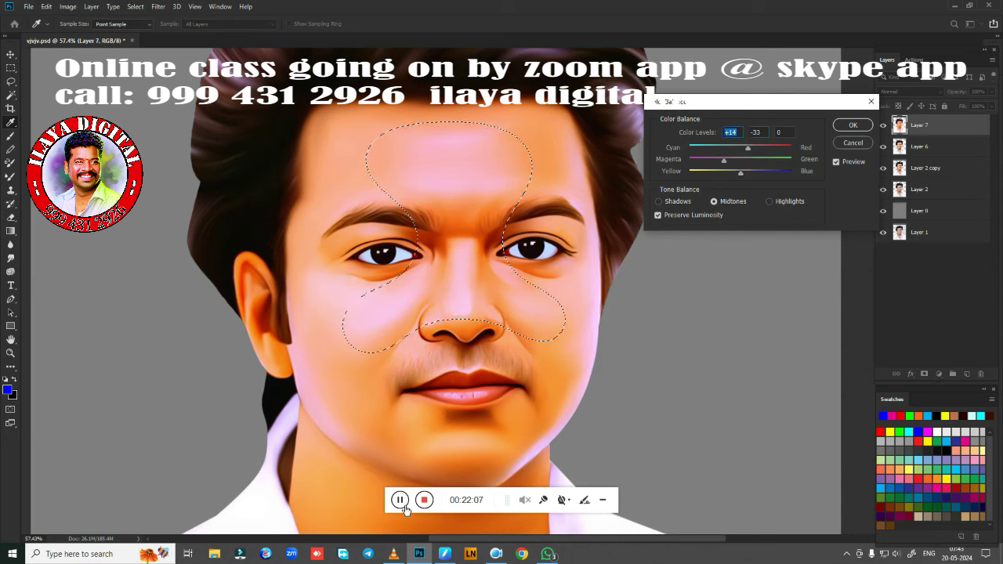
left_click(558, 359)
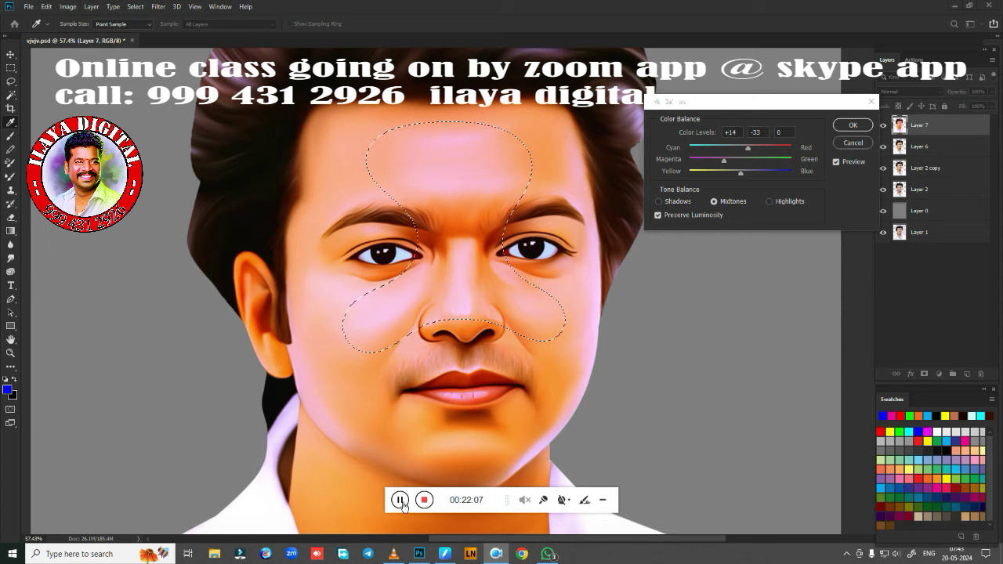
Step: Warm the highlights toward Red and apply the colour balance change
left_click(724, 162)
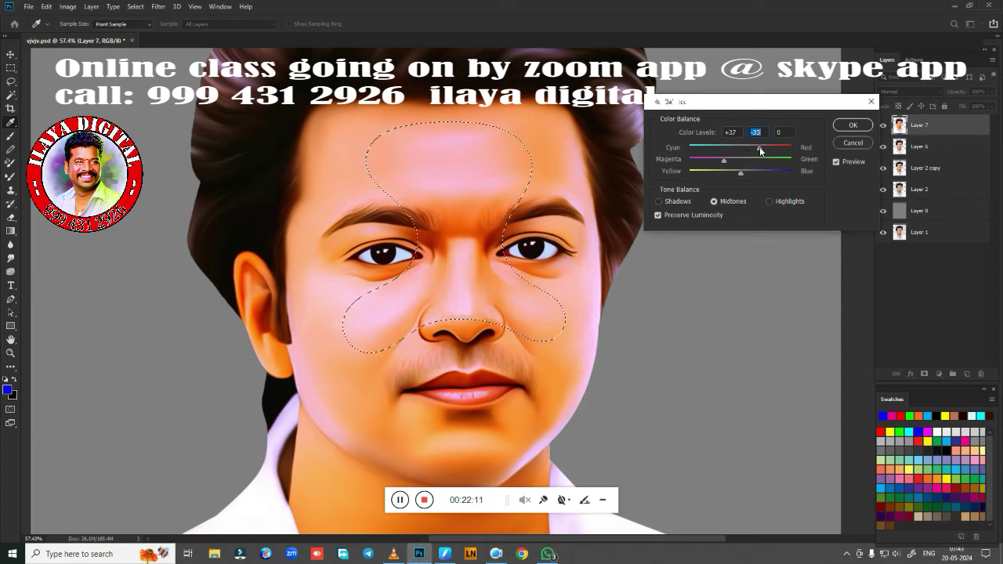
left_click(769, 202)
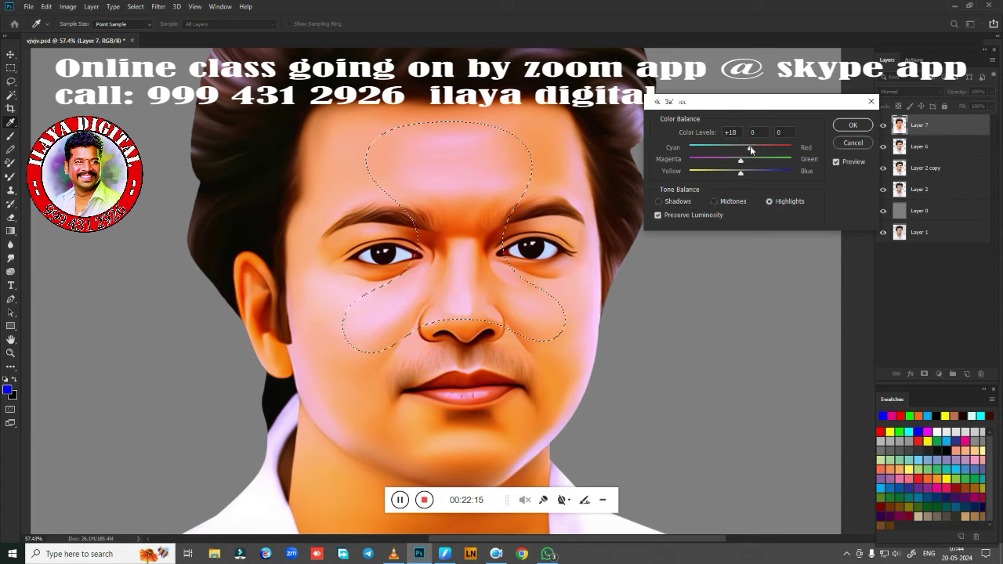
mouse_move(747, 150)
left_mouse_down()
mouse_move(738, 160)
mouse_move(750, 173)
left_mouse_up()
left_click(680, 202)
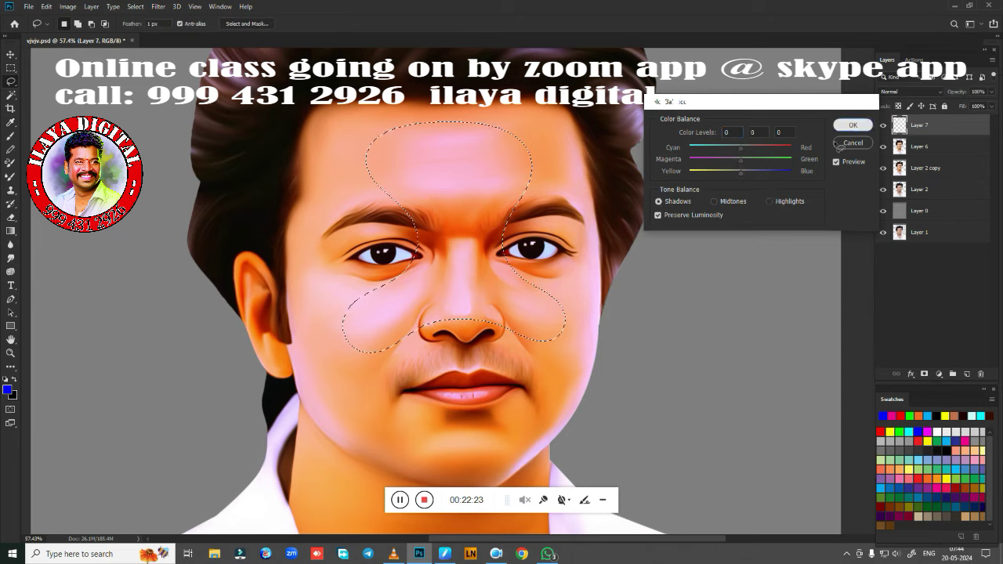
key("Return")
Step: Clear the selection, zoom in, and lasso the jaw, chin and neck plus the upper lip area
key("ctrl+d")
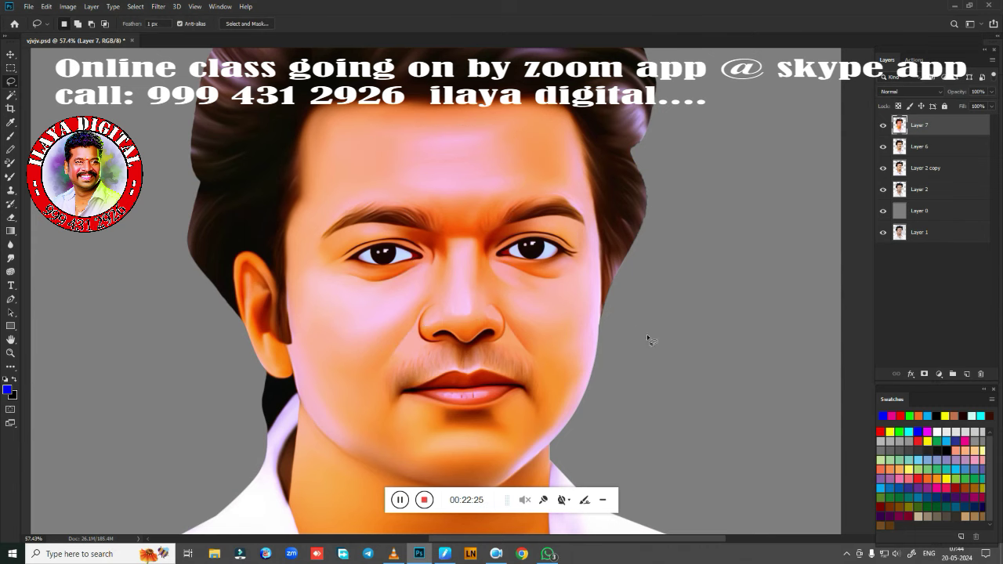
key("ctrl+0")
scroll(634, 274, "up", 2)
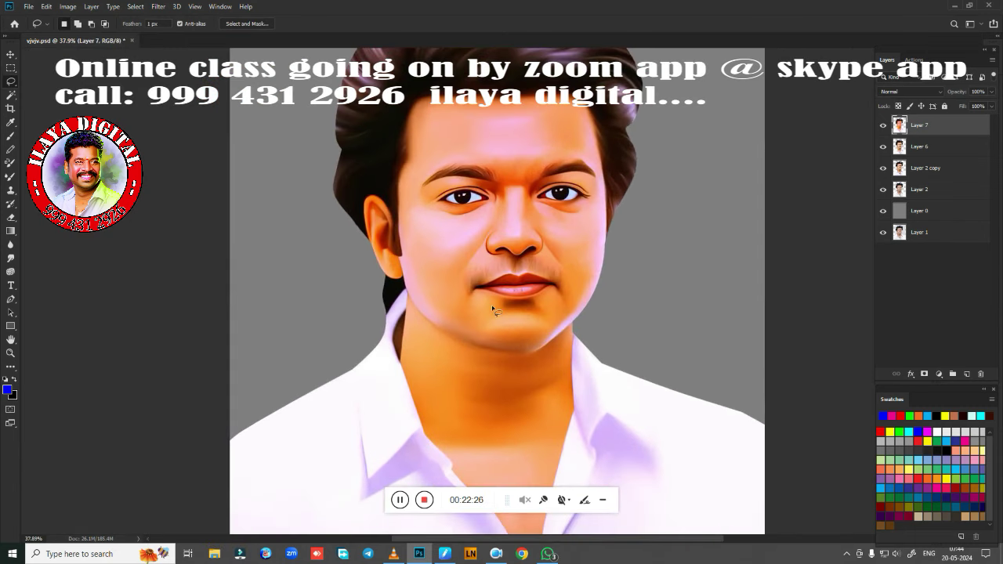
mouse_move(454, 305)
left_mouse_down()
mouse_move(408, 349)
mouse_move(472, 409)
mouse_move(559, 399)
mouse_move(578, 353)
mouse_move(572, 332)
left_mouse_up()
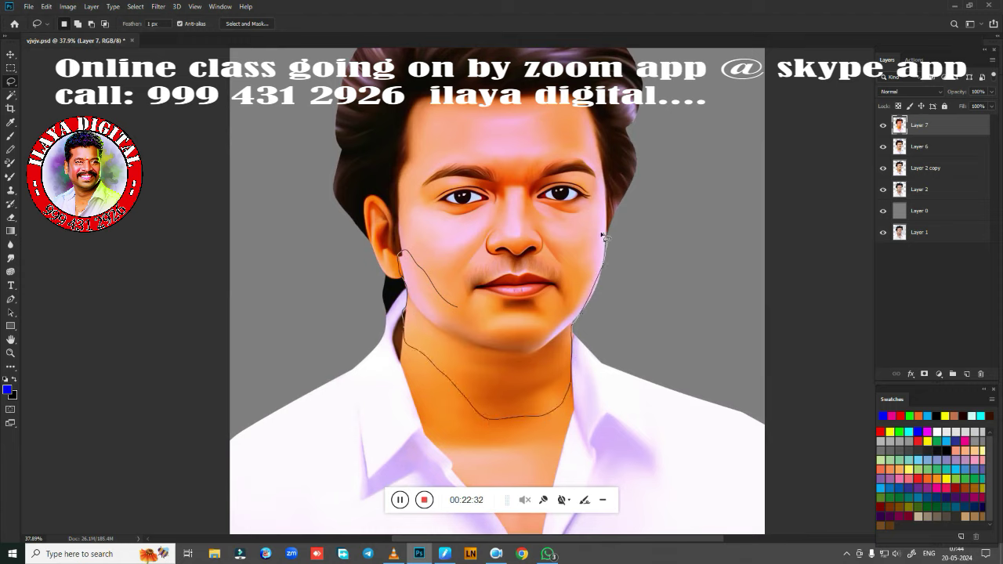
mouse_move(602, 234)
left_mouse_down()
mouse_move(568, 295)
mouse_move(454, 308)
mouse_move(506, 265)
mouse_move(504, 276)
left_mouse_up()
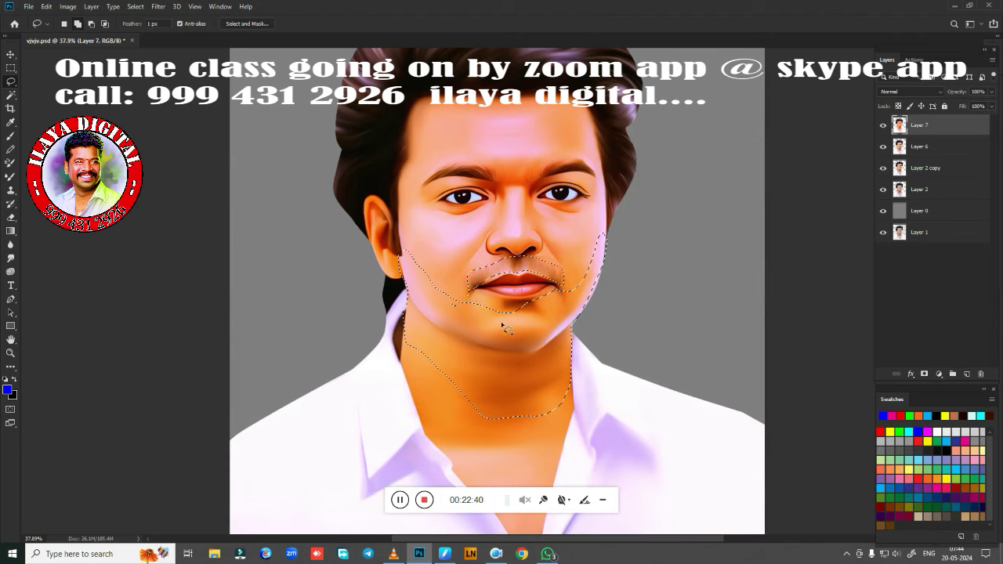
left_click_drag(508, 279, 505, 312)
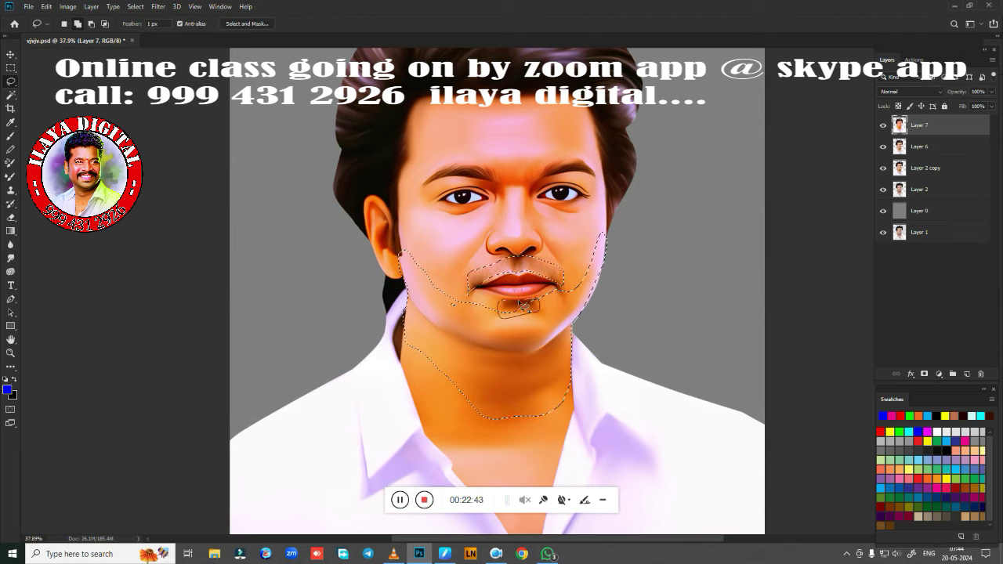
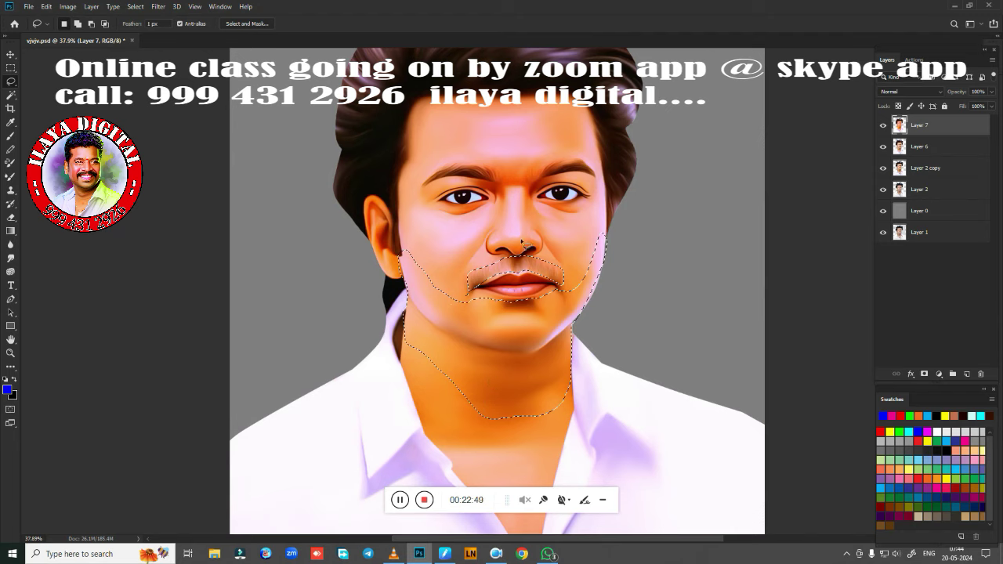
Step: Feather the chin selection by 10 px, colour-balance its midtones and highlights, then deselect
key("shift+F6")
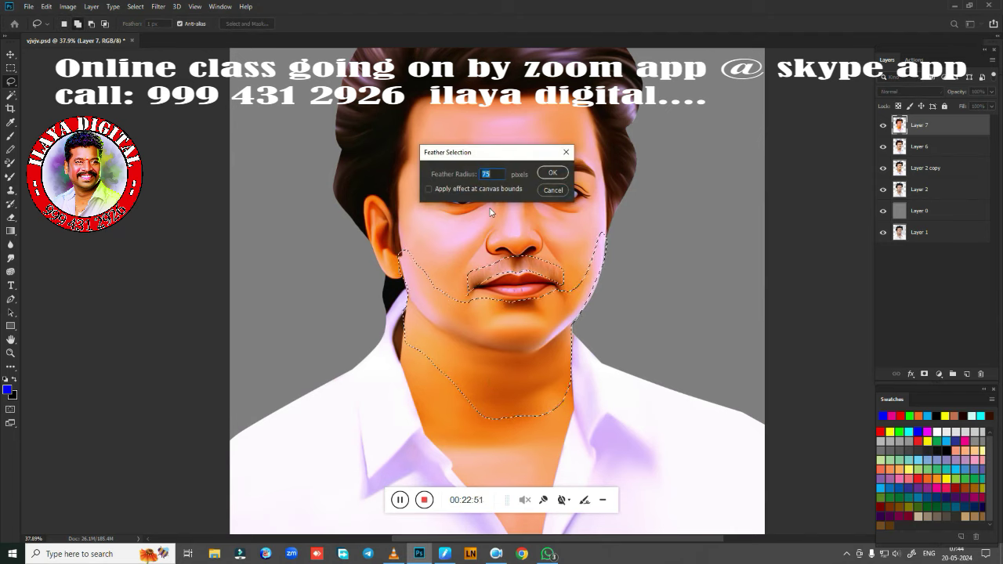
type("100")
key("Return")
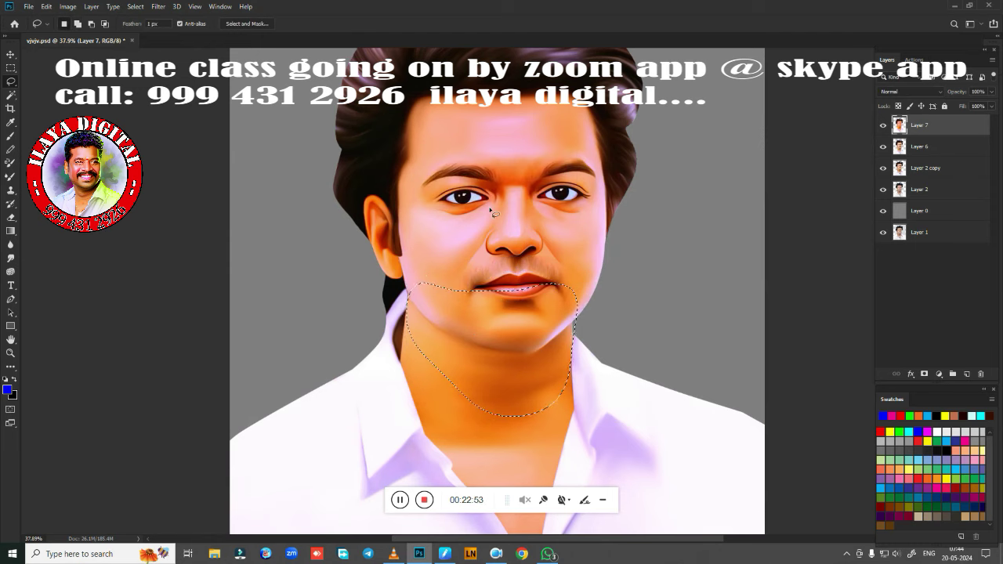
key("ctrl+b")
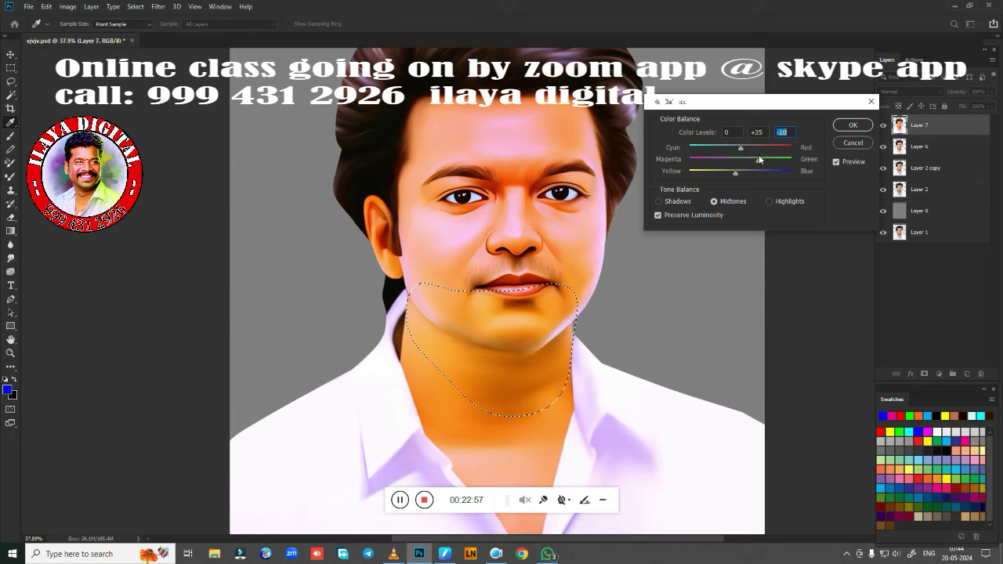
left_click(769, 201)
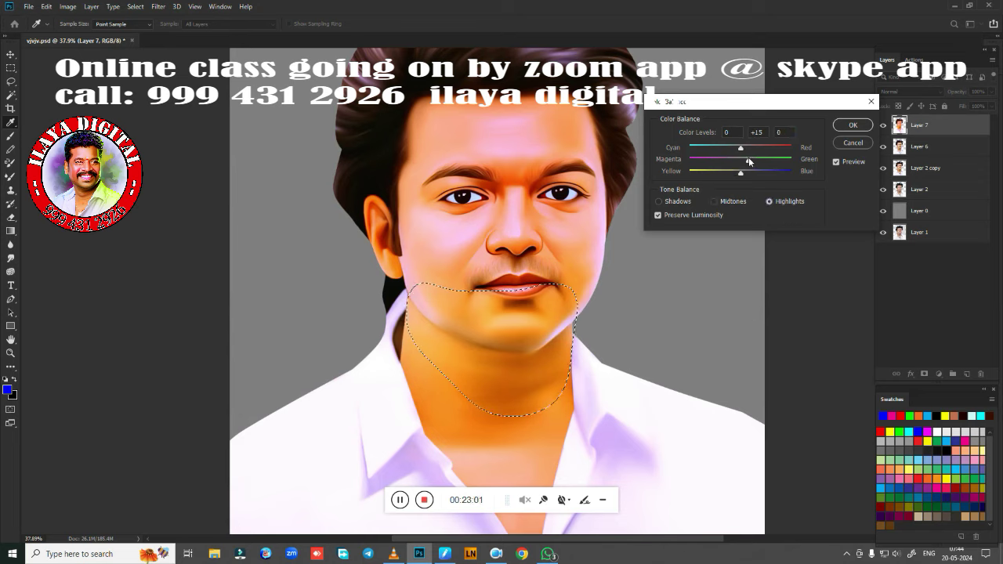
left_click(748, 159)
left_click(848, 127)
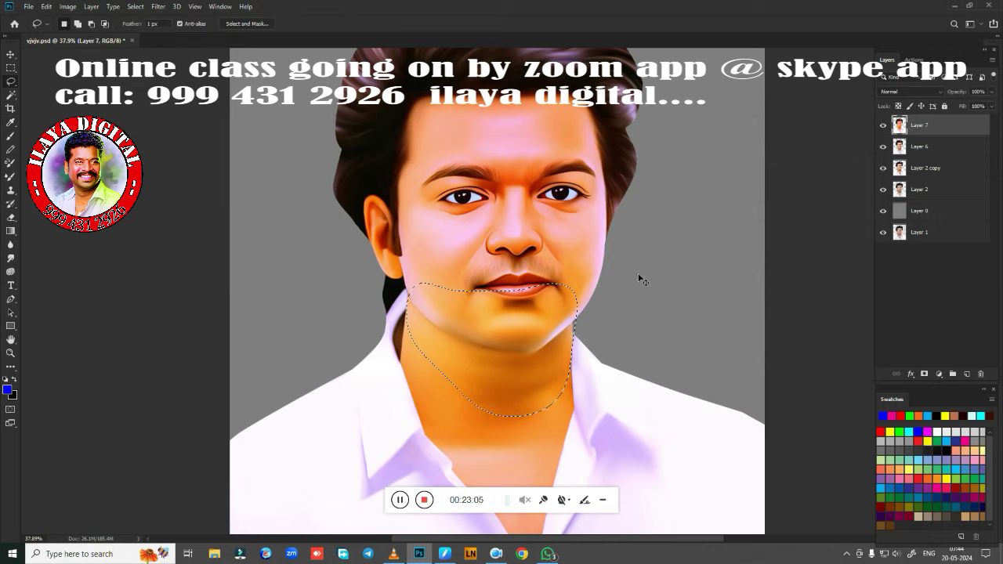
key("ctrl+d")
Step: Apply Selective Color to the portrait, nudging Yellow in Reds and lowering Yellow in Yellows
scroll(660, 319, "down", 3)
scroll(597, 300, "up", 3)
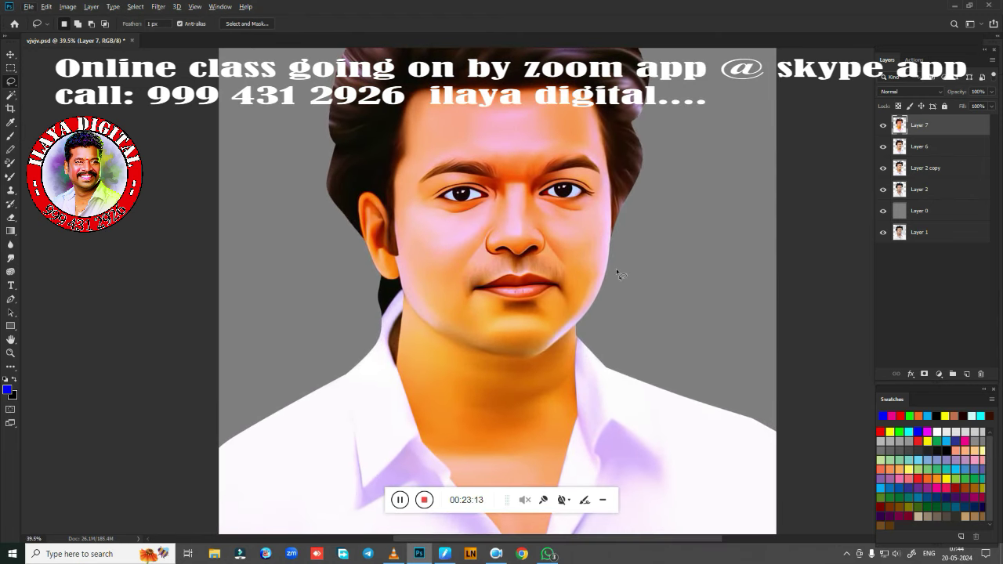
key("alt+i")
key("a")
key("s")
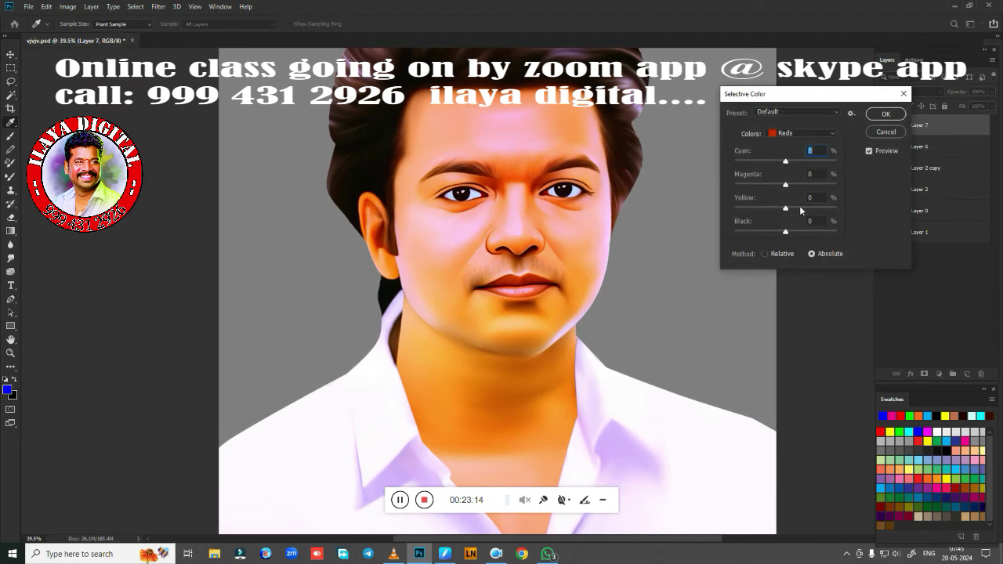
left_click_drag(786, 206, 781, 212)
left_click(794, 135)
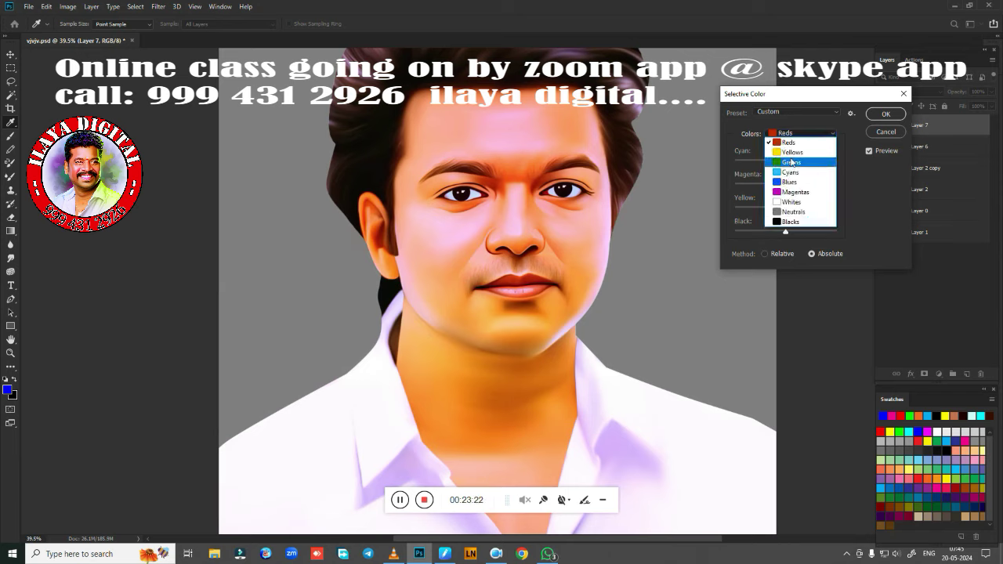
left_click(791, 148)
left_click_drag(785, 208, 781, 210)
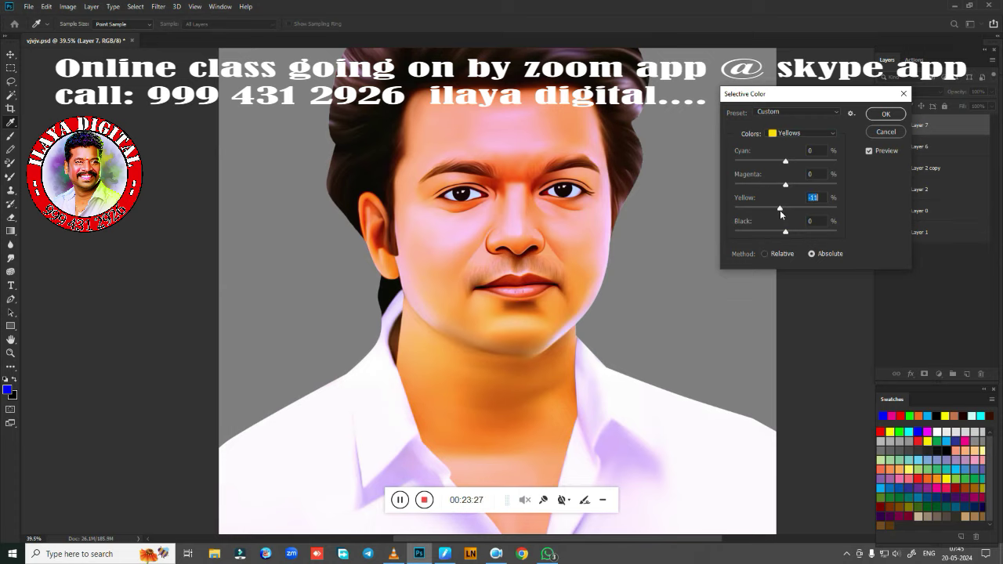
left_click_drag(780, 210, 774, 210)
left_click(886, 113)
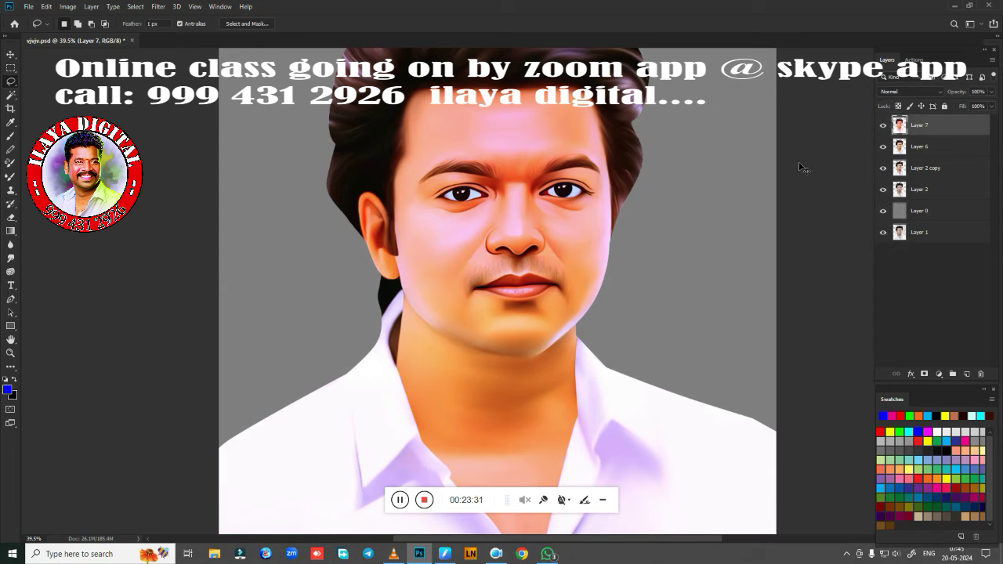
Step: Raise the portrait's saturation to +12 with Hue/Saturation
key("ctrl+u")
left_click_drag(798, 166, 806, 166)
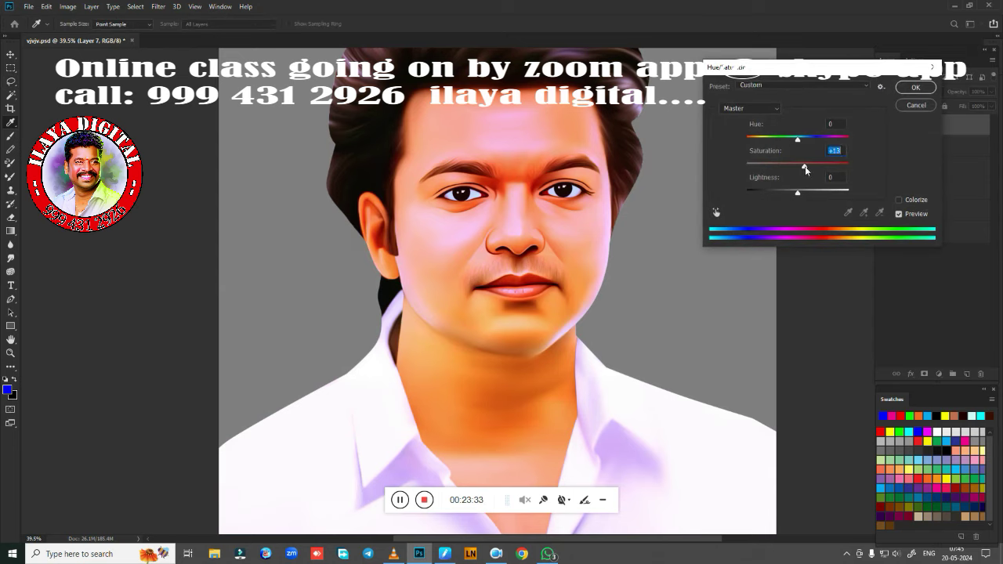
left_click(915, 87)
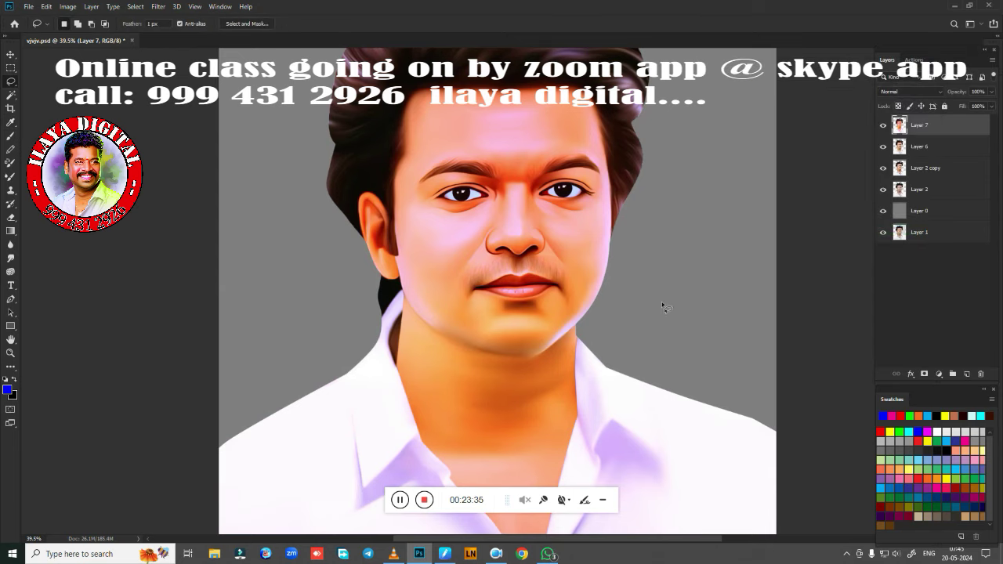
Step: Lasso and feather the left face and hair, then set Selective Color Reds Yellow to +38
scroll(695, 315, "down", 2)
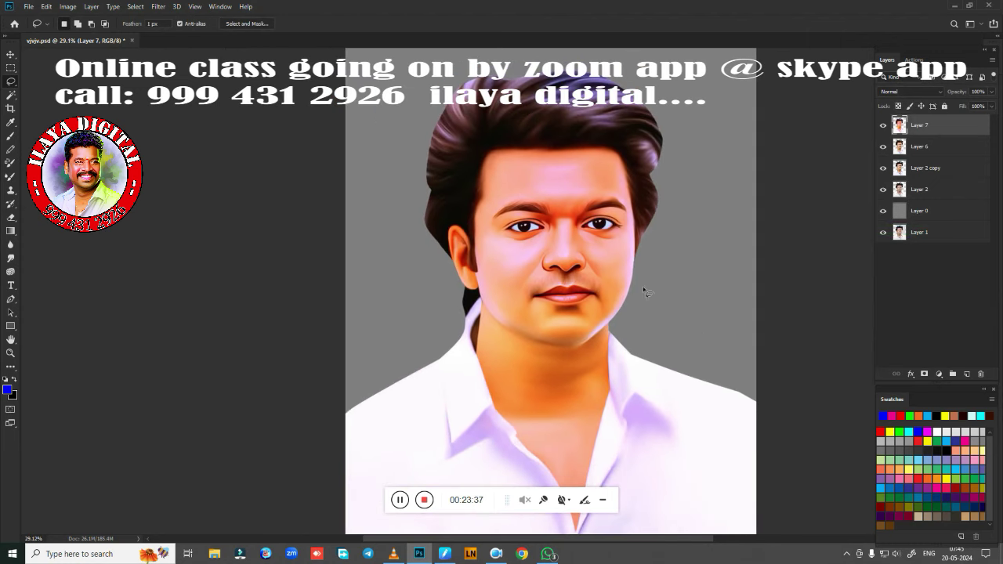
left_click_drag(531, 198, 509, 439)
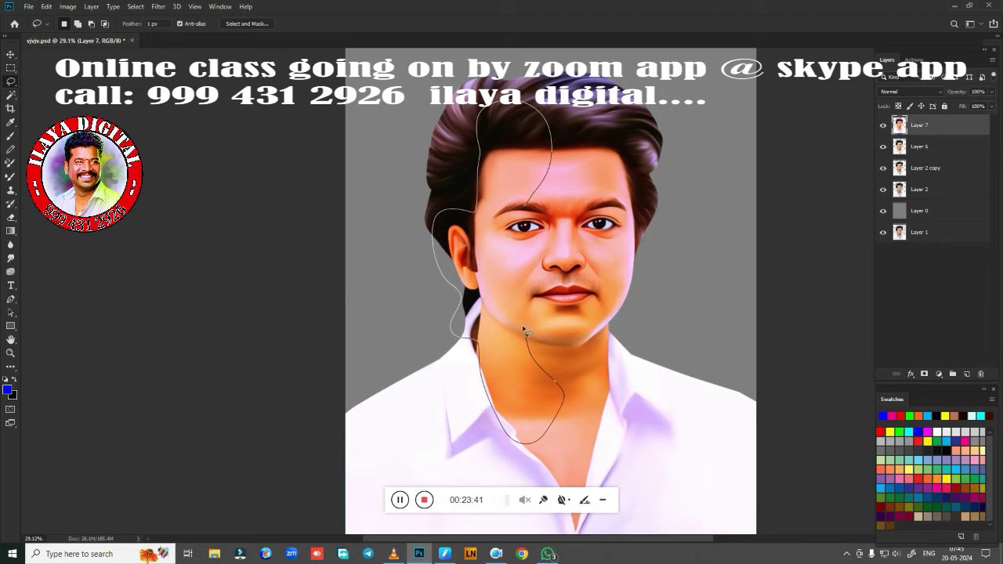
left_click_drag(510, 440, 526, 196)
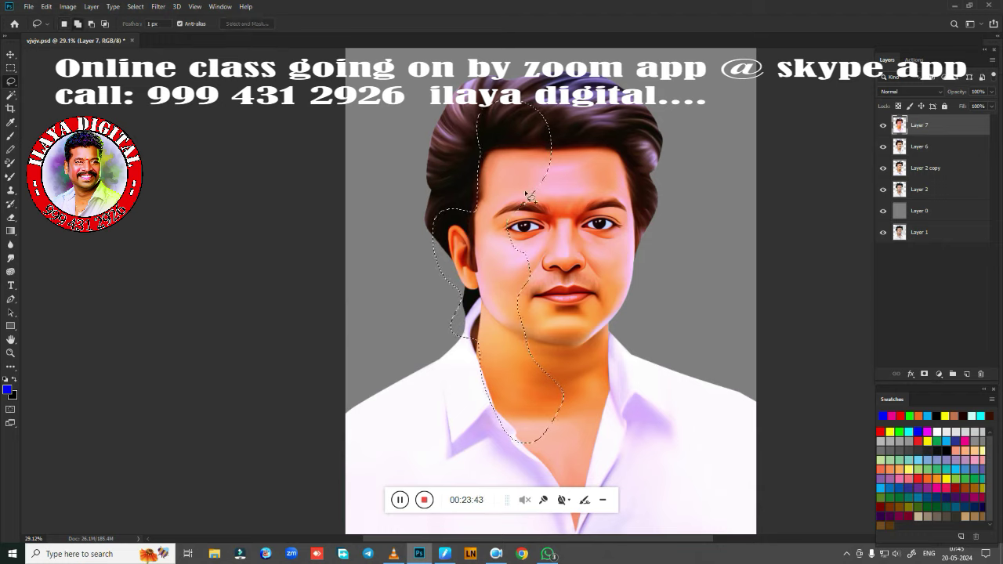
key("shift+F6")
key("Return")
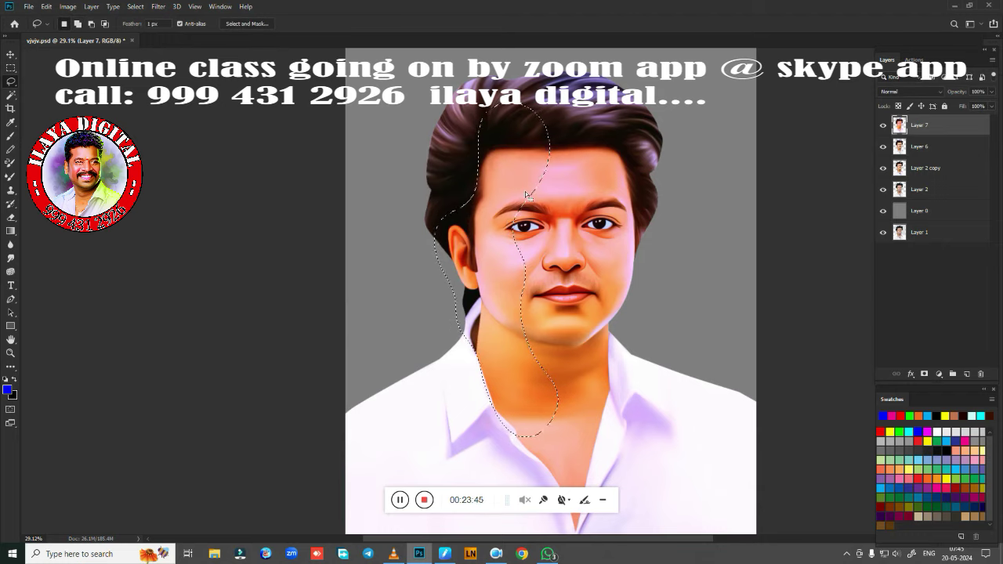
key("alt+i")
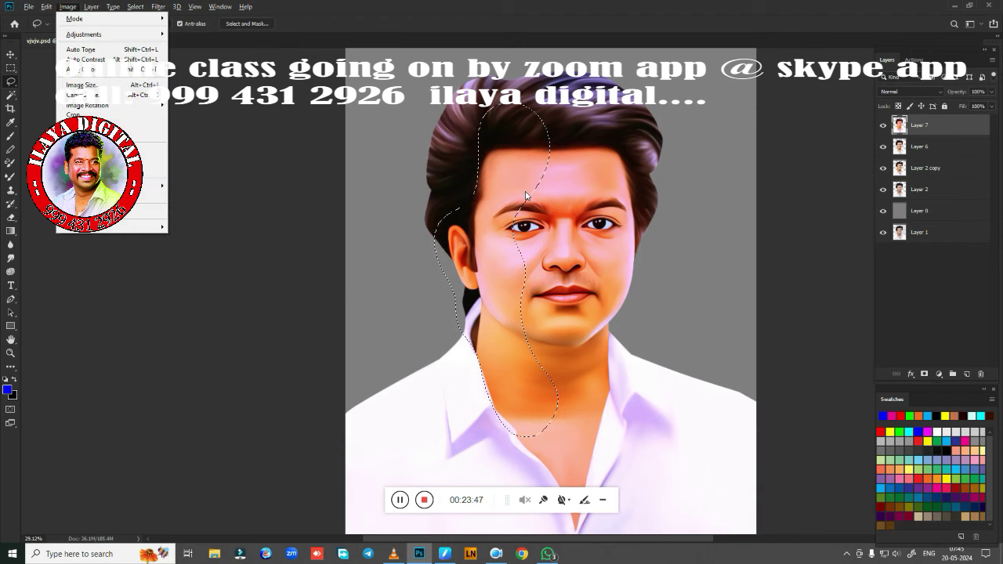
key("j")
key("s")
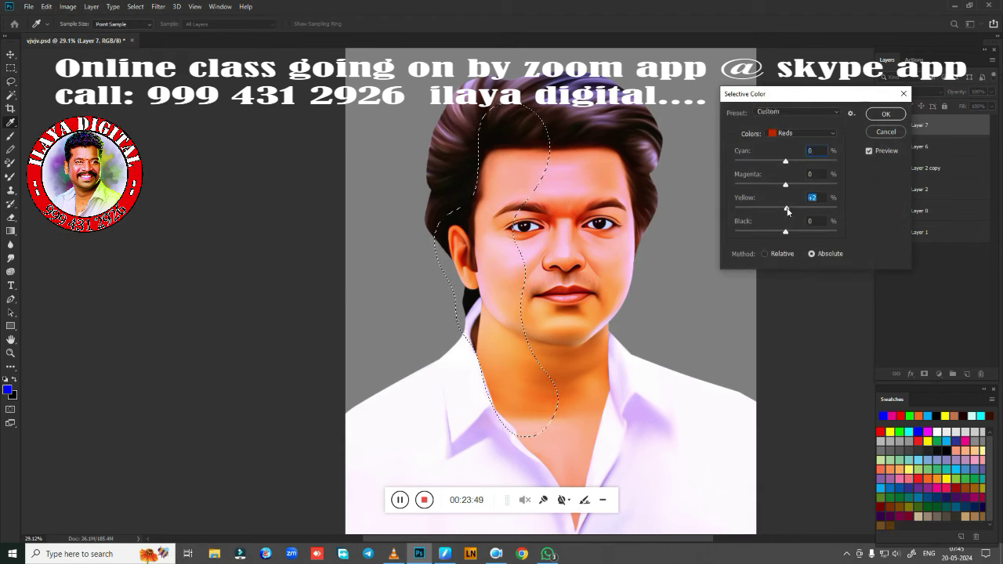
left_click_drag(786, 207, 807, 212)
left_click(886, 114)
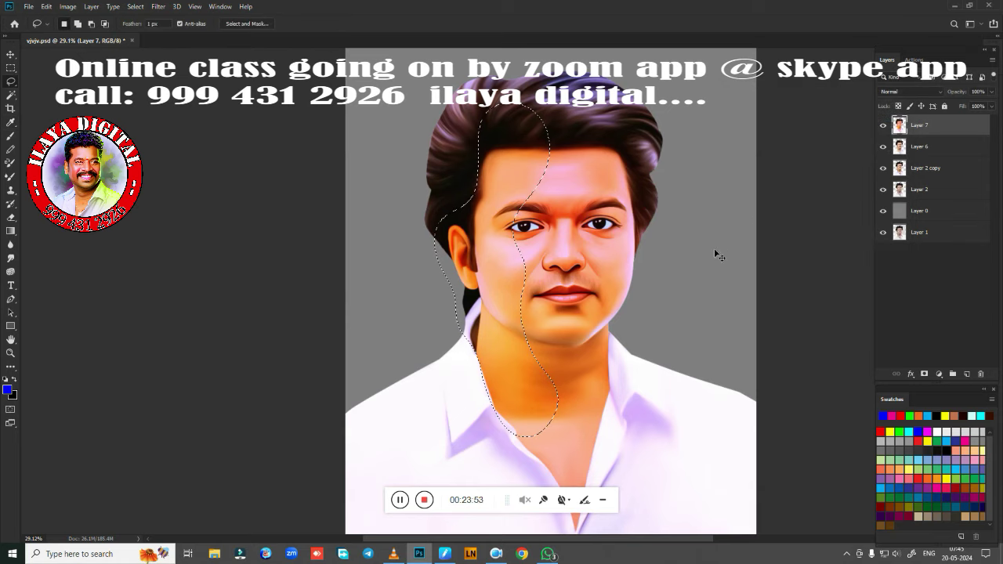
key("ctrl+d")
Step: Select the right side and set Reds to Magenta +22, Yellow -27, Cyan +16
mouse_move(625, 135)
left_mouse_down()
mouse_move(586, 205)
mouse_move(627, 243)
mouse_move(603, 306)
mouse_move(584, 466)
mouse_move(662, 252)
mouse_move(625, 141)
left_mouse_up()
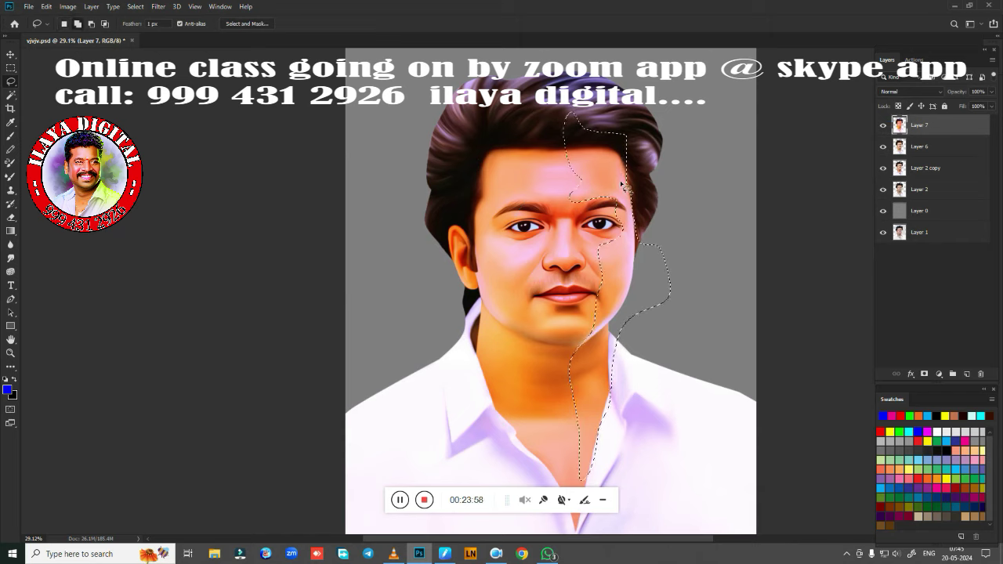
key("shift+F6")
key("Return")
key("alt+i")
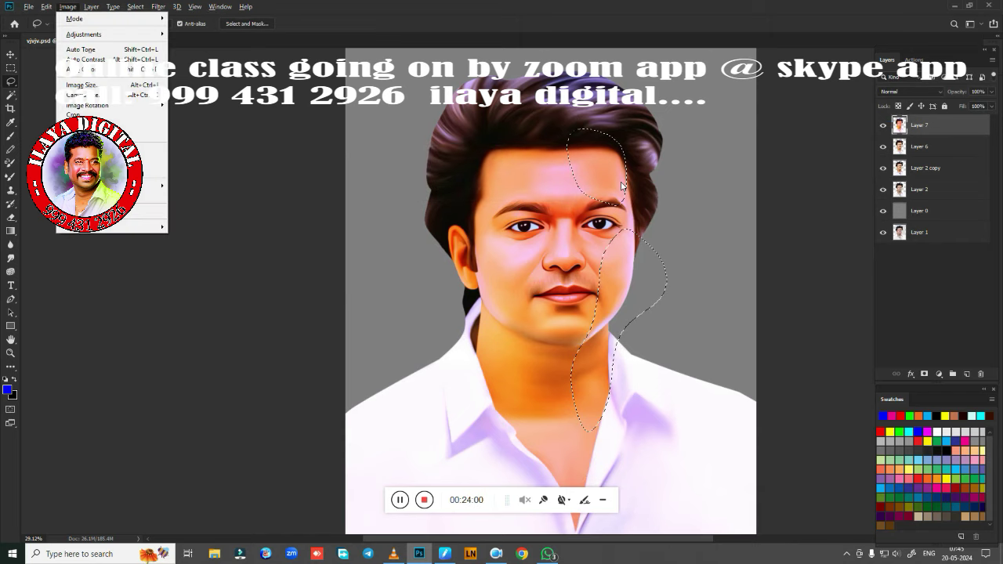
key("a")
key("s")
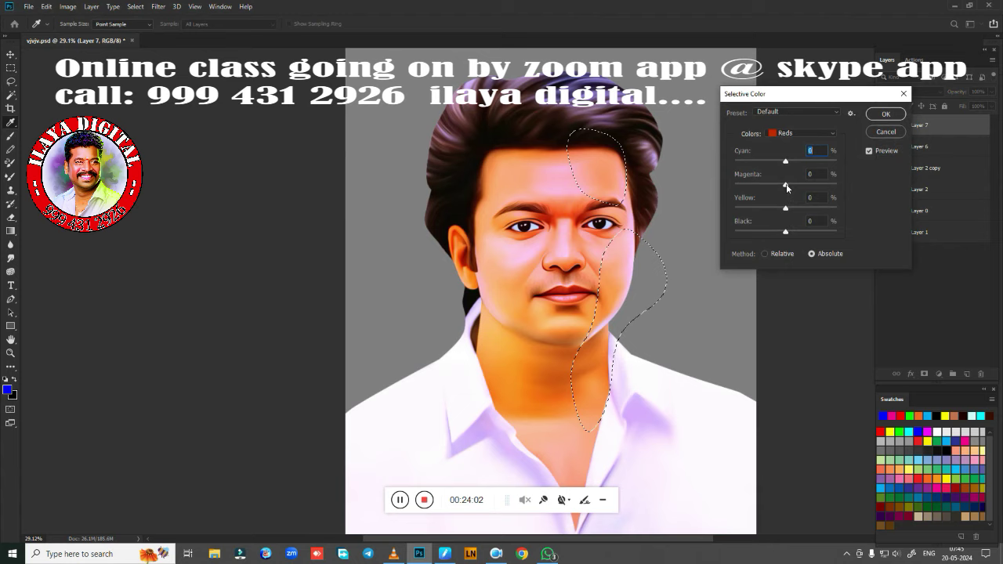
left_click_drag(785, 185, 797, 185)
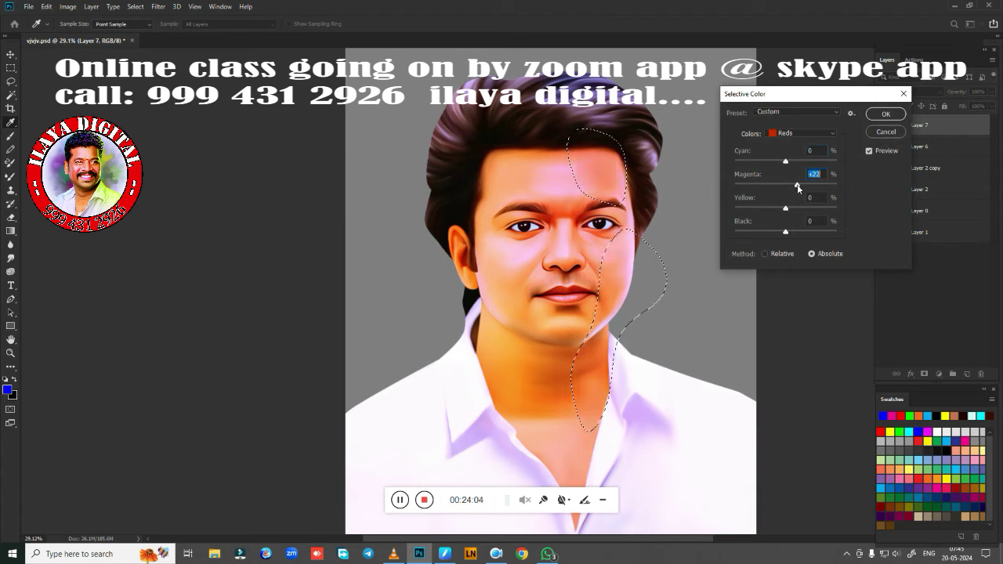
left_click_drag(785, 209, 779, 210)
left_click_drag(785, 160, 794, 161)
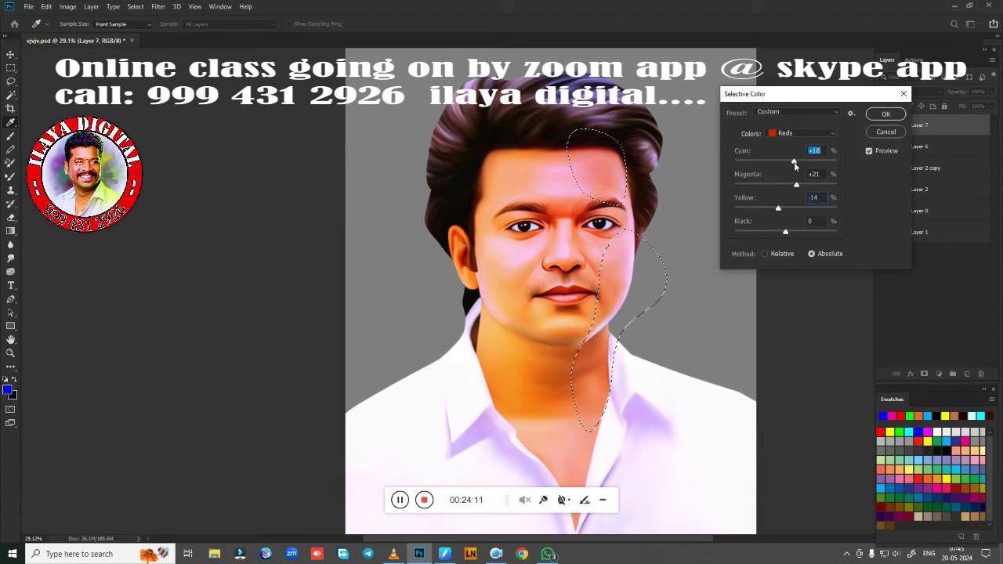
left_click(884, 114)
key("ctrl+d")
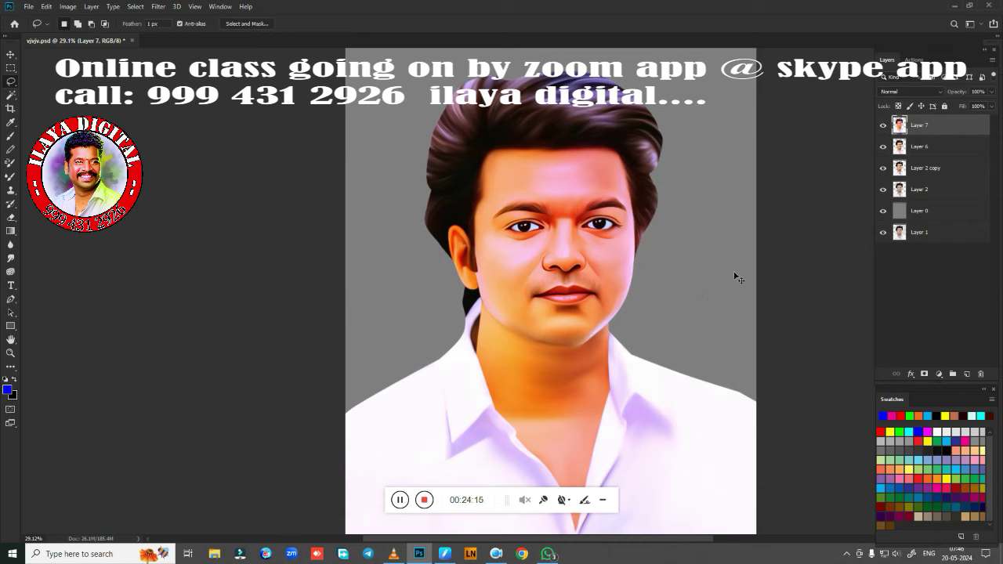
Step: Slightly raise saturation with hue at zero, then apply a Color Balance pass
key("ctrl+u")
left_click_drag(800, 169, 800, 168)
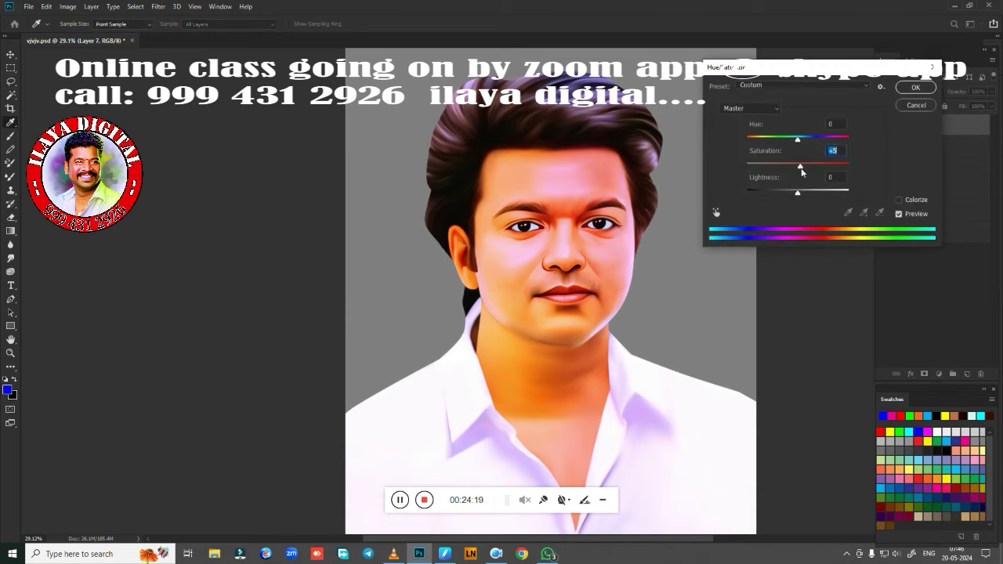
left_click_drag(801, 143, 800, 145)
left_click(901, 91)
key("l")
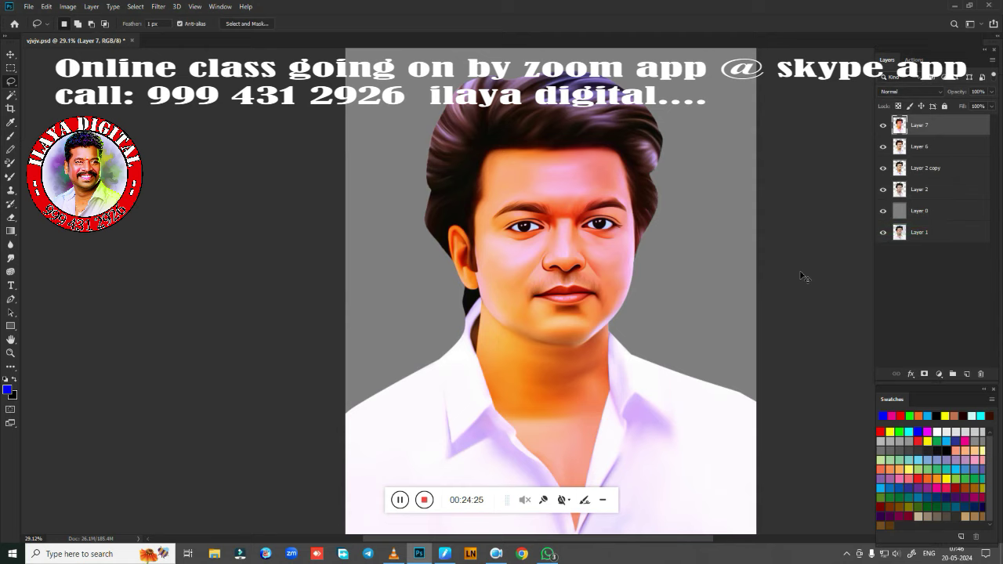
key("ctrl+b")
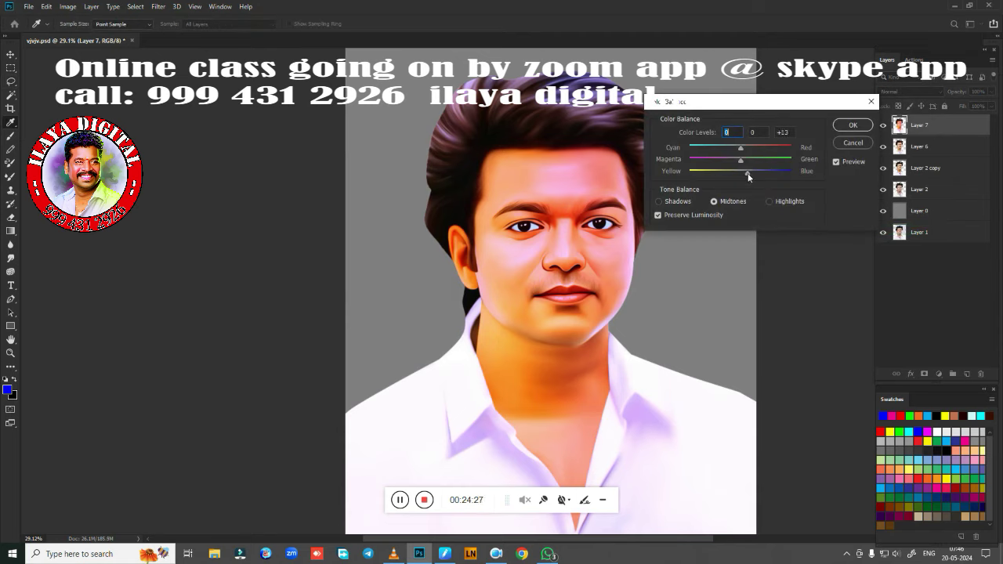
left_click(851, 126)
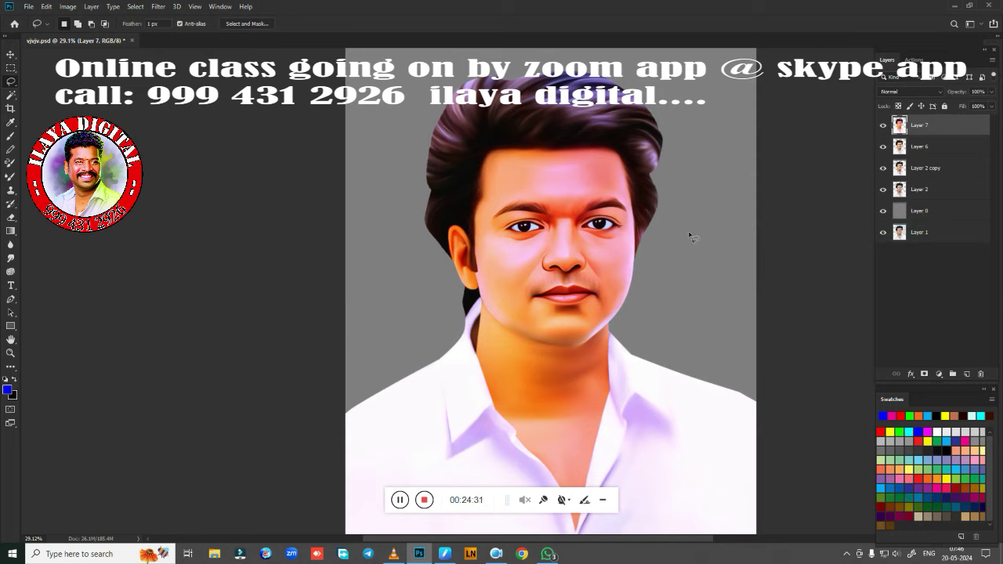
Step: Select and feather the eye area, adding cyan and yellow to its reds with Selective Color
mouse_move(593, 196)
left_mouse_down()
mouse_move(561, 255)
mouse_move(613, 201)
left_mouse_up()
key("shift+F6")
key("Return")
key("alt+i")
key("j")
key("s")
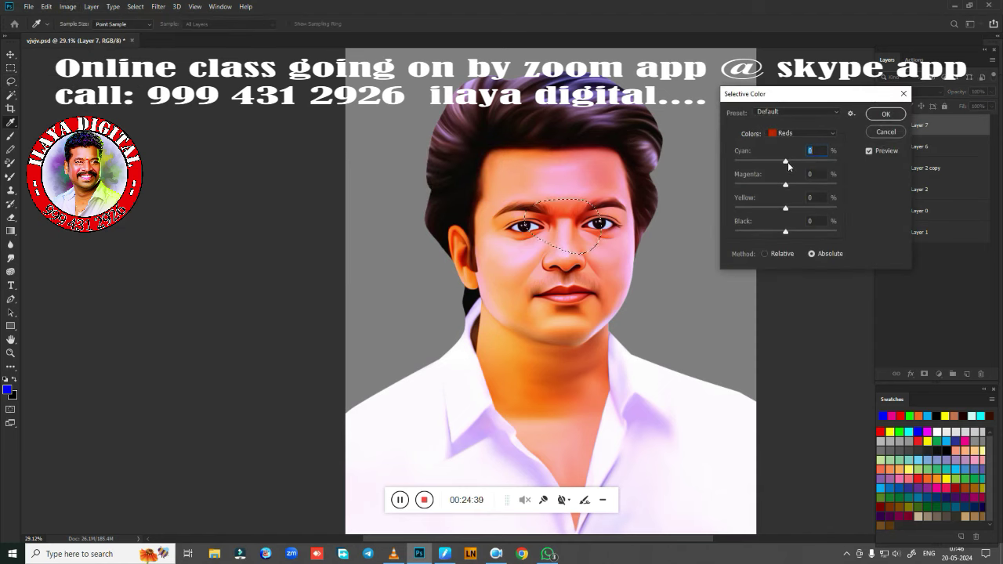
left_click_drag(788, 161, 794, 163)
left_click_drag(786, 208, 792, 208)
left_click(885, 113)
key("ctrl+d")
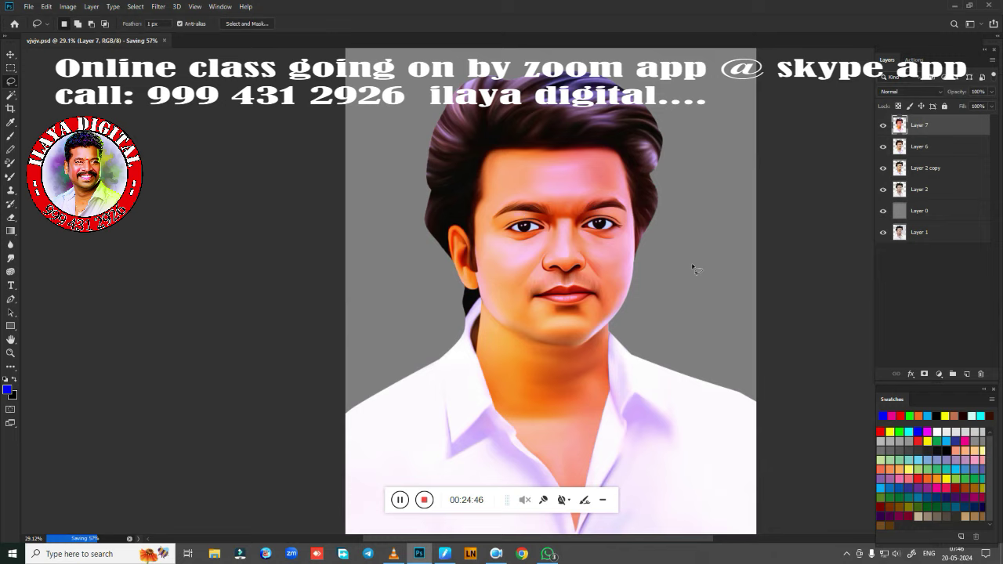
Step: Toggle Layer 7's visibility, slightly adjust its saturation, and save the file
left_click(883, 125)
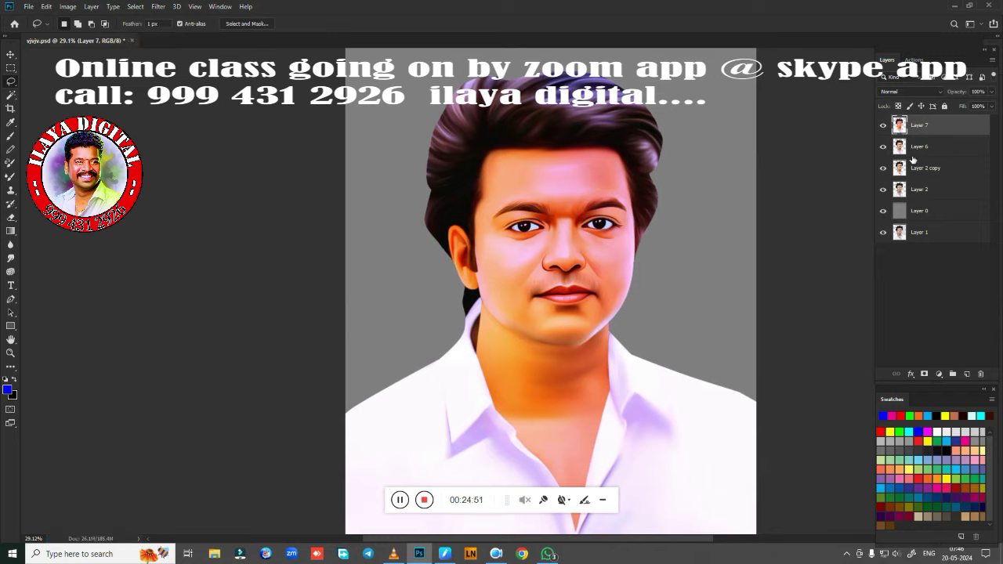
key("ctrl+u")
left_click_drag(798, 166, 795, 168)
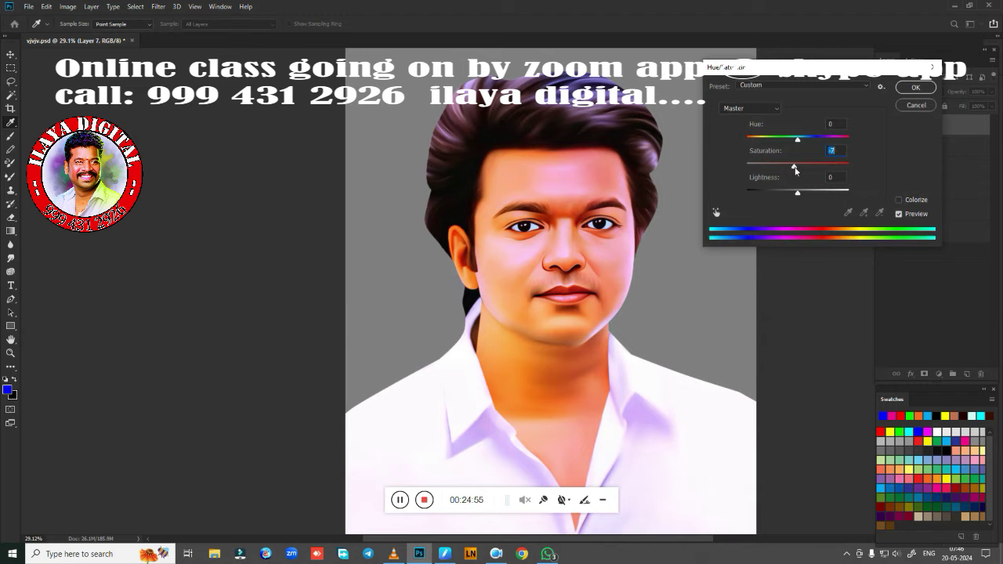
left_click(901, 93)
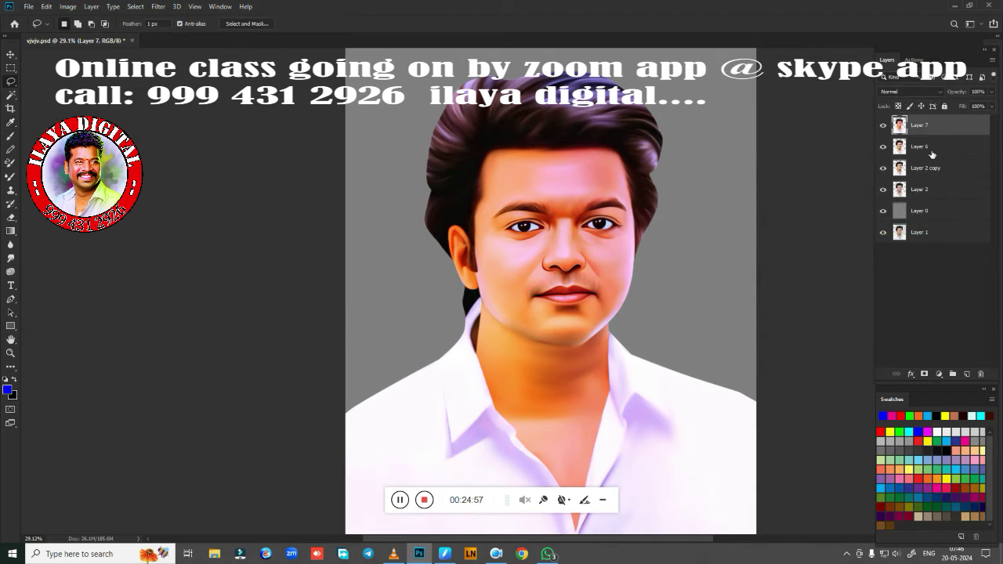
key("ctrl+s")
Step: Add a new empty Layer 8 and zoom in on the hair
left_click(967, 373)
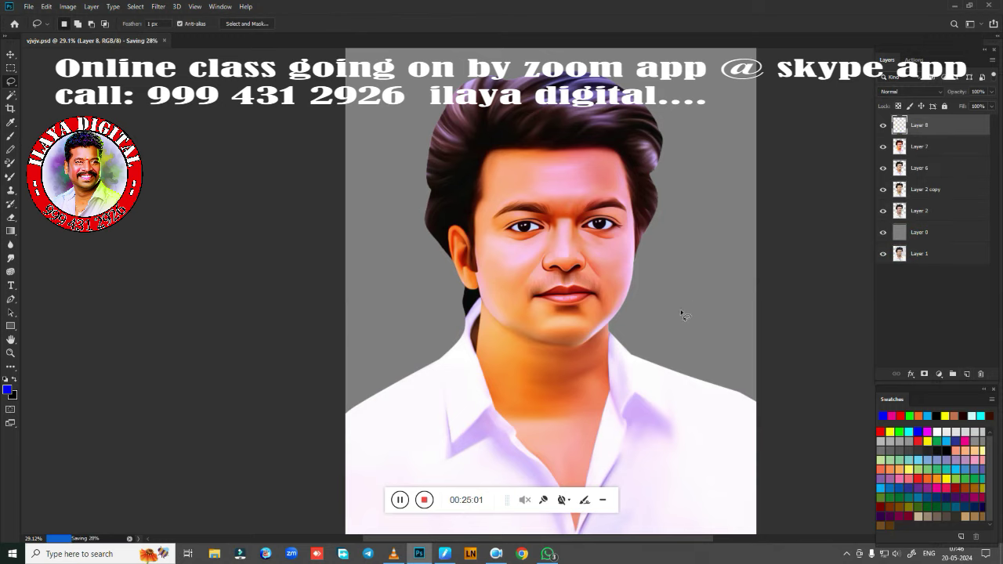
scroll(569, 245, "up", 1)
scroll(569, 245, "up", 1)
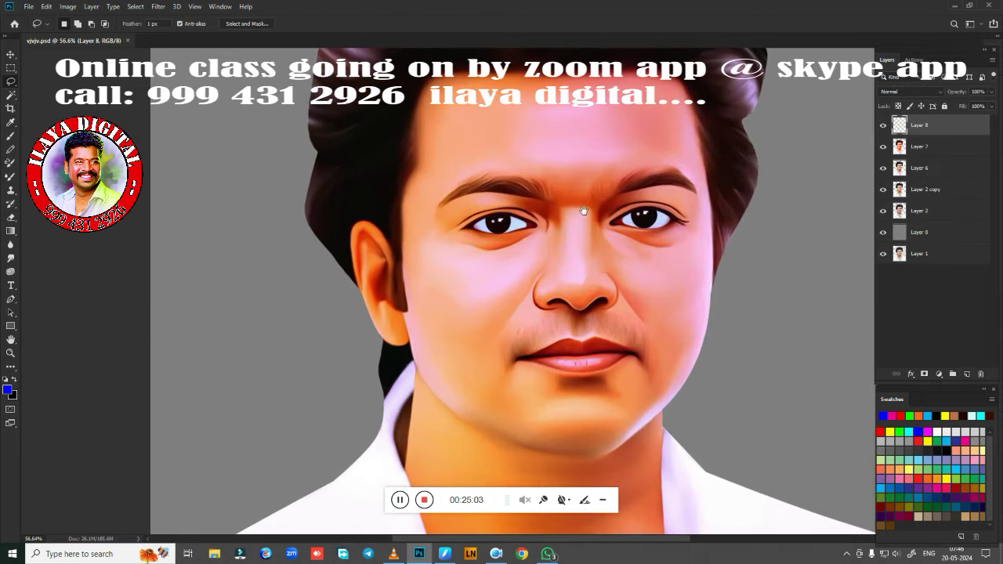
scroll(476, 340, "up", 2)
scroll(499, 341, "up", 2)
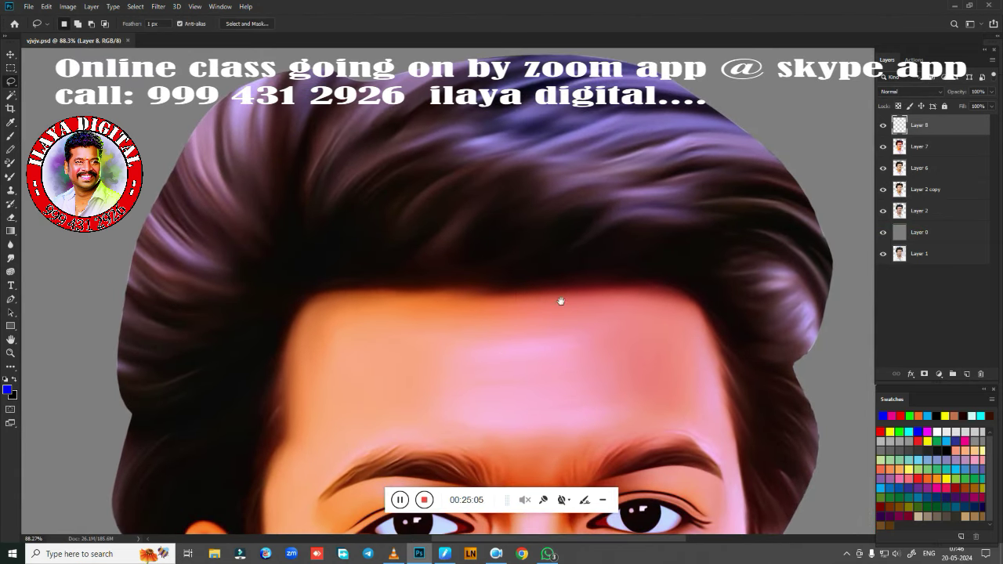
scroll(560, 301, "up", 1)
scroll(510, 314, "up", 1)
scroll(551, 392, "up", 1)
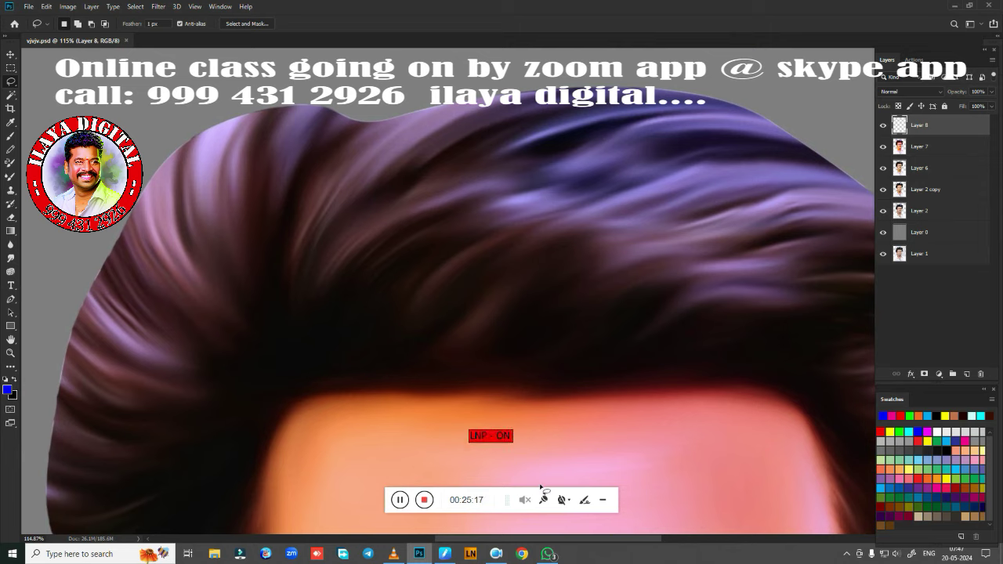
Step: Choose a soft round brush preset and set the colours to cyan and black
key("b")
right_click(506, 232)
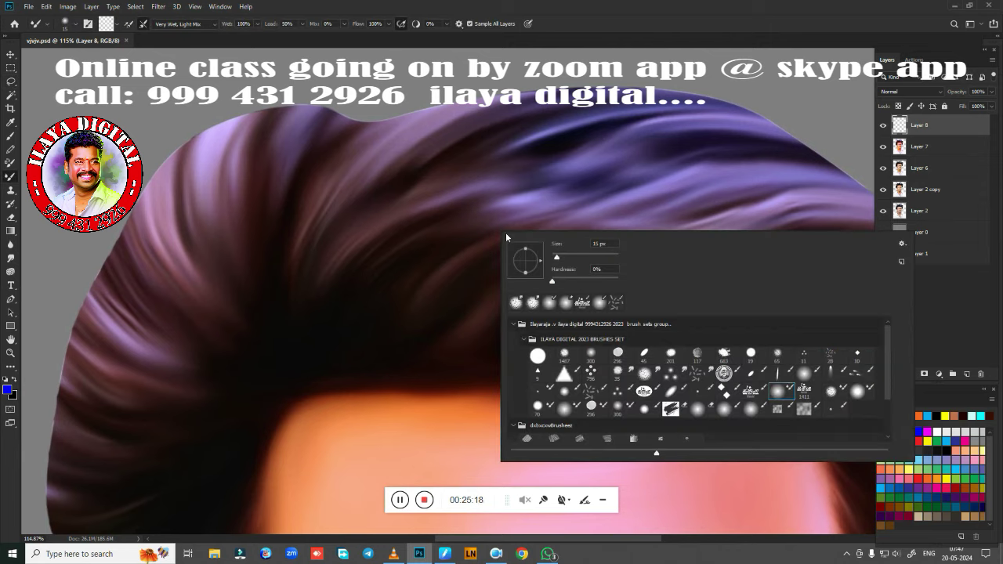
left_click(777, 409)
left_click(703, 25)
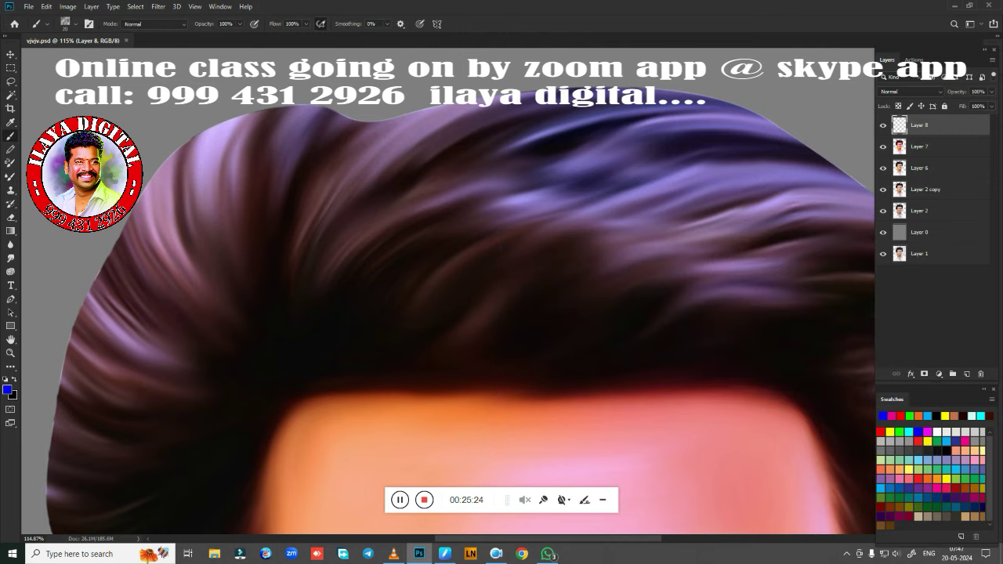
left_click(948, 440)
left_click(946, 450)
left_click(937, 450)
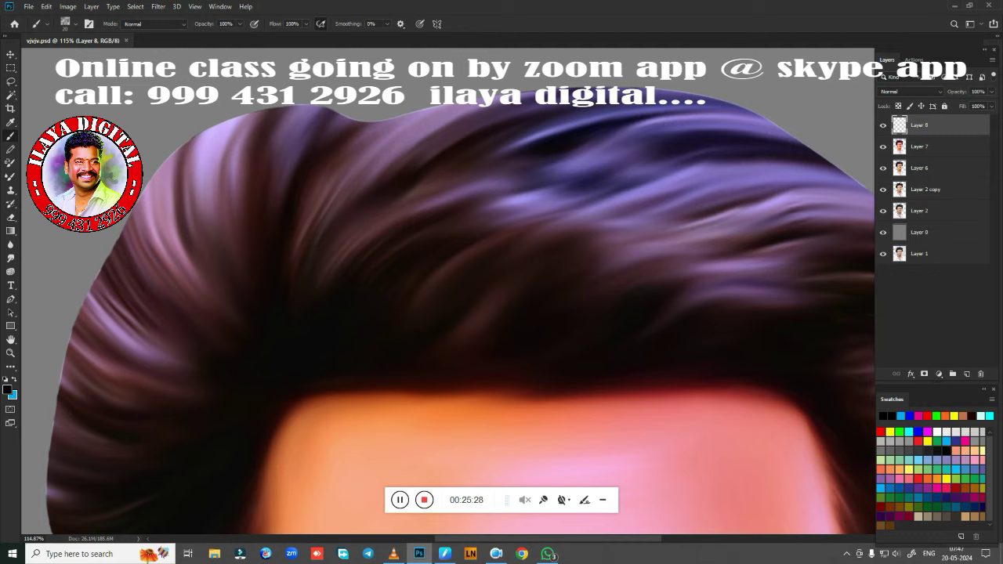
Step: Reposition the view over the hair and set the Huion pen pressure to Hard
key("r")
left_click_drag(277, 389, 269, 253)
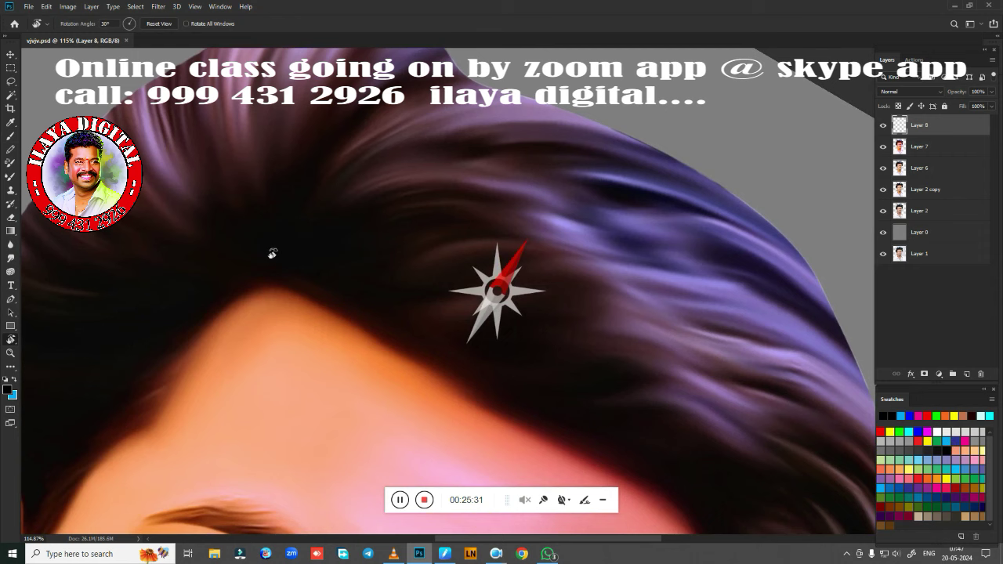
left_click_drag(328, 342, 369, 391)
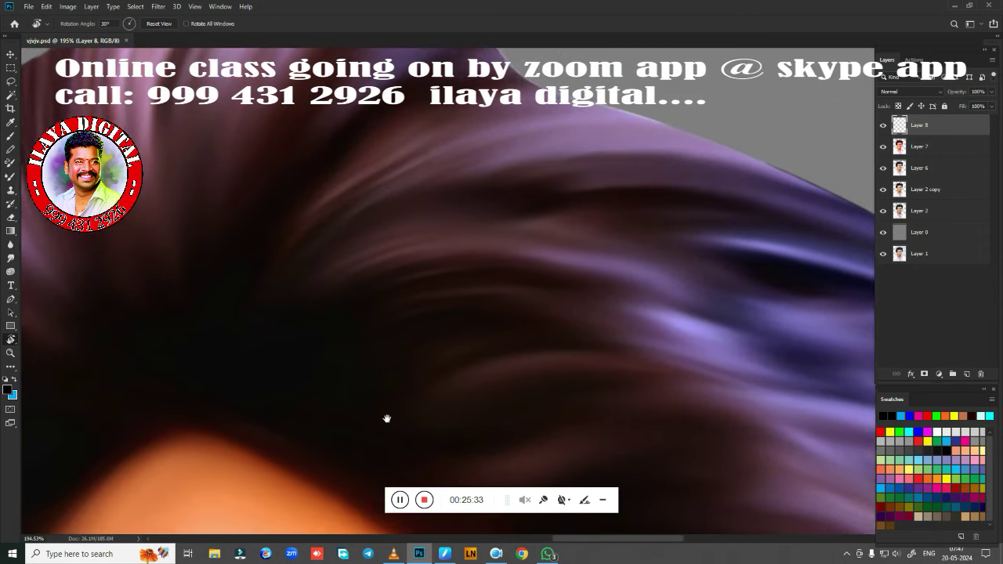
key("Escape")
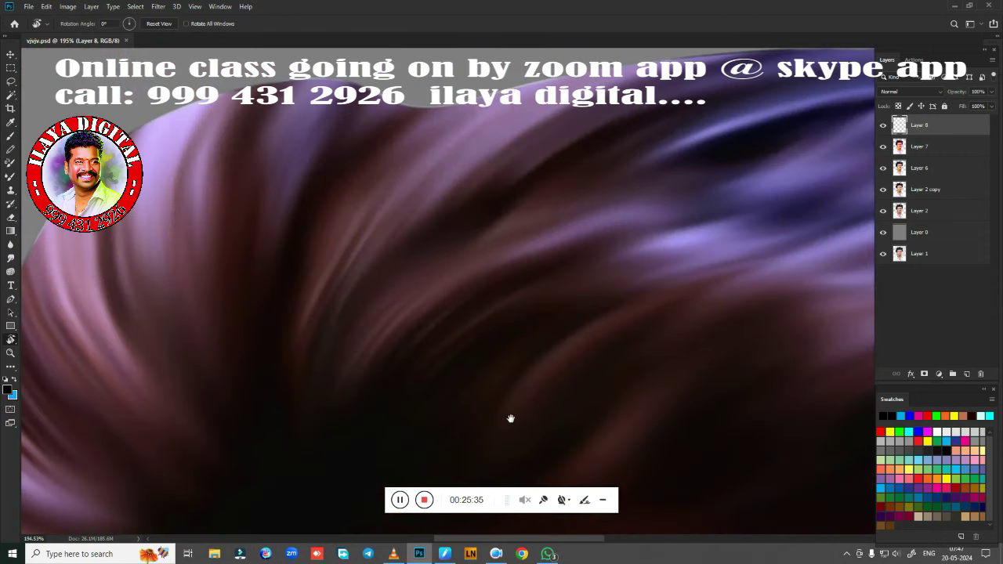
mouse_move(511, 416)
left_mouse_down()
mouse_move(409, 243)
mouse_move(443, 366)
left_mouse_up()
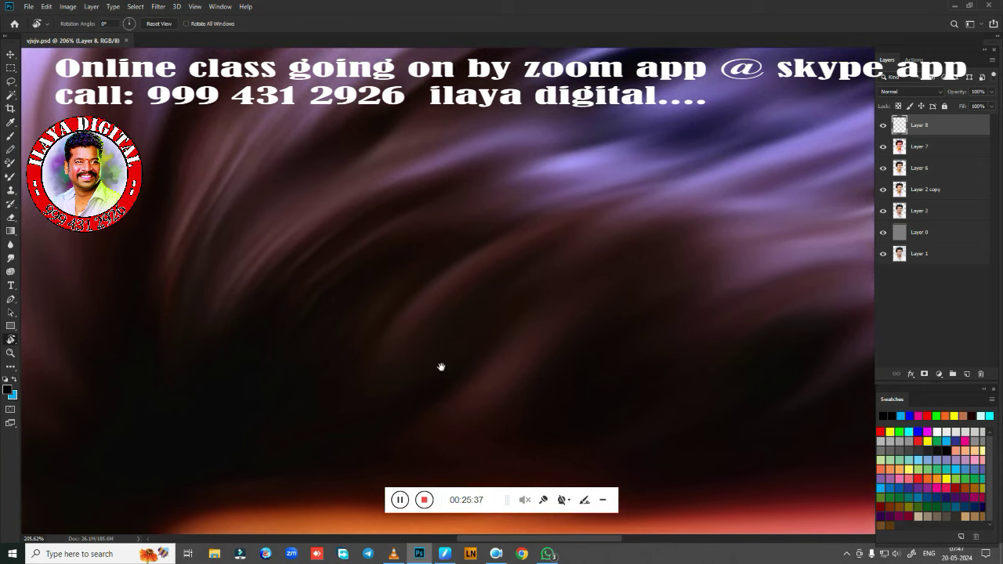
key("b")
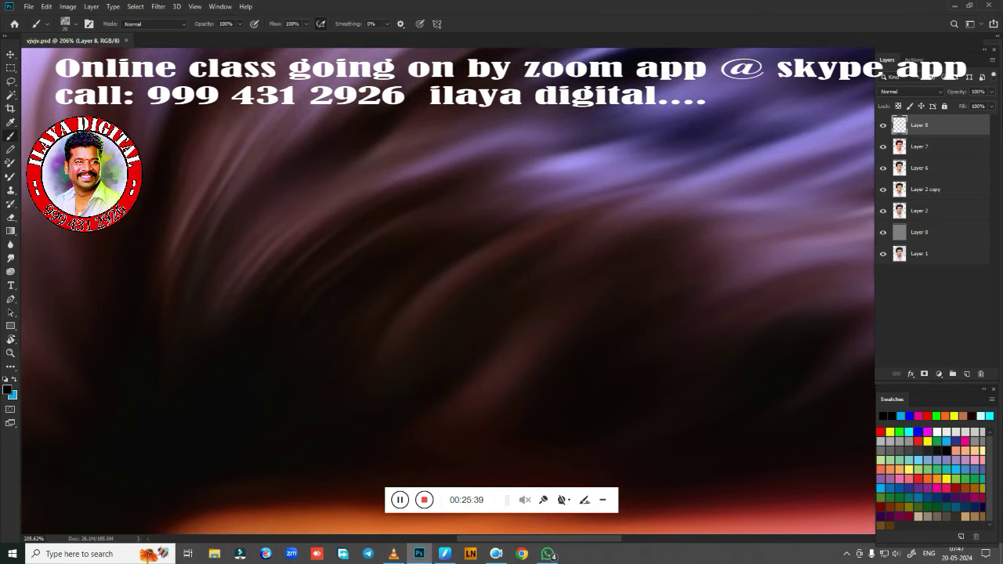
left_click(444, 553)
left_click(486, 338)
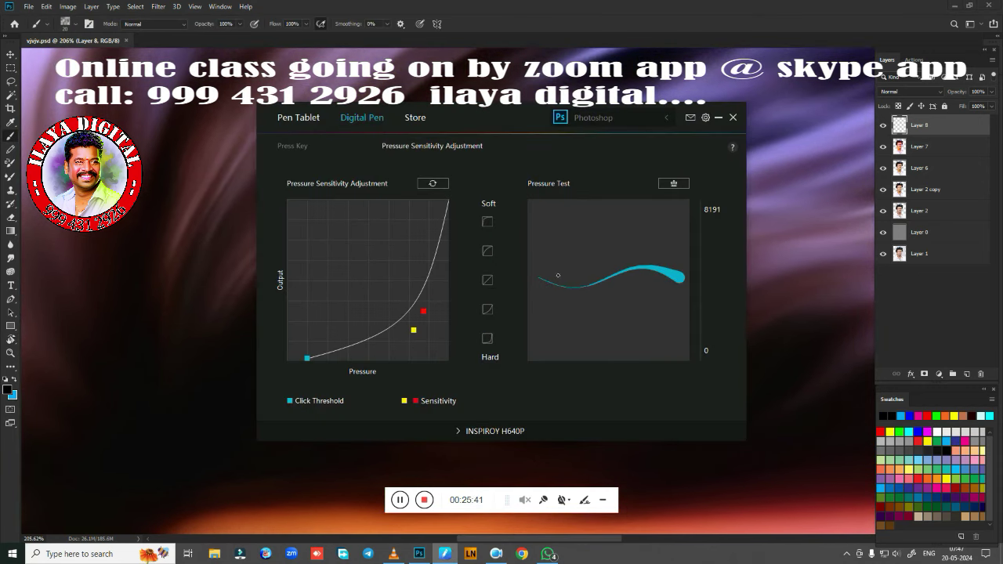
left_click(718, 117)
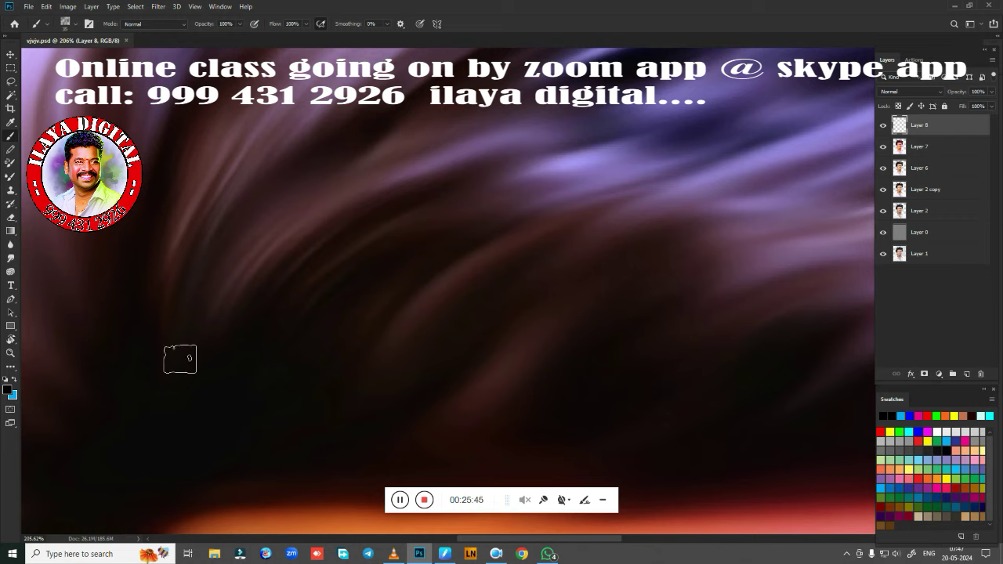
Step: Switch to blue and paint the first curving strands up the hair
left_click_drag(205, 294, 290, 196)
key("x")
left_click_drag(182, 423, 230, 298)
left_click_drag(317, 178, 338, 174)
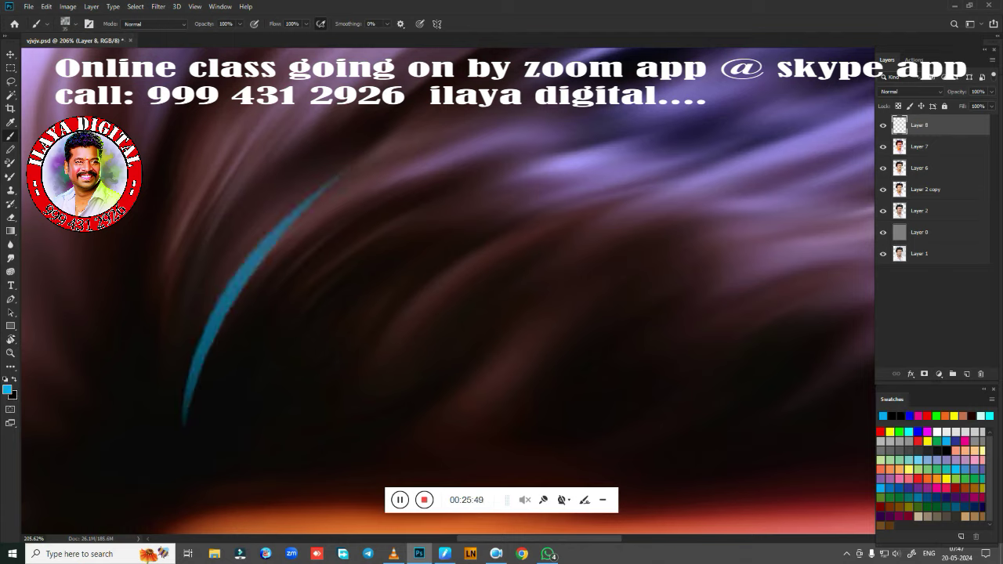
key("ctrl+z")
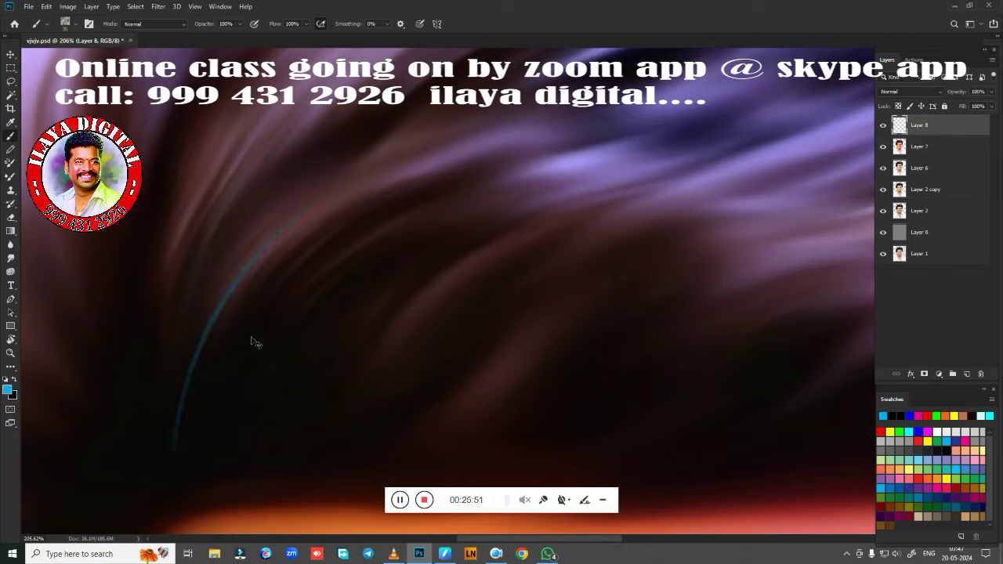
key("ctrl+shift+z")
mouse_move(228, 368)
left_mouse_down()
mouse_move(392, 171)
mouse_move(246, 353)
mouse_move(340, 225)
left_mouse_up()
left_click_drag(266, 348, 431, 178)
Step: Extend blue strands toward the right and add a couple on the left side
left_click_drag(271, 375, 465, 181)
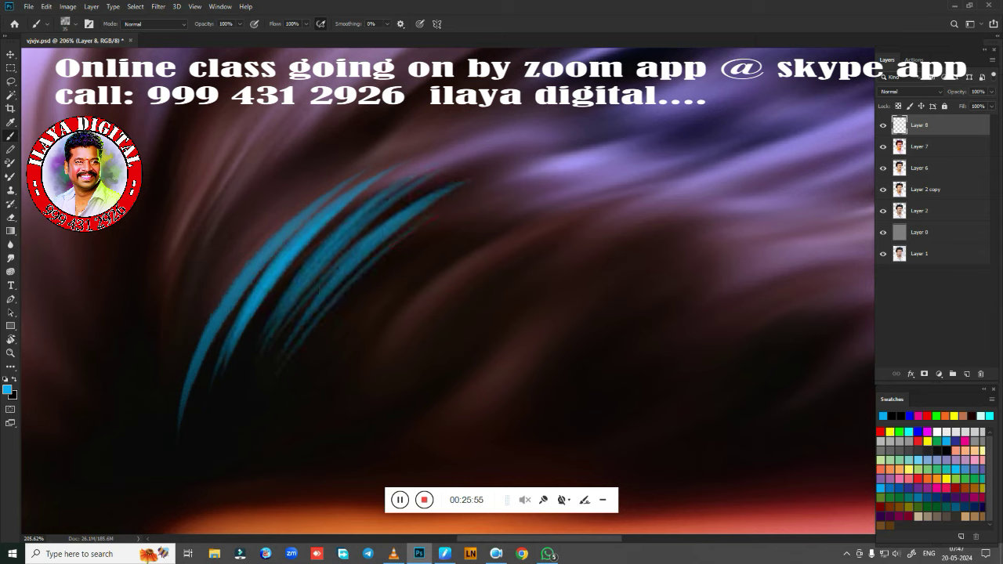
left_click_drag(314, 336, 524, 166)
left_click_drag(307, 381, 500, 192)
left_click_drag(362, 331, 528, 191)
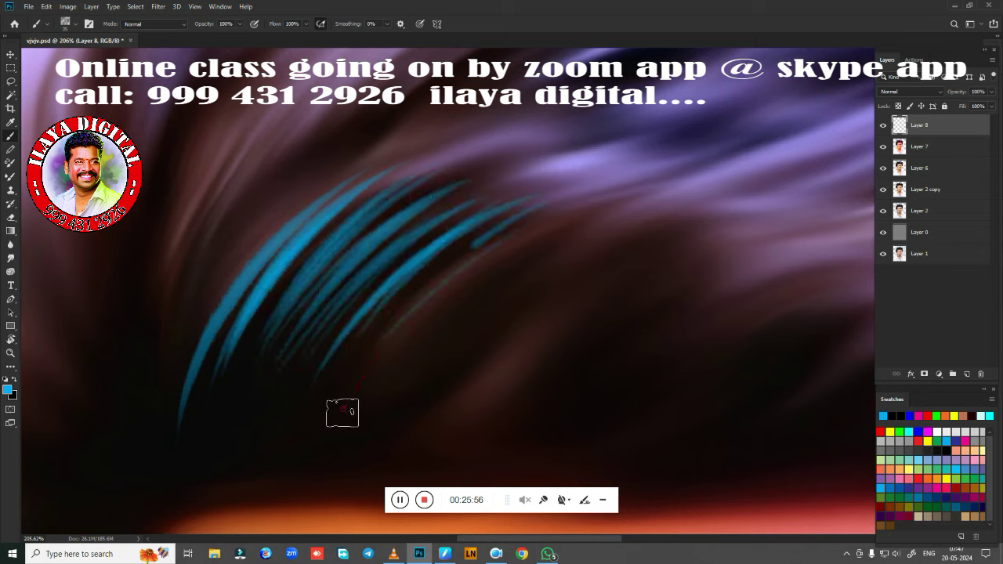
left_click_drag(358, 378, 542, 212)
left_click_drag(385, 348, 558, 202)
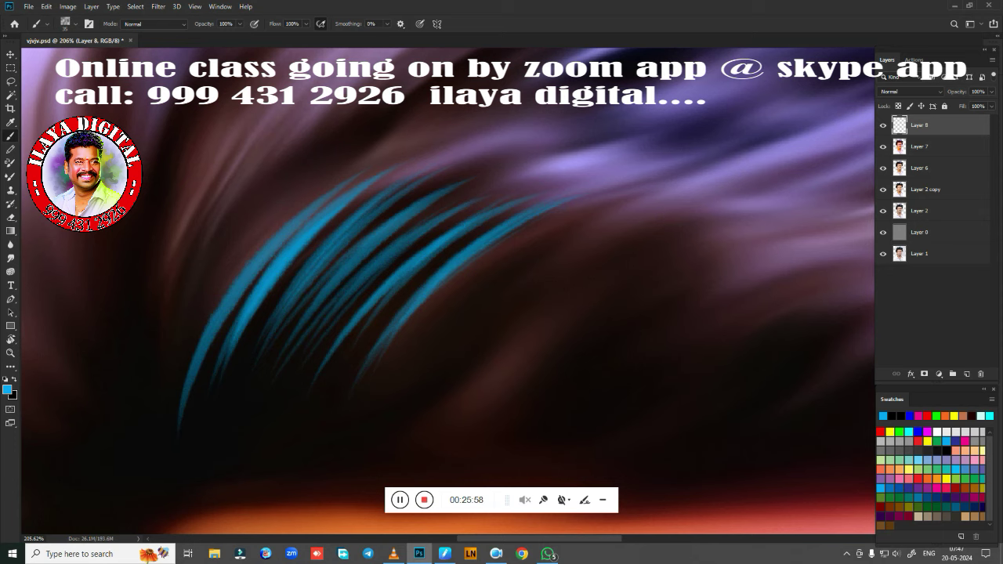
left_click_drag(147, 408, 262, 98)
left_click_drag(180, 384, 254, 151)
key("ctrl+z")
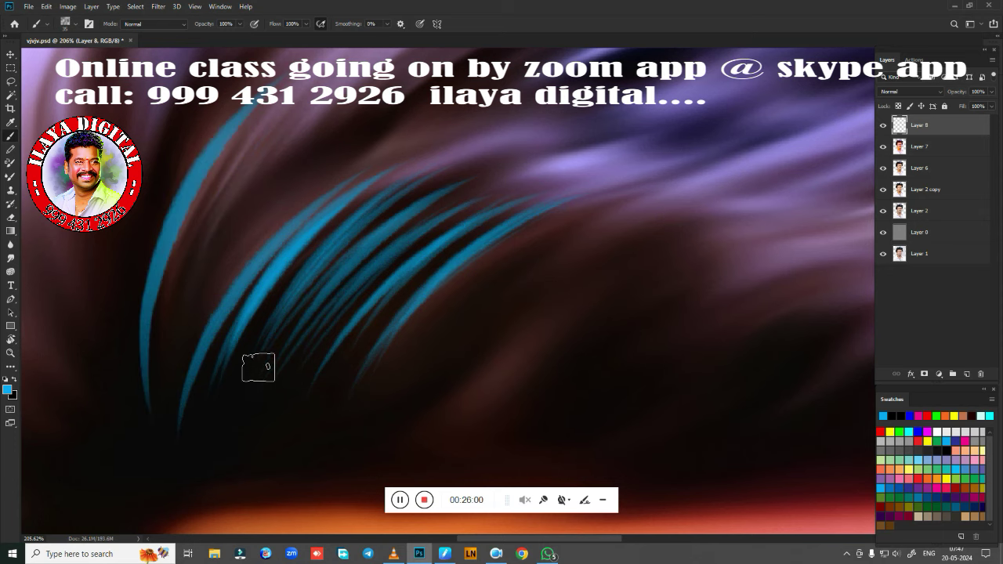
Step: Add more blue strands to the left group of hair
left_click_drag(306, 325, 394, 436)
left_click_drag(236, 447, 345, 235)
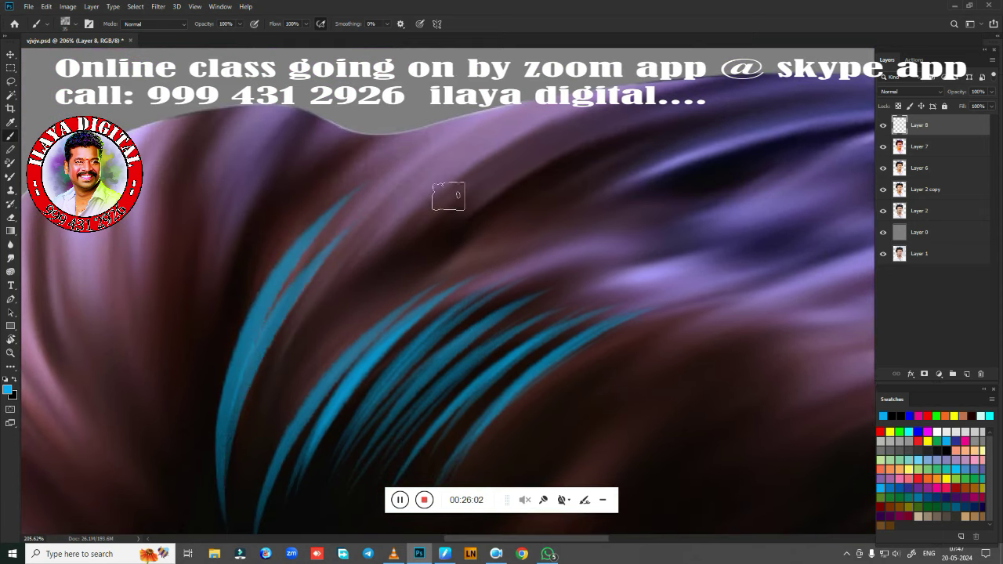
left_click_drag(247, 416, 329, 266)
left_click_drag(267, 400, 387, 228)
left_click_drag(261, 417, 395, 223)
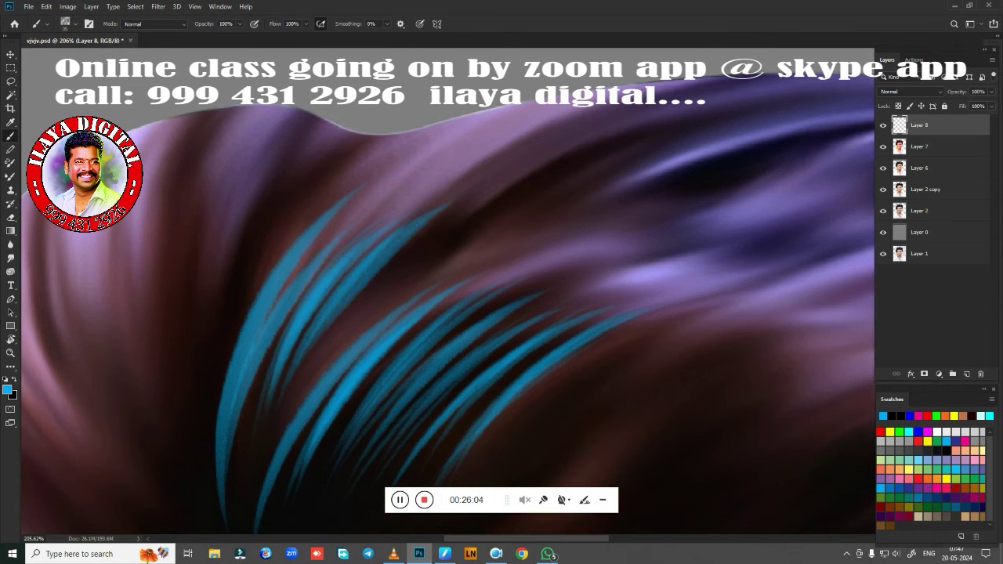
Step: Paint blue strands through the upper-left and middle of the hair
mouse_move(696, 381)
left_mouse_down()
mouse_move(414, 209)
mouse_move(357, 309)
left_mouse_up()
mouse_move(251, 367)
left_mouse_down()
mouse_move(447, 230)
mouse_move(400, 242)
mouse_move(418, 225)
left_mouse_up()
left_click_drag(231, 351, 411, 213)
left_click_drag(205, 362, 416, 183)
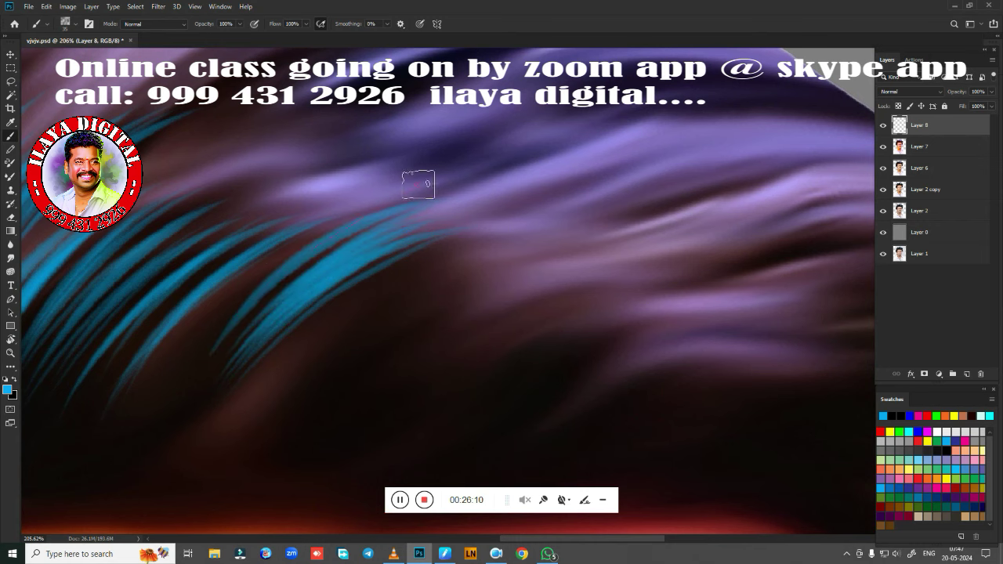
left_click_drag(238, 295, 382, 206)
mouse_move(471, 391)
left_mouse_down()
mouse_move(465, 271)
mouse_move(357, 381)
mouse_move(490, 259)
left_mouse_up()
left_click_drag(337, 329, 501, 239)
left_click_drag(336, 353, 533, 228)
left_click_drag(345, 326, 520, 208)
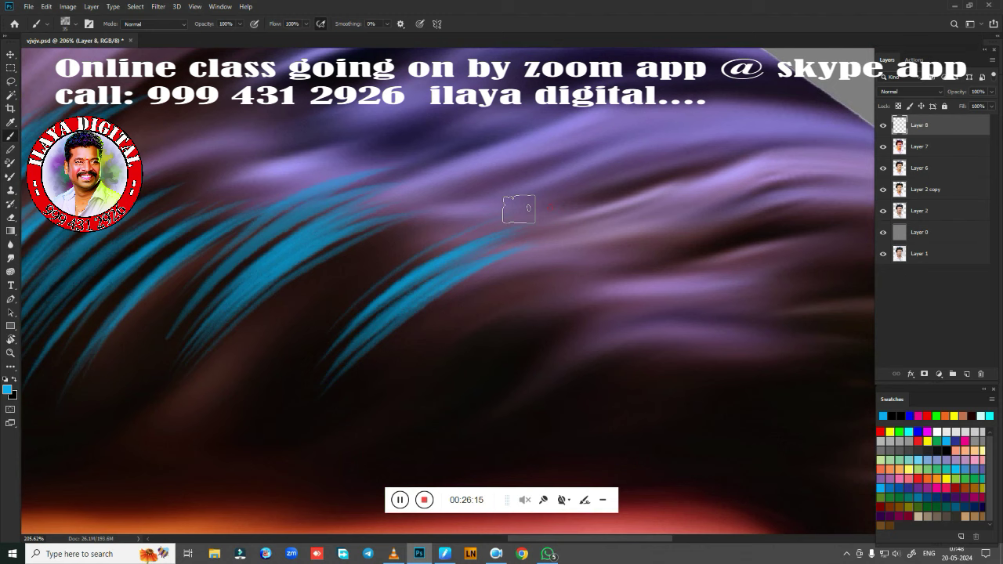
left_click_drag(341, 307, 492, 218)
left_click_drag(320, 323, 486, 213)
Step: Paint blue strands sweeping from the hairline toward the top right
left_click_drag(523, 377, 461, 267)
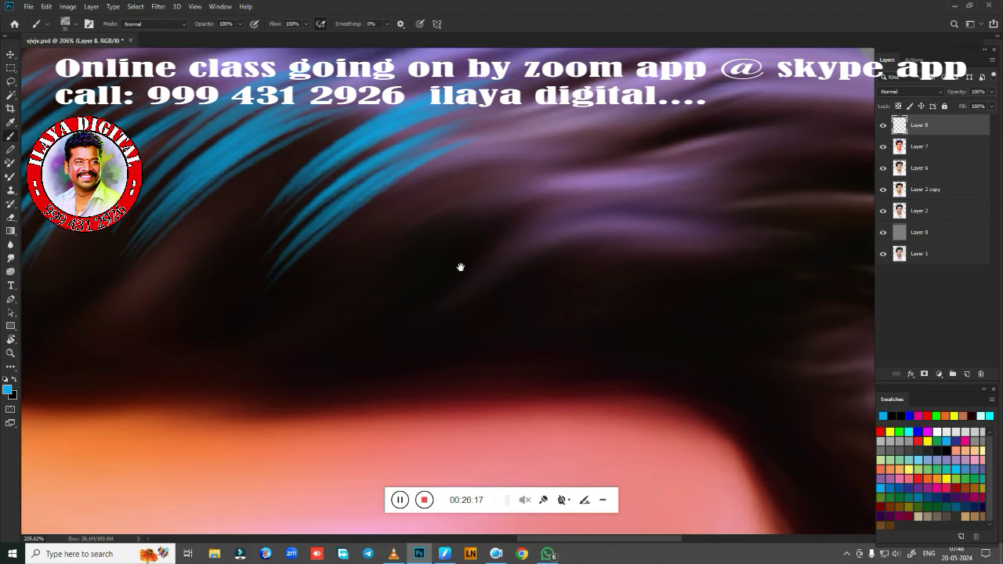
mouse_move(356, 305)
left_mouse_down()
mouse_move(619, 196)
mouse_move(419, 235)
mouse_move(470, 193)
left_mouse_up()
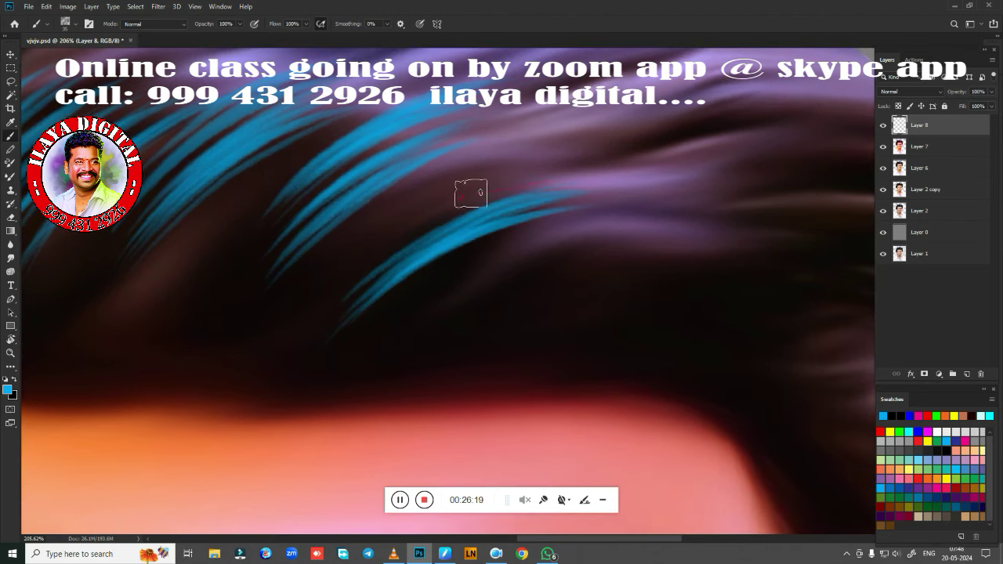
left_click_drag(352, 288, 583, 162)
left_click_drag(359, 266, 600, 149)
left_click_drag(362, 248, 625, 139)
left_click_drag(404, 210, 549, 134)
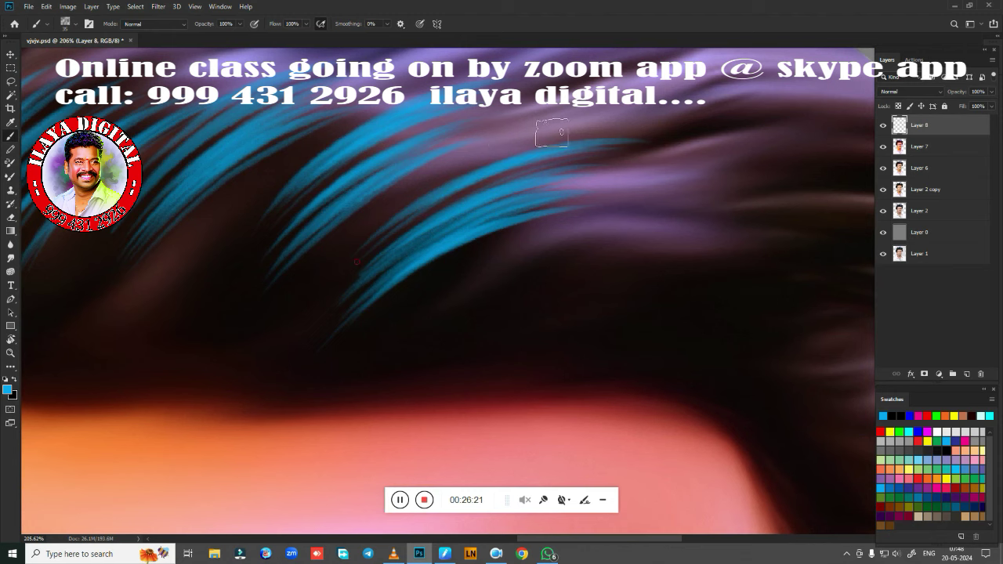
left_click_drag(359, 259, 610, 130)
Step: Paint more blue strands curving up across the hair toward the crown
left_click_drag(663, 275, 497, 347)
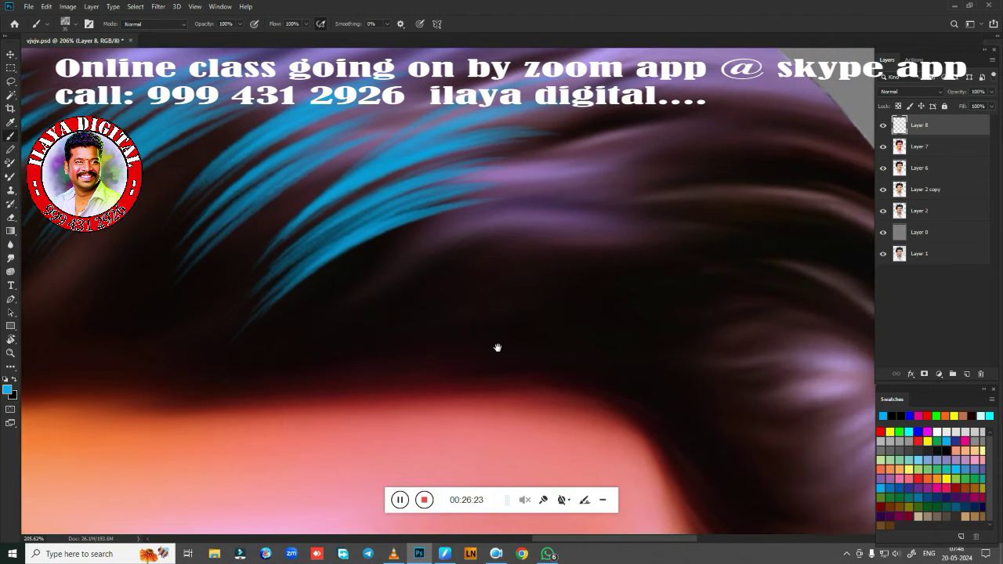
left_click_drag(438, 321, 705, 235)
left_click_drag(463, 298, 690, 227)
mouse_move(423, 290)
left_mouse_down()
mouse_move(611, 227)
mouse_move(575, 206)
left_mouse_up()
left_click_drag(751, 309, 570, 309)
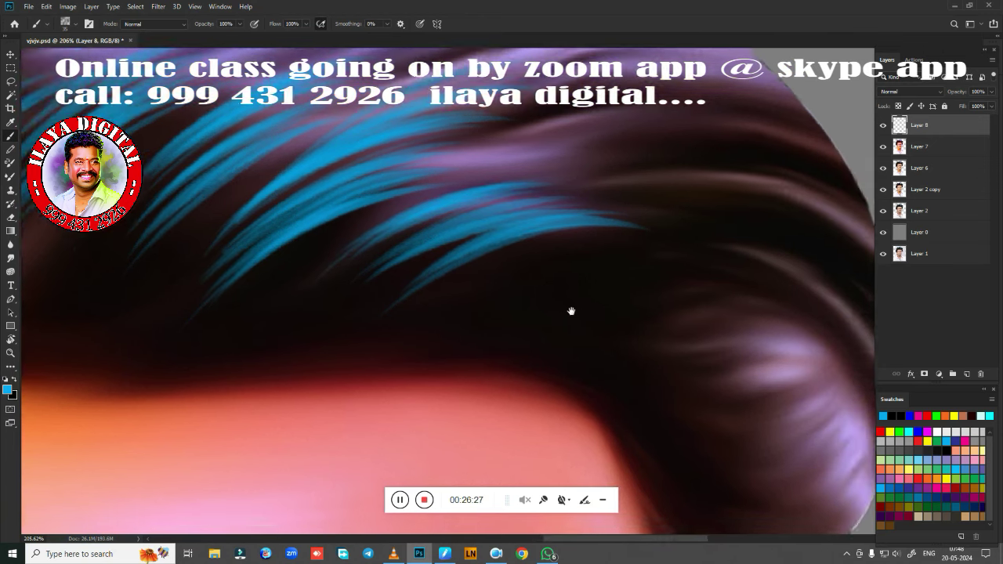
left_click_drag(403, 309, 579, 282)
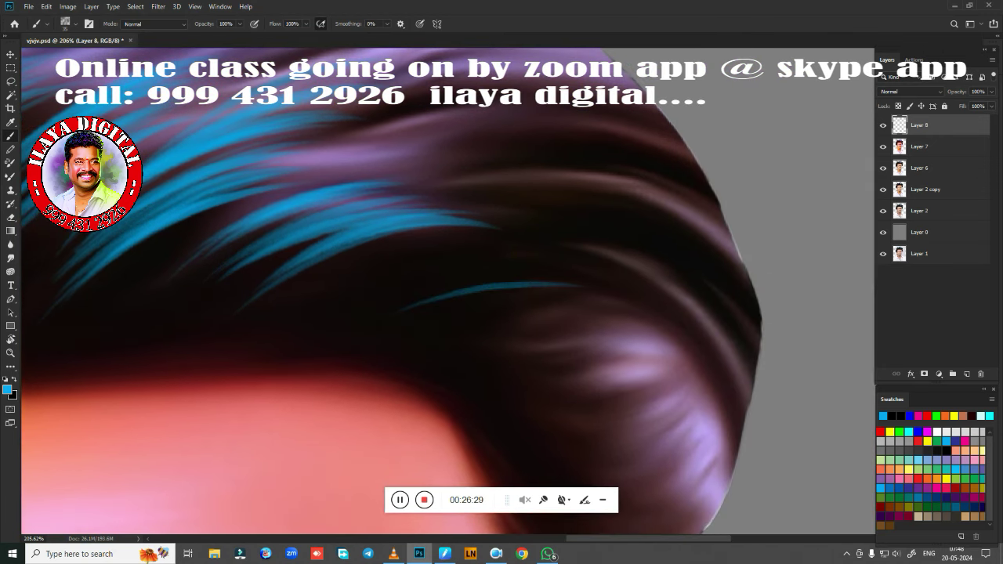
mouse_move(422, 294)
left_mouse_down()
mouse_move(583, 270)
mouse_move(598, 259)
left_mouse_up()
left_click_drag(442, 271, 541, 251)
left_click_drag(395, 262, 596, 234)
mouse_move(589, 353)
left_mouse_down()
mouse_move(569, 244)
mouse_move(620, 342)
mouse_move(703, 168)
mouse_move(620, 376)
mouse_move(824, 213)
mouse_move(712, 365)
mouse_move(671, 316)
mouse_move(800, 238)
mouse_move(717, 340)
mouse_move(385, 394)
mouse_move(329, 275)
mouse_move(357, 398)
mouse_move(603, 352)
mouse_move(728, 385)
mouse_move(418, 415)
mouse_move(334, 396)
mouse_move(332, 340)
left_mouse_up()
Step: Rotate the canvas view and try a long blue strand across the hair, then undo it
key("r")
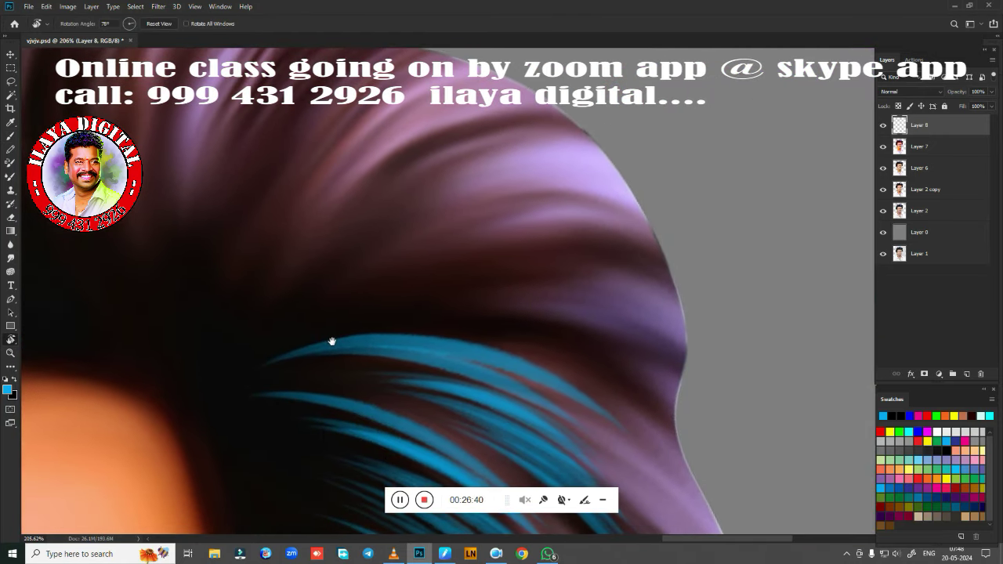
key("b")
mouse_move(247, 325)
left_mouse_down()
mouse_move(360, 157)
mouse_move(619, 149)
left_mouse_up()
key("ctrl+z")
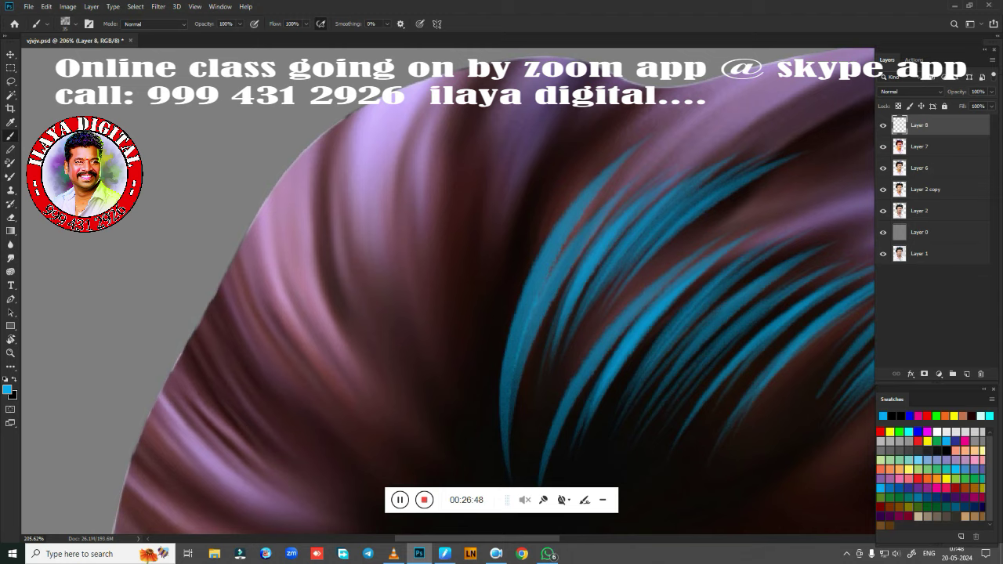
Step: Paint blue strands down the left hair, redoing the ones along its outer edge
left_click_drag(348, 113, 302, 290)
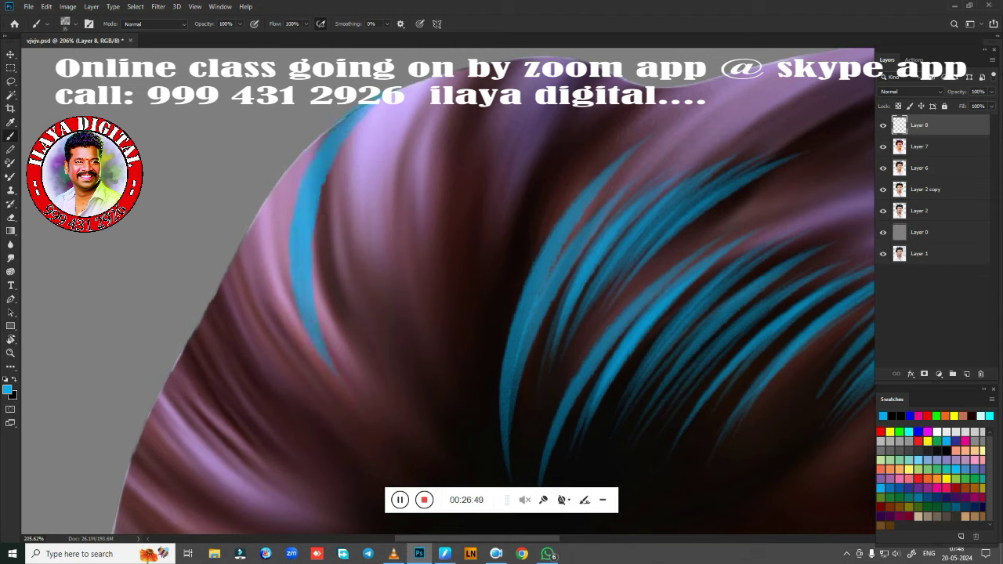
mouse_move(335, 127)
left_mouse_down()
mouse_move(271, 376)
mouse_move(249, 384)
left_mouse_up()
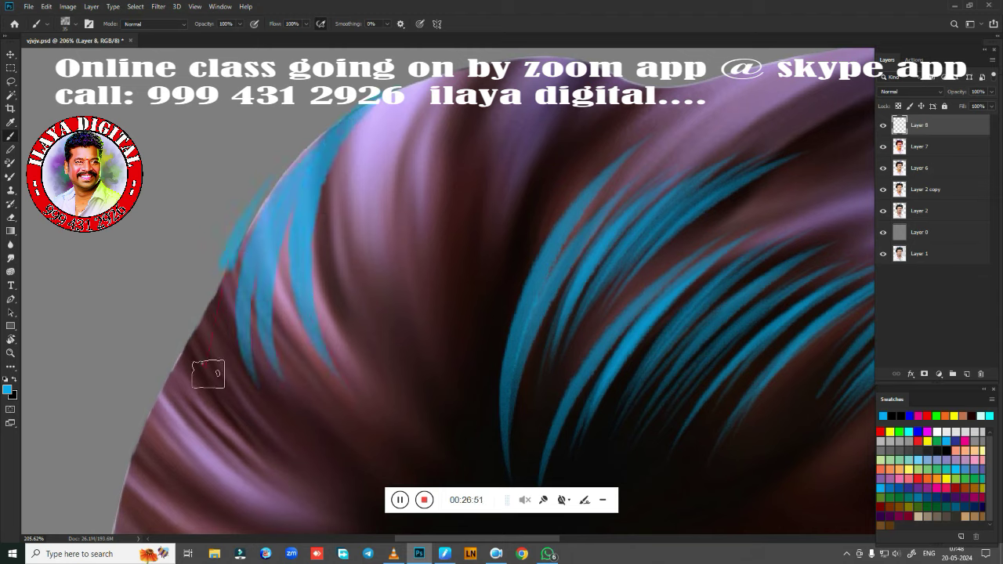
left_click_drag(231, 270, 293, 431)
key("ctrl+z")
key("ctrl+z")
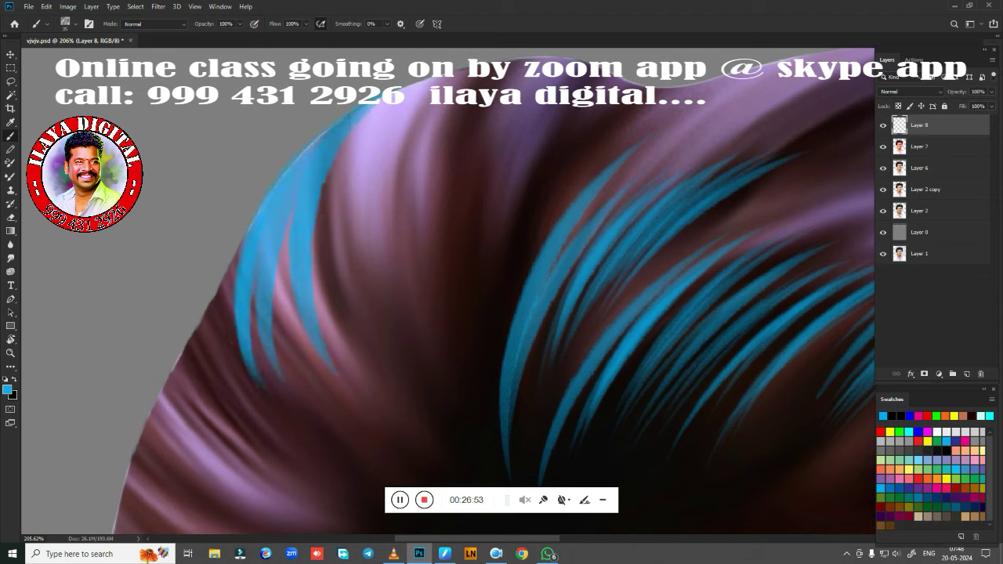
left_click_drag(243, 251, 298, 415)
left_click_drag(235, 286, 309, 453)
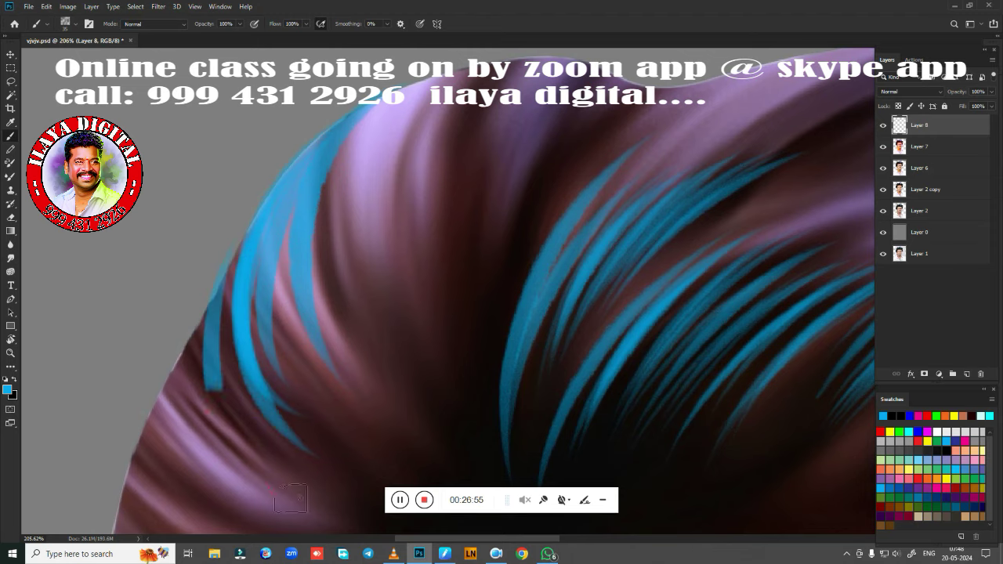
mouse_move(223, 274)
left_mouse_down()
mouse_move(305, 482)
mouse_move(298, 464)
left_mouse_up()
left_click_drag(219, 294, 270, 416)
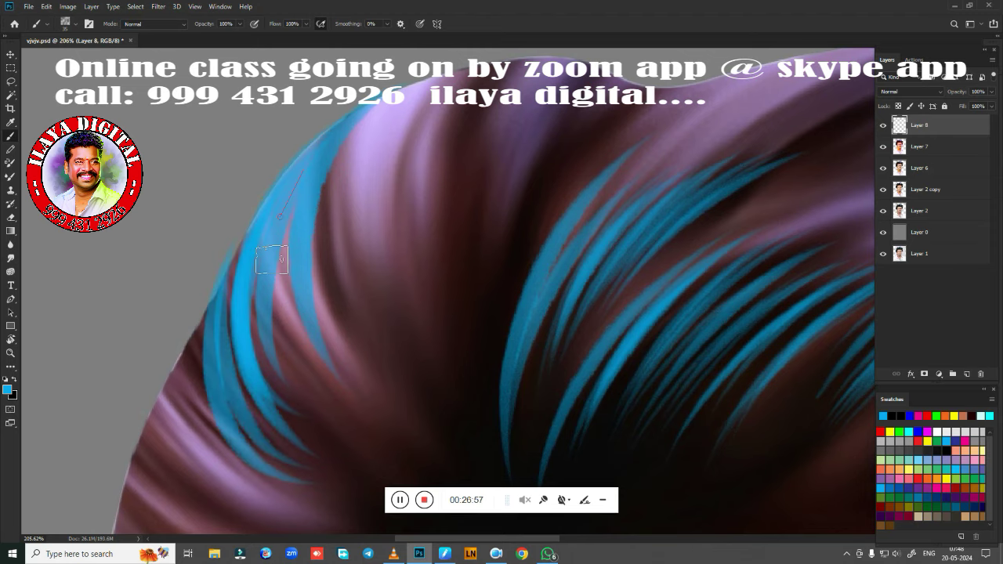
Step: Add curved blue strands down the left hair and sweep one along the upper outline
left_click_drag(477, 251, 358, 371)
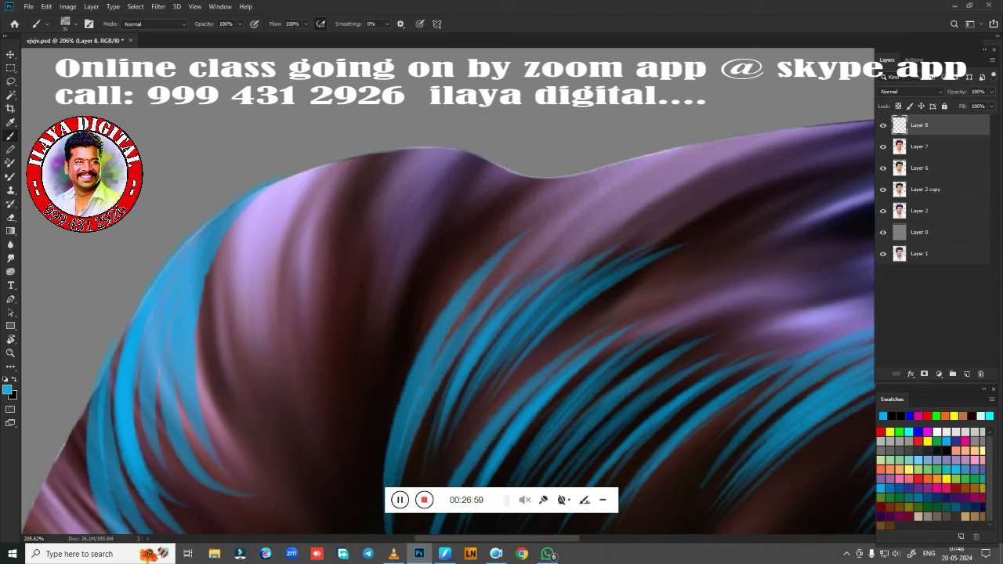
left_click_drag(506, 171, 349, 400)
left_click_drag(469, 164, 323, 382)
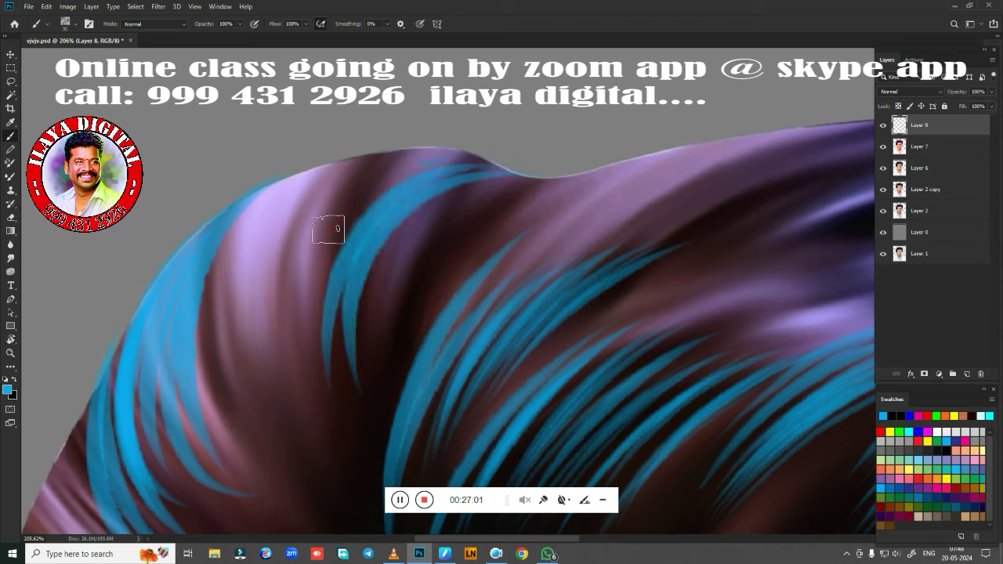
left_click_drag(407, 169, 314, 387)
left_click_drag(373, 179, 266, 426)
mouse_move(296, 234)
left_mouse_down()
mouse_move(241, 463)
mouse_move(223, 470)
left_mouse_up()
left_click_drag(262, 235, 207, 471)
left_click_drag(207, 313, 496, 154)
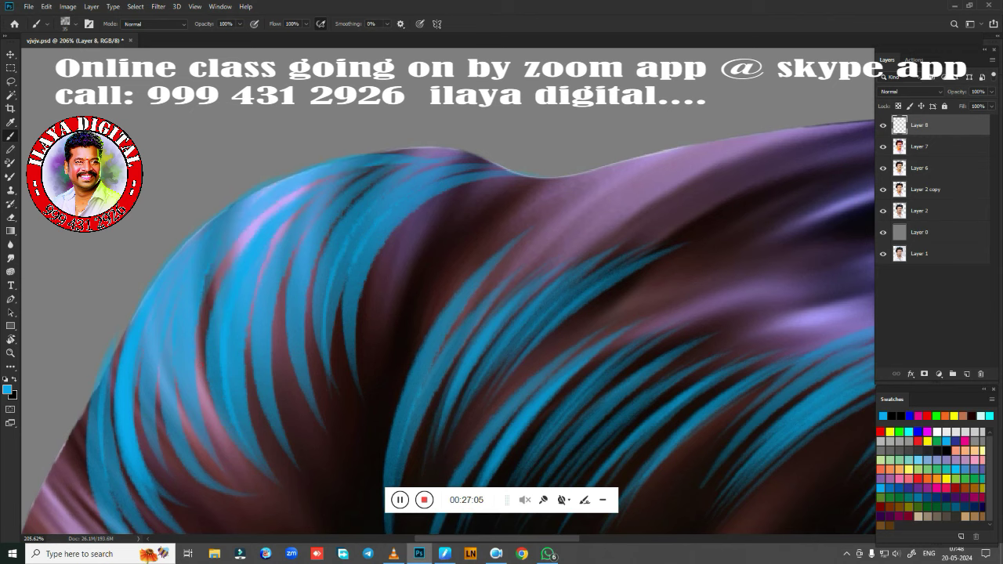
left_click_drag(275, 186, 525, 168)
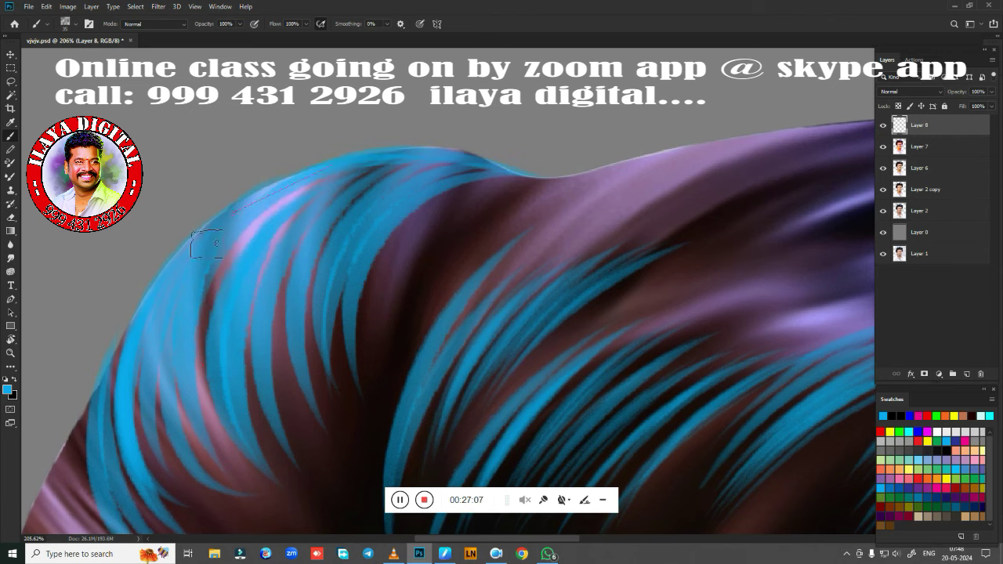
Step: Thicken the curved blue strands on the left hair curve
scroll(423, 370, "down", 3)
scroll(497, 240, "down", 1)
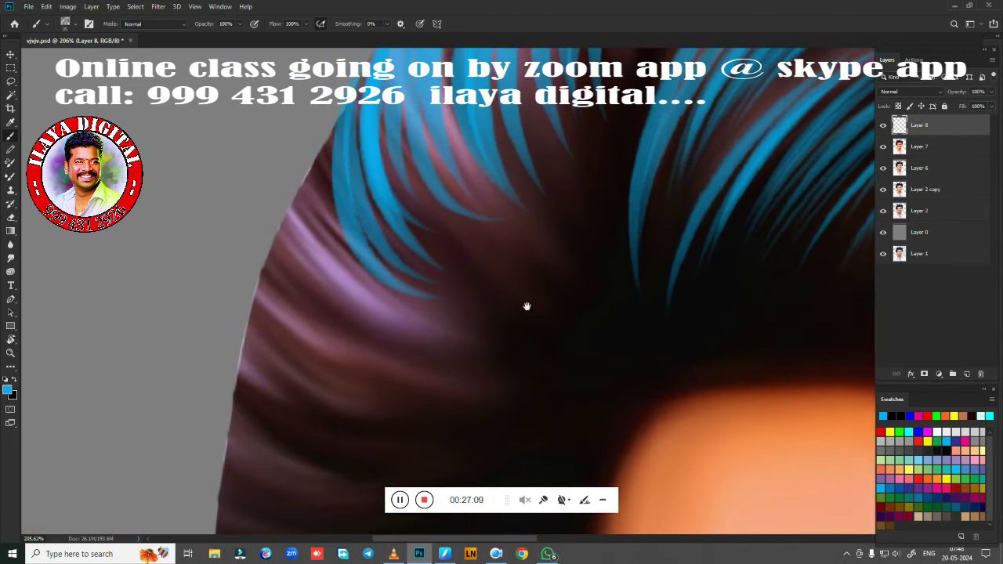
scroll(526, 307, "down", 1)
scroll(478, 325, "up", 2)
scroll(397, 235, "up", 1)
scroll(414, 264, "up", 1)
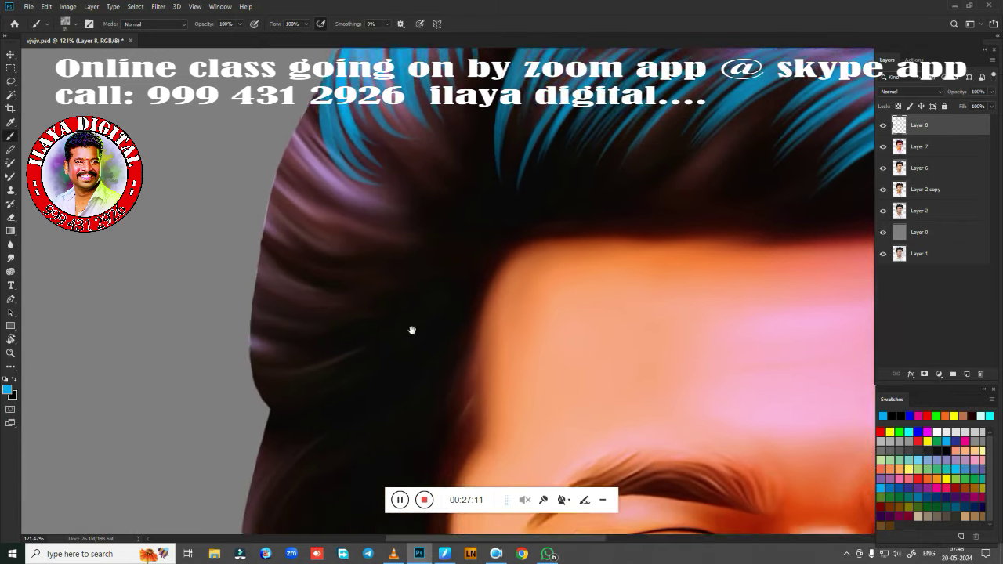
scroll(317, 193, "up", 1)
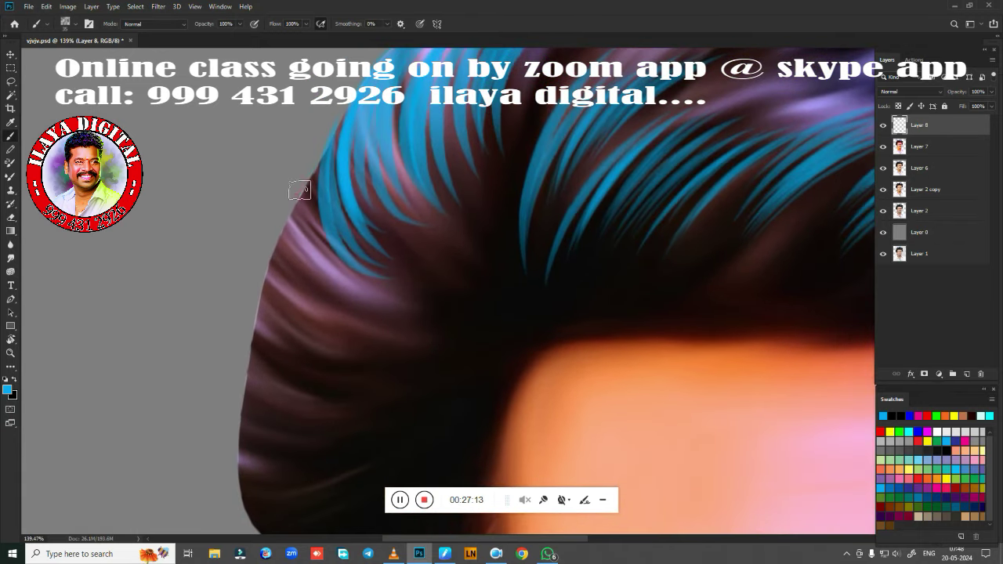
left_click_drag(300, 191, 470, 355)
left_click_drag(301, 235, 376, 366)
left_click_drag(302, 188, 345, 340)
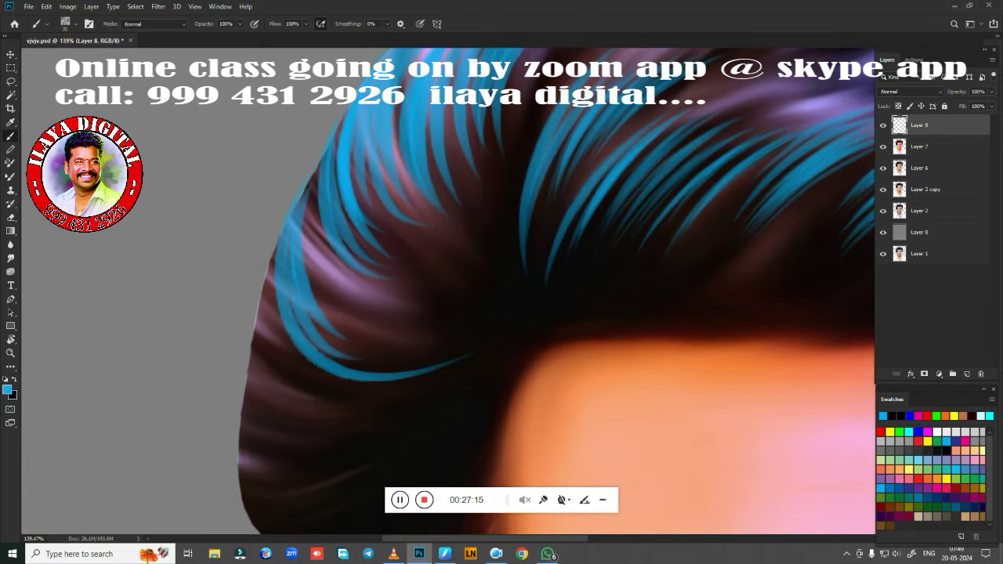
mouse_move(304, 206)
left_mouse_down()
mouse_move(365, 313)
mouse_move(376, 302)
left_mouse_up()
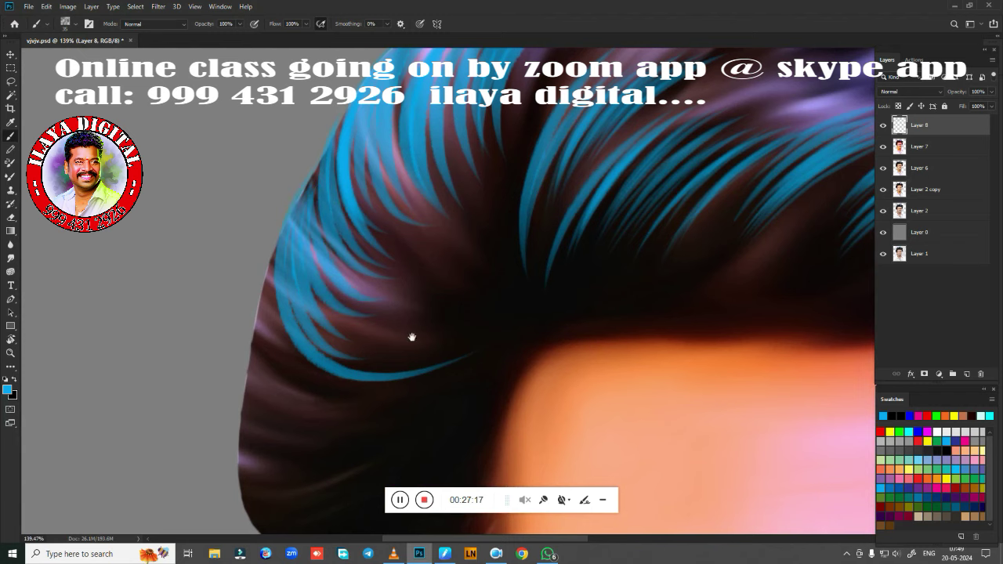
Step: Add more blue strands along the left hair curve and the lower left hair
left_click_drag(412, 336, 449, 227)
left_click_drag(301, 196, 369, 338)
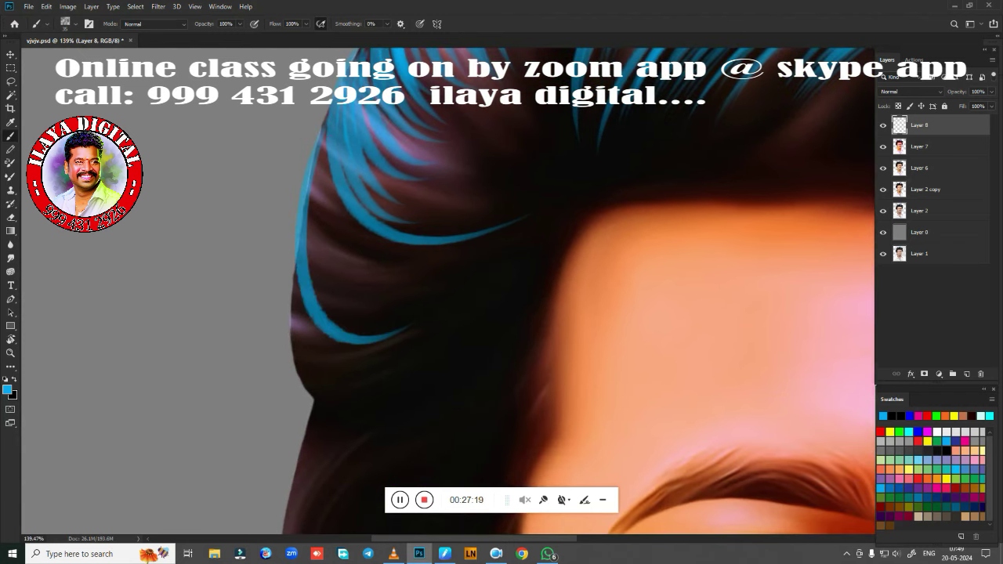
mouse_move(329, 172)
left_mouse_down()
mouse_move(398, 311)
mouse_move(406, 286)
left_mouse_up()
scroll(450, 233, "down", 2)
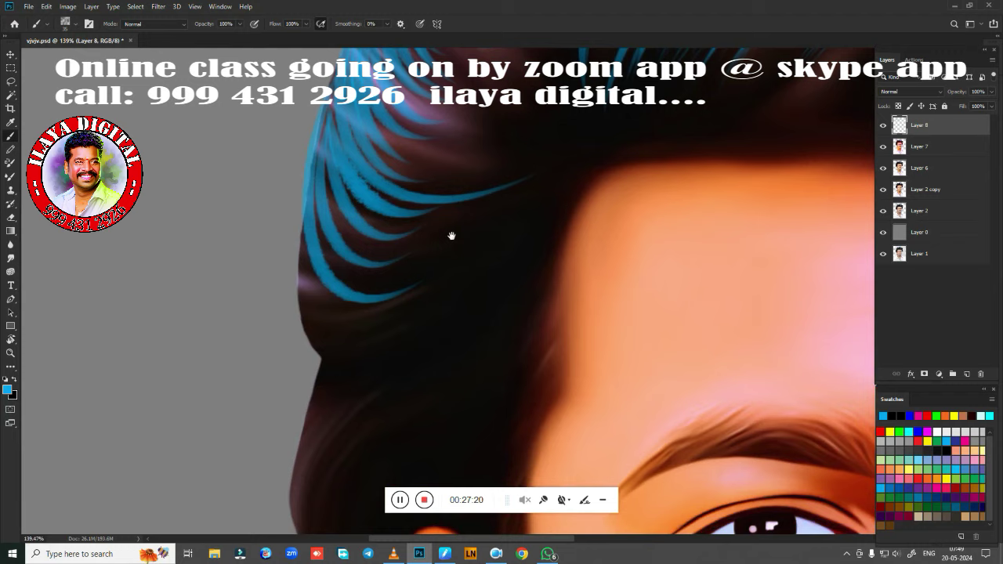
scroll(449, 233, "down", 2)
left_click_drag(324, 273, 436, 276)
left_click_drag(322, 215, 398, 267)
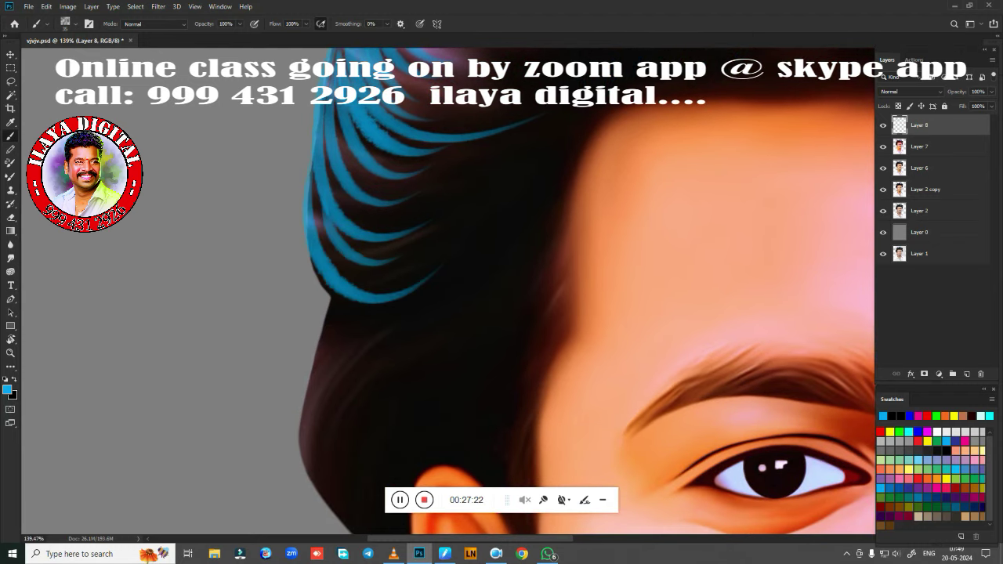
left_click_drag(311, 196, 409, 259)
Step: Paint blue strands in the hair above the ear and darken the left edge
left_click_drag(444, 309, 452, 185)
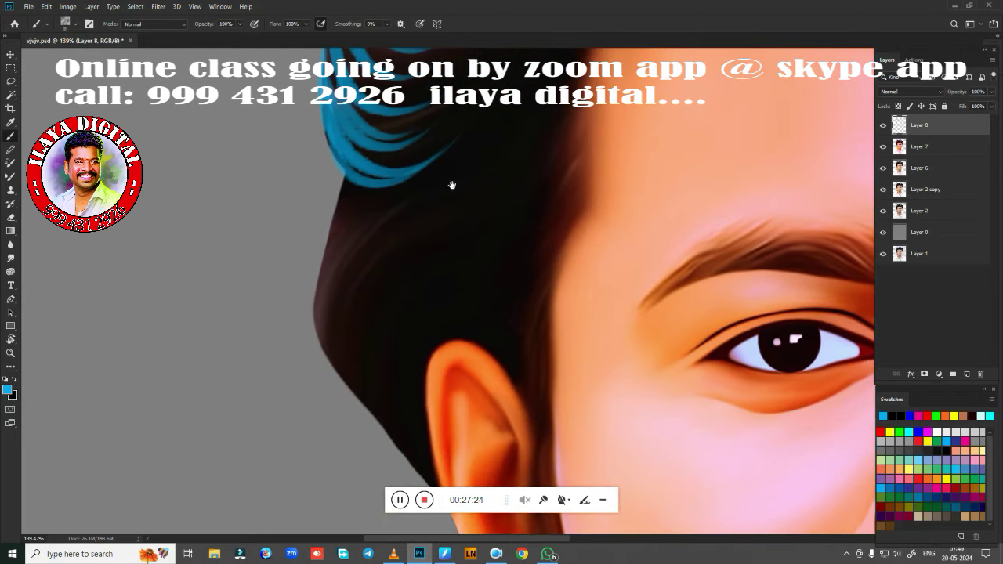
left_click_drag(438, 249, 375, 361)
mouse_move(411, 257)
left_mouse_down()
mouse_move(372, 345)
mouse_move(348, 362)
left_mouse_up()
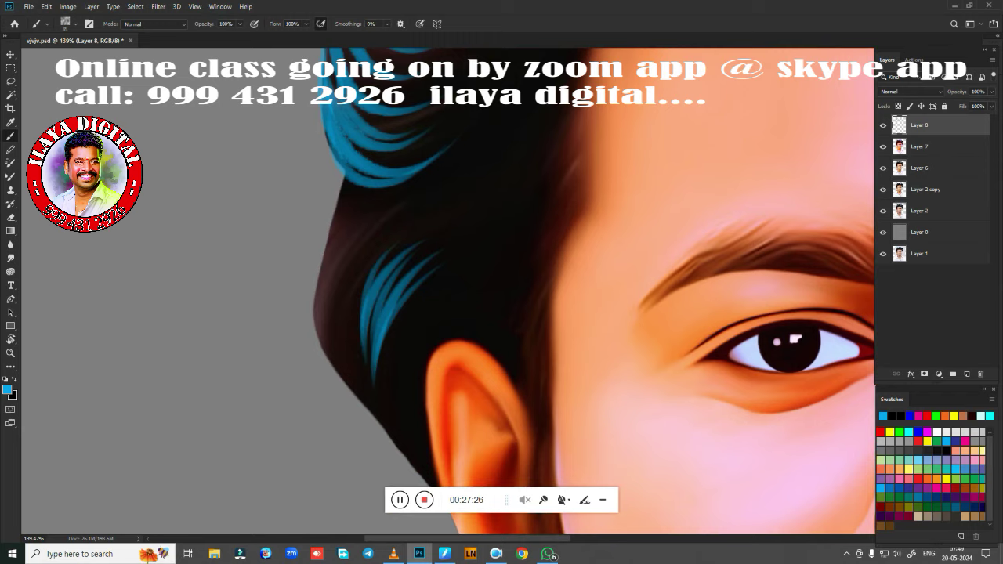
mouse_move(396, 235)
left_mouse_down()
mouse_move(341, 368)
mouse_move(340, 327)
left_mouse_up()
left_click_drag(350, 243, 321, 364)
left_click_drag(432, 383, 390, 320)
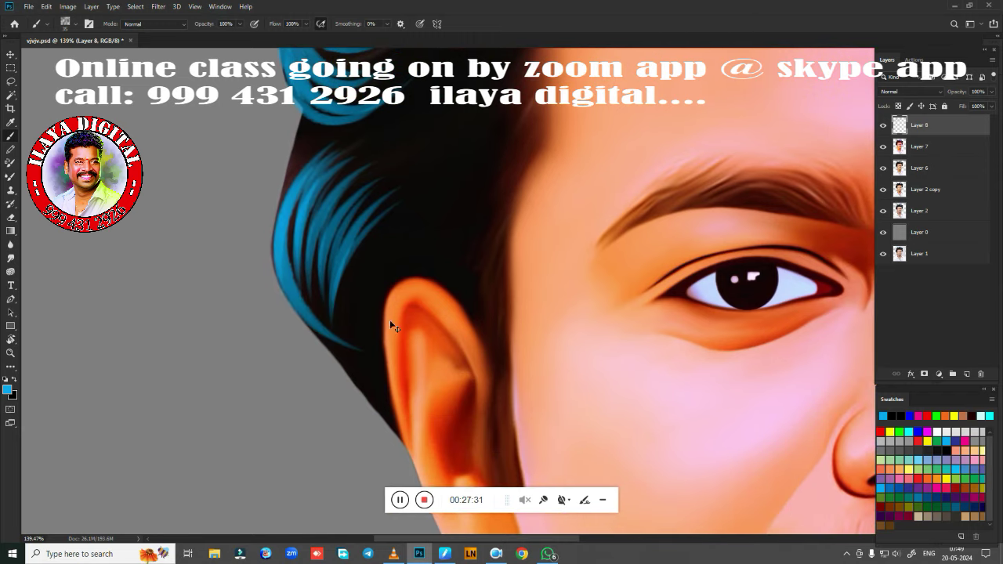
left_click_drag(318, 198, 356, 348)
Step: Add blue strands along the hair's left edge and down toward the ear
left_click_drag(351, 145, 292, 312)
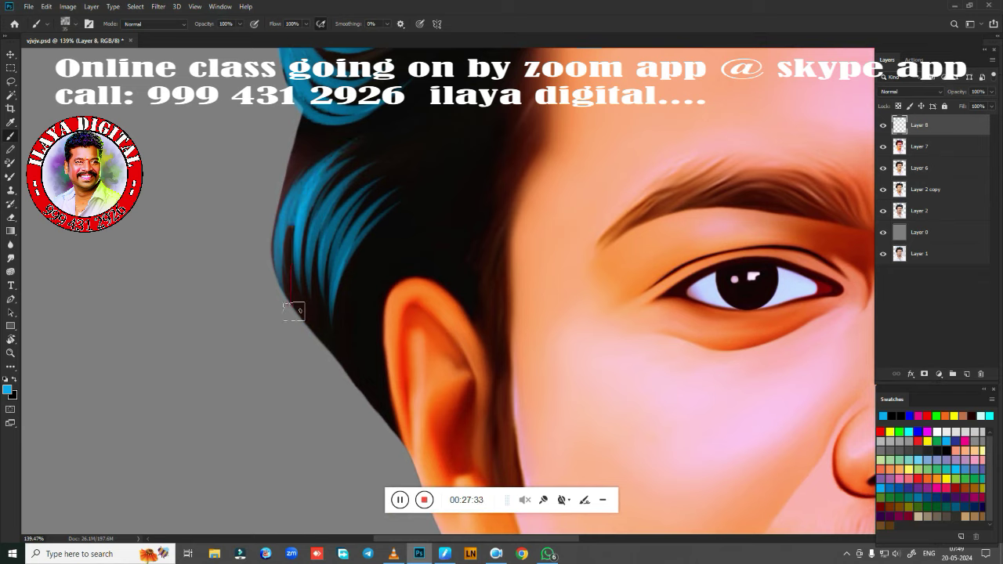
left_click_drag(330, 226, 286, 345)
left_click_drag(315, 161, 279, 329)
left_click_drag(346, 254, 388, 399)
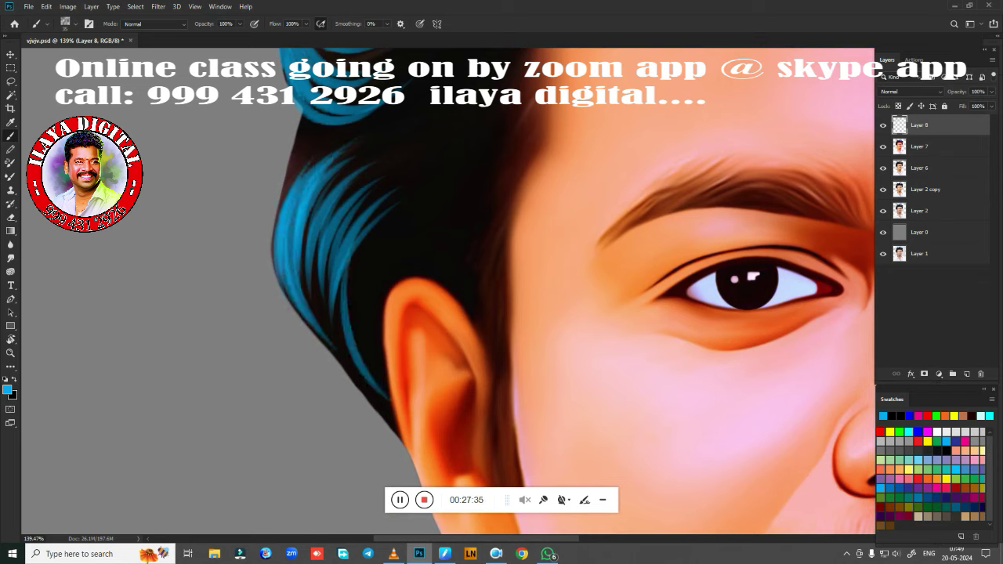
left_click_drag(337, 317, 396, 424)
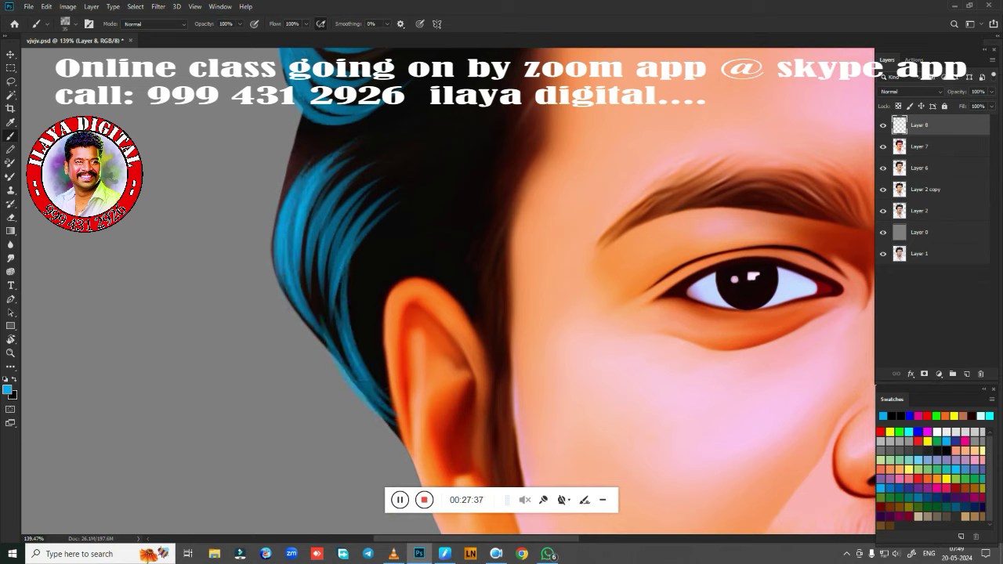
Step: Paint blue strands into the dark hair behind the neck
left_click_drag(343, 224, 375, 368)
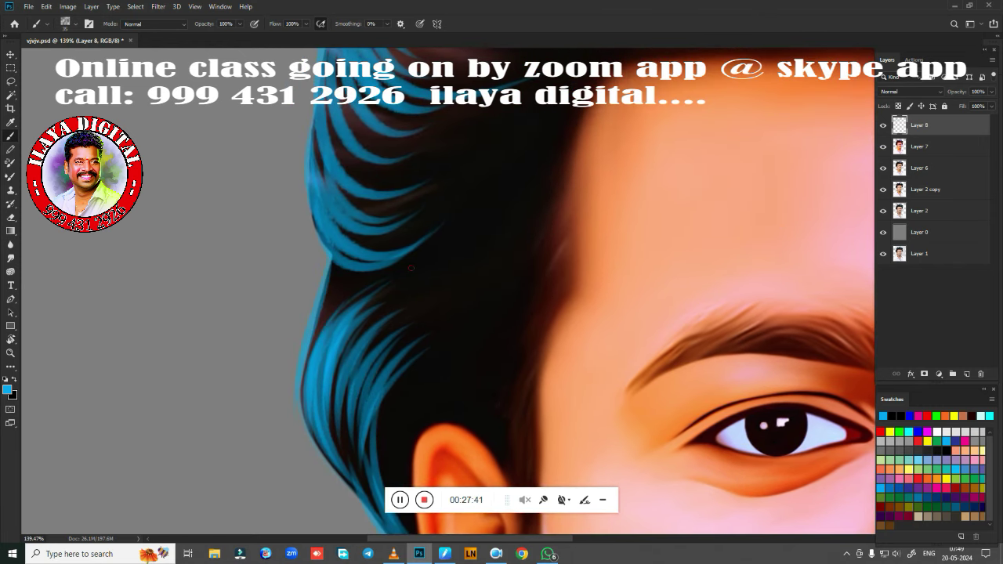
left_click_drag(474, 356, 414, 277)
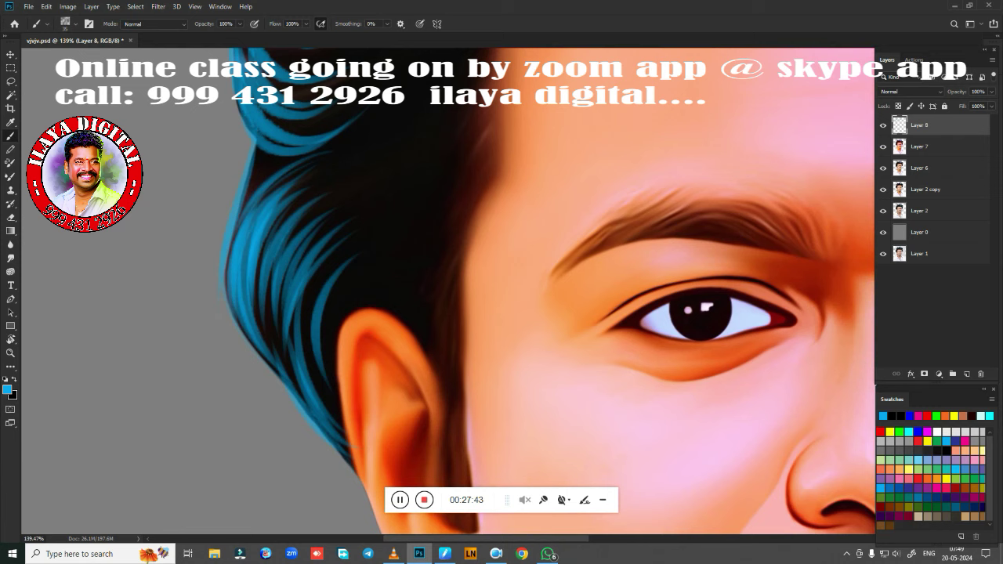
left_click_drag(425, 433, 458, 160)
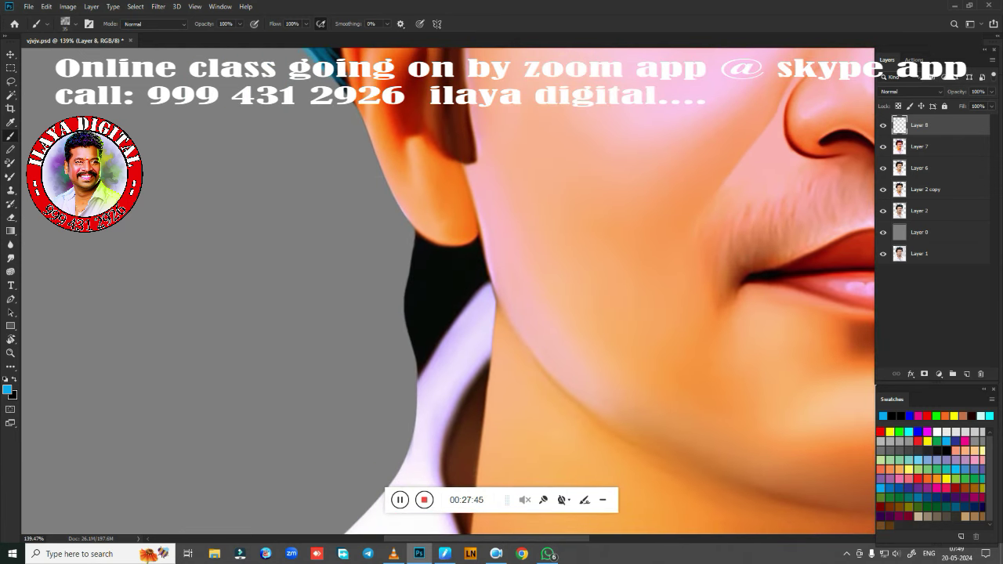
mouse_move(402, 360)
left_mouse_down()
mouse_move(412, 275)
mouse_move(459, 274)
mouse_move(430, 351)
left_mouse_up()
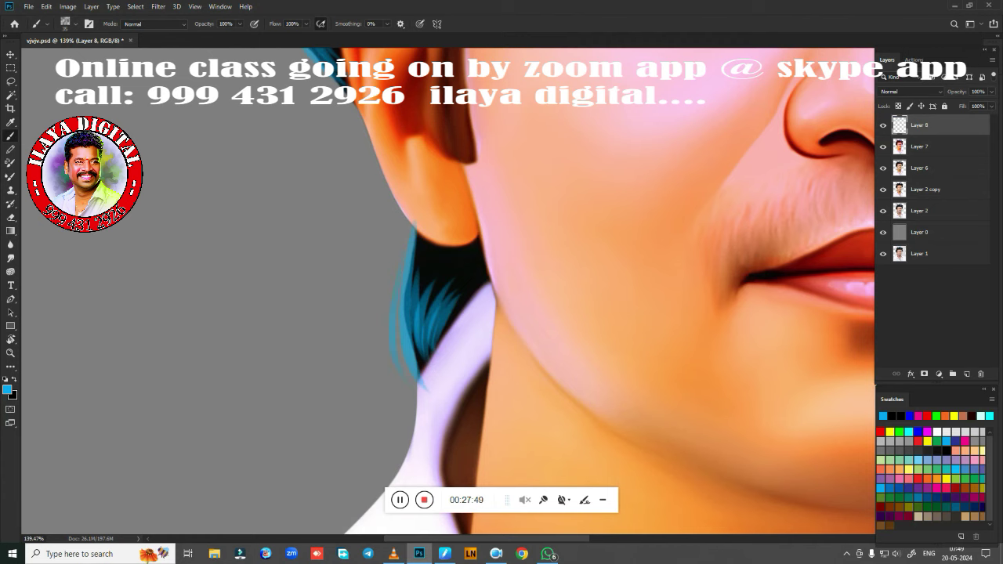
Step: Zoom in on the hair and paint blue strands on the upper-left hair
key("ctrl+0")
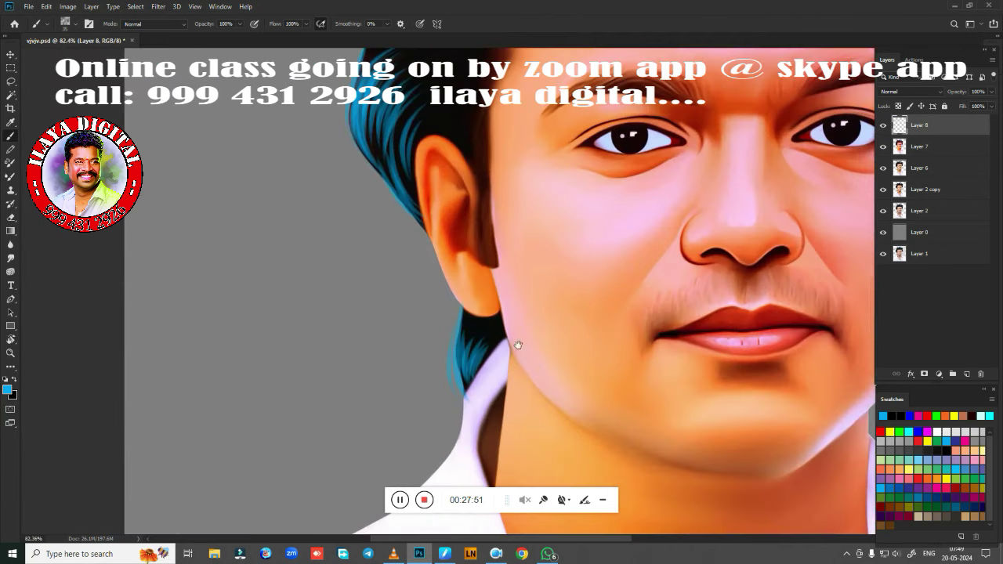
left_click_drag(498, 332, 627, 463)
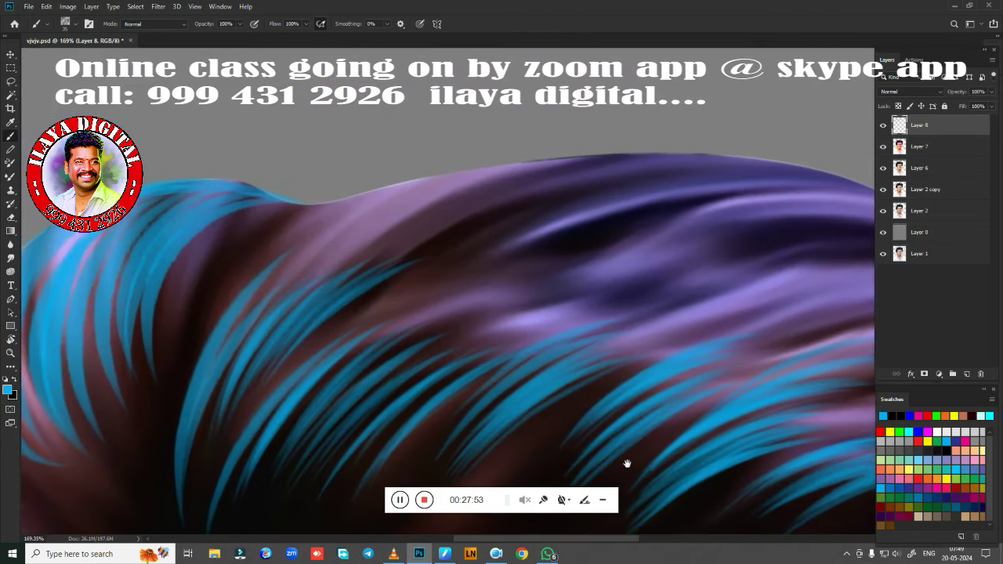
mouse_move(306, 211)
left_mouse_down()
mouse_move(200, 314)
mouse_move(209, 284)
left_mouse_up()
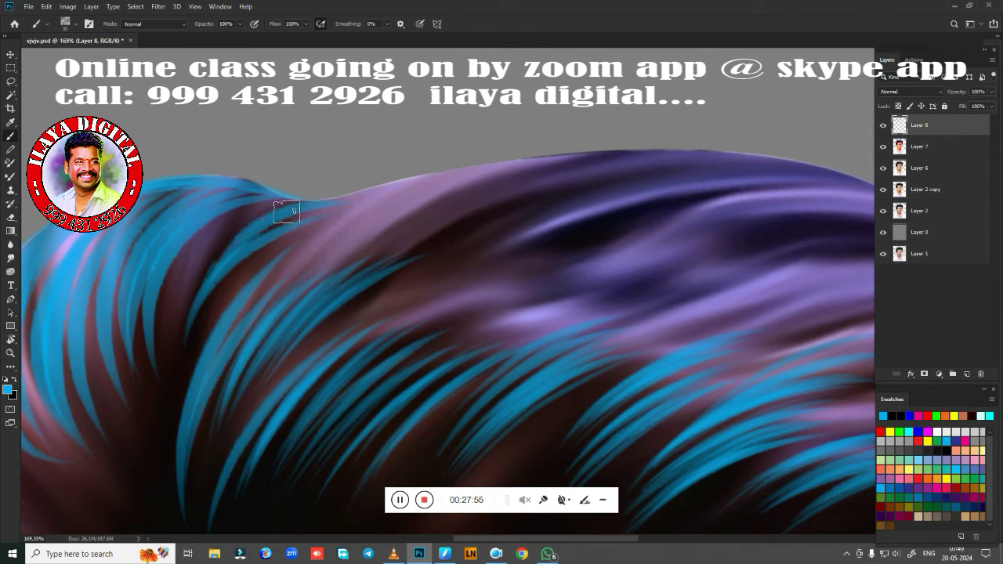
left_click_drag(318, 196, 217, 261)
left_click_drag(442, 297, 358, 274)
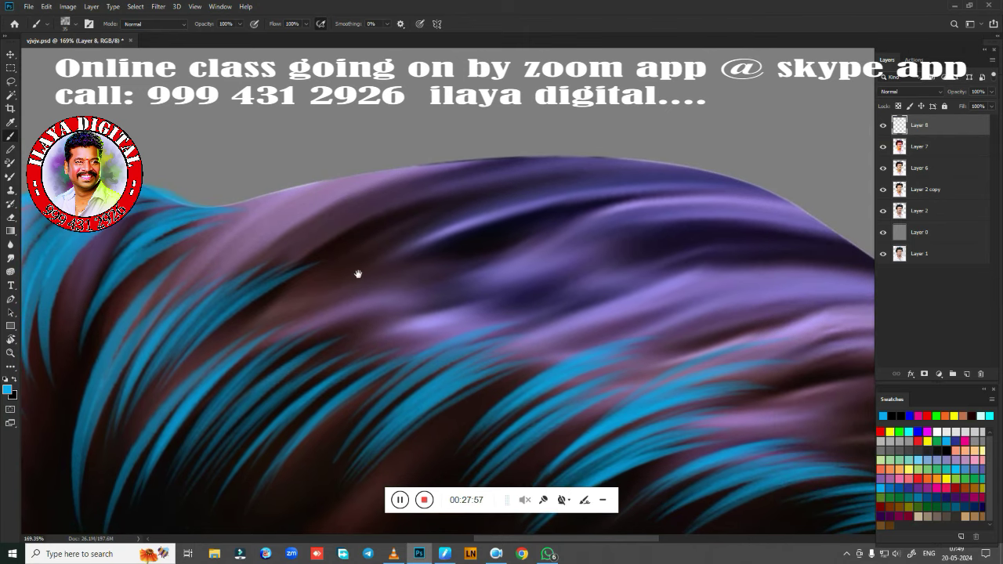
left_click_drag(696, 218, 603, 217)
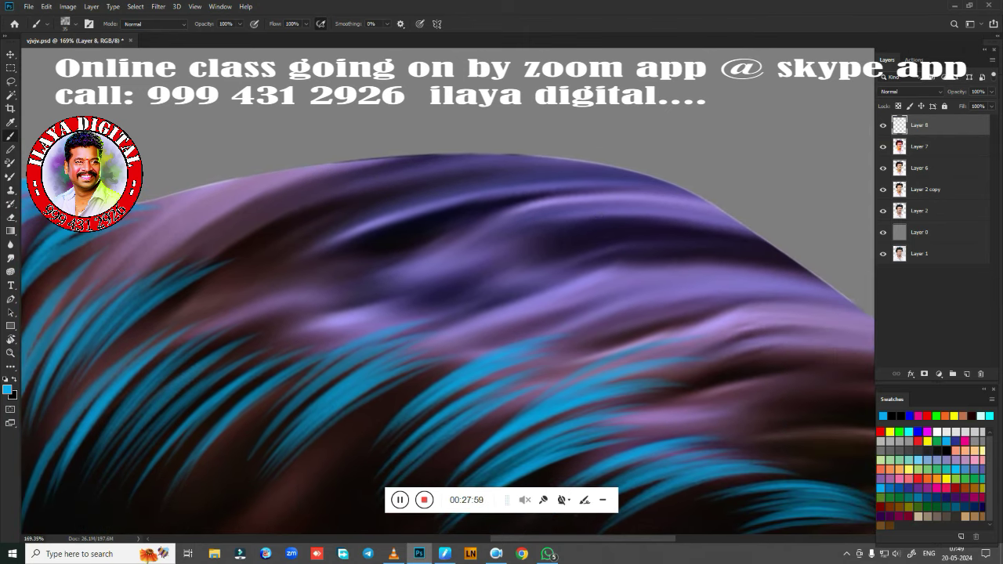
Step: Paint a run of blue strands along the hair's top edge across the crown
left_click_drag(739, 230, 470, 227)
left_click_drag(690, 192, 478, 199)
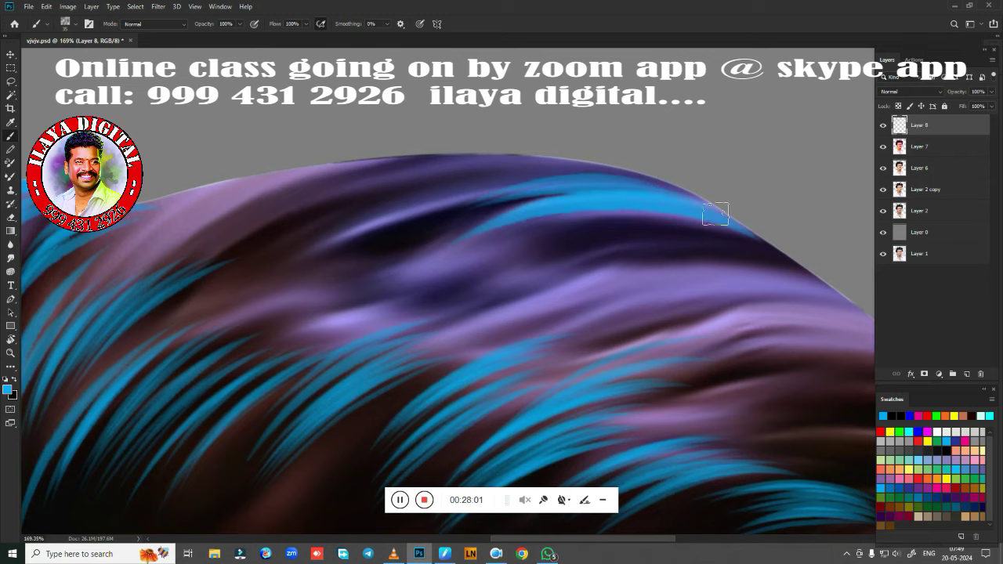
left_click_drag(713, 208, 431, 178)
left_click_drag(566, 168, 350, 206)
left_click_drag(540, 157, 329, 188)
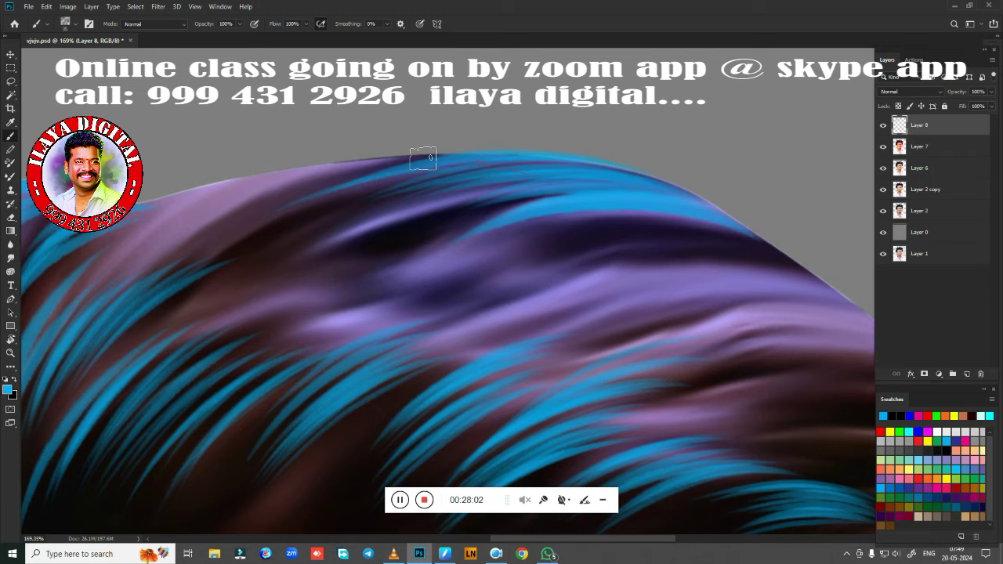
left_click_drag(502, 153, 235, 204)
left_click_drag(414, 160, 318, 173)
left_click_drag(172, 284, 513, 212)
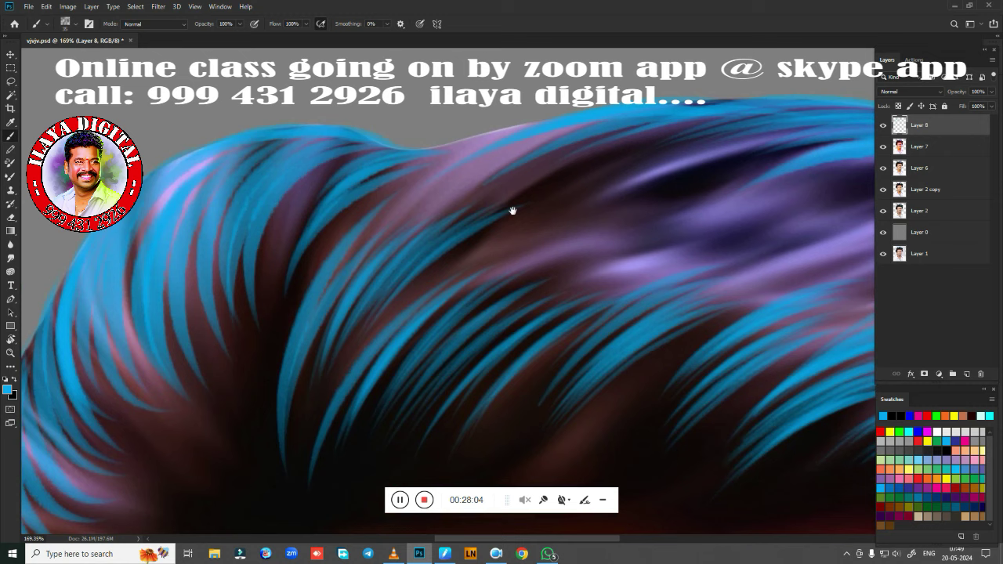
left_click_drag(612, 117, 315, 145)
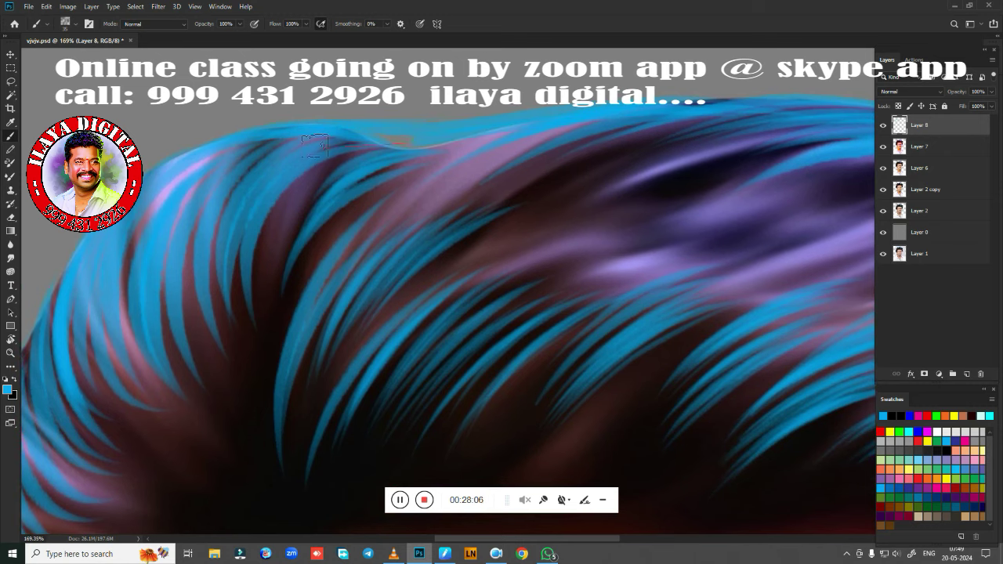
Step: Paint blue strands along the right and upper-right hair edge
left_click_drag(645, 116, 331, 269)
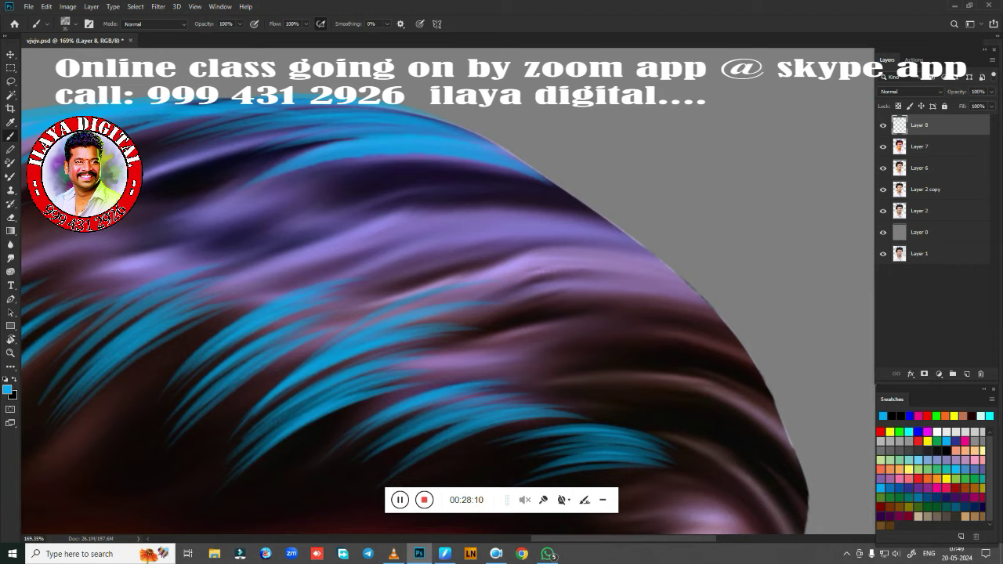
left_click_drag(729, 342, 549, 282)
left_click_drag(674, 279, 732, 333)
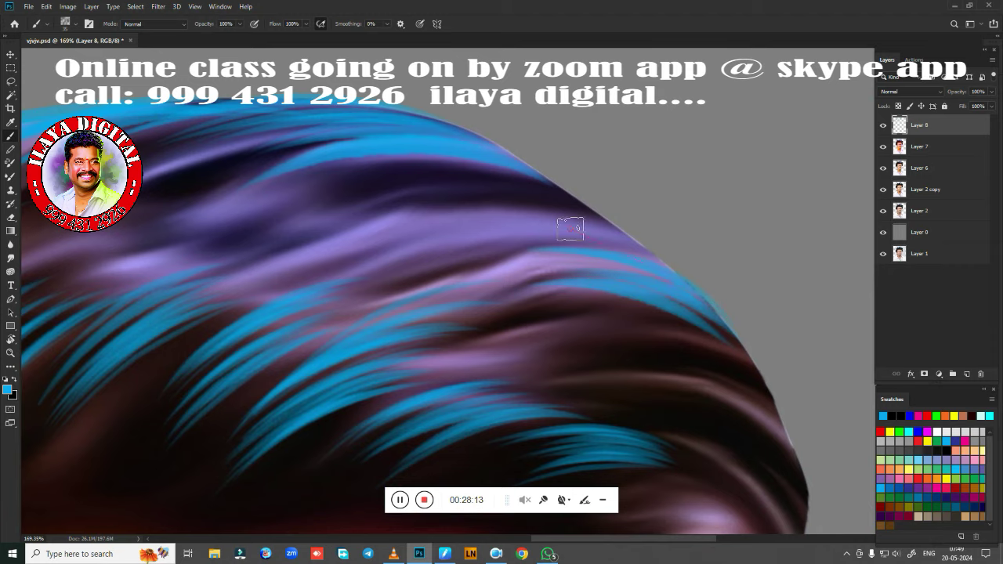
left_click_drag(649, 251, 472, 196)
left_click_drag(612, 224, 460, 189)
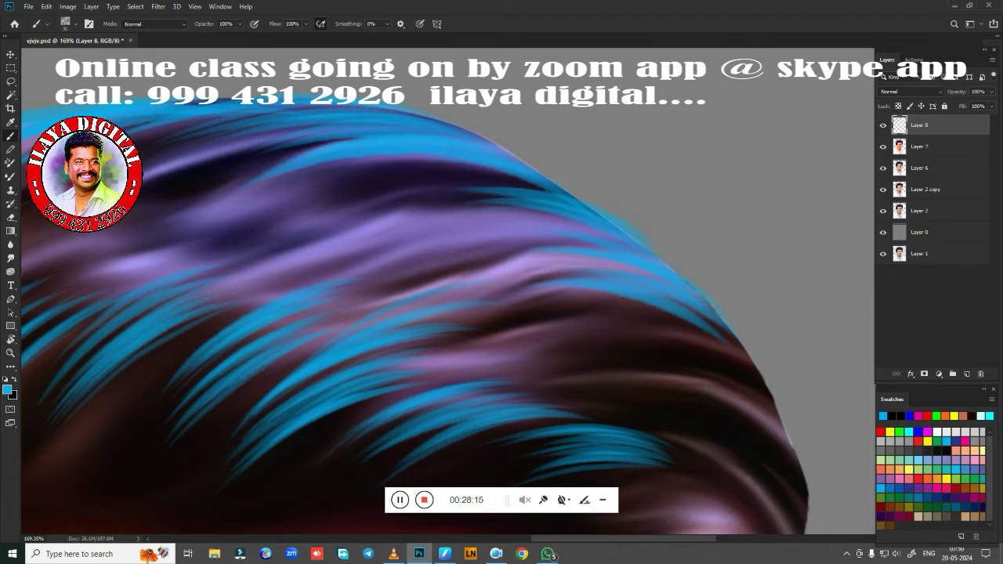
mouse_move(664, 333)
left_mouse_down()
mouse_move(526, 149)
mouse_move(638, 313)
left_mouse_up()
left_click_drag(534, 215, 616, 360)
Step: Undo the last two right-edge strokes and repaint curving blue strands down the right hair edge
key("ctrl+z")
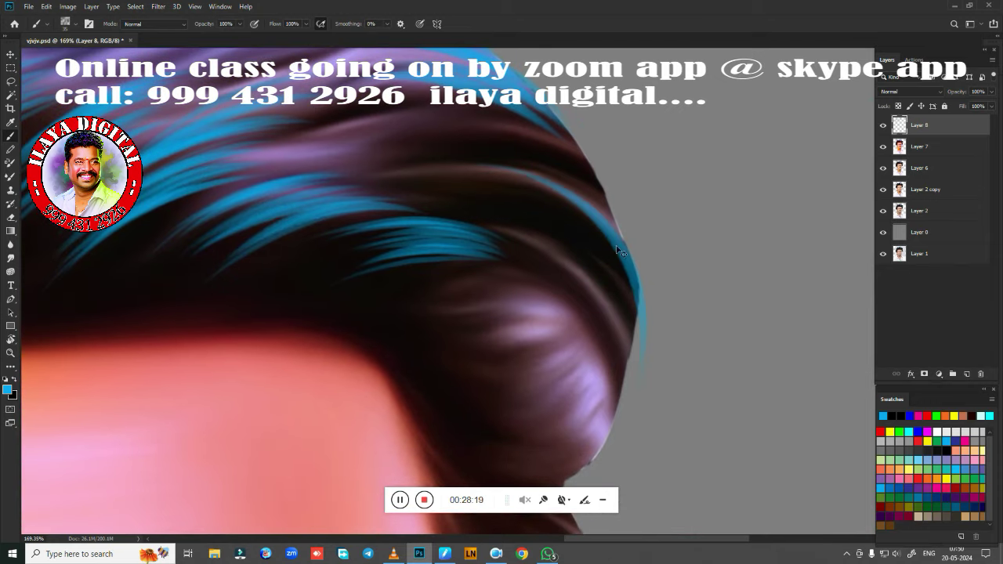
key("ctrl+z")
left_click_drag(551, 197, 627, 353)
left_click_drag(580, 221, 635, 342)
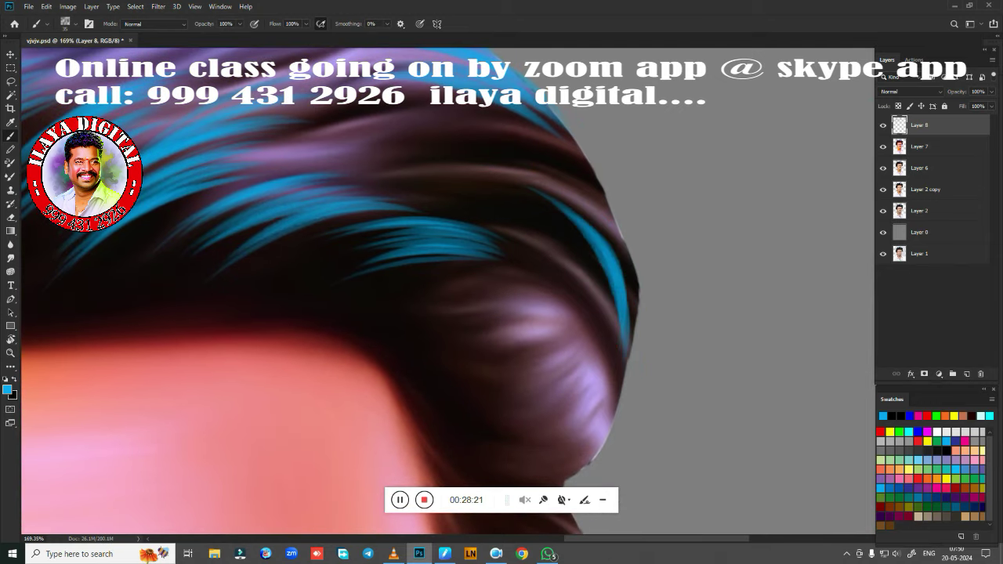
left_click_drag(545, 229, 611, 312)
left_click_drag(573, 271, 610, 320)
left_click_drag(597, 282, 616, 395)
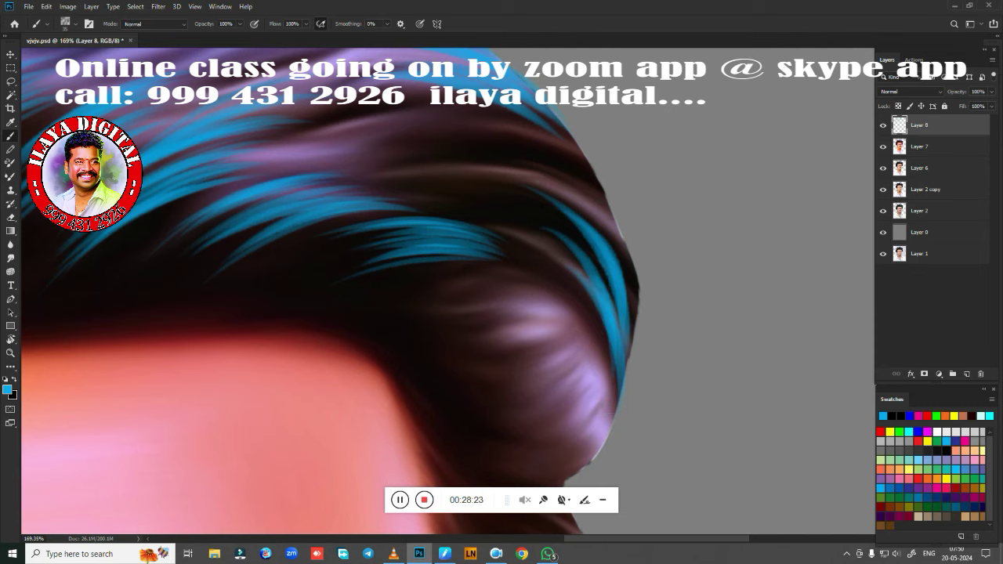
left_click_drag(541, 161, 634, 326)
left_click_drag(448, 318, 595, 447)
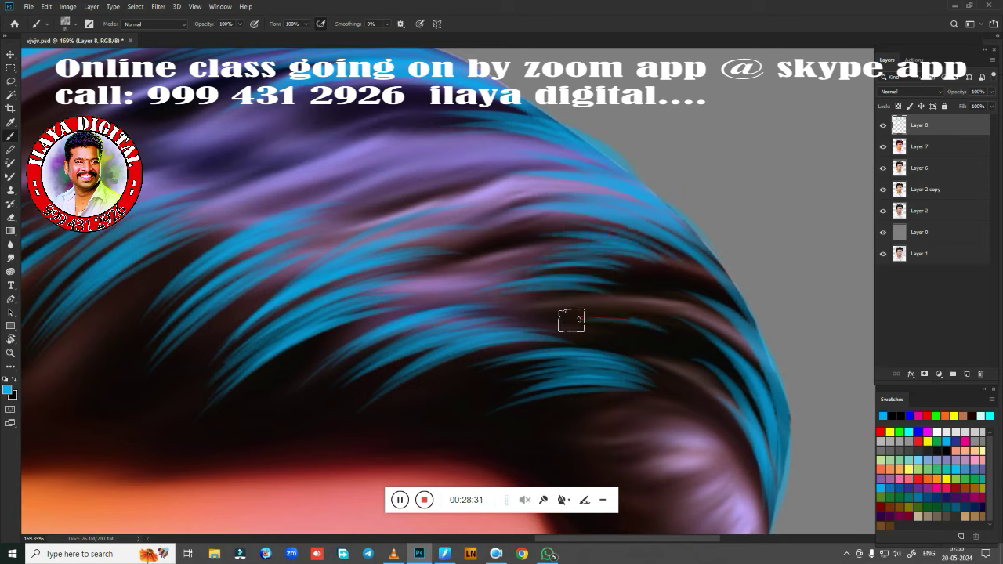
Step: Add a thin bright blue strand and a light lilac strand across the crown
mouse_move(572, 321)
left_mouse_down()
mouse_move(688, 331)
mouse_move(612, 353)
left_mouse_up()
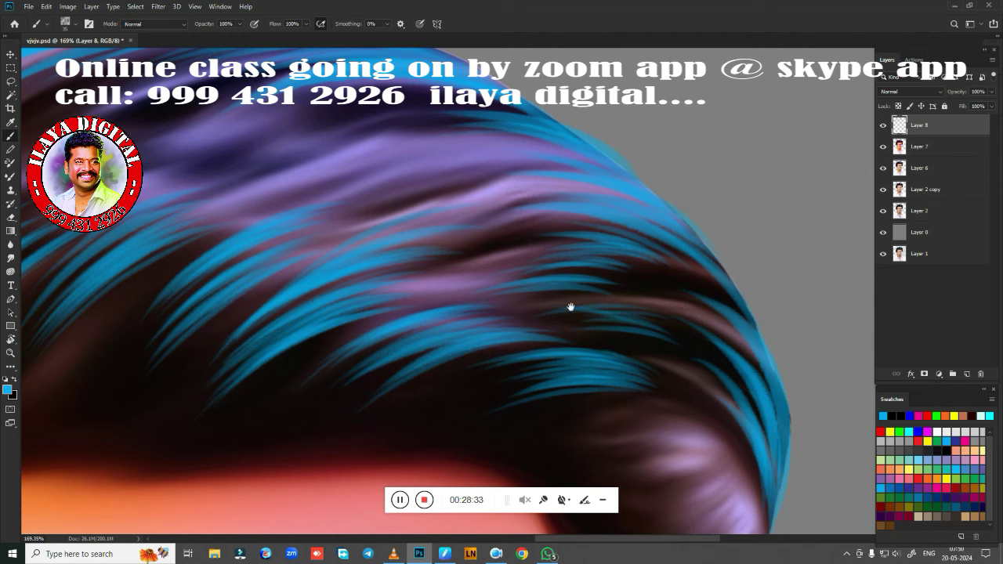
left_click_drag(571, 307, 645, 405)
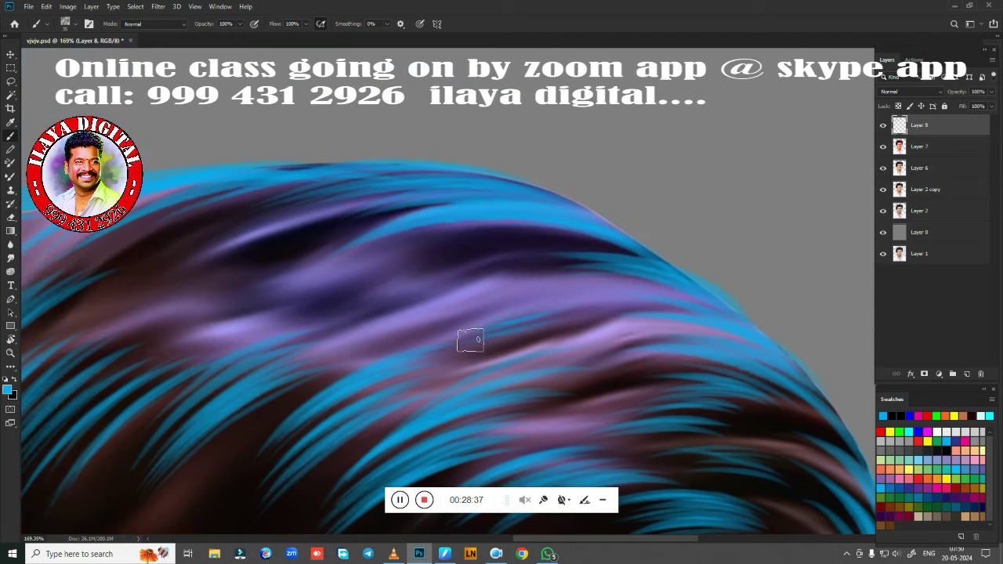
left_click_drag(576, 328, 496, 342)
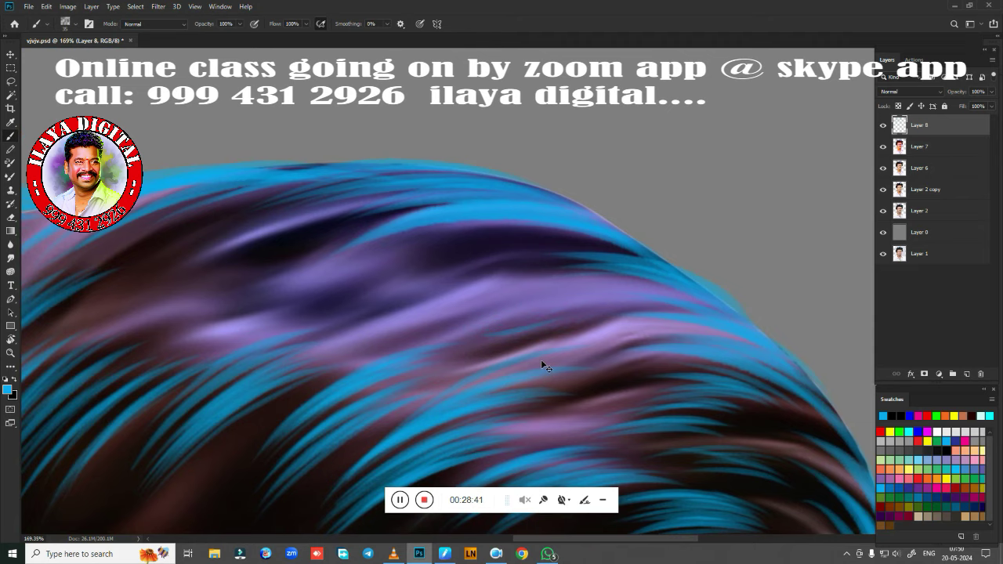
scroll(481, 381, "down", 3)
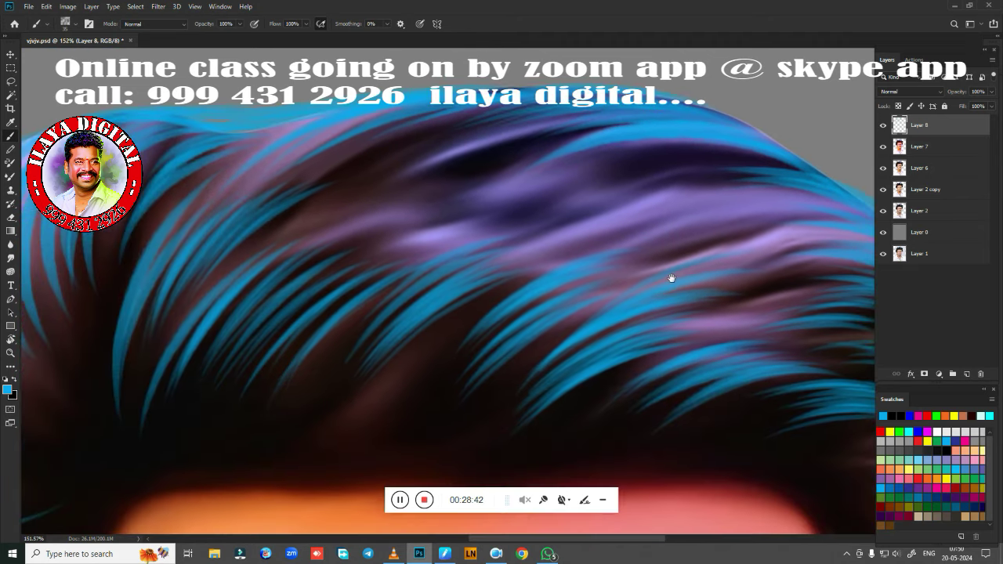
scroll(561, 335, "up", 1, "alt")
scroll(561, 334, "up", 1)
Step: Rotate the view to follow the hair's flow and paint thin blue strands across it
key("r")
mouse_move(561, 334)
left_mouse_down()
mouse_move(378, 332)
mouse_move(327, 470)
left_mouse_up()
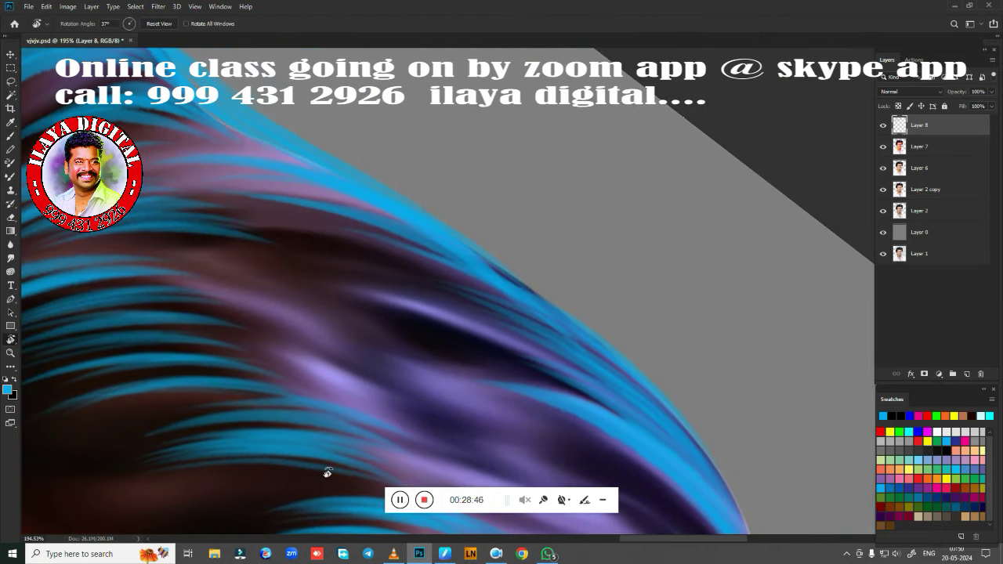
key("b")
left_click_drag(213, 265, 392, 329)
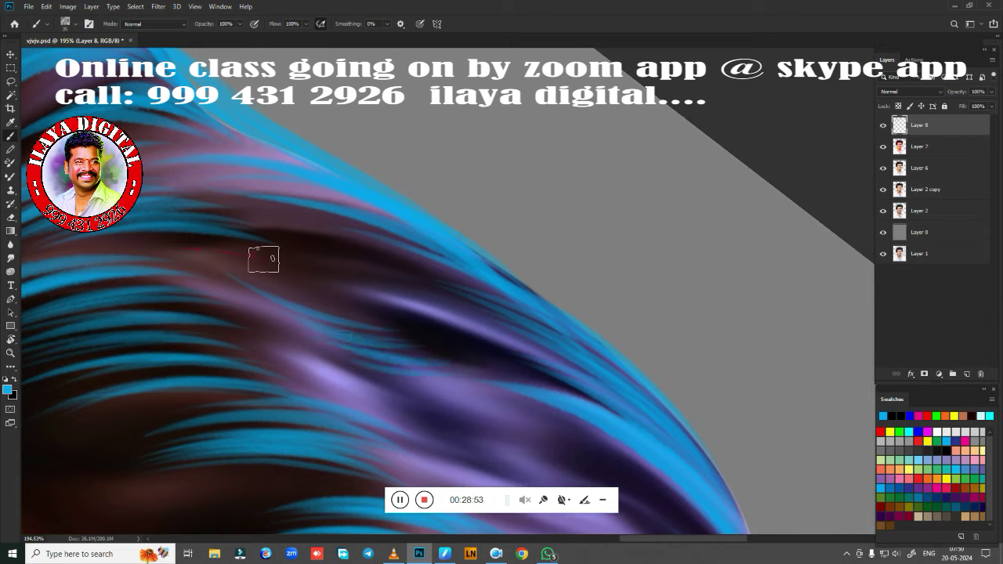
left_click_drag(303, 265, 384, 298)
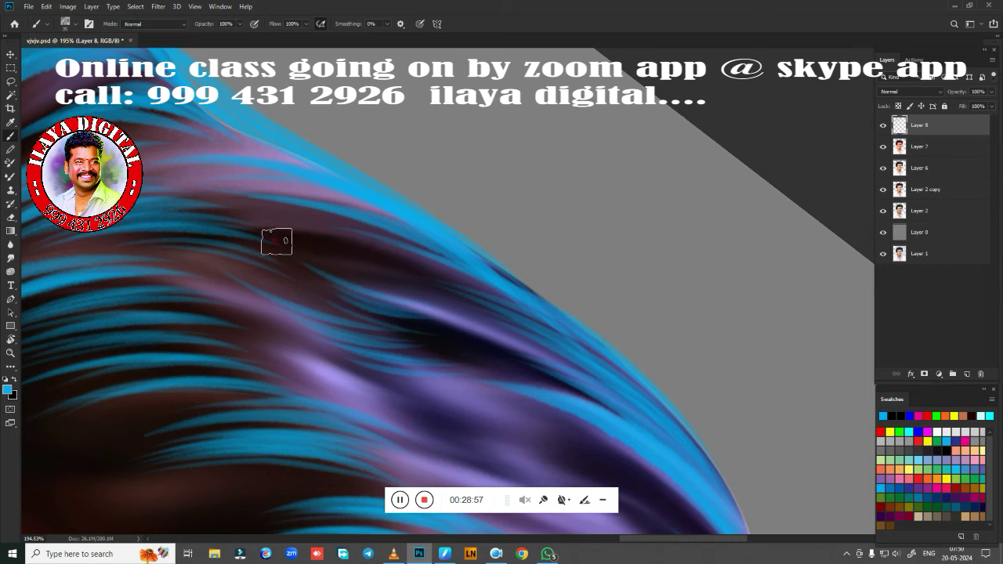
Step: Brighten the blue along the hair's right edge
mouse_move(276, 241)
left_mouse_down()
mouse_move(423, 293)
mouse_move(327, 217)
left_mouse_up()
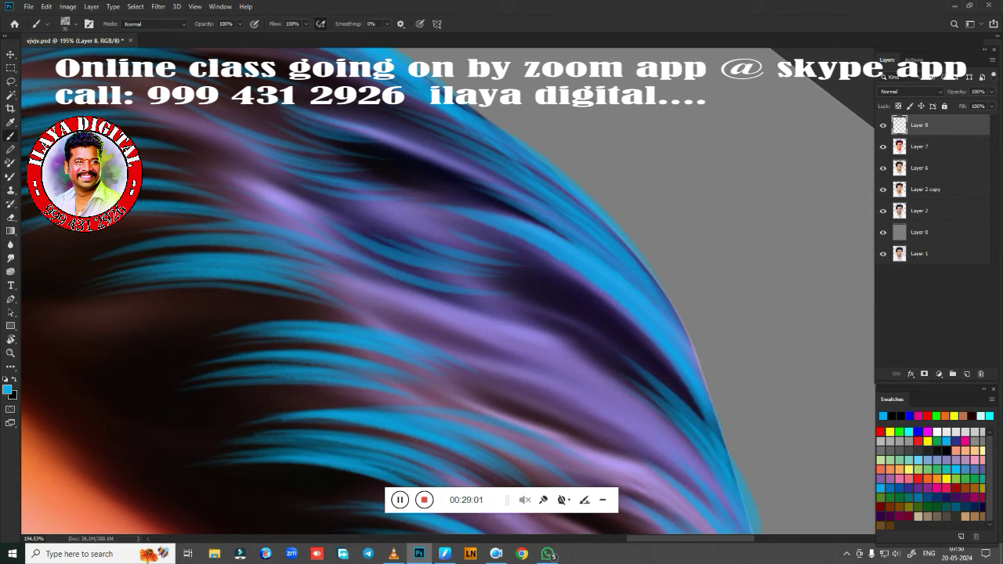
left_click_drag(376, 273, 463, 241)
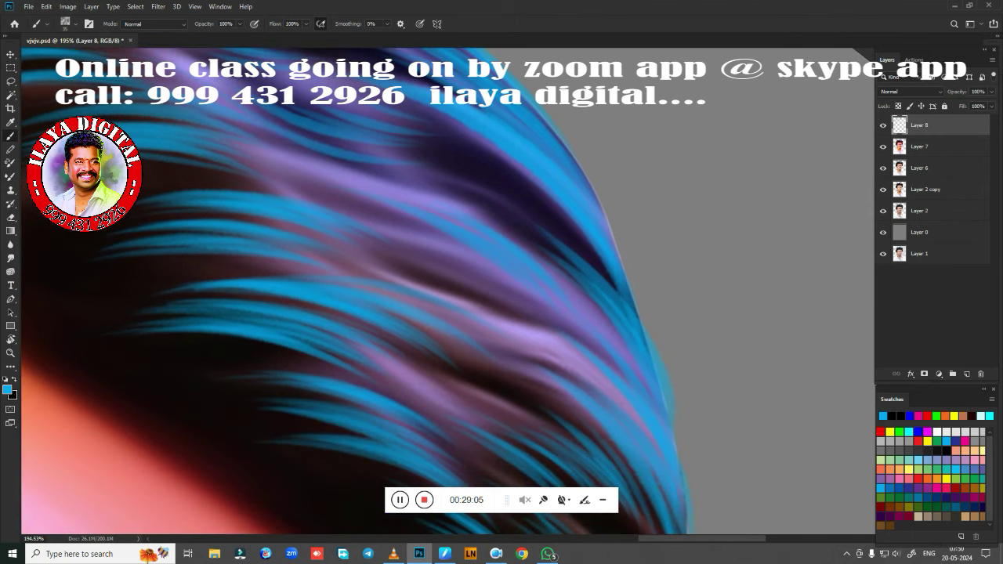
left_click_drag(517, 180, 619, 289)
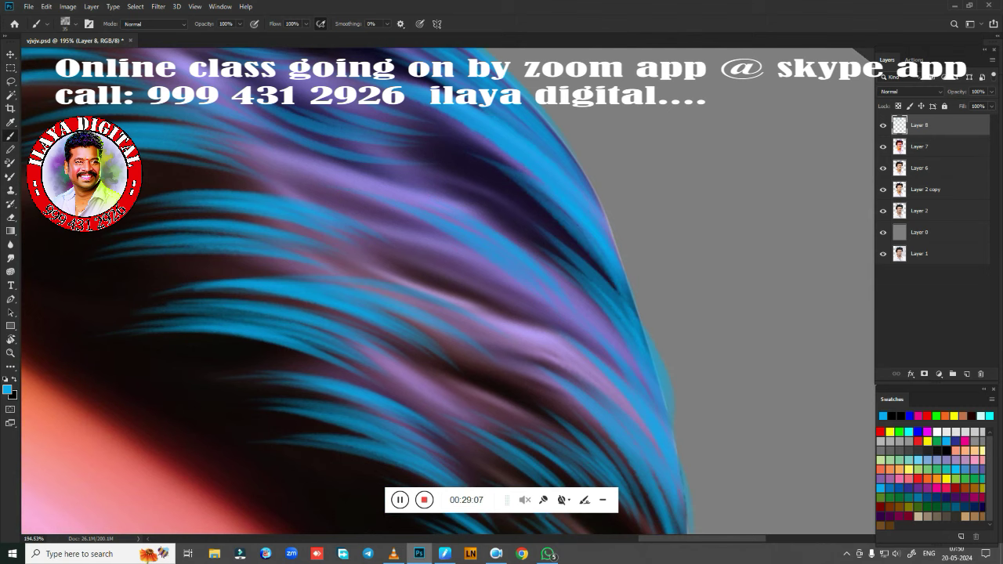
mouse_move(415, 227)
left_mouse_down()
mouse_move(525, 313)
mouse_move(464, 271)
mouse_move(533, 212)
mouse_move(417, 221)
left_mouse_up()
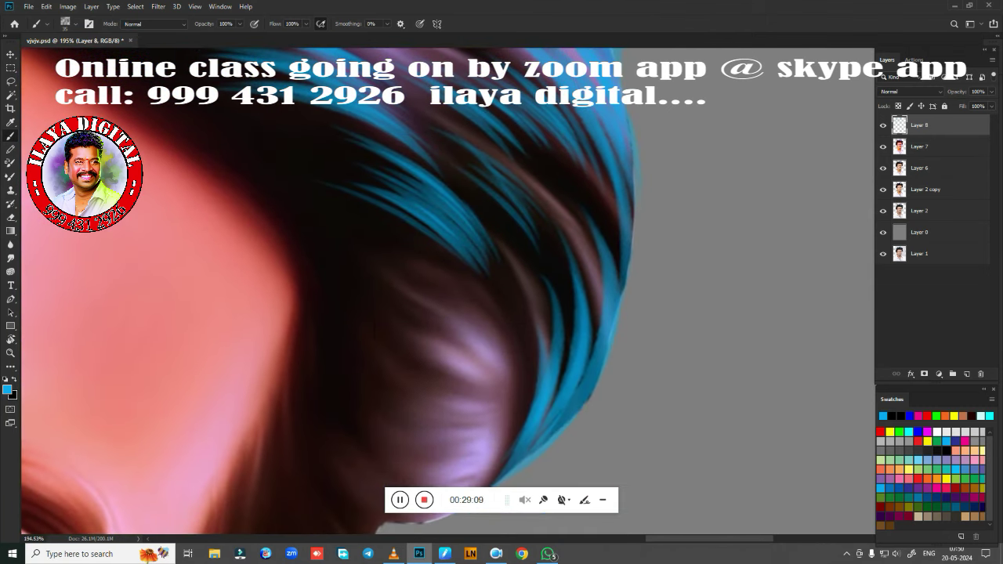
left_click_drag(575, 207, 605, 371)
left_click_drag(588, 174, 603, 258)
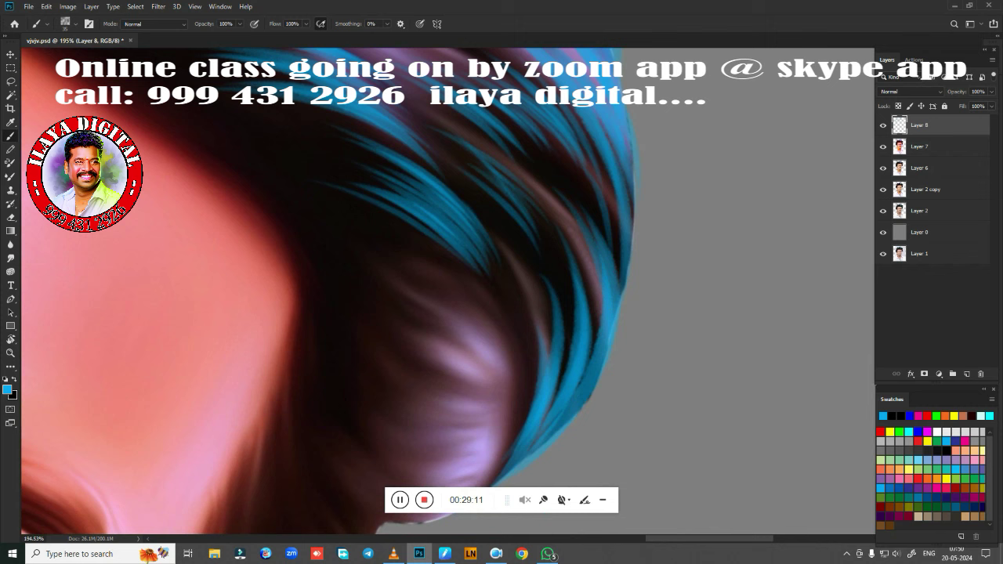
left_click_drag(601, 373, 622, 285)
scroll(612, 384, "down", 2)
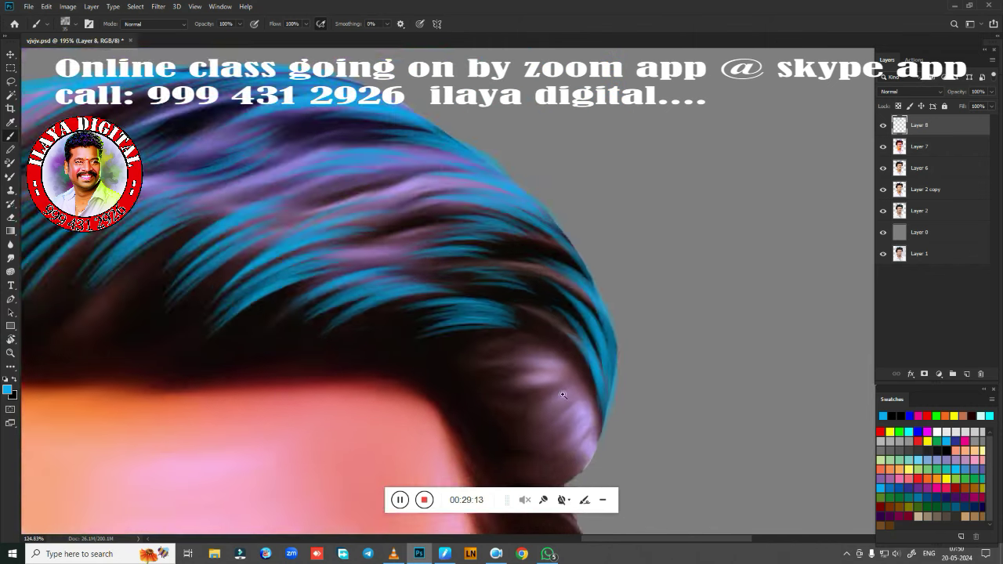
scroll(544, 424, "down", 2)
scroll(667, 282, "down", 1)
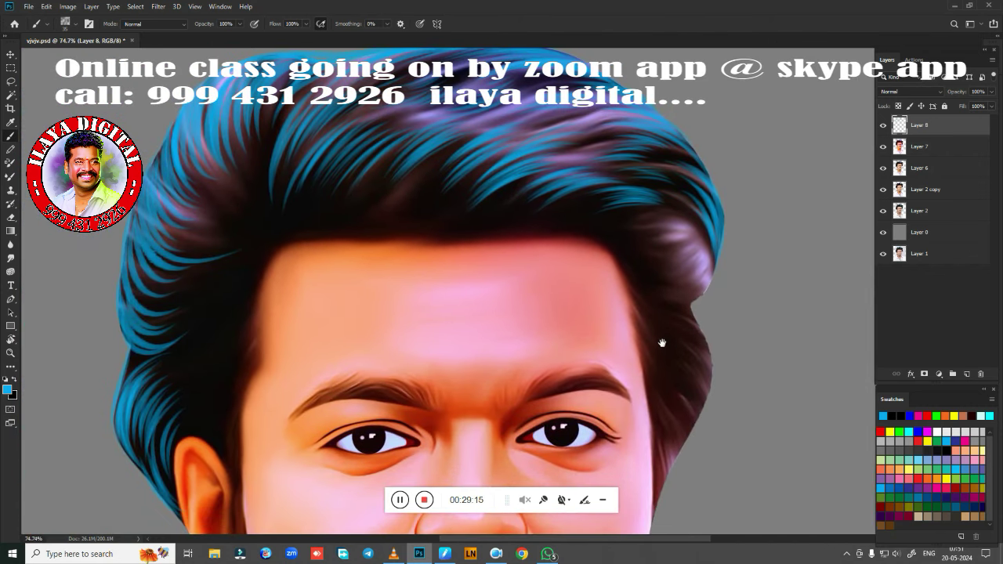
scroll(377, 394, "up", 2)
scroll(387, 391, "up", 1)
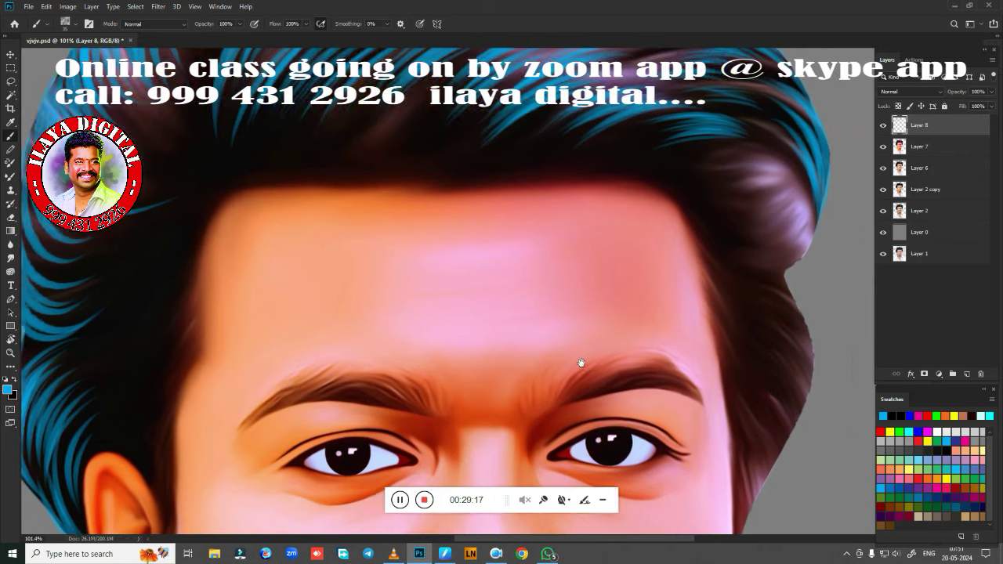
Step: Turn the canvas so the right hair side is upright and paint tapered blue strands fanning across it
left_click_drag(578, 363, 337, 417)
scroll(447, 403, "up", 2)
scroll(450, 404, "up", 1)
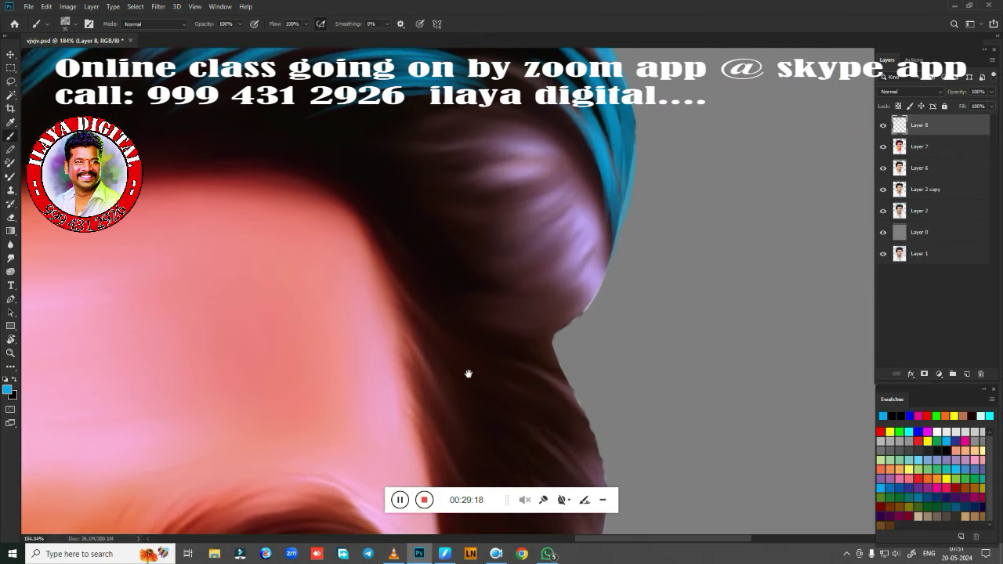
scroll(469, 374, "up", 1)
scroll(578, 351, "up", 1)
key("r")
left_click_drag(535, 376, 673, 354)
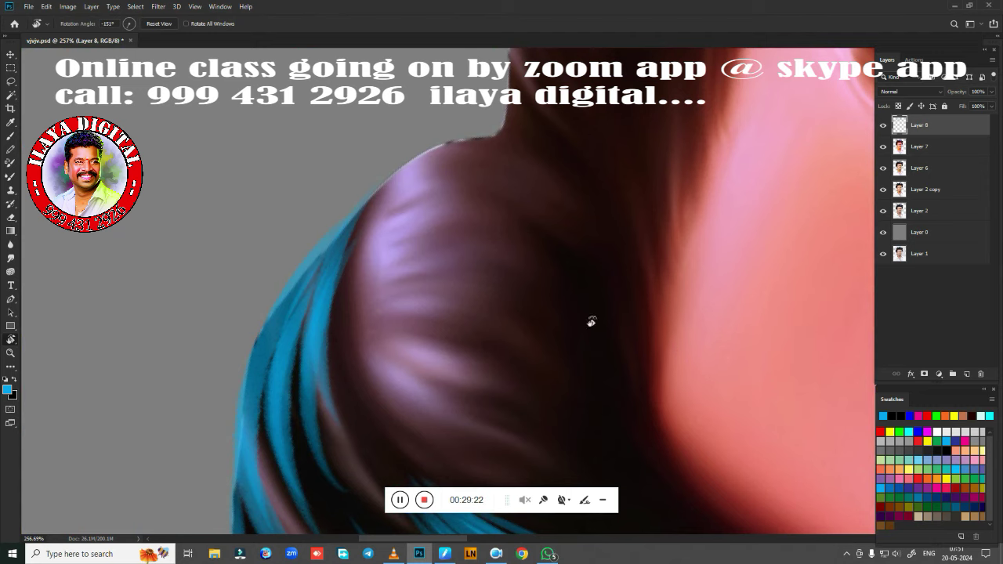
left_click_drag(591, 322, 490, 371)
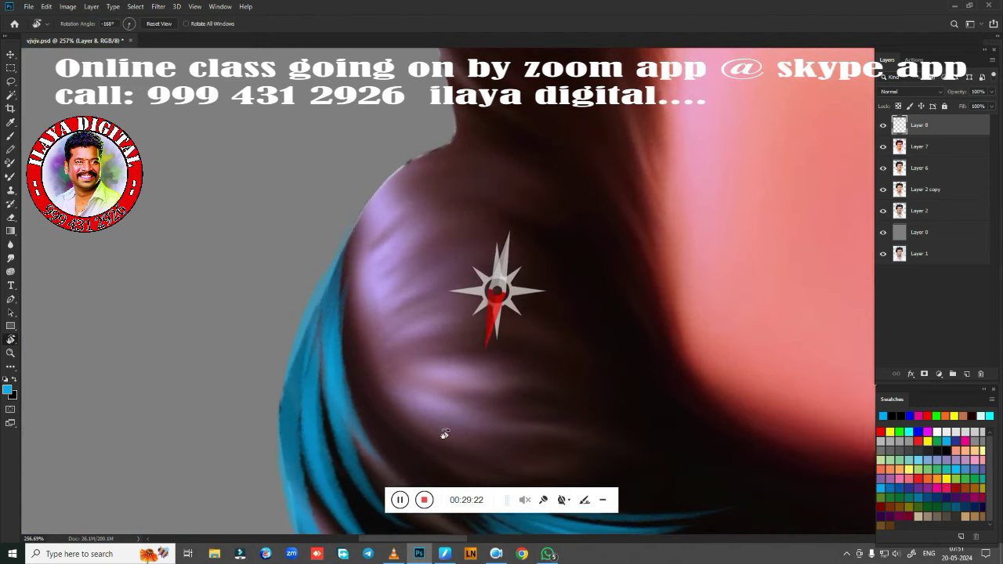
scroll(546, 357, "up", 1)
mouse_move(546, 356)
left_mouse_down()
mouse_move(502, 466)
mouse_move(426, 408)
mouse_move(405, 413)
left_mouse_up()
key("b")
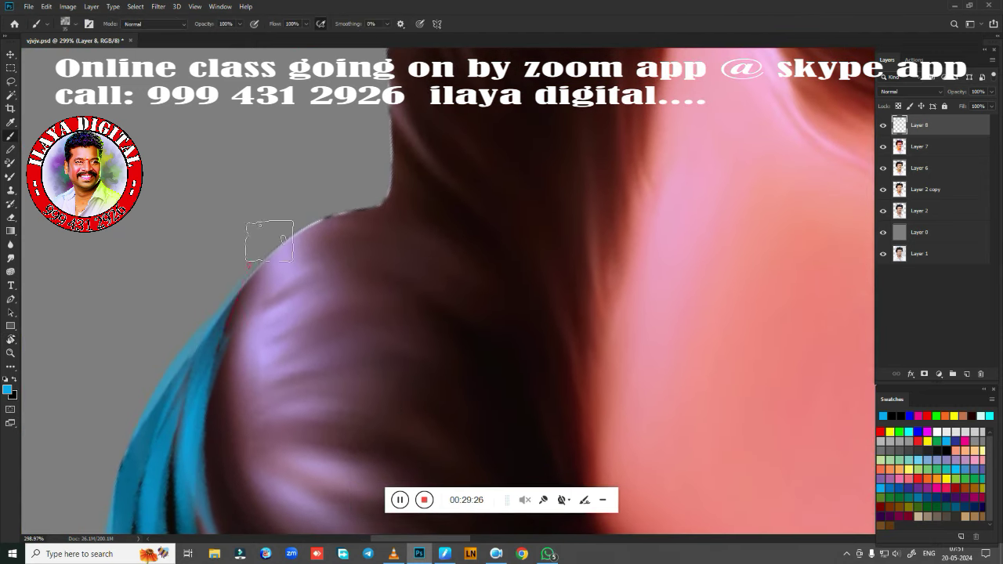
left_click_drag(269, 242, 399, 202)
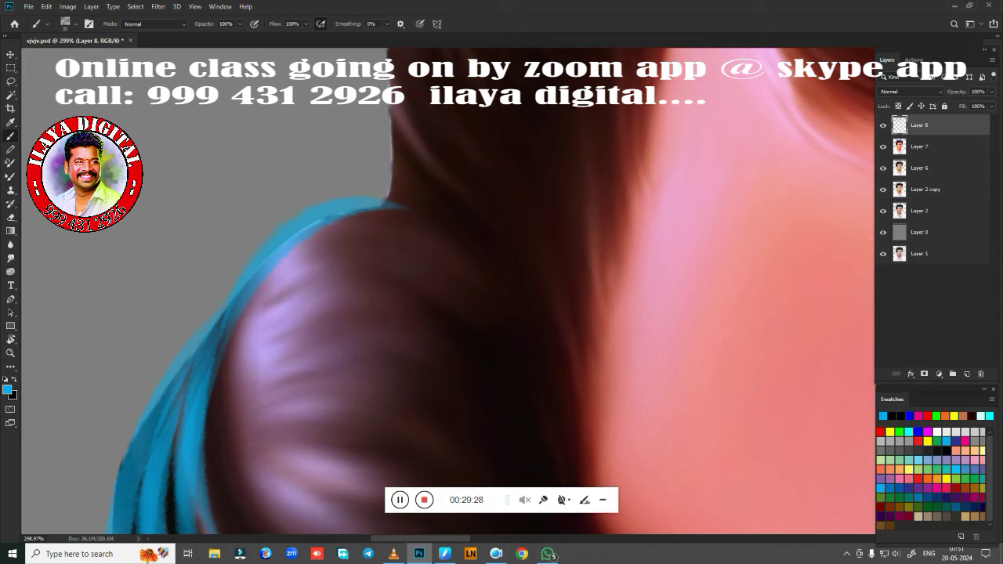
left_click_drag(270, 283, 486, 345)
mouse_move(374, 249)
left_mouse_down()
mouse_move(502, 368)
mouse_move(517, 345)
mouse_move(556, 329)
left_mouse_up()
left_click_drag(439, 236, 576, 302)
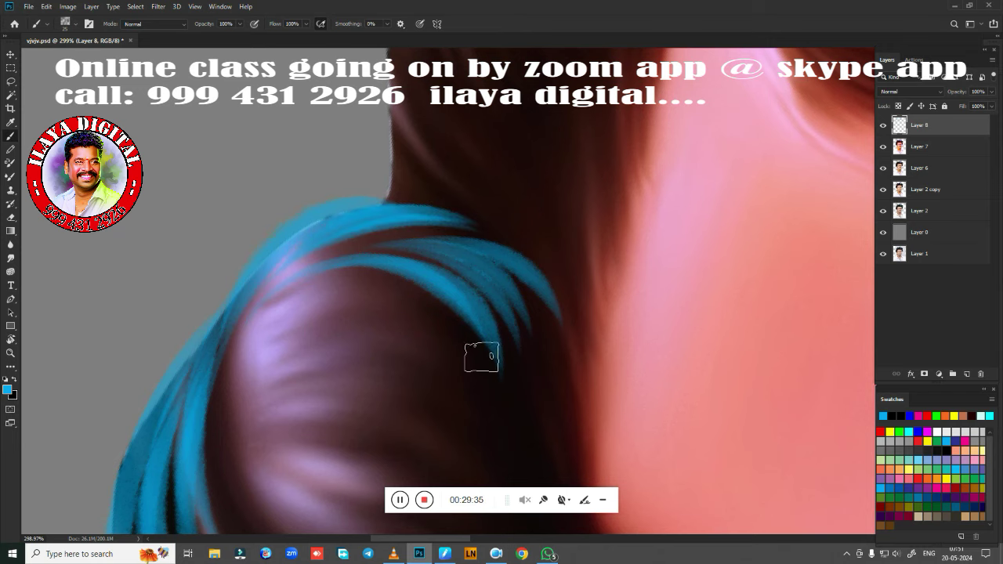
Step: Add more tapered blue strands across the dark lower, upper and middle hair
left_click_drag(481, 353, 474, 218)
left_click_drag(230, 293, 430, 220)
mouse_move(323, 235)
left_mouse_down()
mouse_move(471, 249)
mouse_move(448, 188)
left_mouse_up()
left_click_drag(363, 174, 462, 212)
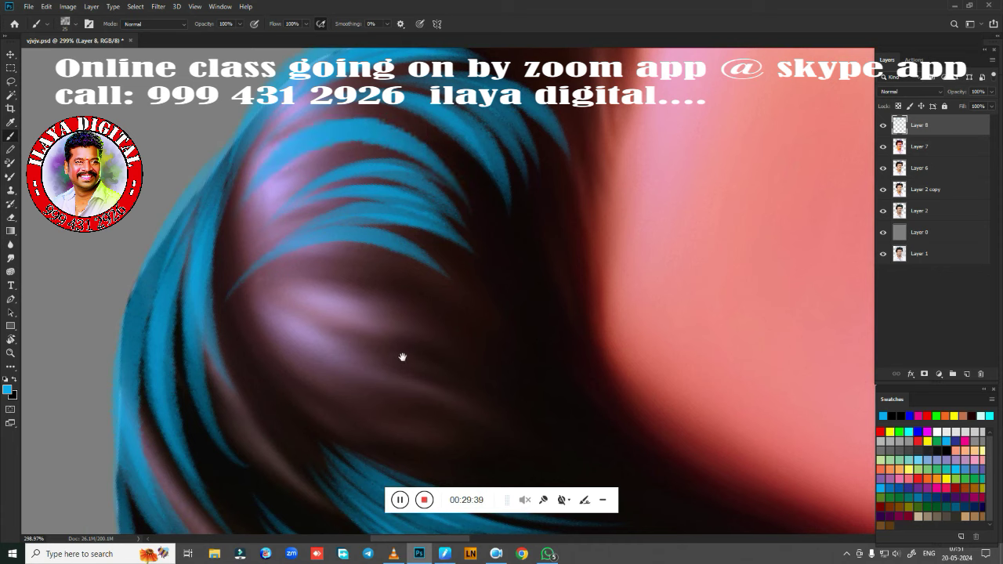
left_click_drag(403, 353, 368, 235)
left_click_drag(297, 188, 426, 153)
left_click_drag(235, 189, 448, 210)
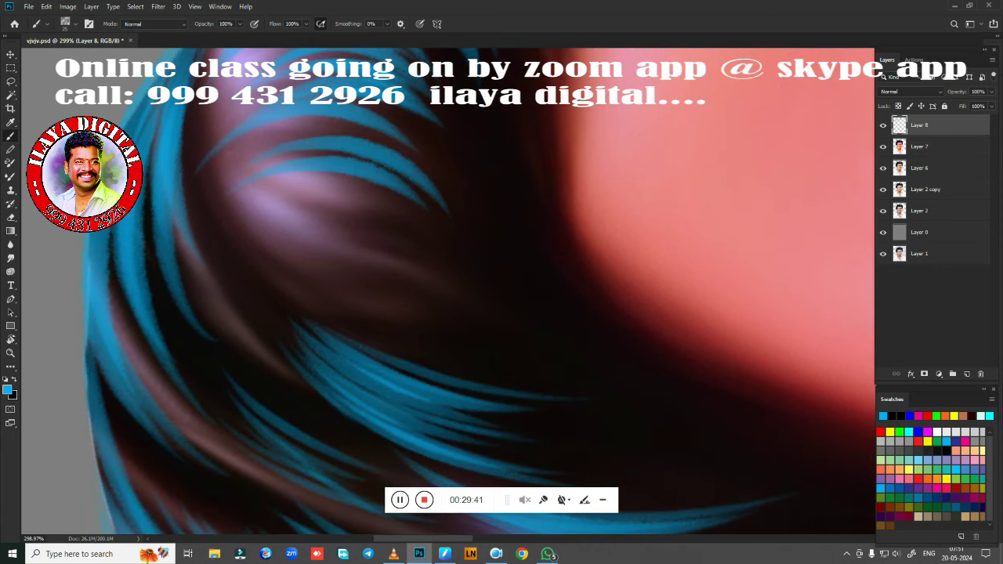
left_click_drag(244, 212, 435, 255)
left_click_drag(322, 219, 448, 258)
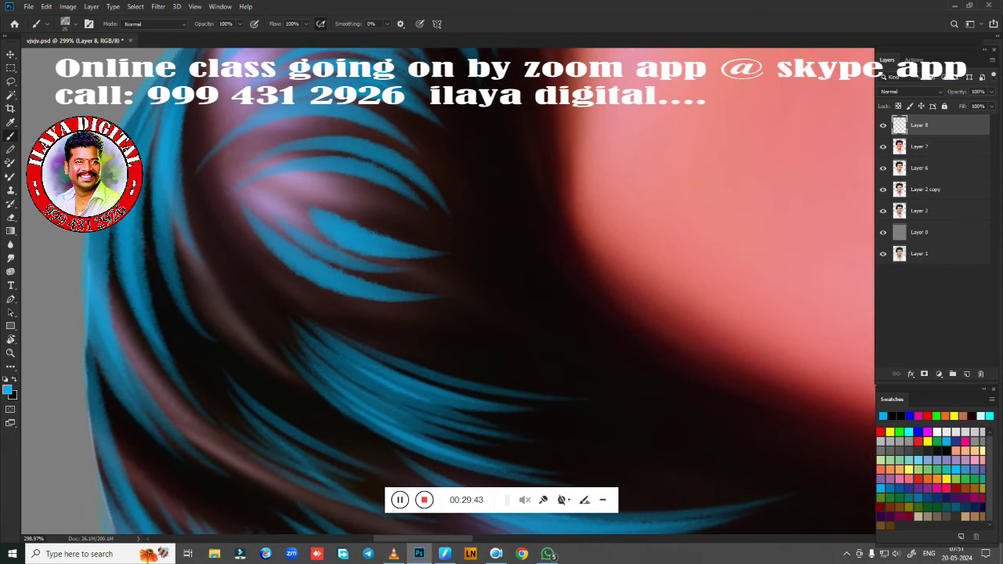
left_click_drag(294, 262, 541, 325)
scroll(524, 394, "right", 5)
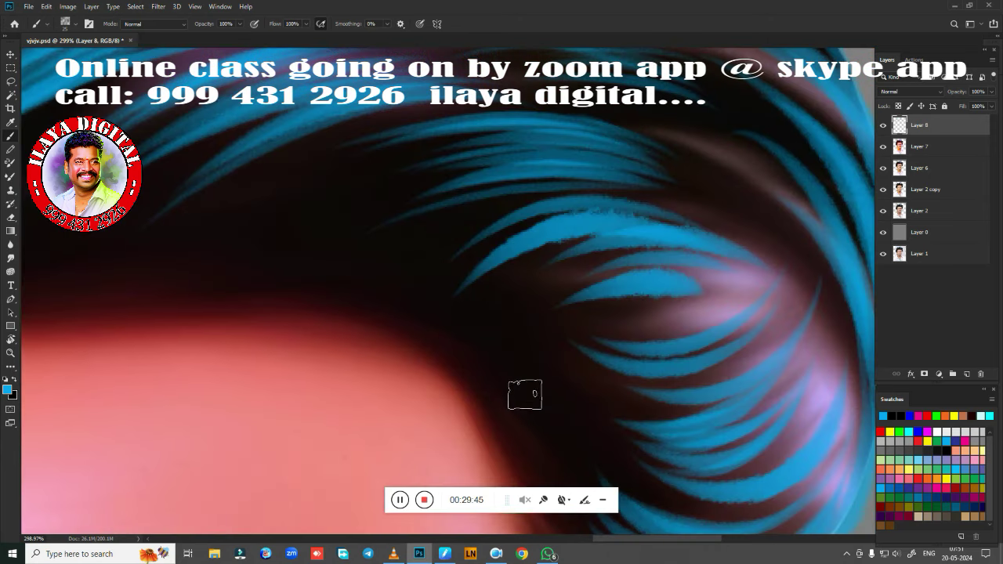
Step: Zoom to the hair above the forehead and rotate the view so the hairline runs sideways
scroll(552, 426, "down", 3)
scroll(542, 247, "up", 1)
scroll(589, 320, "up", 1)
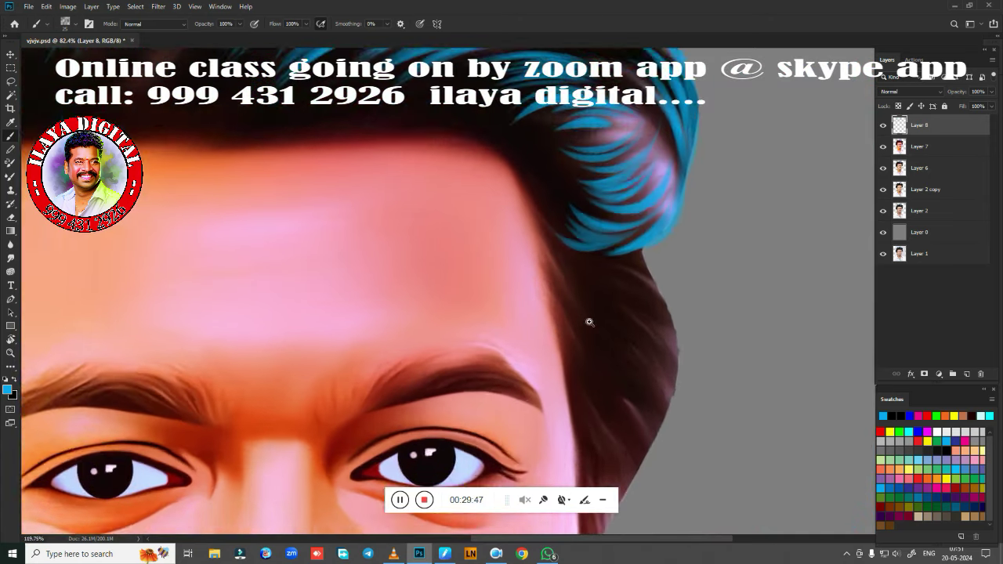
scroll(606, 267, "up", 2)
left_click_drag(606, 267, 530, 172)
key("r")
left_click_drag(337, 266, 435, 478)
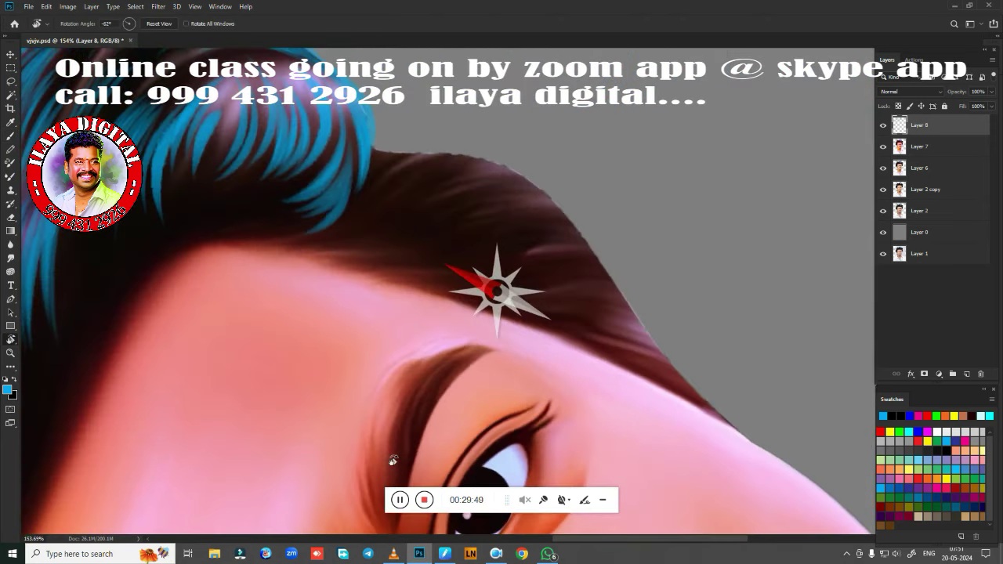
scroll(560, 352, "up", 1)
scroll(560, 352, "up", 1)
scroll(575, 352, "up", 1)
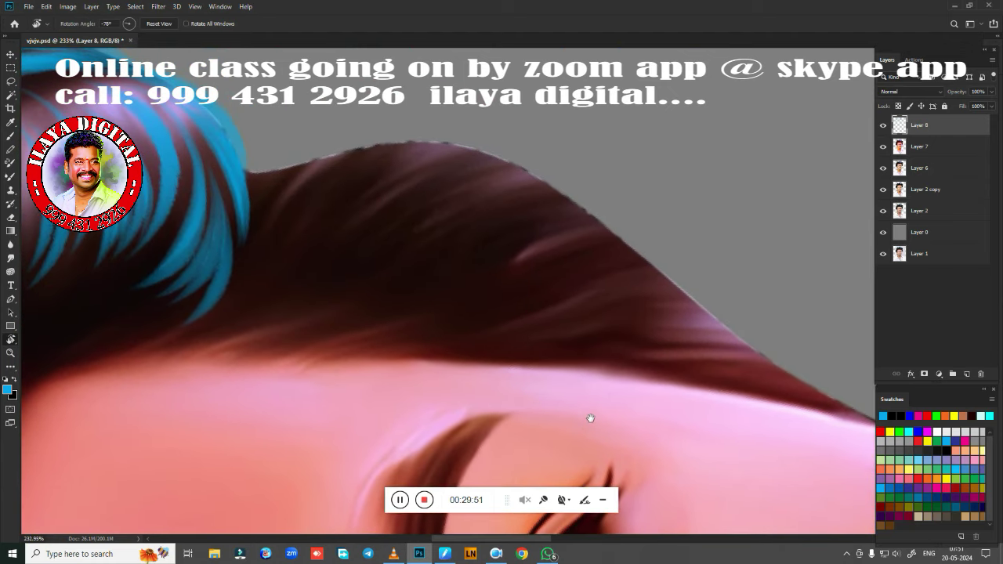
Step: Brush blue strands onto the brown hair and along its top edge down the hairline
key("b")
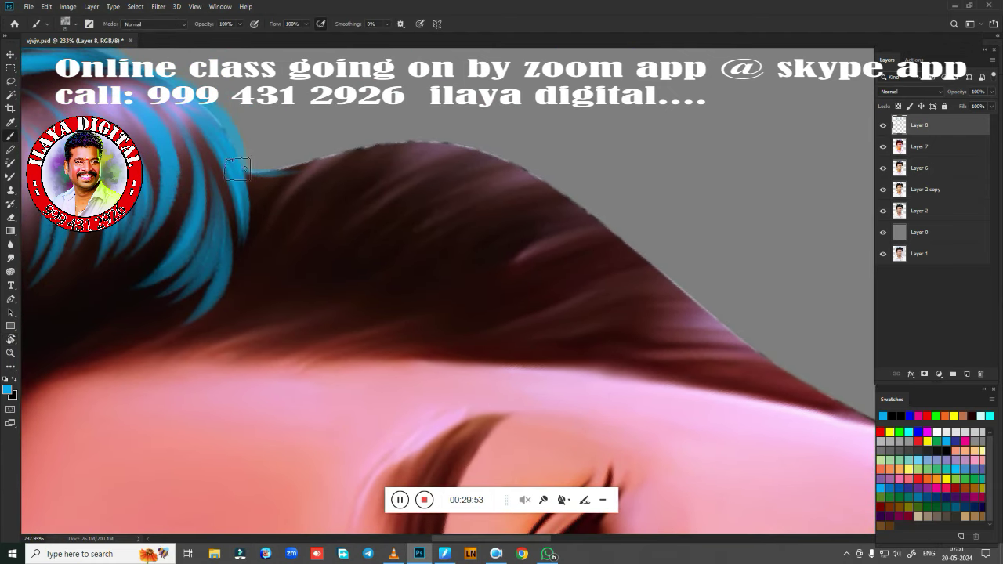
left_click_drag(353, 161, 264, 251)
left_click_drag(415, 144, 290, 223)
left_click_drag(365, 148, 246, 248)
scroll(391, 235, "right", 2)
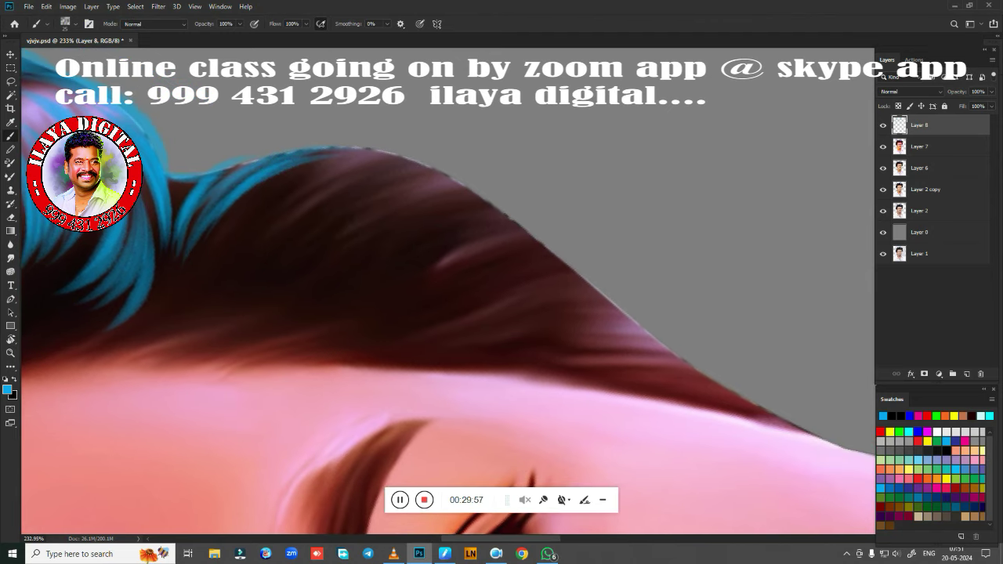
left_click_drag(474, 201, 380, 157)
mouse_move(525, 249)
left_mouse_down()
mouse_move(465, 196)
mouse_move(643, 325)
left_mouse_up()
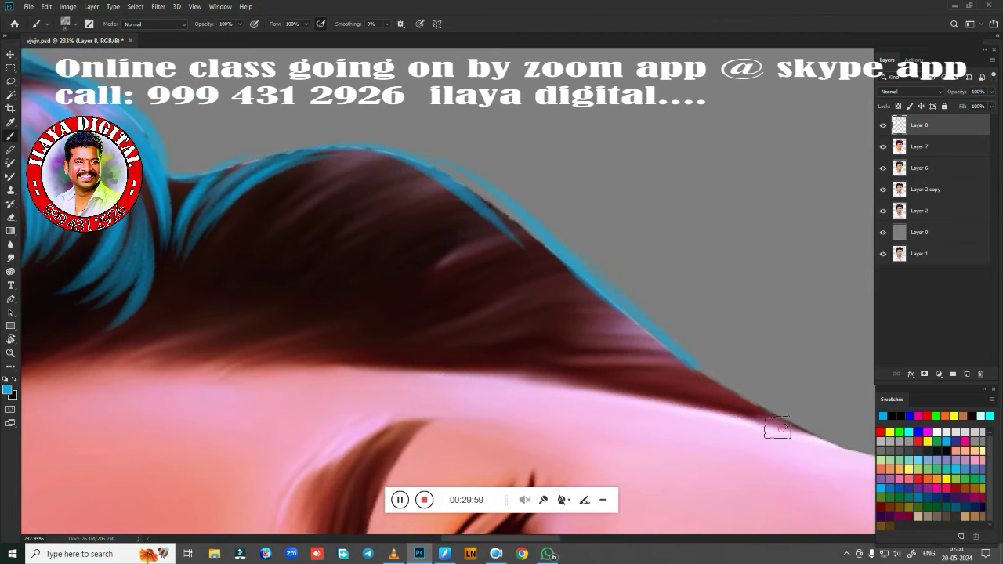
mouse_move(777, 428)
left_mouse_down()
mouse_move(694, 369)
mouse_move(553, 343)
left_mouse_up()
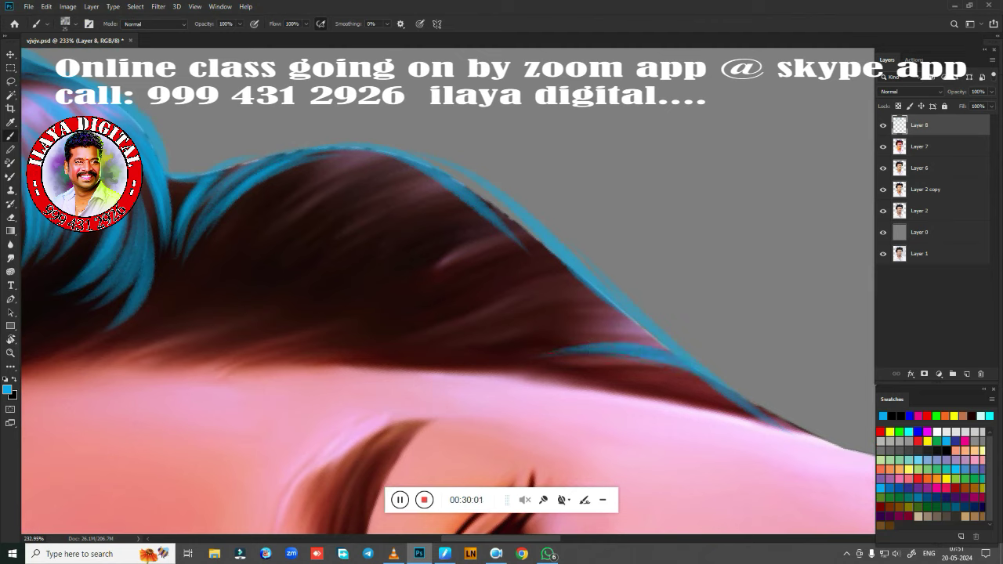
Step: Add thin blue strands just inside the hair edge
left_click_drag(644, 345, 546, 331)
left_click_drag(517, 301, 615, 307)
left_click_drag(505, 276, 612, 302)
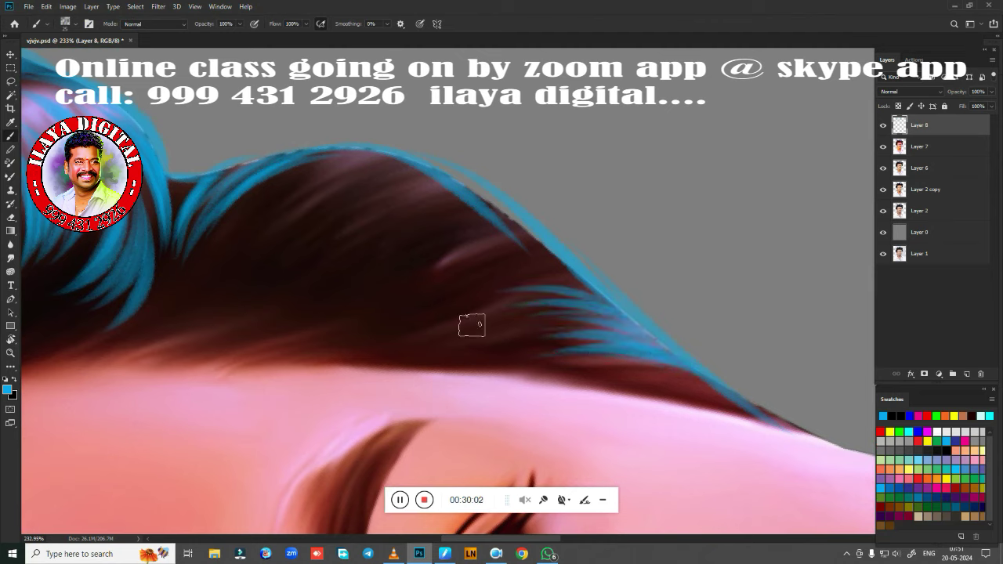
mouse_move(548, 259)
left_mouse_down()
mouse_move(416, 255)
mouse_move(408, 240)
mouse_move(525, 230)
mouse_move(394, 219)
left_mouse_up()
Step: Add faint blue strands on the hair and more along the upper edge
left_click_drag(470, 202, 666, 236)
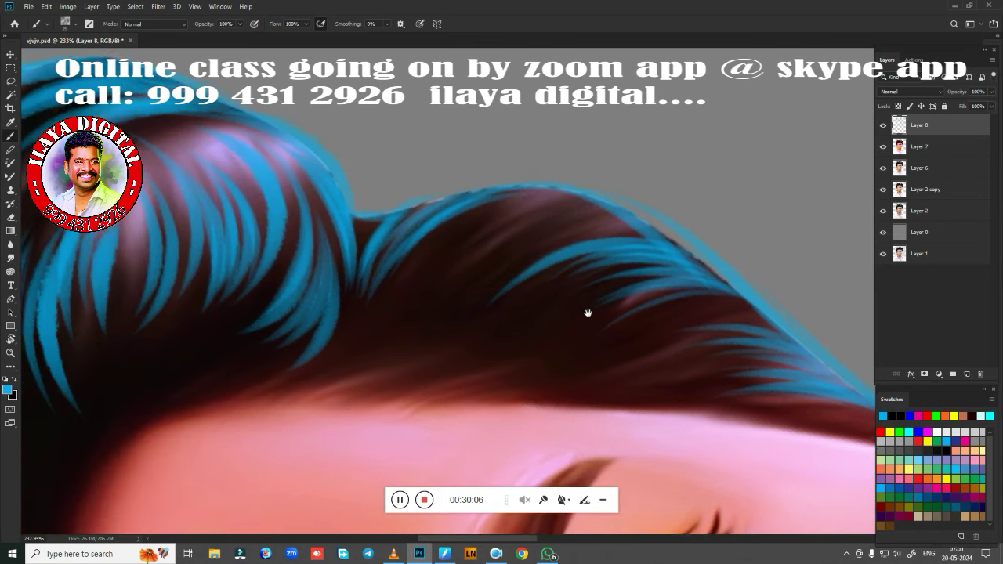
left_click_drag(530, 230, 425, 285)
mouse_move(558, 202)
left_mouse_down()
mouse_move(457, 232)
mouse_move(433, 267)
mouse_move(416, 259)
mouse_move(462, 232)
left_mouse_up()
left_click_drag(583, 192, 443, 239)
left_click_drag(548, 188, 433, 225)
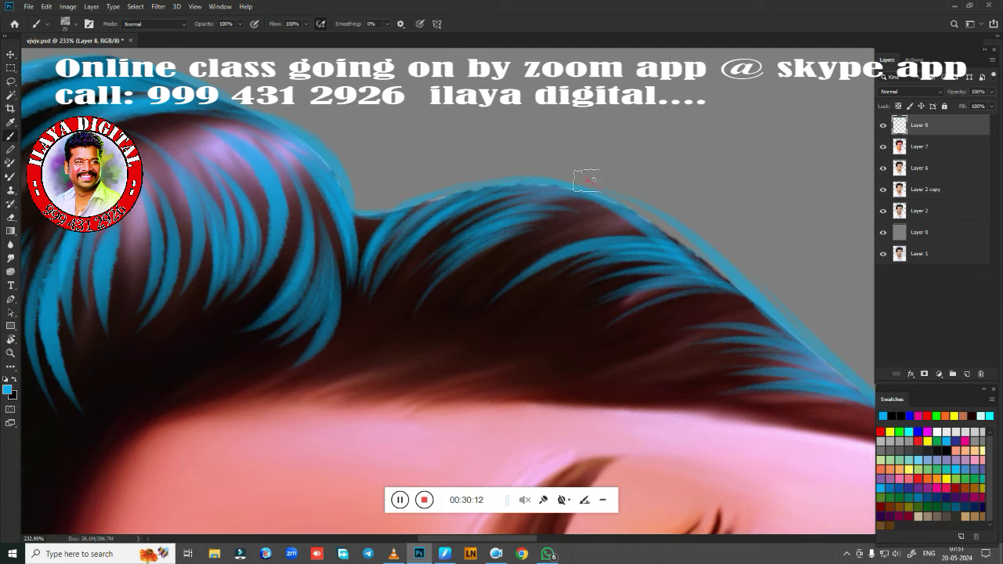
Step: Paint further blue strands along the top hair edge and broaden the highlight there
left_click_drag(580, 293, 439, 258)
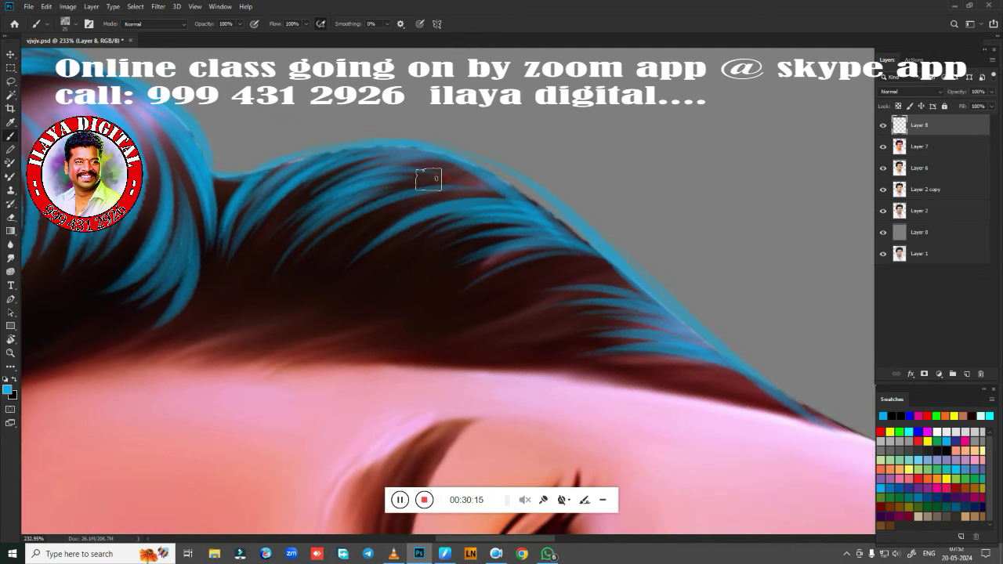
left_click_drag(486, 171, 403, 152)
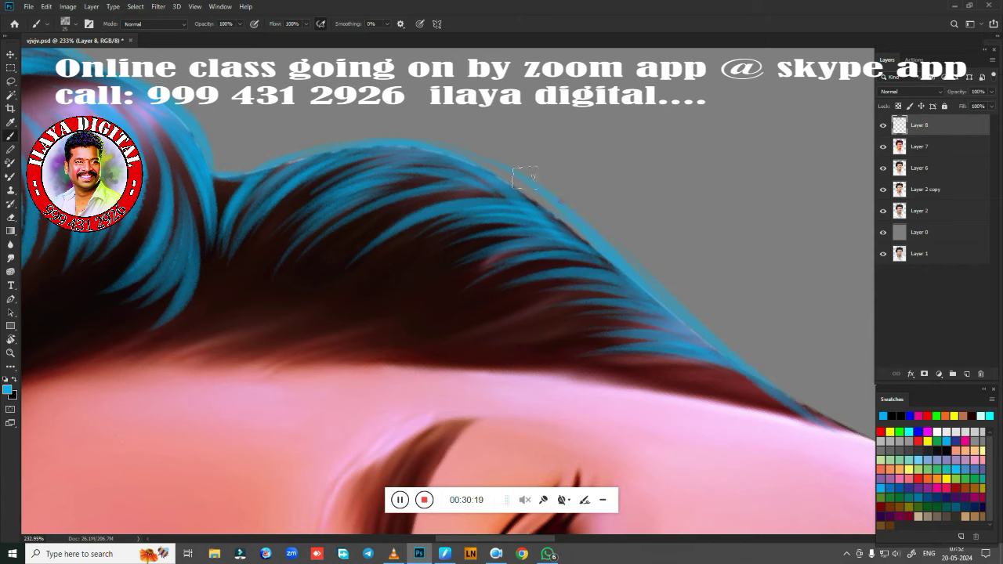
left_click_drag(571, 231, 486, 184)
left_click_drag(352, 280, 437, 228)
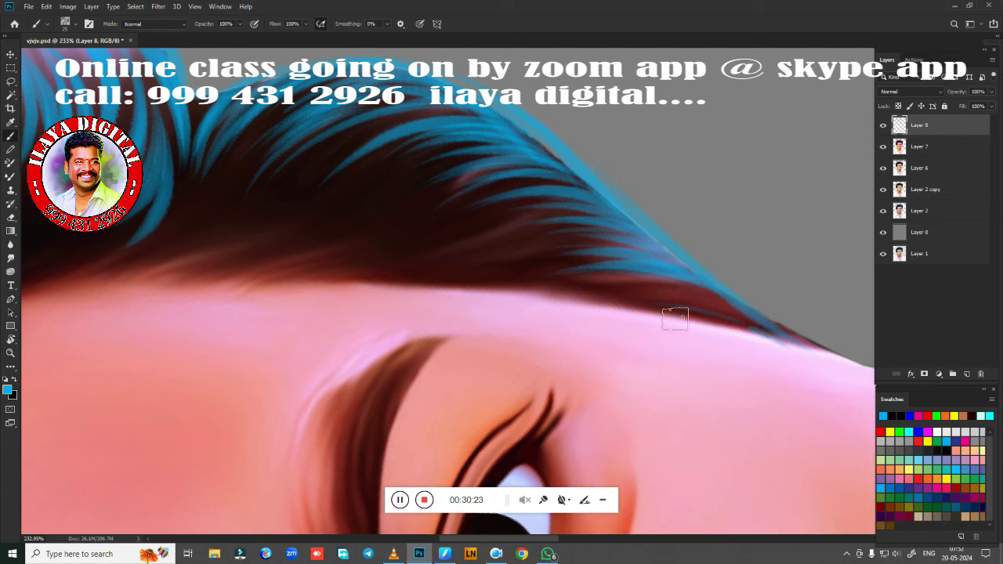
left_click_drag(676, 280, 759, 327)
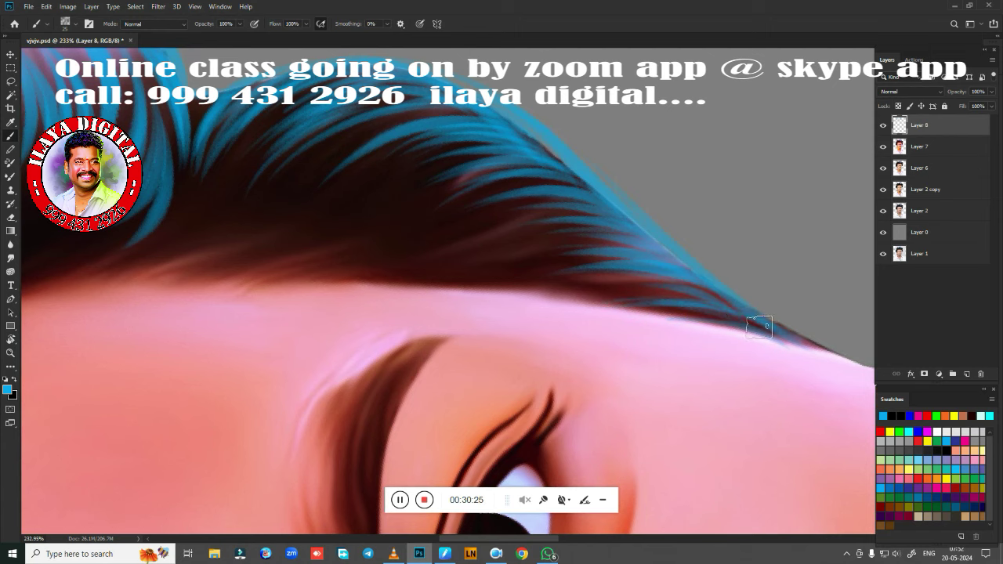
mouse_move(797, 506)
left_mouse_down()
mouse_move(507, 373)
mouse_move(616, 335)
left_mouse_up()
scroll(544, 393, "down", 5)
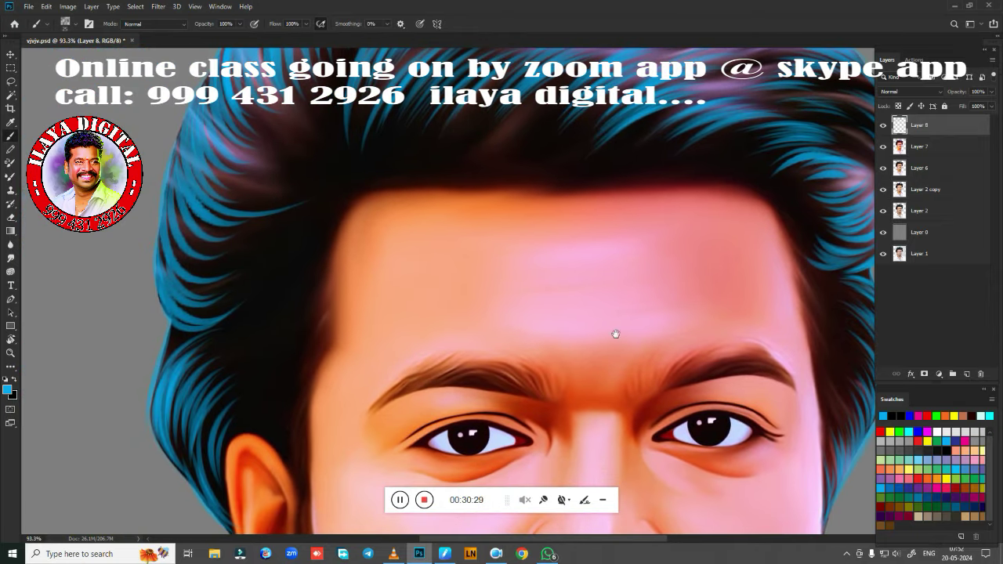
Step: Paint two thin blue strands in the hair behind the ear
scroll(616, 334, "up", 1)
scroll(476, 287, "up", 1)
scroll(416, 313, "up", 1)
scroll(450, 337, "up", 1)
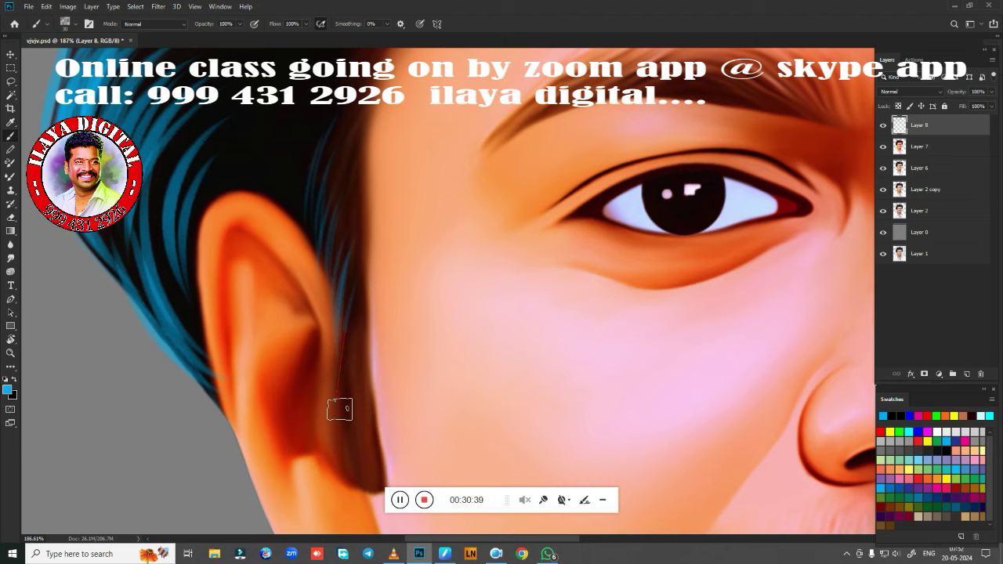
left_click_drag(348, 348, 352, 458)
left_click_drag(354, 370, 359, 474)
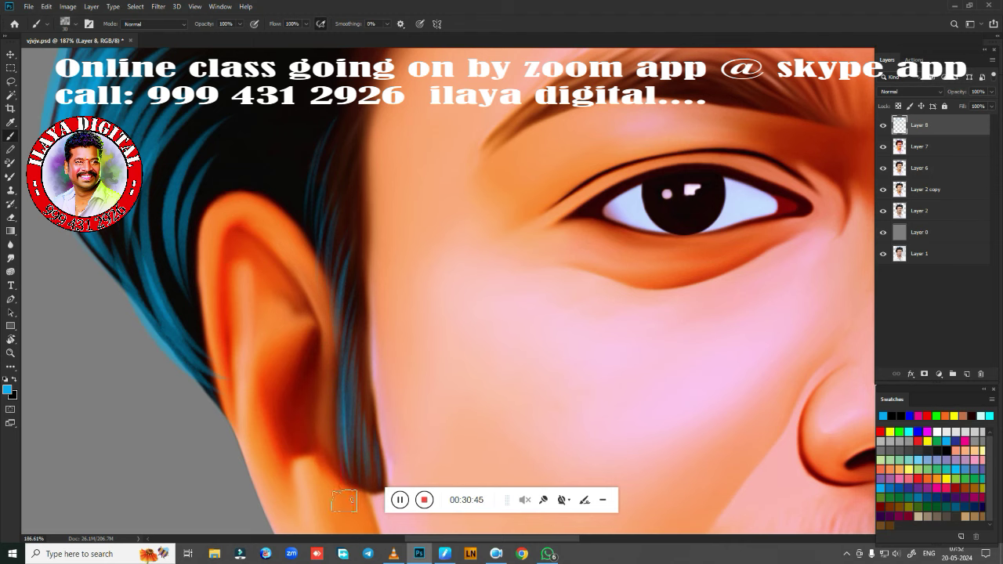
Step: Add thin and short blue strands over the side hair above the eyebrow
left_click_drag(428, 275, 465, 557)
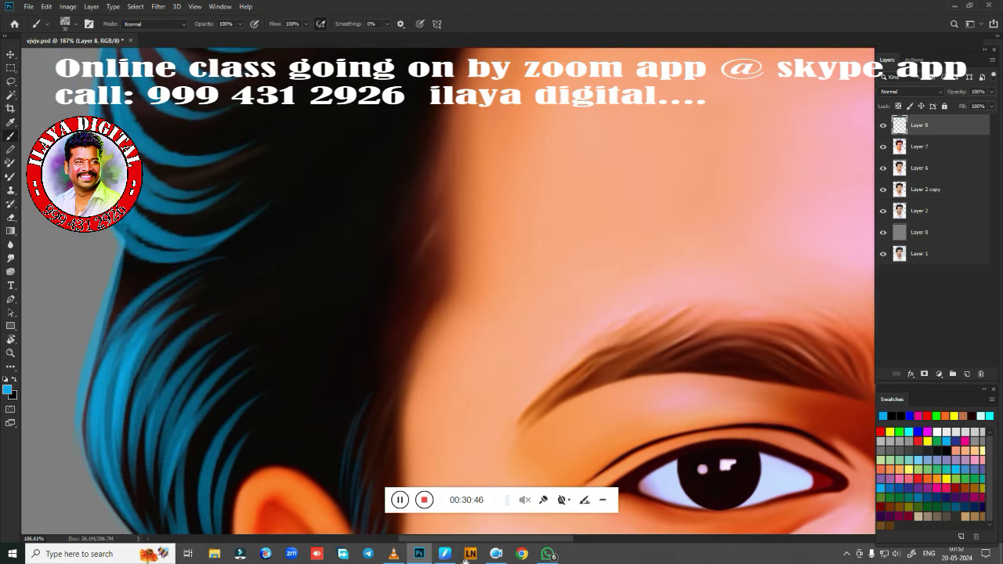
left_click_drag(378, 371, 344, 441)
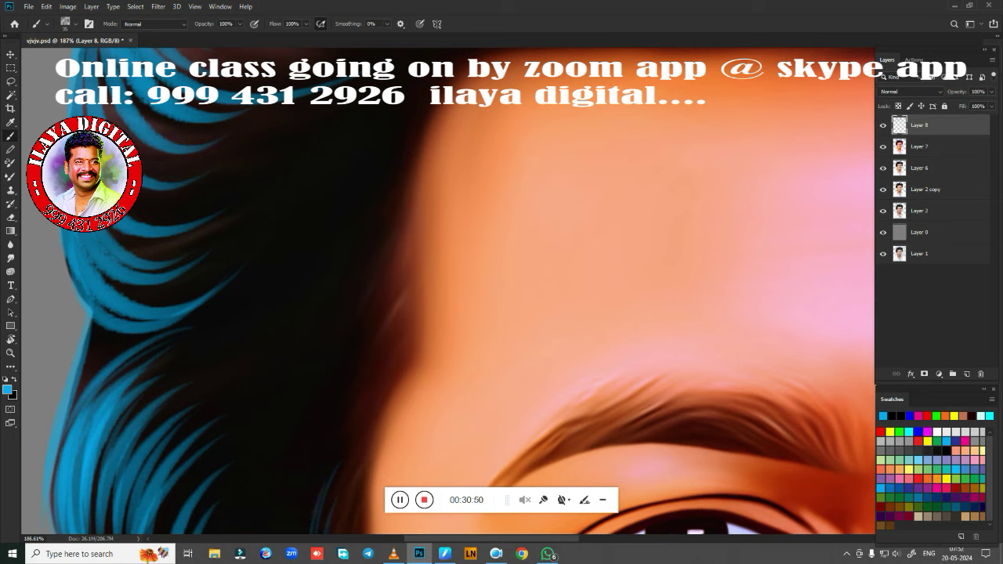
left_click_drag(339, 314, 397, 202)
mouse_move(331, 326)
left_mouse_down()
mouse_move(421, 165)
mouse_move(395, 226)
left_mouse_up()
mouse_move(321, 367)
left_mouse_down()
mouse_move(387, 259)
mouse_move(387, 278)
left_mouse_up()
left_click_drag(348, 357, 425, 299)
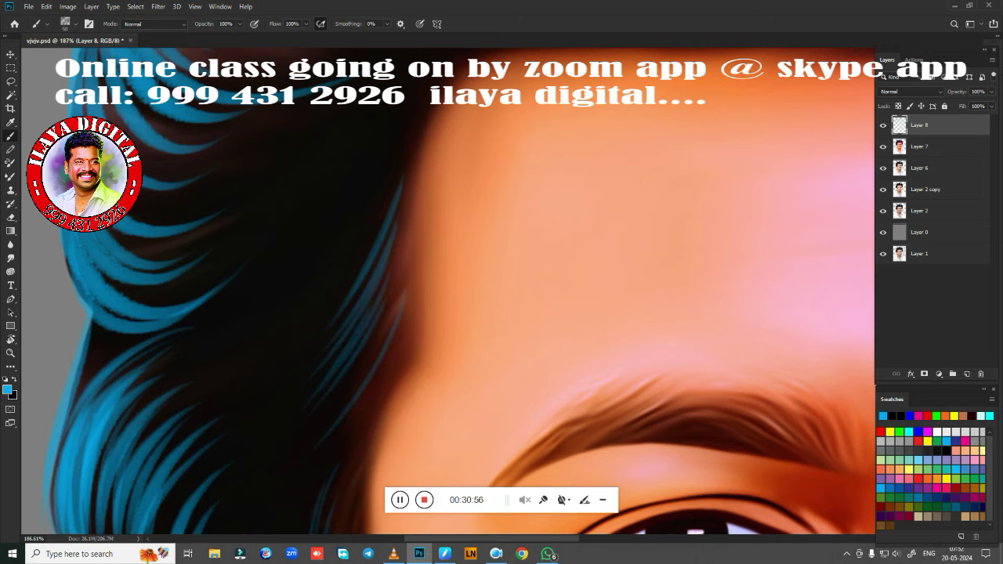
left_click_drag(359, 387, 403, 348)
left_click_drag(294, 489, 349, 429)
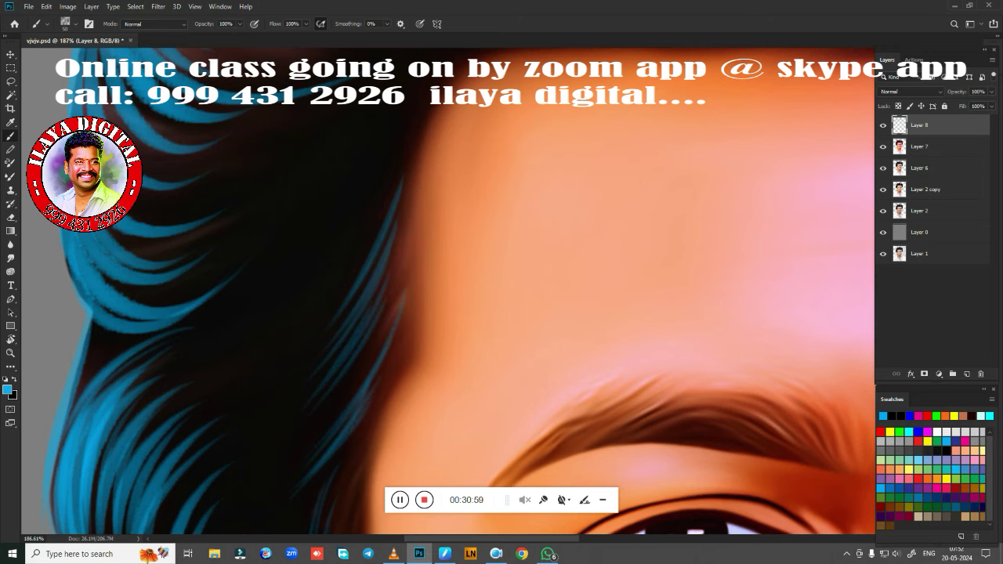
Step: Fill the dark temple hair with a run of thin blue strands
mouse_move(510, 384)
left_mouse_down()
mouse_move(510, 262)
mouse_move(577, 214)
left_mouse_up()
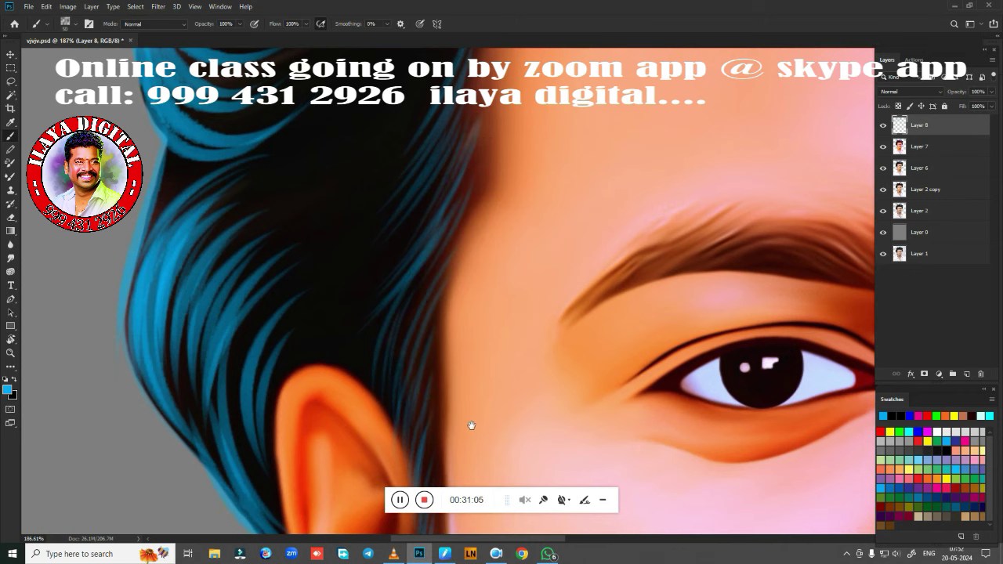
left_click_drag(470, 426, 459, 224)
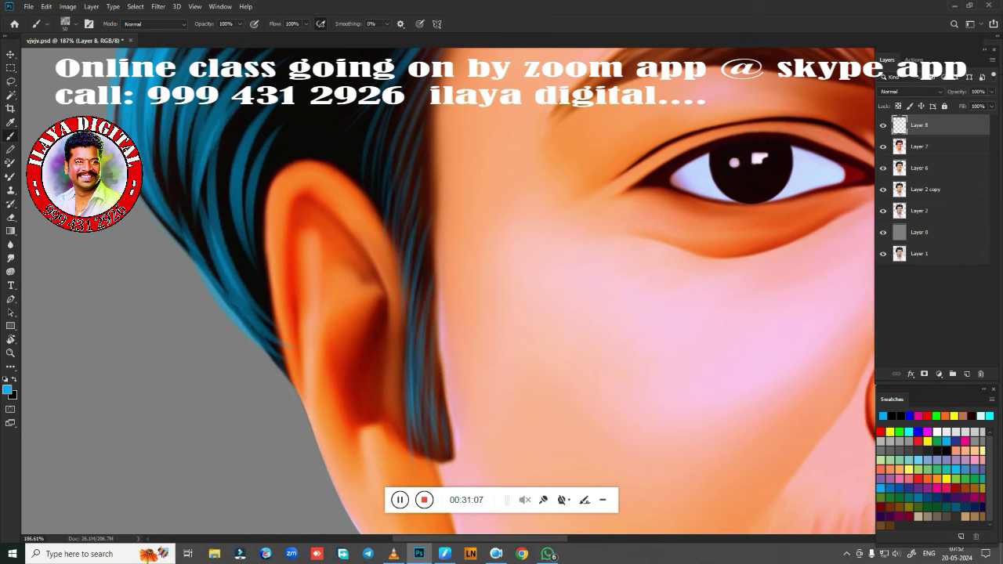
left_click_drag(420, 288, 506, 488)
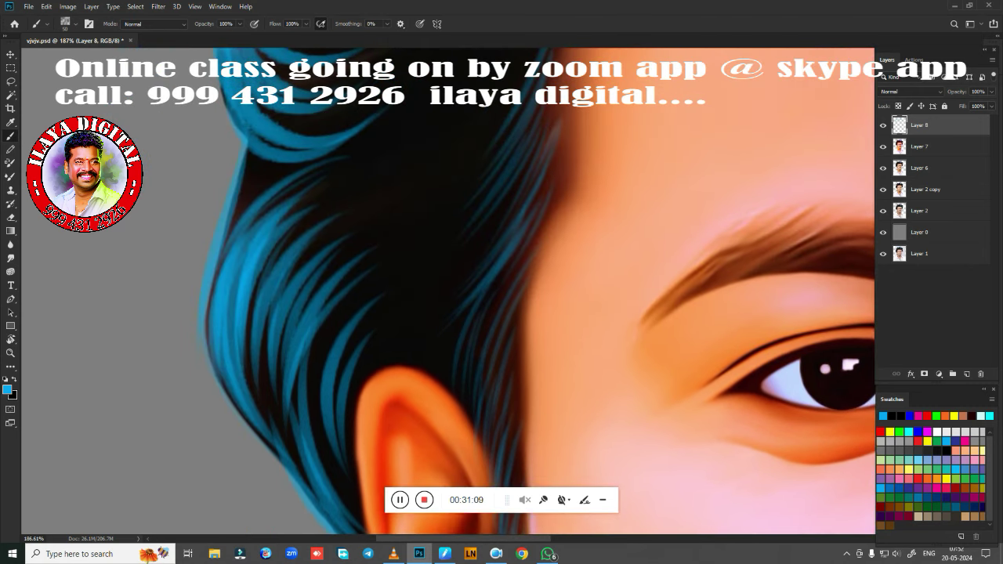
left_click_drag(392, 342, 374, 517)
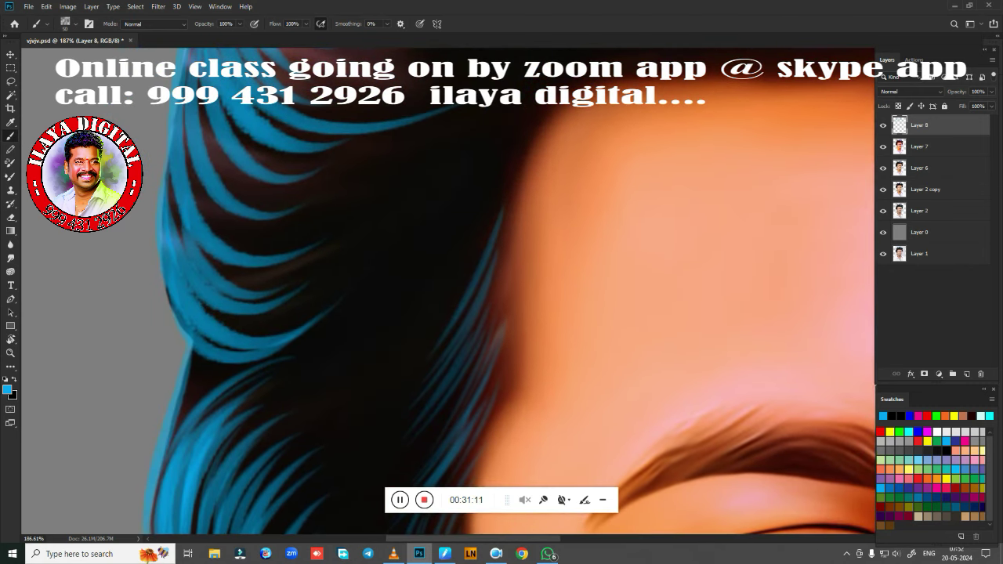
left_click_drag(368, 357, 298, 498)
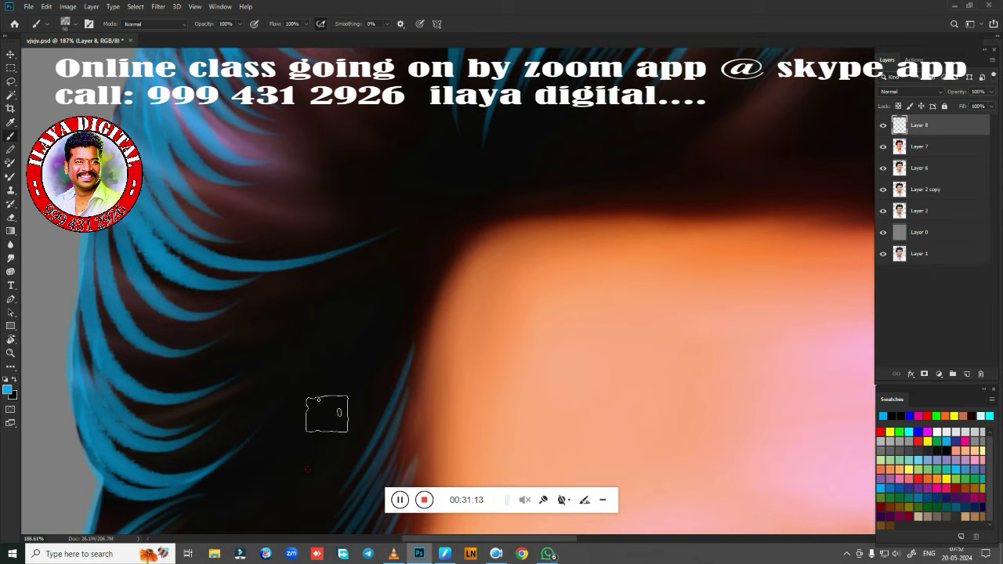
left_click_drag(327, 413, 423, 290)
left_click_drag(329, 384, 407, 298)
left_click_drag(322, 360, 404, 274)
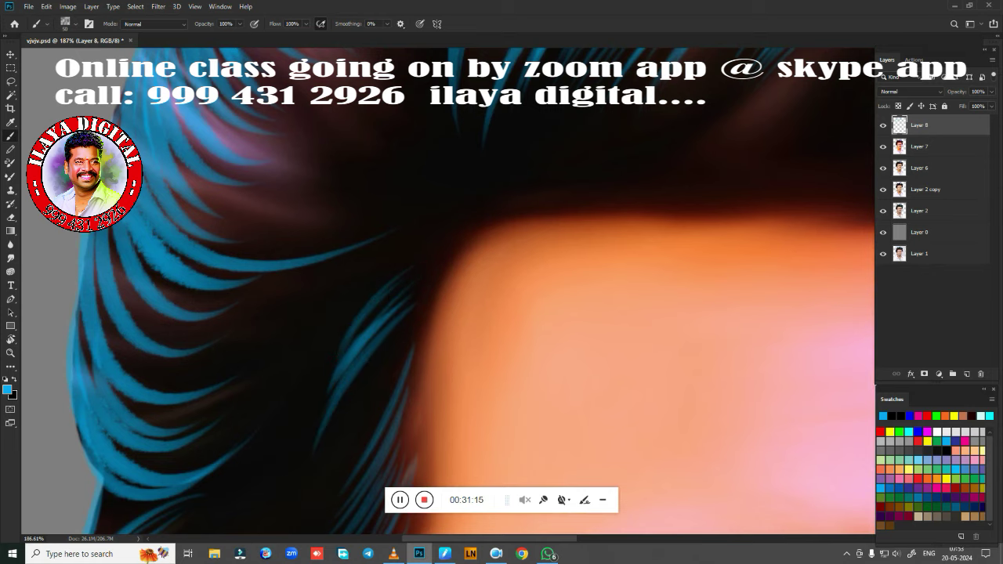
left_click_drag(328, 341, 402, 263)
left_click_drag(293, 355, 425, 231)
left_click_drag(307, 325, 453, 208)
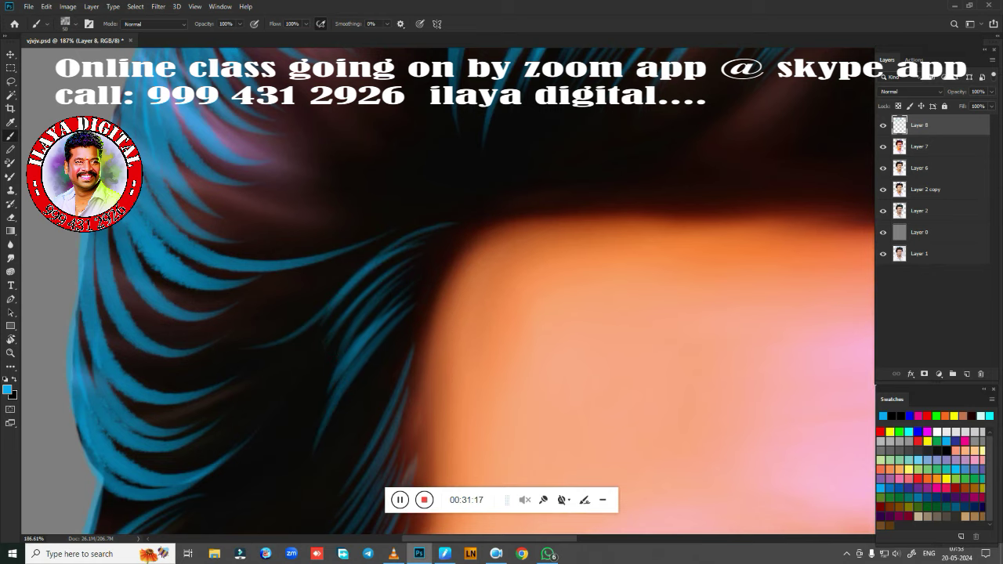
Step: Paint a curving blue strand above the ear, then pan along the forehead hair
left_click_drag(439, 391, 472, 207)
left_click_drag(454, 154, 513, 196)
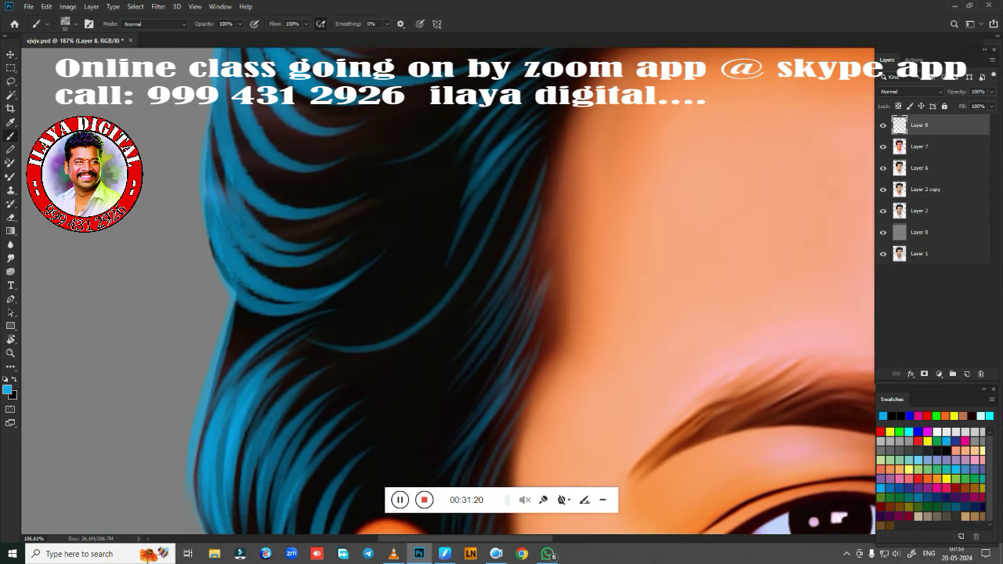
left_click_drag(273, 356, 427, 249)
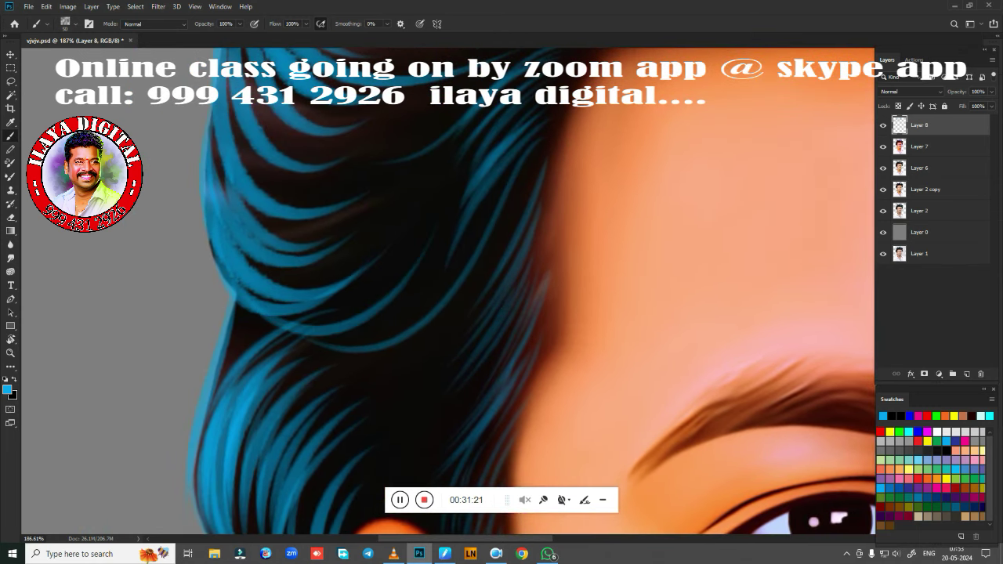
left_click_drag(497, 449, 500, 237)
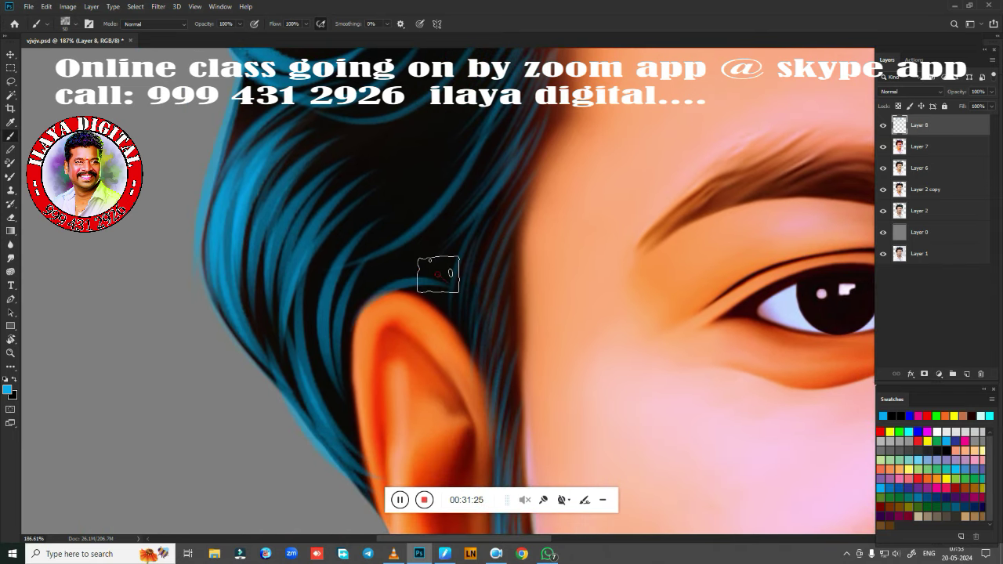
left_click_drag(405, 278, 366, 486)
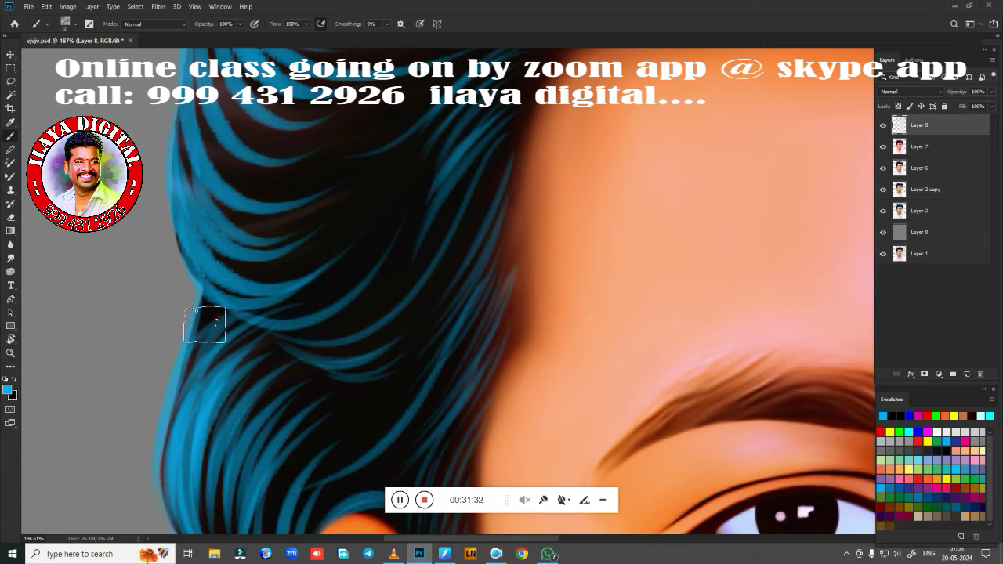
mouse_move(203, 324)
left_mouse_down()
mouse_move(363, 369)
mouse_move(517, 302)
mouse_move(430, 358)
mouse_move(423, 427)
left_mouse_up()
Step: Rotate the view and paint blue strands across the dark crown hair
key("r")
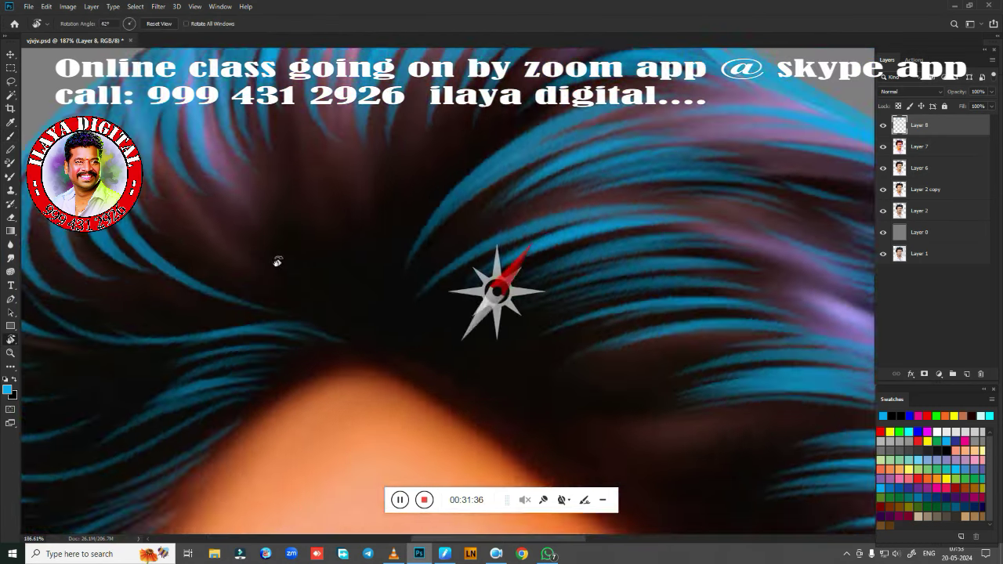
mouse_move(275, 260)
left_mouse_down()
mouse_move(311, 406)
mouse_move(361, 399)
mouse_move(446, 285)
left_mouse_up()
scroll(426, 307, "up", 2)
key("b")
left_click_drag(296, 378, 285, 456)
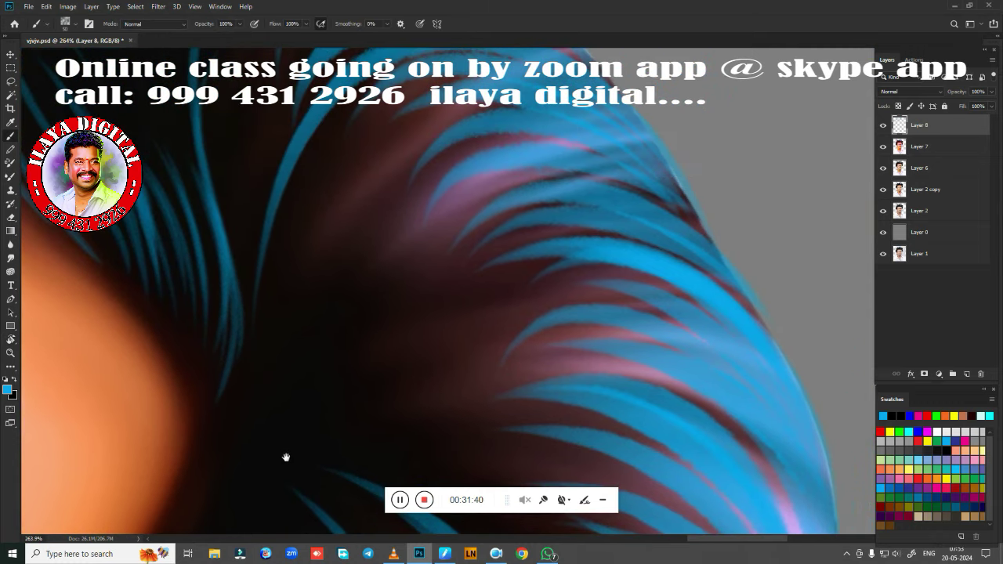
left_click_drag(279, 392, 353, 255)
left_click_drag(287, 357, 345, 221)
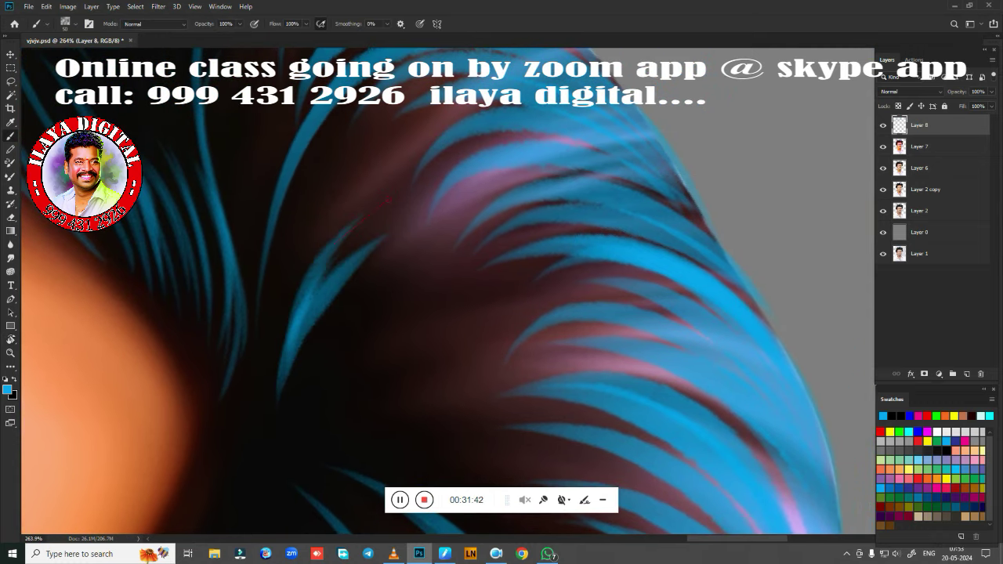
mouse_move(266, 307)
left_mouse_down()
mouse_move(361, 212)
mouse_move(350, 177)
left_mouse_up()
Step: Add blue strands curving up to the right near the top of the head
scroll(367, 242, "down", 3)
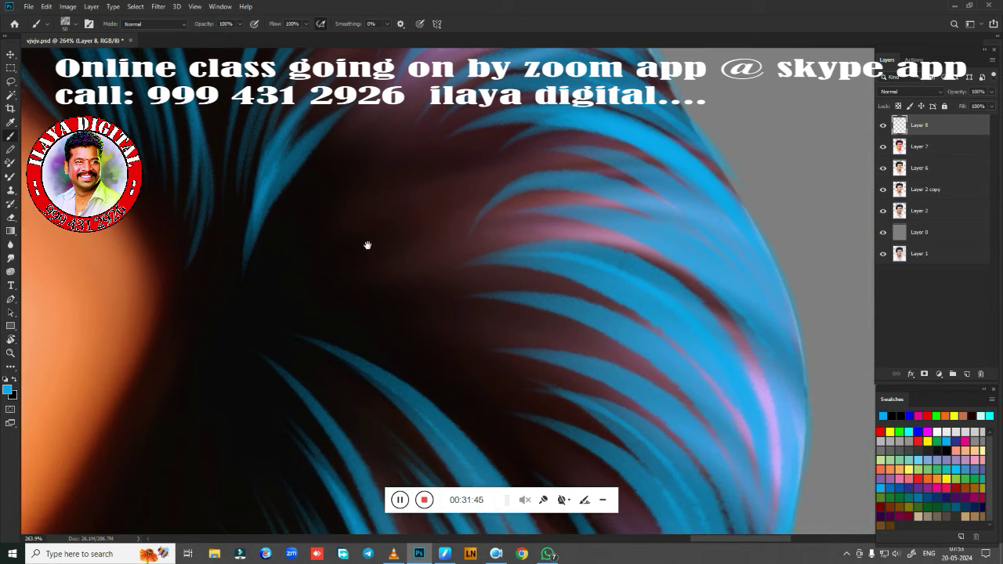
left_click_drag(274, 260, 439, 168)
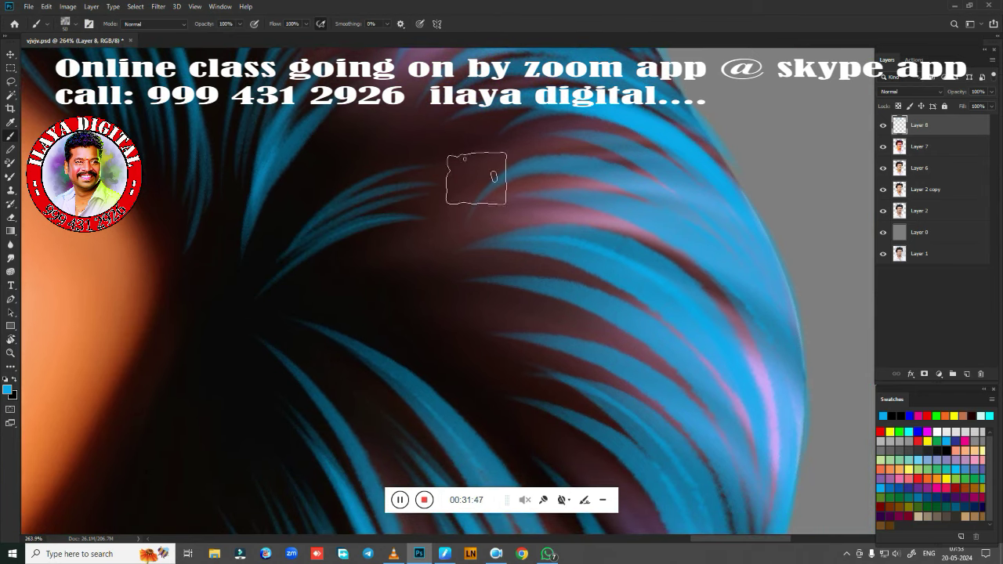
left_click_drag(281, 239, 423, 148)
left_click_drag(310, 204, 447, 134)
scroll(314, 220, "down", 3)
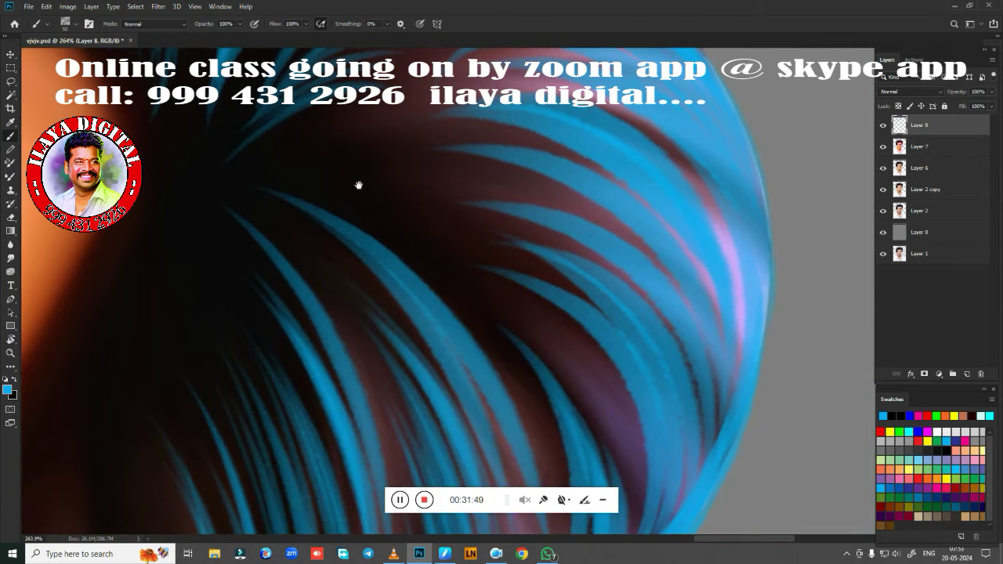
left_click_drag(334, 176, 450, 135)
left_click_drag(324, 144, 458, 89)
Step: Undo and redo the last strand, then zoom out
key("ctrl+z")
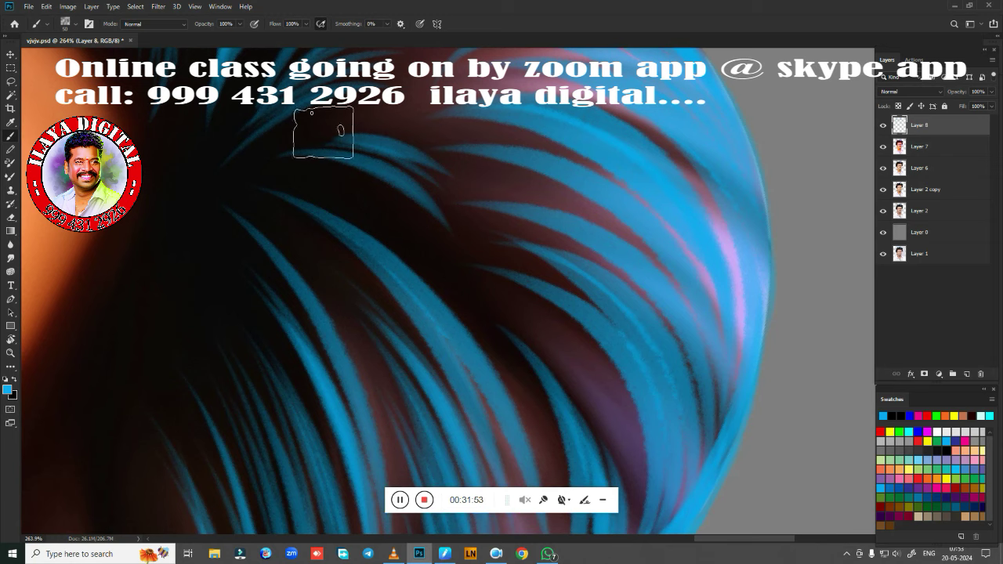
key("ctrl+shift+z")
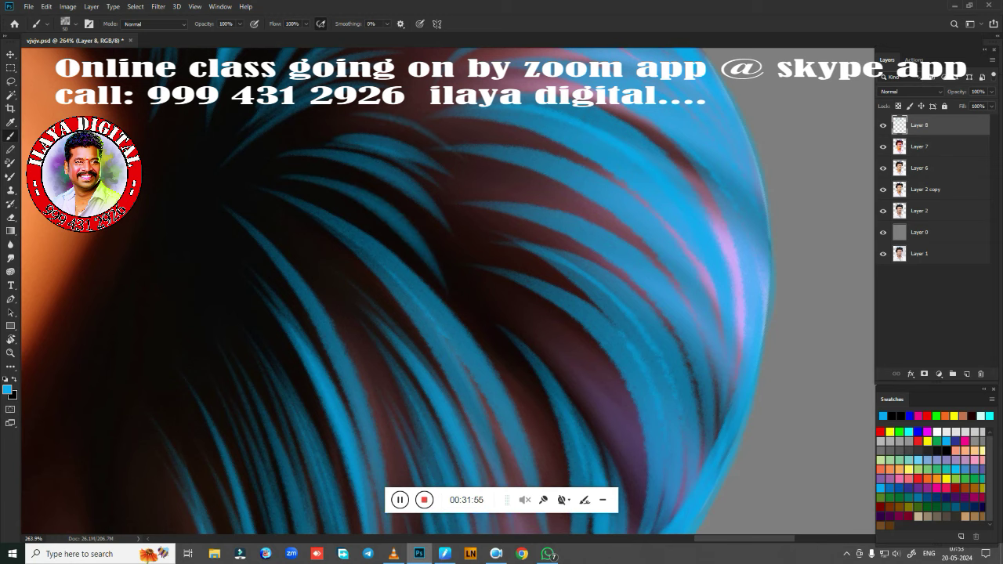
scroll(455, 340, "down", 3)
scroll(455, 340, "down", 3)
scroll(455, 340, "down", 2)
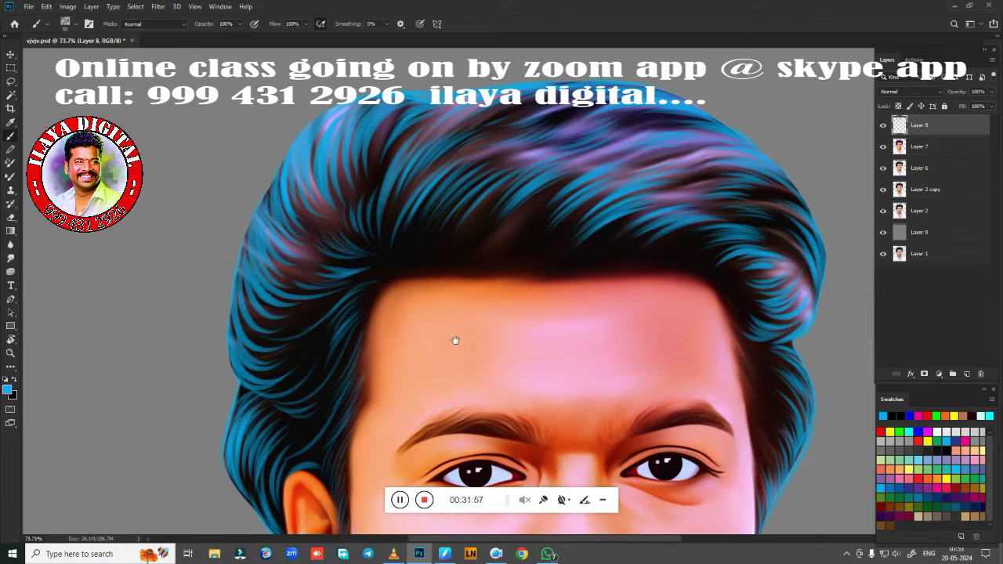
Step: Paint a tapered blue strand rising right above the forehead, undoing a stray joining strand
scroll(481, 353, "up", 3)
left_click_drag(533, 329, 471, 486)
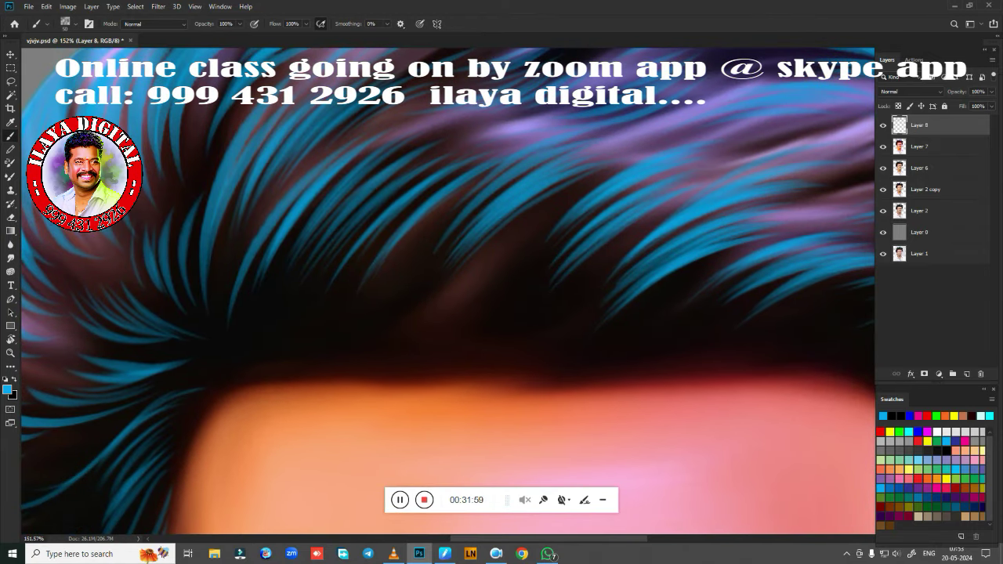
left_click_drag(378, 356, 575, 202)
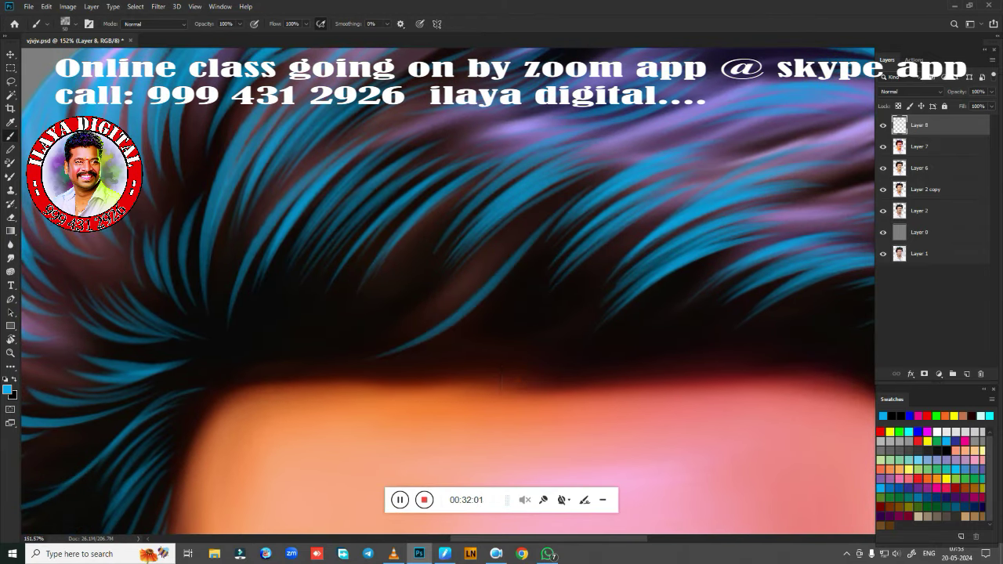
mouse_move(476, 396)
left_mouse_down()
mouse_move(481, 388)
mouse_move(618, 459)
mouse_move(623, 430)
left_mouse_up()
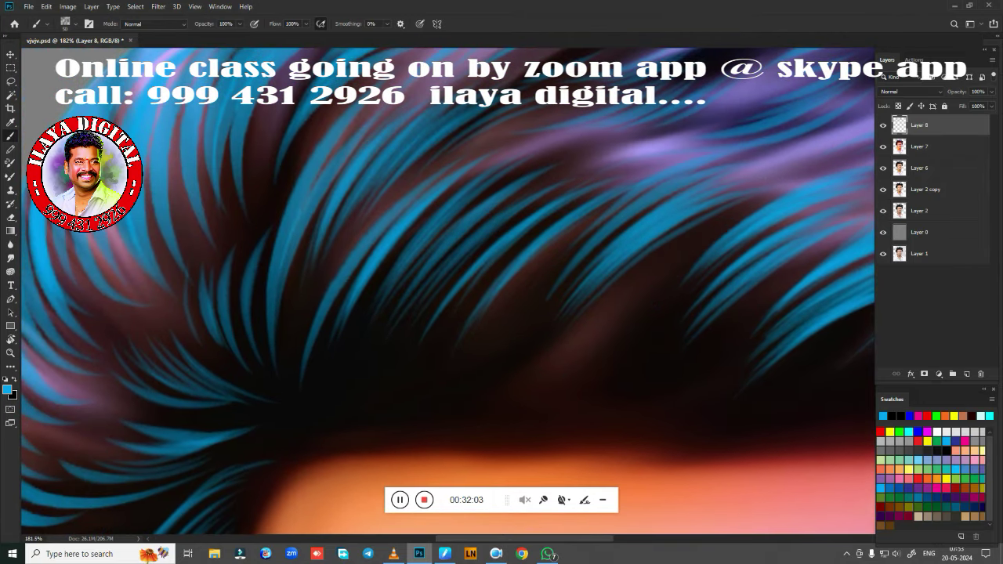
left_click_drag(576, 383, 593, 396)
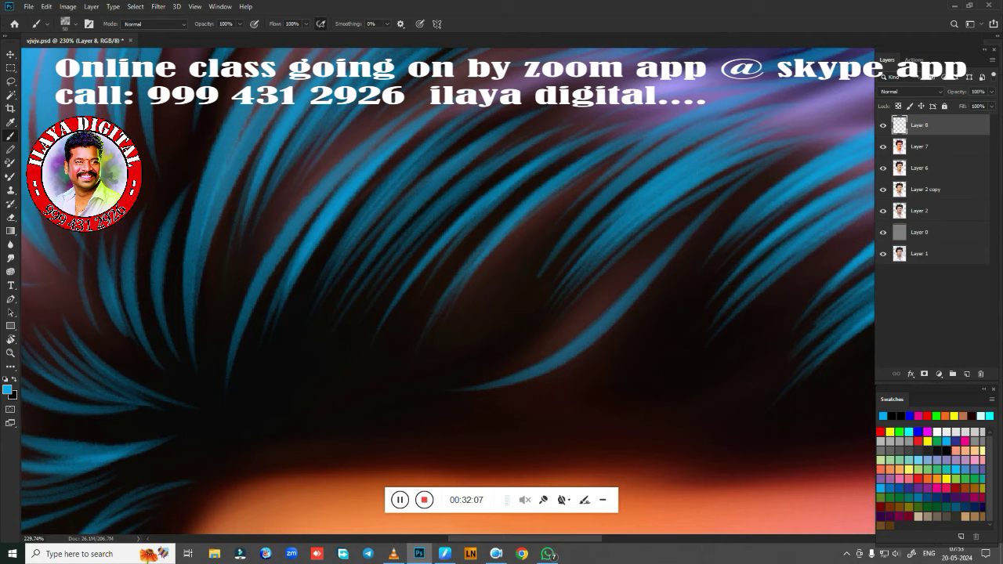
left_click_drag(502, 371, 376, 388)
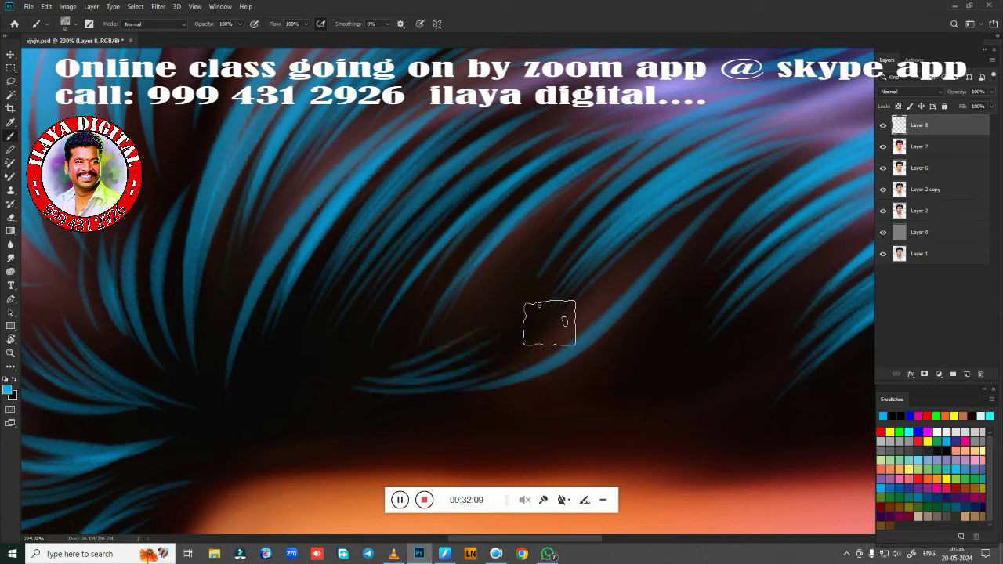
key("ctrl+z")
key("ctrl+z")
key("ctrl+z")
key("ctrl+z")
key("ctrl+z")
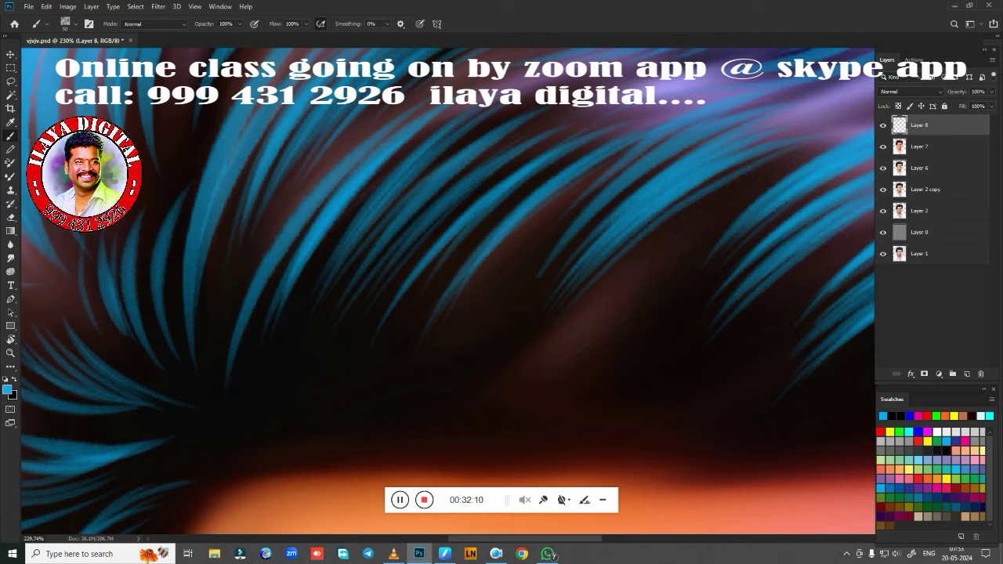
Step: Add thin blue strands curving up-right and a few short ones low in the hair
left_click_drag(656, 263, 429, 402)
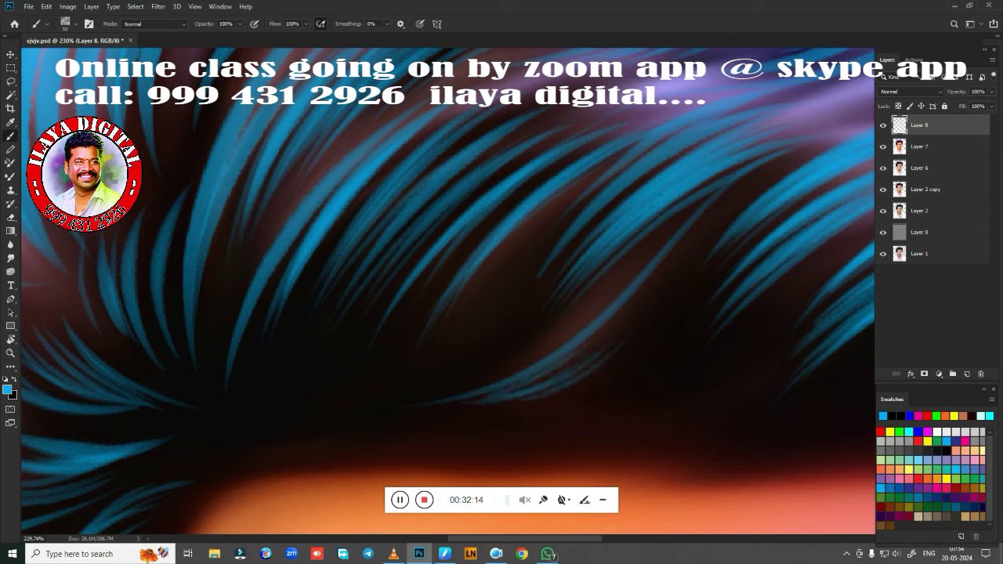
left_click_drag(486, 397, 674, 280)
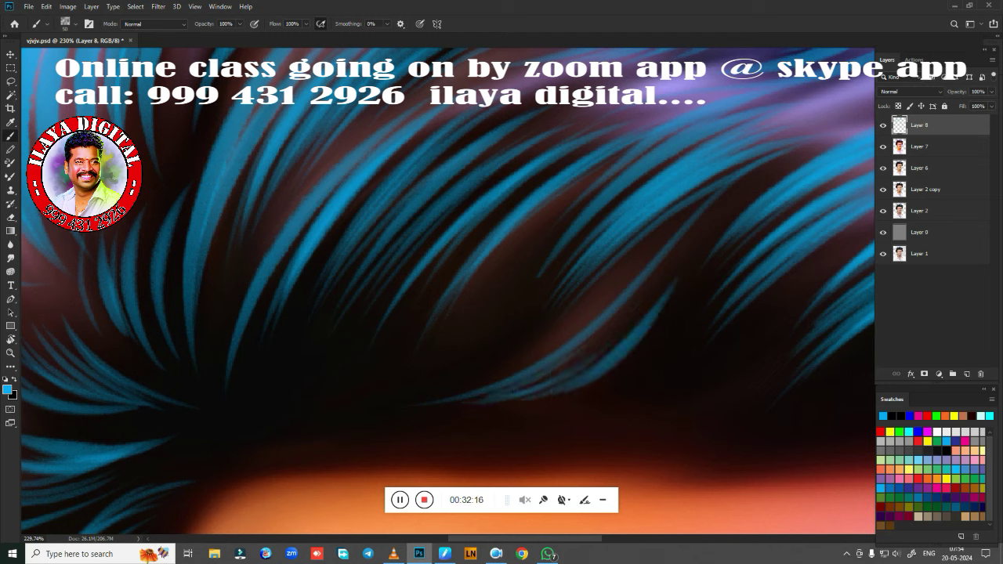
left_click_drag(268, 440, 400, 369)
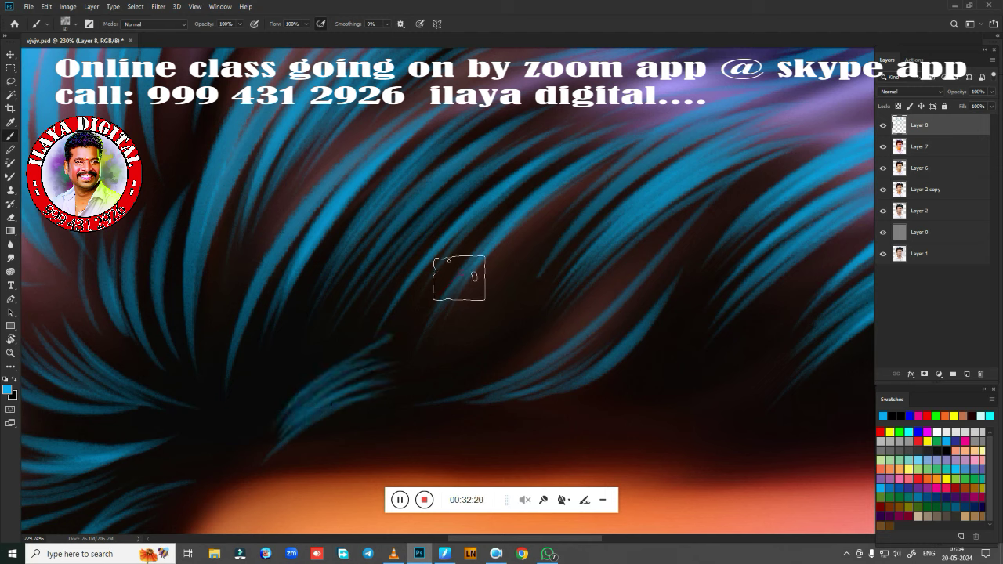
left_click_drag(601, 205, 449, 367)
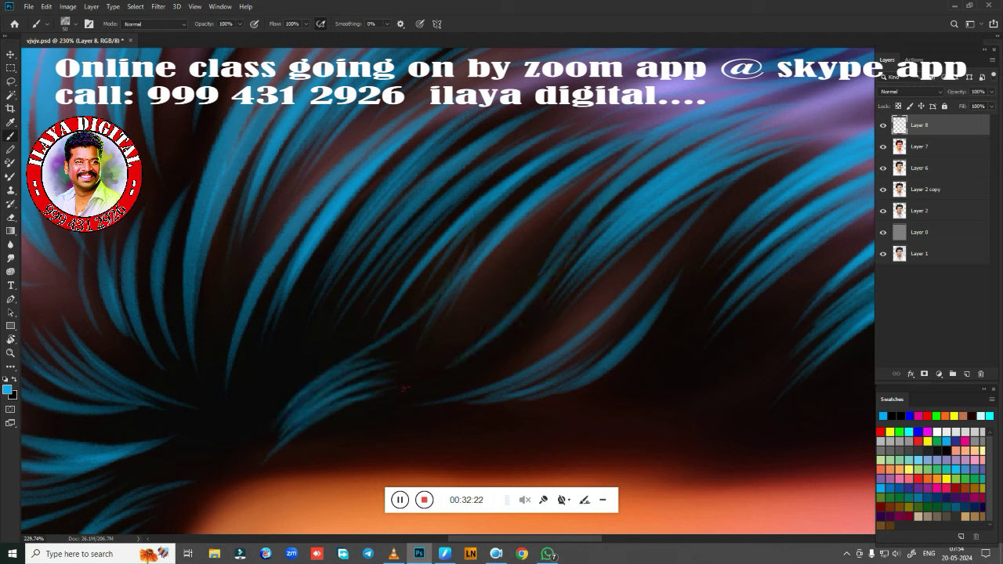
left_click_drag(232, 442, 322, 334)
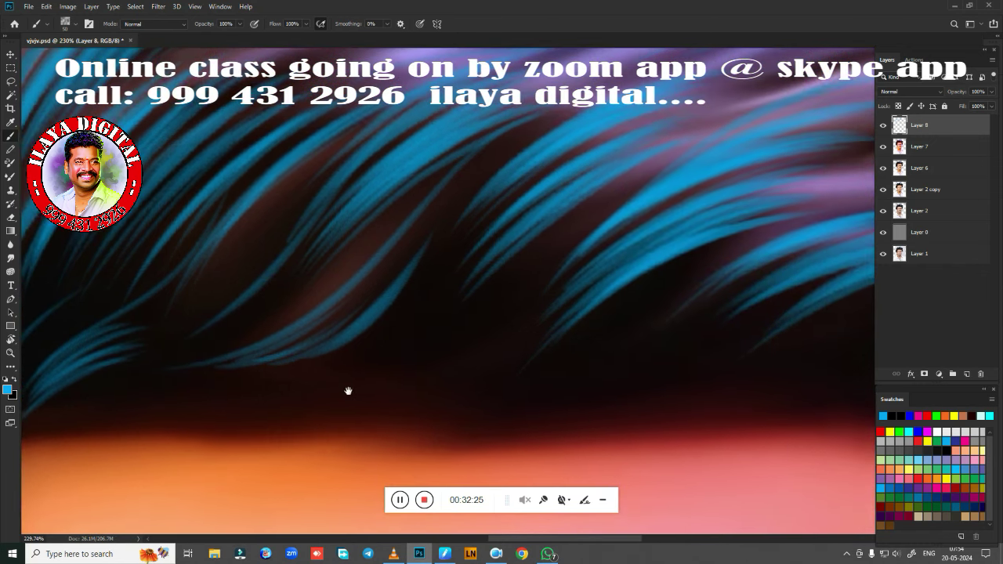
left_click_drag(525, 442, 358, 399)
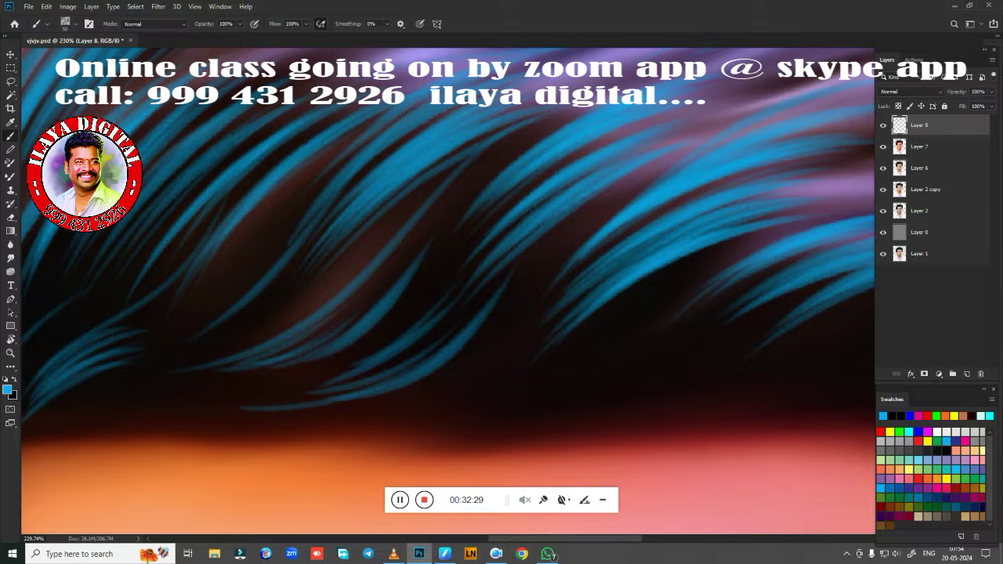
left_click_drag(517, 329, 428, 347)
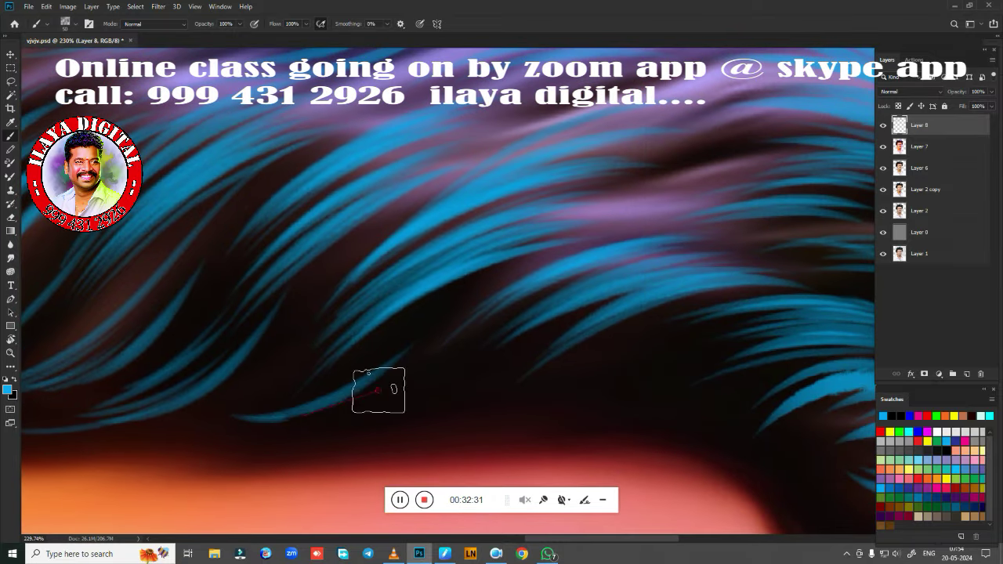
Step: Paint more blue strands above the hairline, including one straight Shift-click stroke
left_click_drag(266, 439, 415, 386)
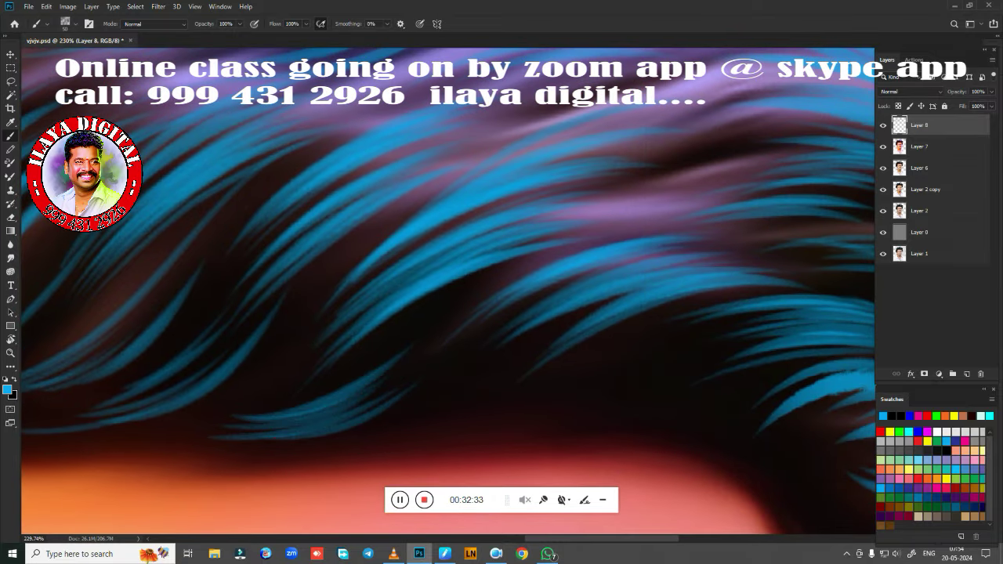
left_click_drag(377, 420, 492, 337)
mouse_move(324, 445)
left_mouse_down()
mouse_move(465, 376)
mouse_move(445, 400)
left_mouse_up()
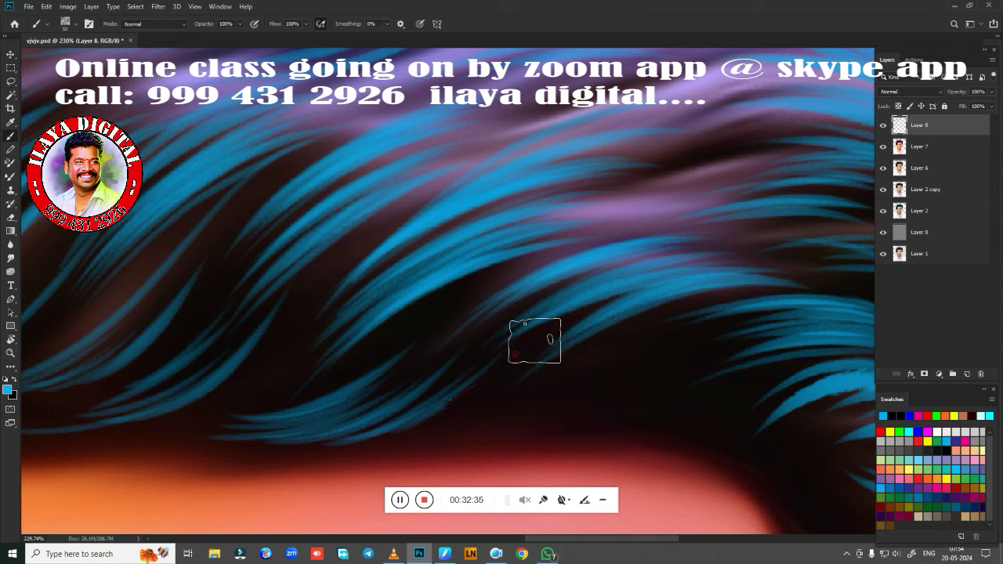
left_click(532, 319, "shift")
left_click_drag(573, 405, 287, 352)
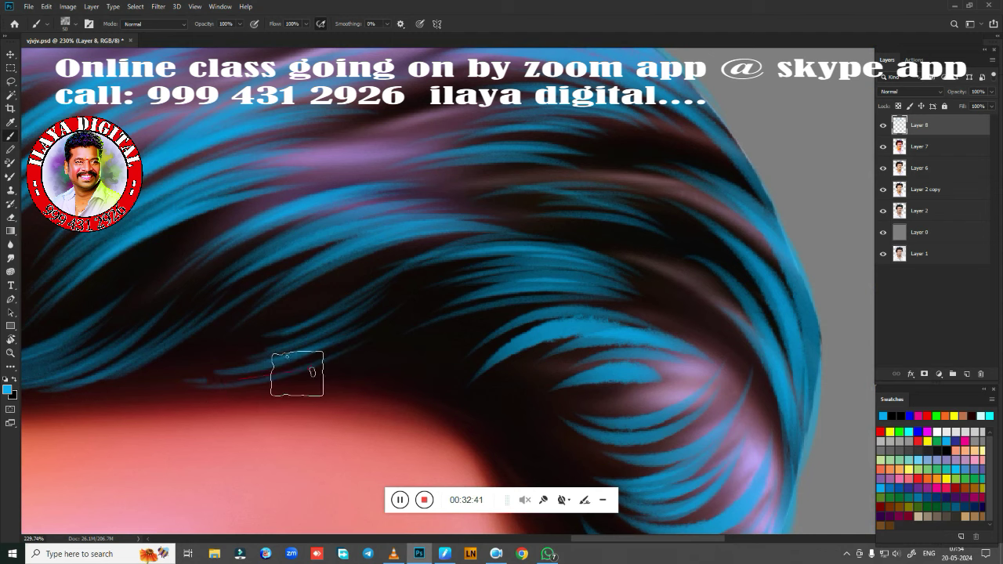
Step: Paint thin blue strokes along the edge of the hair
scroll(427, 313, "down", 5)
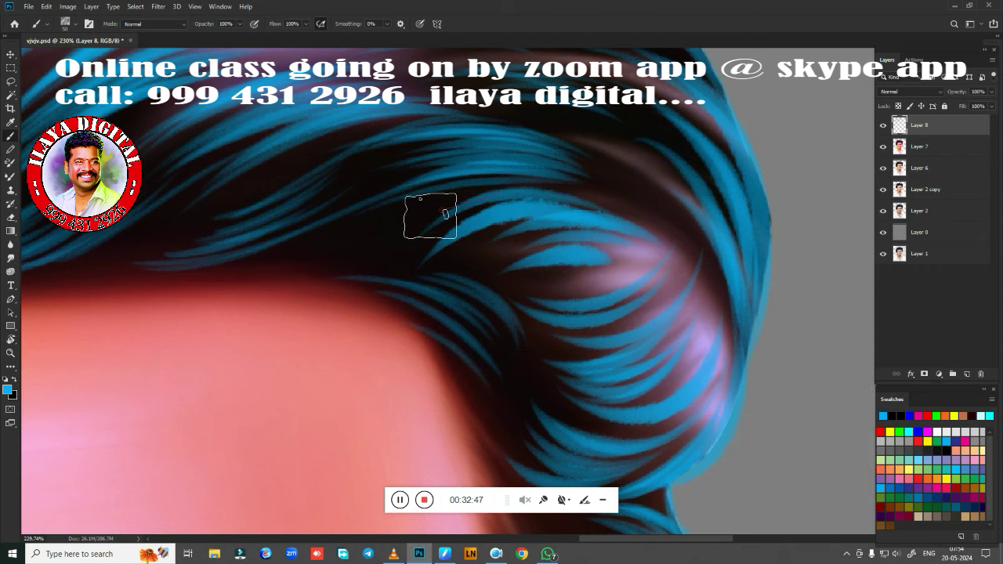
left_click_drag(345, 251, 317, 261)
scroll(300, 342, "left", 2)
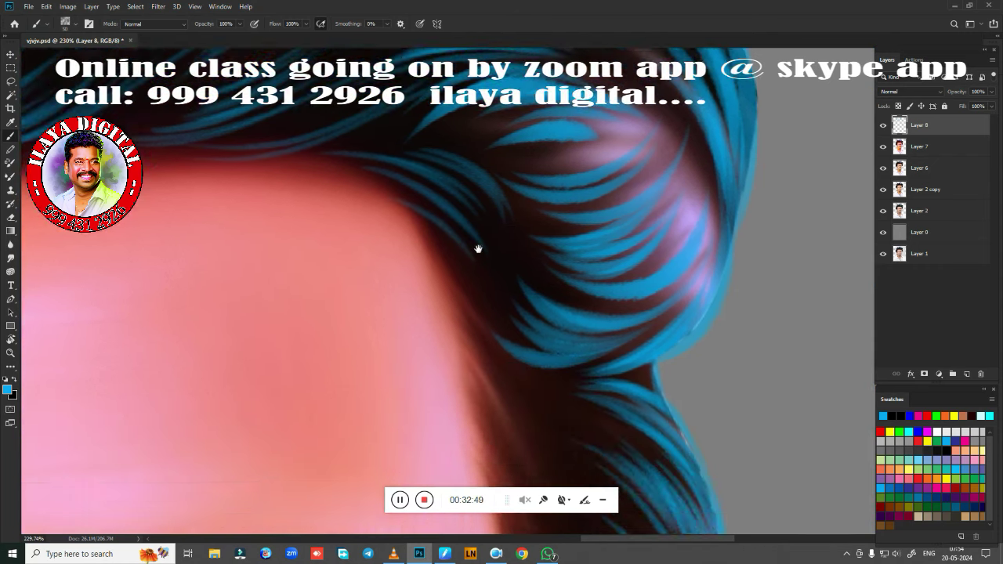
left_click_drag(719, 405, 607, 219)
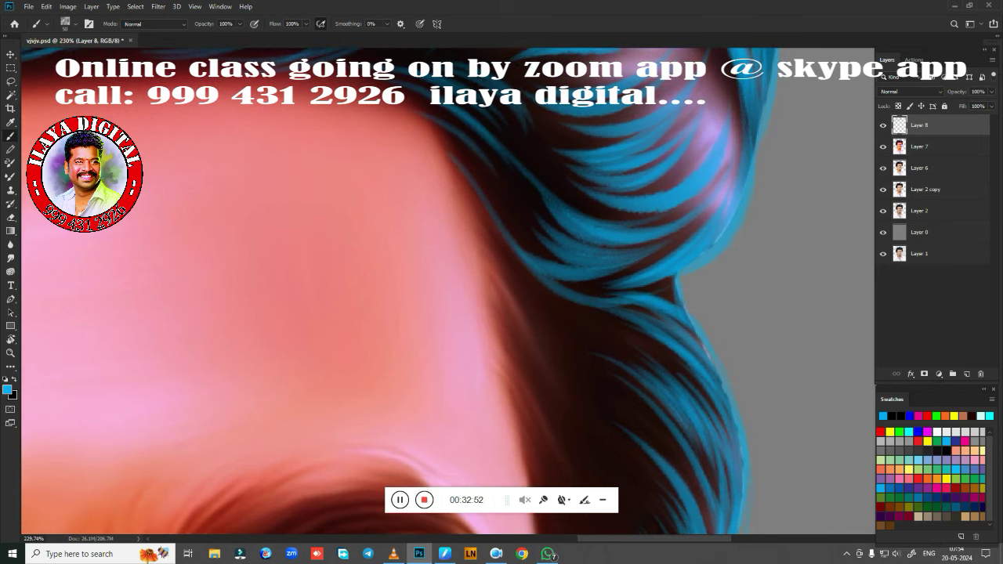
left_click_drag(599, 291, 522, 184)
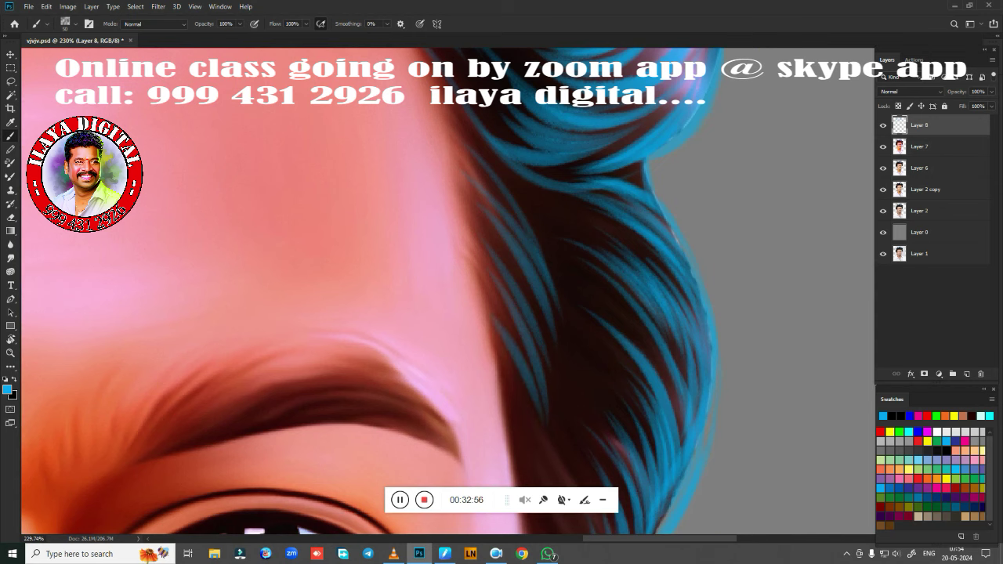
Step: Paint several blue strands over the hair beside the face, plus a light-blue one near its edge
scroll(645, 269, "down", 1)
scroll(645, 268, "down", 3)
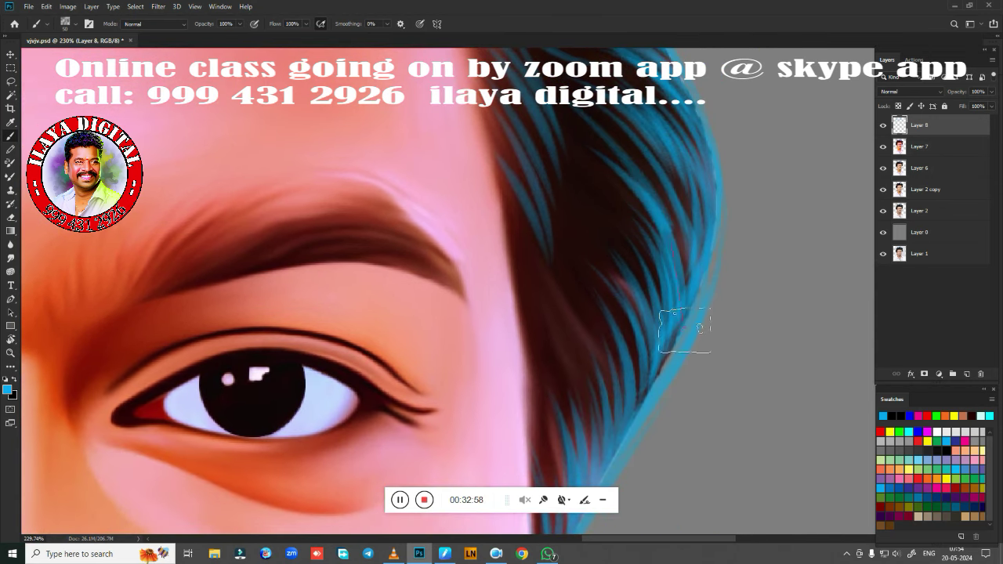
left_click_drag(566, 239, 521, 345)
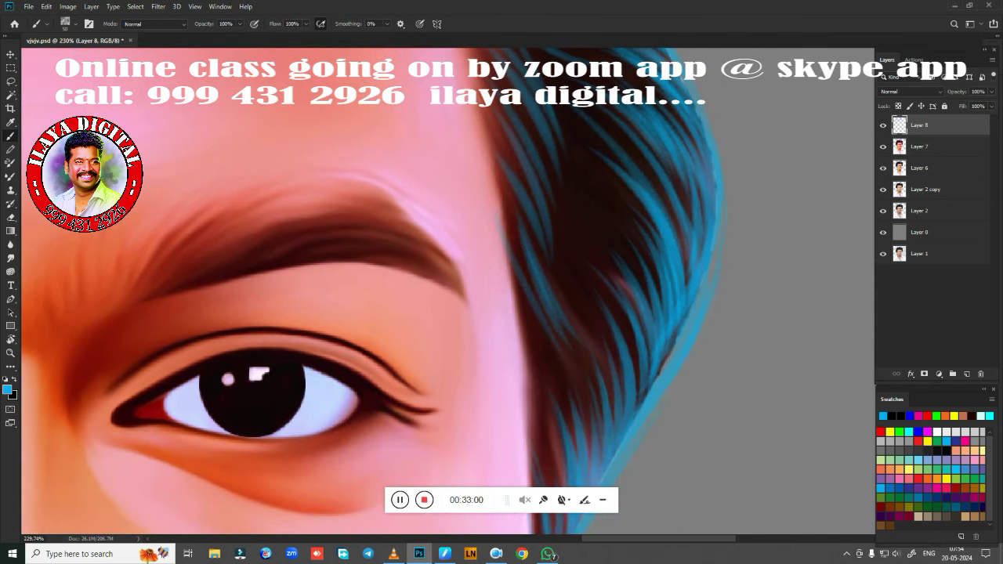
left_click_drag(578, 259, 523, 376)
left_click_drag(576, 311, 532, 408)
left_click_drag(641, 113, 541, 329)
scroll(694, 241, "down", 4)
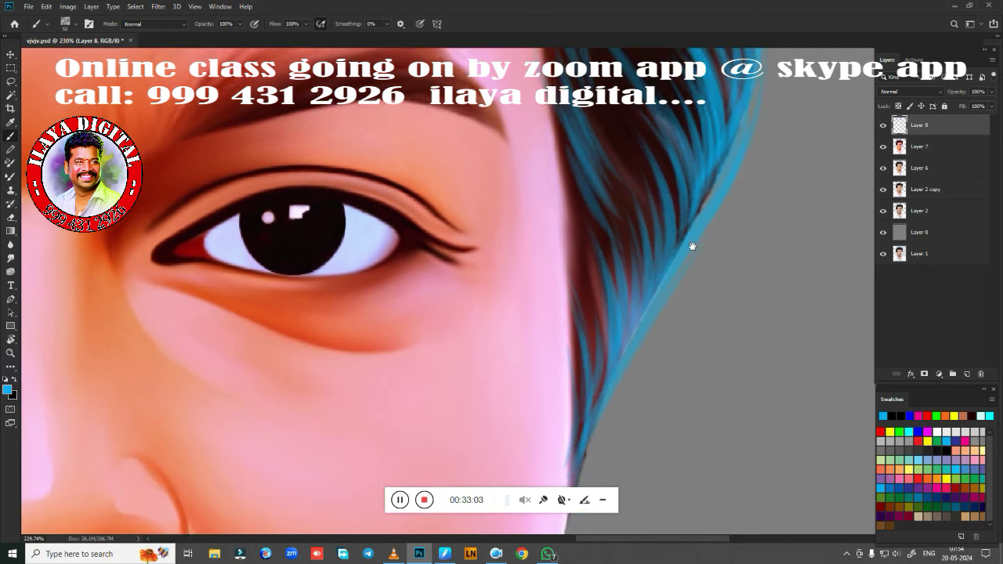
scroll(650, 195, "left", 1)
left_click_drag(587, 260, 573, 345)
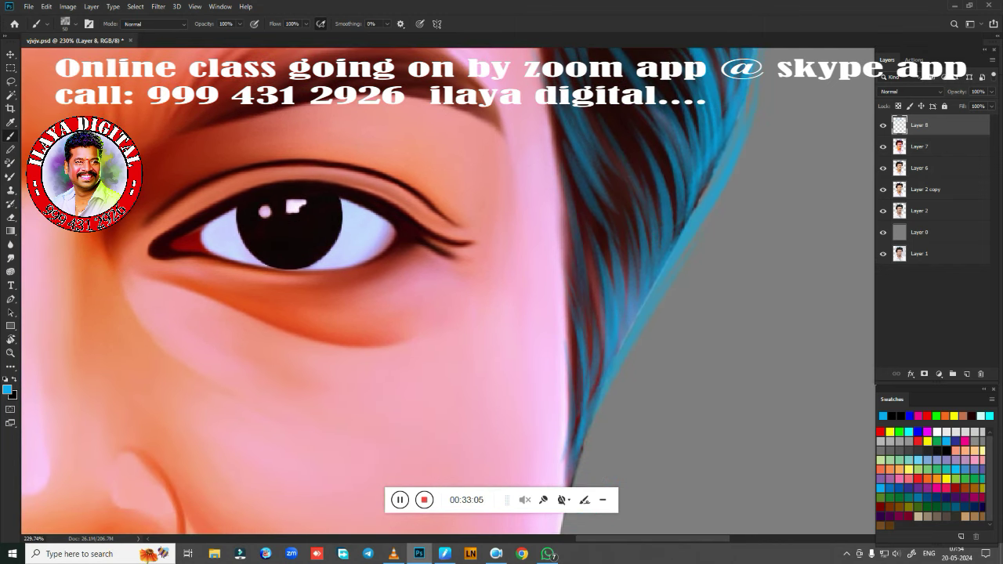
Step: Add thin light-blue strands on the hair's right side and a bright strand across it
scroll(577, 386, "down", 5)
scroll(548, 376, "up", 3)
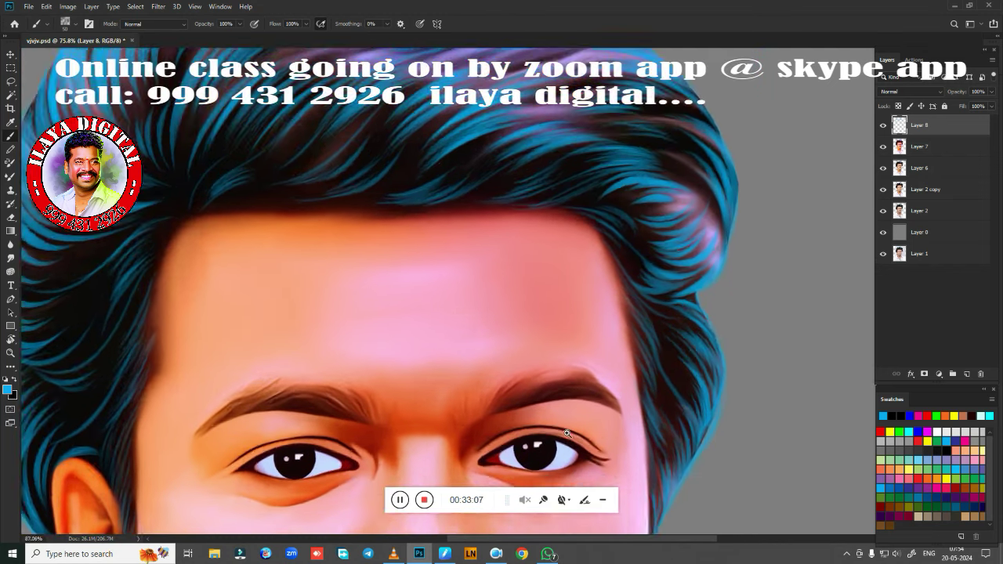
scroll(517, 470, "up", 1)
left_click_drag(508, 499, 490, 521)
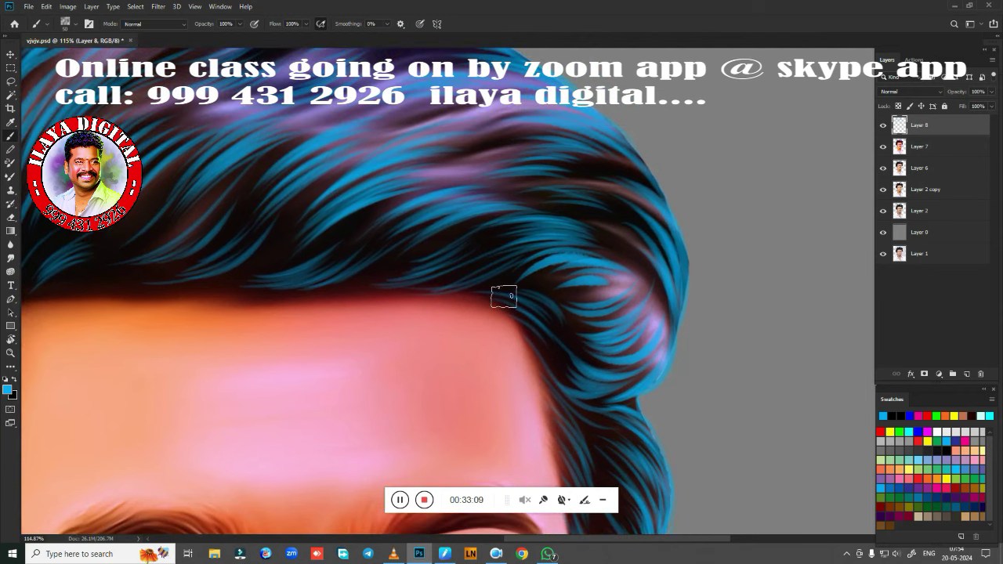
left_click_drag(633, 209, 627, 262)
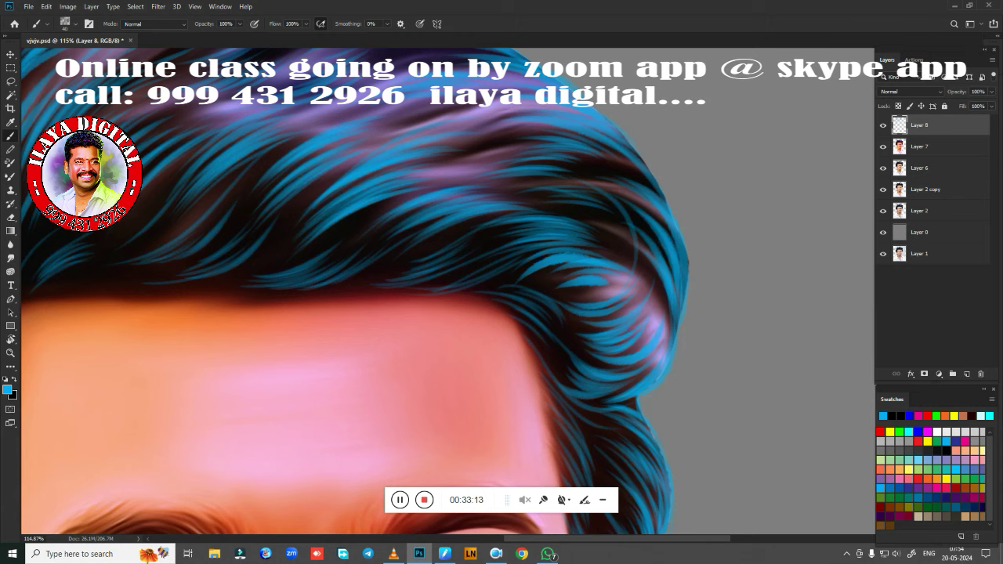
left_click_drag(647, 223, 585, 137)
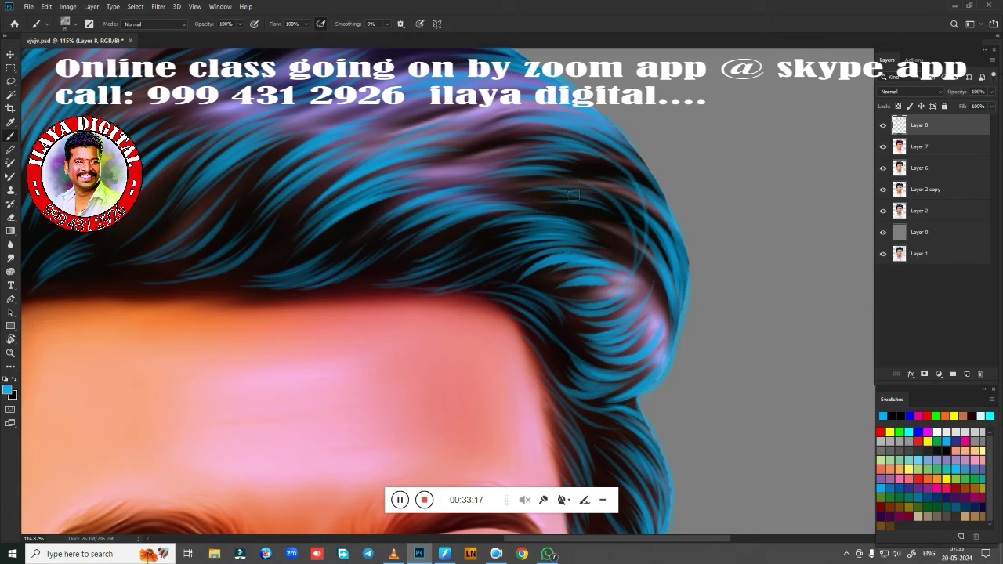
left_click_drag(258, 361, 423, 470)
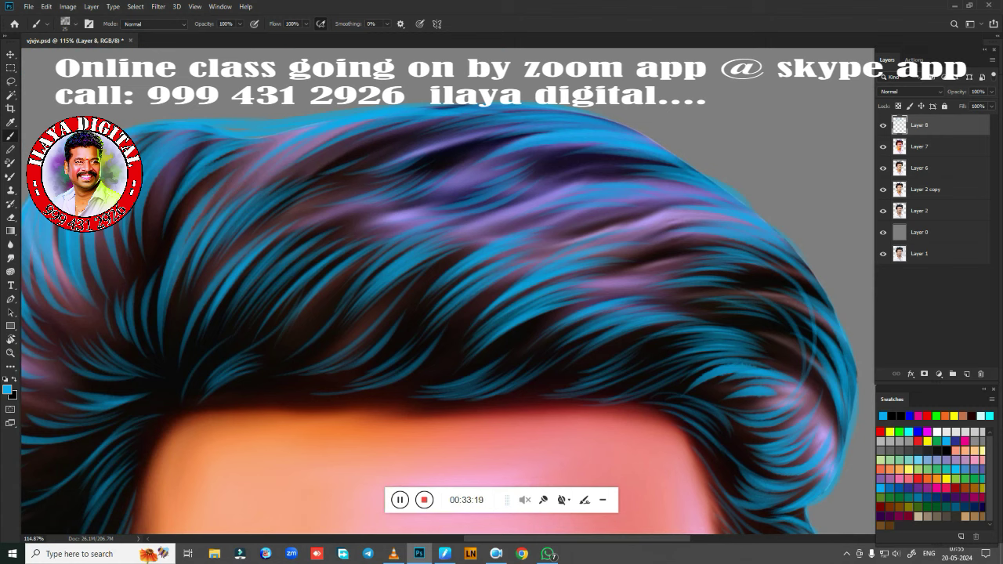
left_click_drag(603, 345, 759, 340)
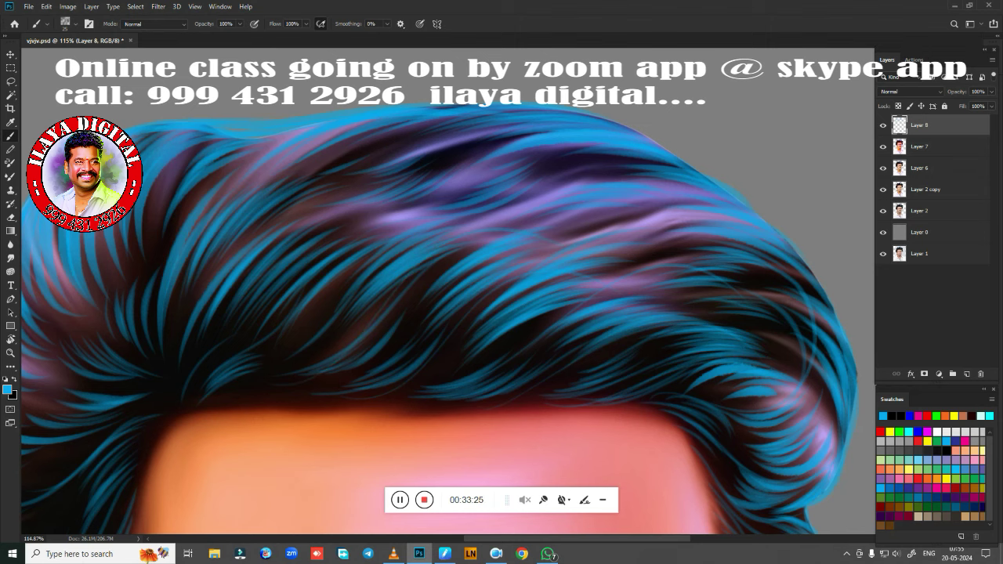
Step: Paint a thin bright strand along the crown of the hair
scroll(336, 368, "up", 2)
scroll(336, 368, "left", 3)
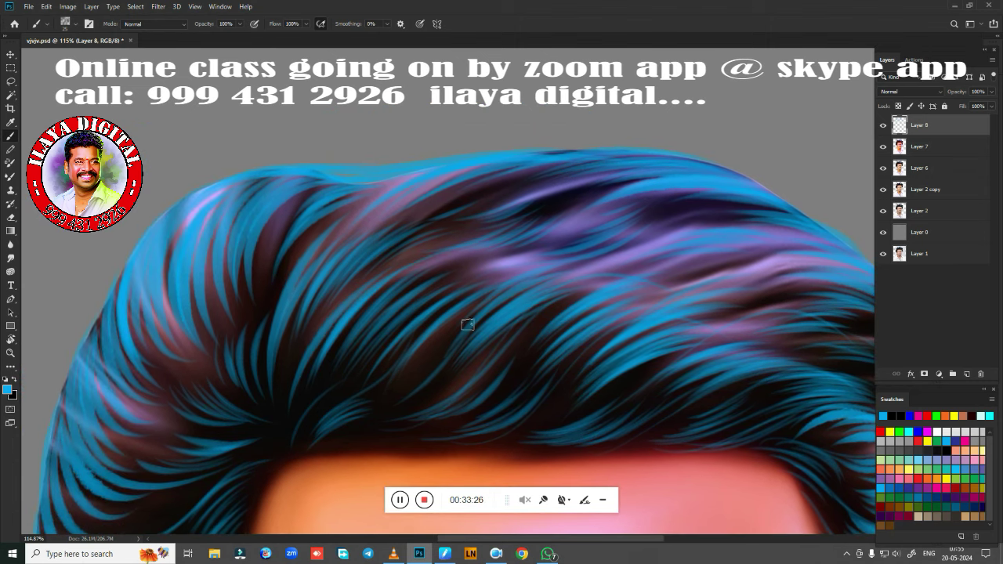
scroll(439, 365, "up", 3)
scroll(439, 365, "right", 8)
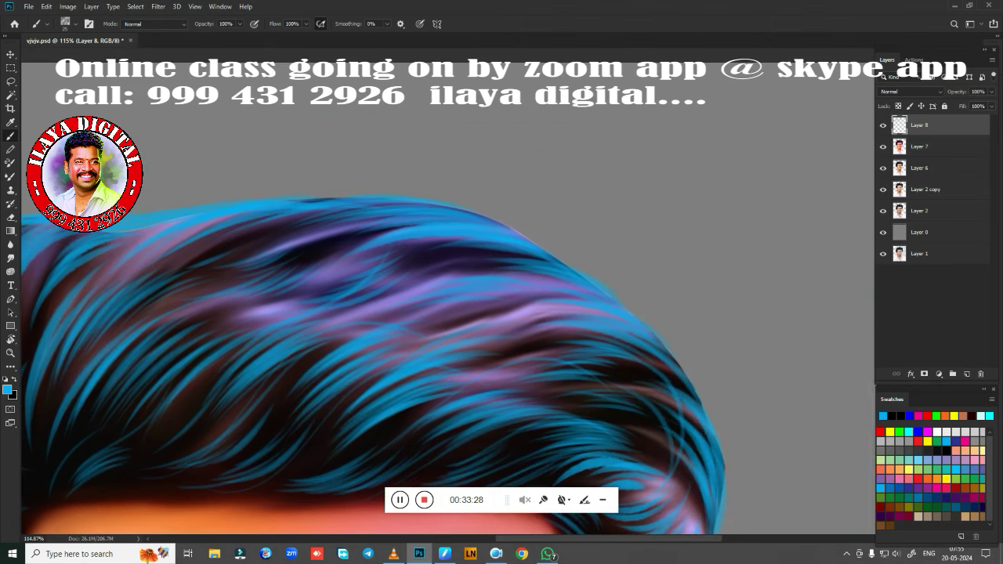
left_click_drag(533, 304, 472, 310)
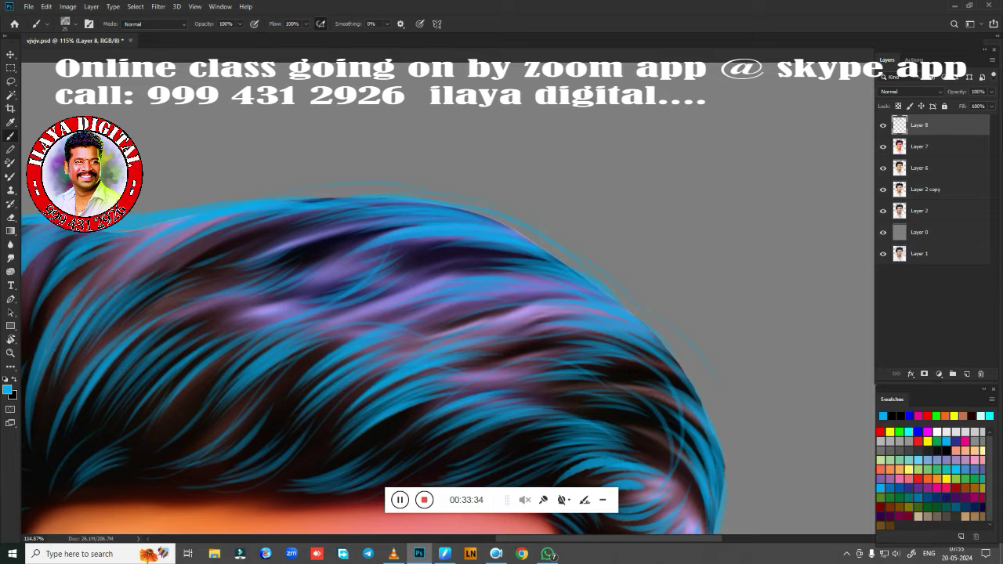
left_click_drag(705, 439, 662, 232)
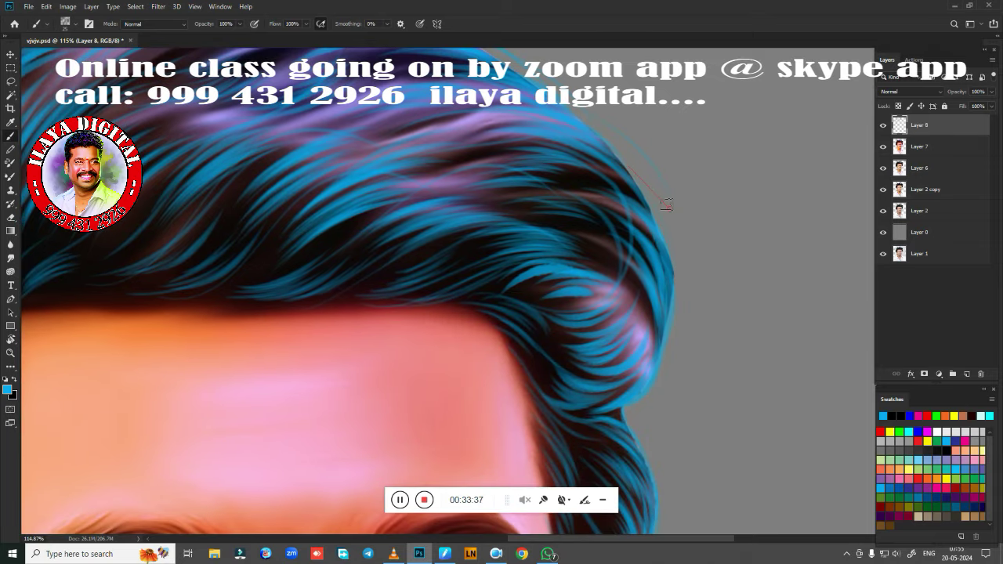
left_click_drag(658, 385, 662, 161)
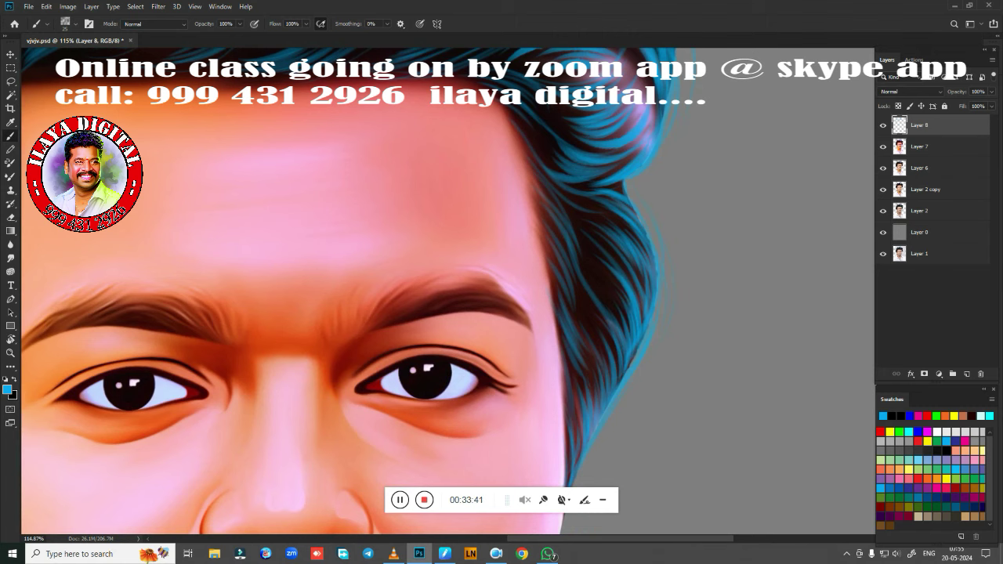
Step: Paint a blue strand curling beside the ear and zoom out to the whole portrait
scroll(645, 321, "up", 3)
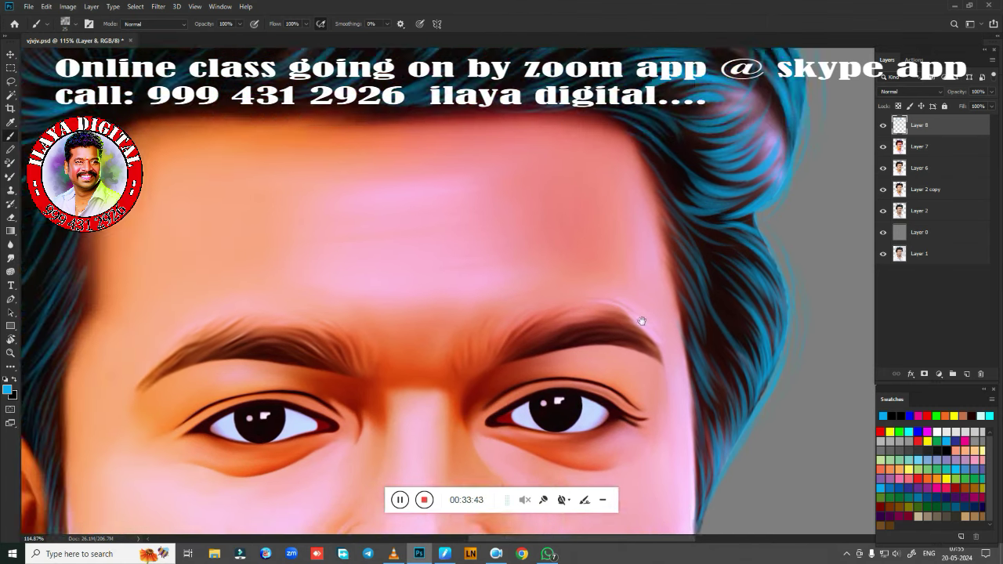
scroll(611, 394, "left", 8)
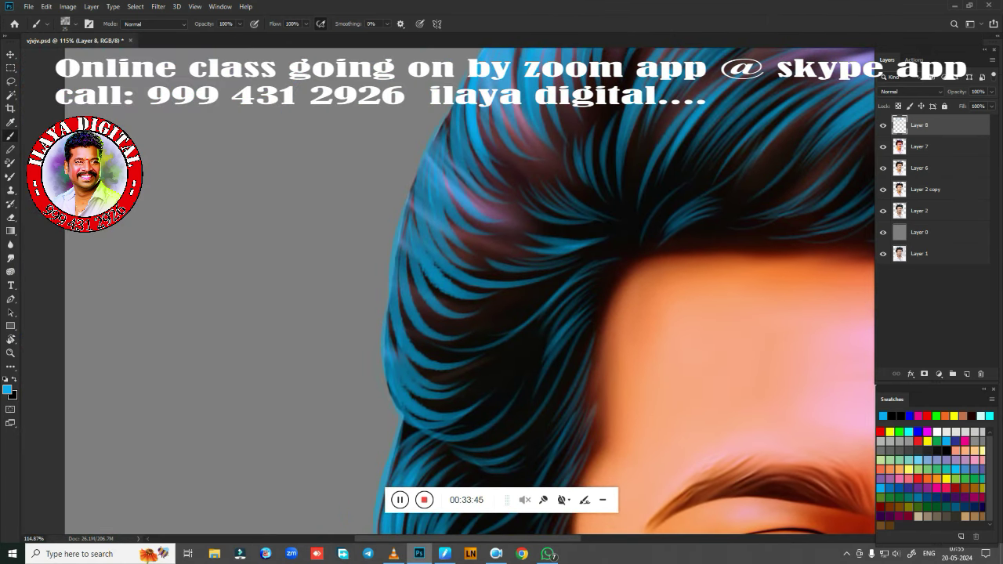
left_click_drag(462, 426, 470, 168)
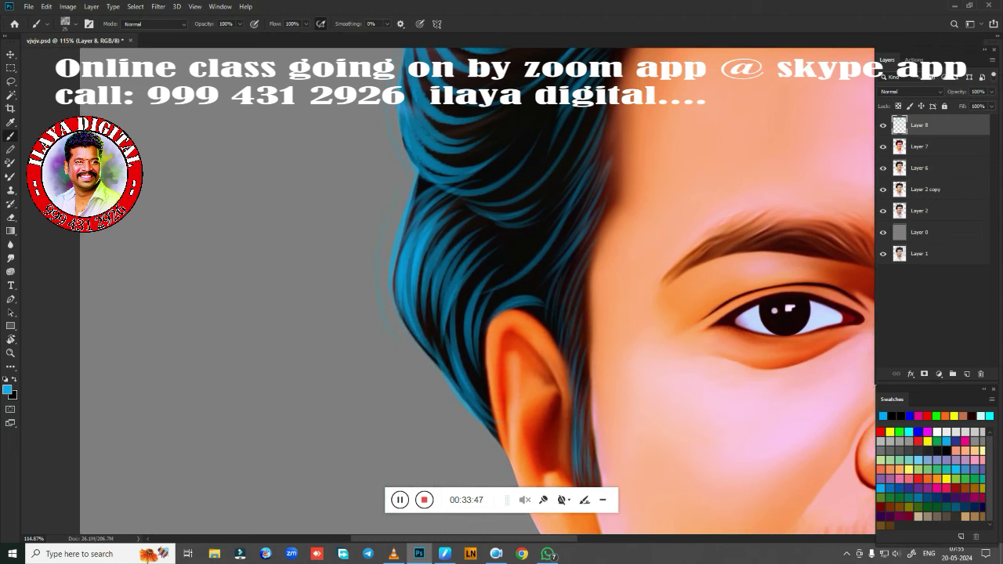
scroll(463, 398, "up", 5)
scroll(463, 398, "left", 2)
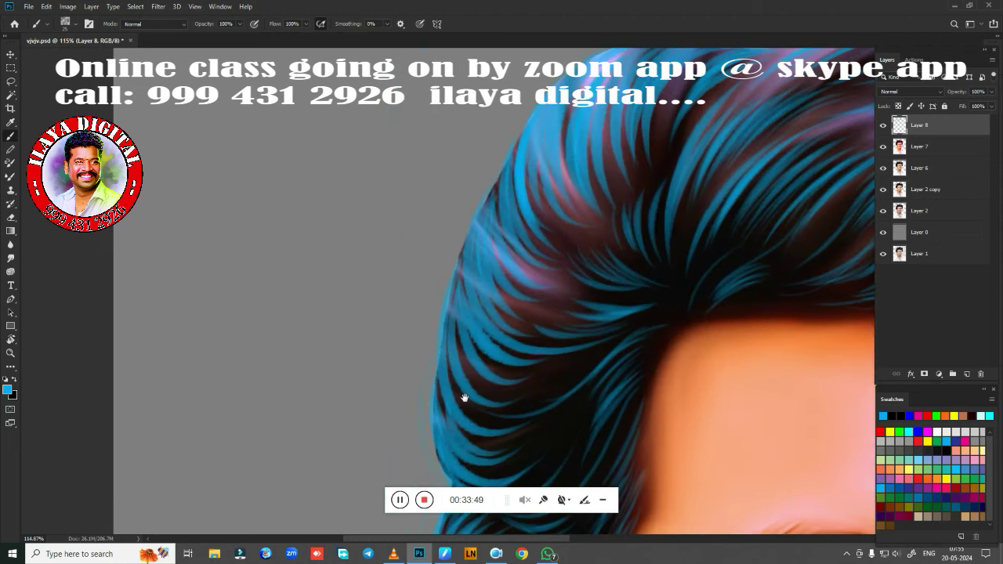
scroll(442, 283, "up", 2)
scroll(441, 283, "right", 2)
scroll(414, 392, "up", 2)
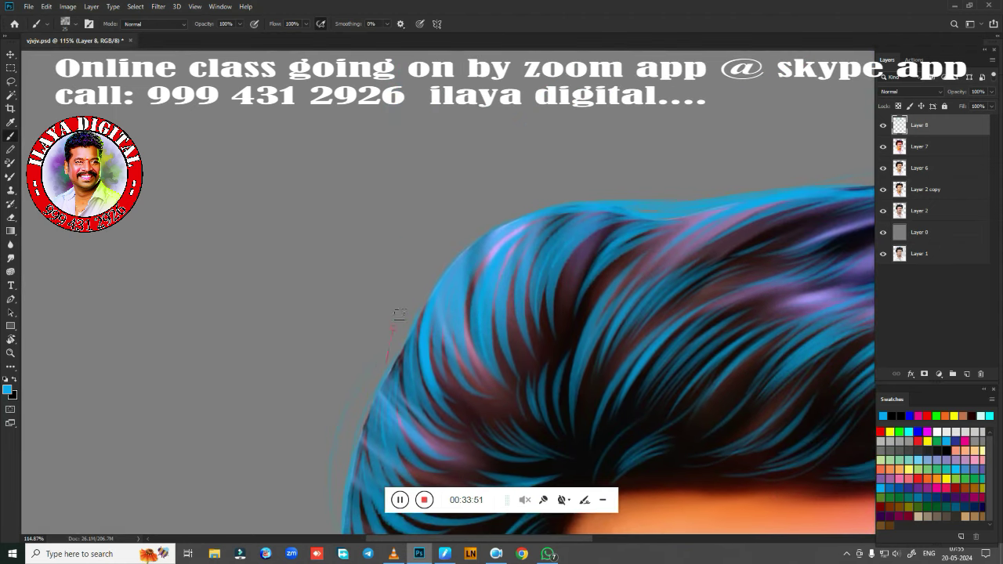
scroll(649, 233, "up", 2)
scroll(649, 233, "right", 3)
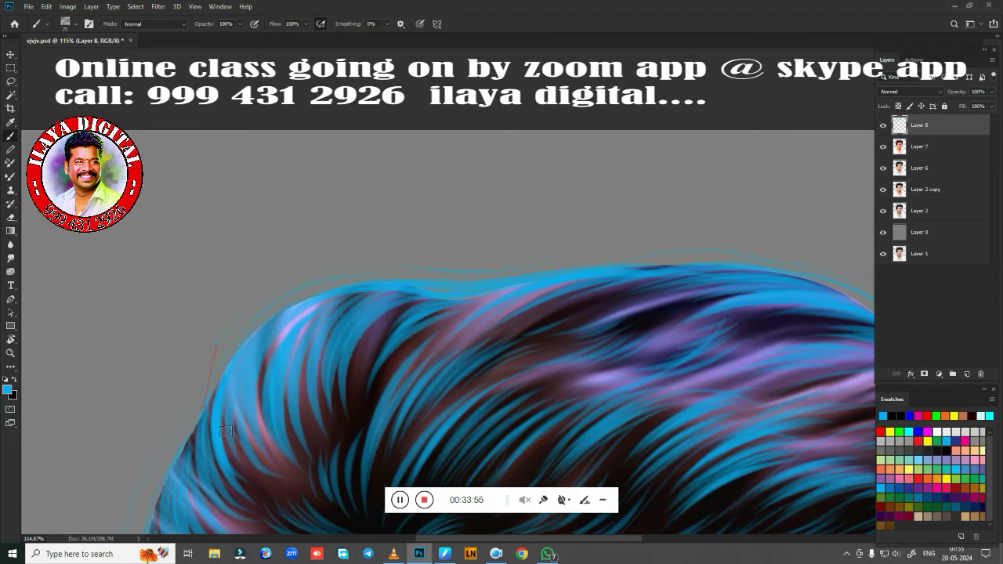
scroll(226, 431, "down", 2)
scroll(582, 358, "down", 5)
scroll(475, 432, "down", 3)
scroll(466, 196, "down", 5)
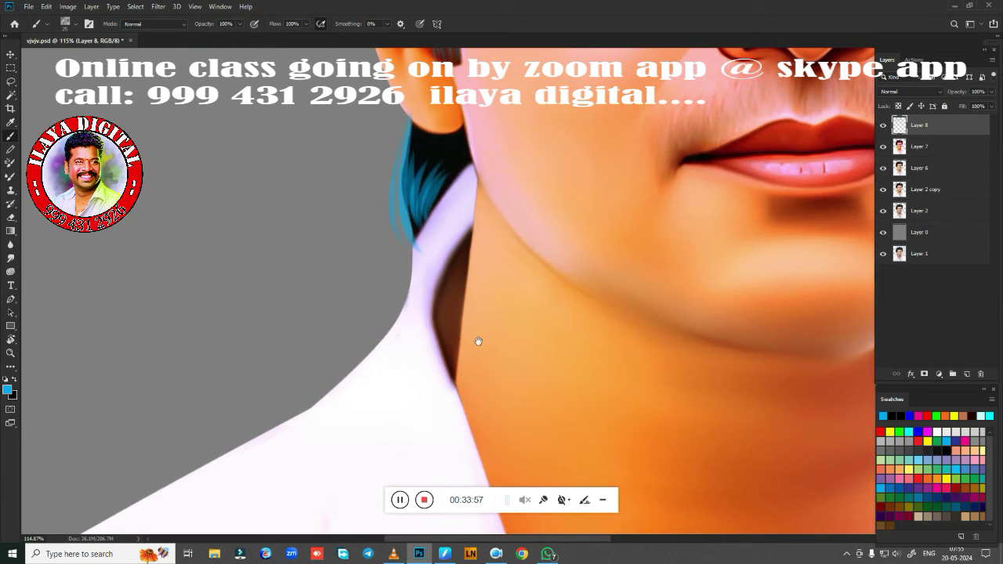
left_click_drag(460, 126, 402, 237)
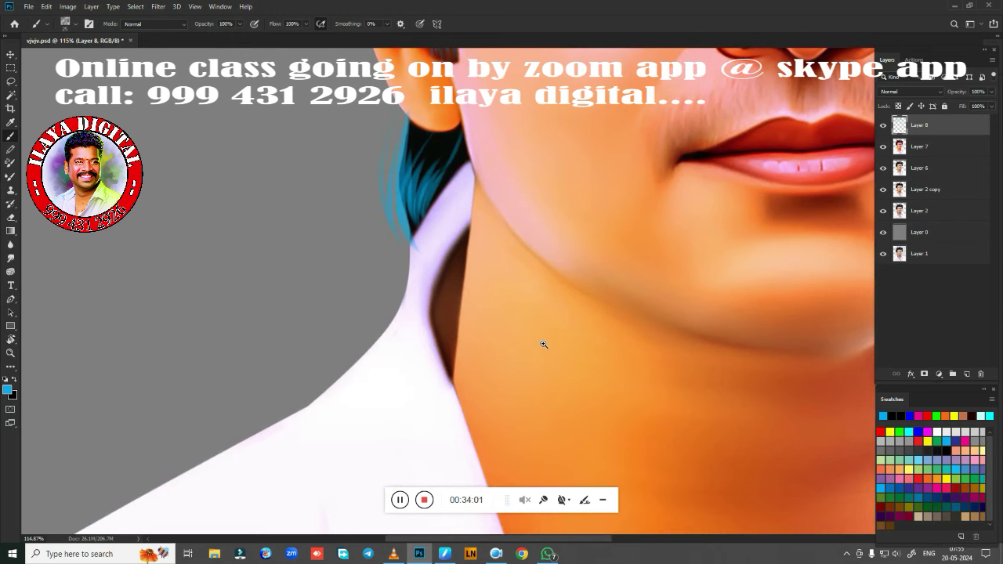
scroll(543, 344, "down", 2)
scroll(517, 356, "down", 2)
scroll(496, 371, "down", 1)
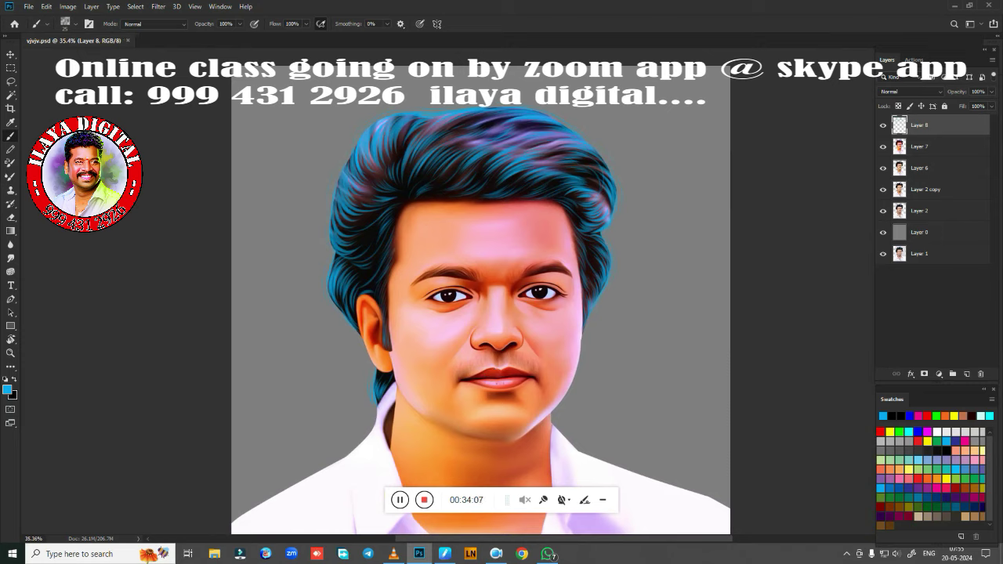
Step: Zoom into the hair and brighten strands across its middle on Layer 8
scroll(473, 296, "up", 1)
scroll(493, 309, "up", 2)
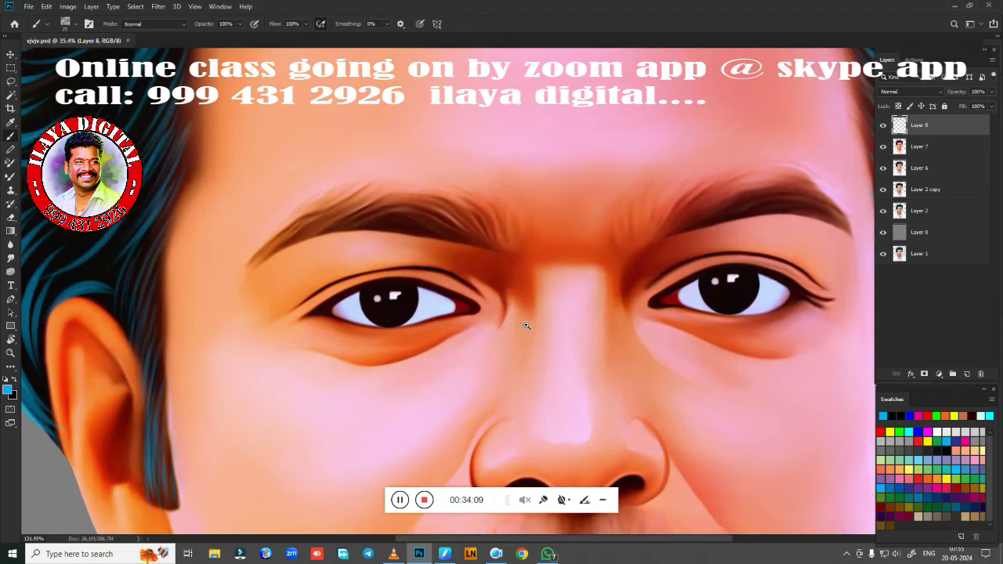
scroll(524, 324, "up", 1)
scroll(520, 432, "up", 1)
left_click_drag(569, 413, 492, 510)
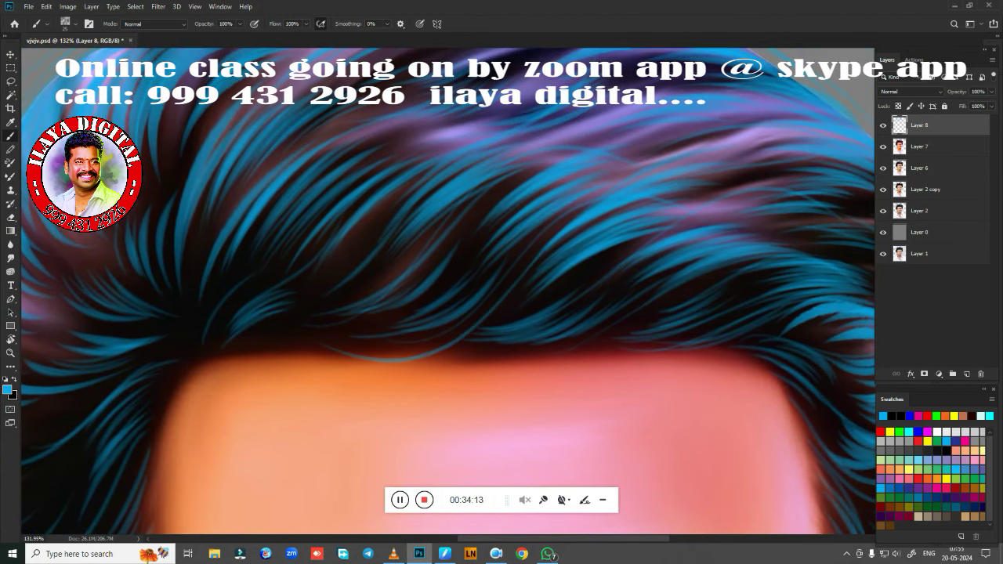
left_click_drag(510, 284, 353, 290)
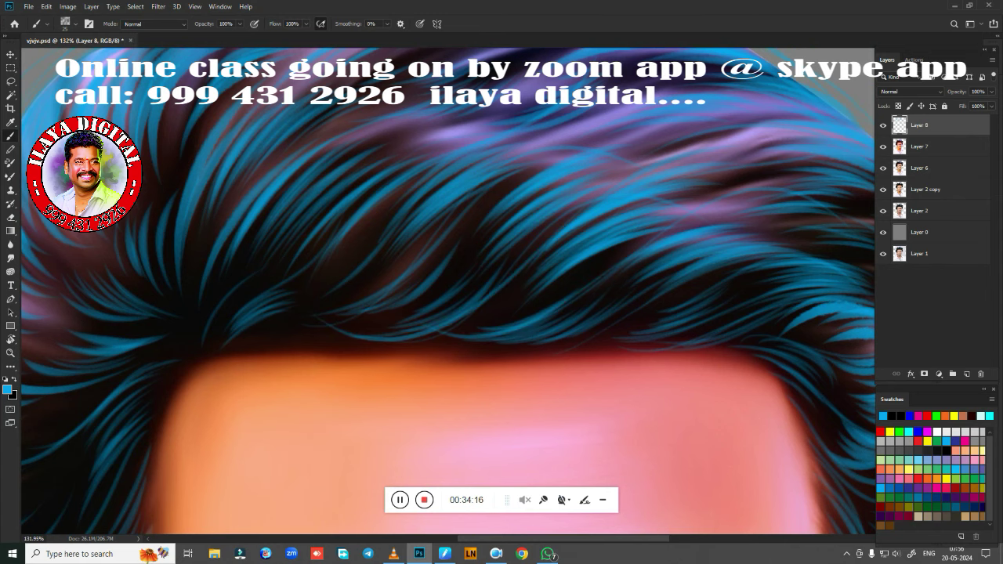
mouse_move(723, 348)
left_mouse_down()
mouse_move(581, 342)
mouse_move(735, 300)
left_mouse_up()
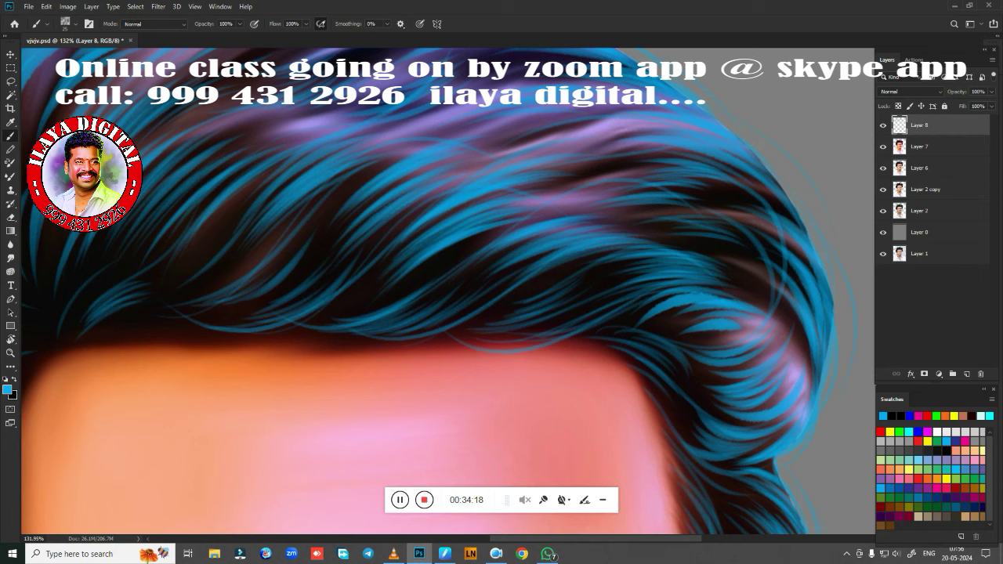
left_click_drag(597, 340, 802, 358)
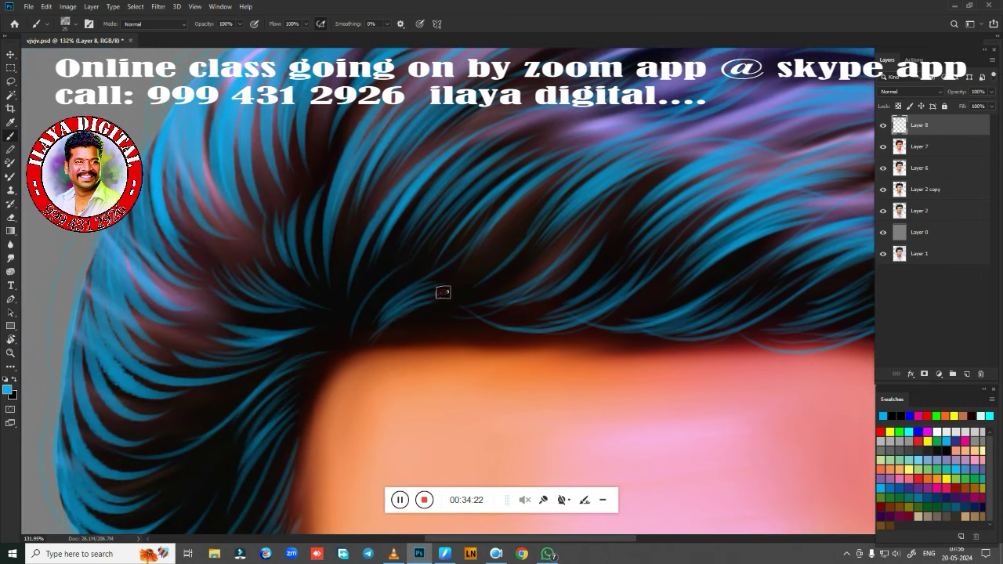
Step: Add thin, faint light strands through the hair top and near the temple
left_click_drag(444, 292, 556, 180)
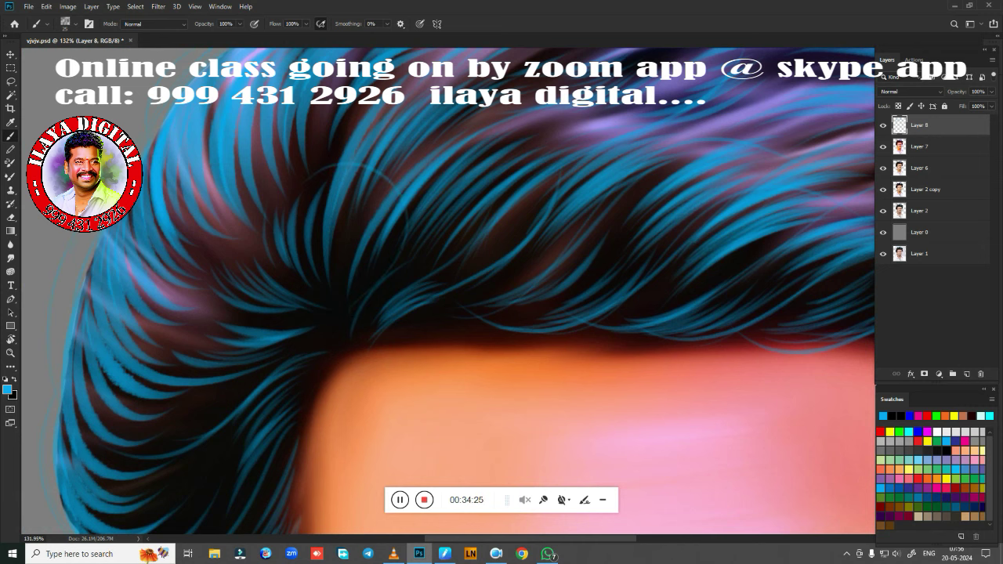
left_click_drag(274, 382, 423, 312)
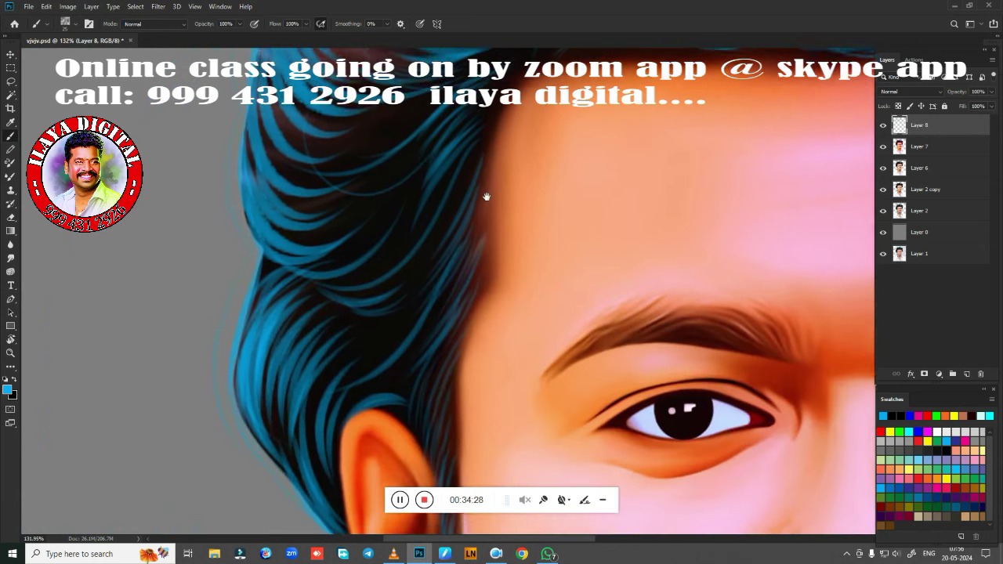
scroll(368, 271, "down", 3)
left_click_drag(441, 249, 337, 305)
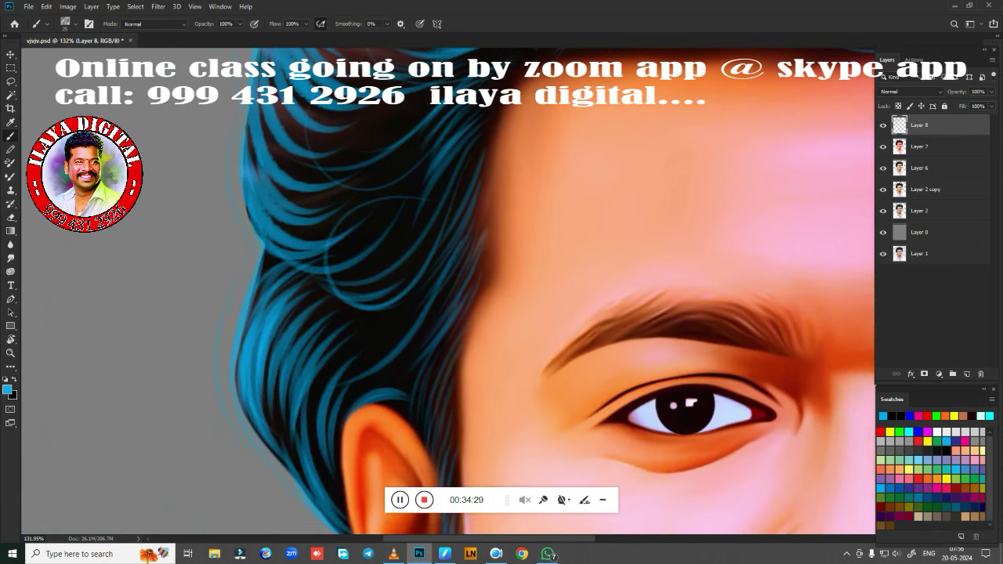
left_click_drag(493, 224, 421, 409)
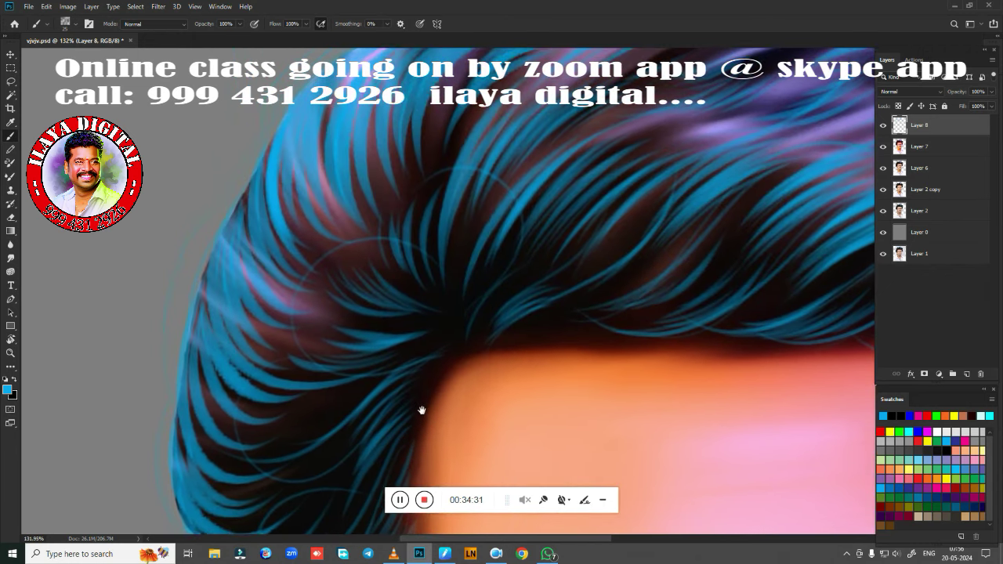
mouse_move(548, 344)
left_mouse_down()
mouse_move(345, 472)
mouse_move(512, 295)
mouse_move(541, 288)
left_mouse_up()
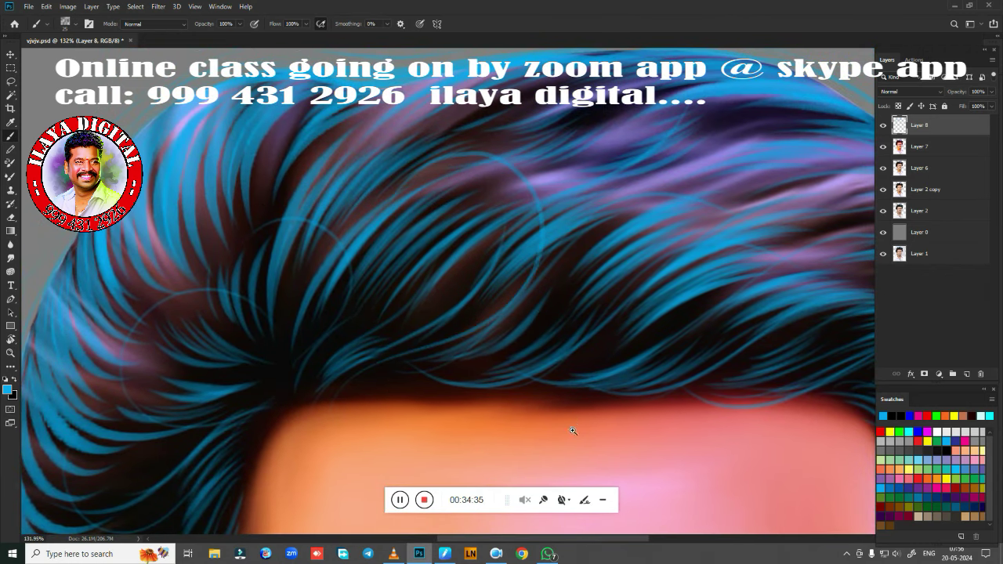
scroll(572, 430, "down", 6)
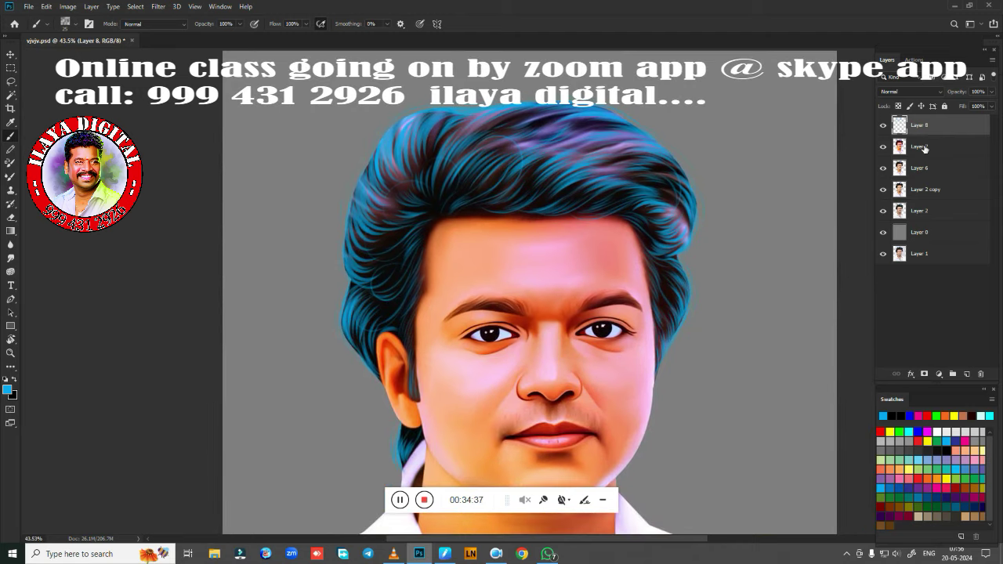
Step: On Layer 7, lasso around the hairline, ear and hair below it, excluding the face
left_click(925, 148)
key("l")
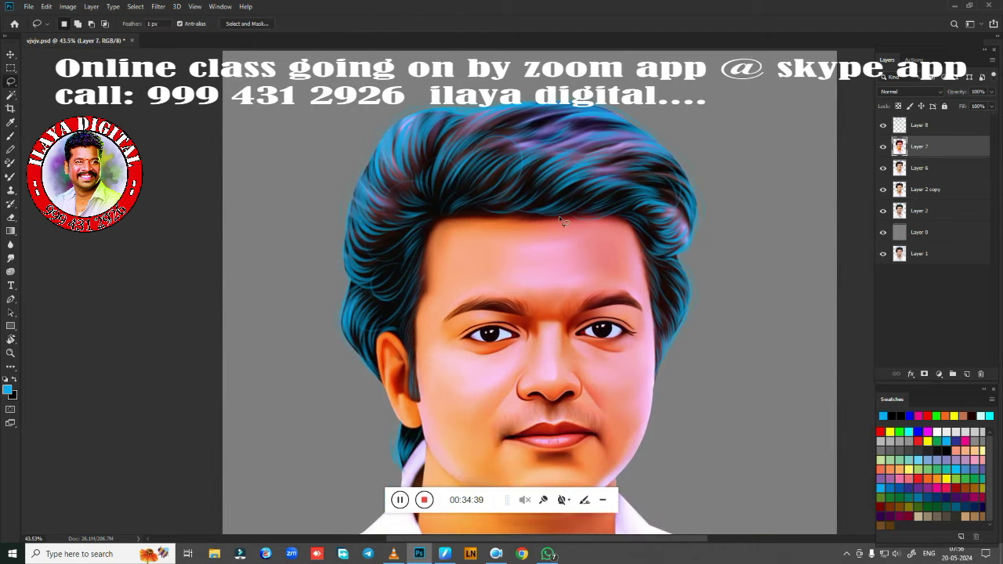
left_click_drag(486, 217, 421, 271)
left_click_drag(421, 310, 417, 367)
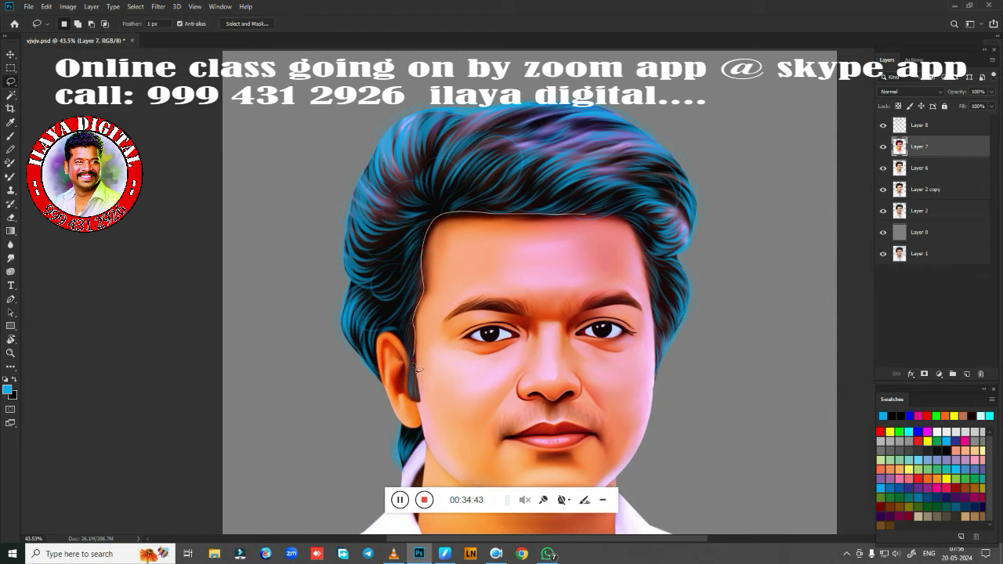
mouse_move(419, 402)
left_mouse_down()
mouse_move(397, 337)
mouse_move(664, 202)
mouse_move(583, 218)
mouse_move(628, 223)
mouse_move(650, 264)
mouse_move(662, 315)
mouse_move(666, 299)
mouse_move(665, 397)
left_mouse_up()
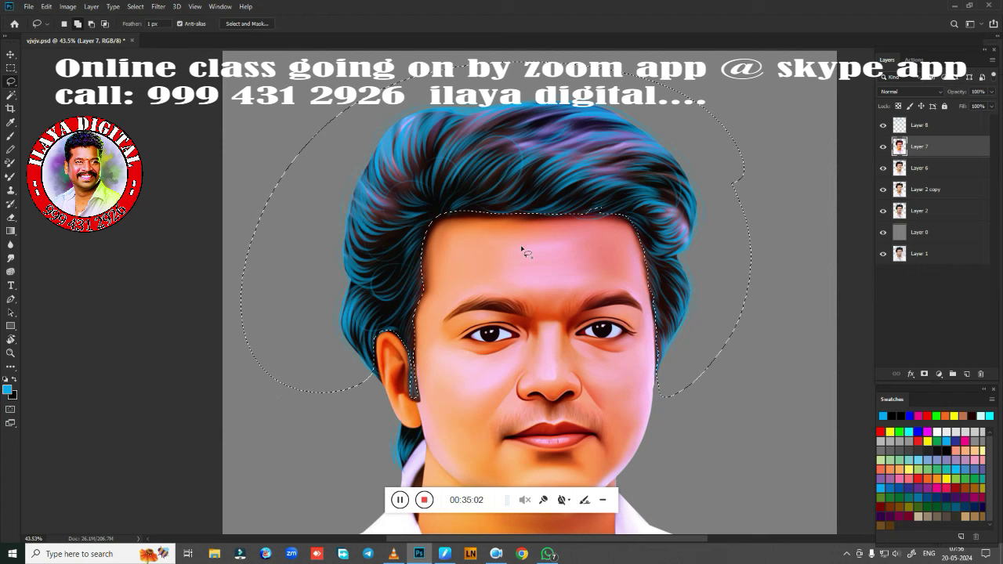
scroll(581, 471, "down", 5)
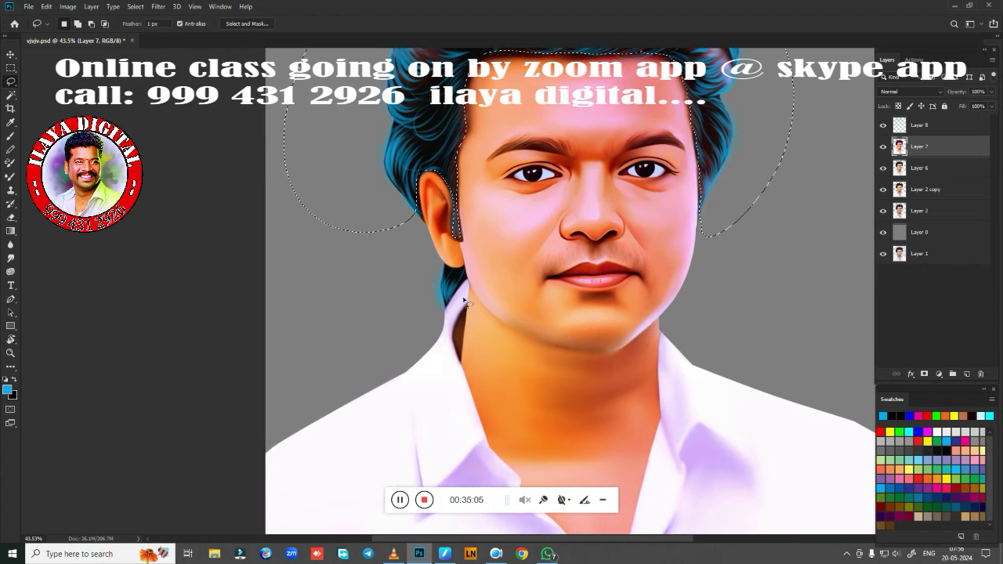
left_click_drag(435, 269, 430, 315)
scroll(392, 313, "down", 3)
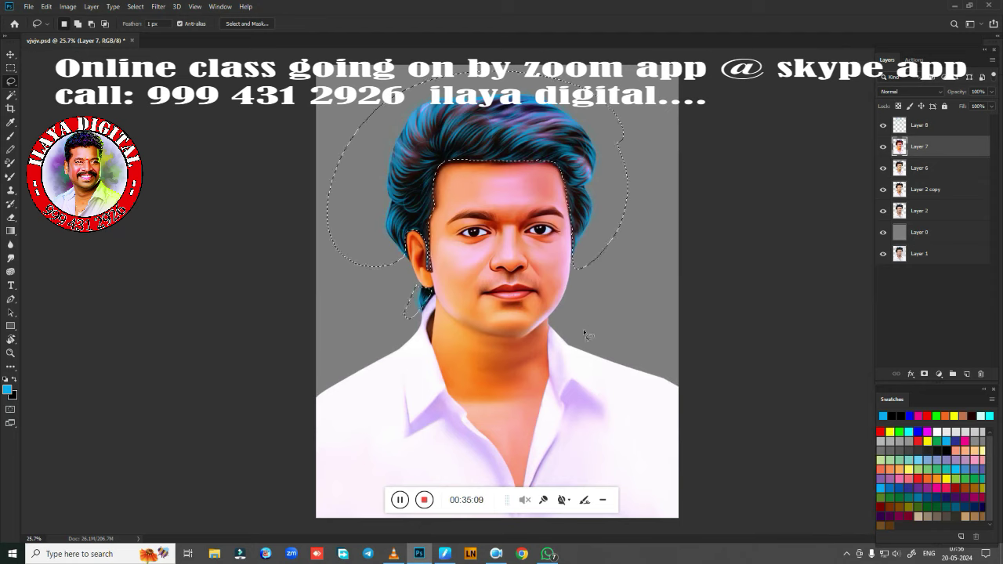
Step: Feather the hair selection and copy it onto a new Layer 9
key("shift+F6")
type("10")
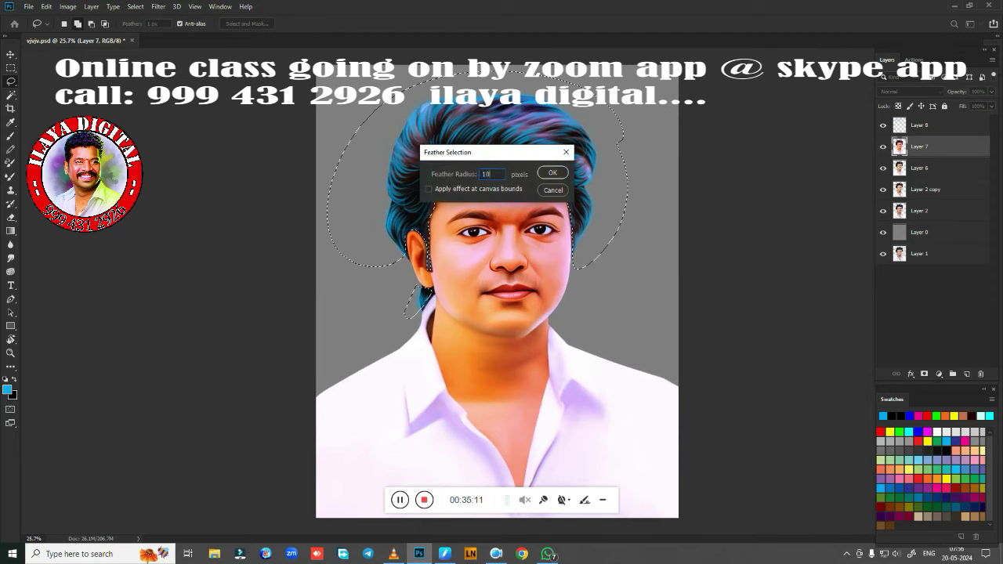
key("Return")
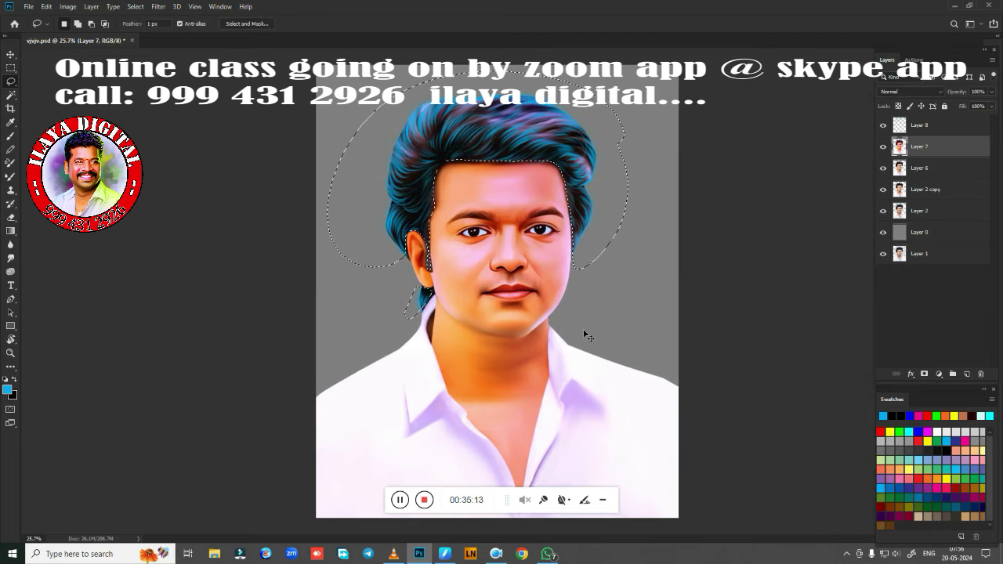
key("ctrl+j")
Step: Use Hue/Saturation to strongly desaturate and darken the Layer 9 hair
key("ctrl+u")
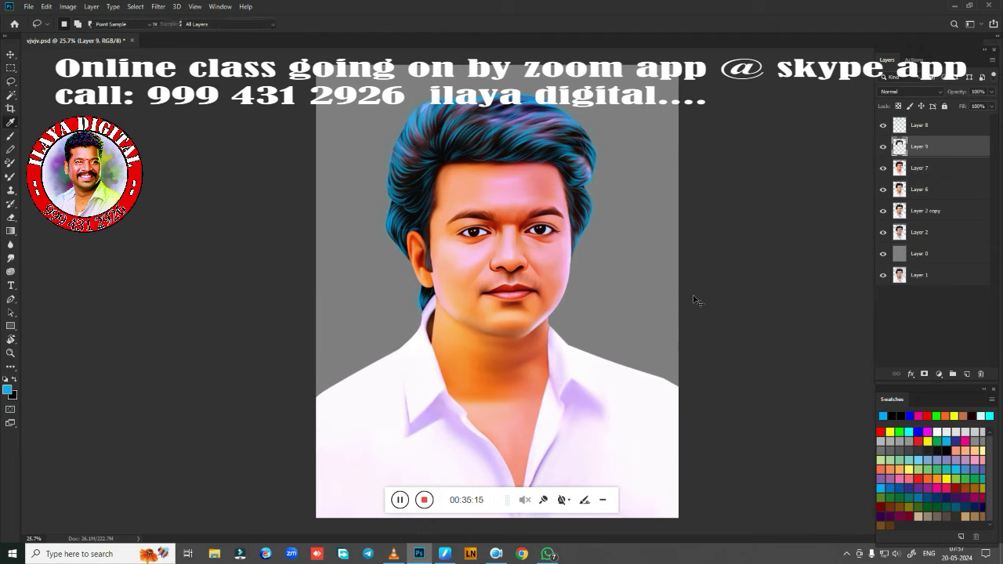
left_click_drag(797, 167, 746, 166)
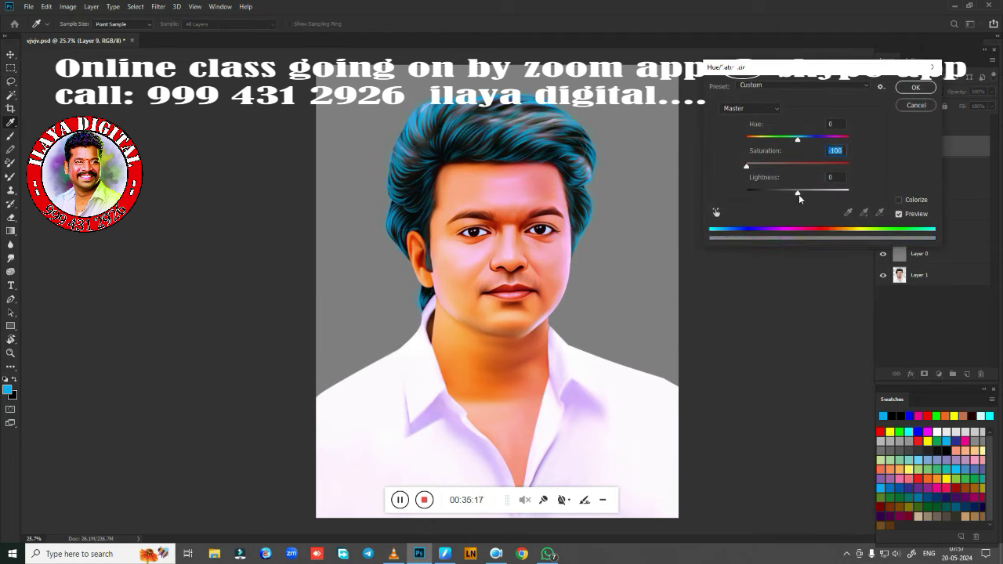
left_click_drag(798, 194, 781, 194)
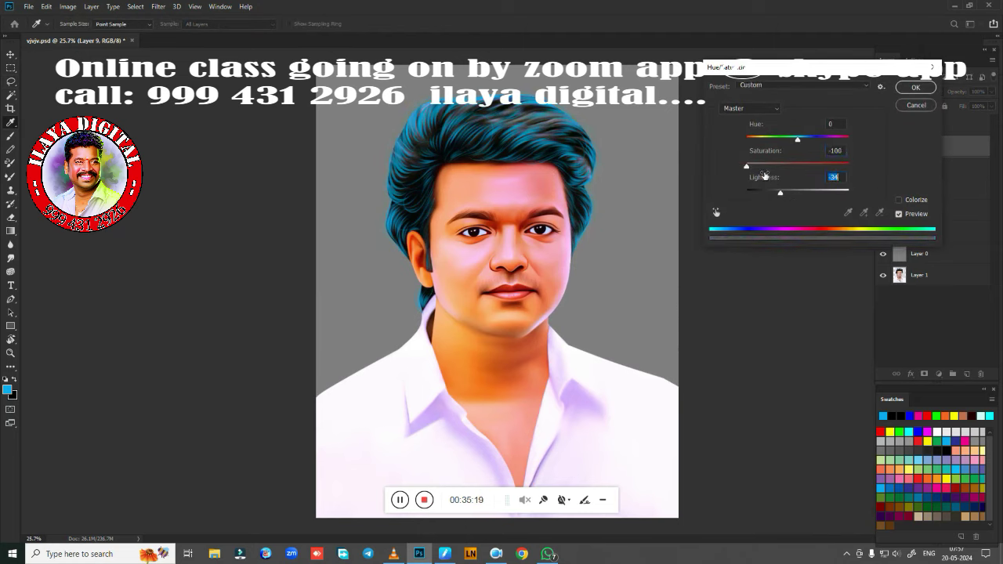
mouse_move(746, 166)
left_mouse_down()
mouse_move(765, 195)
mouse_move(757, 197)
left_mouse_up()
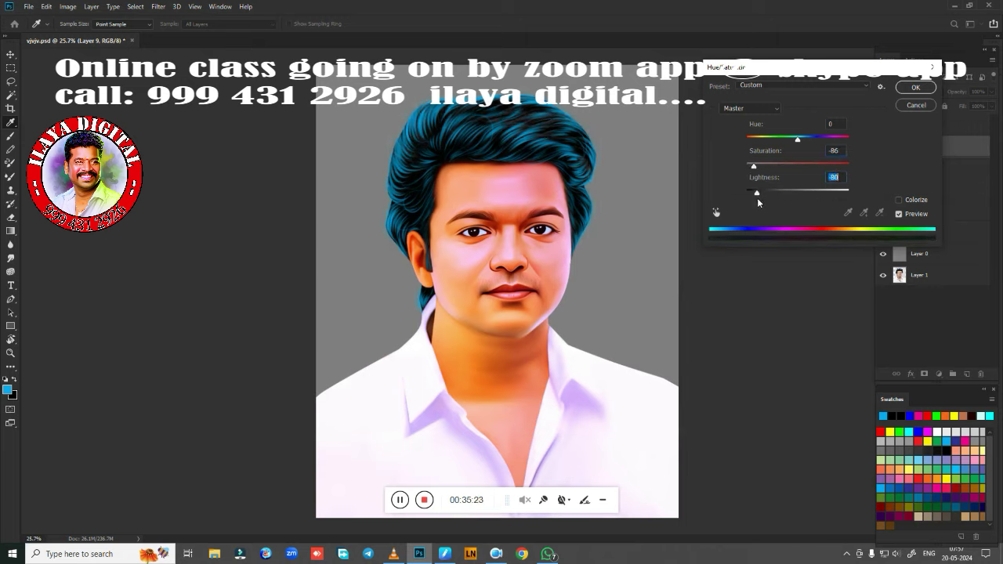
left_click(915, 88)
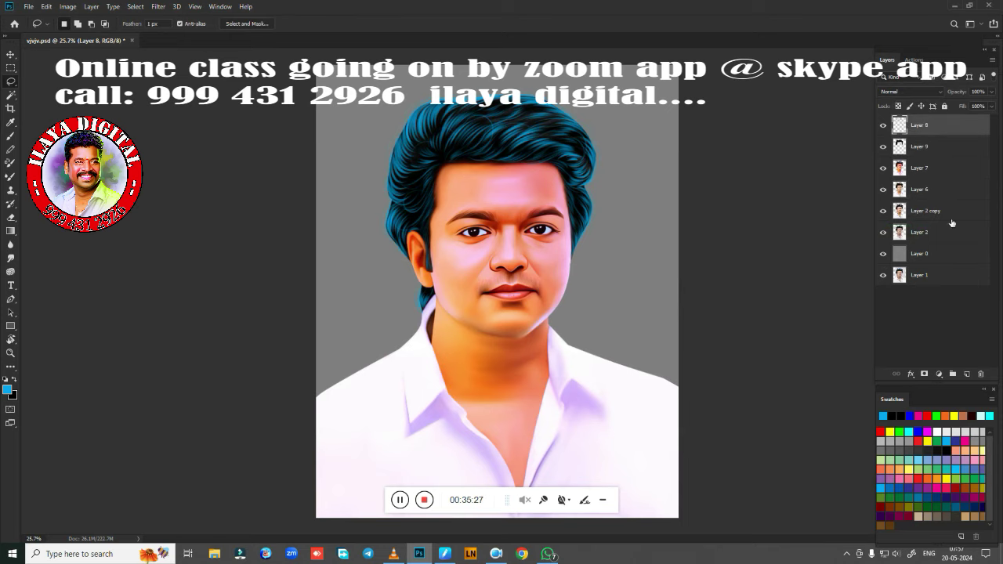
Step: Add an empty Layer 10 above Layer 9 with default colours and the Brush tool ready
left_click(950, 148)
left_click(967, 375)
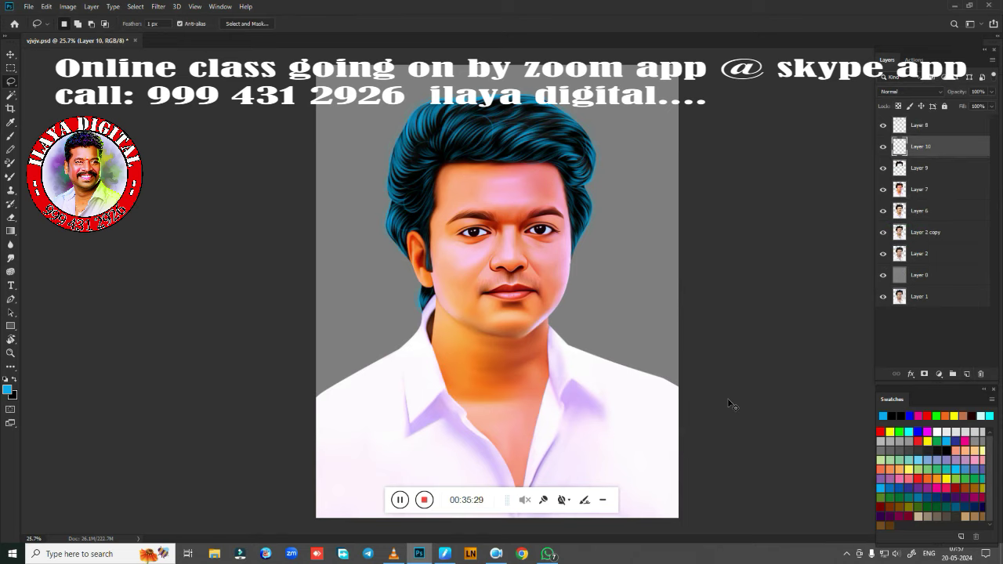
scroll(555, 311, "up", 3)
scroll(476, 253, "up", 2)
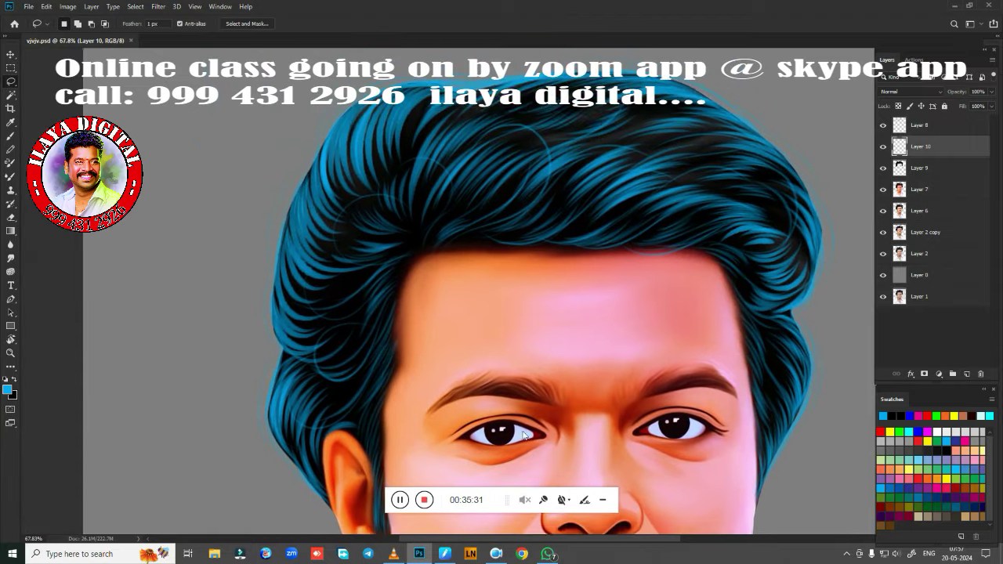
scroll(489, 356, "up", 2)
key("d")
key("b")
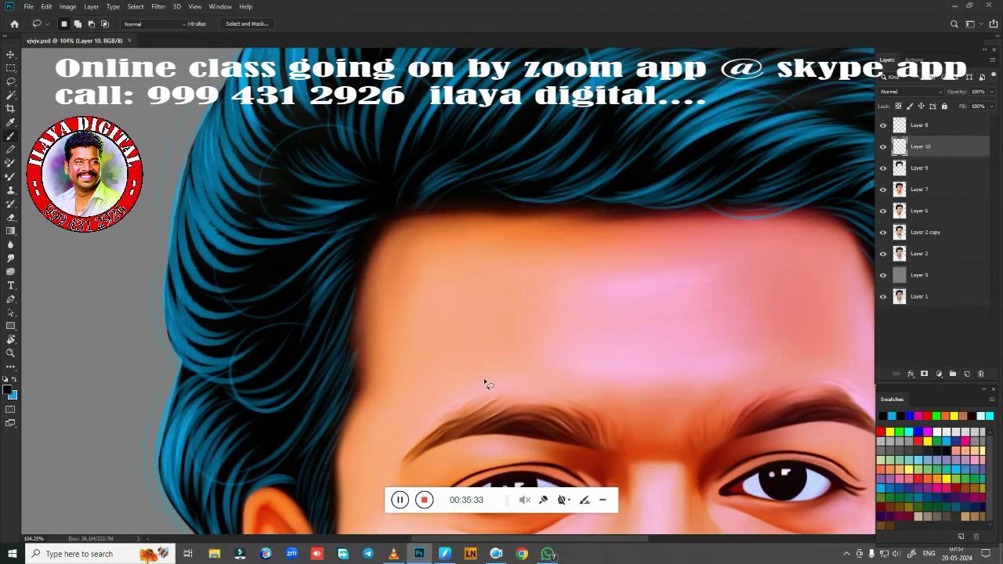
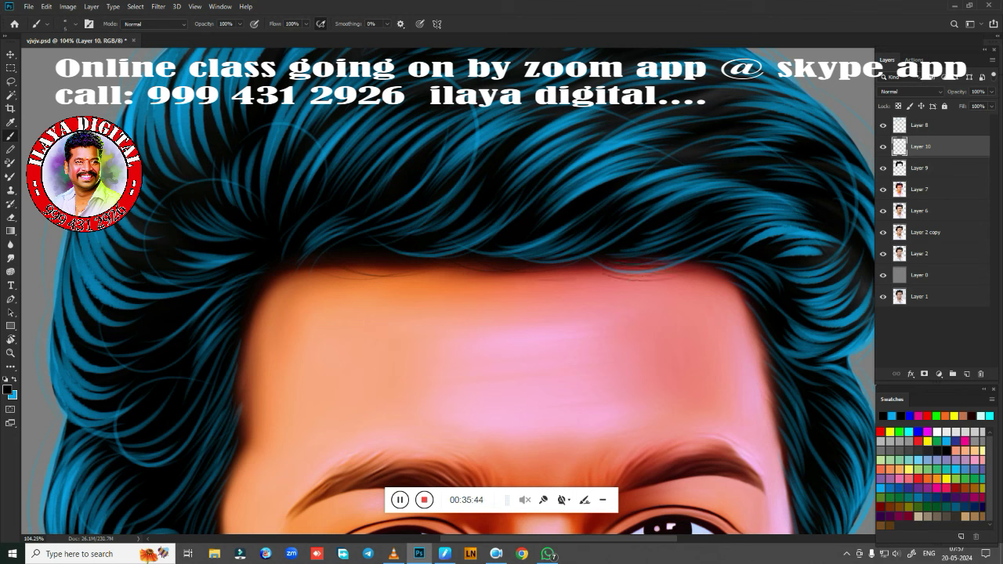
Step: Paint thin dark strands along the forehead hairline
left_click_drag(603, 267, 698, 280)
mouse_move(545, 273)
left_mouse_down()
mouse_move(463, 283)
mouse_move(392, 266)
left_mouse_up()
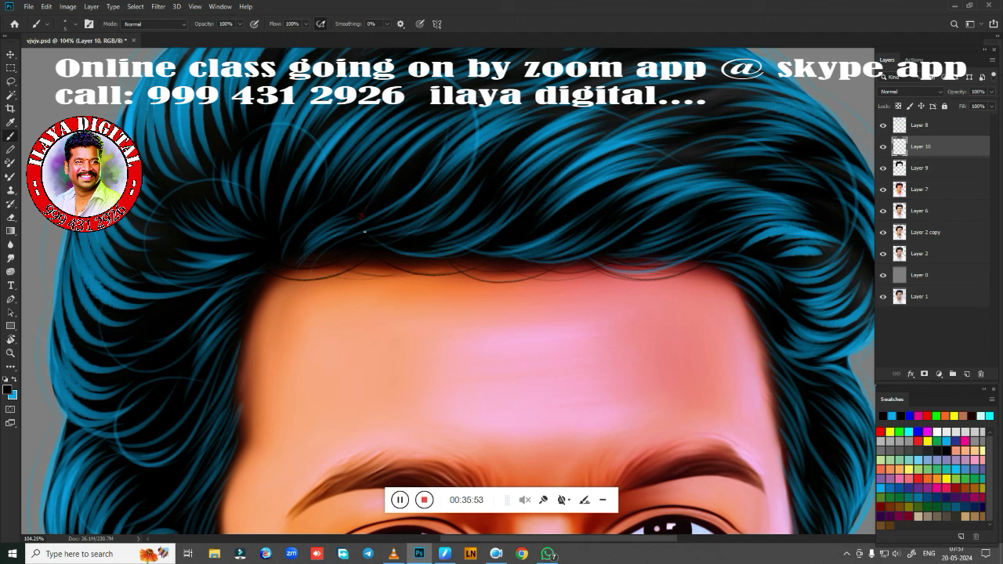
left_click_drag(572, 270, 497, 278)
mouse_move(687, 265)
left_mouse_down()
mouse_move(476, 281)
mouse_move(367, 268)
left_mouse_up()
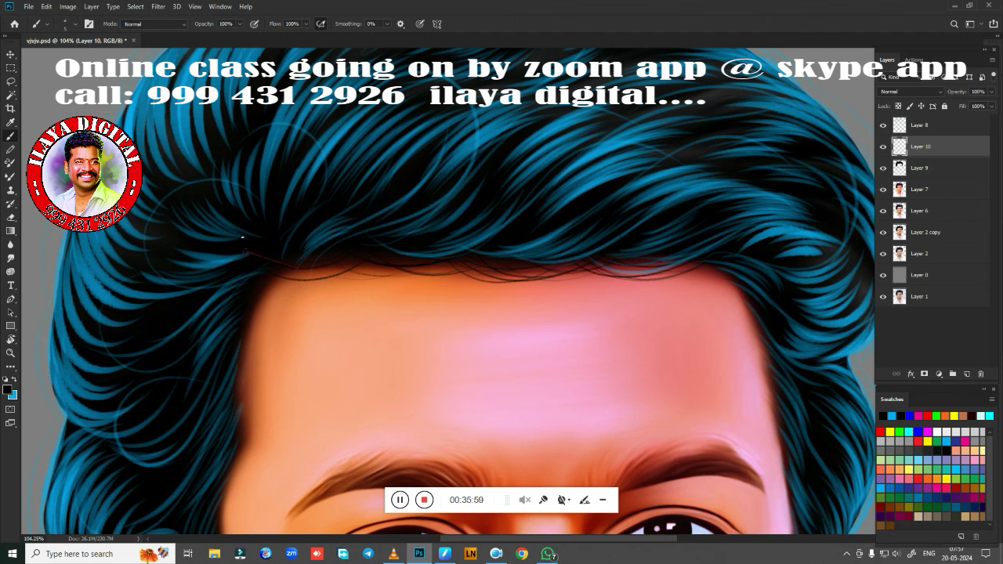
Step: Darken the hair-to-skin edge beside the forehead, extending it down toward the temple
left_click_drag(318, 404, 601, 270)
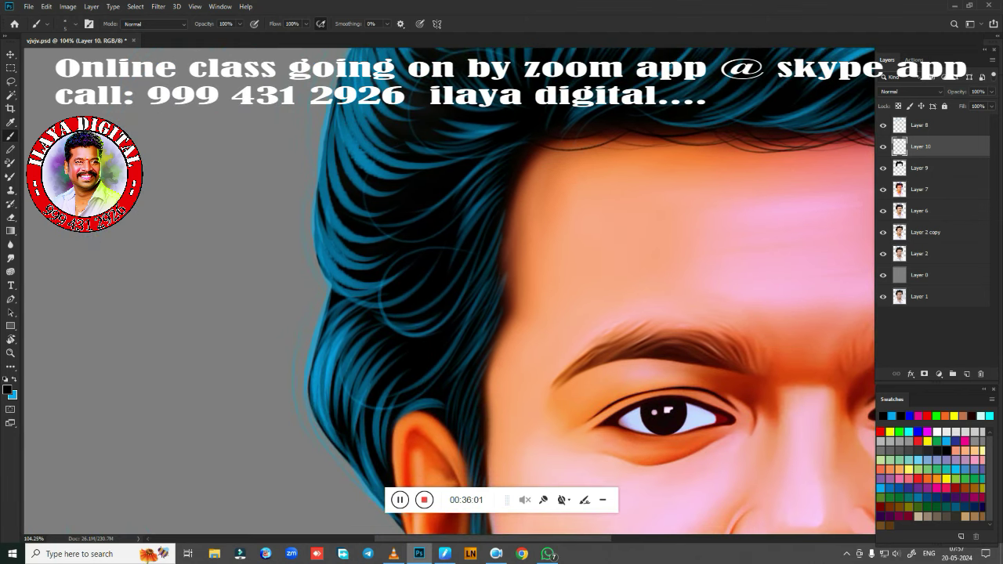
scroll(517, 282, "up", 2)
scroll(540, 309, "up", 1)
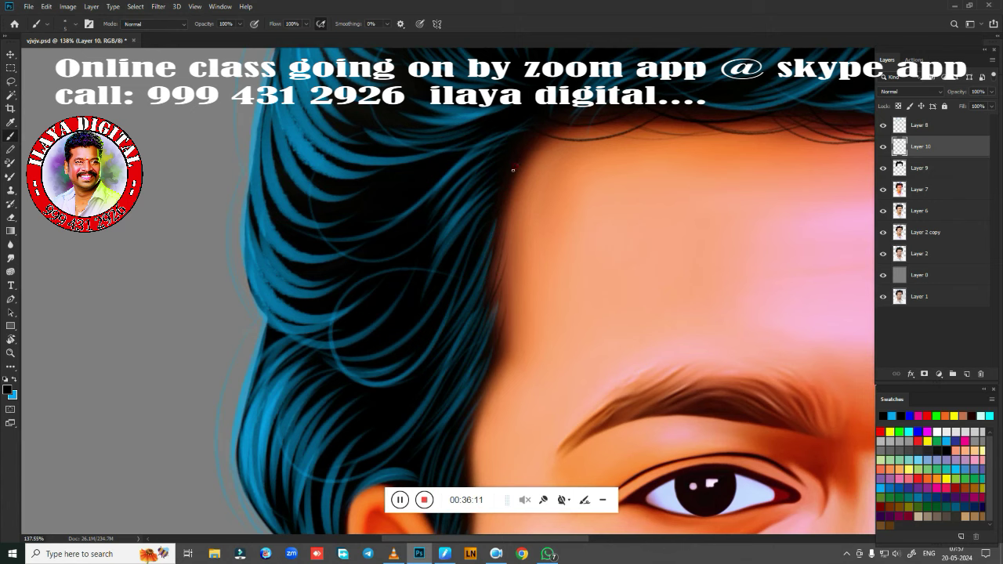
scroll(560, 387, "down", 2)
scroll(569, 224, "down", 3)
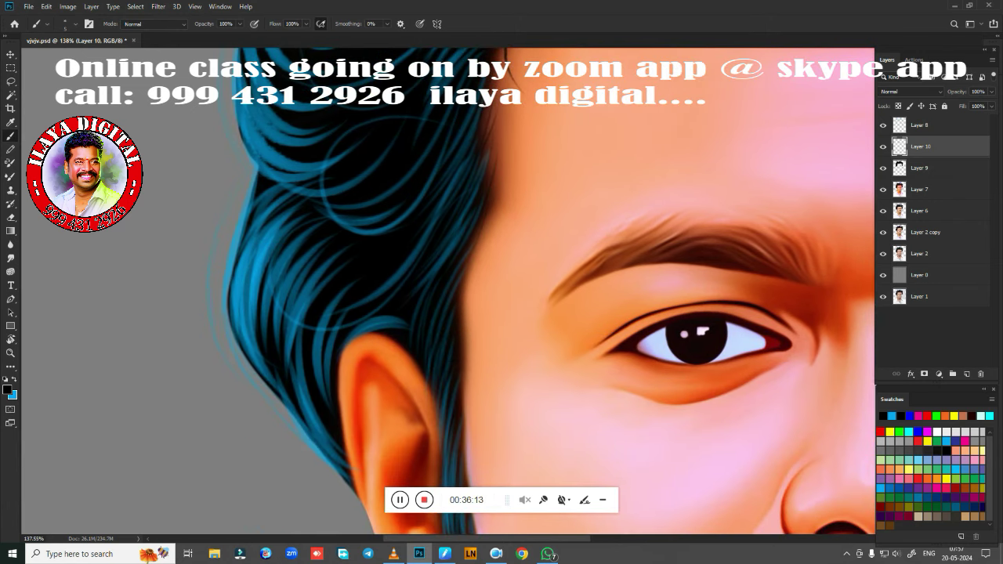
left_click_drag(493, 136, 490, 185)
left_click_drag(490, 125, 491, 180)
left_click_drag(484, 227, 460, 316)
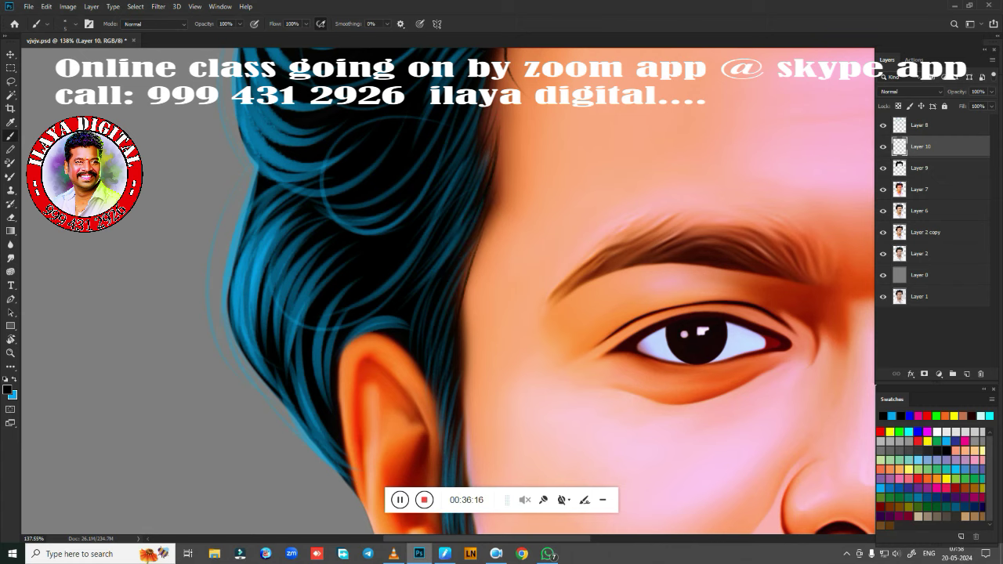
scroll(468, 347, "up", 1)
scroll(468, 346, "up", 4)
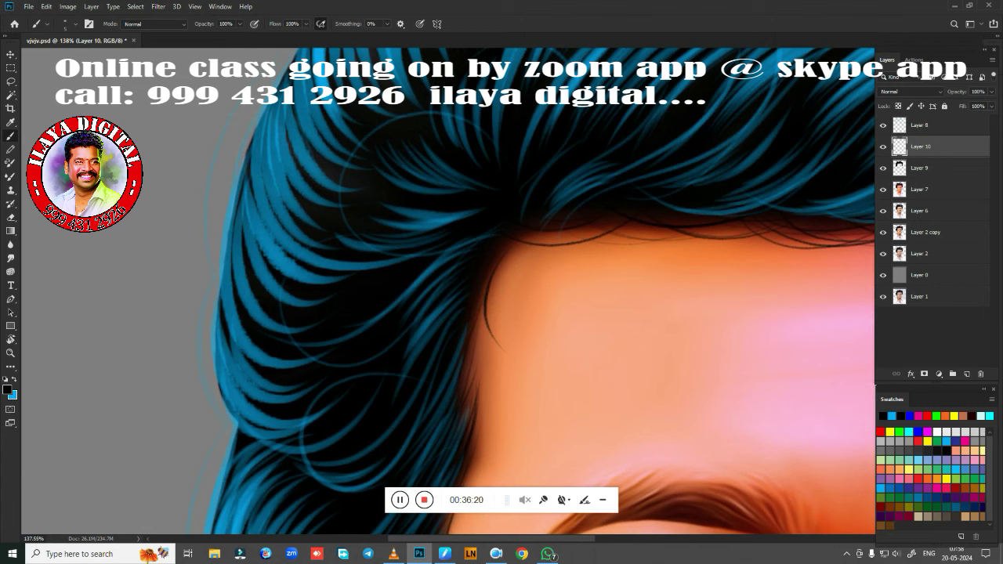
Step: Darken the lower hair edge and add a curving strand on the forehead
left_click_drag(478, 344, 468, 394)
mouse_move(670, 358)
left_mouse_down()
mouse_move(514, 247)
mouse_move(460, 420)
left_mouse_up()
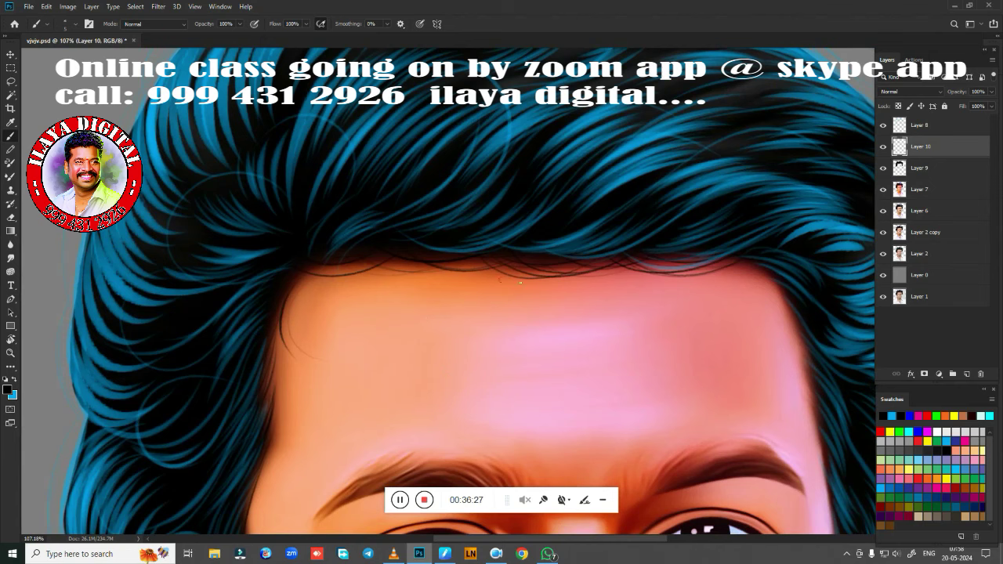
left_click_drag(601, 276, 691, 312)
left_click_drag(793, 330, 447, 212)
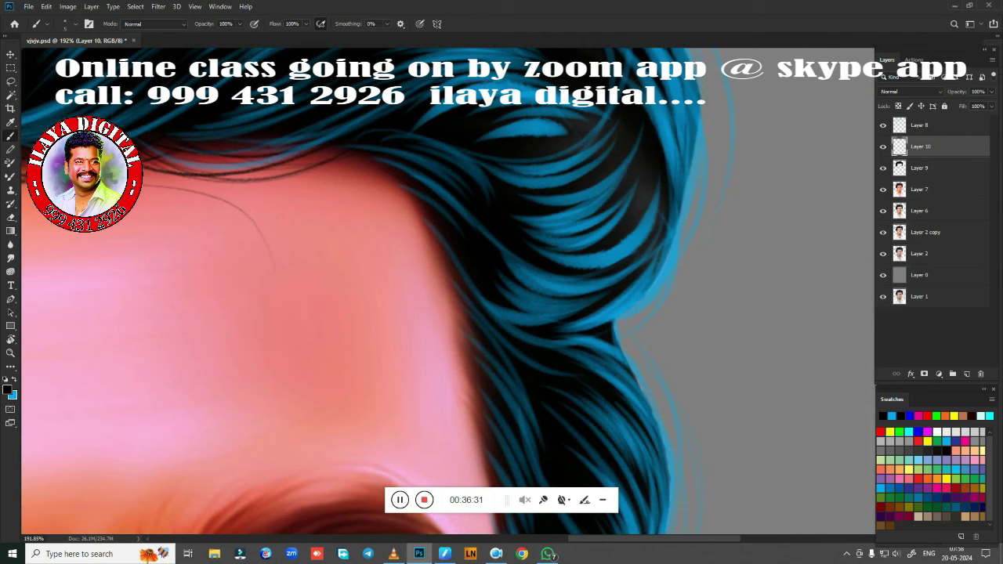
left_click_drag(520, 377, 558, 394)
left_click_drag(479, 380, 463, 338)
Step: Darken the hair-skin edge beside the eye, cleaning up the reddish fringe
left_click_drag(506, 381, 415, 83)
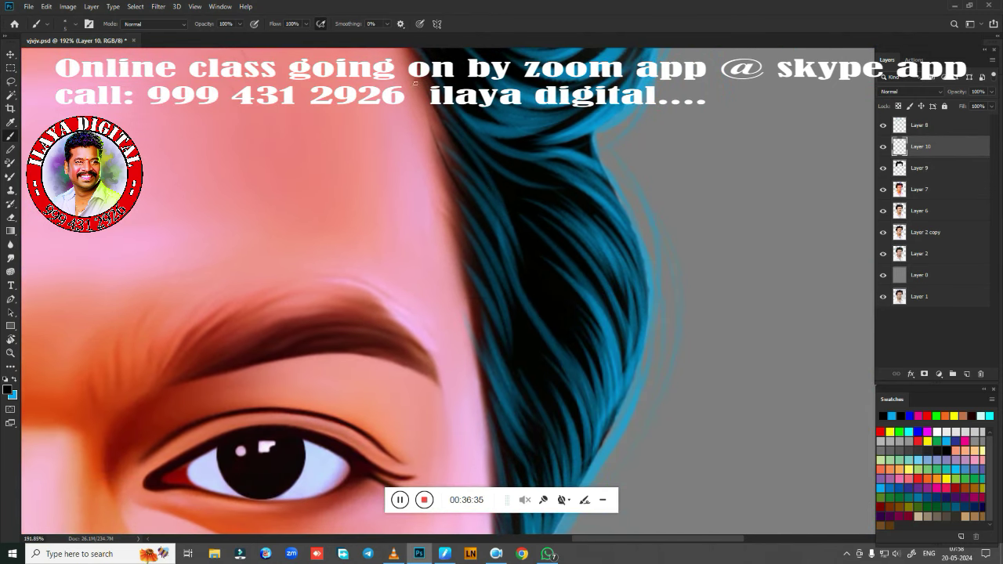
mouse_move(453, 209)
left_mouse_down()
mouse_move(442, 184)
mouse_move(483, 347)
left_mouse_up()
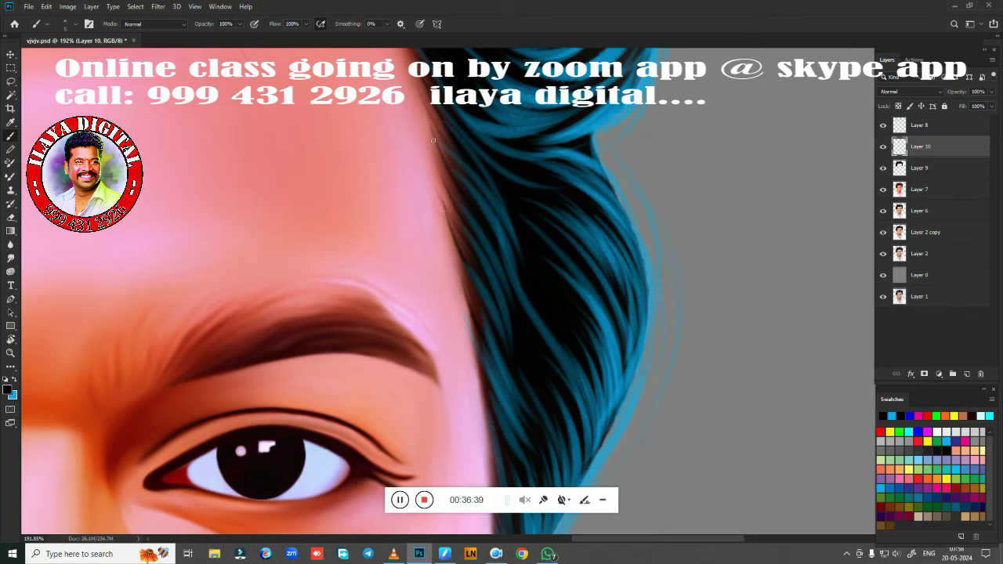
scroll(522, 332, "down", 3)
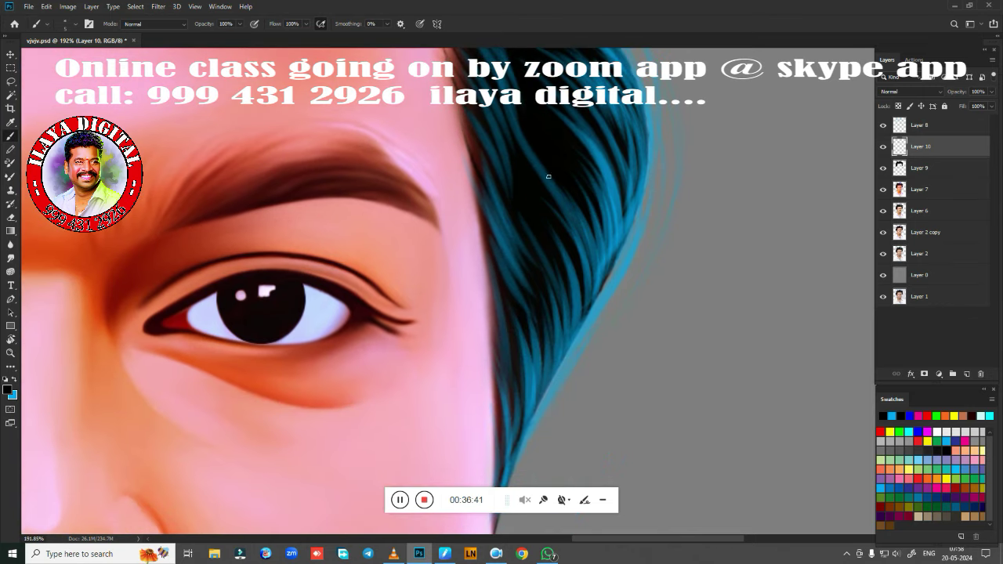
left_click_drag(479, 208, 554, 340)
left_click_drag(495, 293, 482, 362)
Step: Touch up the lower hair edge beside the eye with thin strokes
left_click_drag(496, 265, 488, 307)
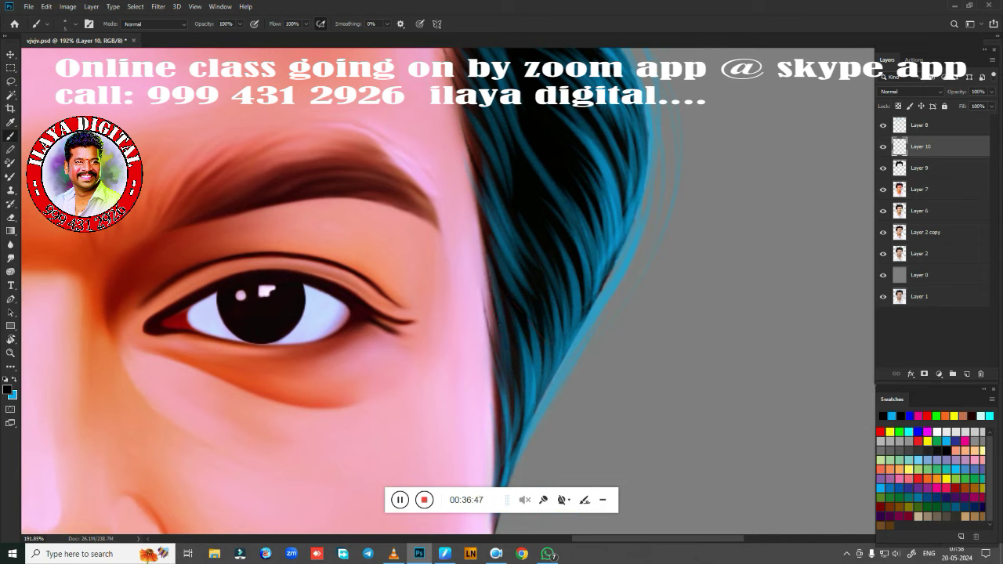
left_click_drag(485, 273, 493, 353)
scroll(630, 221, "up", 3)
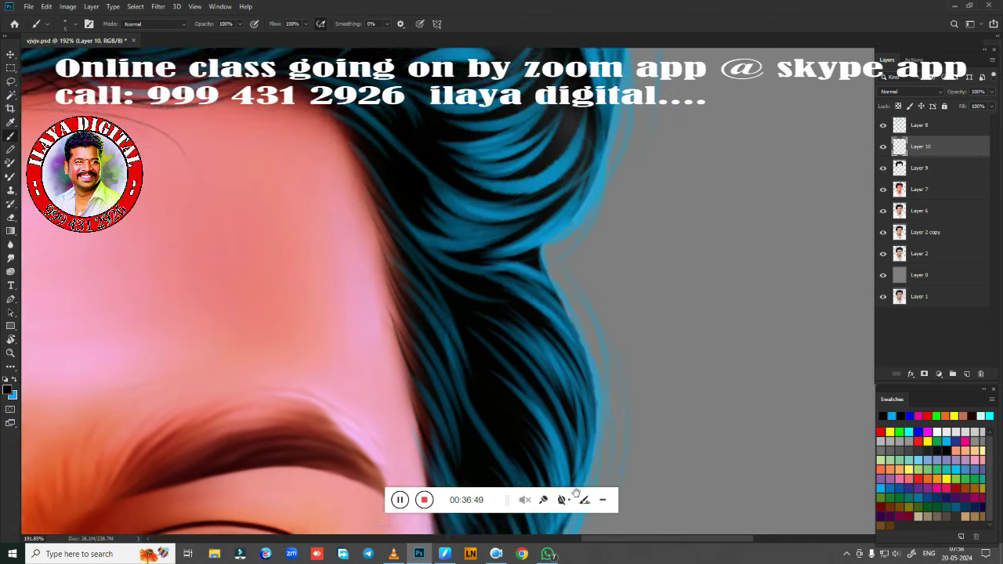
scroll(582, 403, "up", 2)
scroll(592, 313, "down", 3)
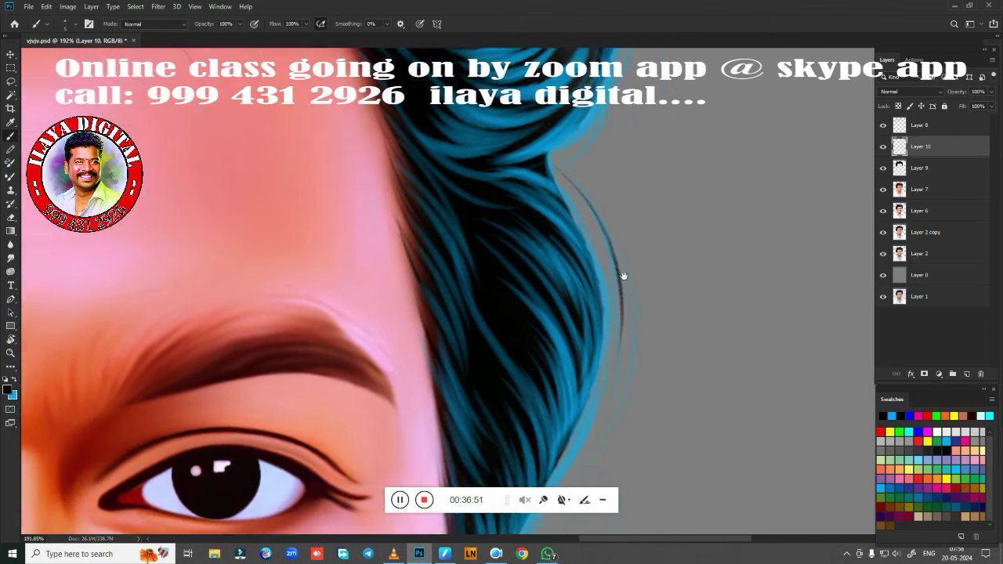
scroll(623, 273, "down", 2)
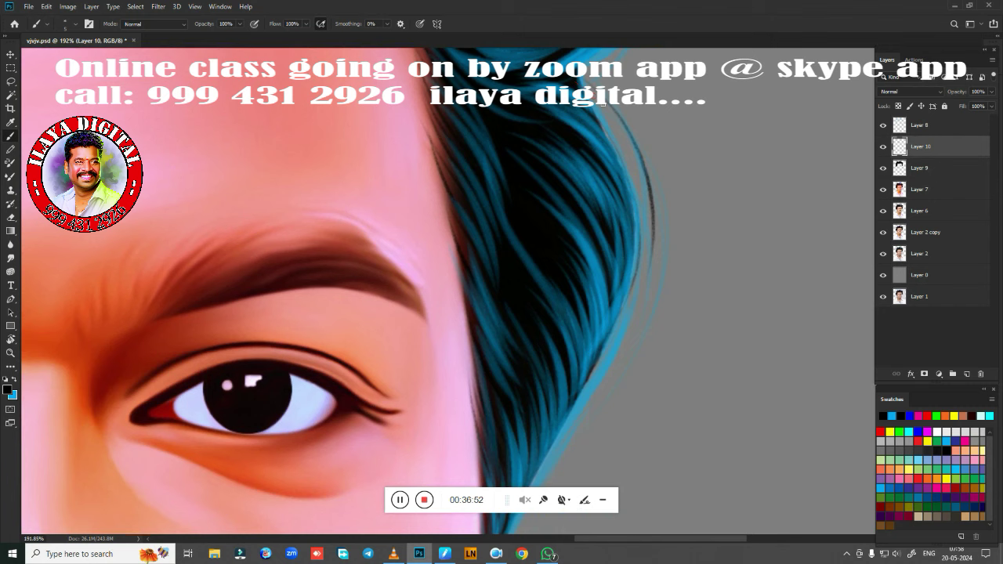
scroll(620, 311, "down", 3)
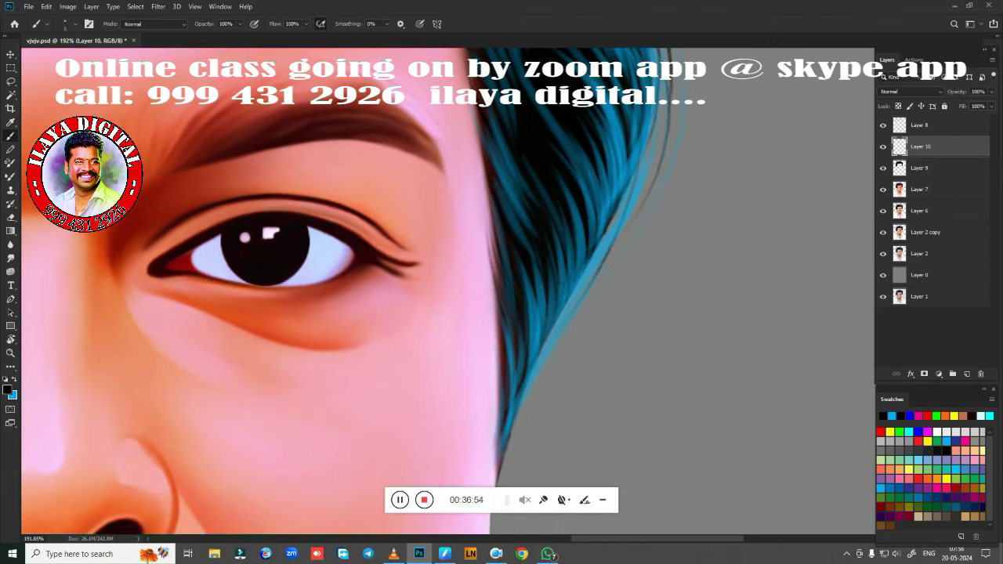
scroll(593, 286, "down", 1)
scroll(618, 139, "down", 2)
Step: Paint stray thin strands along the hair's right edge onto the grey background
scroll(505, 297, "down", 2)
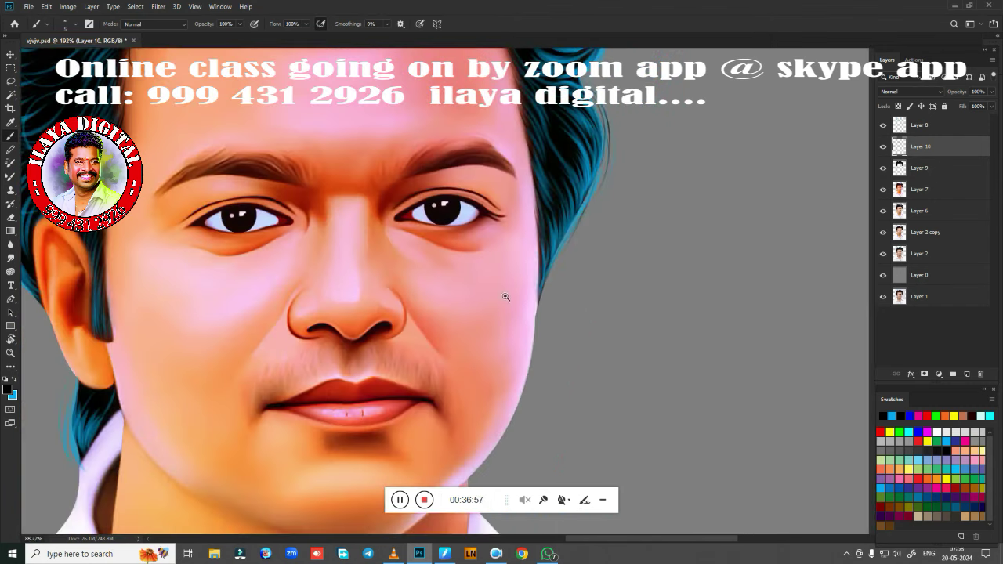
left_click_drag(314, 217, 290, 476)
scroll(515, 382, "up", 1)
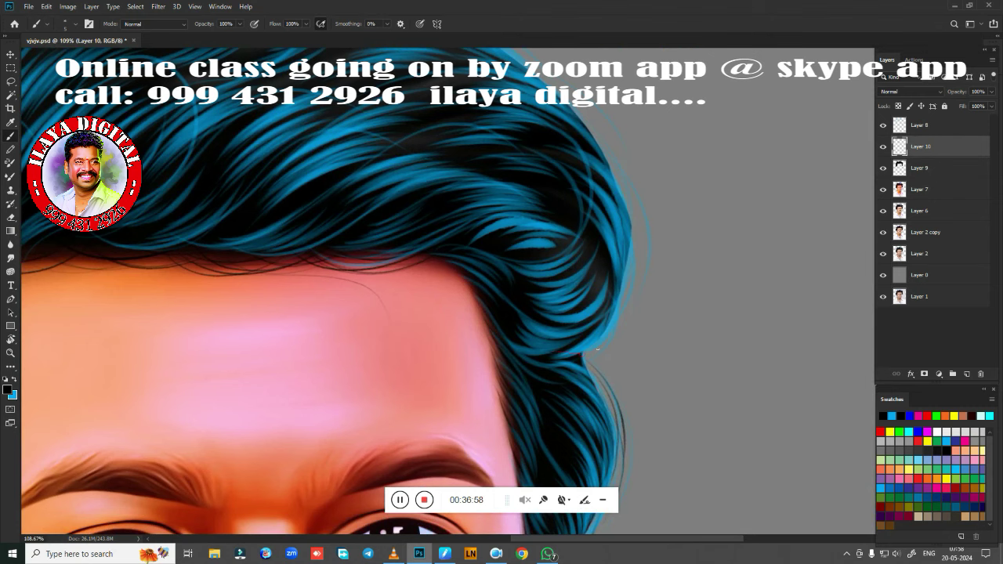
left_click_drag(655, 188, 641, 268)
left_click_drag(644, 218, 607, 349)
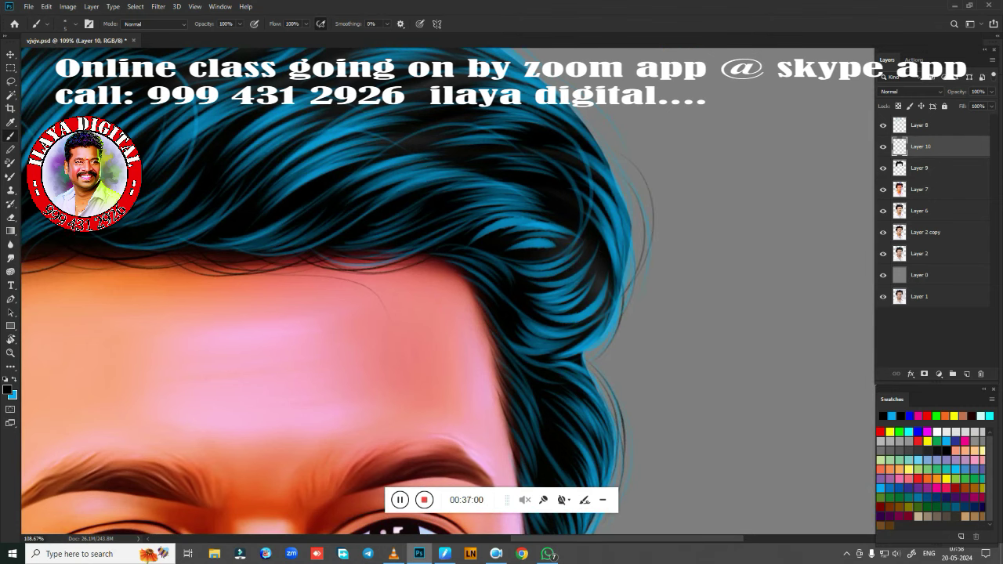
left_click_drag(640, 265, 613, 338)
left_click_drag(635, 247, 603, 338)
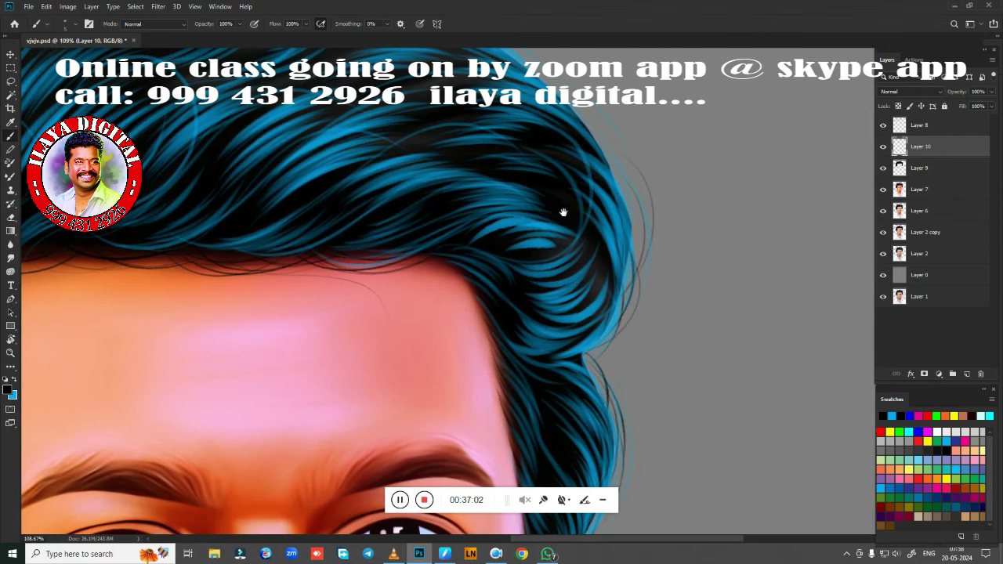
left_click_drag(565, 212, 612, 353)
mouse_move(566, 196)
left_mouse_down()
mouse_move(652, 294)
mouse_move(666, 329)
left_mouse_up()
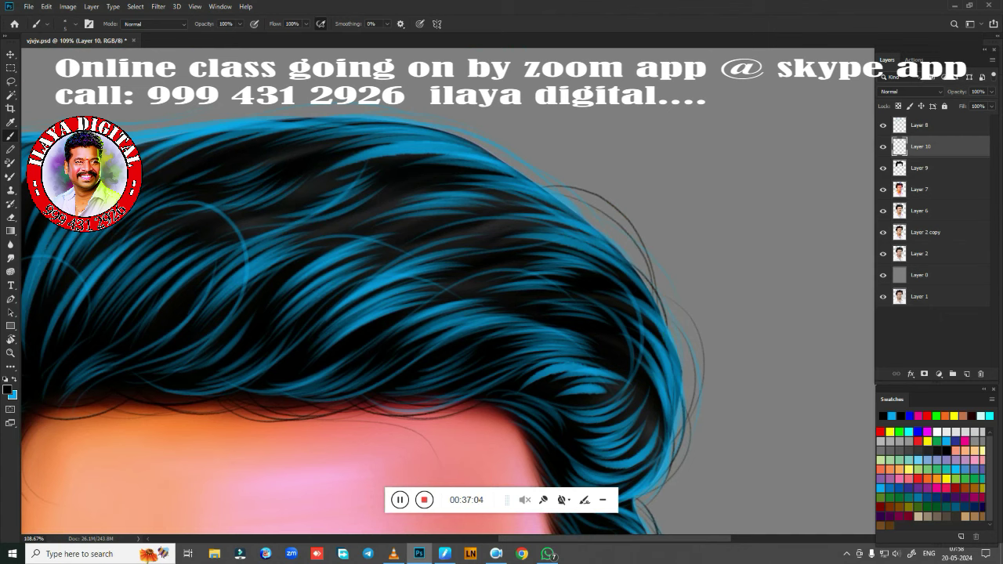
Step: Add thin strands along the top edge of the hair
left_click_drag(345, 105, 537, 166)
mouse_move(289, 117)
left_mouse_down()
mouse_move(368, 112)
mouse_move(517, 168)
left_mouse_up()
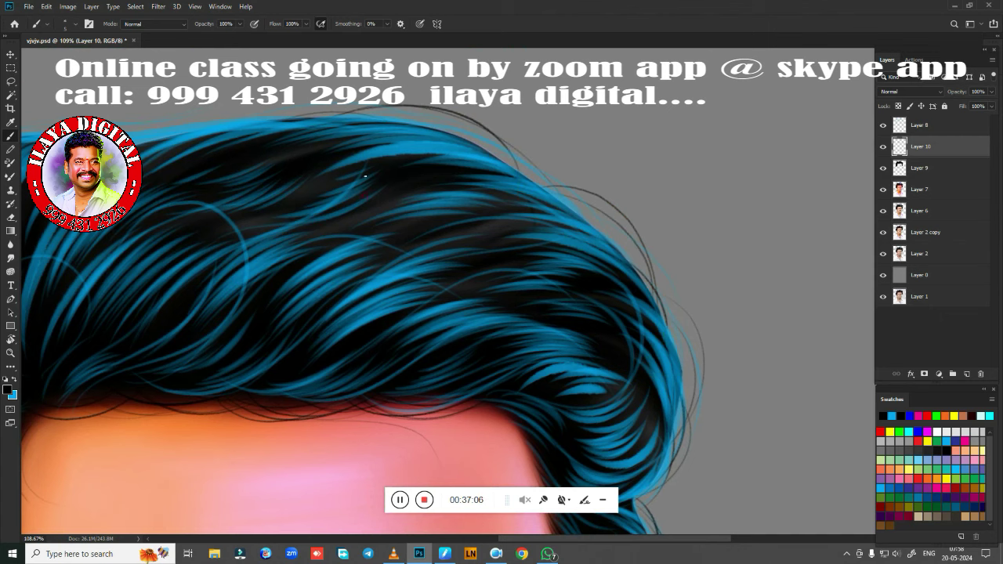
left_click_drag(365, 177, 663, 204)
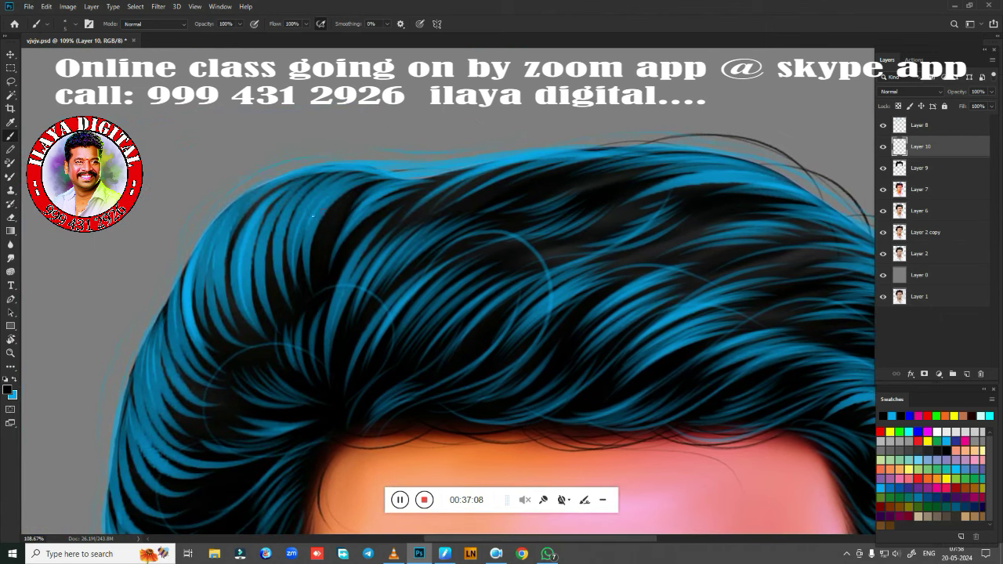
left_click_drag(458, 162, 641, 131)
left_click_drag(518, 152, 608, 143)
left_click_drag(413, 181, 564, 138)
left_click_drag(258, 188, 367, 159)
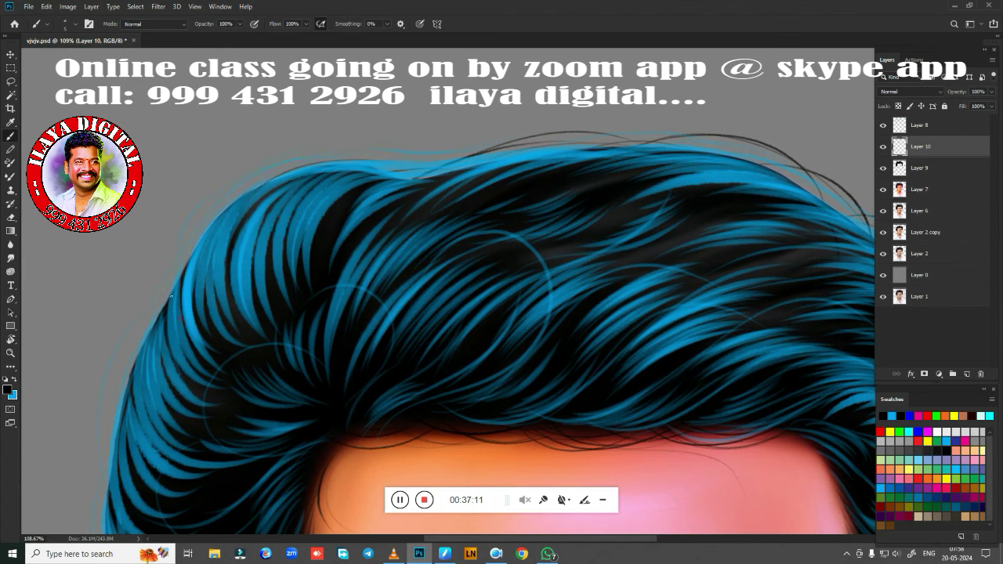
mouse_move(182, 263)
left_mouse_down()
mouse_move(273, 174)
mouse_move(315, 149)
left_mouse_up()
left_click_drag(263, 183, 452, 138)
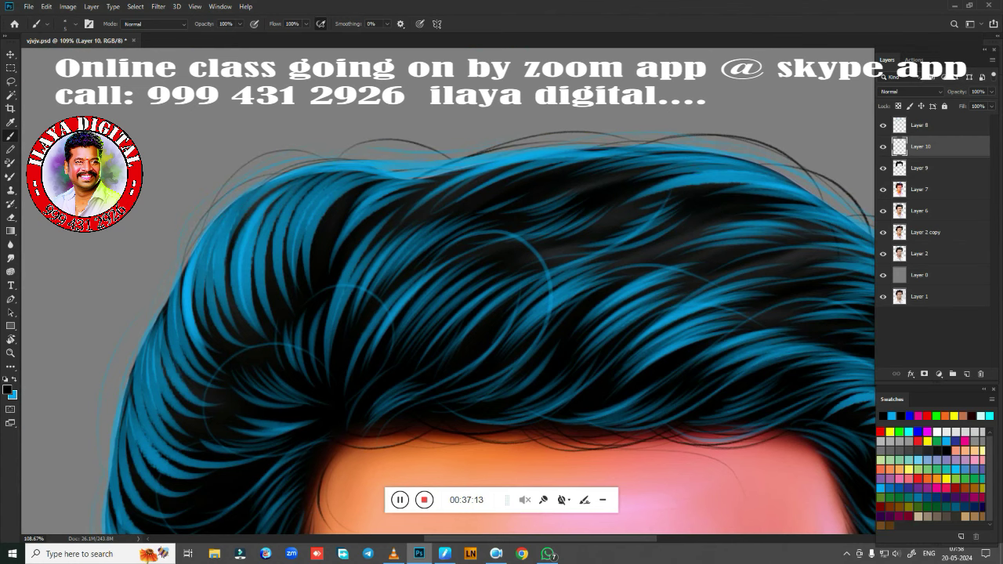
Step: Add thin strands along the upper-left and left outline of the hair
left_click_drag(204, 371, 442, 296)
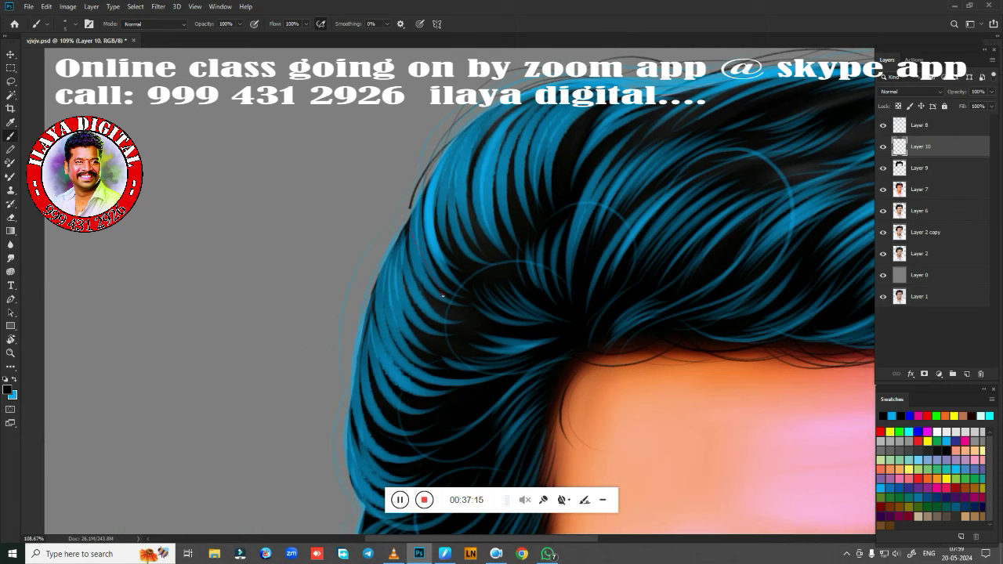
left_click_drag(409, 221, 450, 110)
left_click_drag(430, 185, 485, 108)
mouse_move(387, 233)
left_mouse_down()
mouse_move(347, 381)
mouse_move(359, 347)
left_mouse_up()
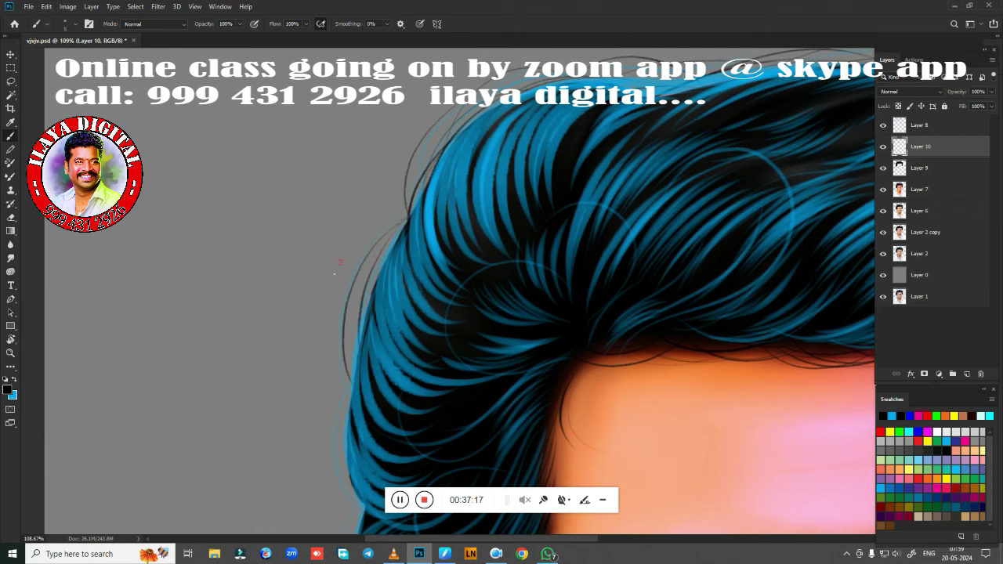
left_click_drag(334, 273, 326, 78)
mouse_move(337, 176)
left_mouse_down()
mouse_move(351, 329)
mouse_move(328, 276)
left_mouse_up()
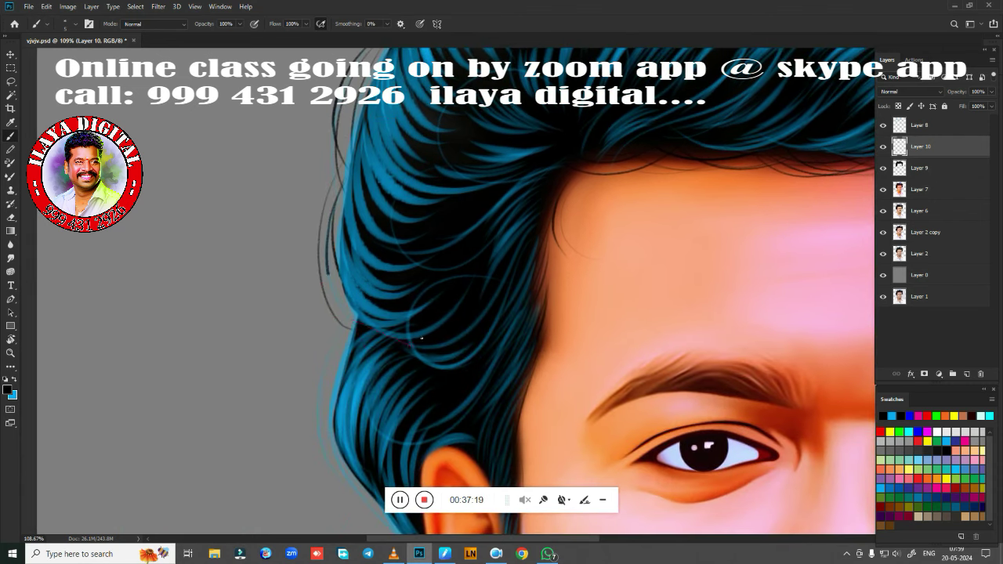
left_click_drag(422, 338, 457, 240)
mouse_move(379, 222)
left_mouse_down()
mouse_move(364, 376)
mouse_move(400, 384)
mouse_move(431, 209)
left_mouse_up()
Step: Paint dark strands below the ear, undoing and repainting one misplaced stroke
left_click_drag(352, 157, 362, 199)
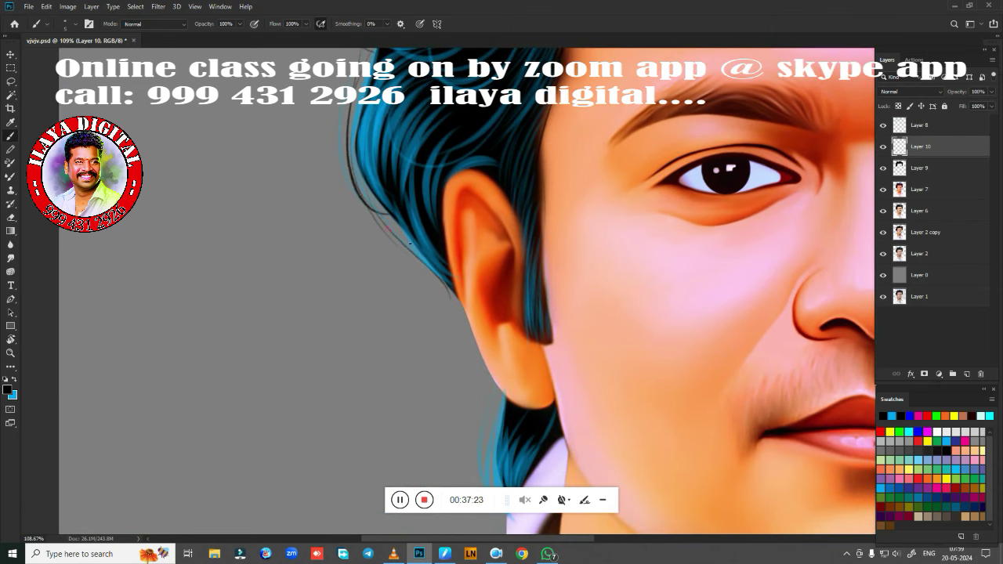
left_click_drag(409, 244, 398, 172)
left_click_drag(354, 112, 411, 179)
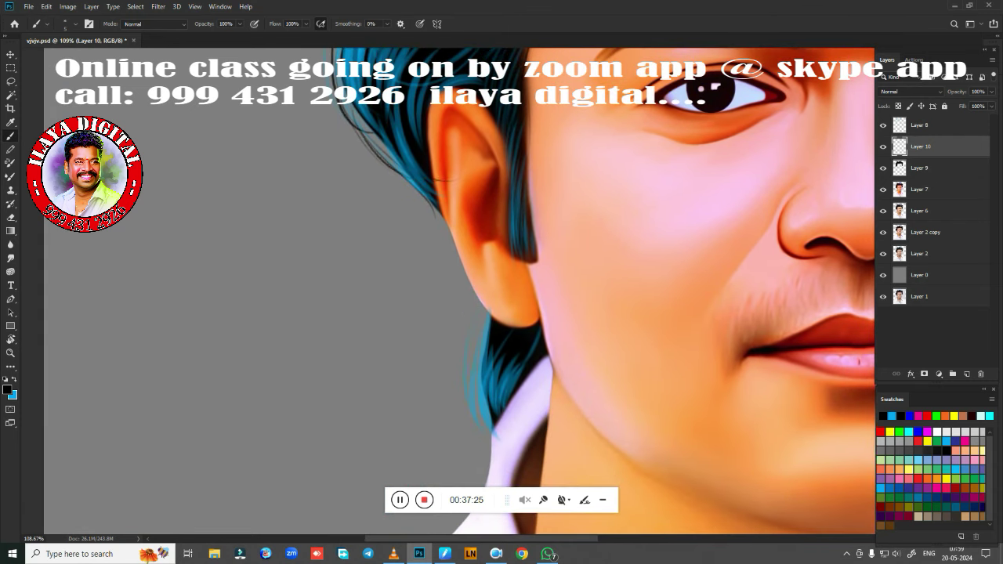
mouse_move(509, 294)
left_mouse_down()
mouse_move(509, 208)
mouse_move(493, 351)
left_mouse_up()
left_click_drag(465, 234, 474, 327)
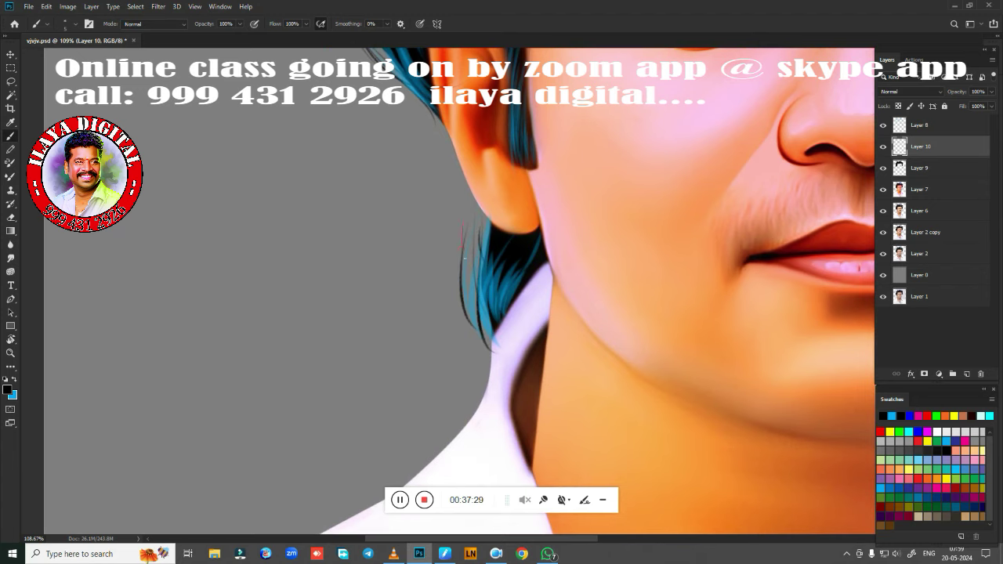
left_click_drag(464, 258, 417, 454)
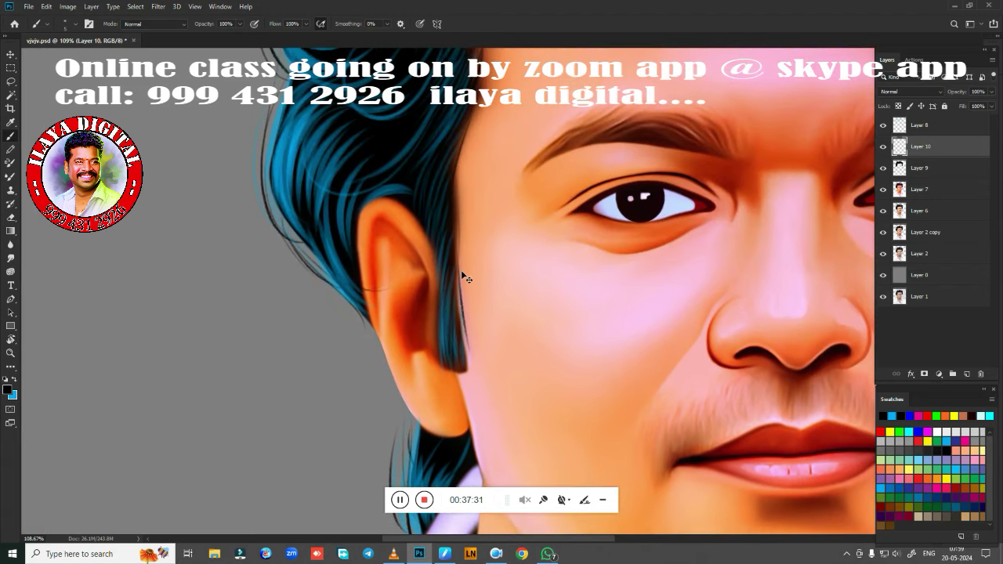
key("ctrl+z")
left_click_drag(457, 296, 470, 356)
Step: Pick a different hair brush from the canvas brush presets
scroll(483, 350, "down", 3)
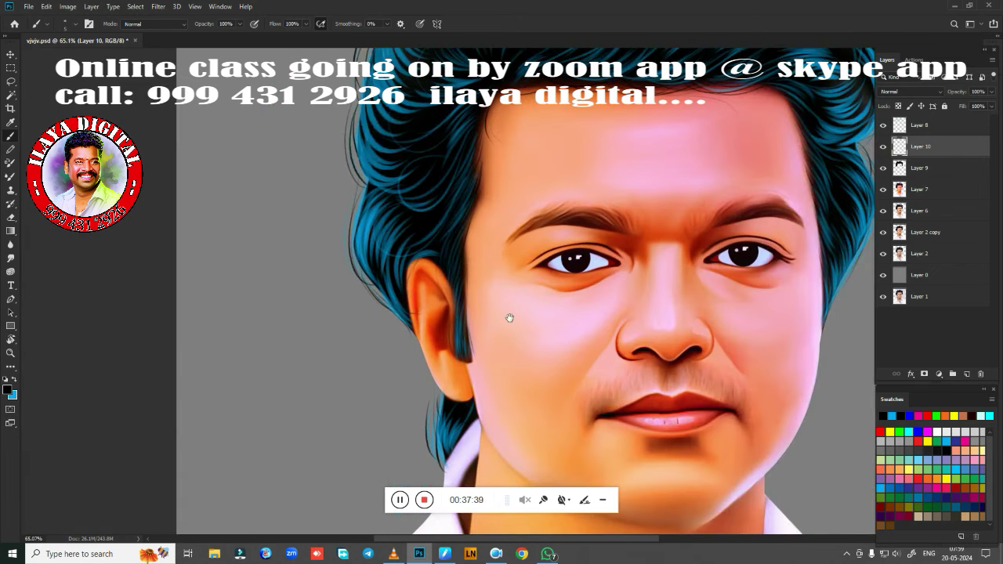
left_click_drag(511, 315, 439, 470)
left_click_drag(483, 409, 478, 255)
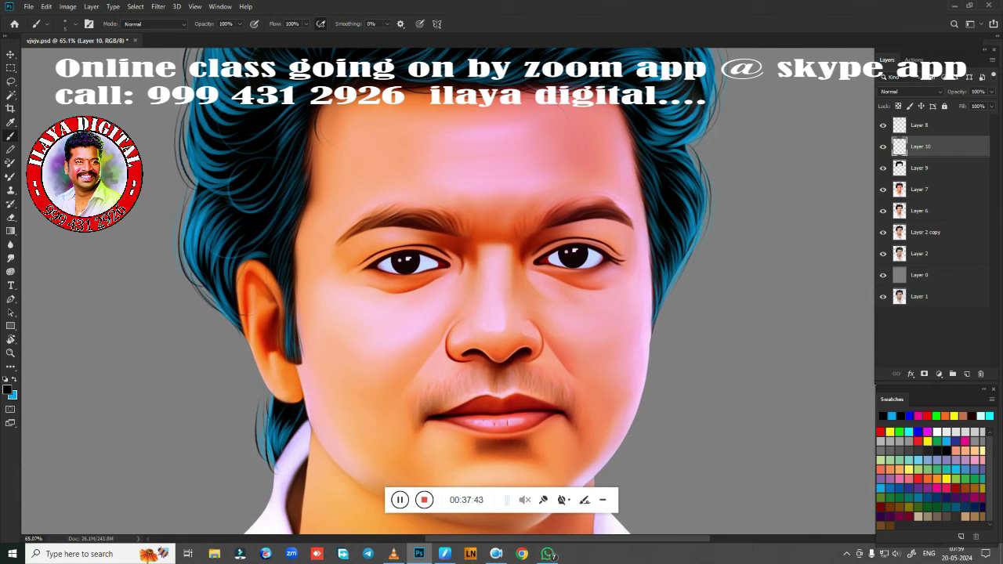
right_click(423, 313)
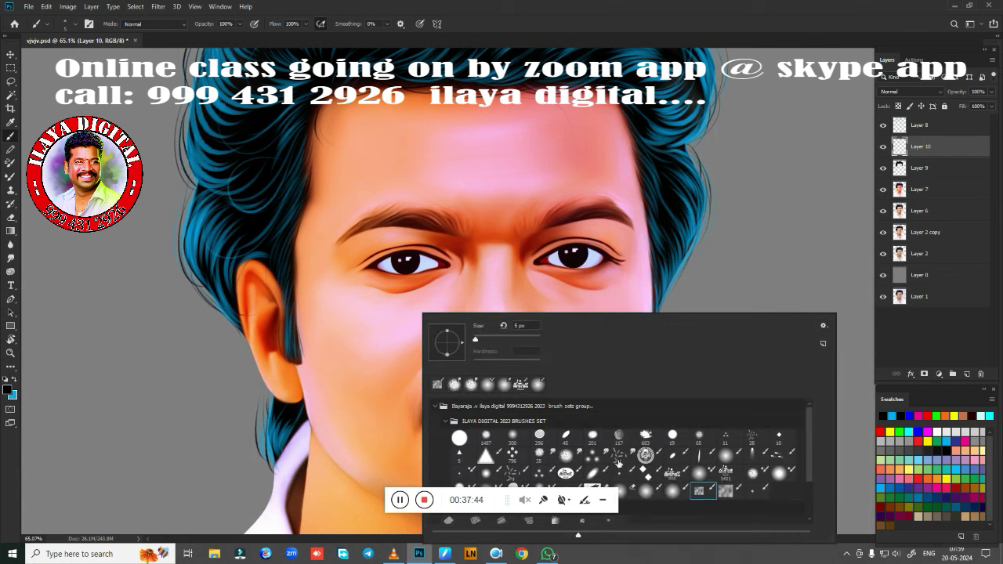
left_click(517, 473)
left_click(611, 22)
Step: Set the tablet pen pressure to a harder preset, then test and undo an eyebrow stroke
left_click_drag(388, 300, 437, 450)
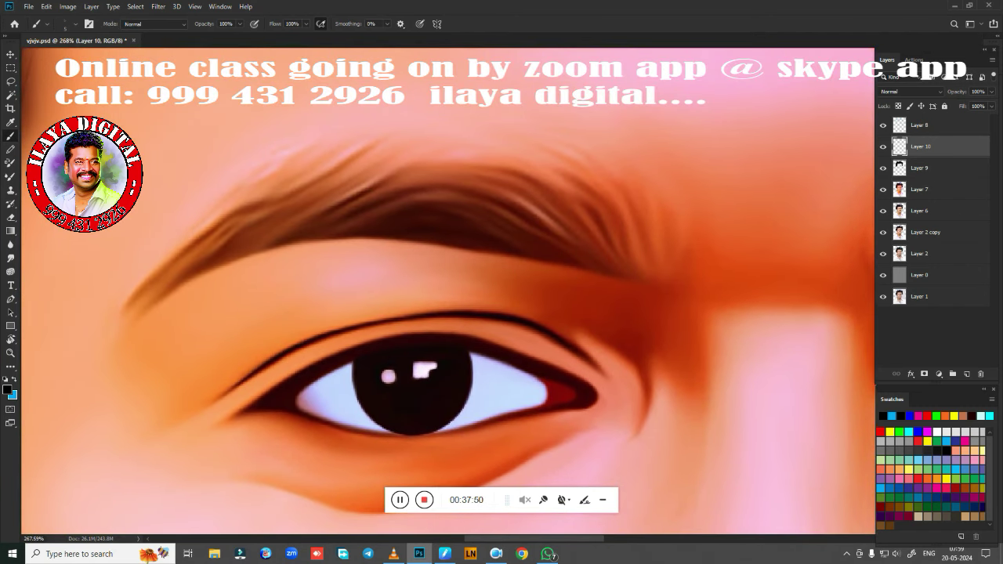
left_click(444, 554)
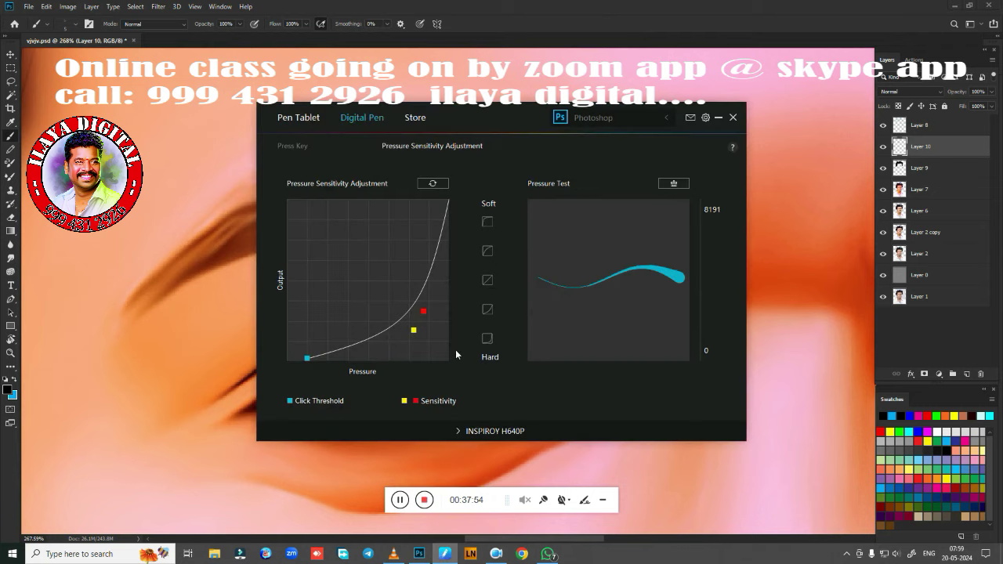
left_click(487, 311)
left_click(732, 117)
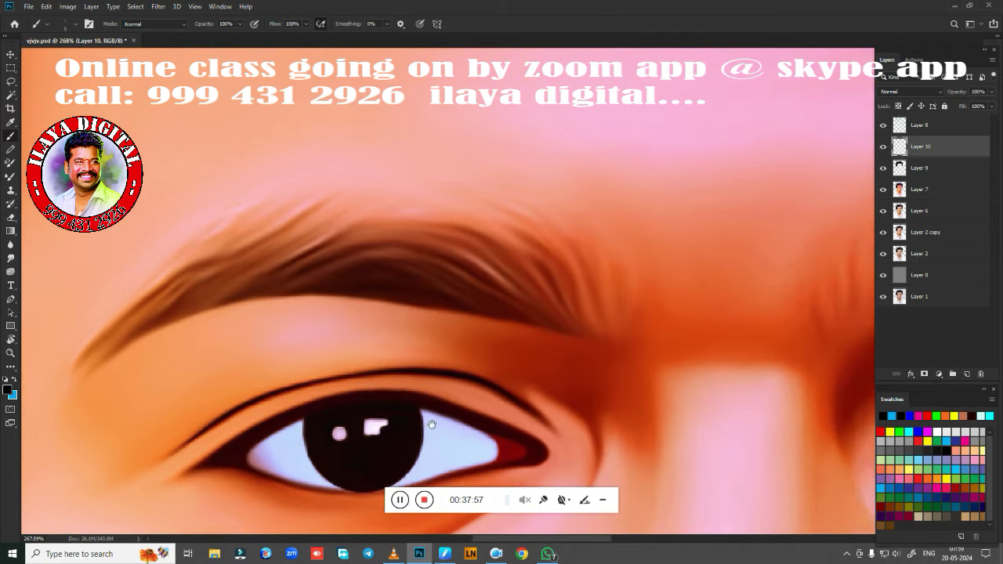
left_click_drag(431, 424, 448, 404)
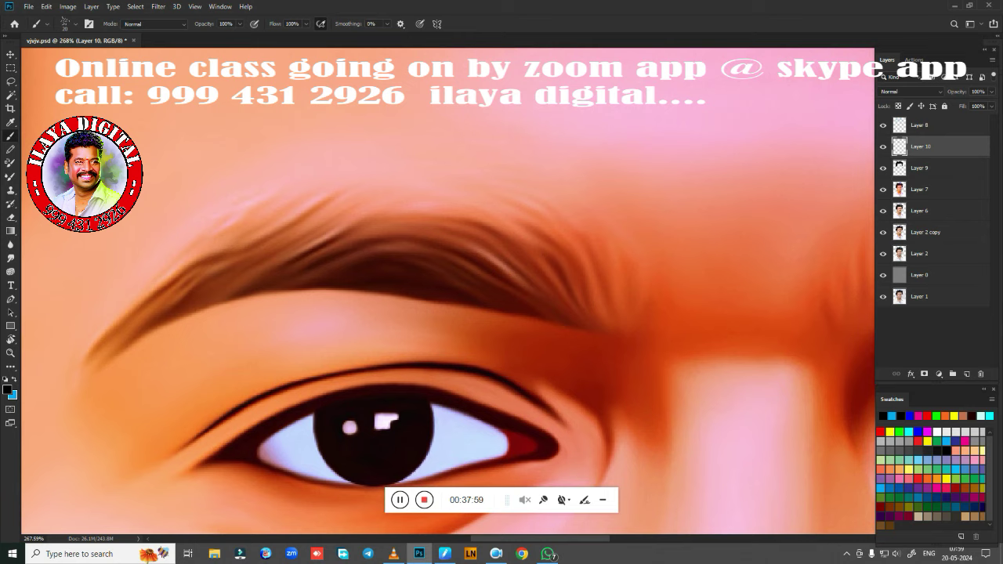
left_click_drag(98, 359, 333, 221)
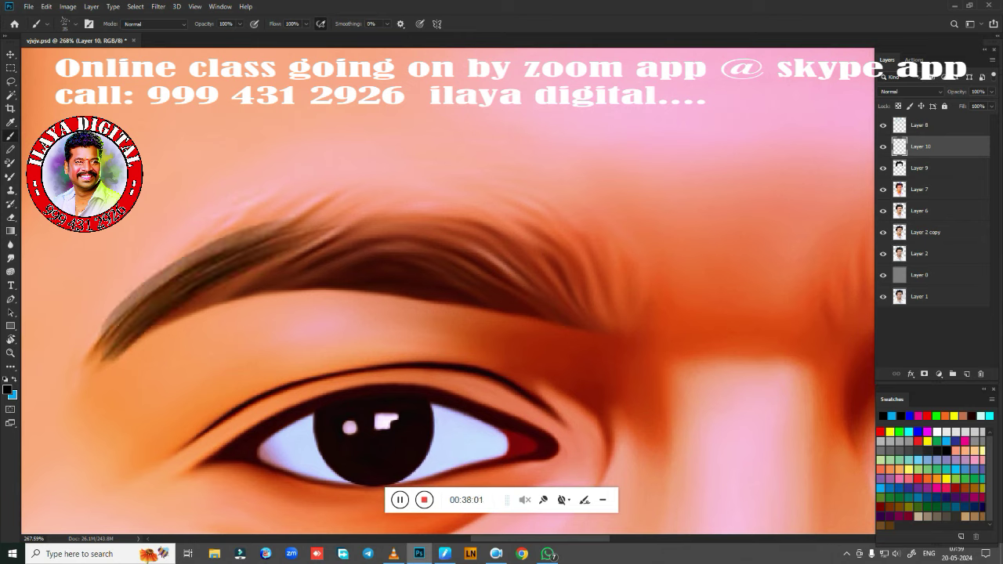
key("ctrl+z")
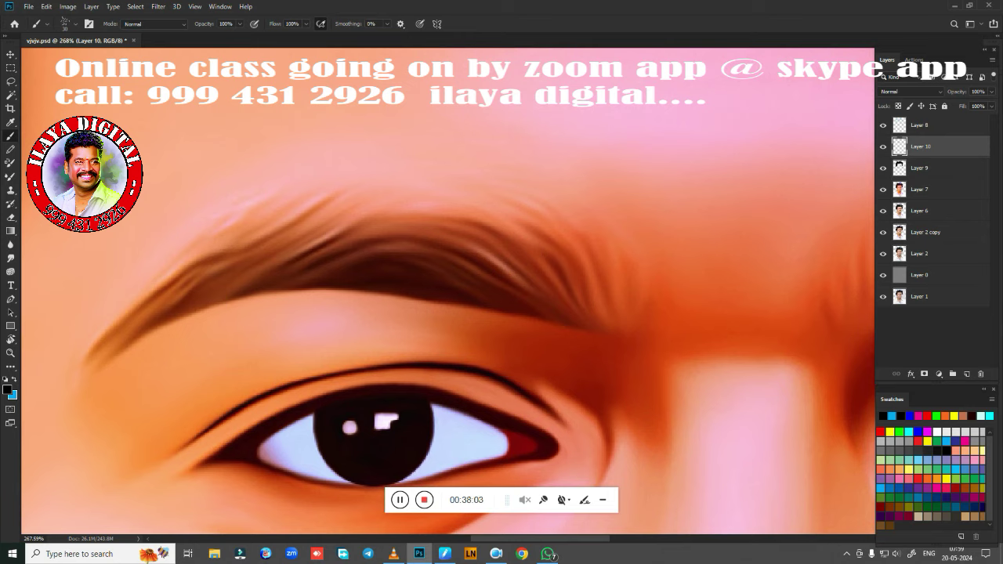
Step: Darken the eyebrow tail and arch with dark hair strokes toward the outer end
left_click_drag(116, 357, 286, 254)
left_click_drag(98, 368, 309, 216)
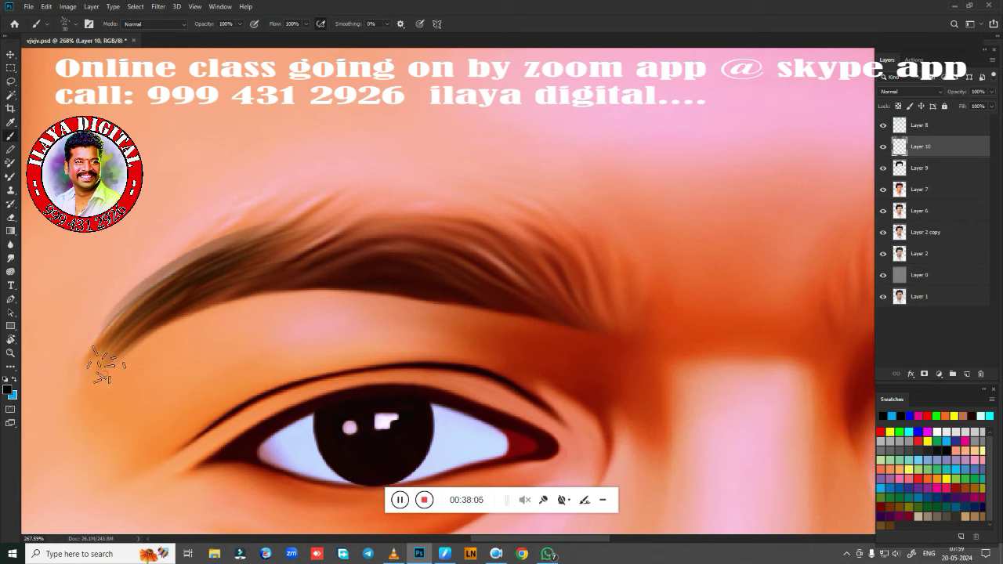
mouse_move(106, 364)
left_mouse_down()
mouse_move(336, 235)
mouse_move(509, 231)
left_mouse_up()
left_click_drag(356, 239, 540, 278)
left_click_drag(408, 226, 572, 302)
left_click_drag(483, 227, 603, 313)
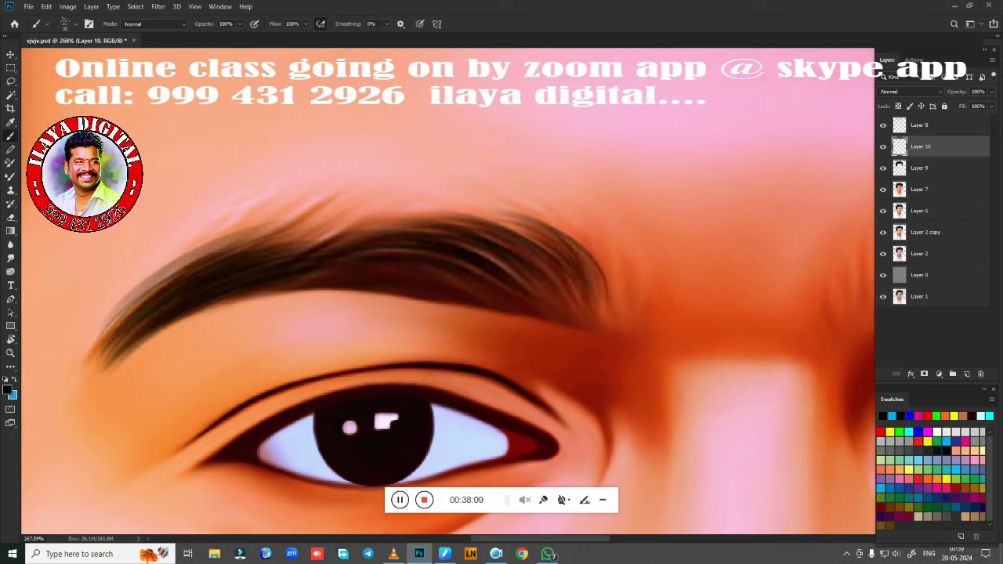
left_click_drag(568, 223, 638, 318)
left_click_drag(608, 221, 658, 321)
Step: Deepen the eyebrow's middle and lower edge and extend dark hair tips outward
left_click_drag(306, 286, 506, 259)
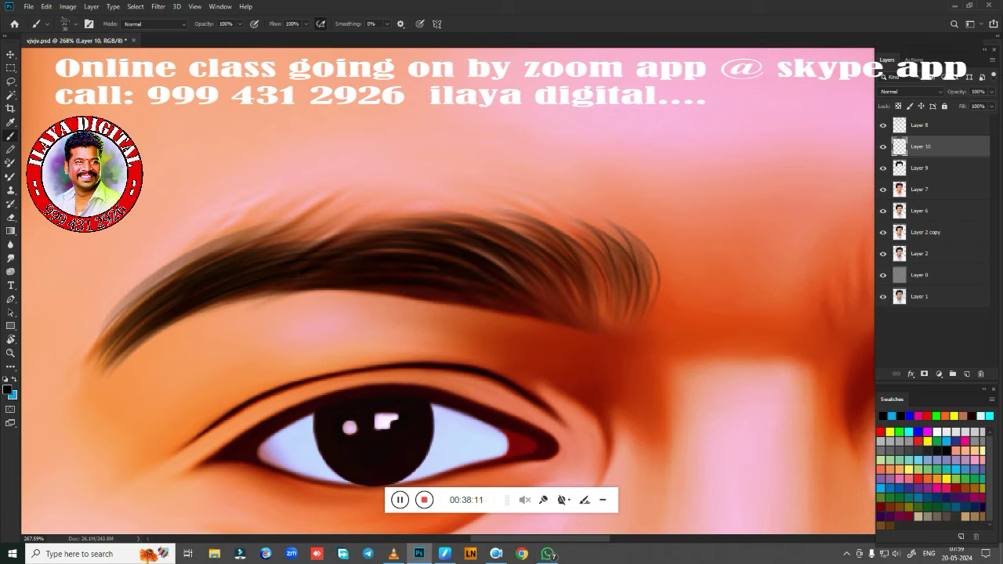
left_click_drag(450, 286, 553, 301)
mouse_move(331, 269)
left_mouse_down()
mouse_move(439, 307)
mouse_move(195, 318)
left_mouse_up()
left_click_drag(245, 268, 404, 235)
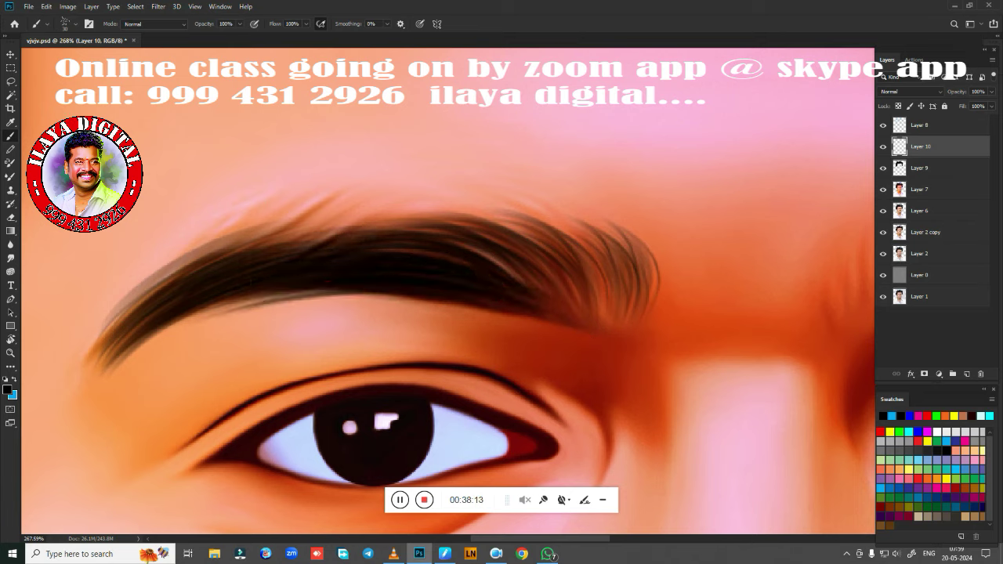
left_click_drag(217, 253, 448, 196)
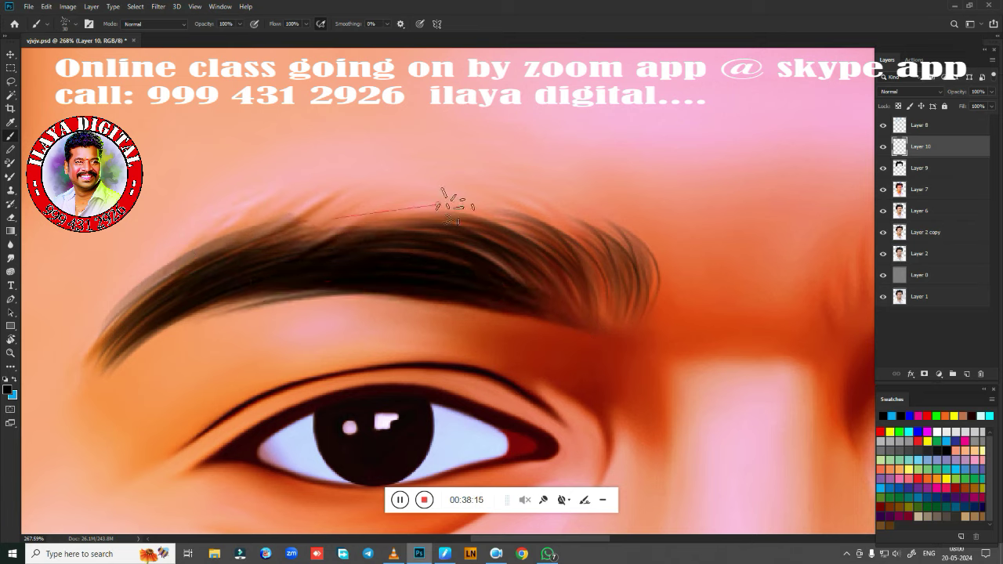
mouse_move(235, 269)
left_mouse_down()
mouse_move(594, 291)
mouse_move(492, 224)
left_mouse_up()
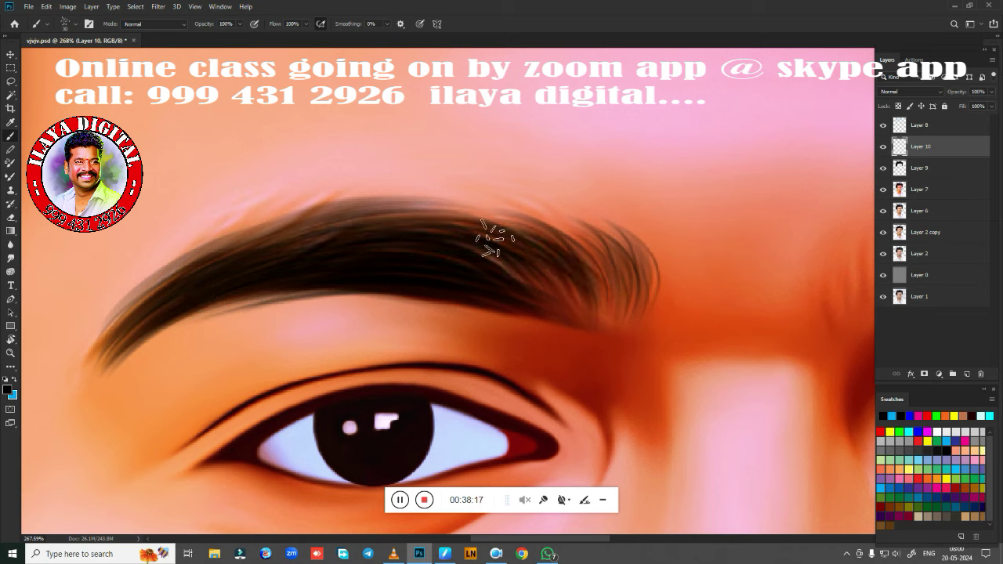
left_click_drag(590, 324, 564, 259)
left_click_drag(621, 334, 604, 247)
left_click_drag(569, 342, 663, 235)
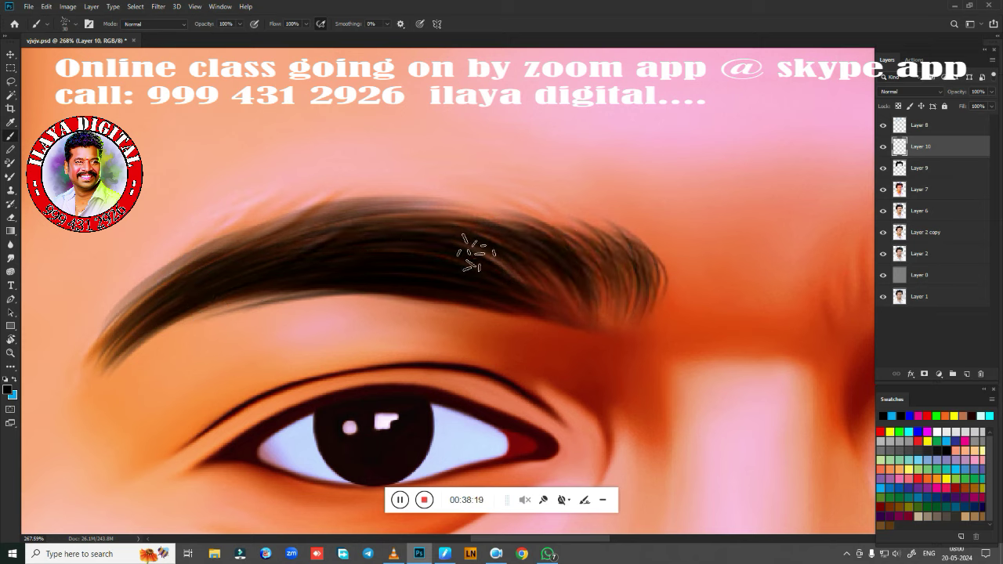
left_click_drag(549, 305, 474, 261)
Step: Switch to blue and tint the eyebrow with teal-blue strokes
mouse_move(217, 280)
left_mouse_down()
mouse_move(396, 224)
mouse_move(372, 210)
left_mouse_up()
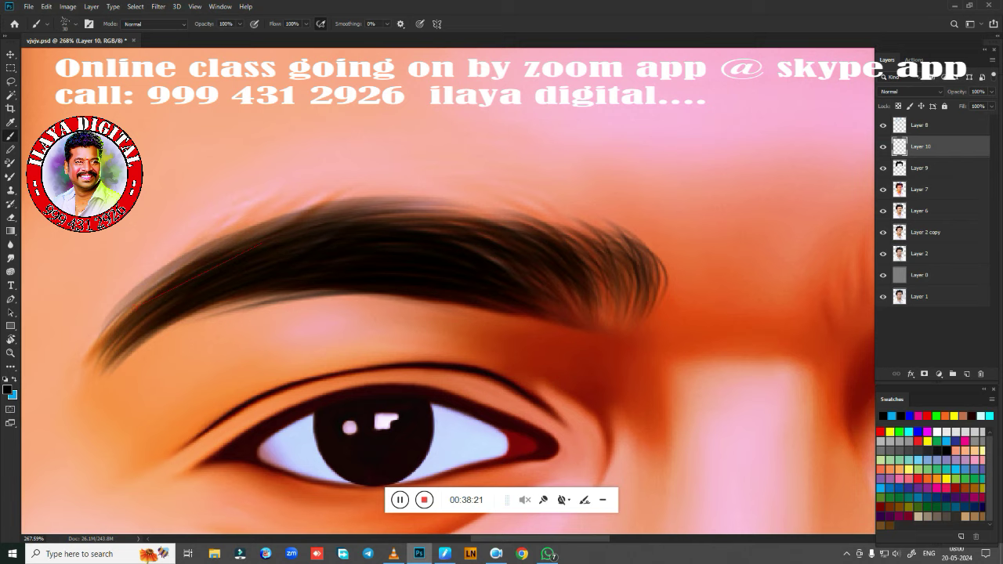
key("x")
mouse_move(196, 290)
left_mouse_down()
mouse_move(466, 243)
mouse_move(533, 239)
mouse_move(580, 258)
left_mouse_up()
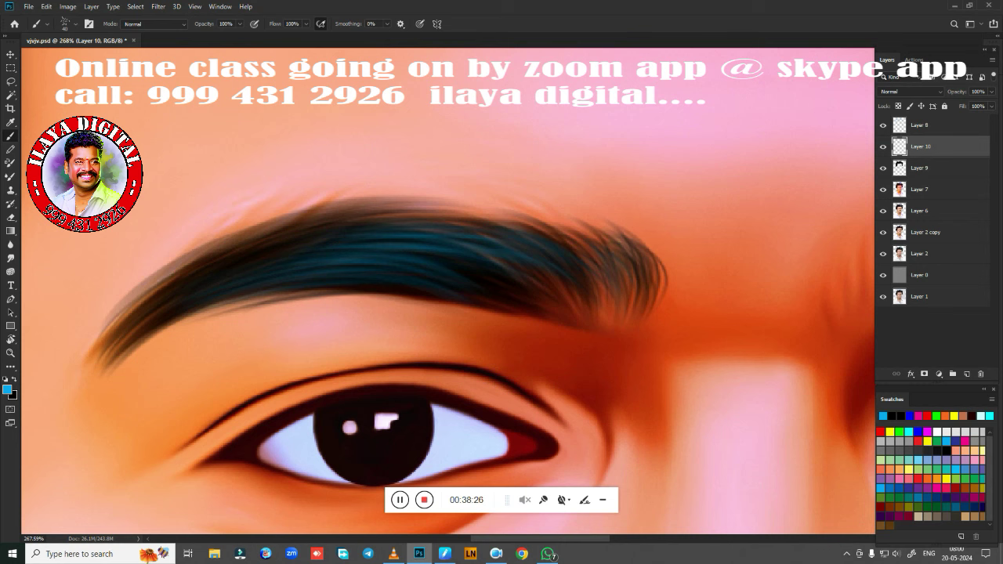
mouse_move(590, 396)
left_mouse_down()
mouse_move(381, 290)
mouse_move(470, 273)
mouse_move(471, 435)
left_mouse_up()
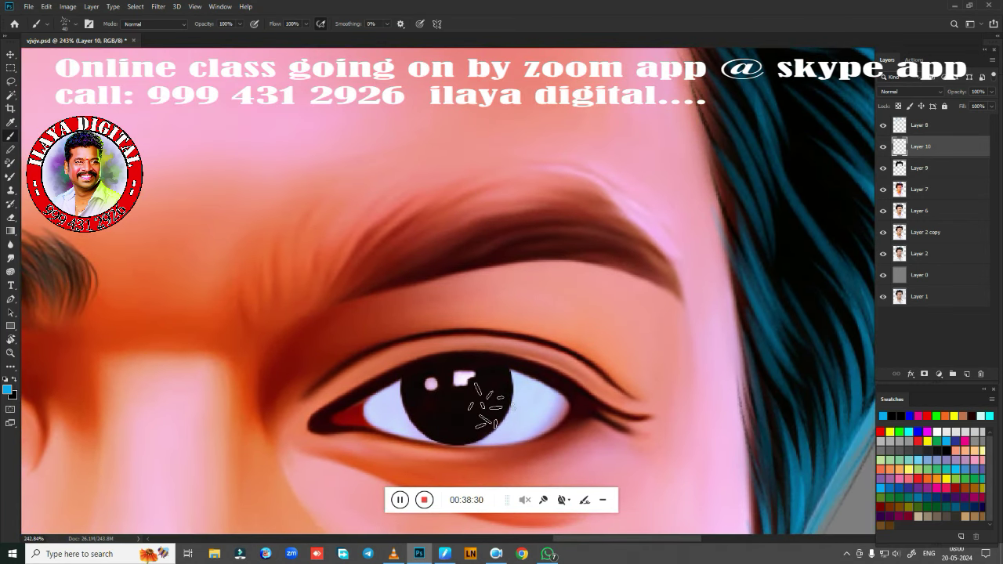
Step: Switch back to black and paint hair strokes over the inner and middle eyebrow
key("x")
left_click(490, 382)
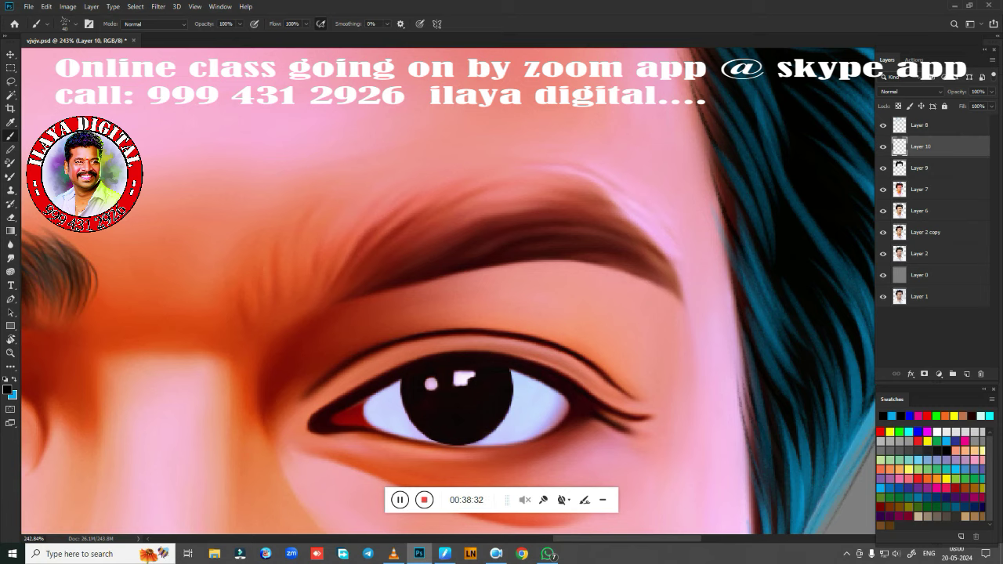
mouse_move(259, 317)
left_mouse_down()
mouse_move(290, 235)
mouse_move(305, 267)
left_mouse_up()
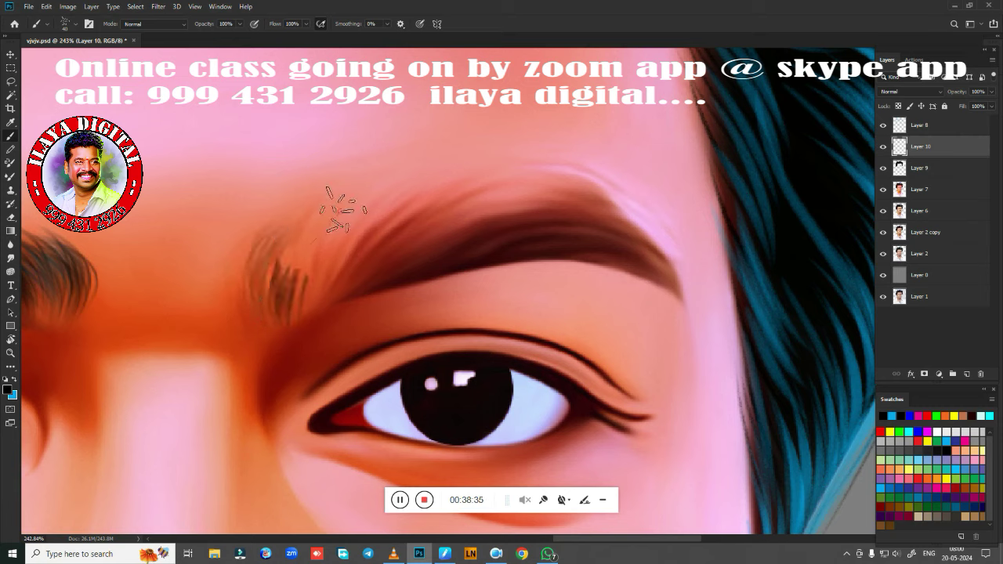
left_click_drag(290, 318, 345, 212)
left_click_drag(314, 278, 392, 200)
left_click_drag(337, 298, 478, 196)
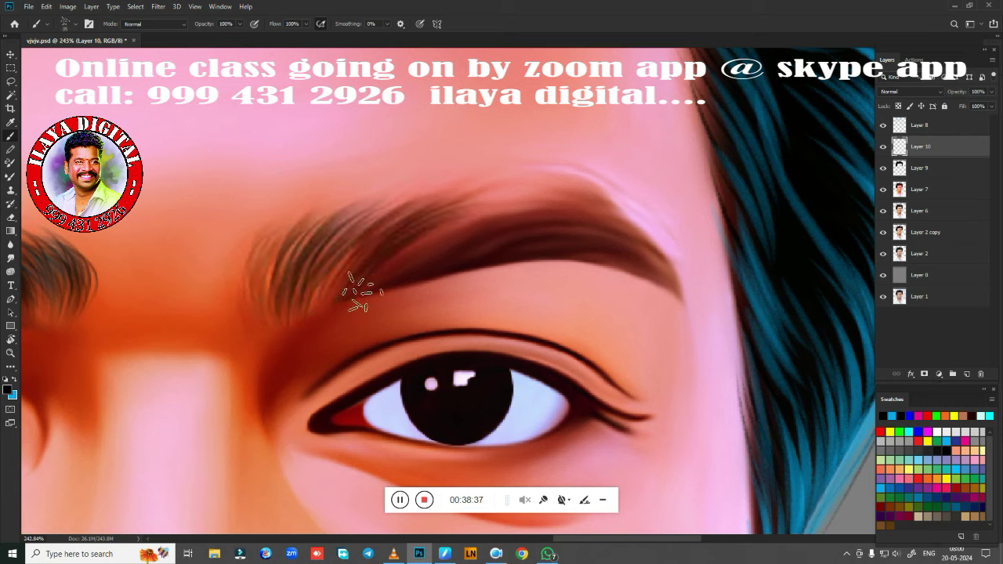
left_click_drag(354, 290, 615, 259)
left_click_drag(348, 312, 670, 282)
Step: Thicken the eyebrow from inner to outer end with more hair strokes
left_click_drag(411, 259, 627, 202)
left_click_drag(368, 282, 666, 203)
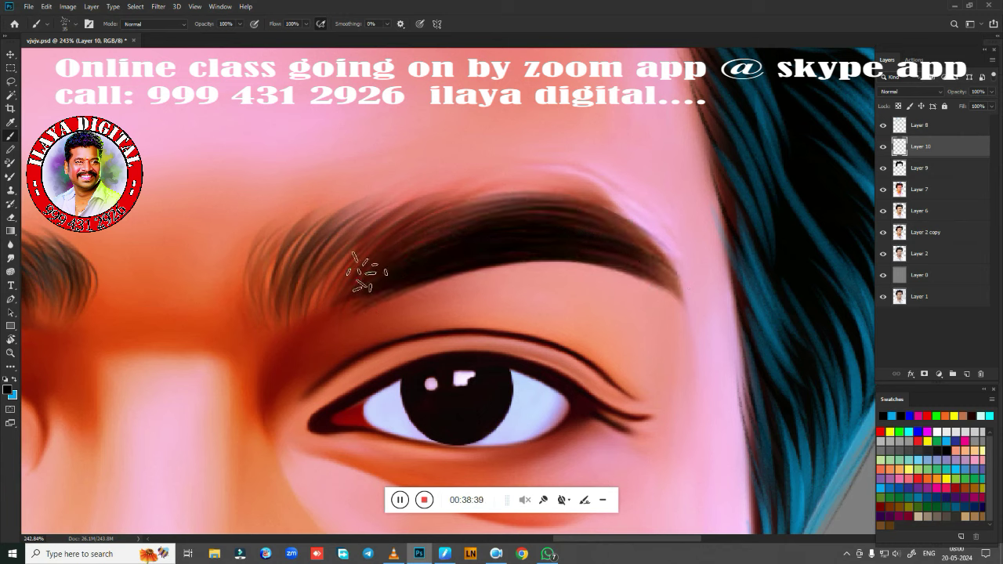
left_click_drag(431, 224, 654, 208)
left_click_drag(483, 216, 631, 188)
left_click_drag(290, 325, 435, 207)
left_click_drag(329, 313, 487, 208)
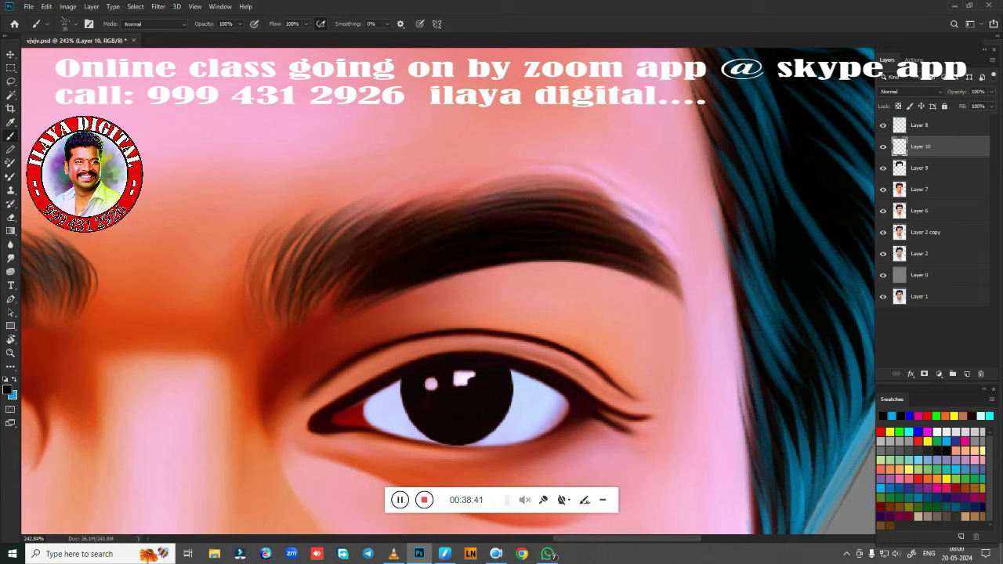
mouse_move(266, 288)
left_mouse_down()
mouse_move(347, 313)
mouse_move(478, 231)
left_mouse_up()
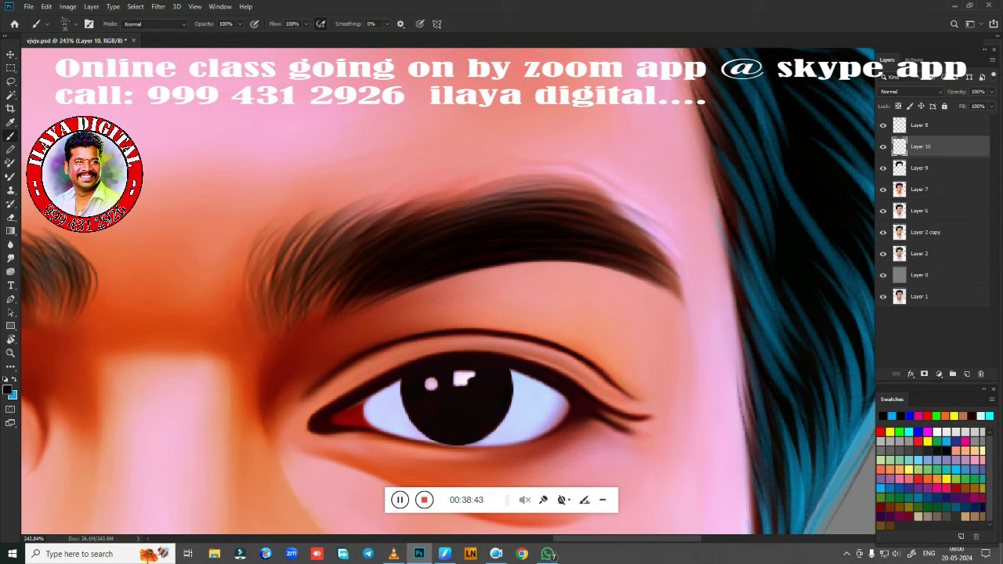
left_click_drag(537, 220, 674, 259)
Step: Switch to blue and tint the inner and middle eyebrow with hair strokes
key("x")
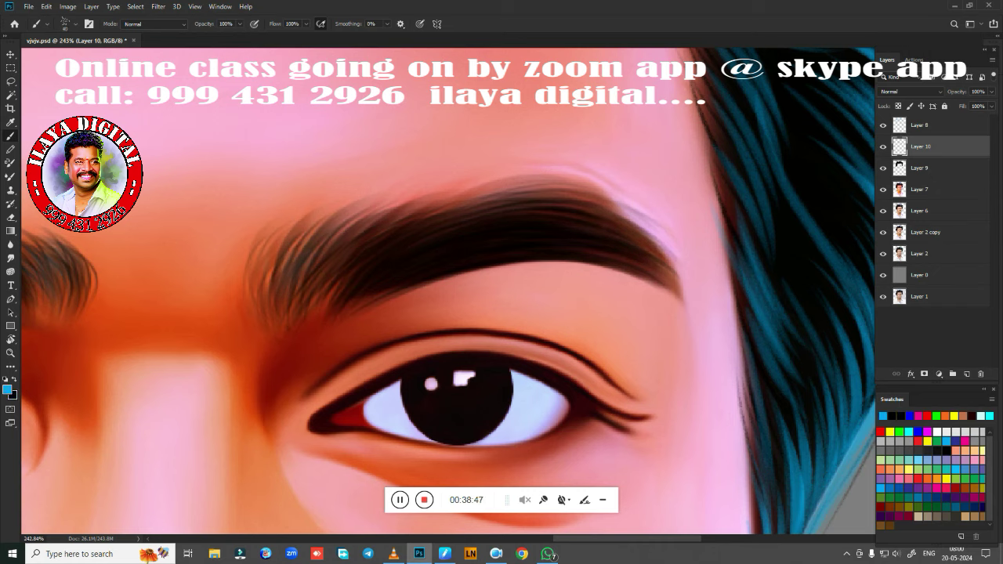
left_click_drag(329, 272, 376, 232)
left_click_drag(345, 266, 503, 212)
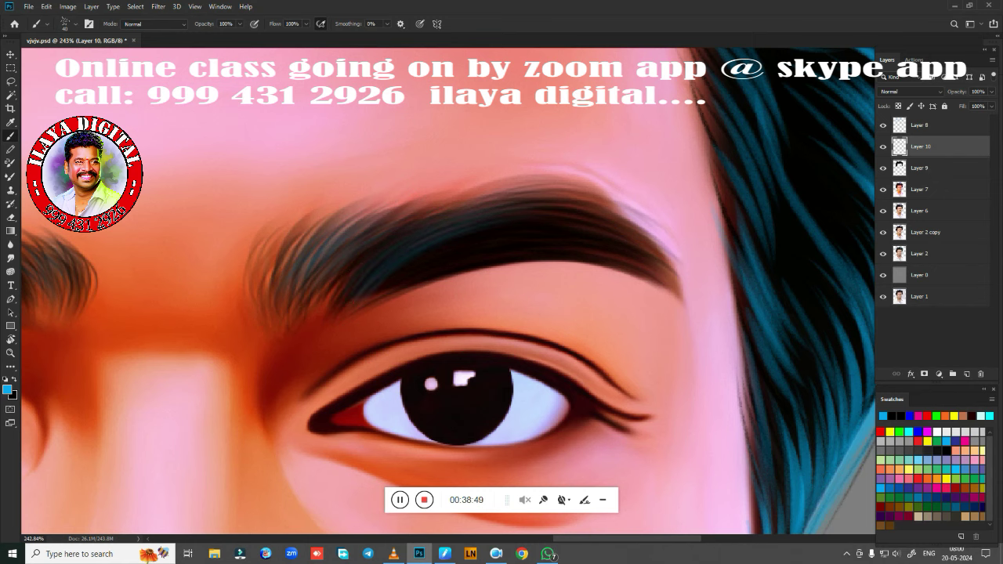
mouse_move(439, 258)
left_mouse_down()
mouse_move(551, 238)
mouse_move(549, 212)
mouse_move(358, 280)
left_mouse_up()
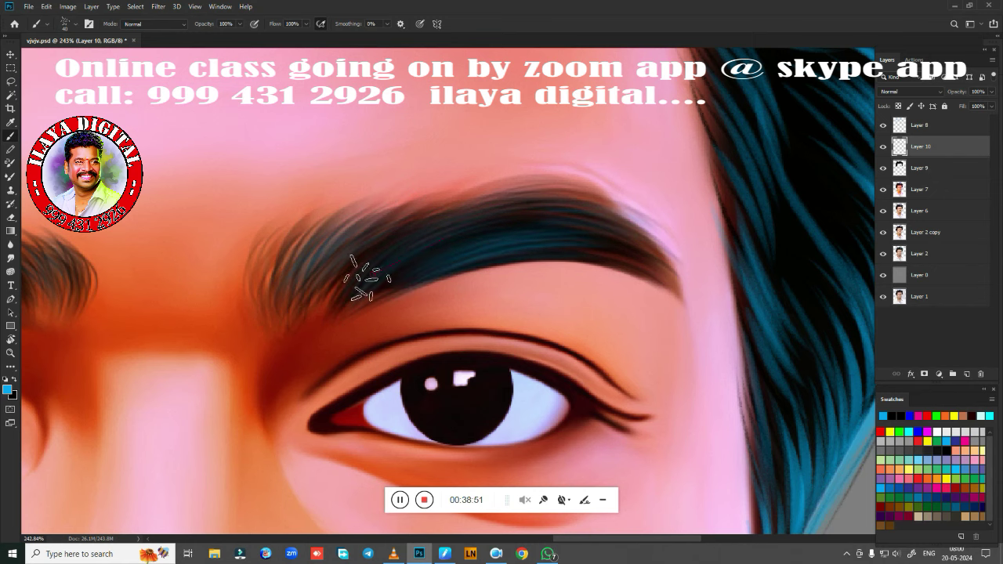
Step: Zoom onto the mouth and paint black strands across the moustache's centre and right side
scroll(631, 387, "down", 5)
scroll(665, 230, "up", 2)
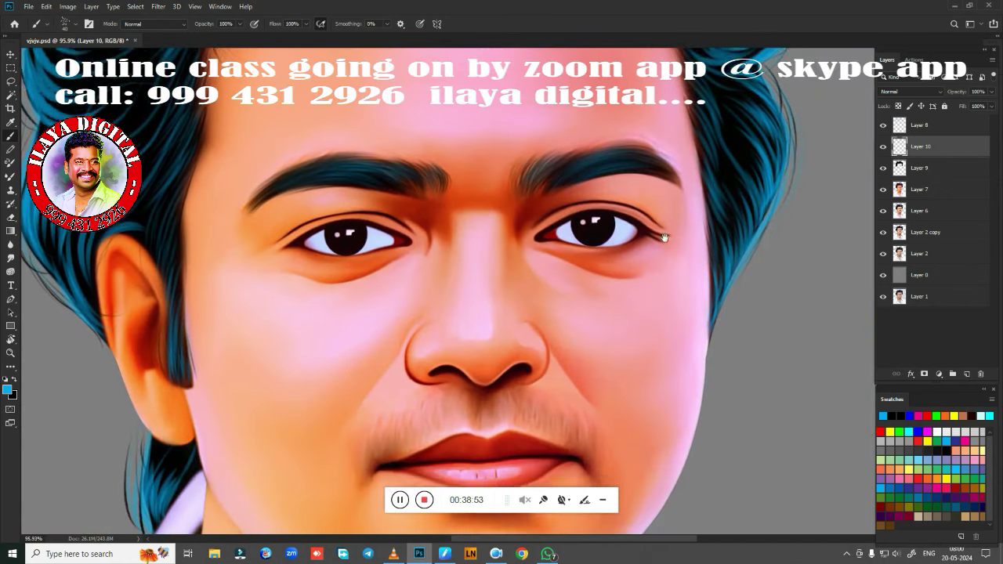
scroll(627, 257, "up", 2)
scroll(627, 257, "up", 2)
scroll(543, 332, "up", 1)
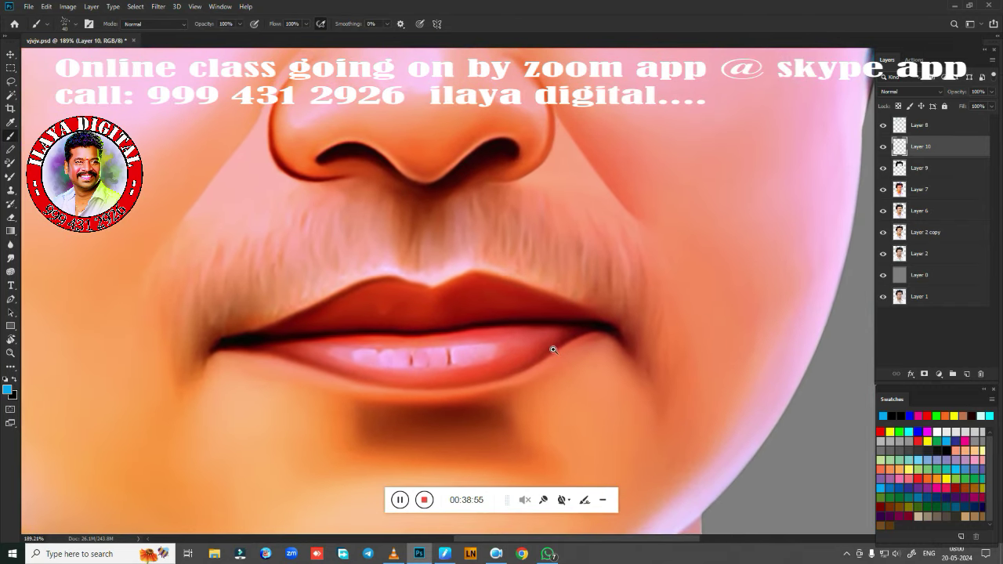
key("x")
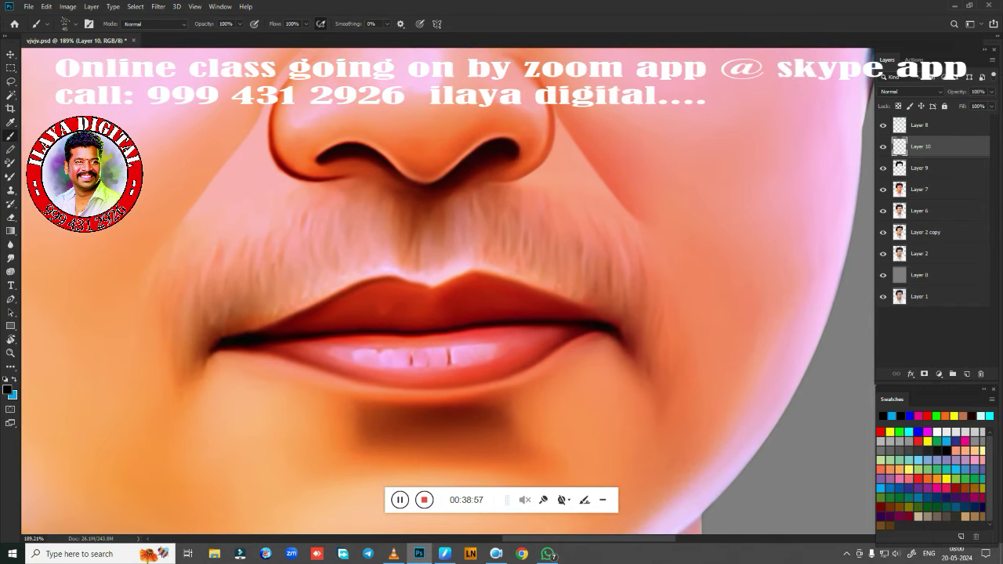
mouse_move(439, 206)
left_mouse_down()
mouse_move(417, 249)
mouse_move(430, 274)
left_mouse_up()
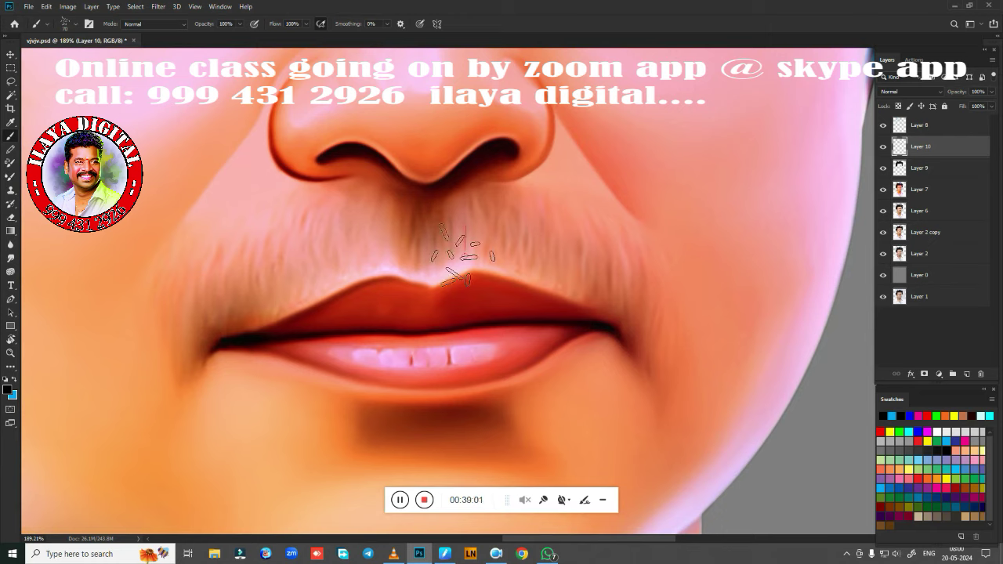
left_click_drag(486, 209, 496, 275)
mouse_move(561, 235)
left_mouse_down()
mouse_move(583, 285)
mouse_move(621, 310)
left_mouse_up()
left_click_drag(631, 275, 652, 325)
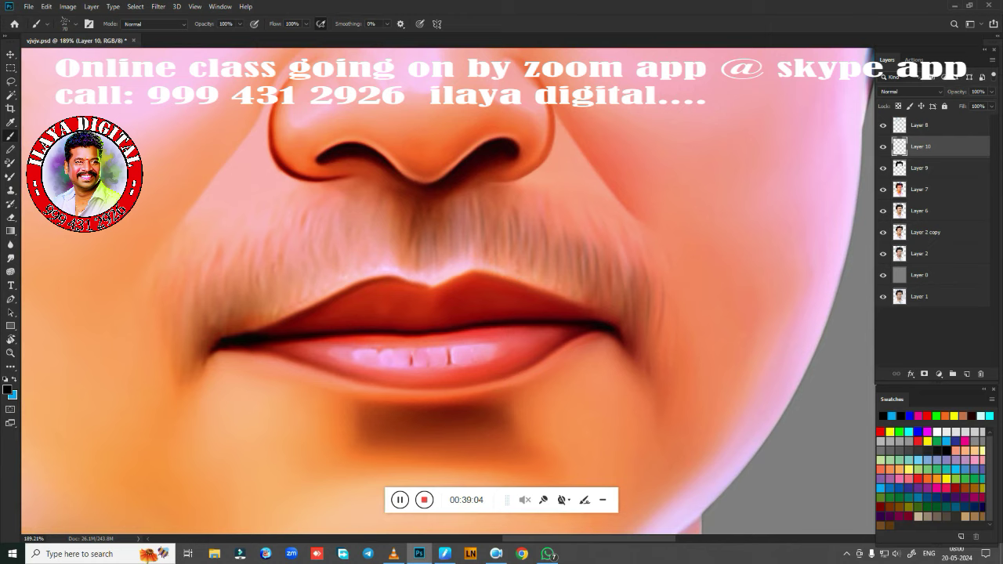
Step: Paint thin dark strands across the moustache's left side toward the middle
left_click_drag(191, 264, 171, 361)
left_click_drag(217, 264, 227, 329)
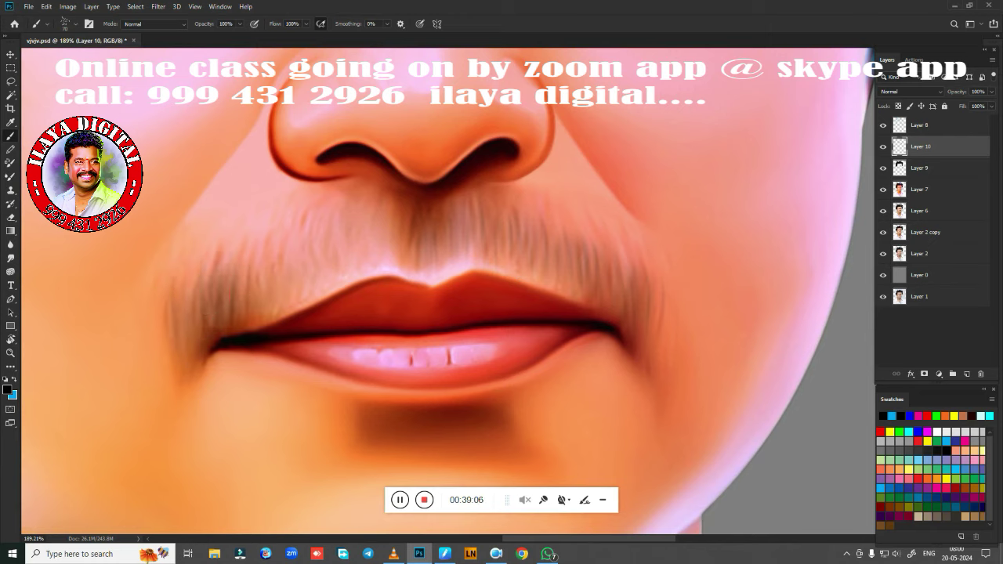
mouse_move(238, 243)
left_mouse_down()
mouse_move(268, 313)
mouse_move(291, 302)
left_mouse_up()
left_click_drag(313, 223, 292, 306)
mouse_move(352, 214)
left_mouse_down()
mouse_move(376, 274)
mouse_move(396, 275)
left_mouse_up()
left_click_drag(390, 216, 419, 279)
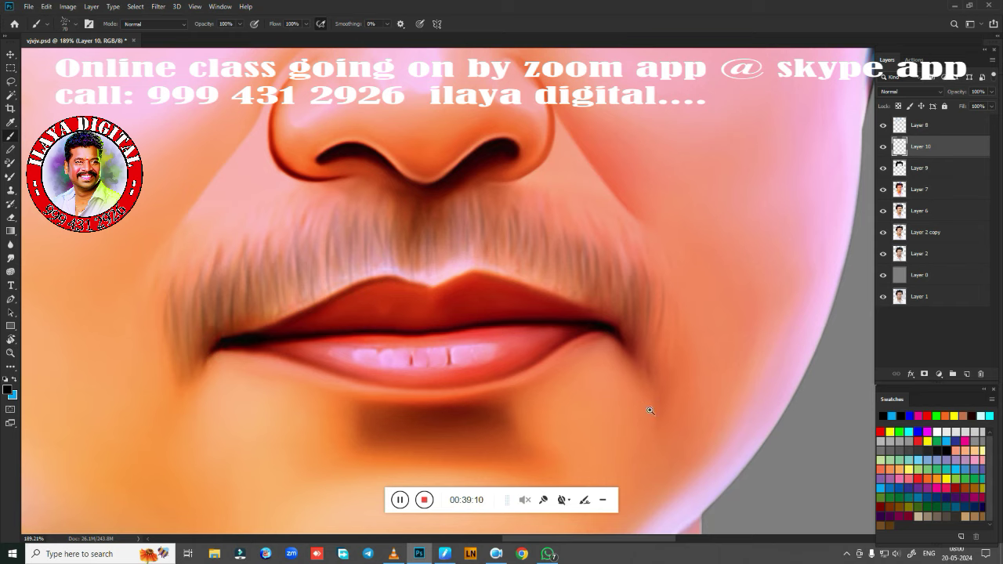
left_click_drag(649, 411, 614, 404)
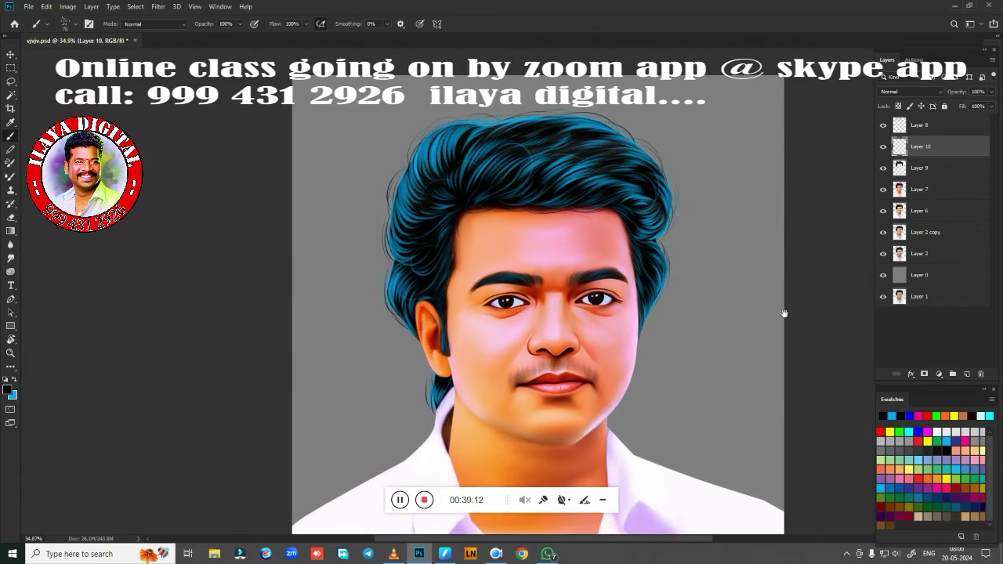
Step: Lasso the mouth and chin area and lower its saturation with Hue/Saturation
scroll(705, 368, "up", 2)
key("l")
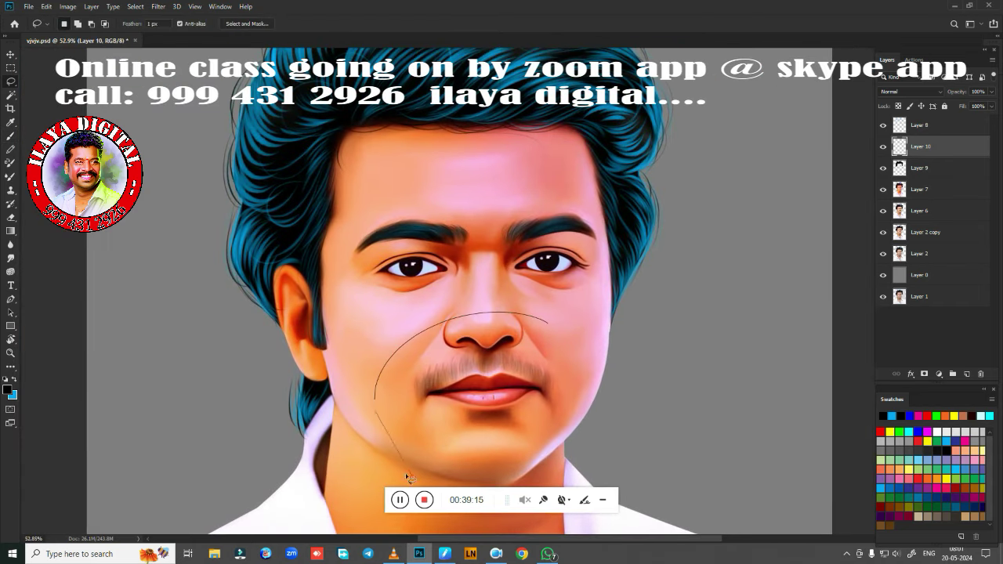
left_click_drag(405, 473, 536, 315)
key("ctrl+u")
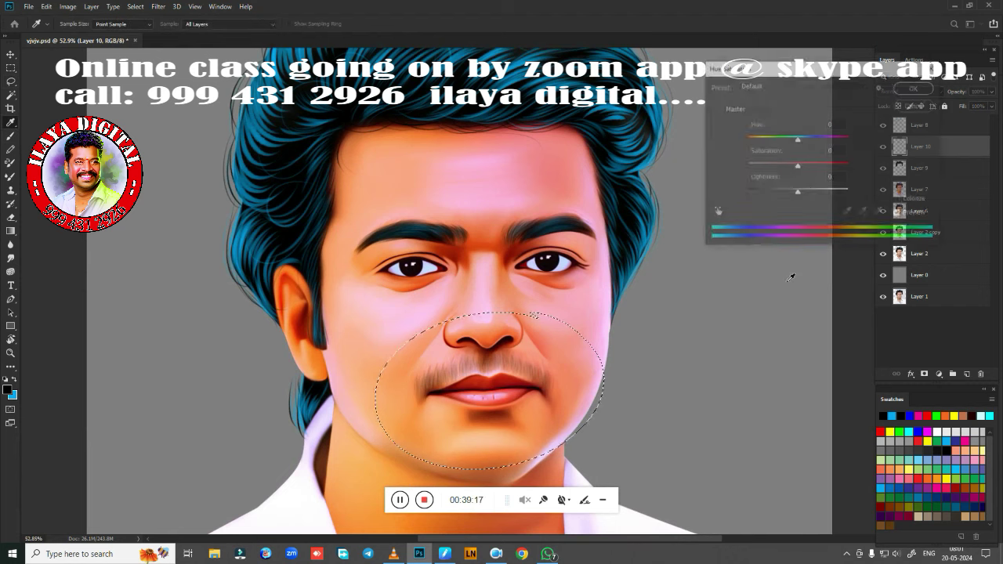
left_click_drag(798, 163, 733, 184)
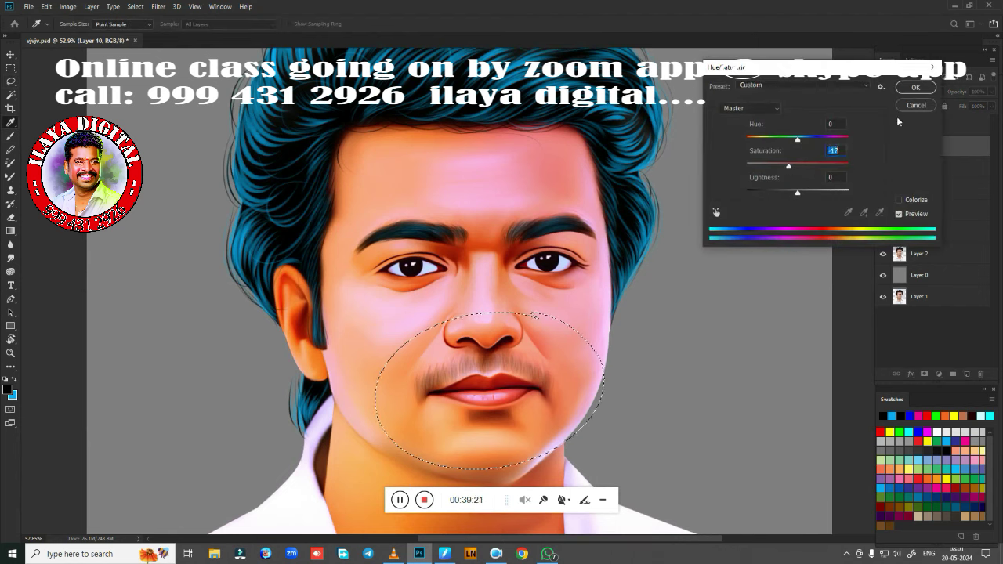
left_click(914, 87)
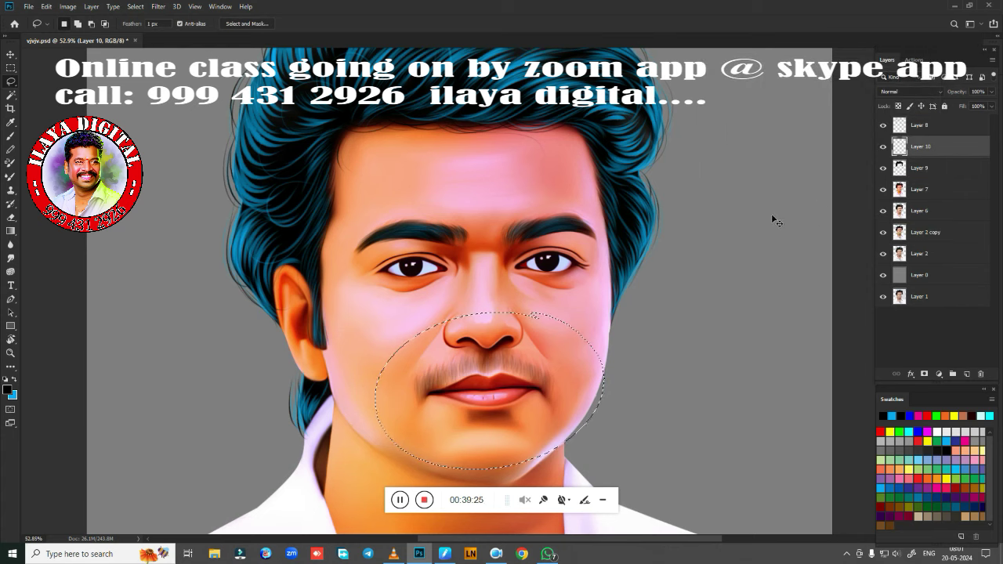
Step: Add a new empty layer and set Layer 10's fill to 61%
key("ctrl+j")
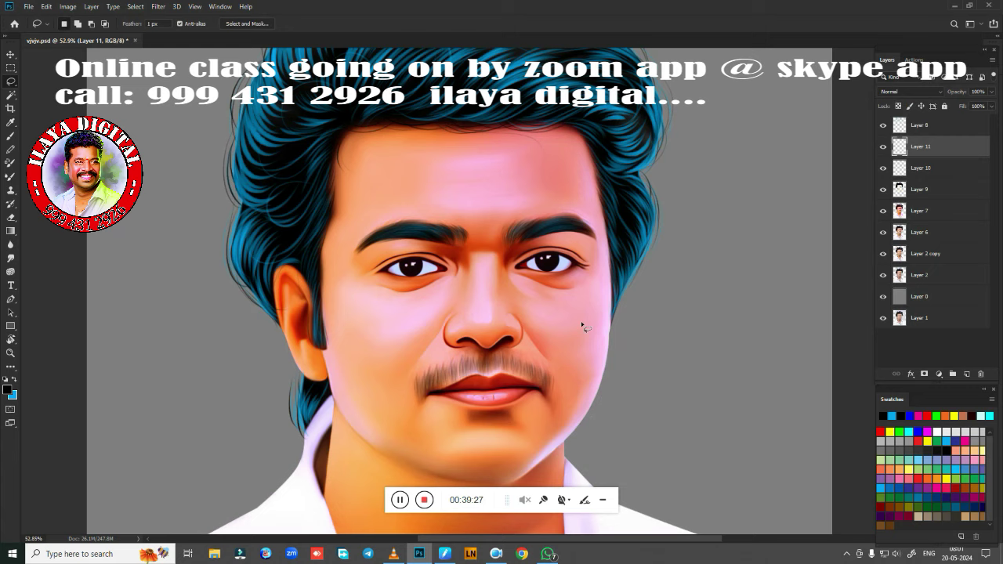
left_click_drag(554, 336, 611, 352)
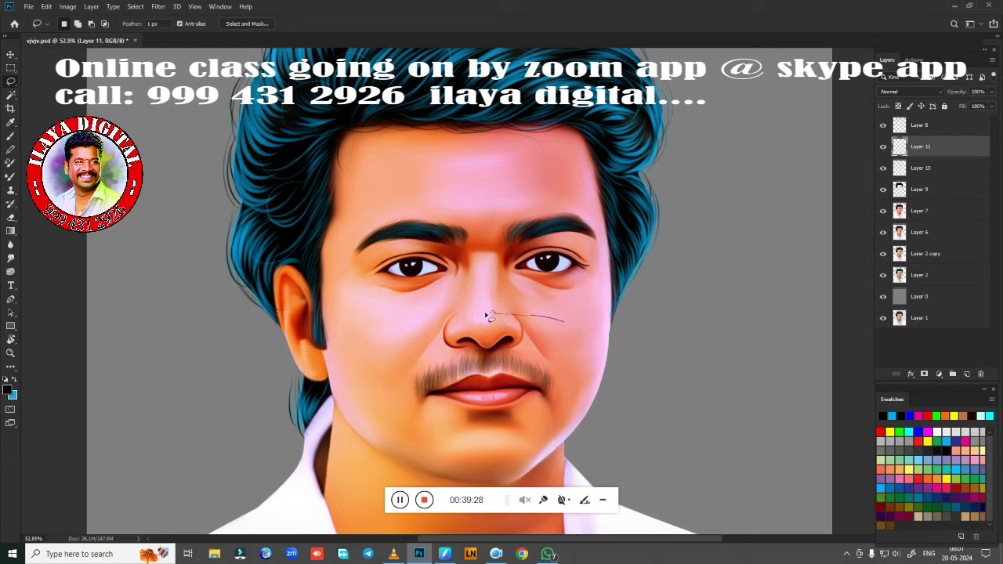
left_click(956, 166)
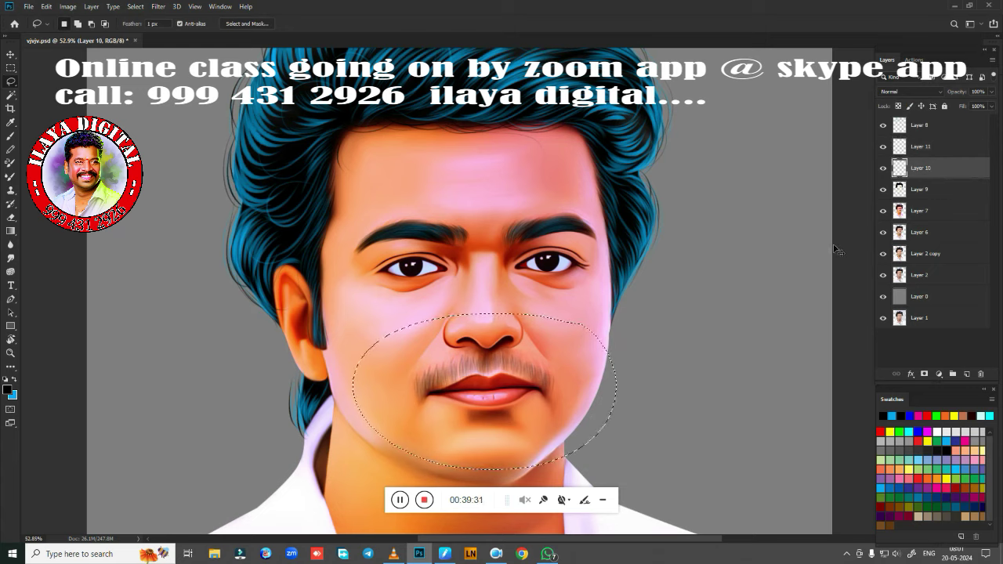
left_click(647, 302)
left_click(992, 107)
left_click_drag(992, 118, 970, 121)
Step: Apply a 7.8-pixel Gaussian blur to Layer 11
key("alt+bracketright")
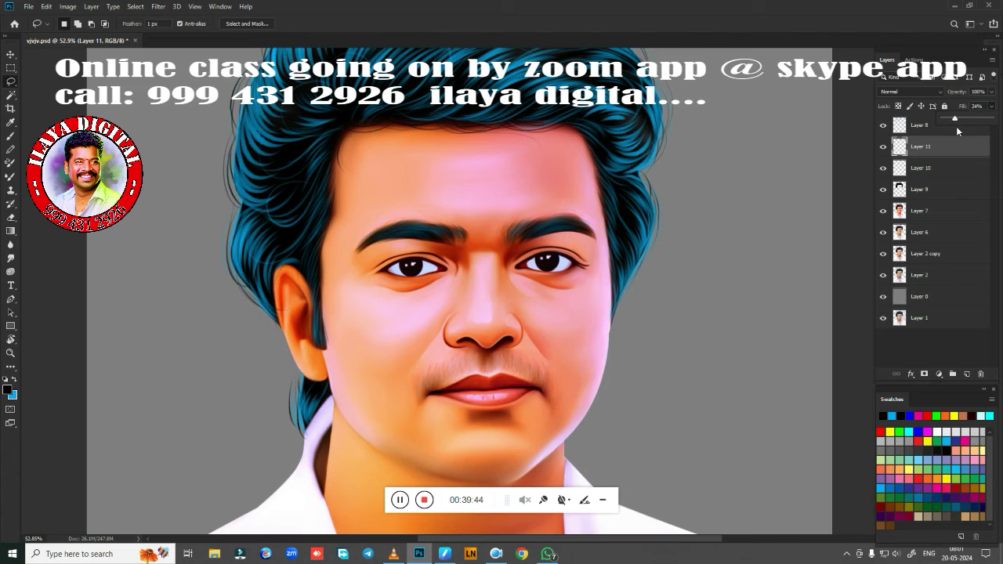
left_click_drag(970, 118, 973, 119)
left_click(159, 10)
mouse_move(188, 135)
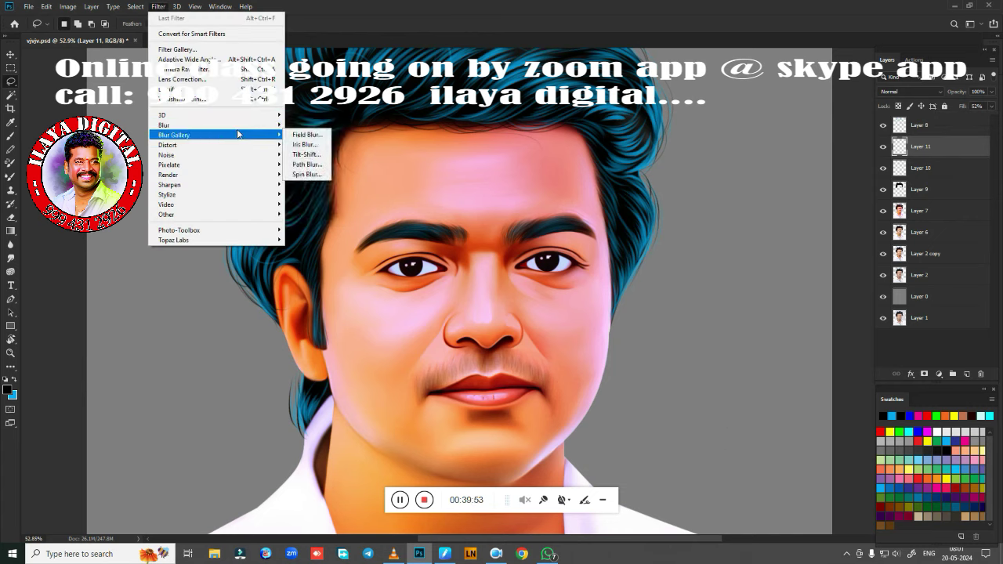
mouse_move(164, 125)
left_click(314, 164)
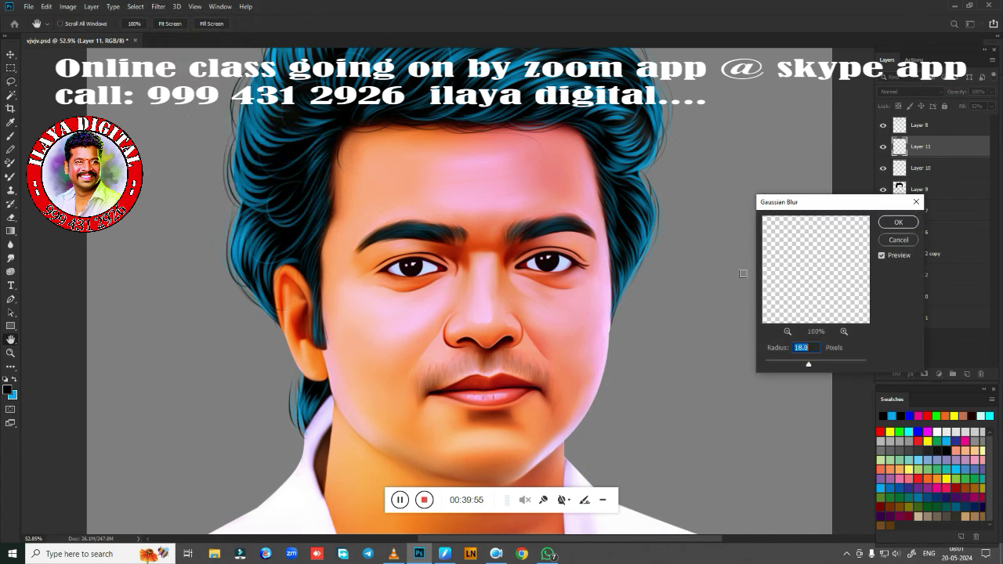
left_click_drag(807, 366, 799, 364)
left_click(898, 222)
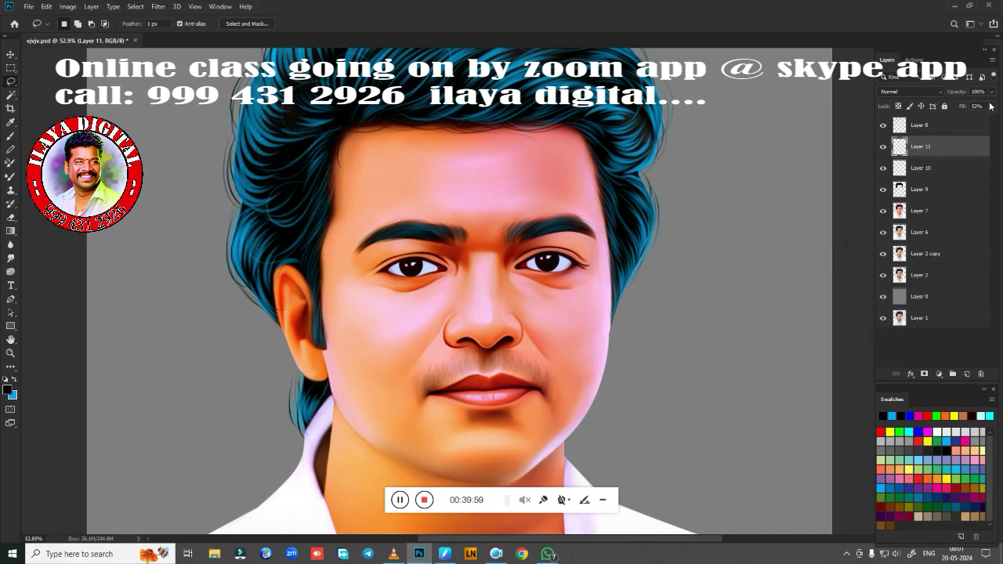
Step: Raise Layer 11's fill to about 77%
left_click(992, 105)
left_click_drag(975, 120, 979, 119)
key("ctrl+0")
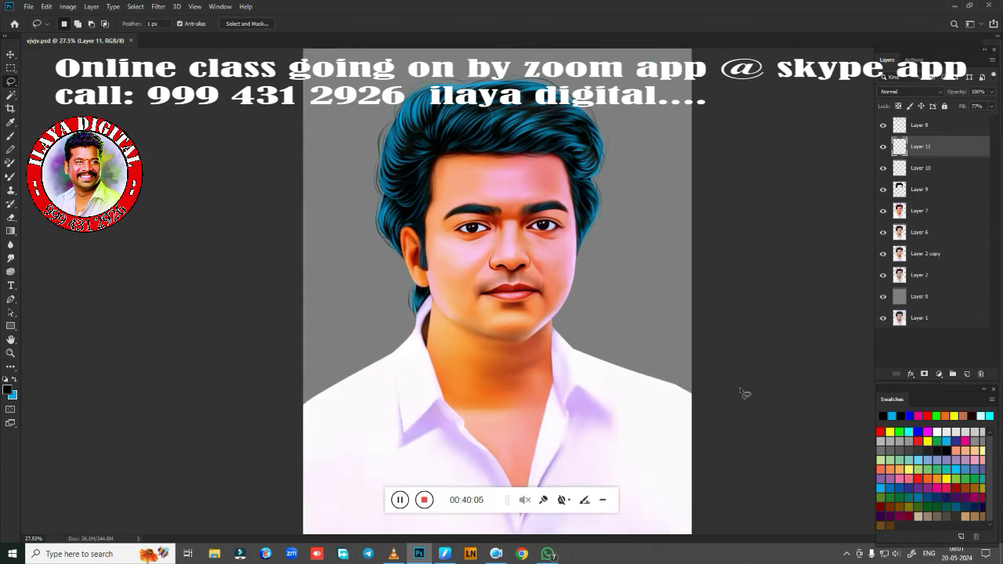
Step: Add a new layer above Layer 8 and load the hair outline as a selection
left_click(952, 125)
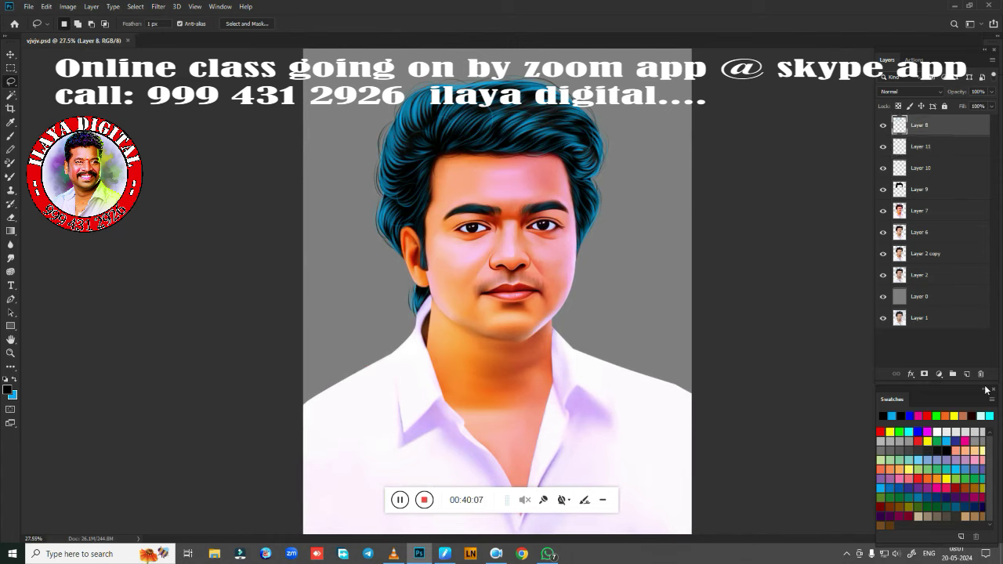
left_click(967, 374)
left_click(898, 151, "ctrl")
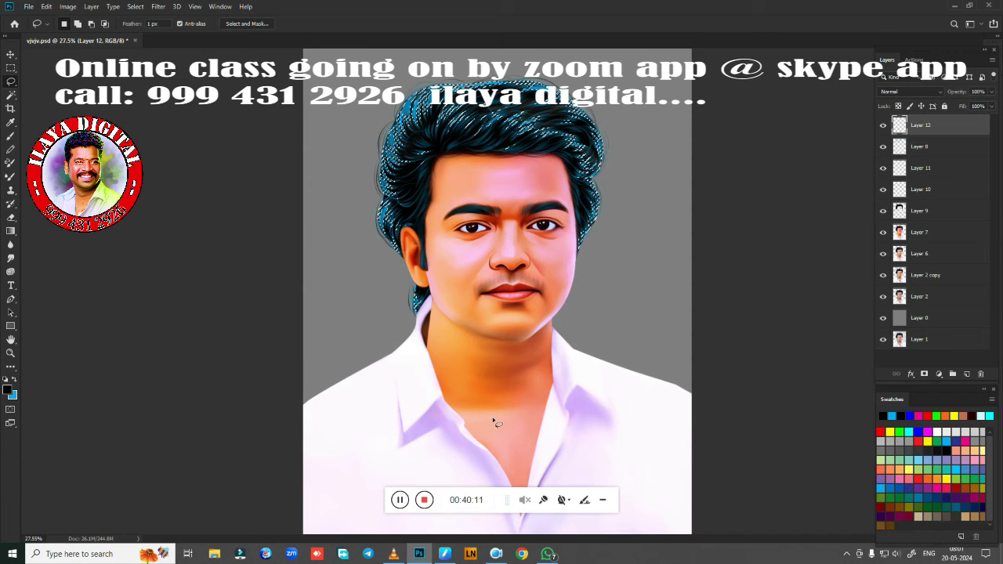
Step: Reset the tablet pen's pressure curve to linear and switch to the Brush tool
left_click(444, 554)
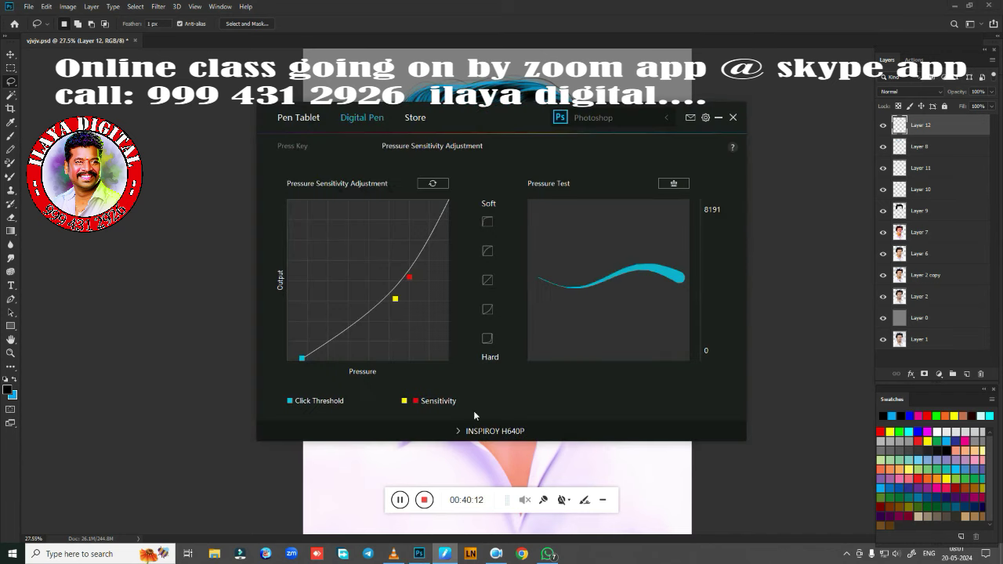
left_click(488, 279)
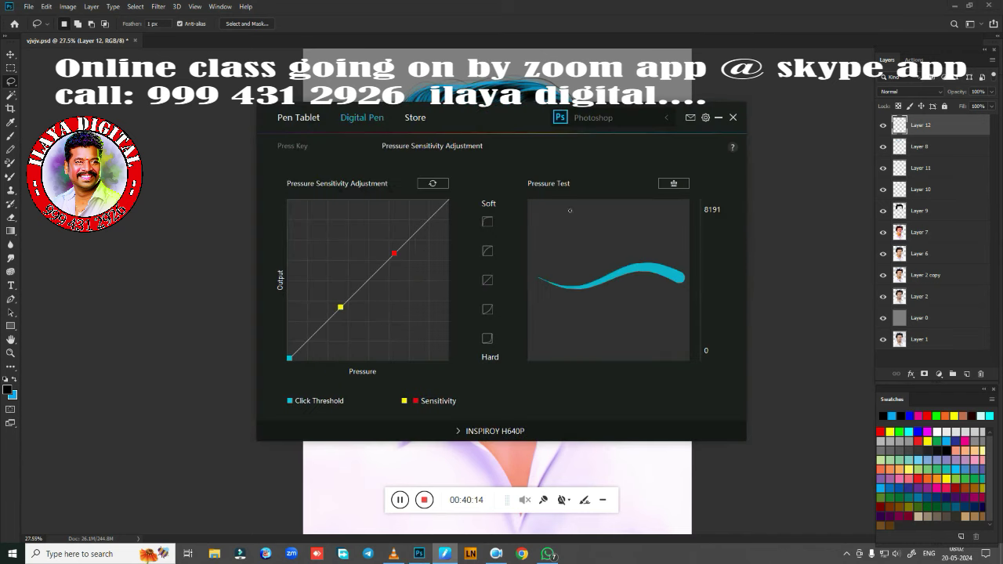
left_click(718, 118)
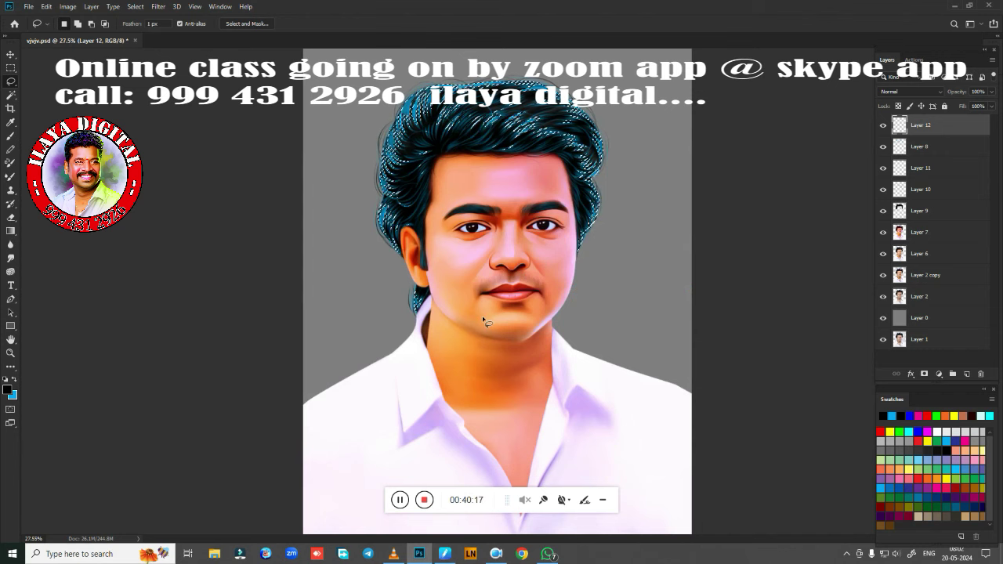
key("b")
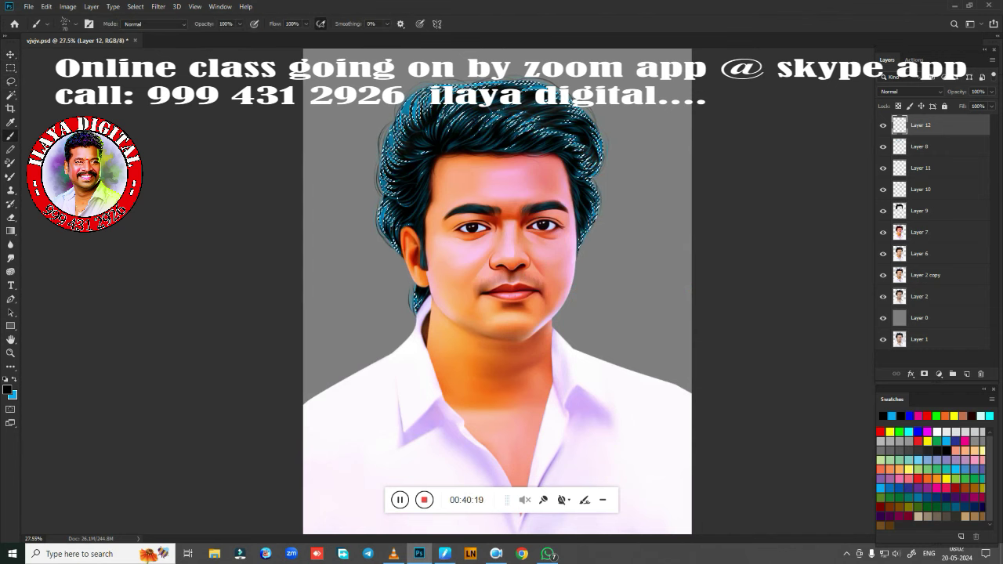
right_click(470, 271)
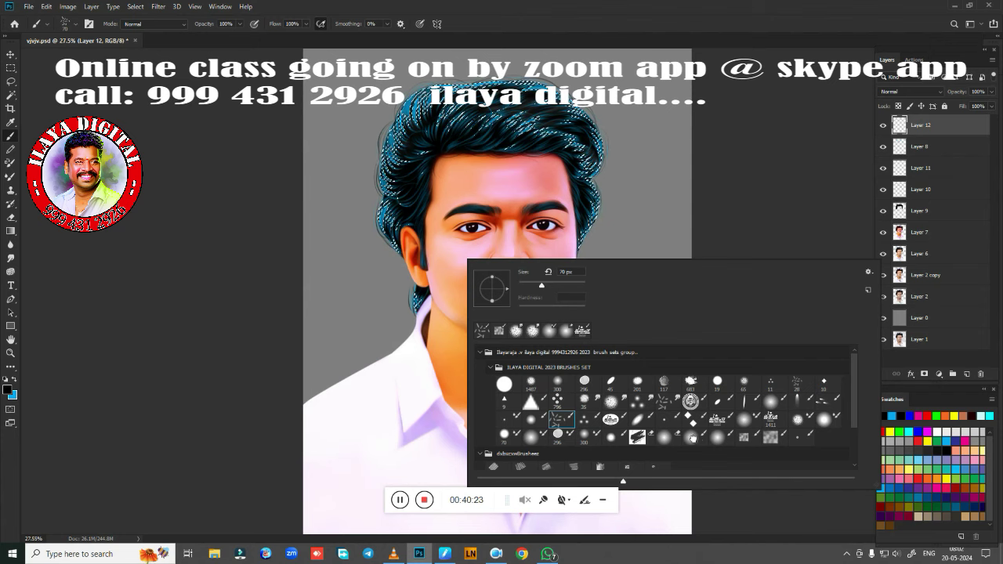
Step: Choose a soft brush preset and set orange from the Swatches as the painting colour
left_click(692, 437)
left_click(642, 23)
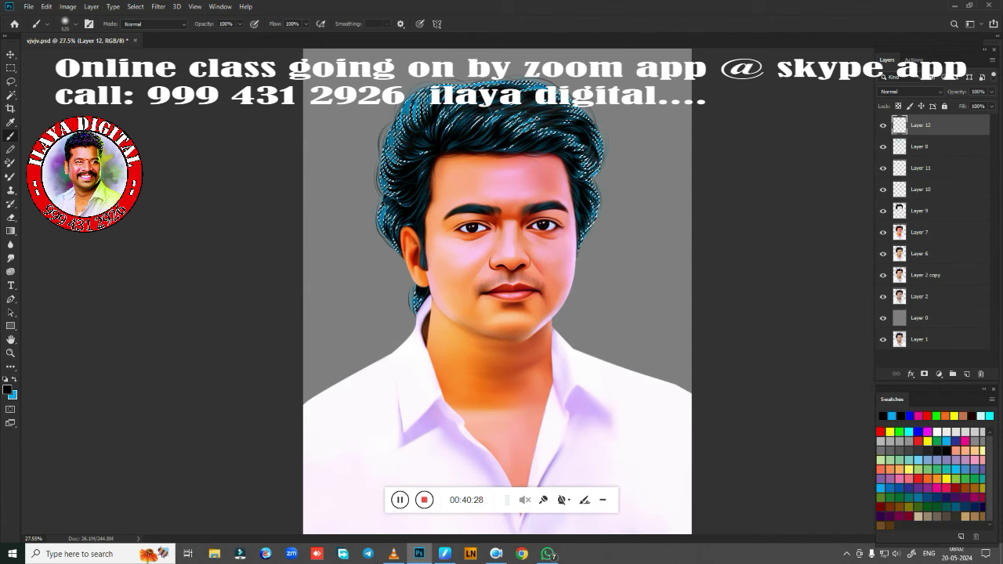
key("ctrl+minus")
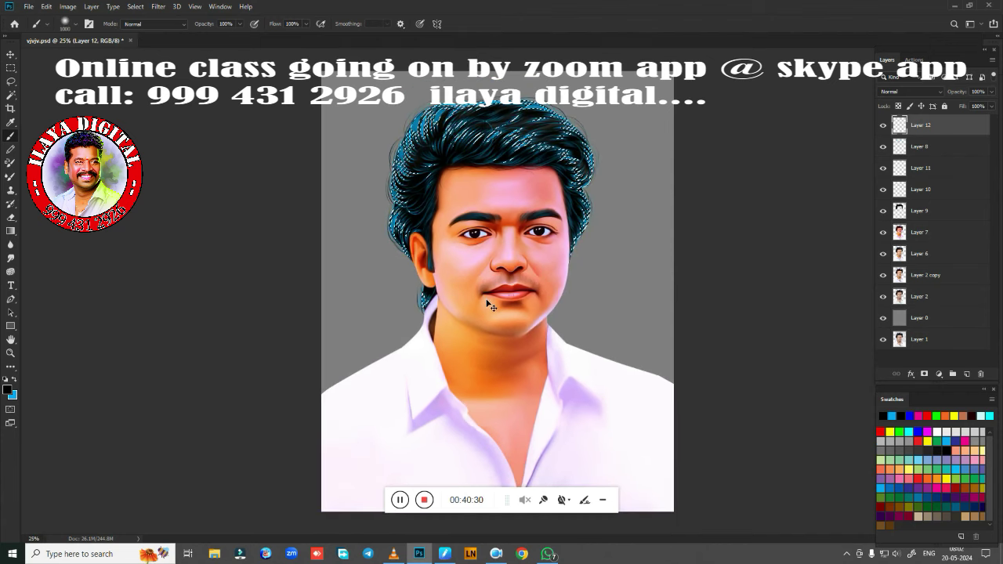
key("ctrl+minus")
scroll(531, 291, "up", 2)
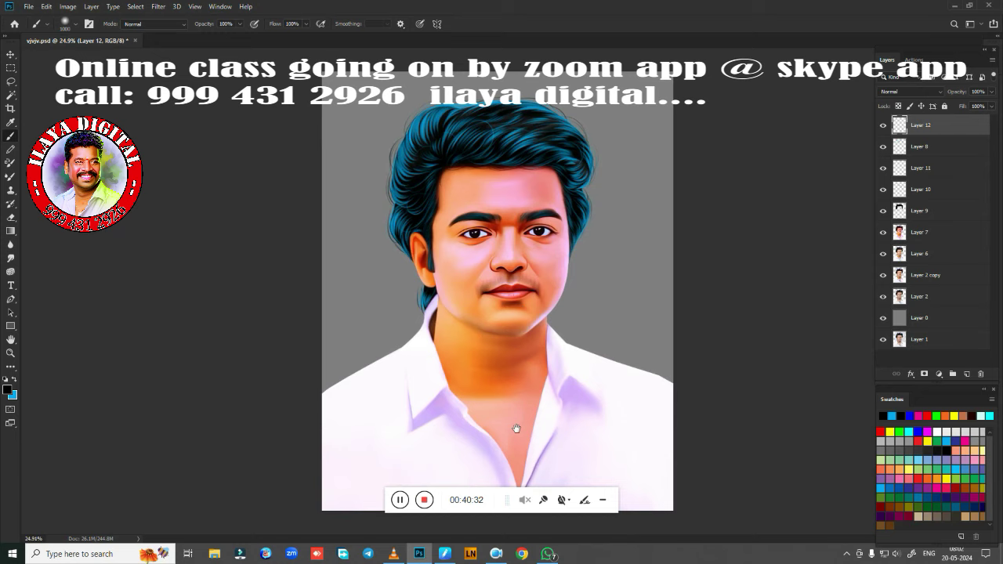
scroll(531, 407, "down", 2)
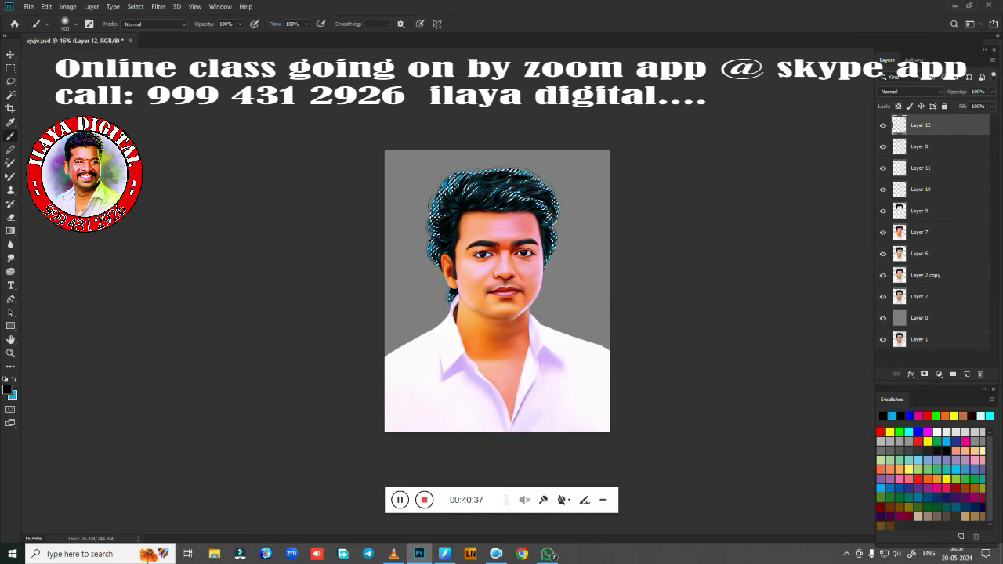
left_click(925, 473)
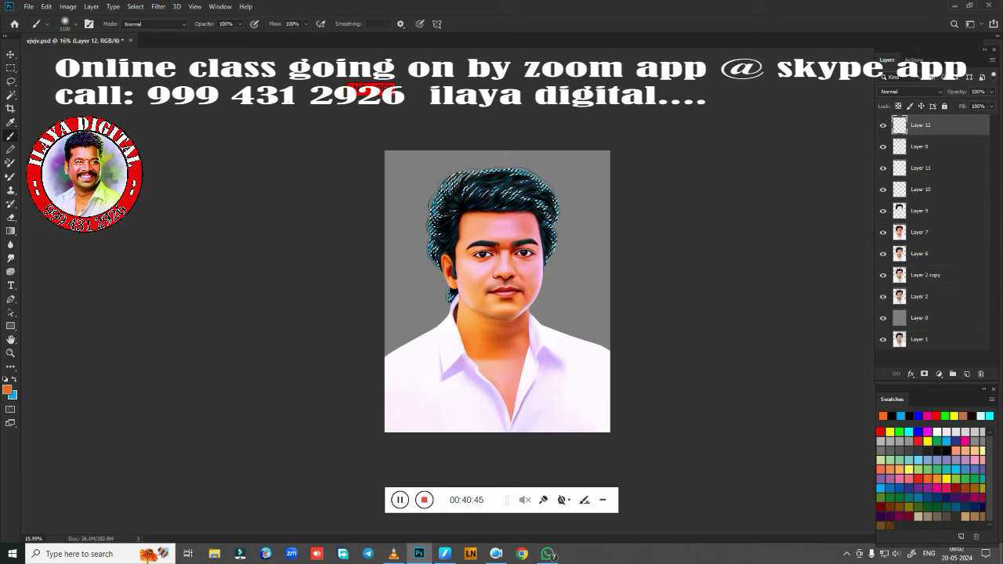
Step: Paint the hair edges in orange, magenta, pink, red, green and yellow, then save
left_click_drag(414, 152, 390, 219)
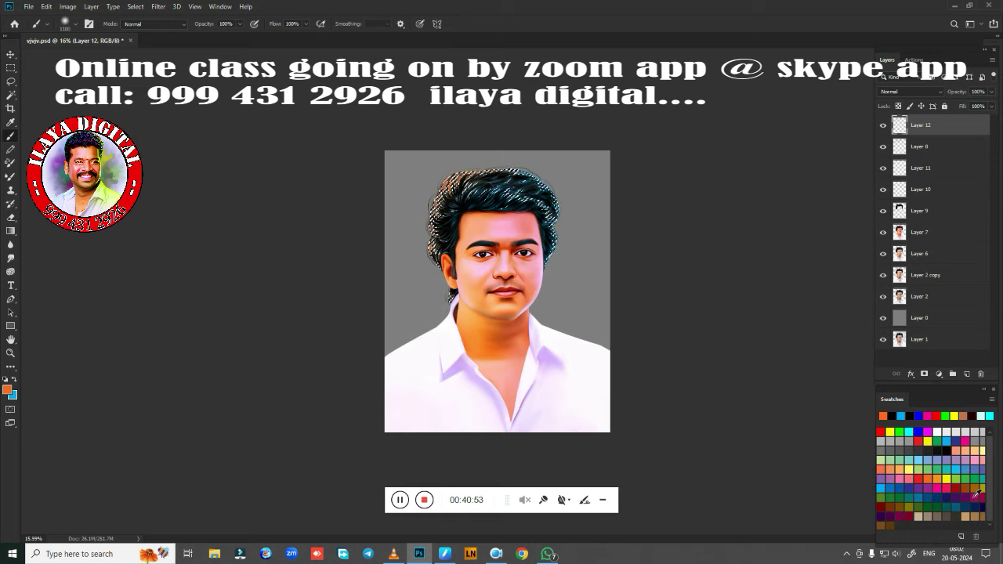
left_click(978, 492)
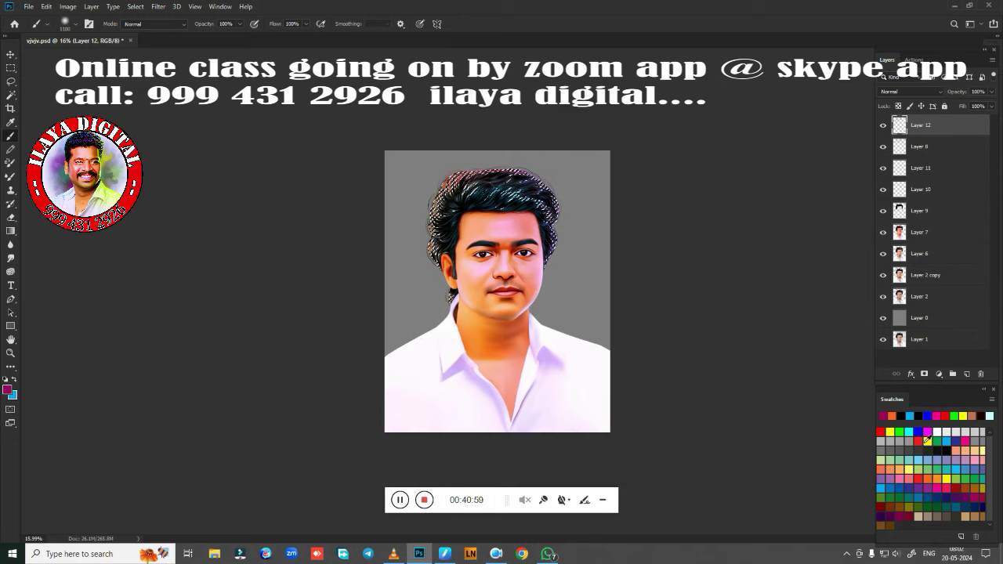
left_click(941, 487)
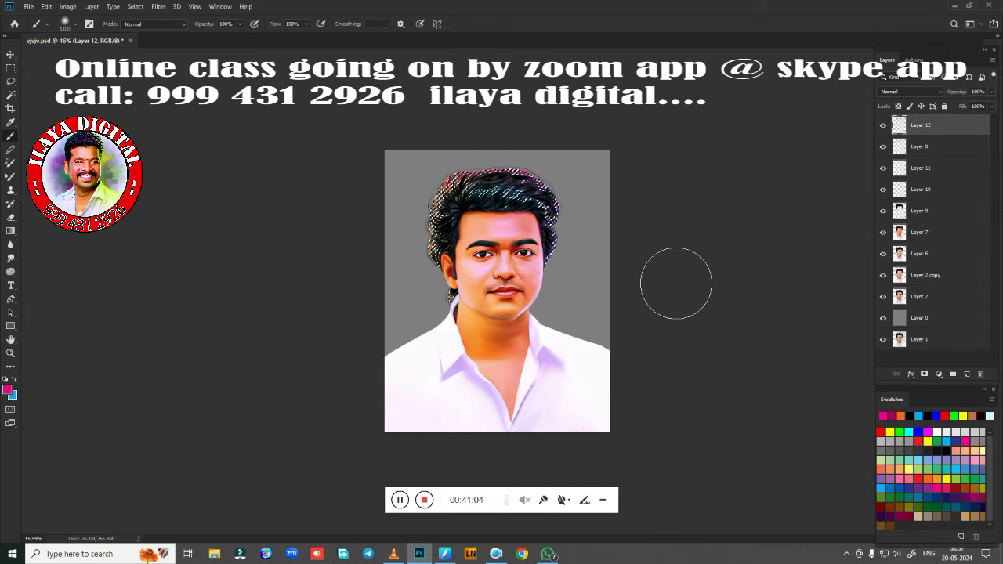
left_click(919, 440)
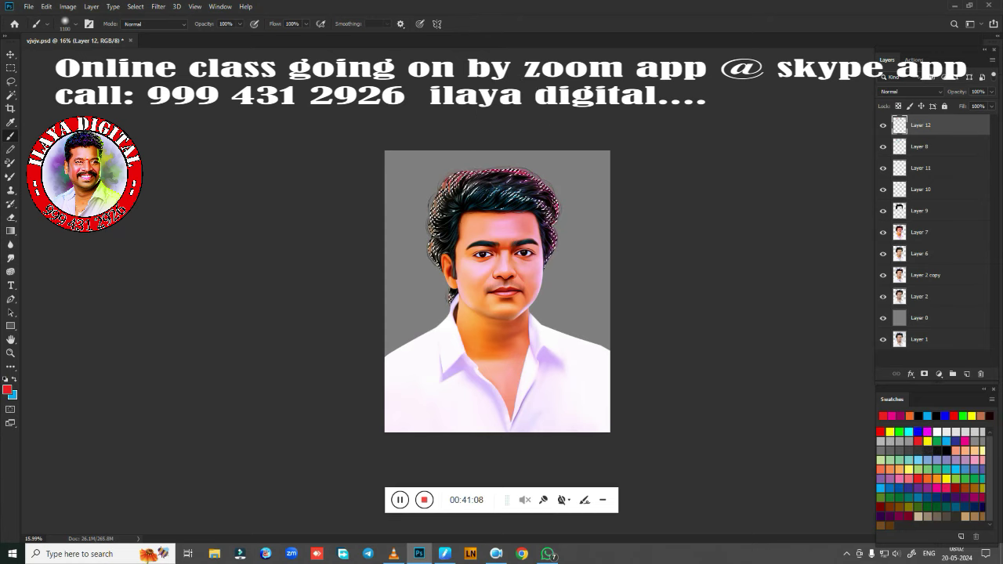
left_click(900, 430)
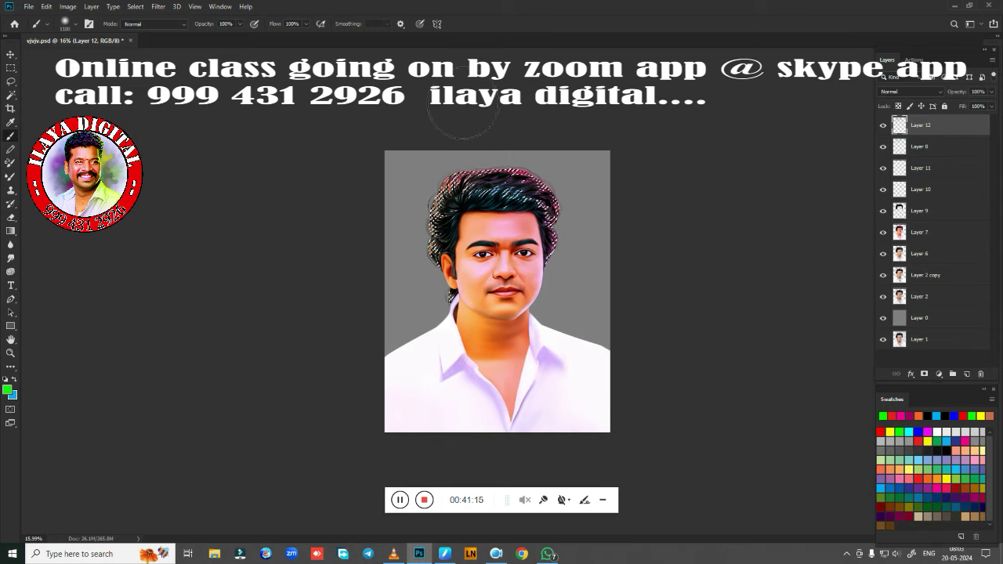
left_click_drag(445, 179, 432, 249)
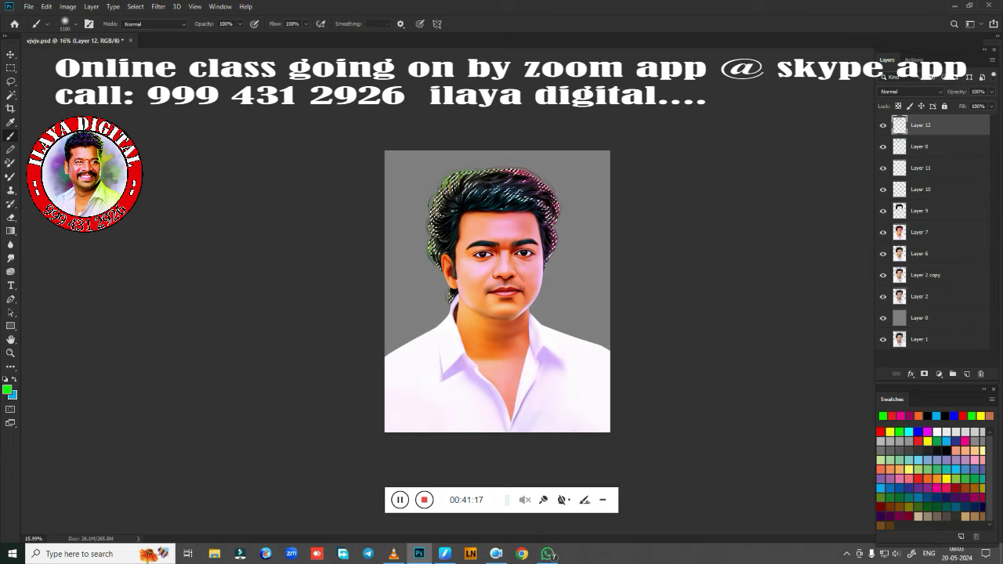
left_click(890, 432)
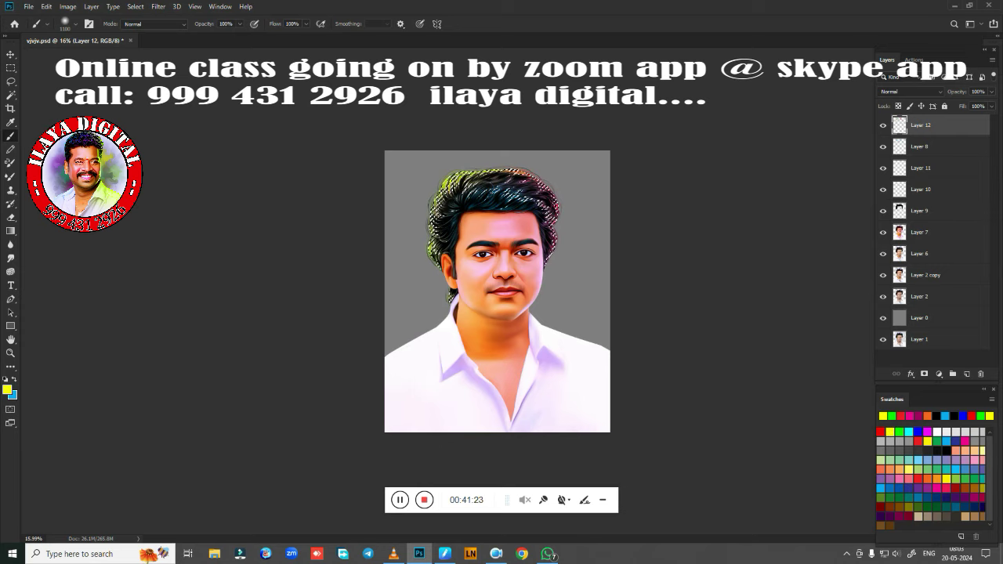
left_click(880, 432)
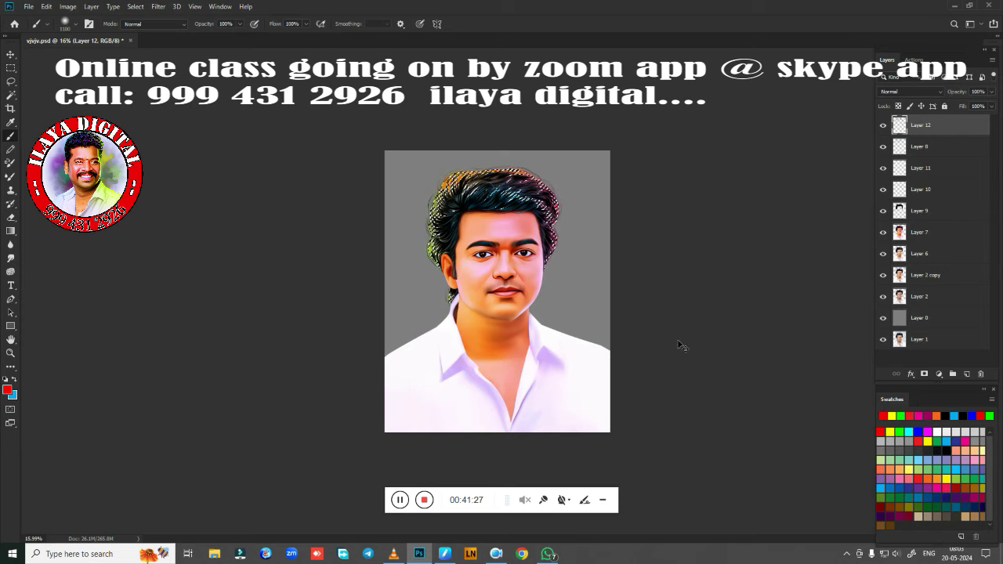
key("ctrl+0")
key("ctrl+s")
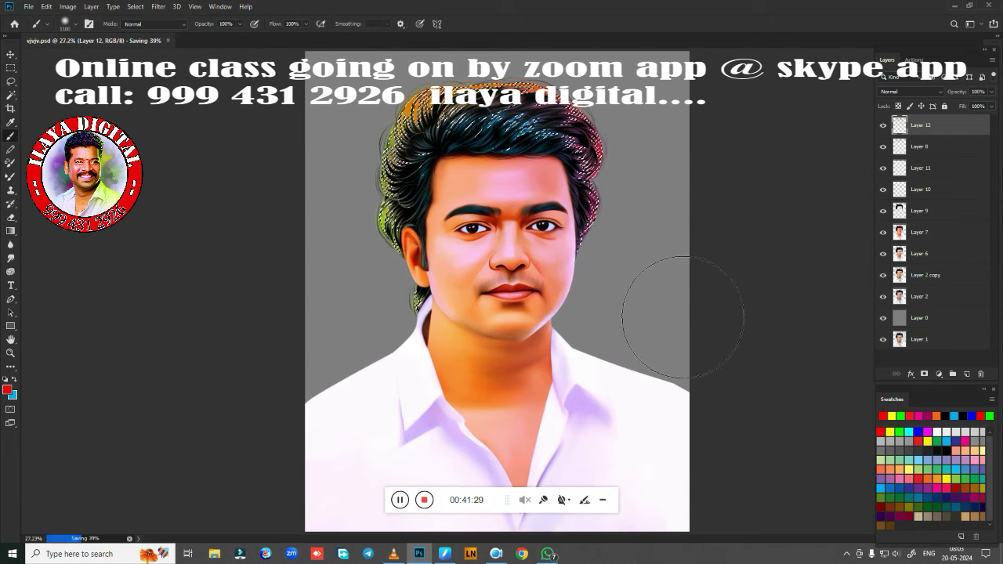
Step: Deselect, duplicate Layer 12, lower Layer 8's fill to about half, and activate Layer 12 copy
key("ctrl+d")
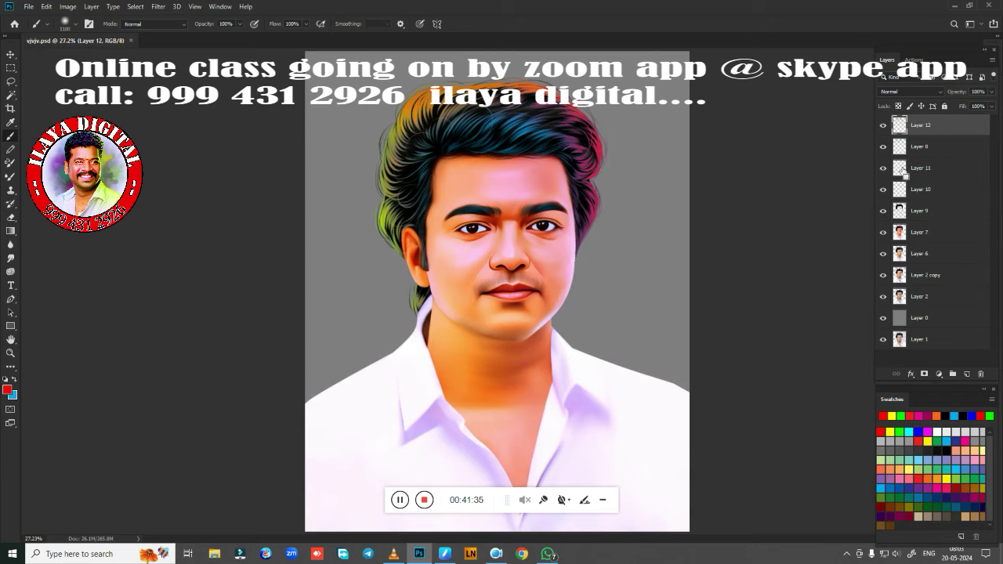
key("ctrl+j")
left_click(883, 126)
left_click(912, 145)
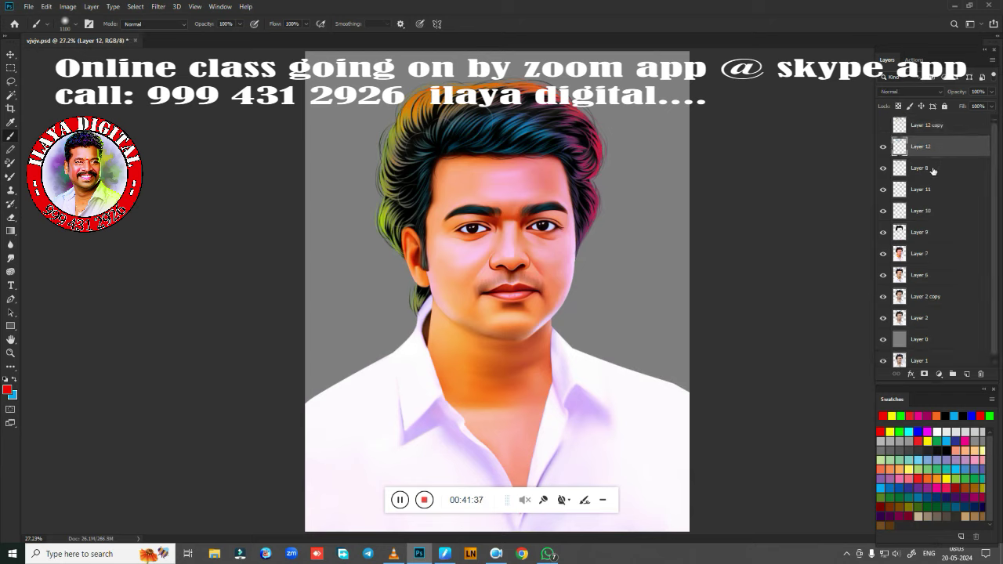
left_click(936, 169)
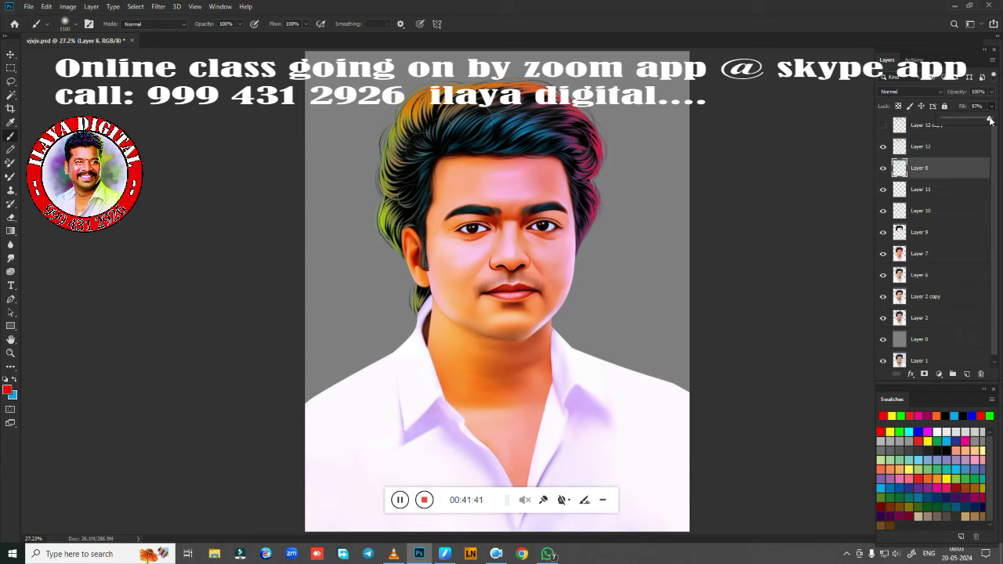
left_click_drag(990, 120, 959, 122)
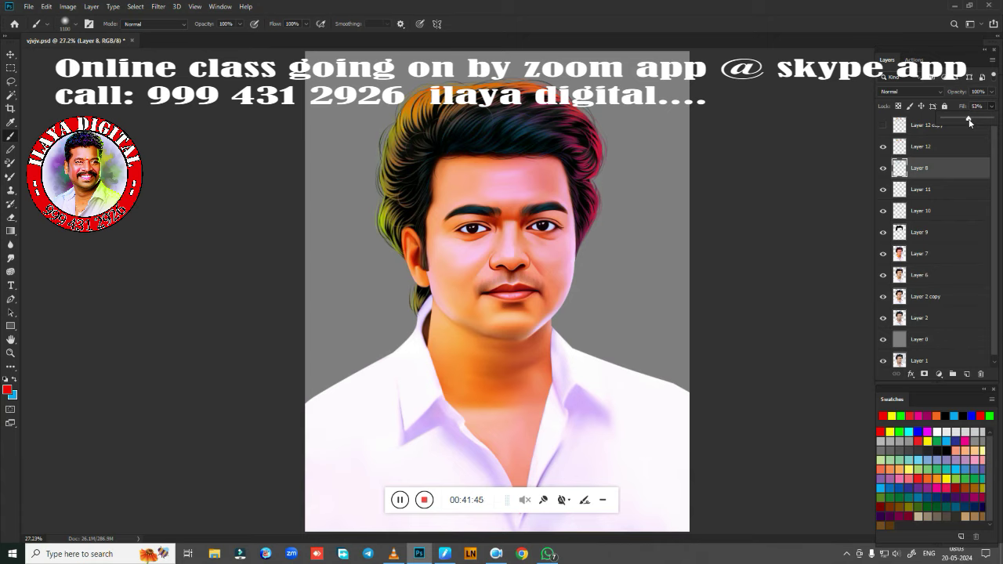
key("alt+bracketright")
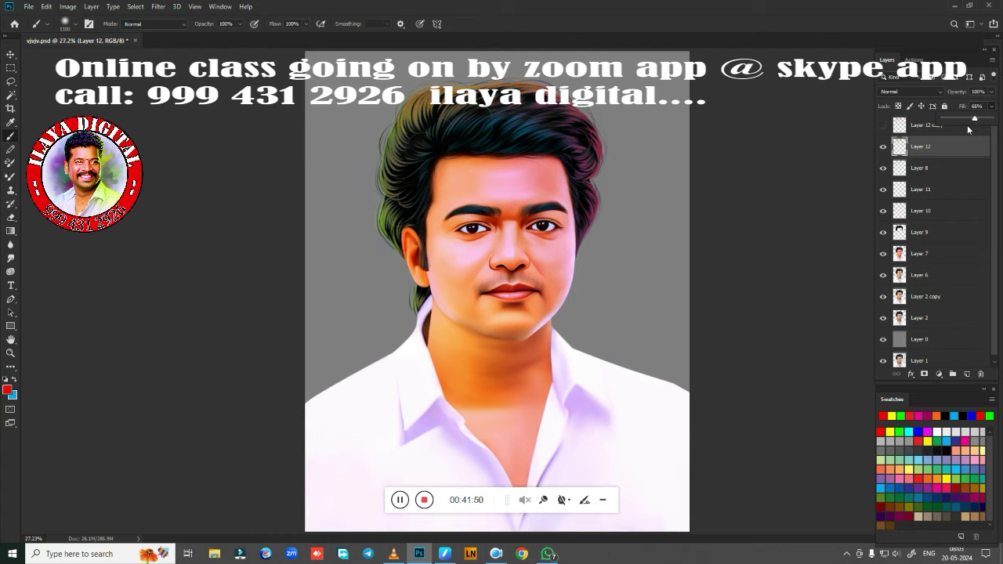
left_click(883, 125)
left_click(925, 126)
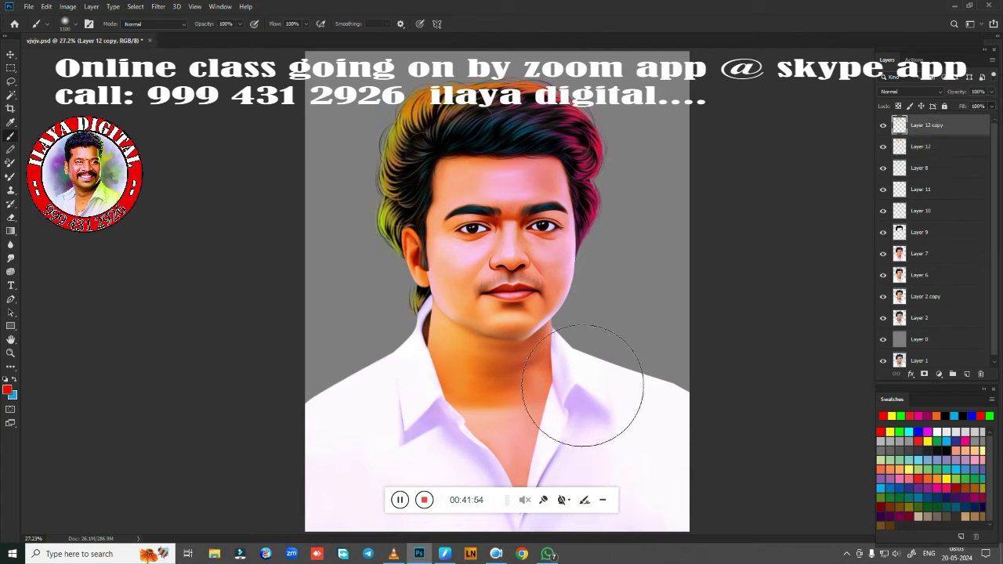
Step: Lasso around the face along the hairline and apply a wide feather to the selection
key("e")
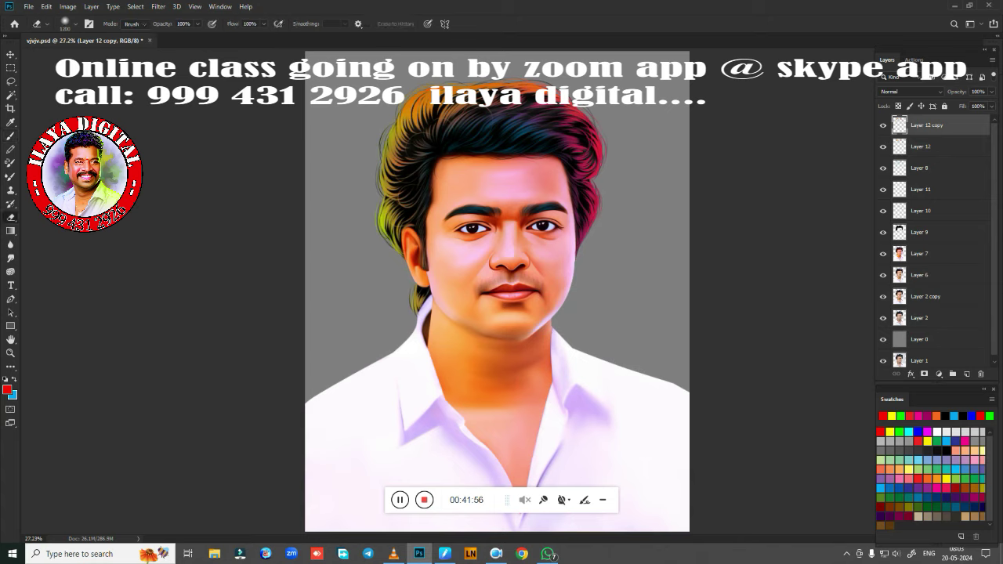
key("l")
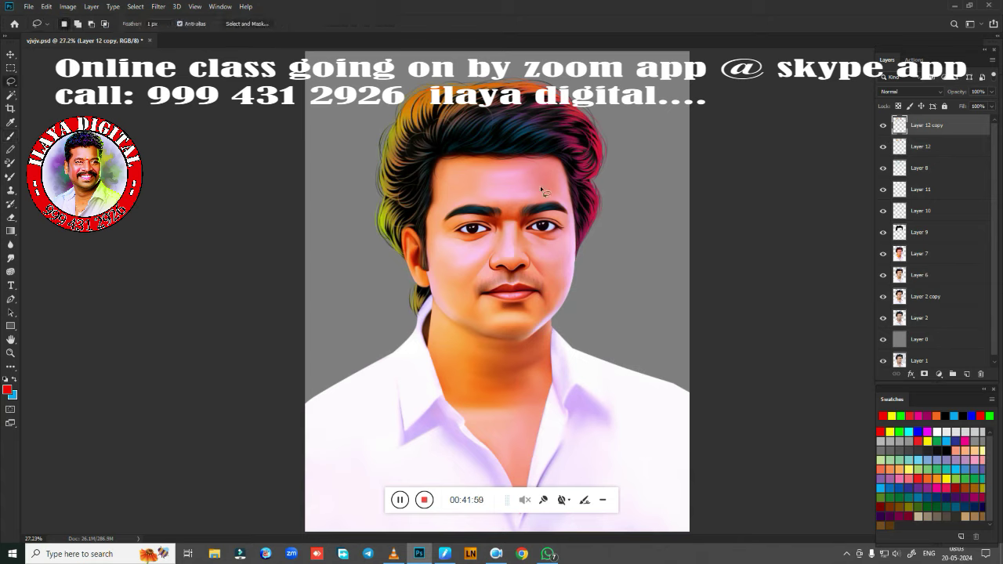
mouse_move(470, 111)
left_mouse_down()
mouse_move(394, 210)
mouse_move(560, 307)
mouse_move(581, 128)
left_mouse_up()
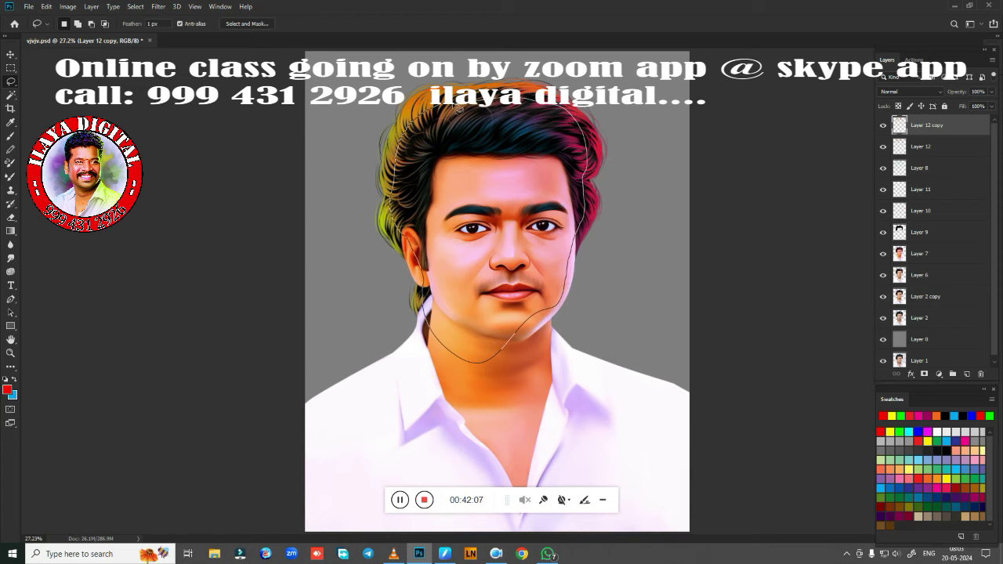
left_click_drag(581, 128, 464, 109)
key("shift+F6")
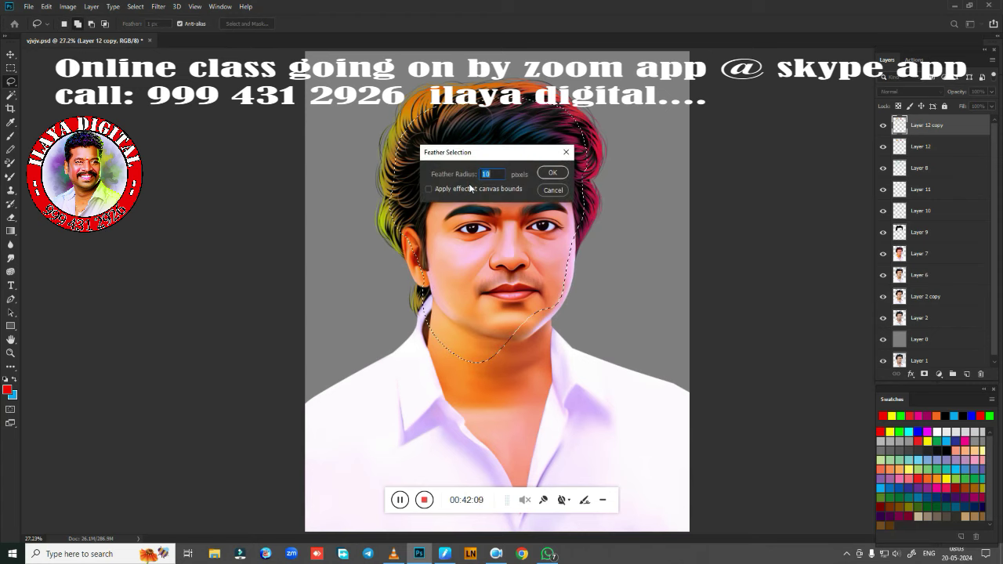
key("Return")
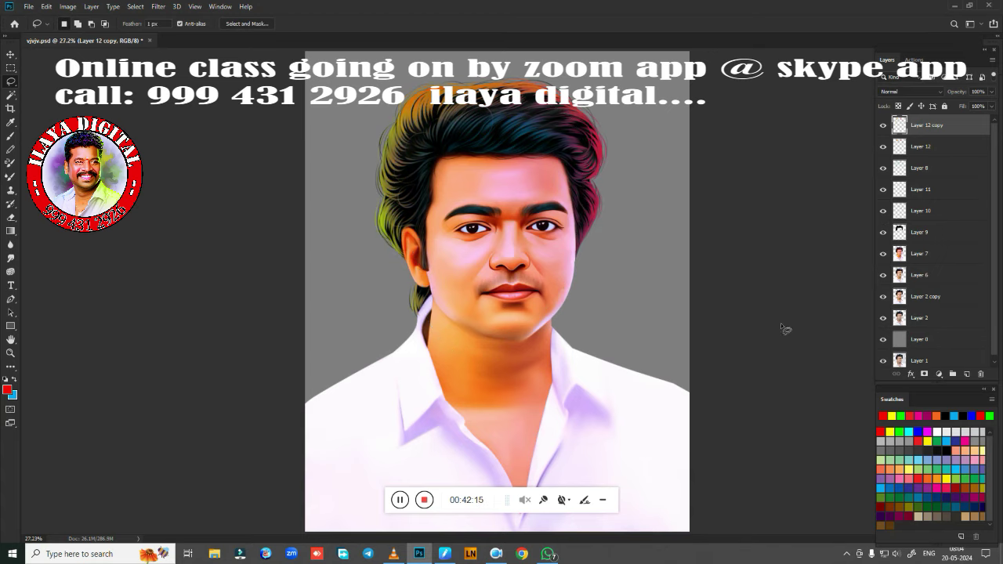
scroll(709, 362, "down", 3)
Step: Save, then multi-select Layers 12, 8, 11, 10, 9 and 7
key("ctrl+s")
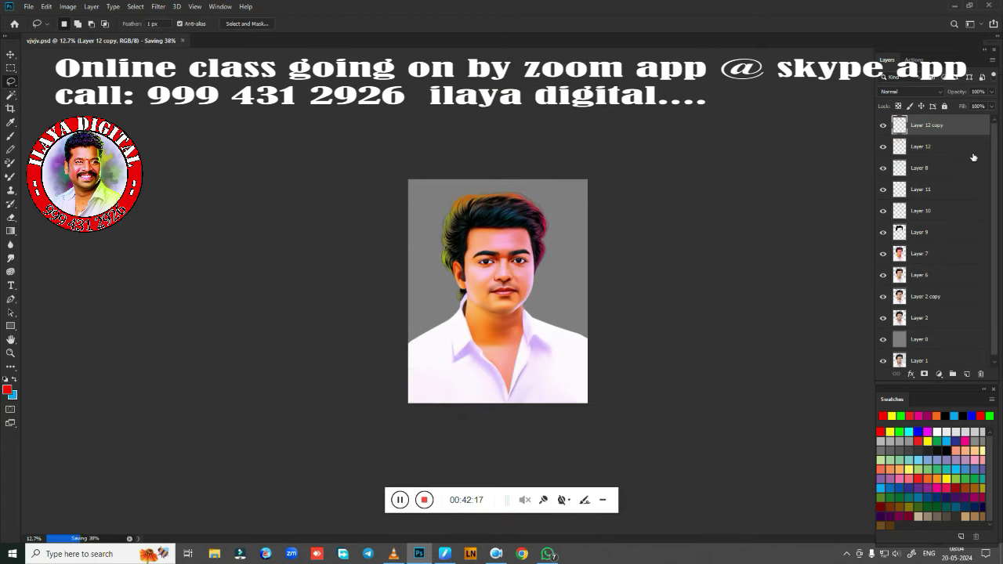
key("ctrl+j")
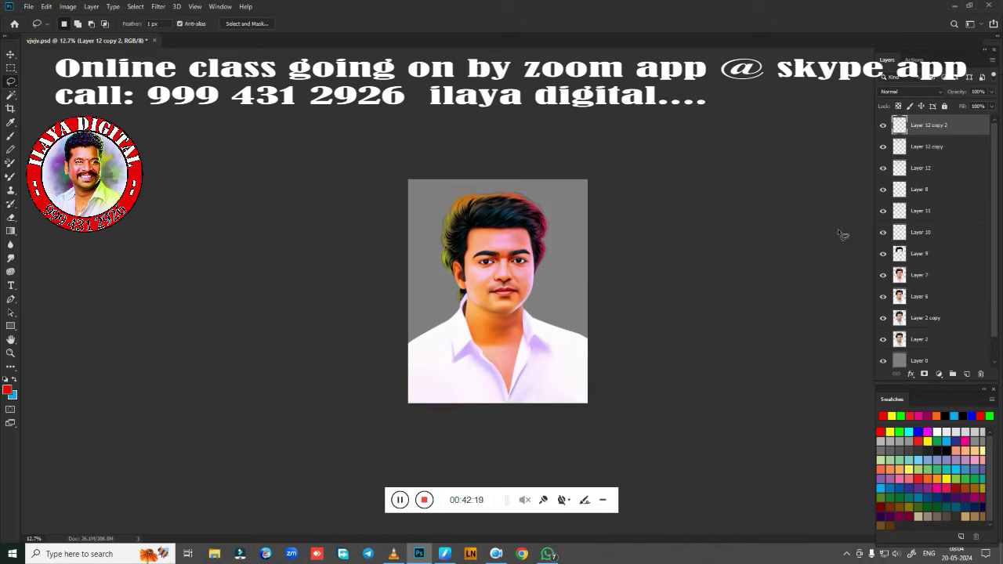
key("ctrl+z")
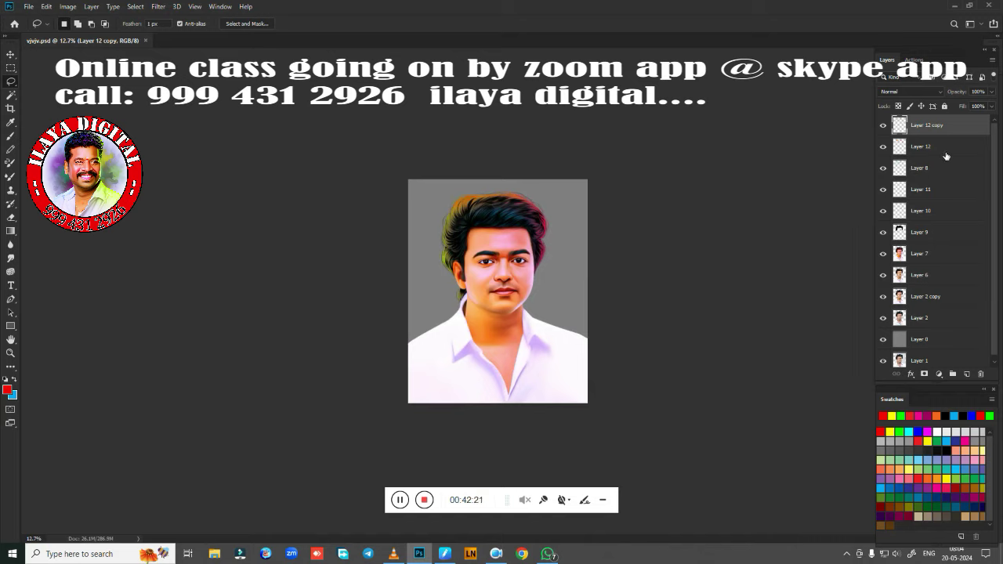
left_click(943, 149, "shift")
left_click(943, 169, "shift")
left_click(940, 192, "shift")
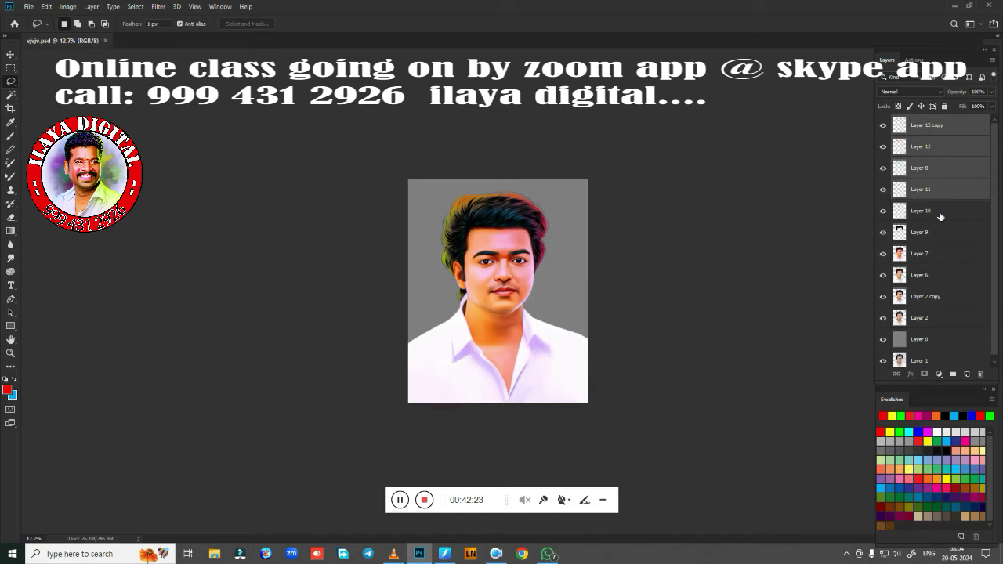
left_click(940, 214, "shift")
left_click(939, 234, "shift")
left_click(938, 258, "shift")
Step: Add Layer 6 and Layer 2 copy, group them all, then duplicate and merge the group
left_click(883, 275)
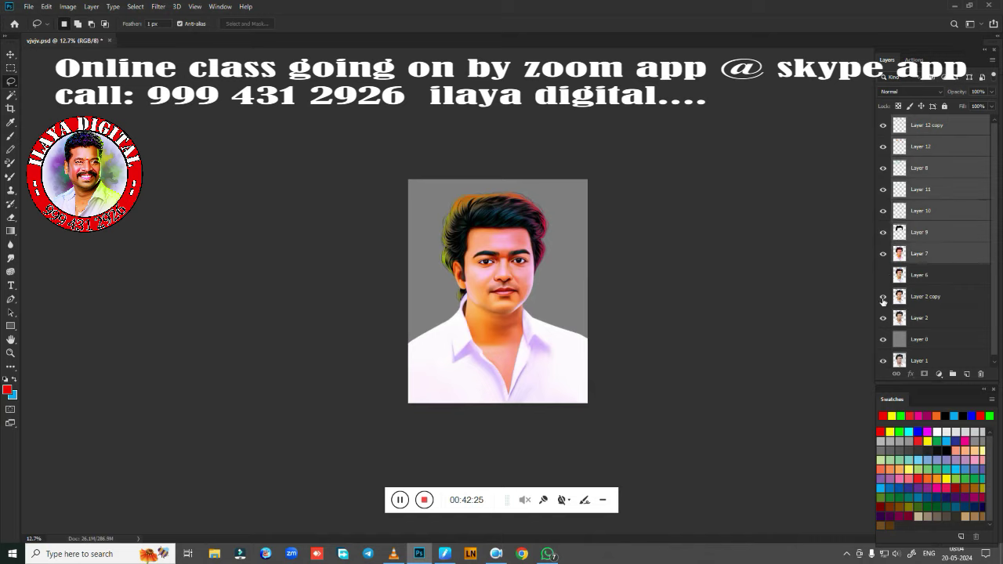
left_click(938, 279, "shift")
left_click(938, 298, "shift")
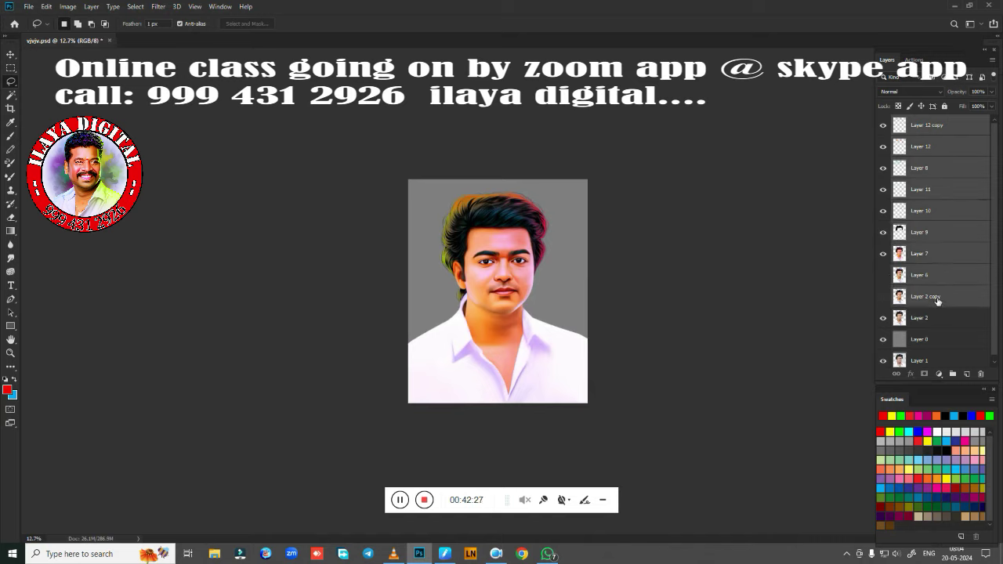
key("ctrl+g")
key("ctrl+j")
key("ctrl+e")
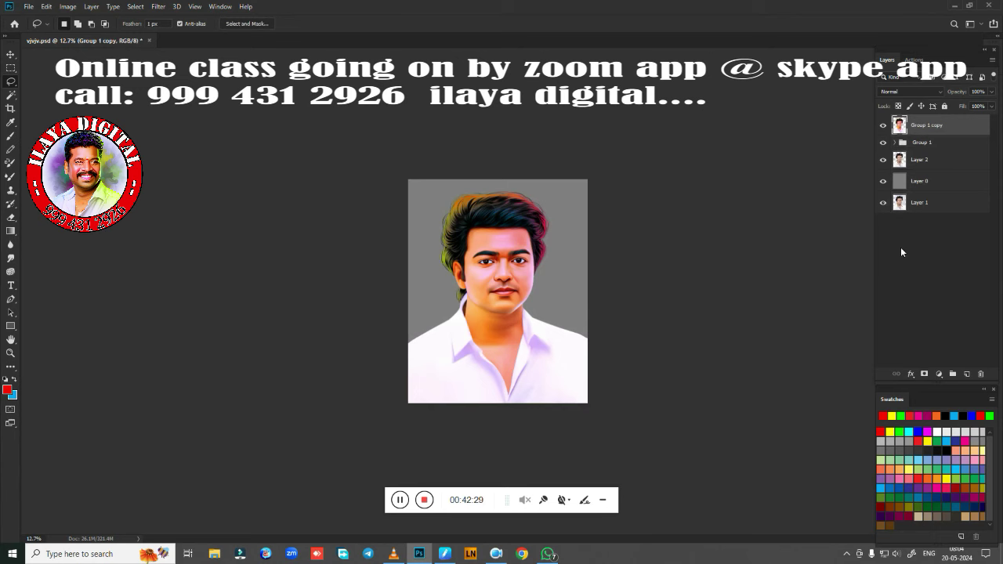
Step: Compare the merged copy against the original, expand Group 1 and delete Group 1 copy
key("ctrl+0")
left_click(883, 142)
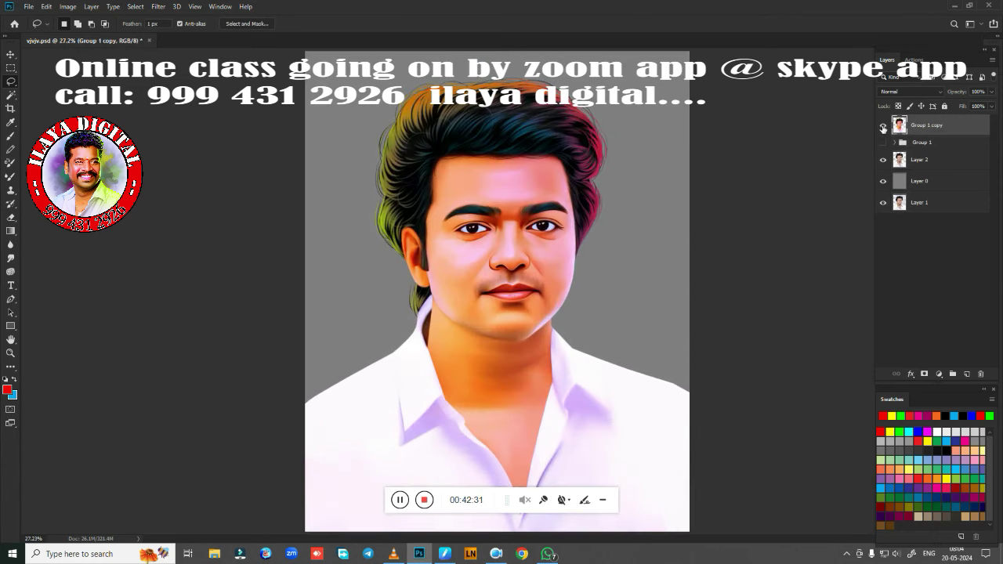
left_click(882, 126)
double_click(881, 127)
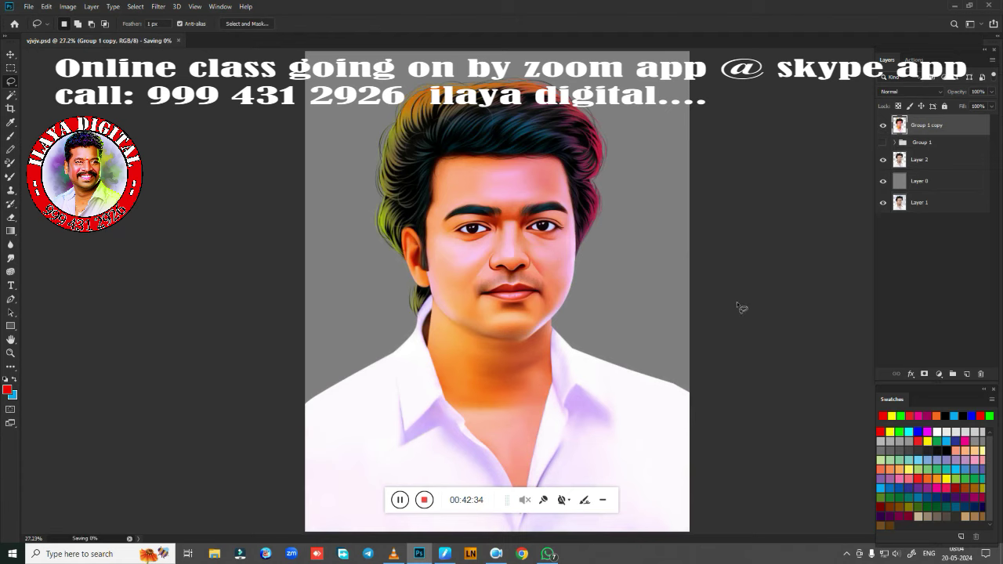
scroll(721, 320, "down", 2)
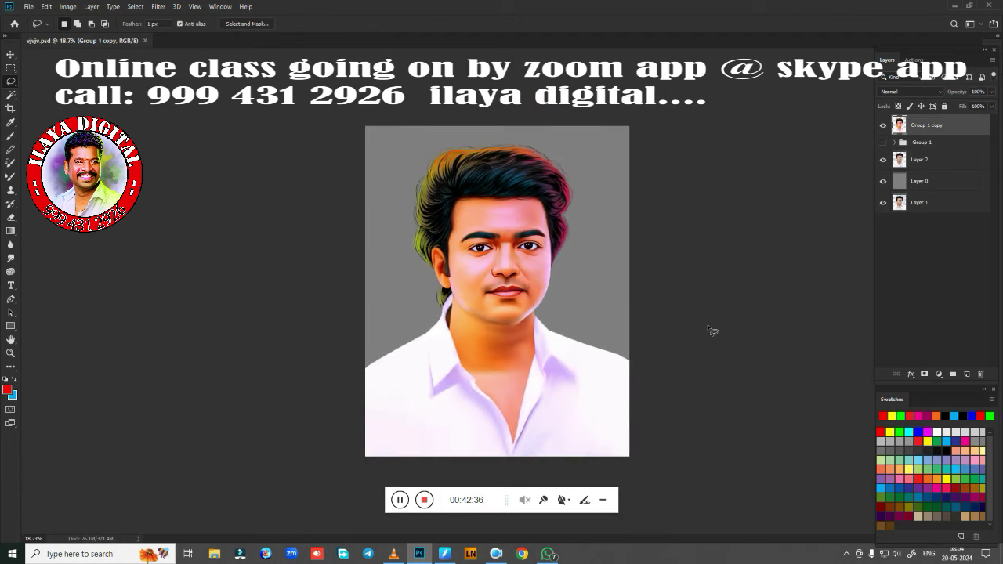
scroll(705, 317, "up", 2)
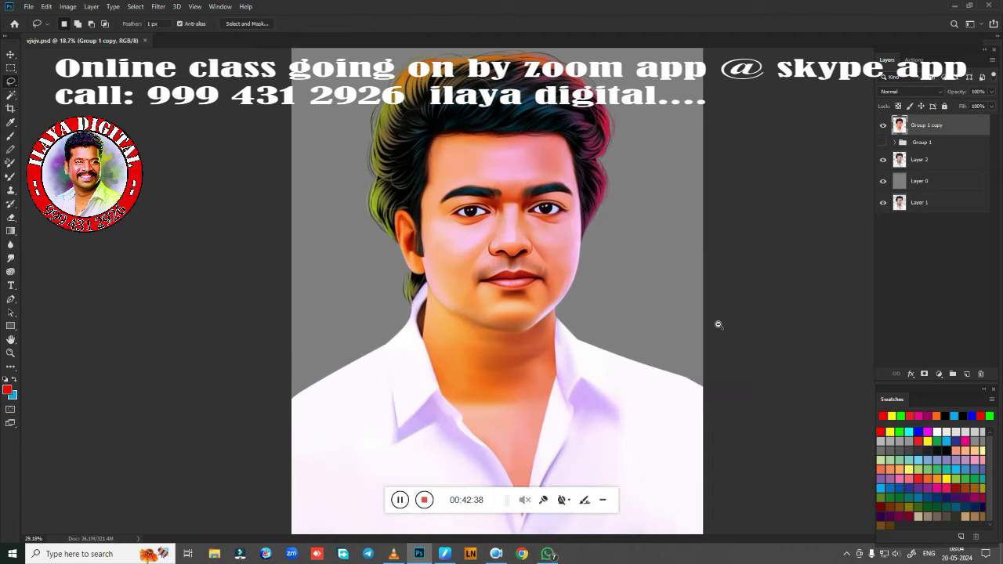
scroll(716, 325, "down", 2)
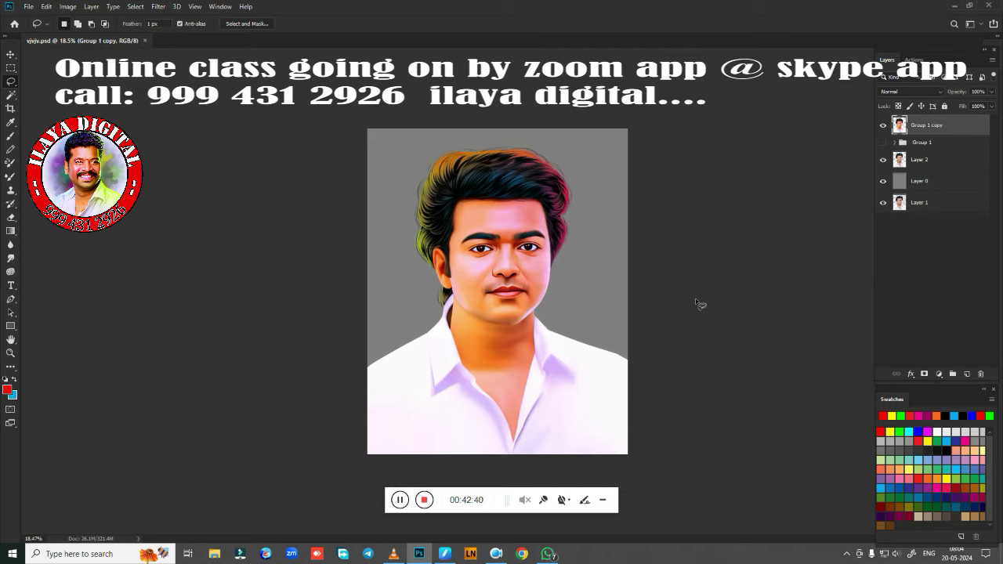
left_click(894, 142)
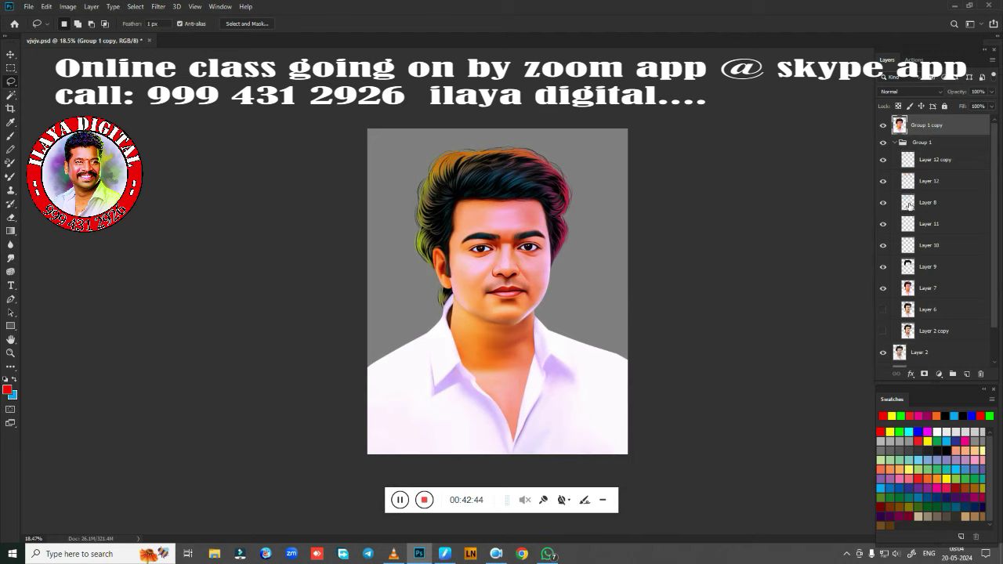
key("Delete")
Step: Add a new empty Layer 13 above Layer 7 and switch to the Brush tool
left_click(947, 265)
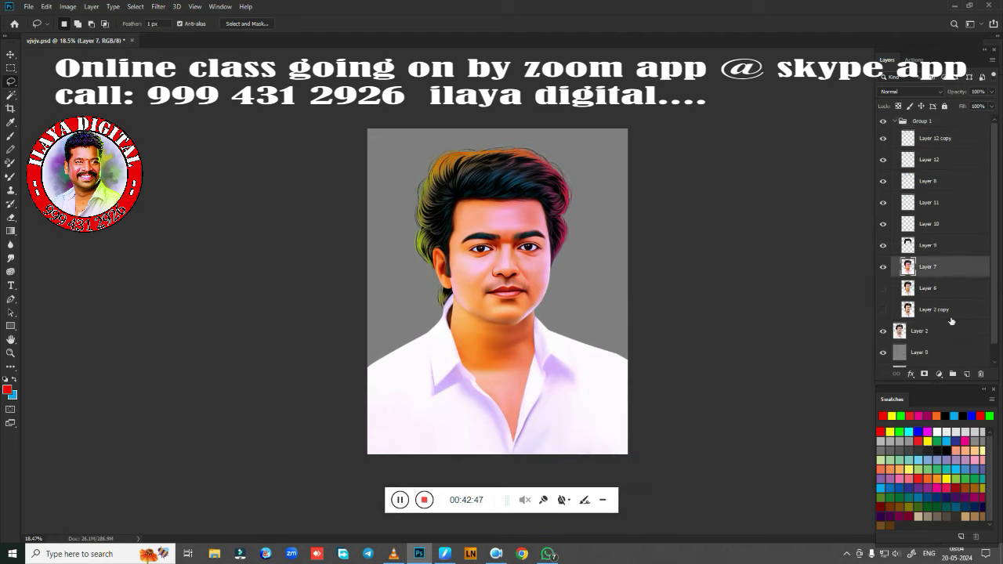
left_click(966, 375)
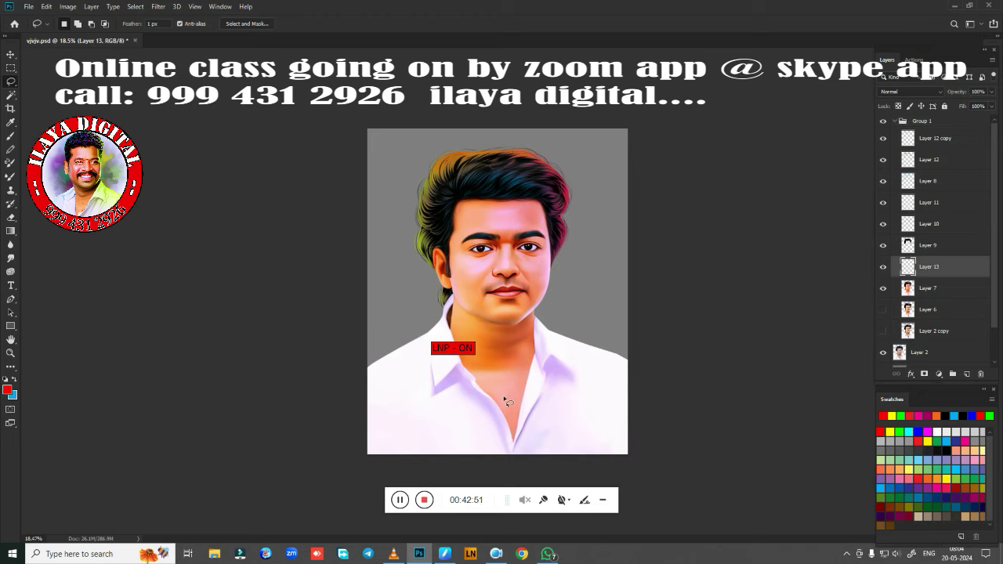
key("b")
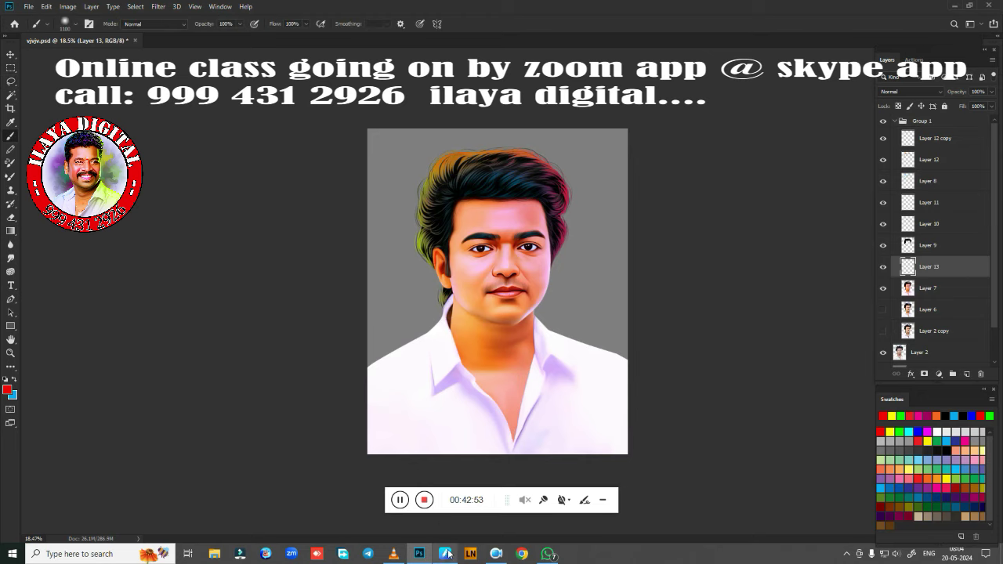
Step: Set the tablet pen's pressure curve to Hard
left_click(444, 554)
left_click(718, 118)
left_click(444, 554)
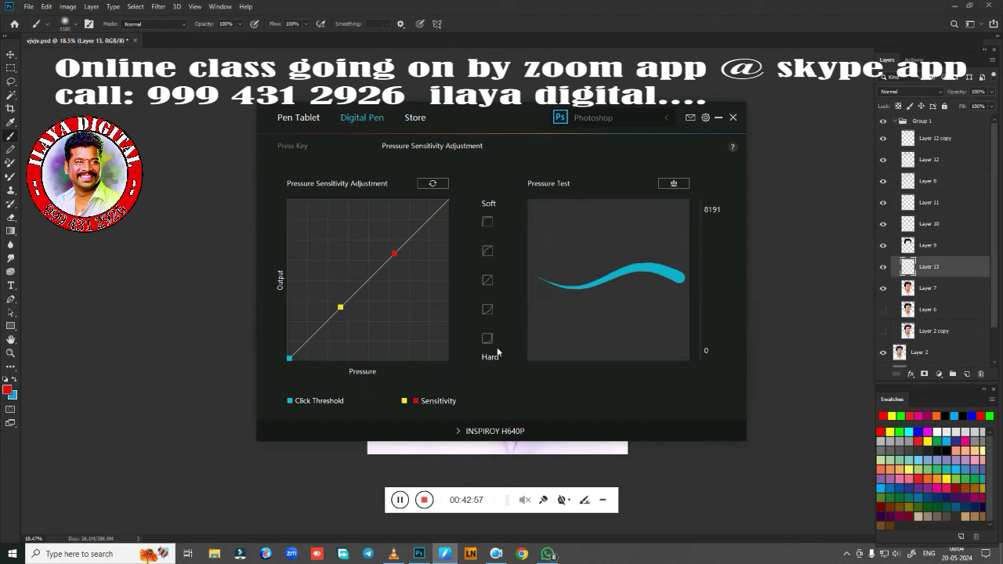
left_click(486, 339)
left_click(717, 118)
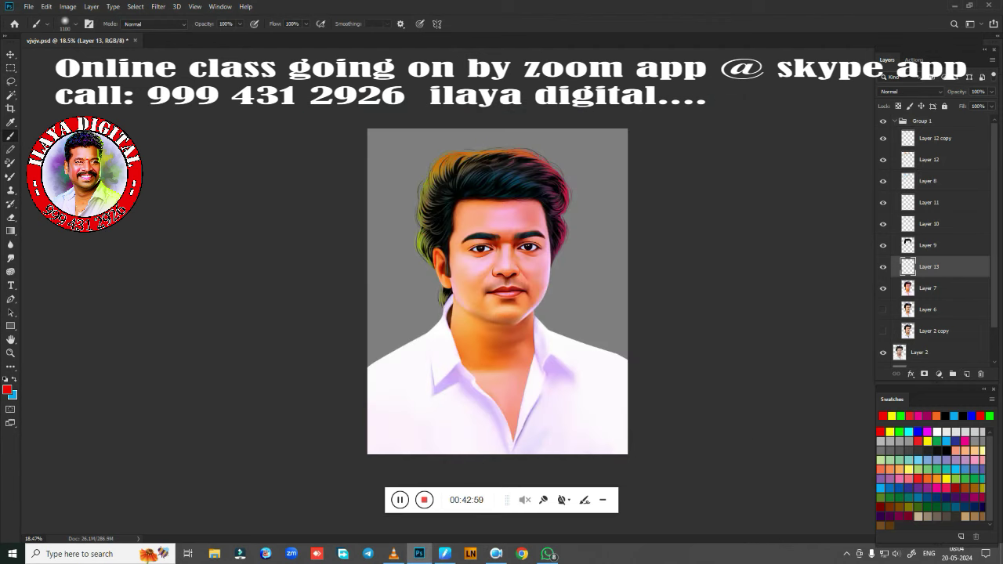
right_click(584, 315)
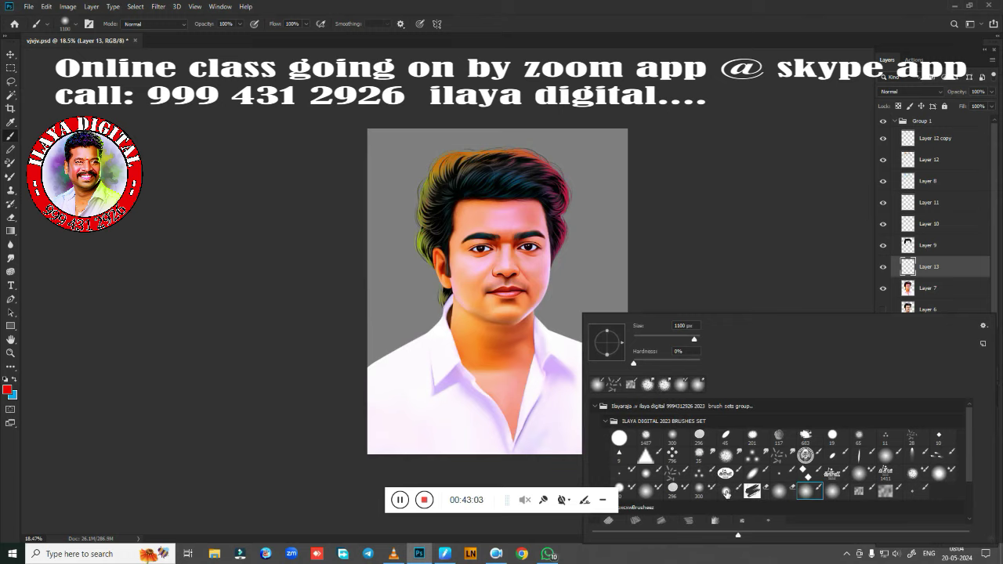
Step: Choose a soft round brush preset and try the white and magenta swatches
left_click(727, 491)
left_click(673, 23)
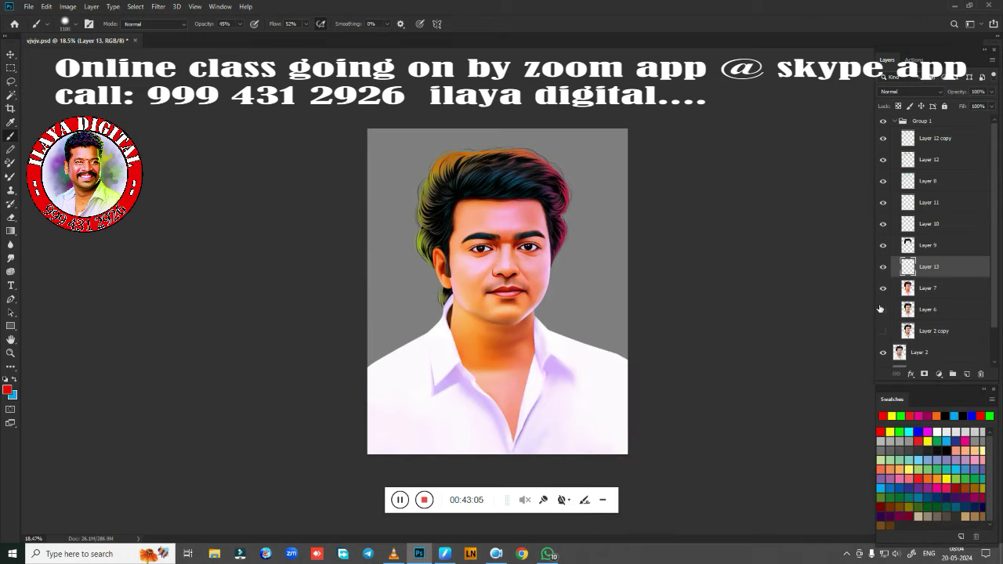
left_click(939, 430)
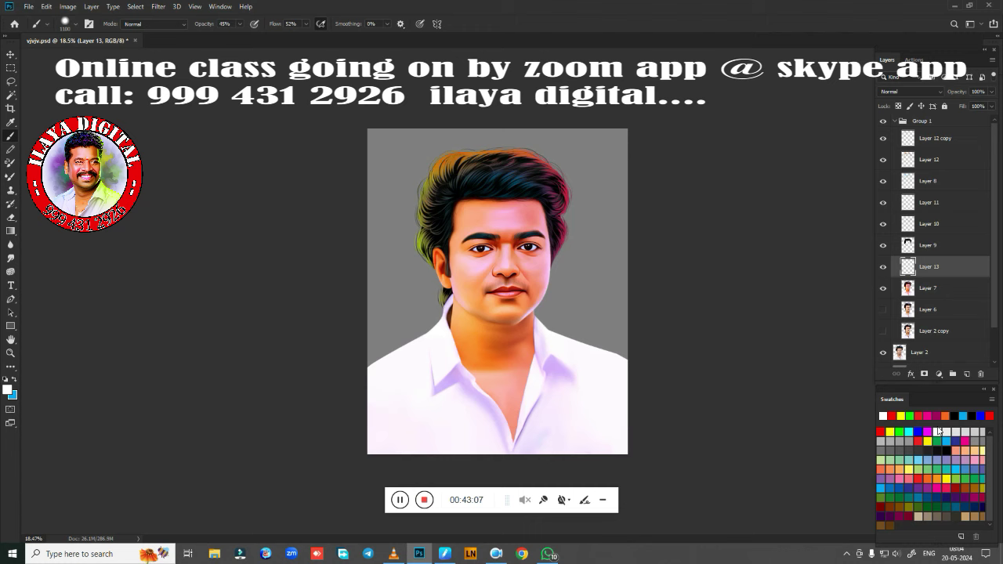
scroll(548, 314, "up", 5)
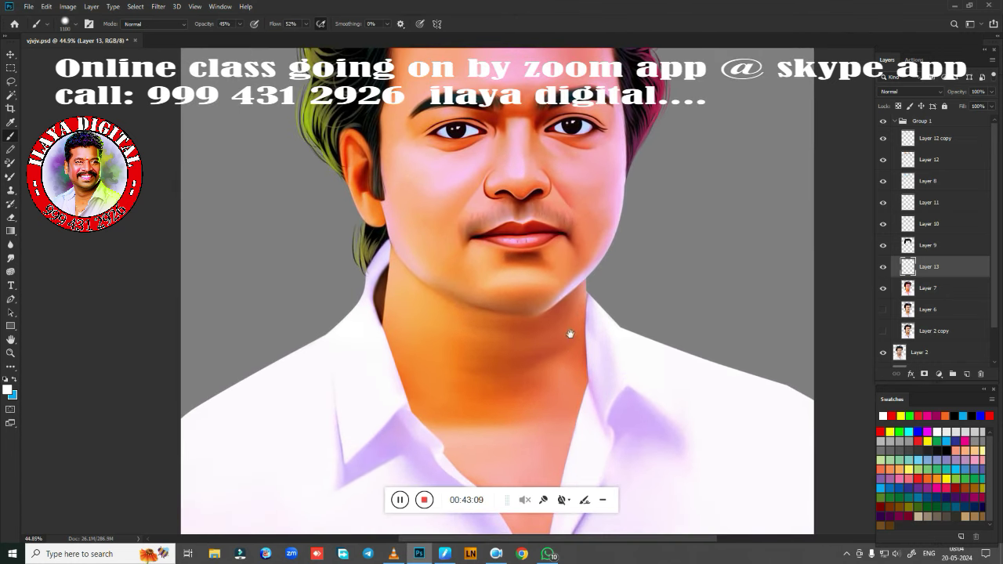
scroll(513, 364, "up", 2)
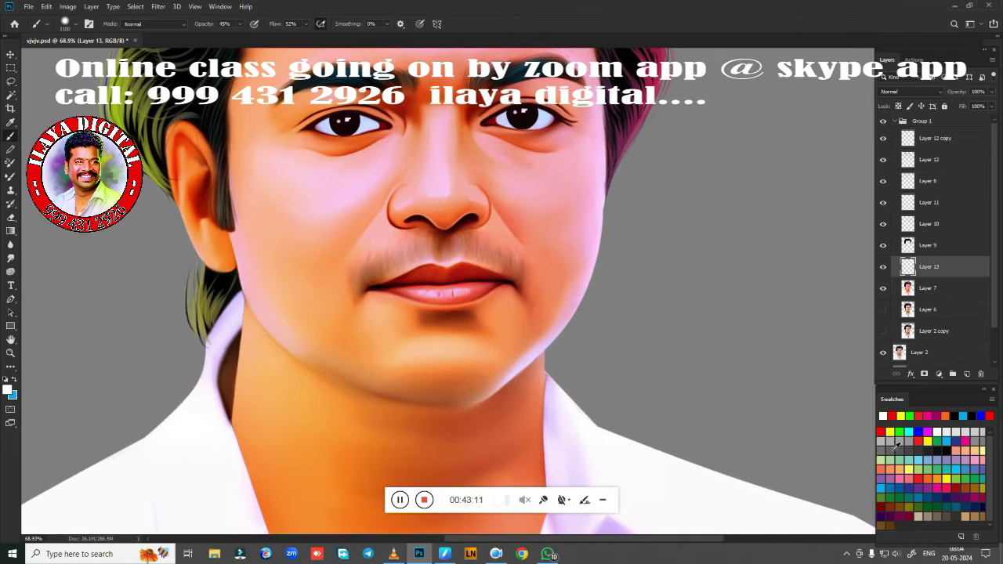
left_click(928, 431)
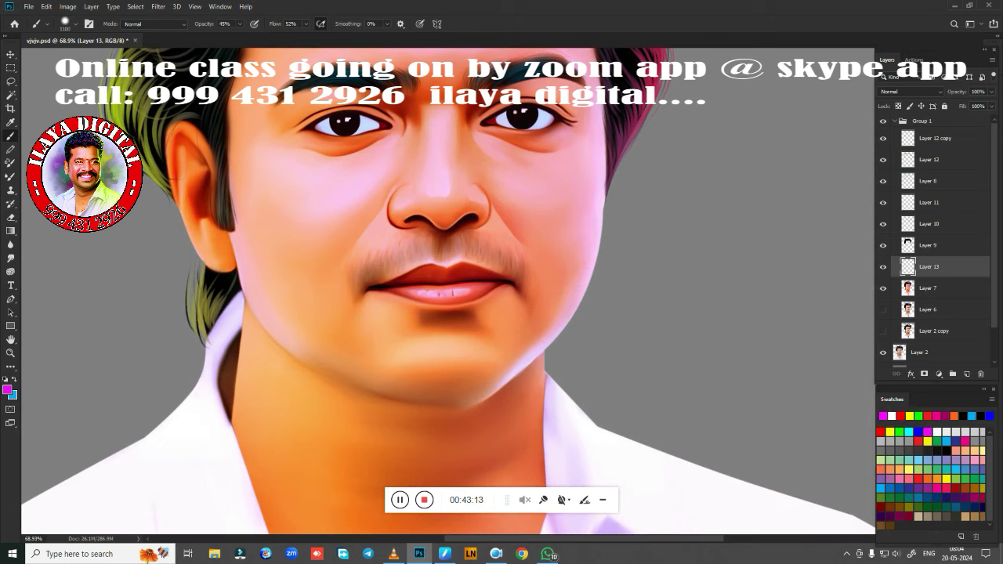
Step: Pick a pale pink painting colour in the Color Picker
left_click(7, 389)
left_click(728, 331)
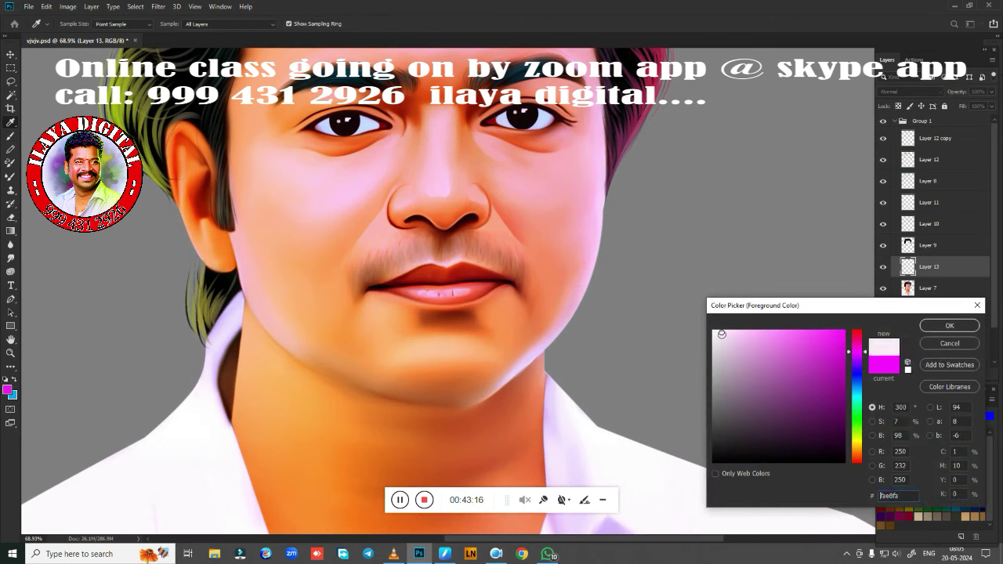
left_click(949, 326)
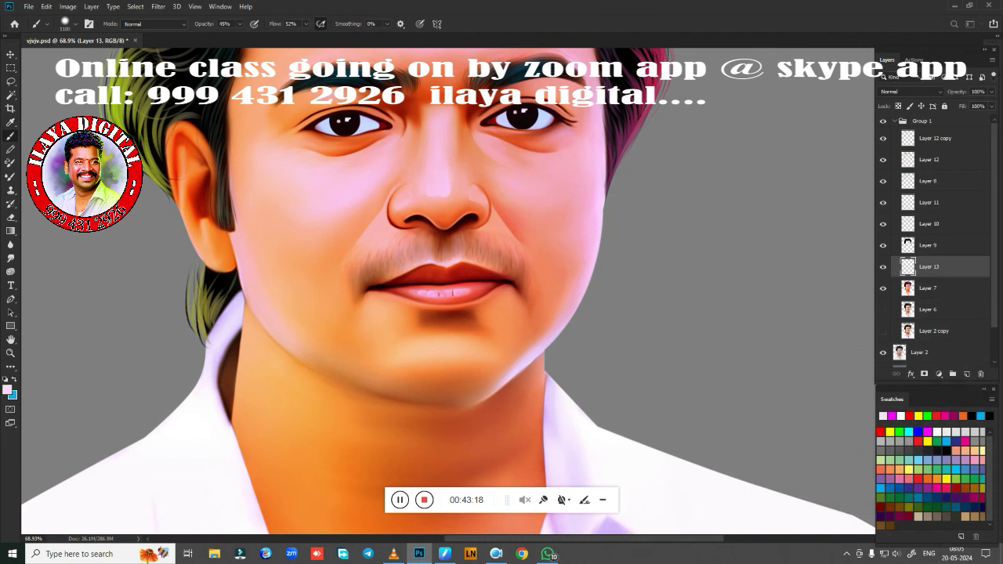
scroll(502, 314, "up", 3)
scroll(515, 259, "down", 2)
Step: Paint soft highlights along the nose bridge, below the nose tip, the left nostril and upper lip
scroll(559, 363, "up", 4)
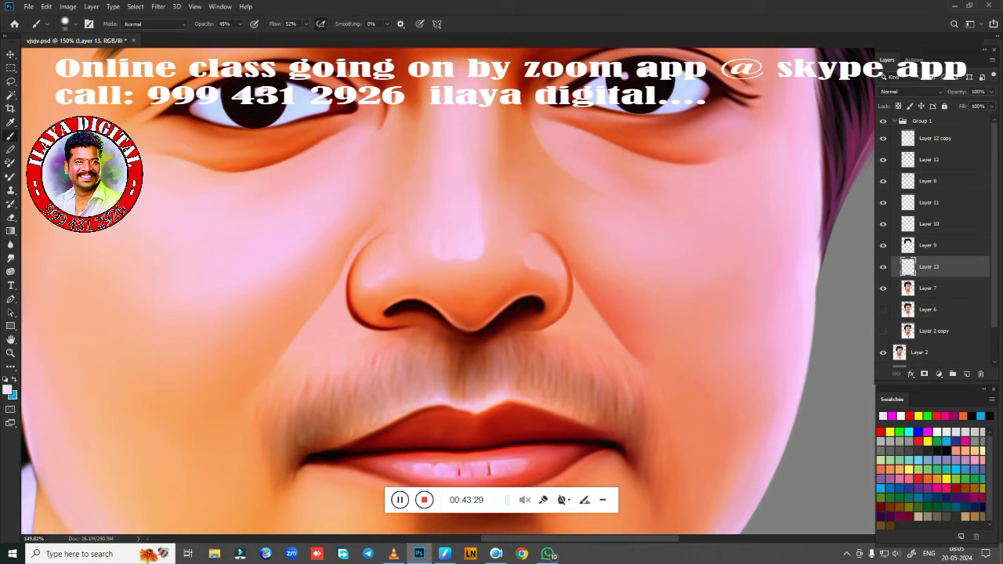
left_click_drag(446, 249, 445, 215)
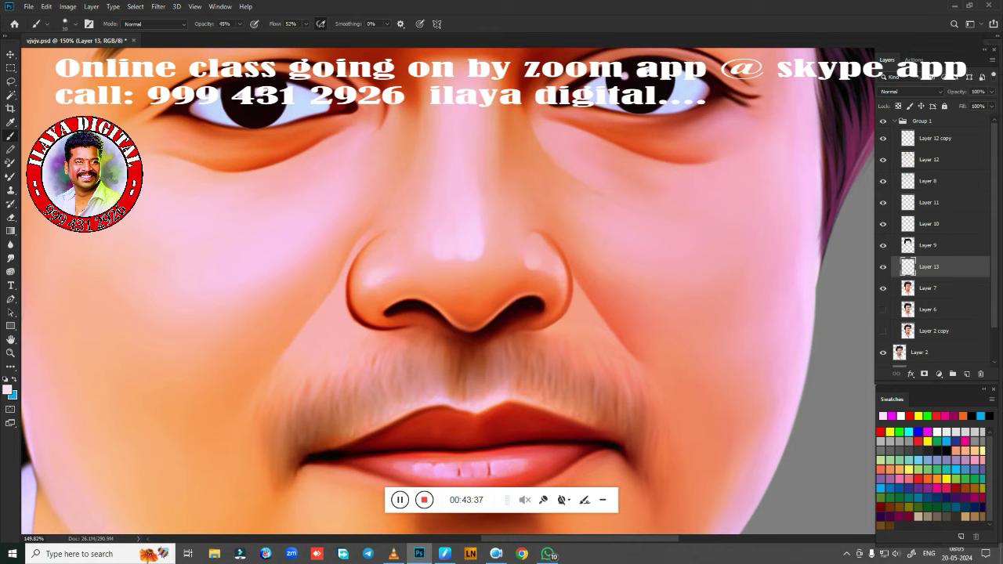
left_click_drag(437, 304, 465, 334)
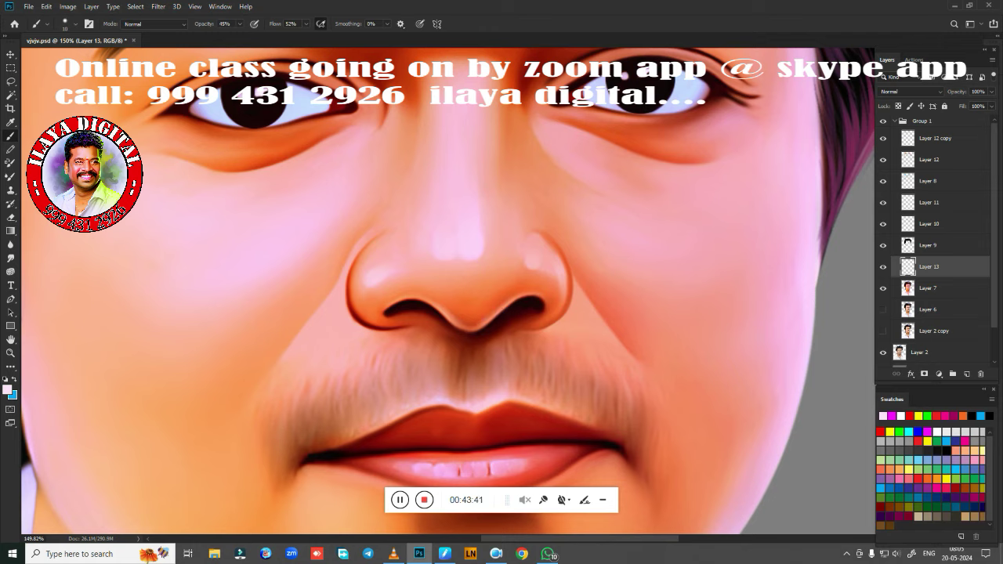
key("bracketright")
key("bracketright")
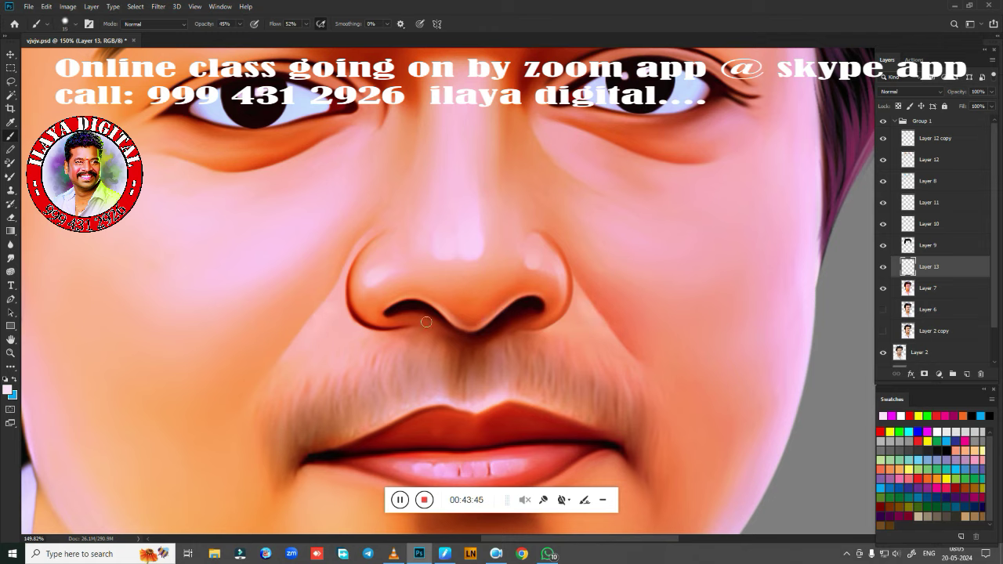
left_click_drag(426, 321, 401, 321)
left_click_drag(474, 409, 439, 398)
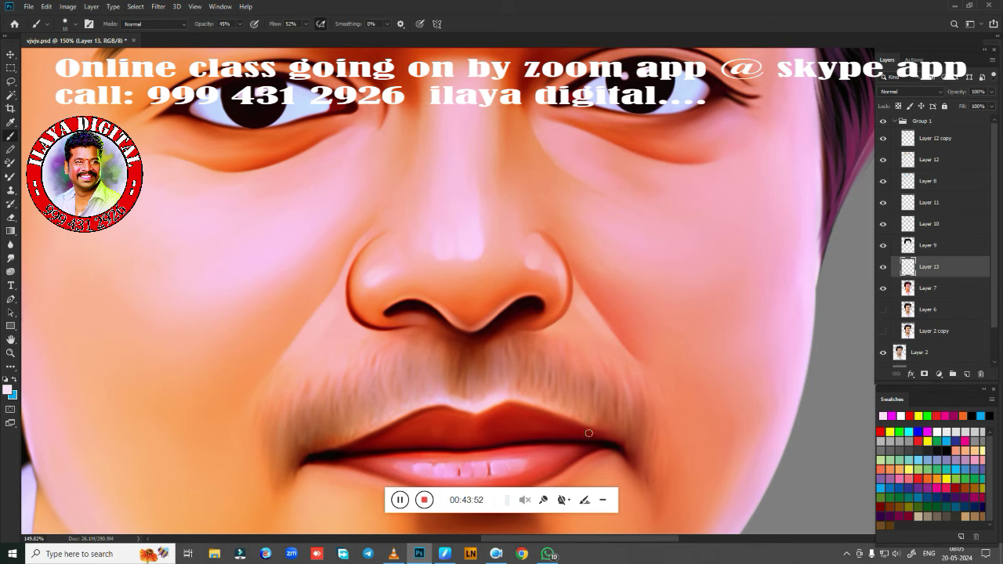
Step: Whiten and define the teeth and paint a shadow under the lower lip
left_click_drag(589, 433, 624, 249)
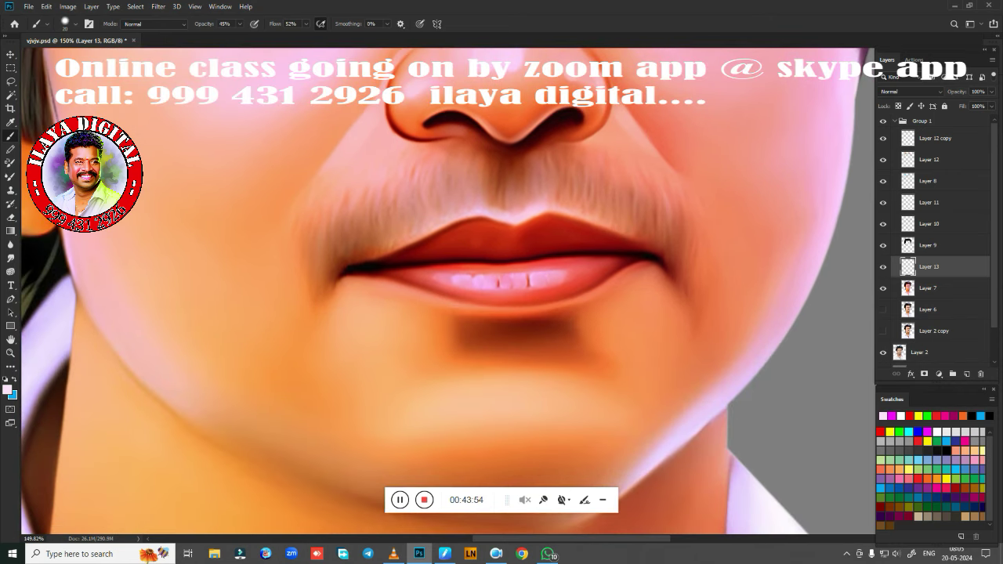
key("bracketleft")
key("bracketleft")
key("bracketright")
key("bracketright")
left_click_drag(505, 287, 445, 280)
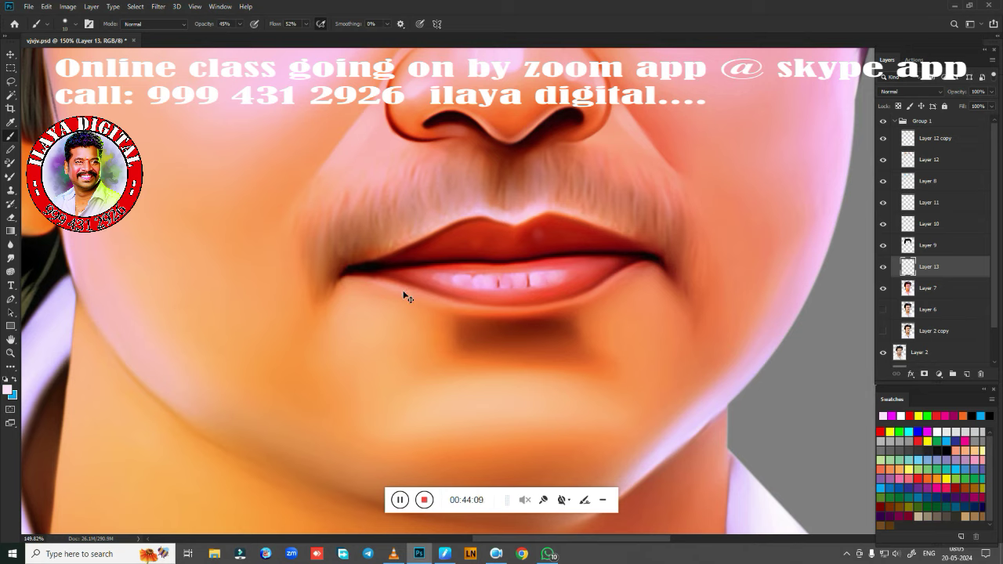
left_click_drag(430, 298, 587, 292)
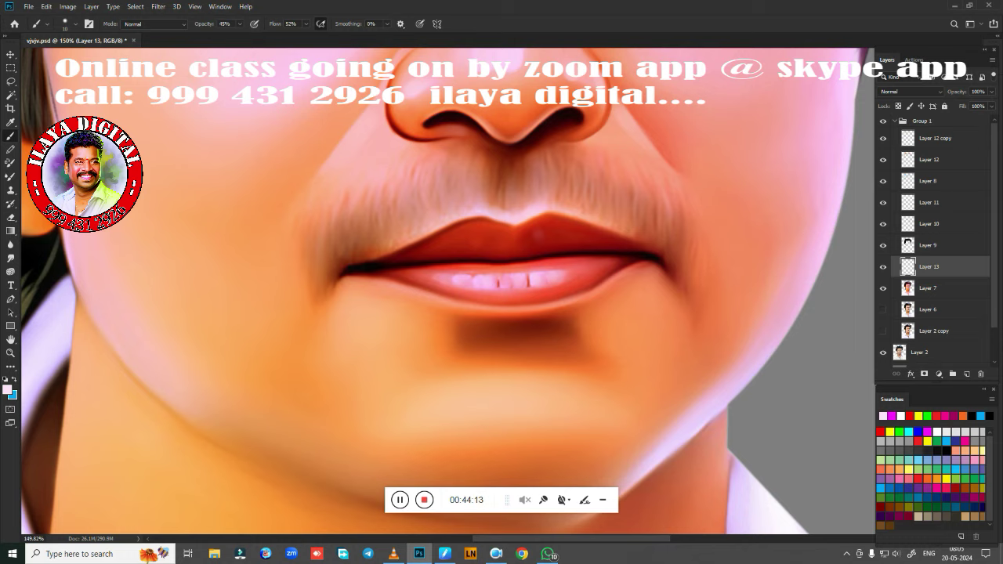
Step: Shade and lighten the jawline edge and soften the neck crease
scroll(627, 383, "down", 5)
scroll(605, 381, "up", 3)
scroll(593, 298, "up", 2)
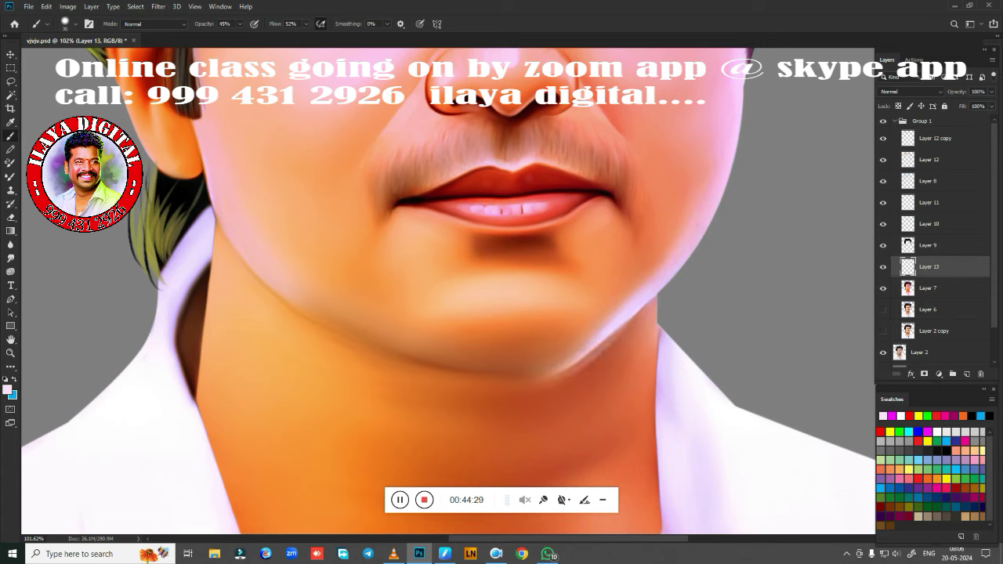
left_click_drag(629, 322, 550, 379)
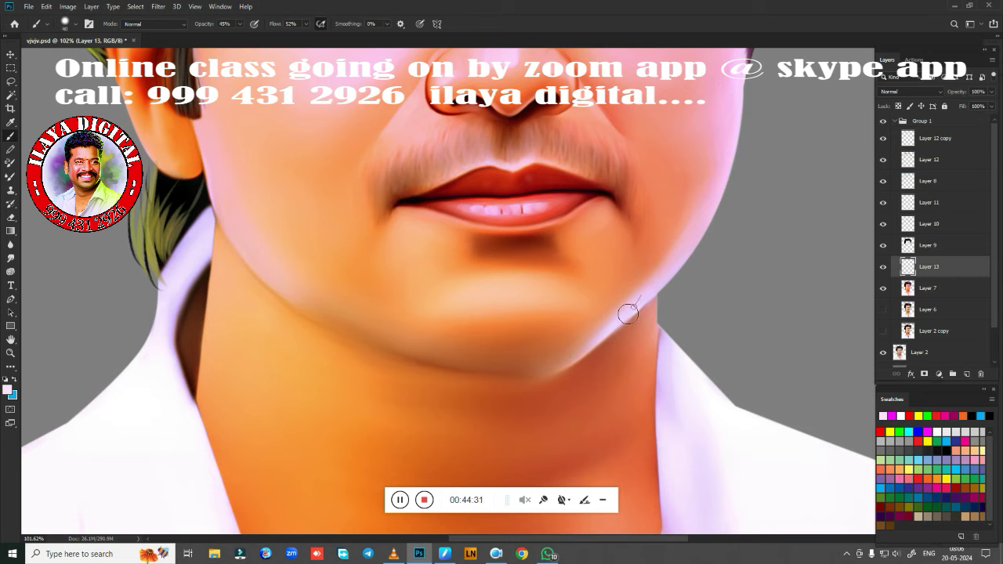
left_click_drag(631, 310, 498, 384)
left_click_drag(603, 345, 501, 374)
left_click_drag(596, 327, 505, 380)
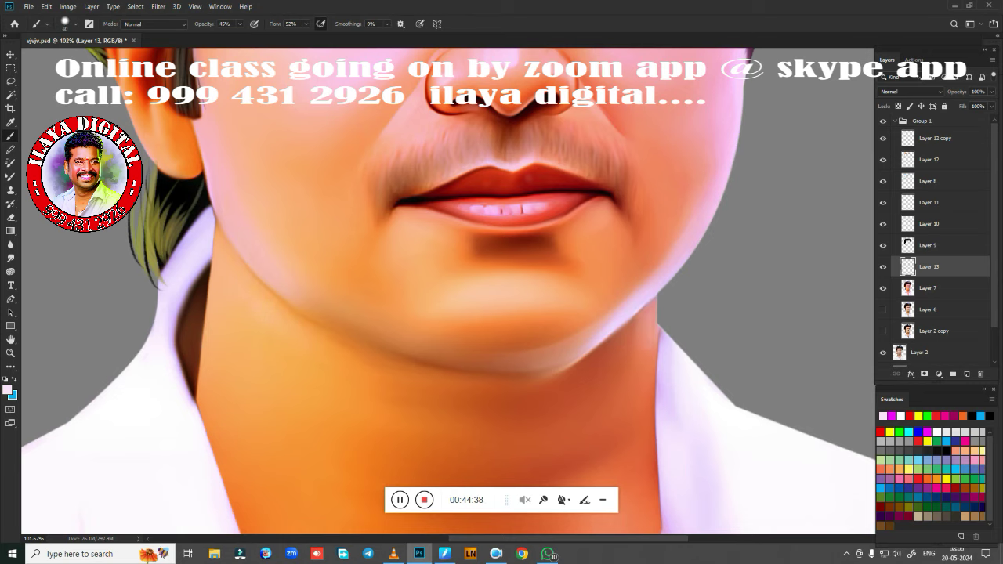
left_click_drag(403, 384, 458, 365)
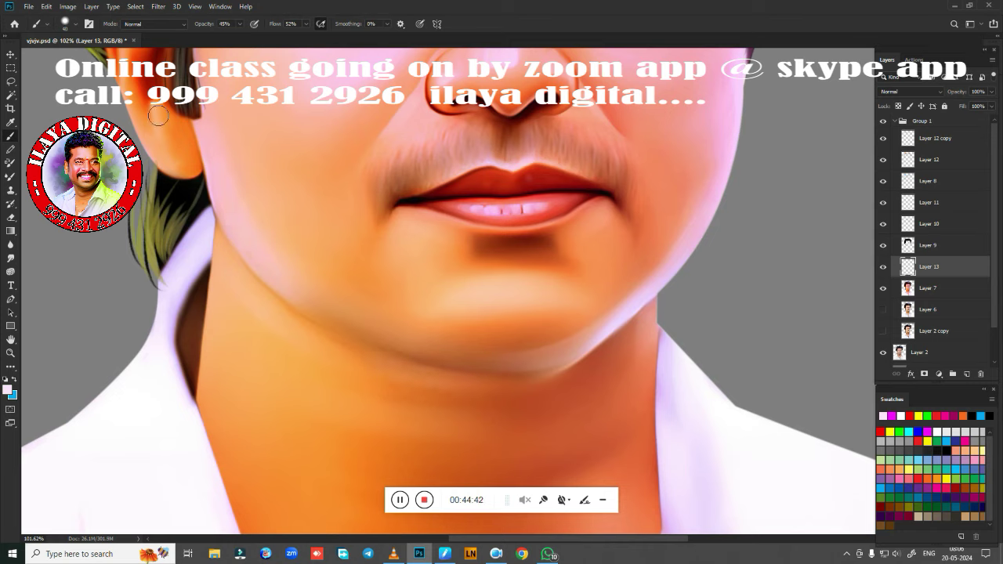
Step: Clean up the ear edge and paint a light highlight along it with a smaller brush
left_click_drag(168, 145, 179, 174)
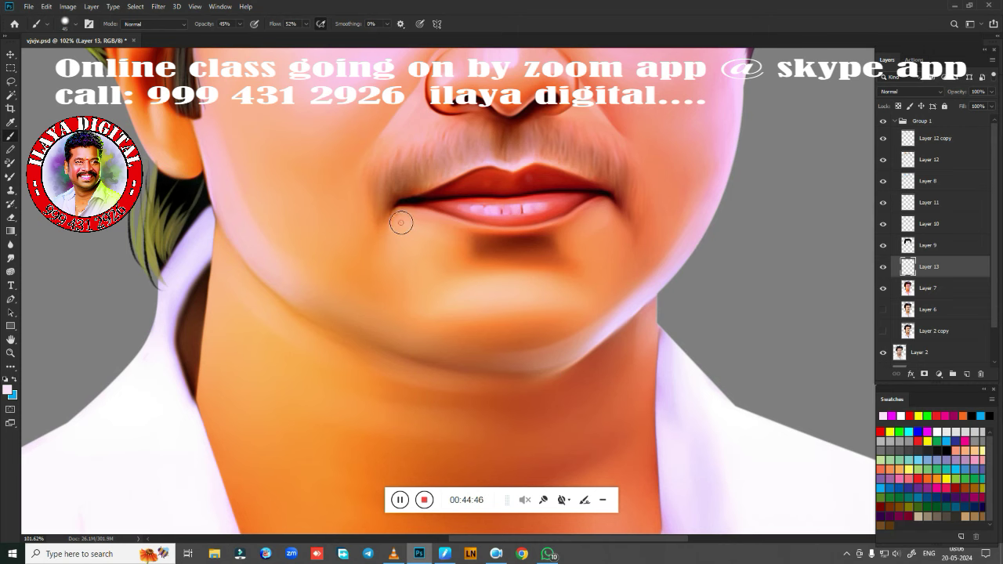
left_click_drag(391, 196, 492, 359)
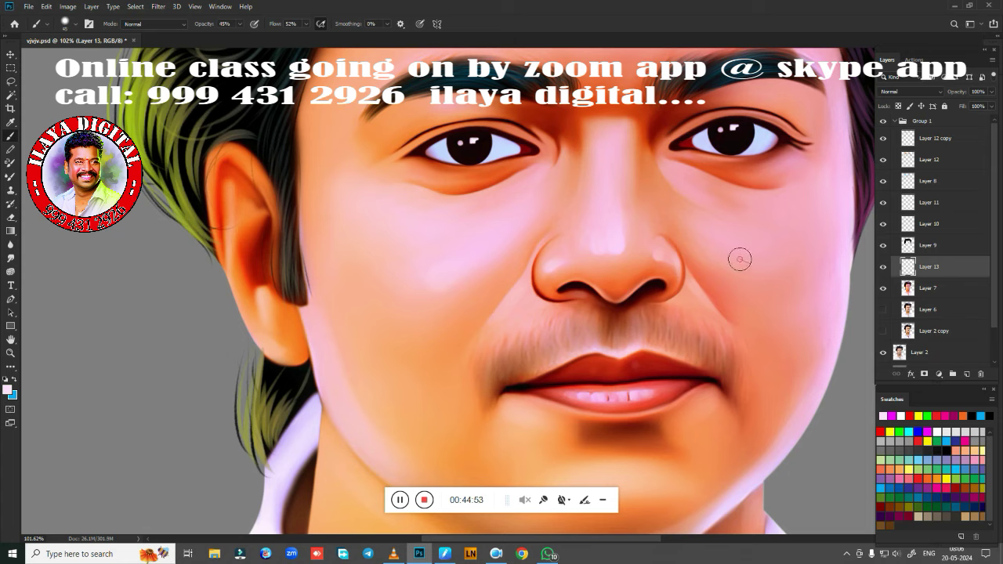
key("bracketleft")
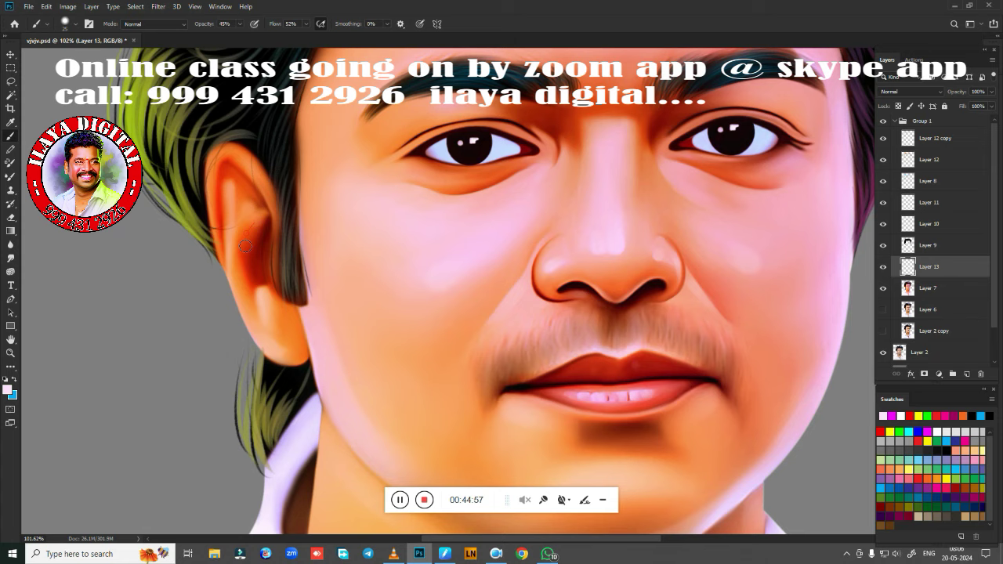
left_click_drag(274, 203, 274, 236)
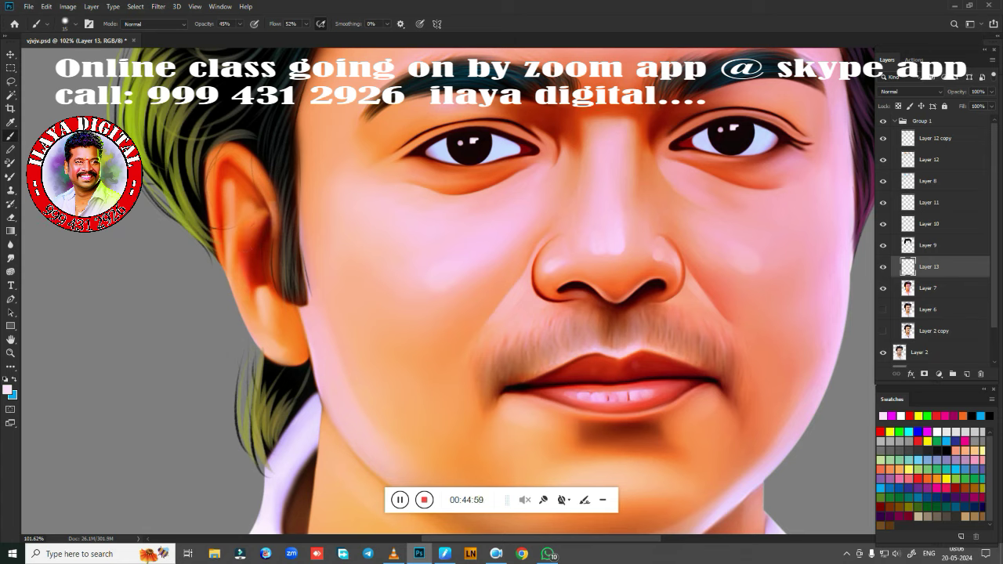
Step: Add faint highlights above both eyes and a light stroke along the forehead edge
key("bracketleft")
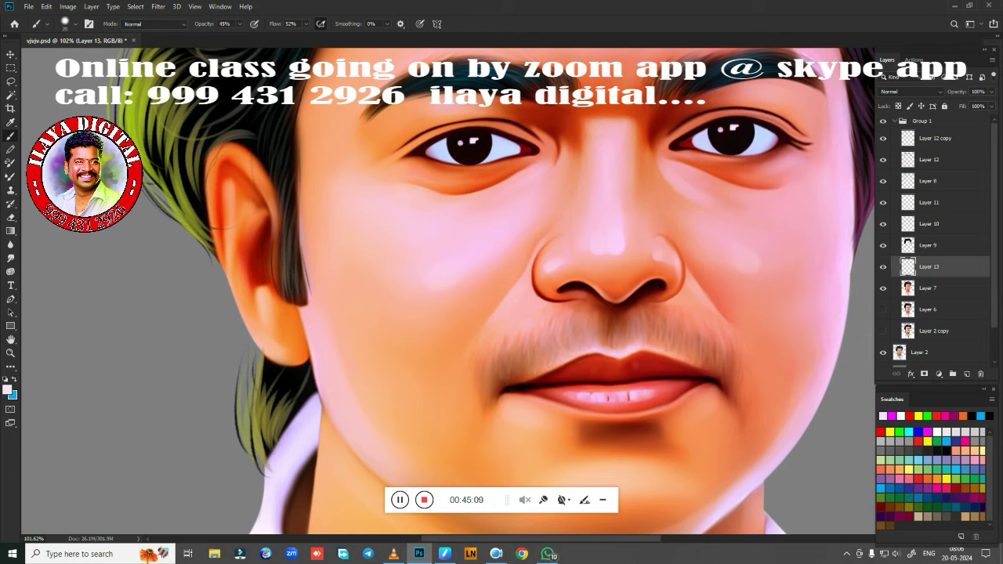
left_click_drag(545, 140, 526, 127)
left_click_drag(739, 113, 721, 113)
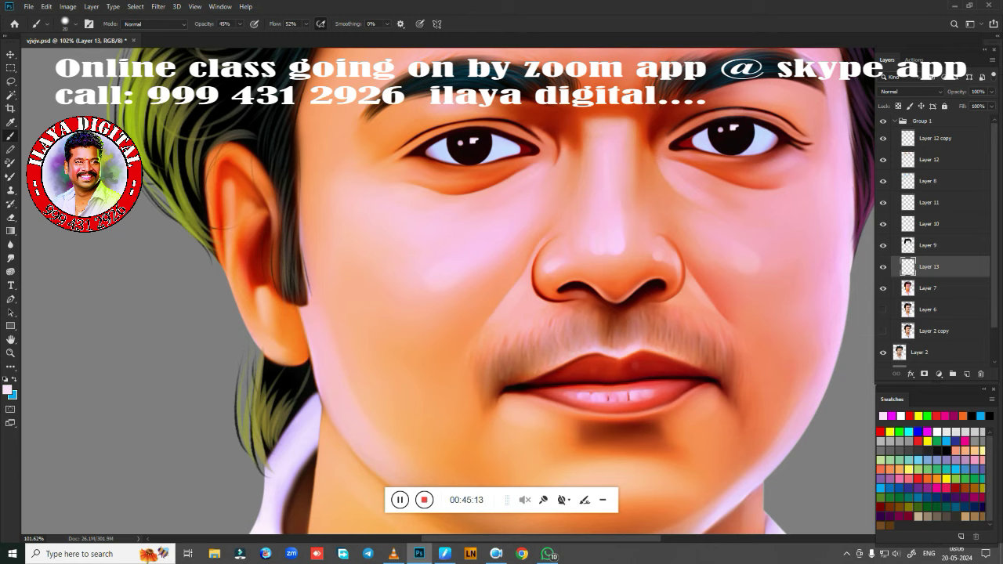
key("bracketleft")
left_click_drag(544, 233, 490, 416)
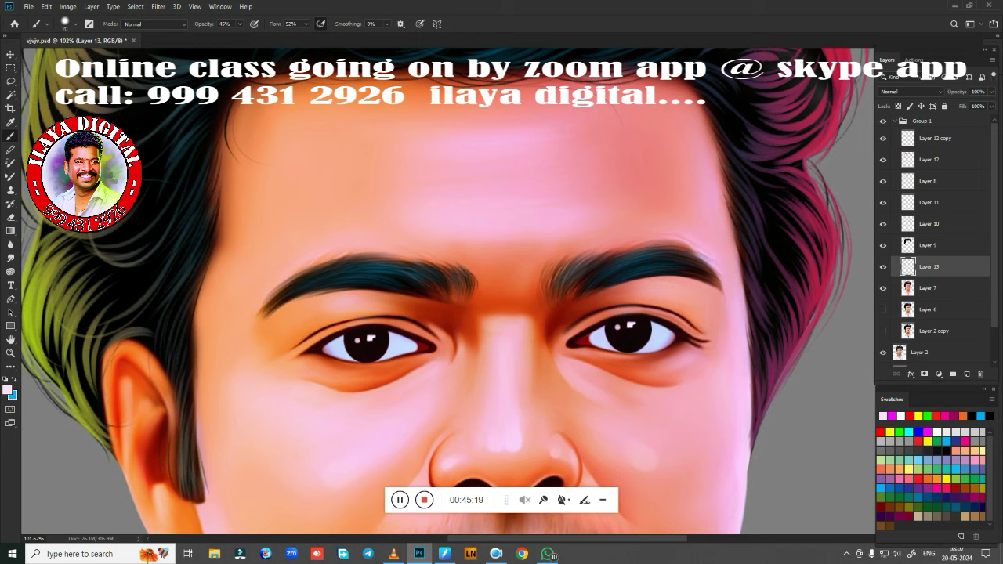
left_click_drag(690, 126, 697, 211)
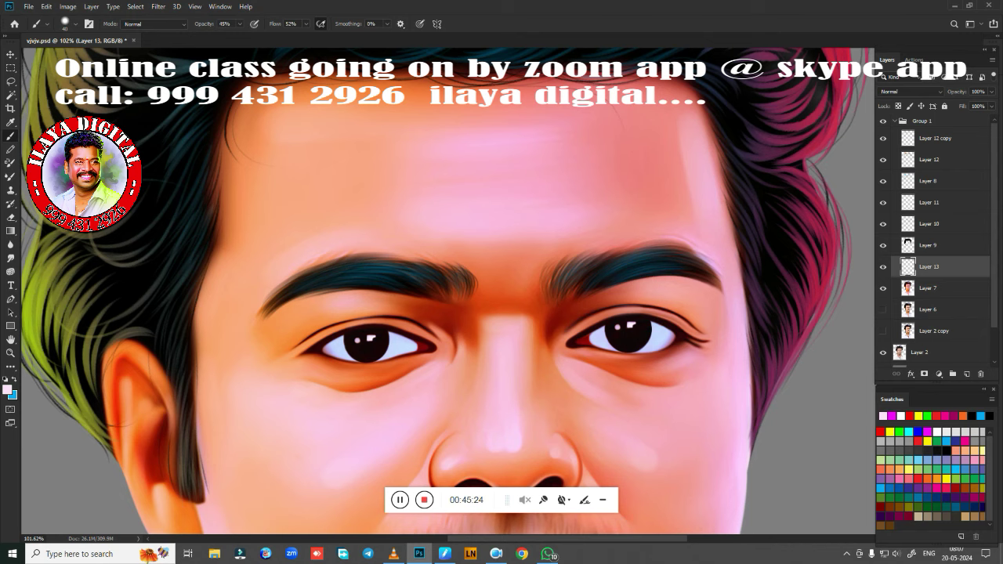
scroll(502, 298, "down", 3)
Step: Brush a soft highlight down the chest, pick white from Swatches and zoom out to the whole portrait
scroll(613, 314, "down", 2)
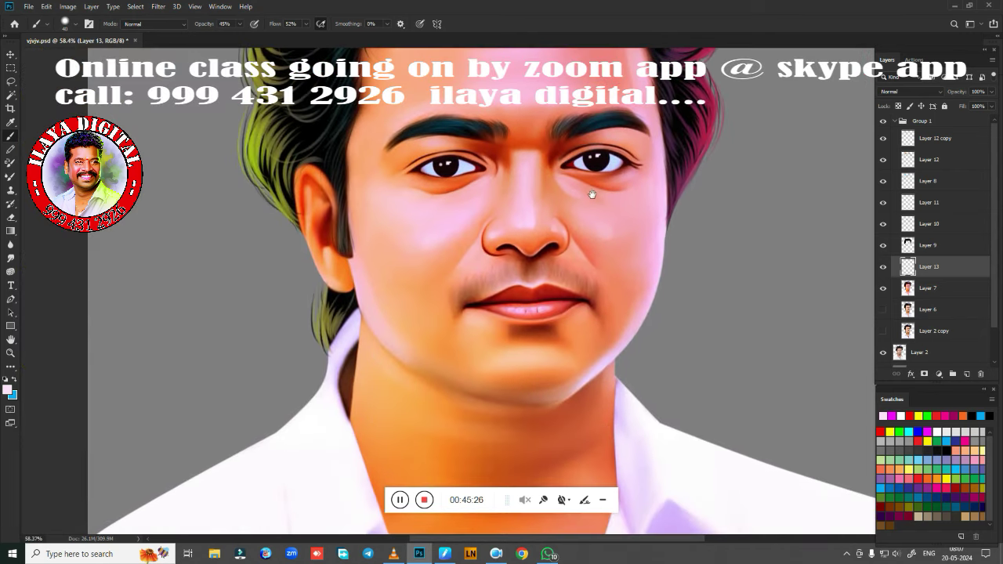
left_click_drag(613, 374, 618, 168)
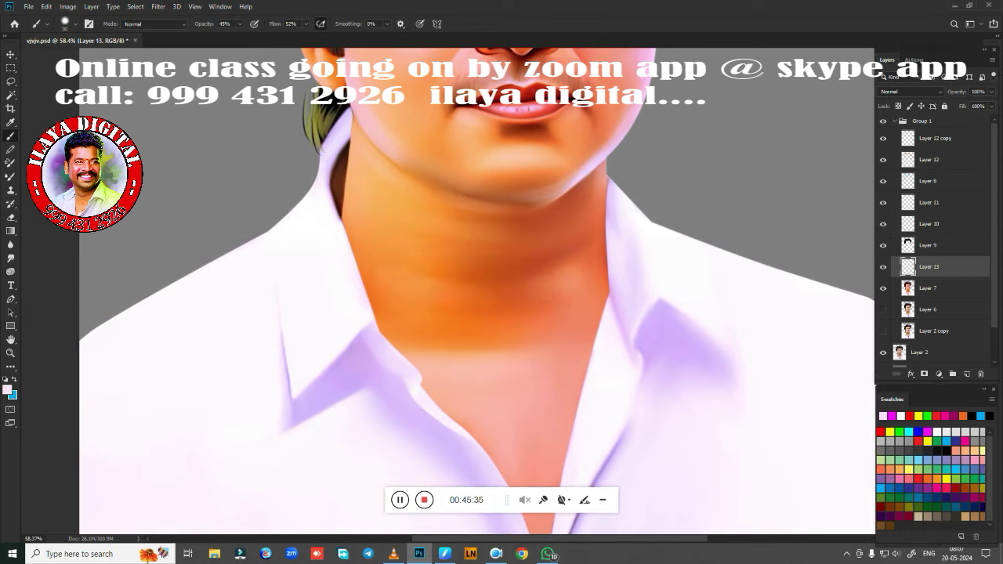
left_click_drag(552, 381, 553, 466)
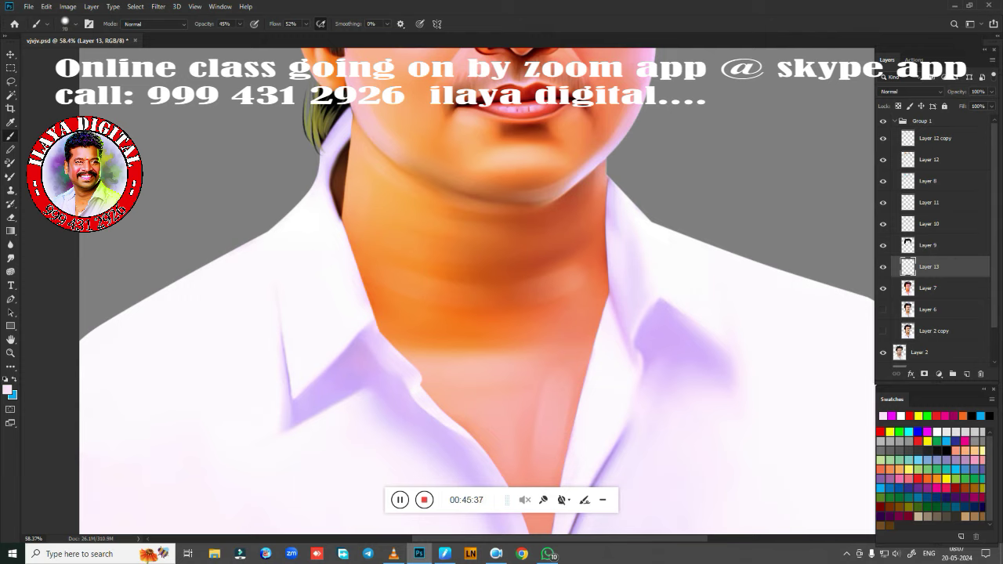
left_click(901, 416)
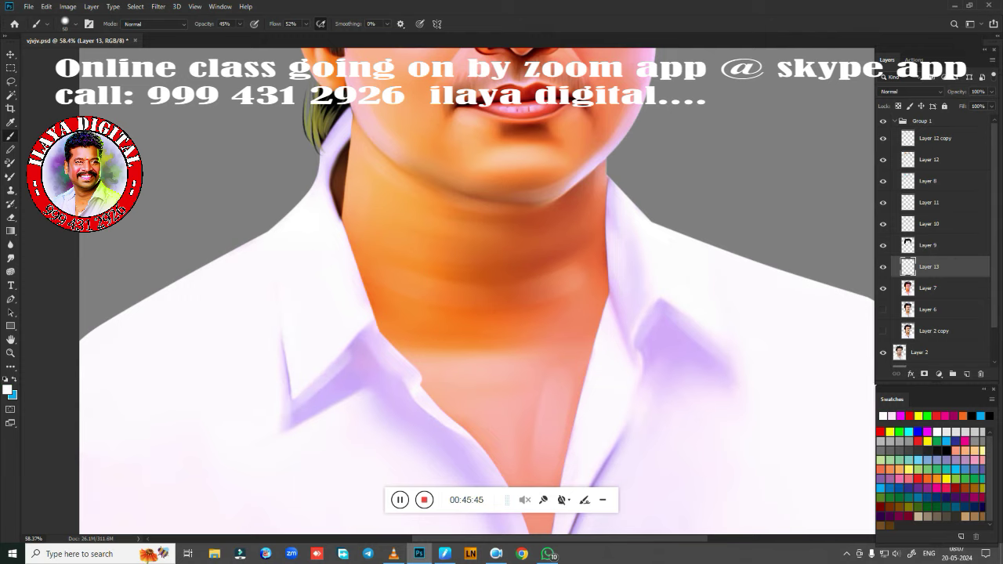
scroll(549, 447, "down", 1)
scroll(581, 462, "down", 1)
scroll(626, 358, "up", 1)
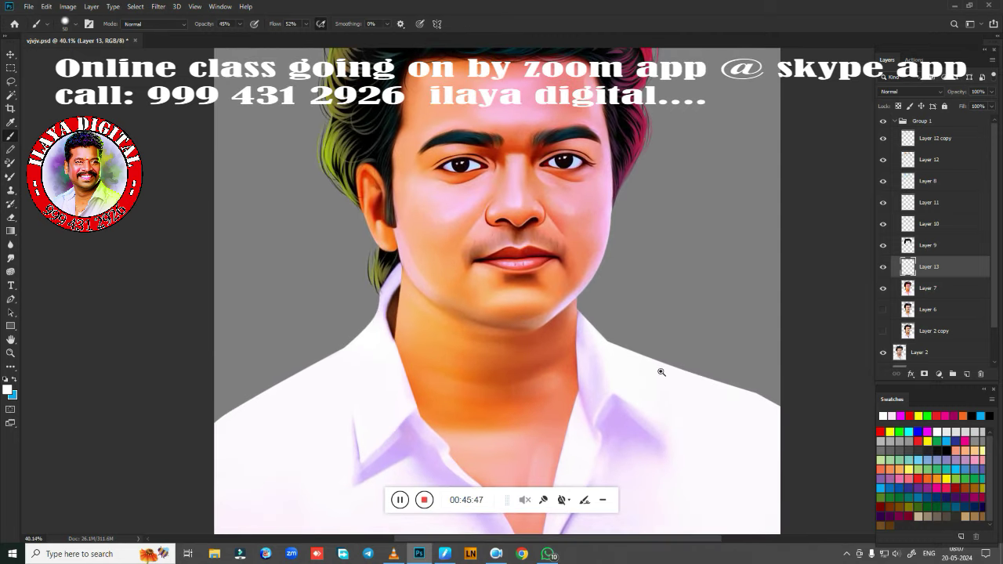
scroll(662, 372, "down", 2)
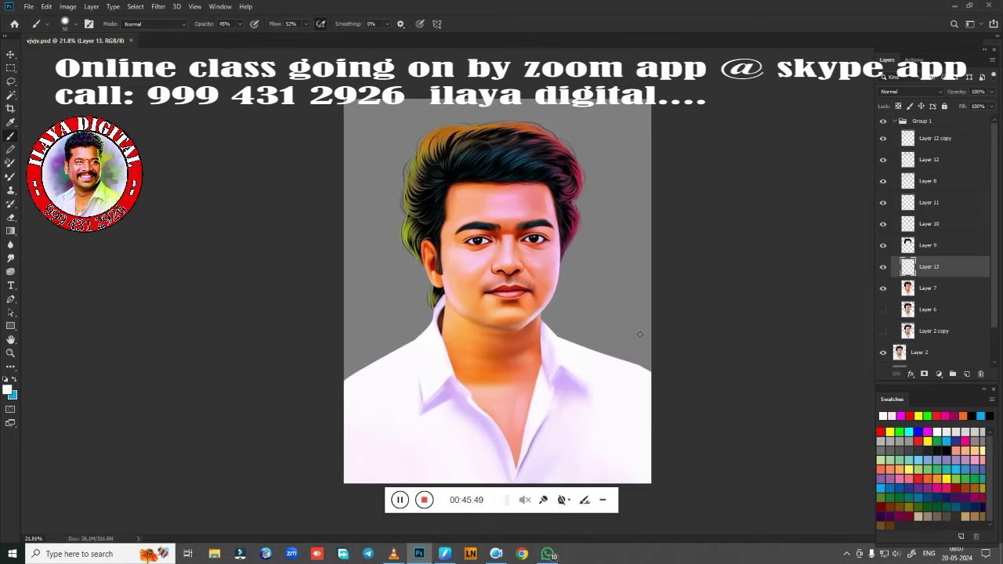
scroll(540, 349, "up", 1)
scroll(400, 405, "up", 1)
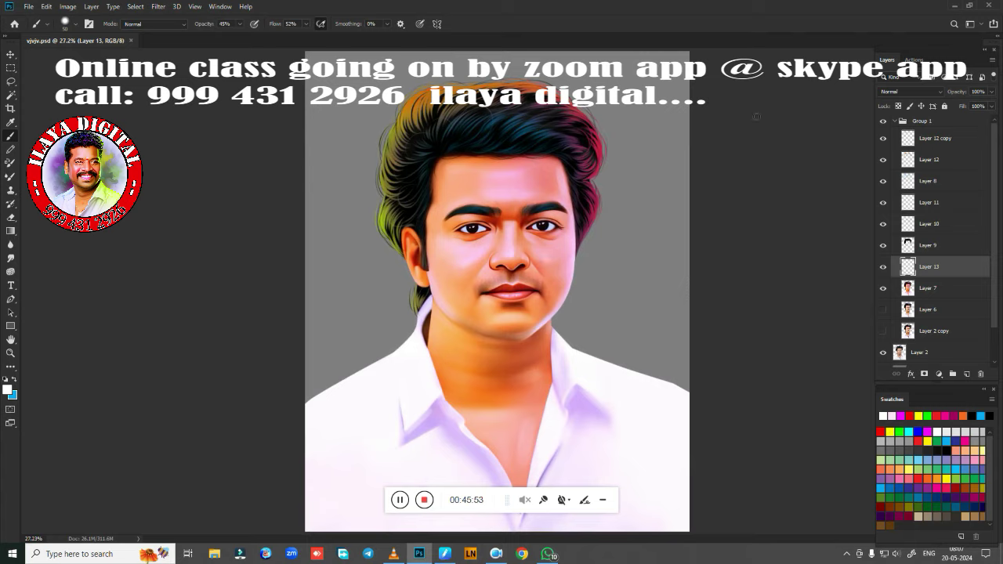
Step: Stamp Group 1 into a merged Group 1 copy layer and toggle it to compare with the photo
left_click(894, 122)
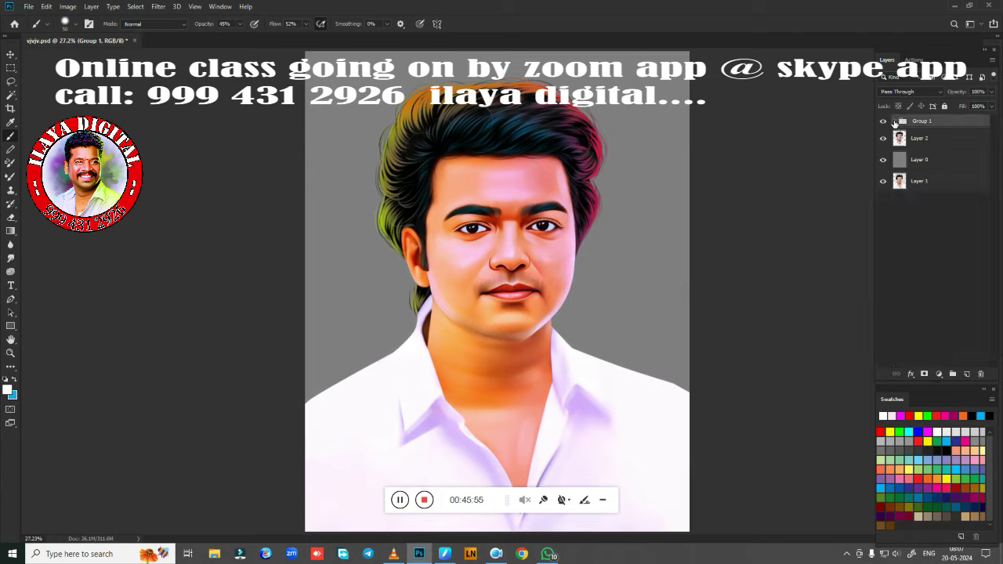
key("ctrl+j")
key("ctrl+e")
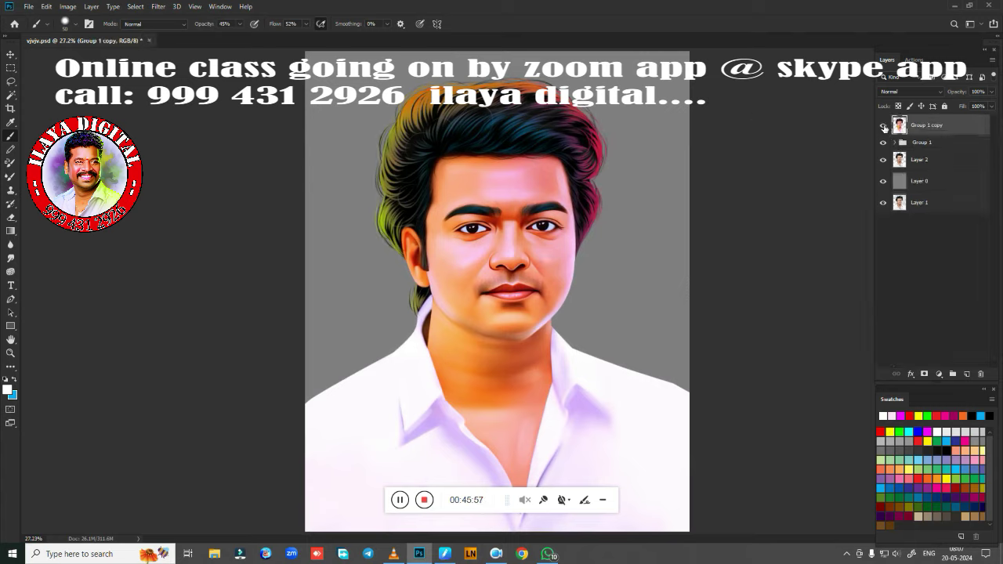
left_click(884, 127)
left_click(884, 127)
left_click(884, 127)
left_click(883, 127)
Step: After a before/after check, darken Layer 0 to black with Hue/Saturation Lightness -100
left_click(884, 127)
left_click(884, 127)
left_click(884, 127)
left_click(884, 127)
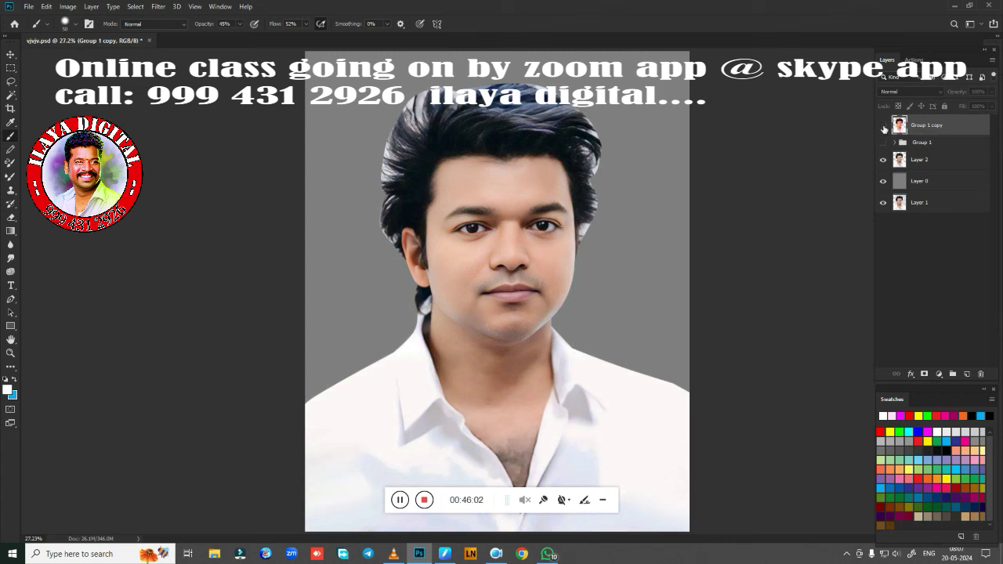
left_click(884, 127)
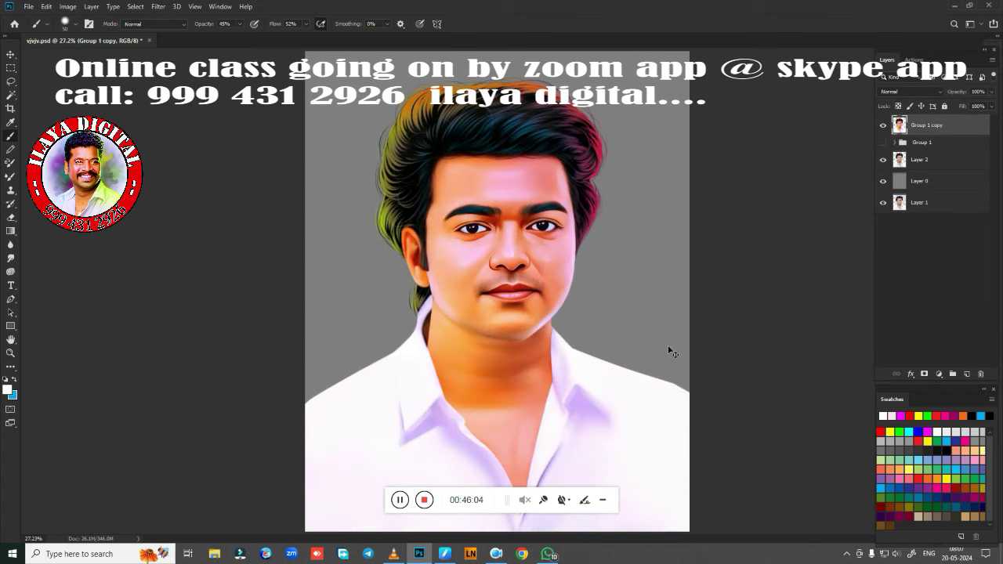
key("ctrl+minus")
left_click(948, 185)
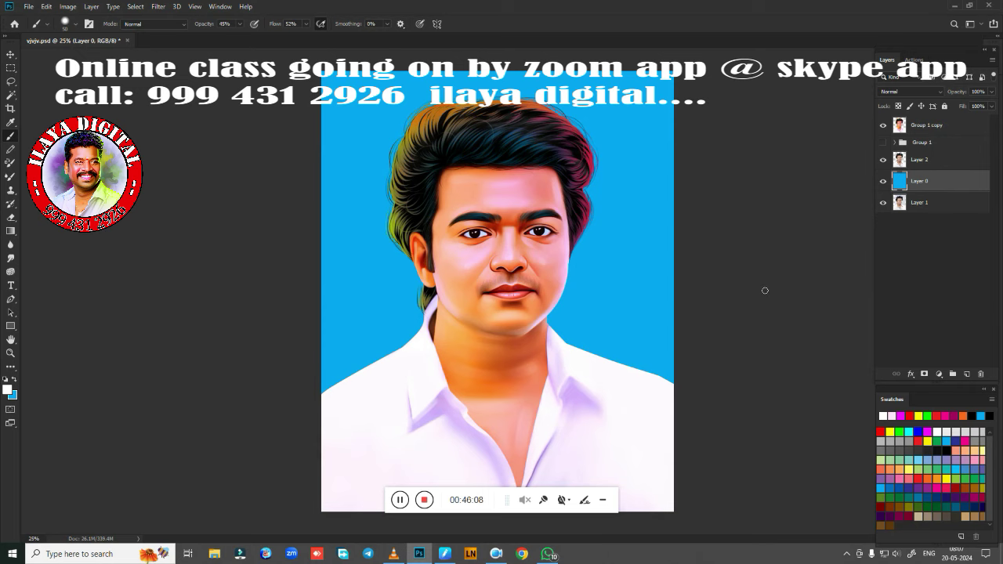
key("ctrl+u")
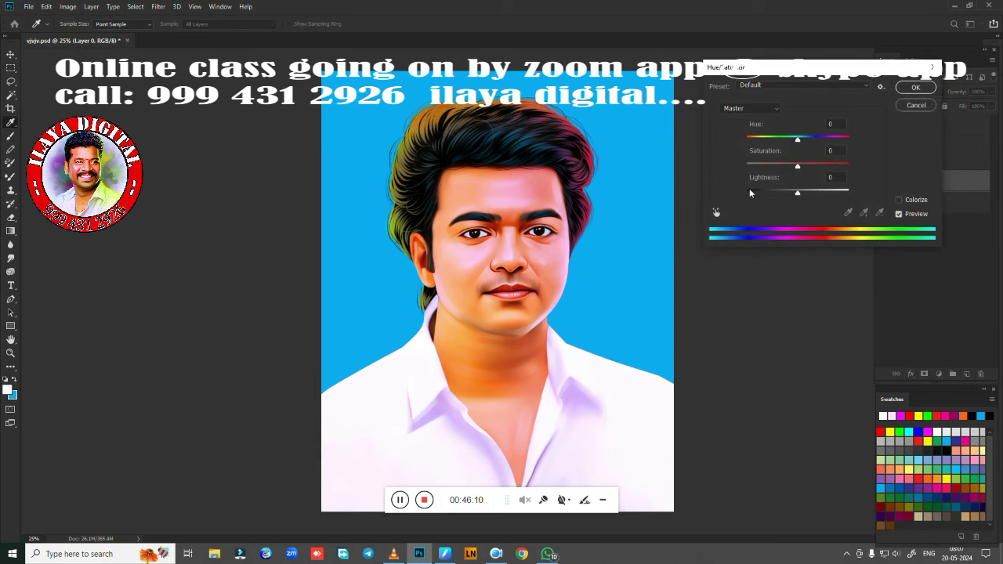
left_click(749, 190)
left_click(914, 87)
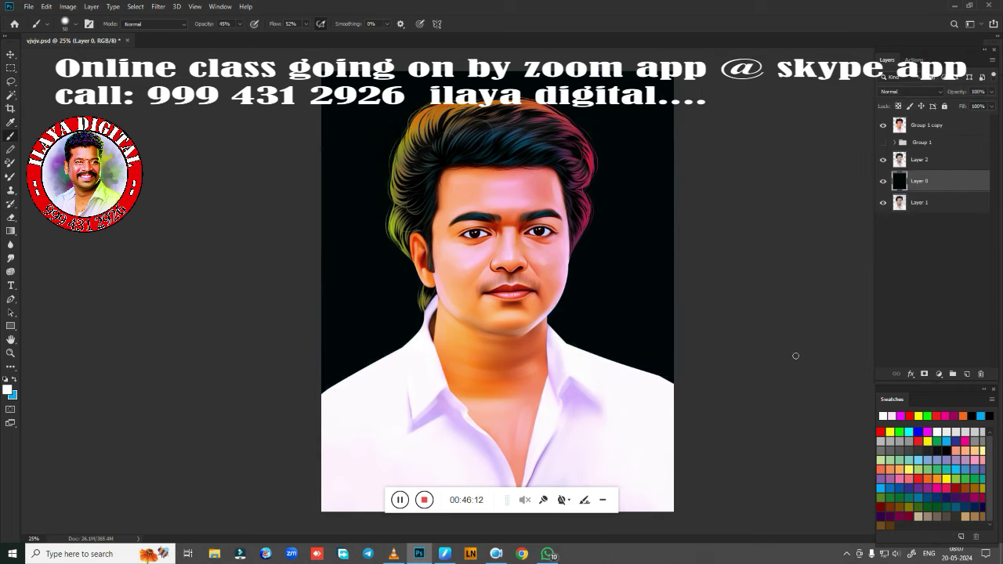
Step: On a new top layer, stroke a 150 px white border inside a full-canvas selection
key("m")
key("alt+shift+bracketright")
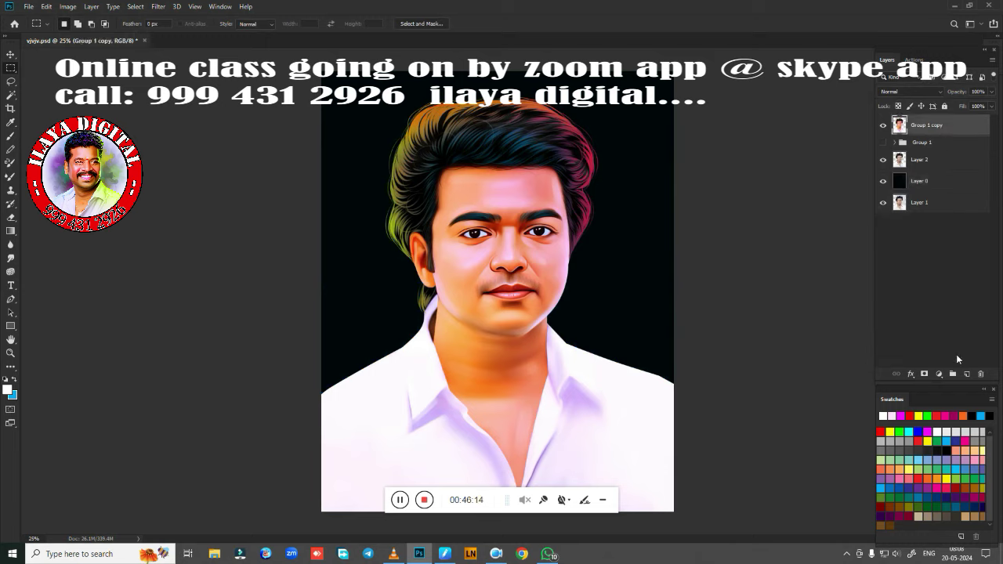
left_click(966, 375)
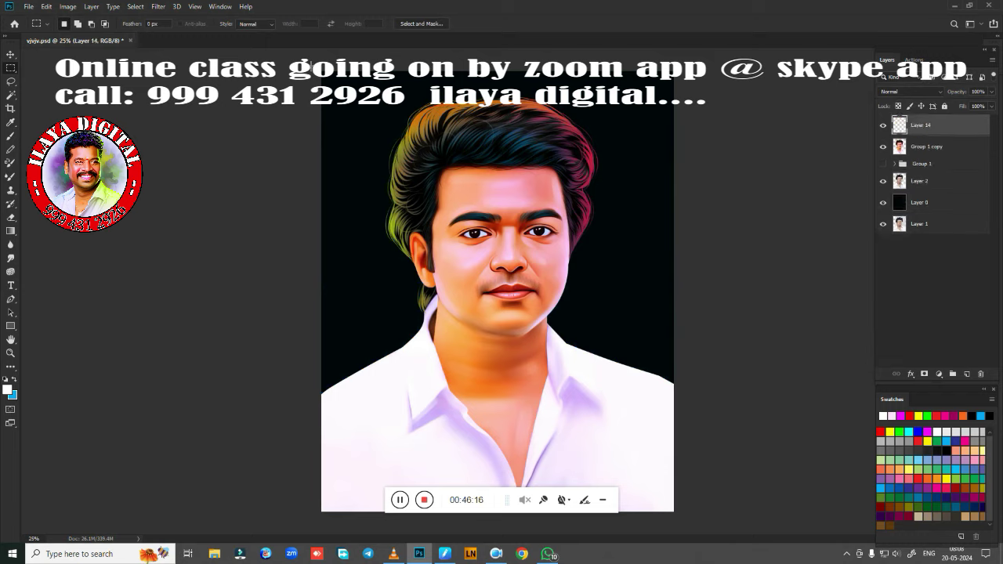
left_click_drag(311, 54, 873, 553)
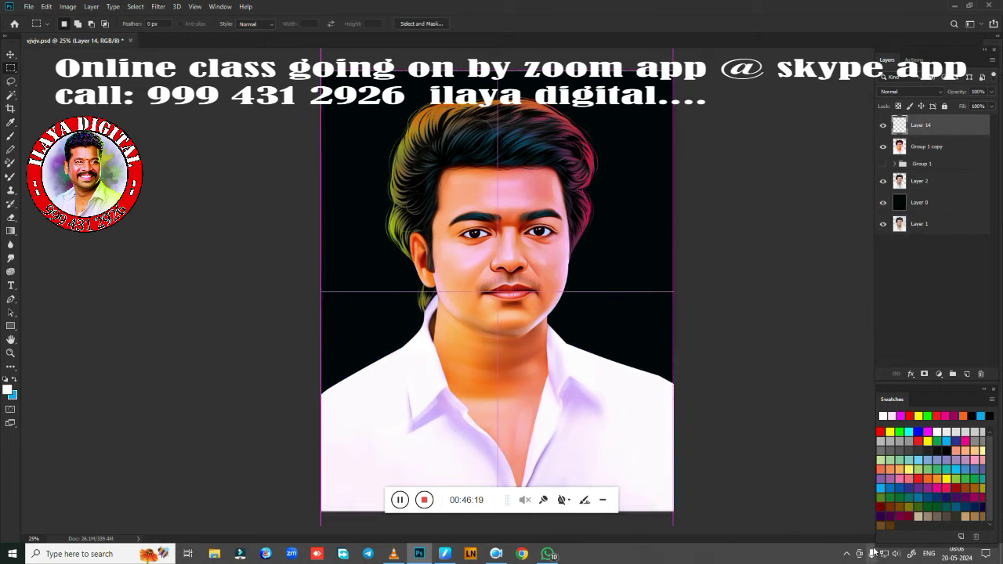
right_click(651, 245)
left_click(667, 382)
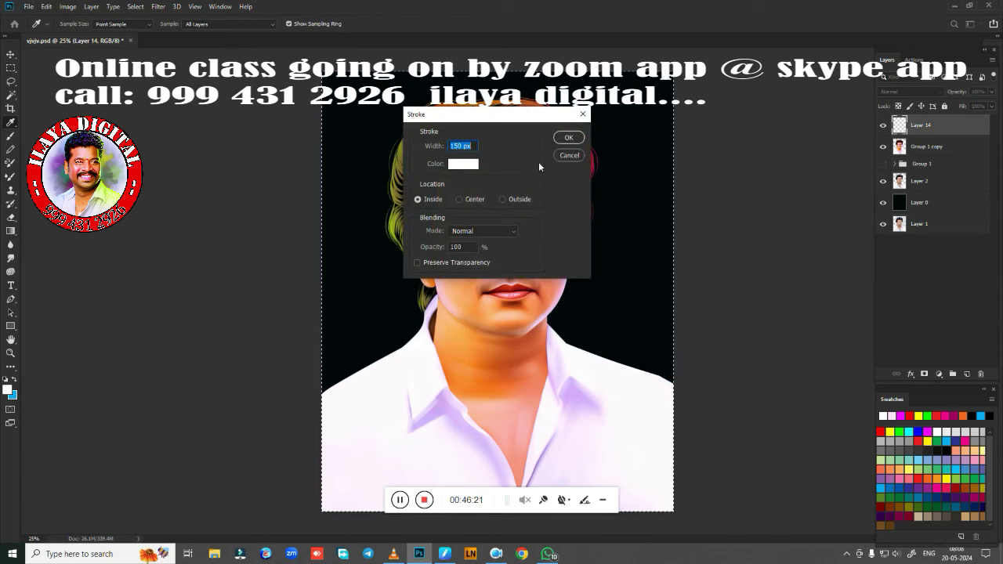
left_click(569, 138)
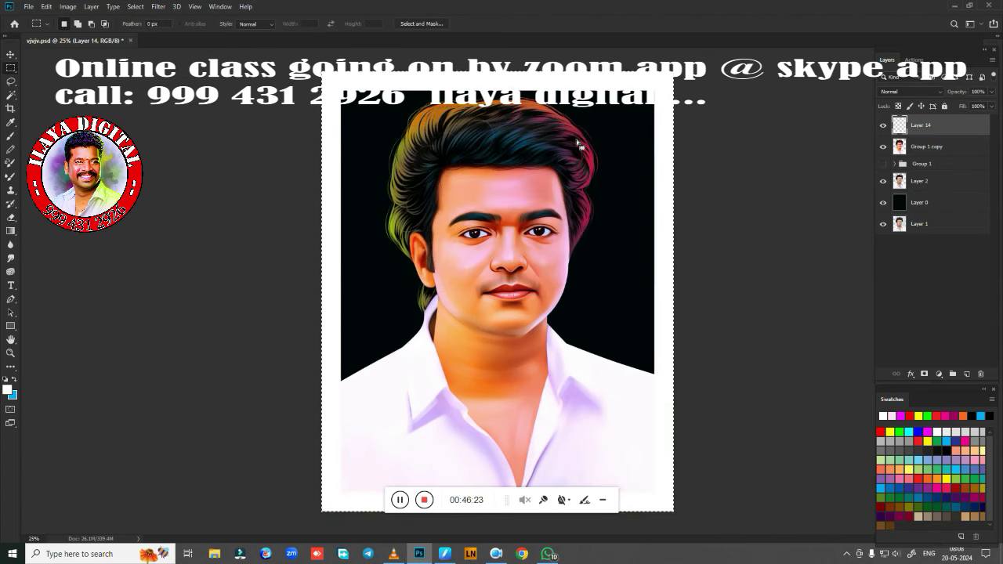
key("ctrl+d")
Step: Select Group 1 copy, Layer 2 and Layer 1 together
left_click(922, 147)
left_click(924, 181, "ctrl")
left_click(924, 224, "ctrl")
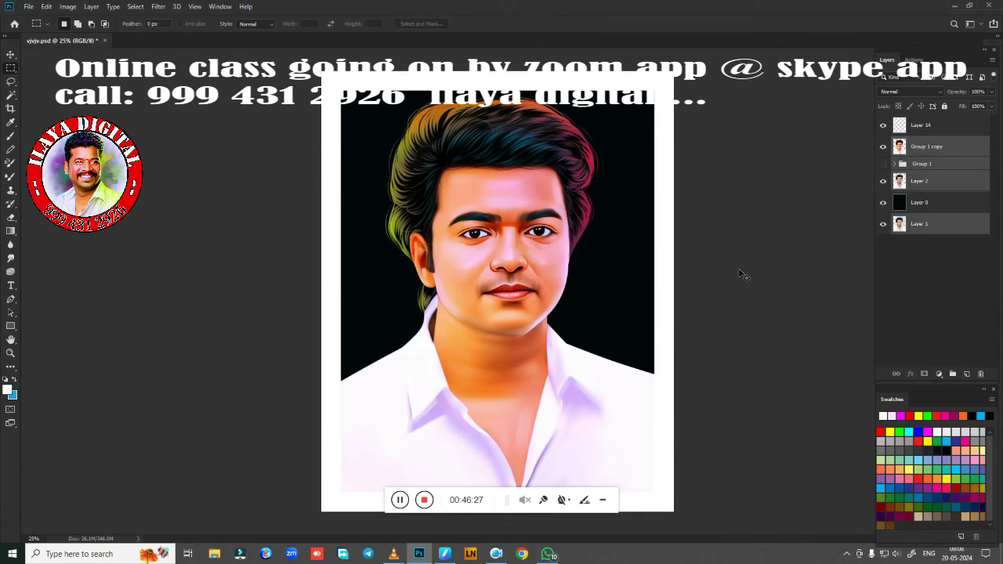
Step: Free Transform the selected portrait layers down to about 92% and fit the view
key("ctrl+t")
left_click_drag(710, 190, 662, 153)
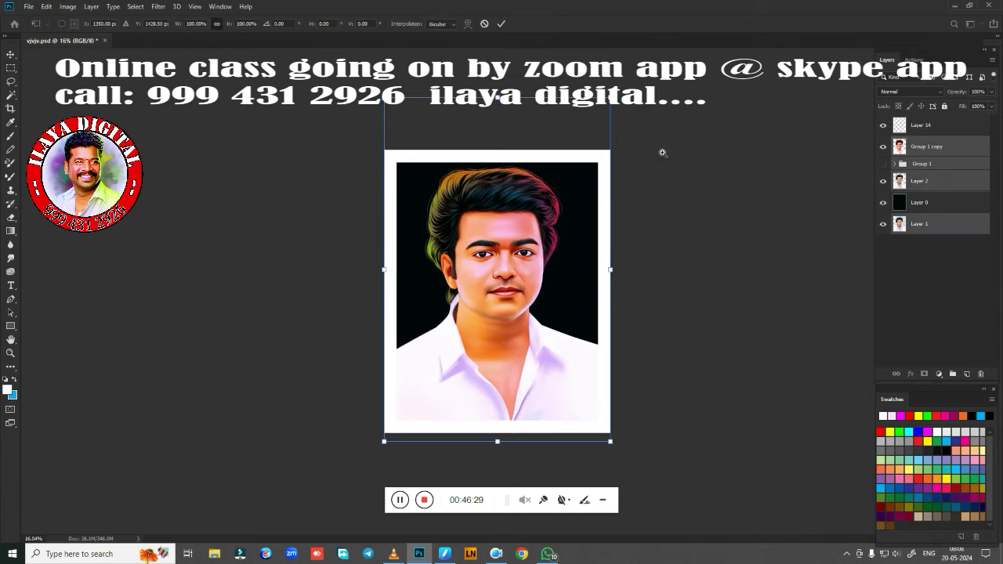
left_click_drag(380, 97, 383, 118)
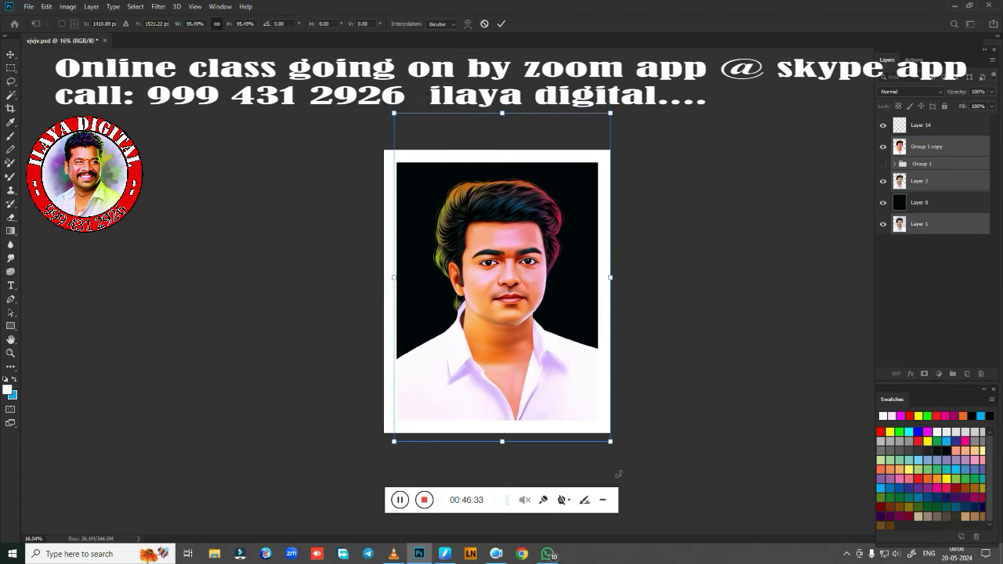
left_click_drag(612, 442, 600, 430)
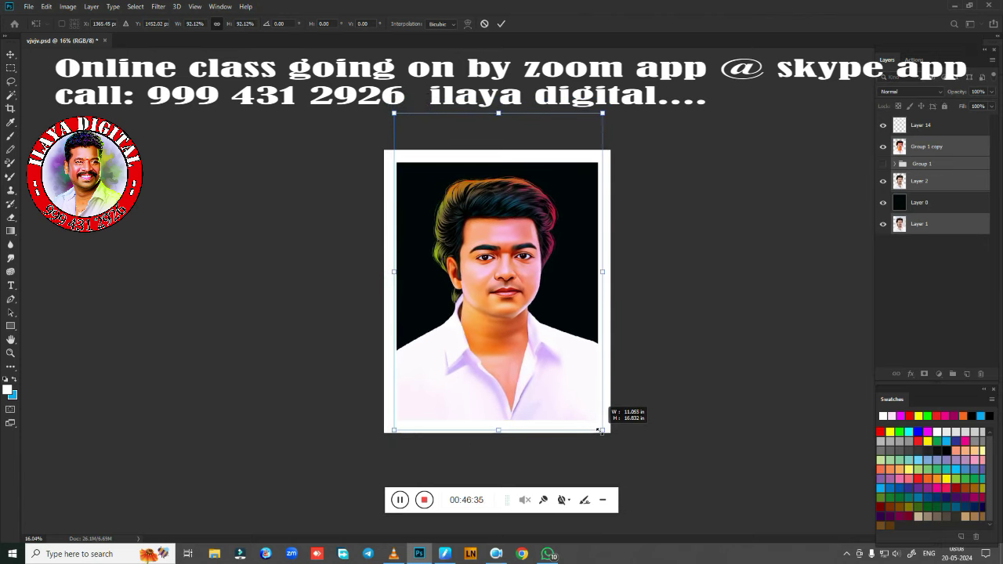
left_click_drag(600, 430, 600, 431)
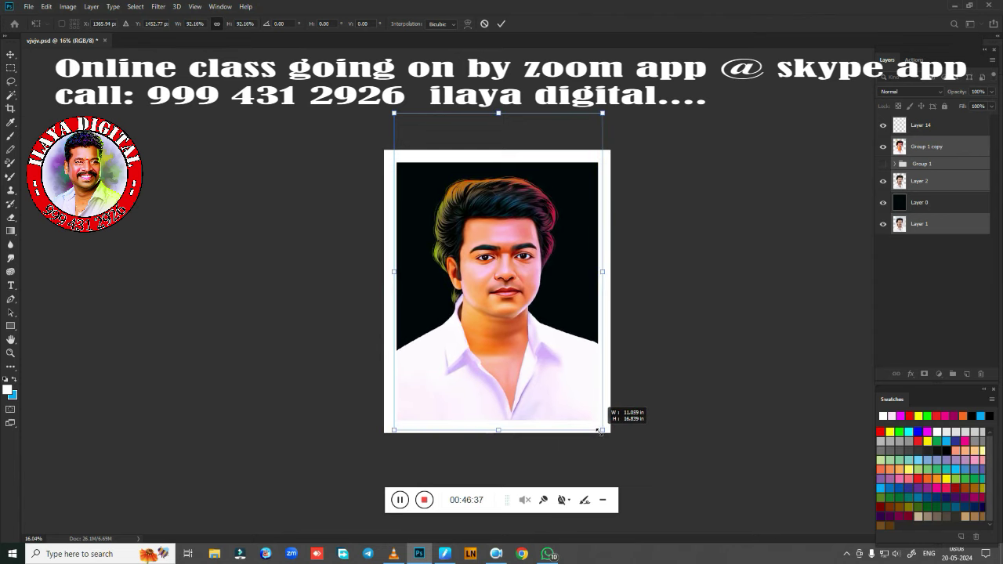
key("Return")
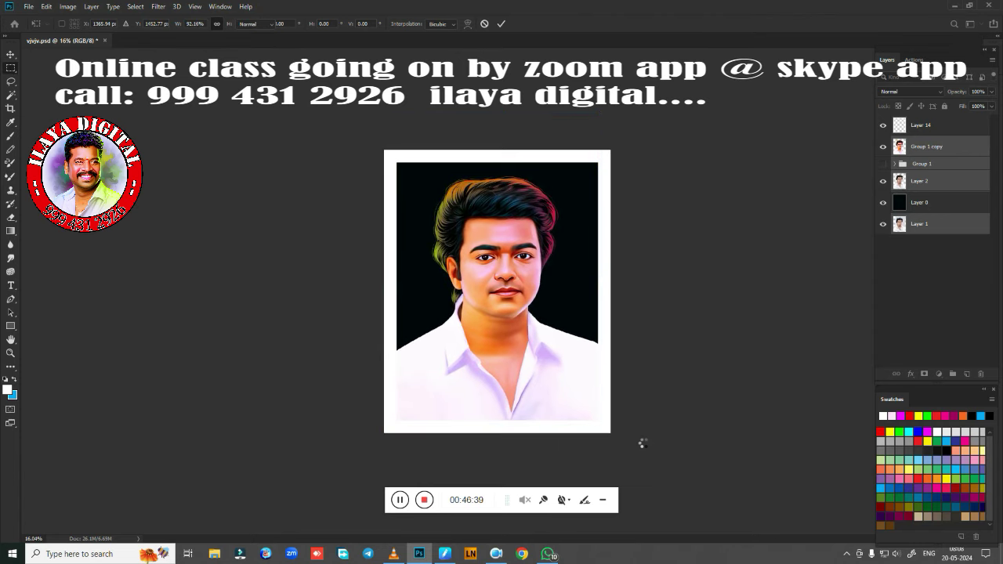
key("ctrl+0")
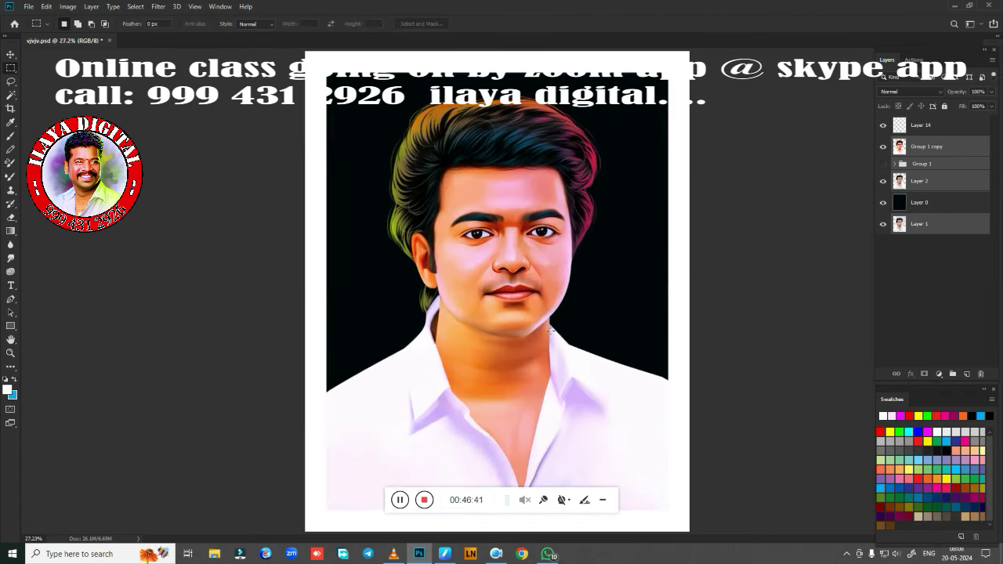
Step: Open ilaya.jpg and drag it into the vjvjv.psd portrait document
key("v")
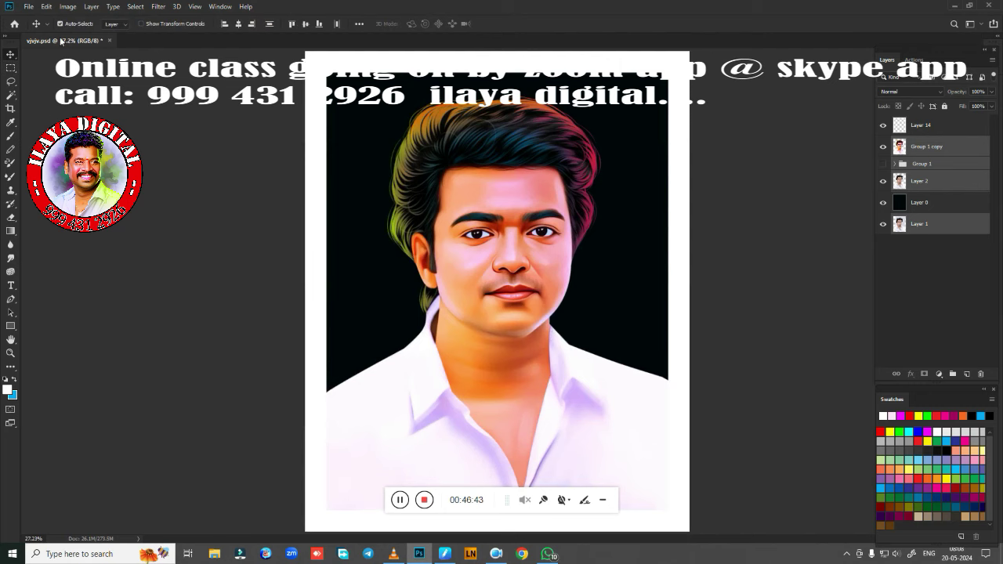
left_click(29, 7)
left_click(39, 25)
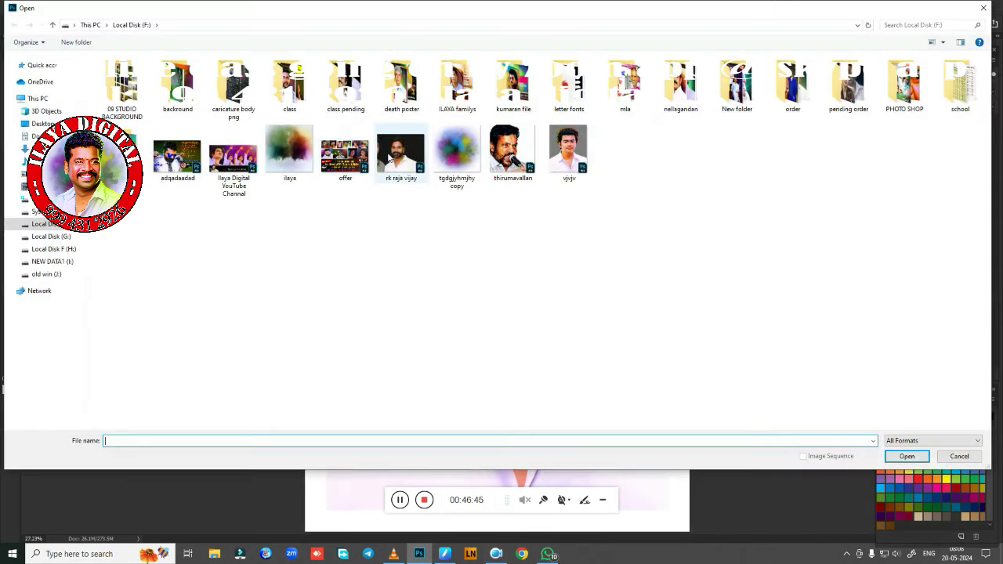
double_click(295, 157)
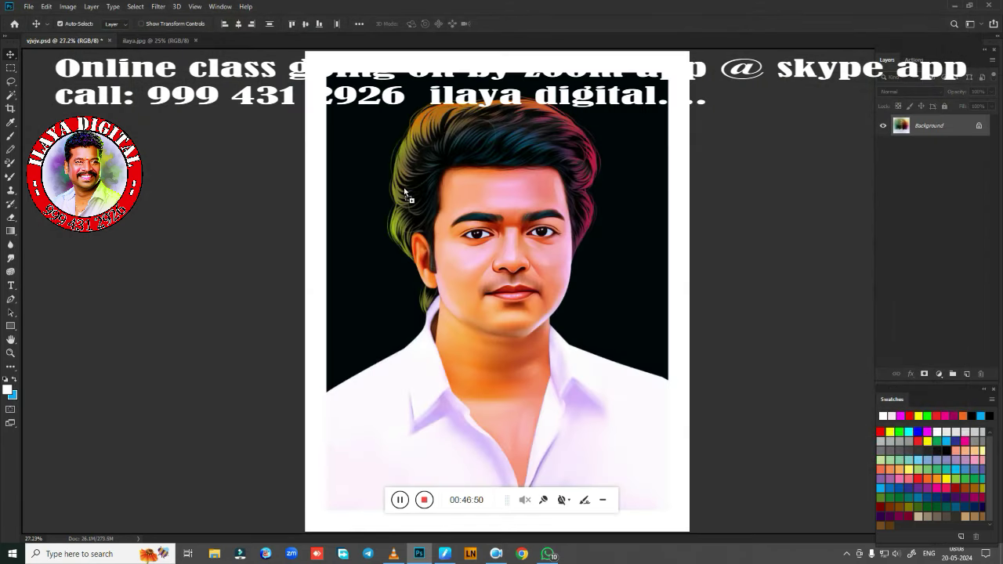
mouse_move(74, 37)
left_mouse_down()
mouse_move(457, 206)
mouse_move(495, 287)
left_mouse_up()
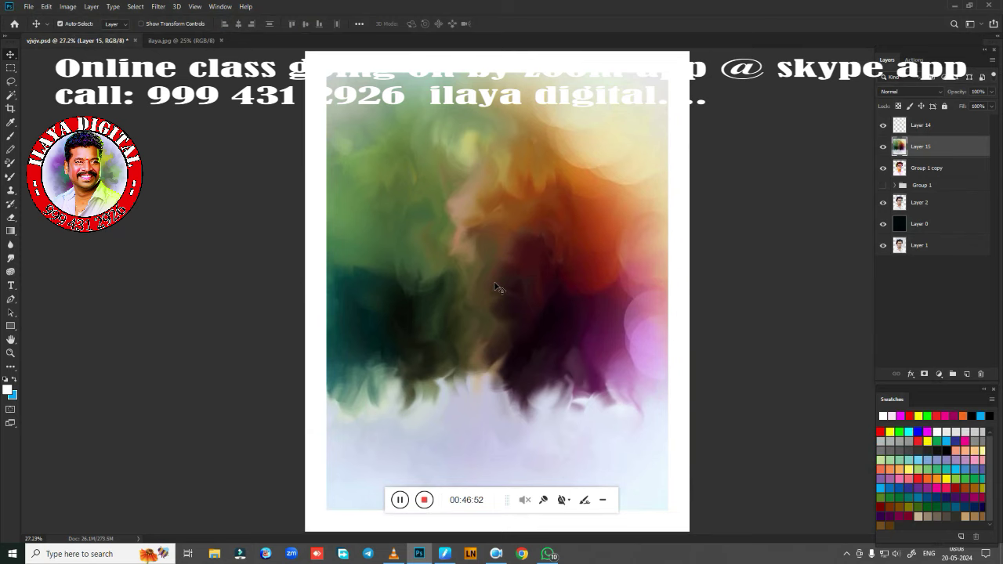
Step: Stretch the ilaya layer down to fill the frame and move it below the portrait
key("ctrl+t")
scroll(496, 287, "down", 2)
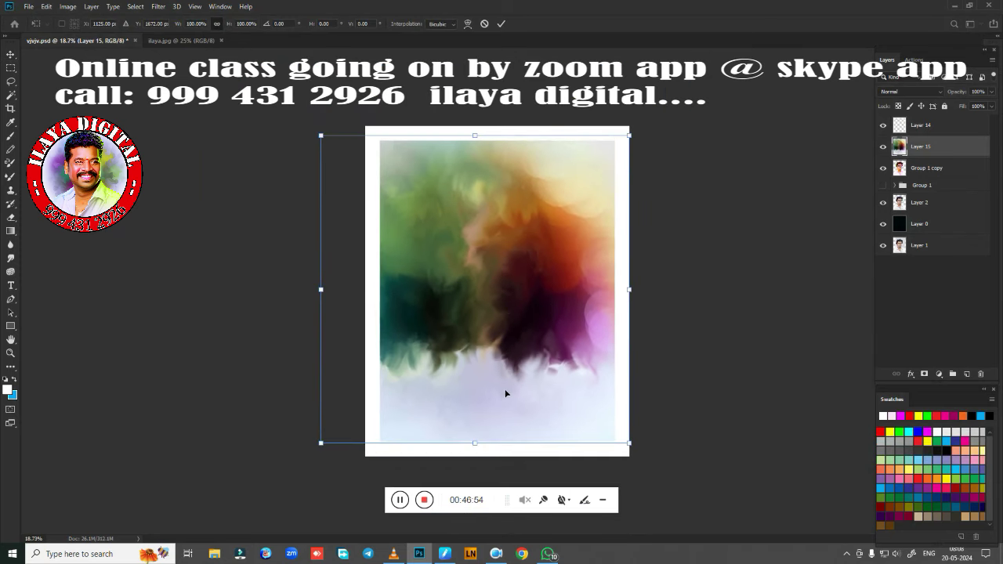
left_click_drag(476, 444, 475, 478)
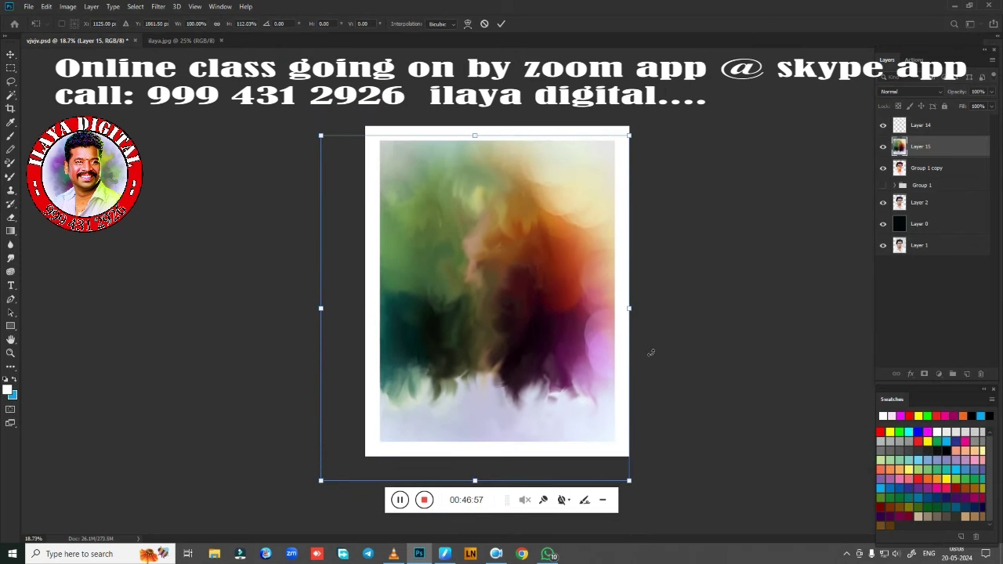
key("Return")
key("ctrl+bracketleft")
key("ctrl+bracketleft")
key("ctrl+bracketleft")
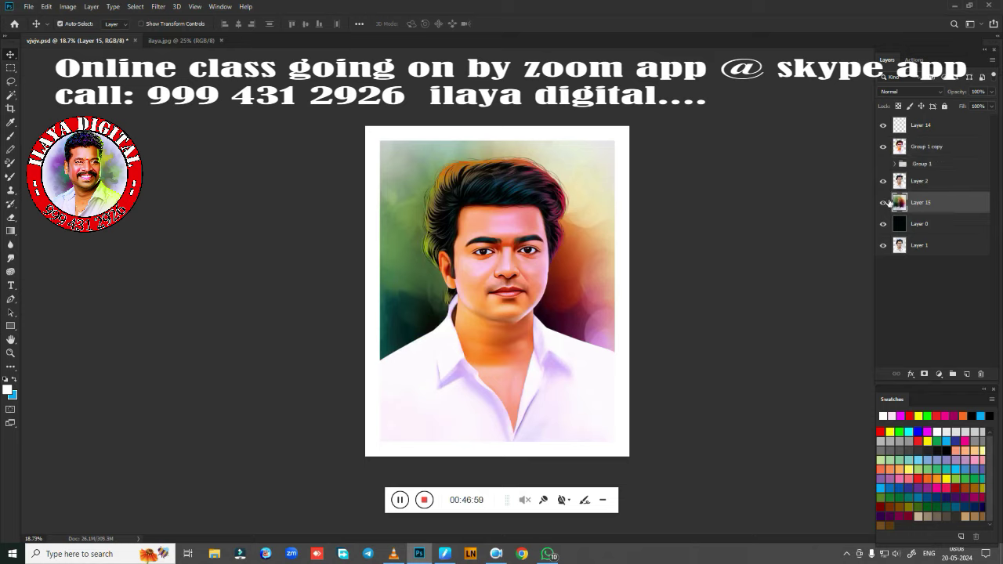
Step: Hide Layer 2, delete the black Layer 0 and nudge the abstract background into place
left_click(883, 181)
left_click(918, 225)
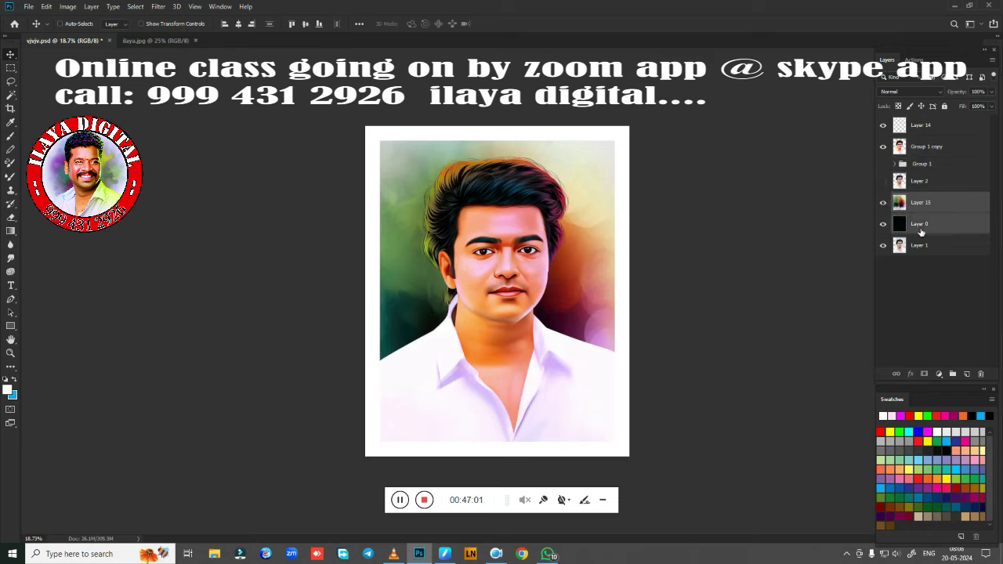
key("Delete")
left_click_drag(587, 259, 592, 269)
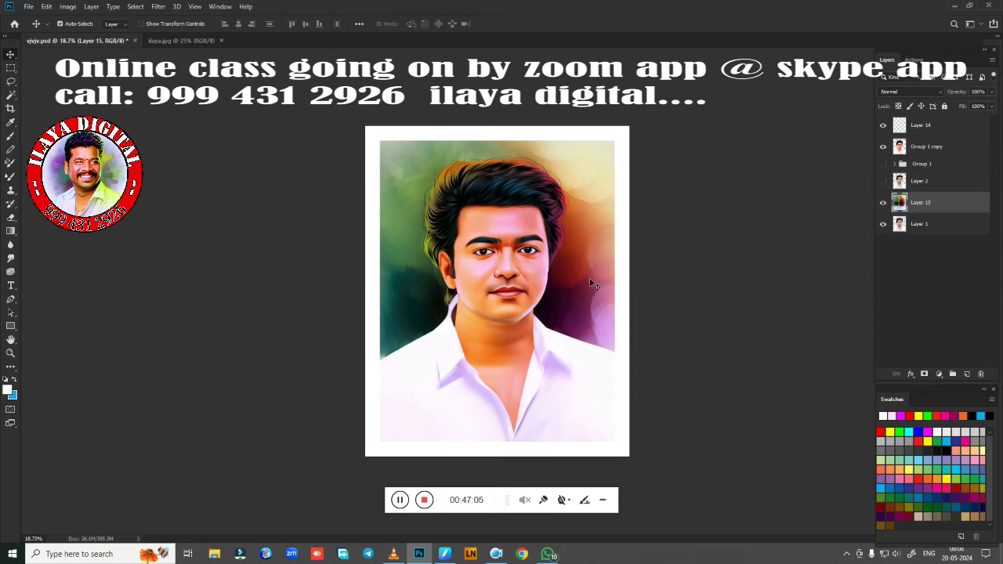
Step: Mute the background with Hue/Saturation: Saturation about -20, Lightness -23
scroll(592, 283, "up", 2)
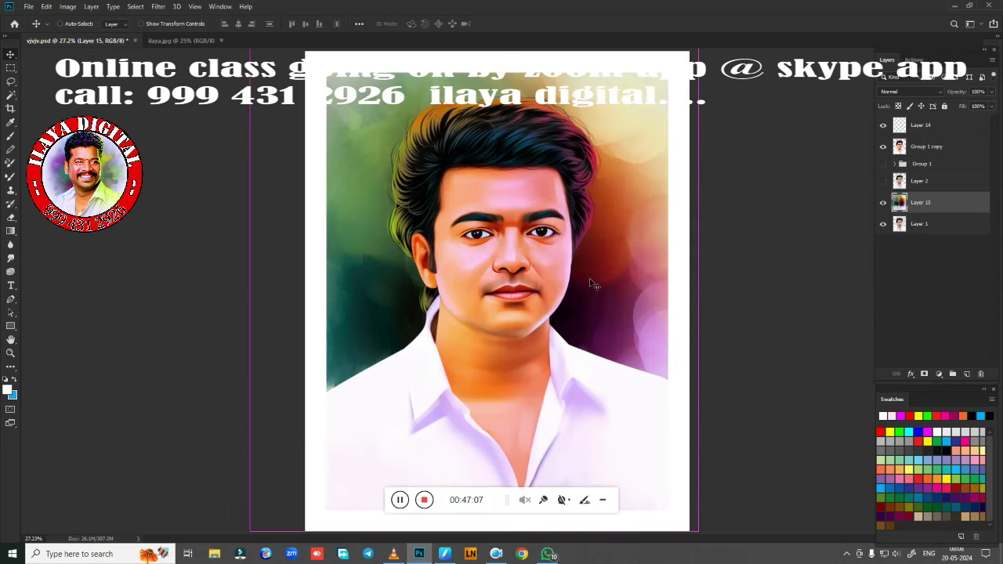
key("ctrl+u")
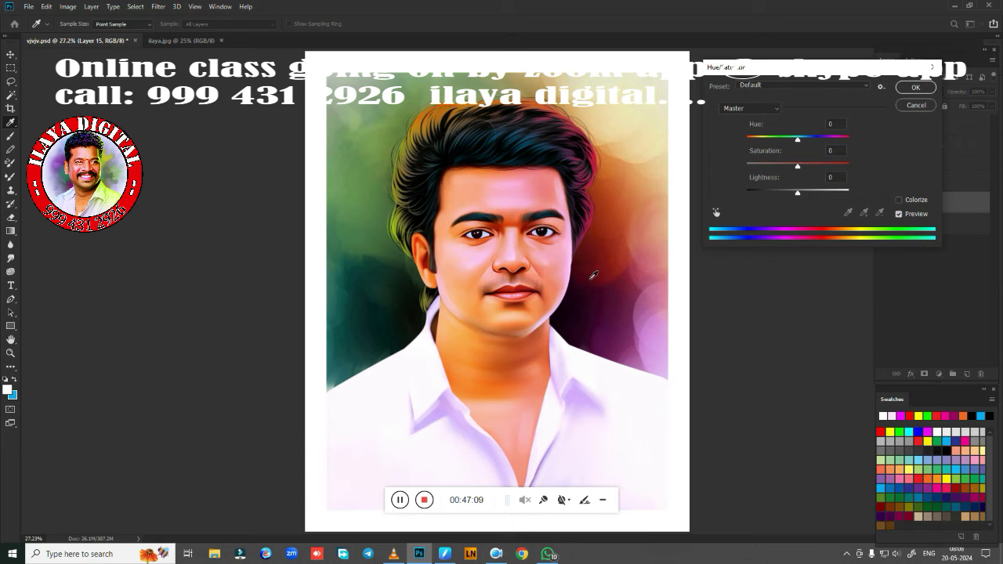
mouse_move(800, 165)
left_mouse_down()
mouse_move(808, 171)
mouse_move(798, 197)
mouse_move(784, 194)
left_mouse_up()
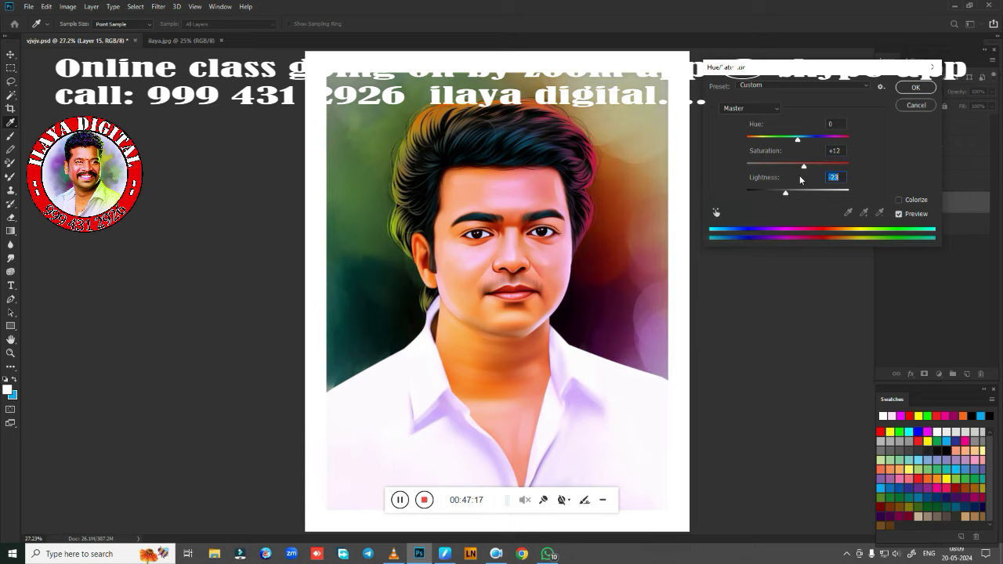
left_click_drag(804, 167, 786, 173)
left_click(897, 89)
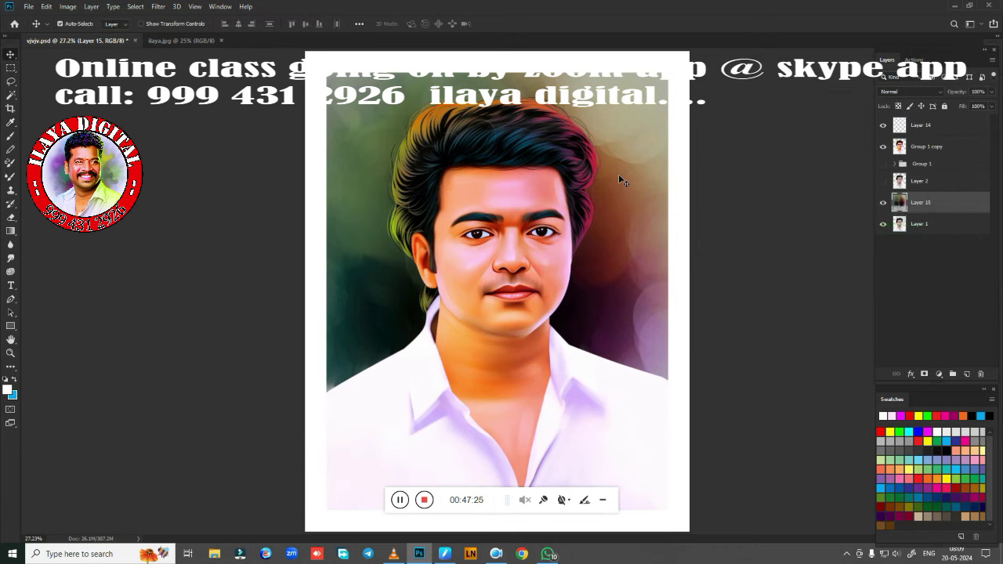
Step: Save, add a new layer above Group 1 copy and choose the logo stamp brush
key("ctrl+s")
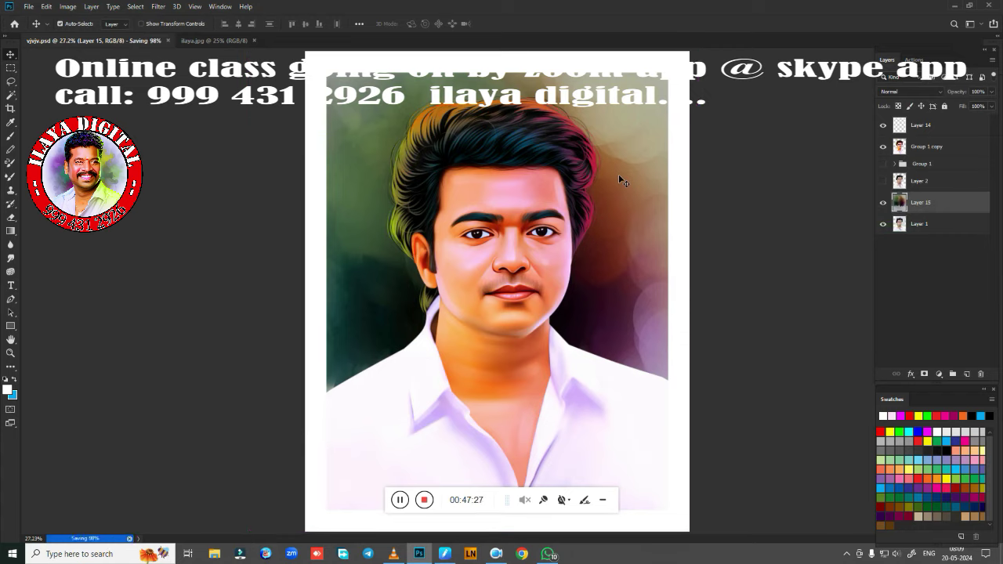
left_click(974, 148)
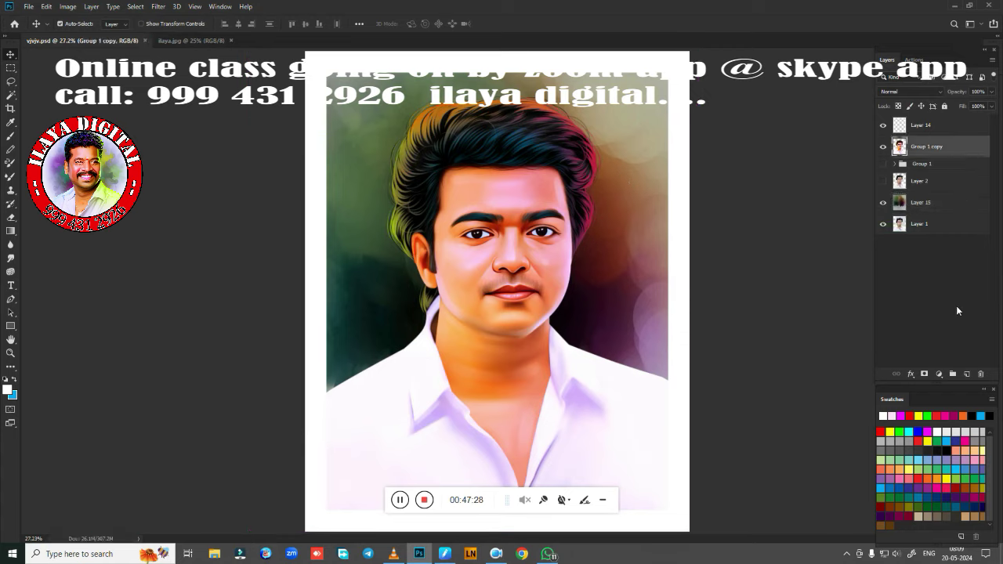
left_click(967, 375)
key("b")
right_click(601, 365)
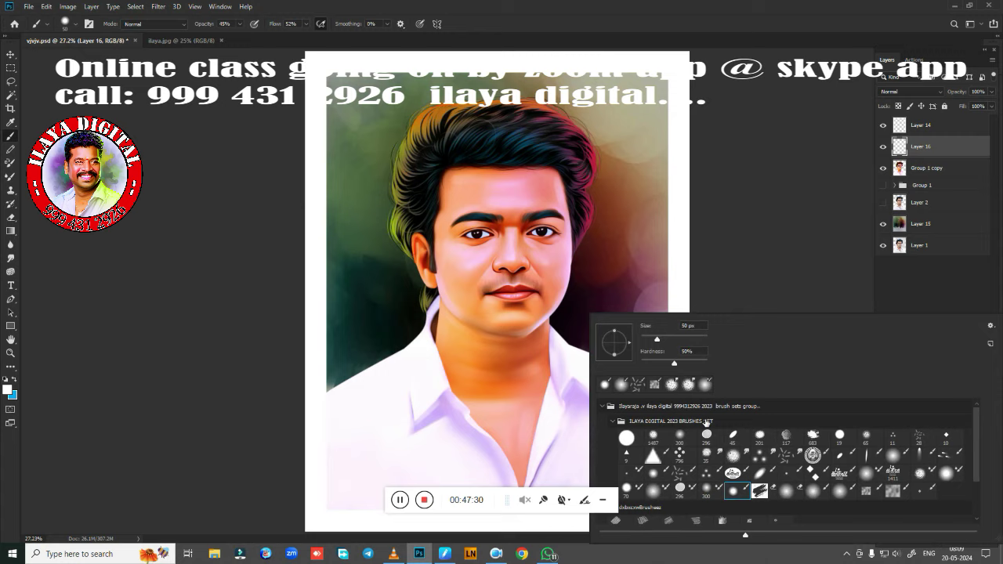
left_click(839, 472)
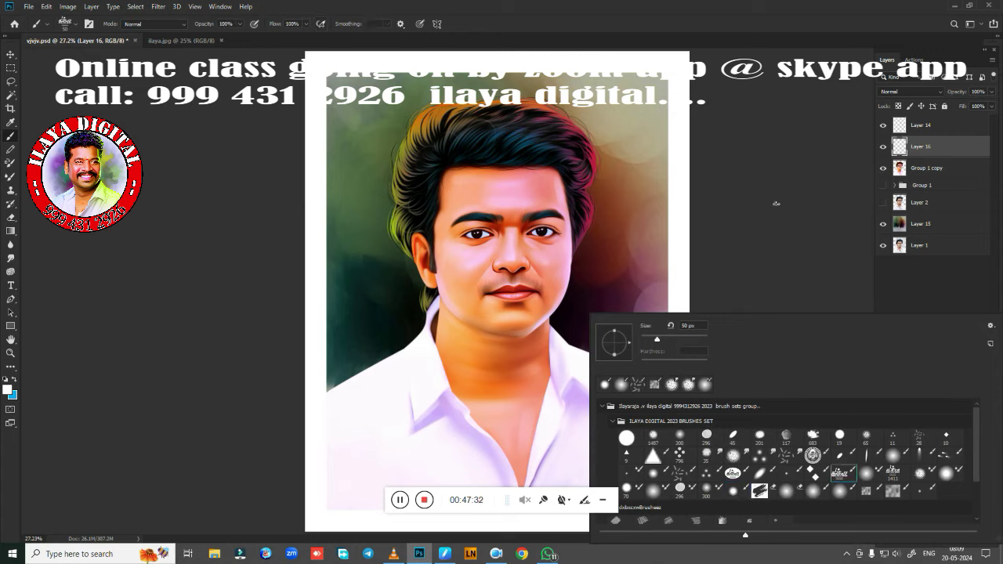
left_click(716, 8)
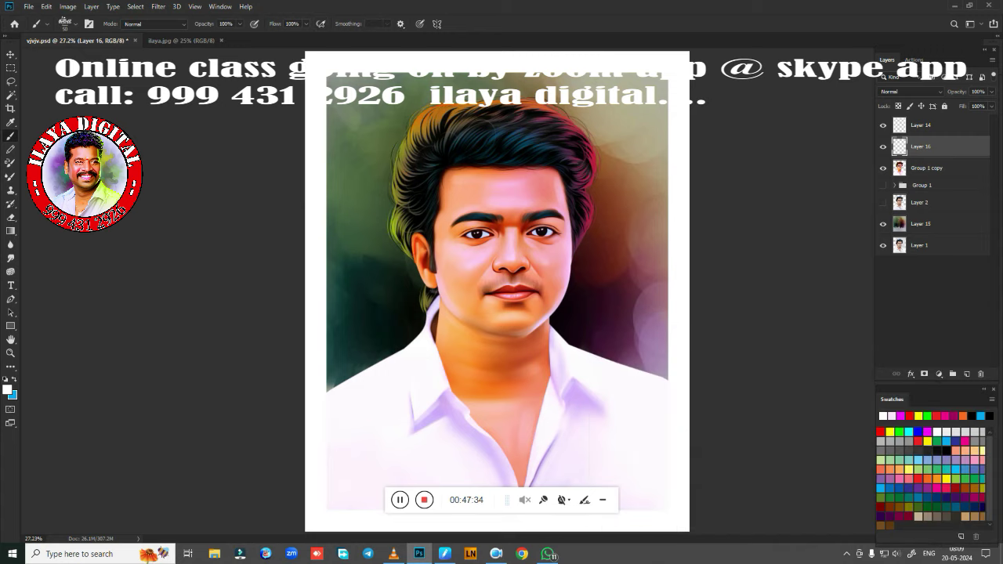
Step: Stamp the logo in yellow to the left of the portrait and save
left_click(891, 431)
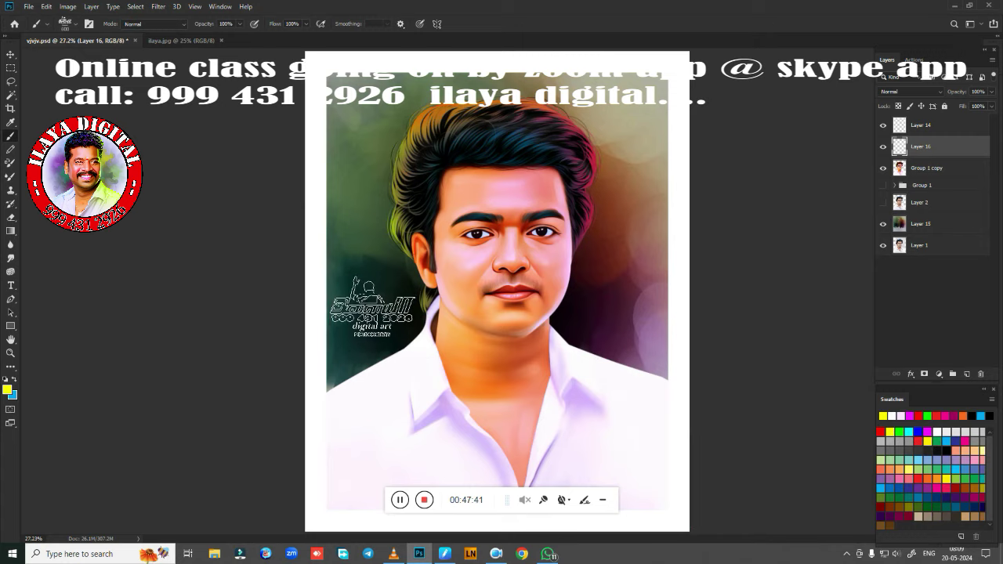
left_click(370, 307)
key("ctrl+s")
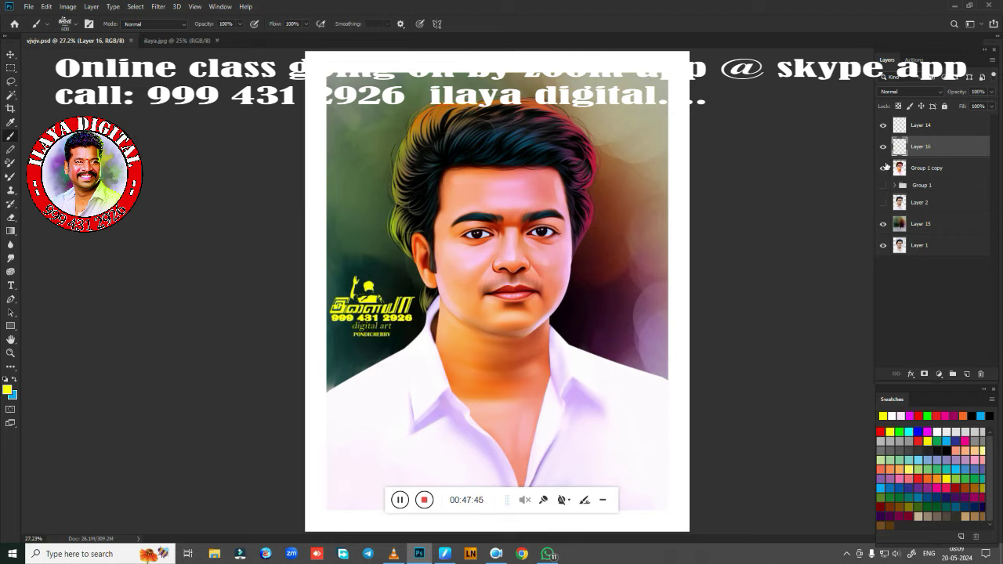
Step: Toggle the stylised group and Layer 2 visibility to compare stylised and natural portraits
left_click(883, 168)
left_click(884, 168)
left_click(883, 202)
left_click(883, 167)
left_click(883, 168)
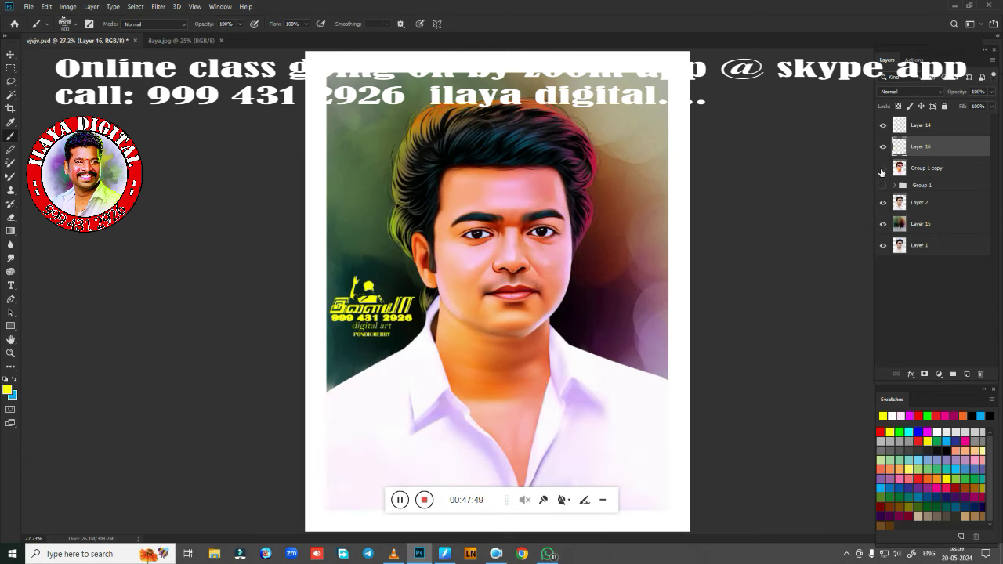
left_click(883, 168)
left_click(883, 168)
left_click(883, 168)
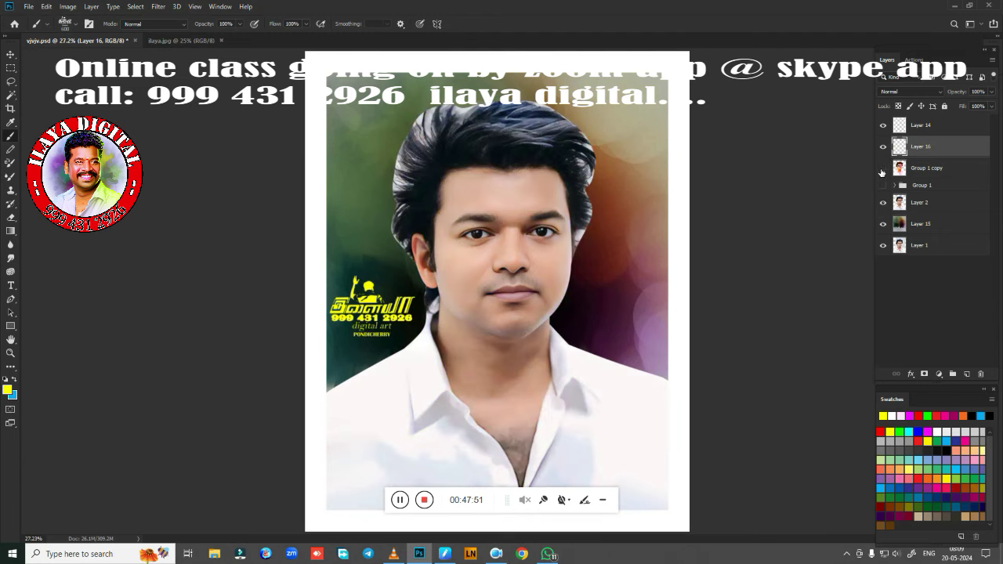
left_click(883, 167)
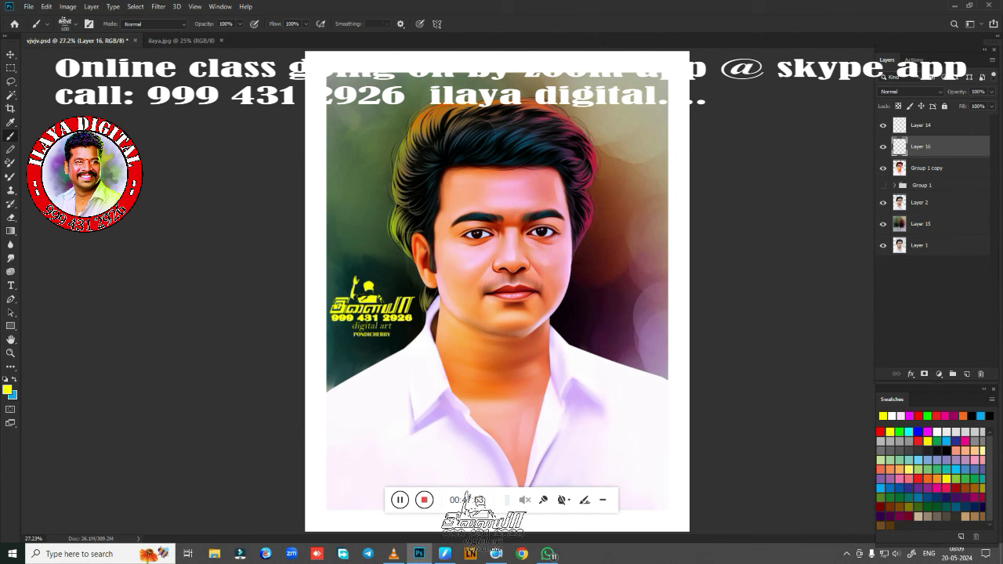